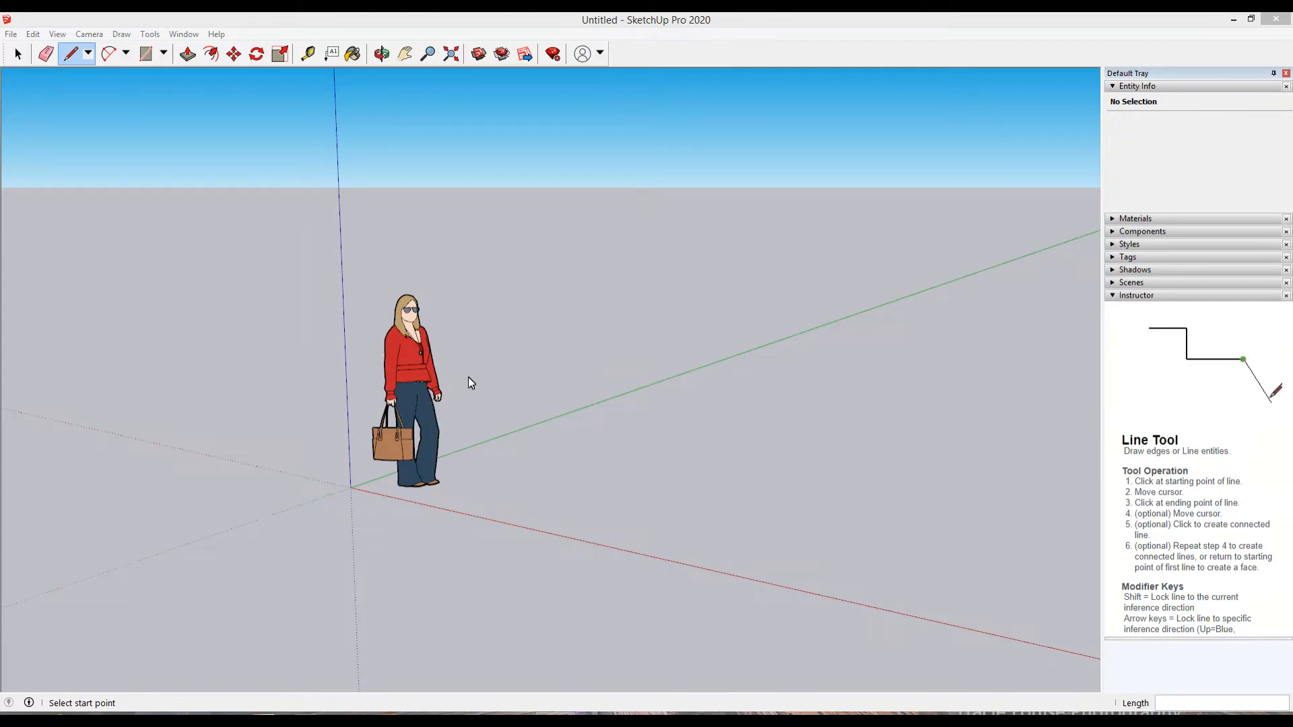
Step: Delete the default person figure standing near the origin
{"action": "left_click", "coordinate": [17, 54]}
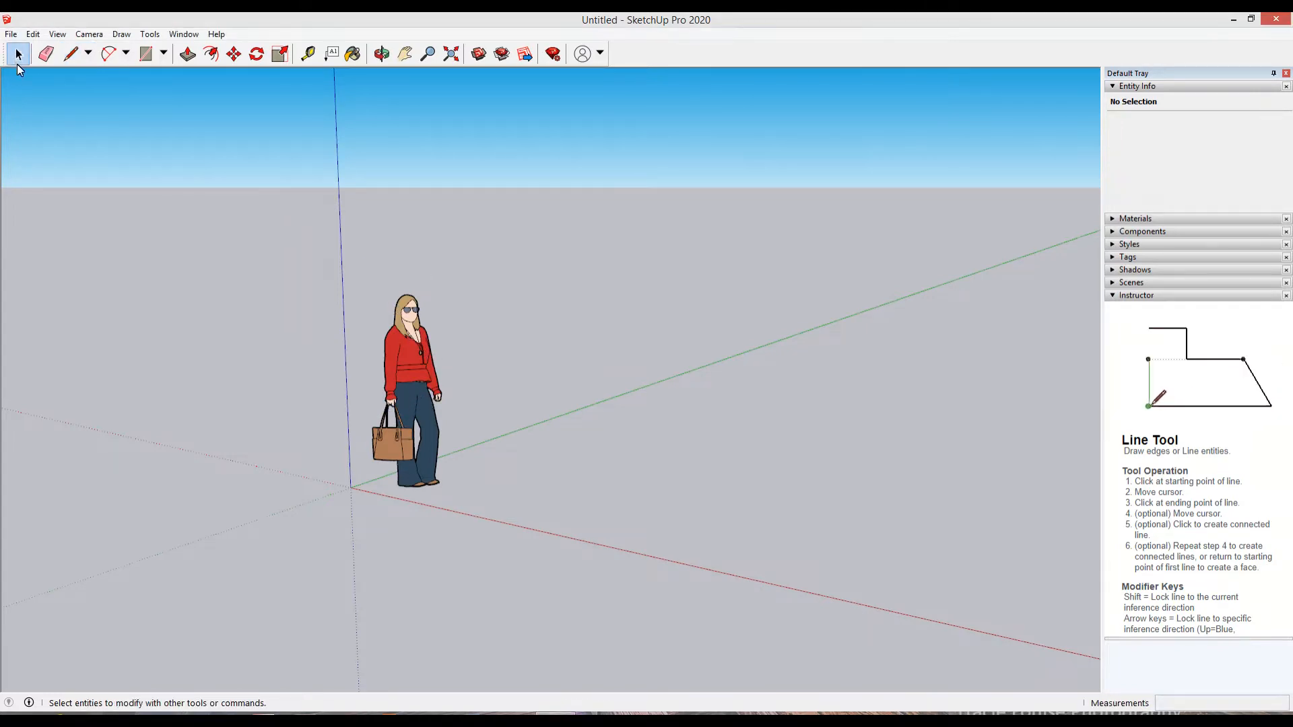
{"action": "left_click", "coordinate": [419, 352]}
{"action": "key", "text": "Delete"}
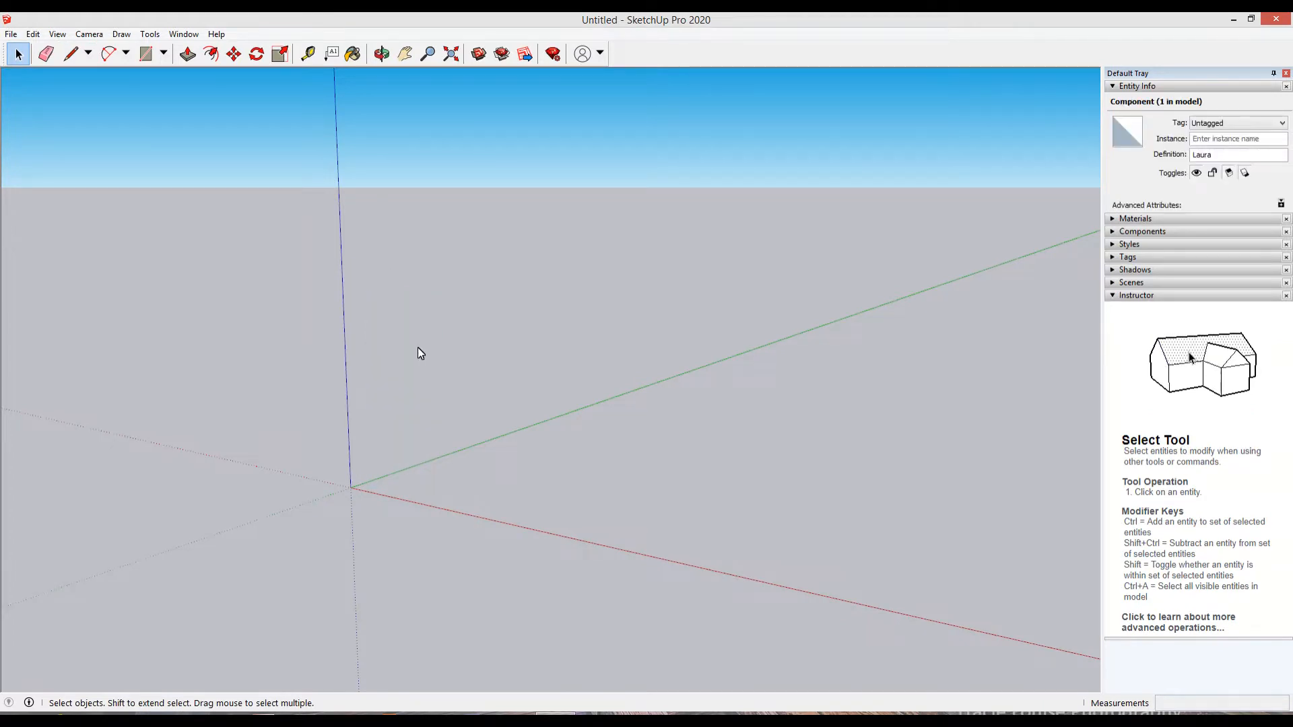
Step: Draw the first stair riser as a 7-inch vertical line up the blue axis from the origin
{"action": "key", "text": "o"}
{"action": "mouse_move", "coordinate": [353, 554]}
{"action": "left_mouse_down"}
{"action": "mouse_move", "coordinate": [377, 565]}
{"action": "mouse_move", "coordinate": [370, 539]}
{"action": "left_mouse_up"}
{"action": "key", "text": "space"}
{"action": "middle_click_drag", "start_coordinate": [438, 584], "coordinate": [449, 552]}
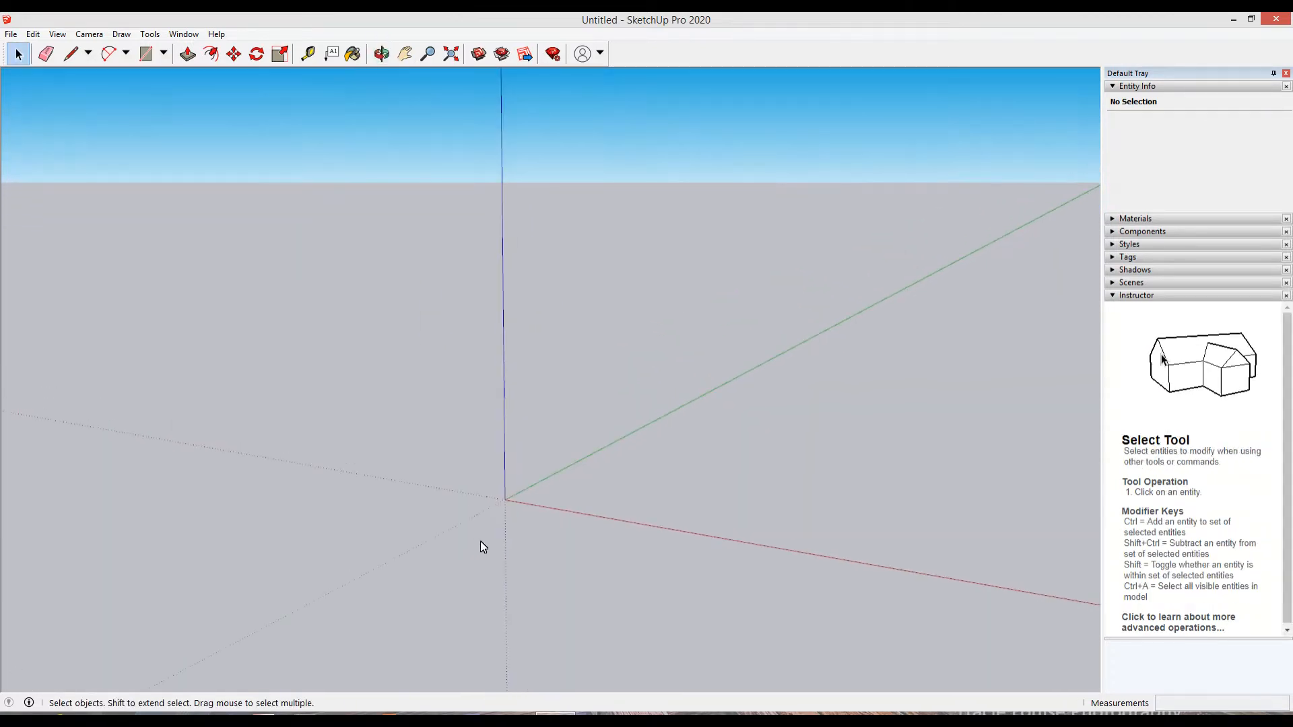
{"action": "key", "text": "l"}
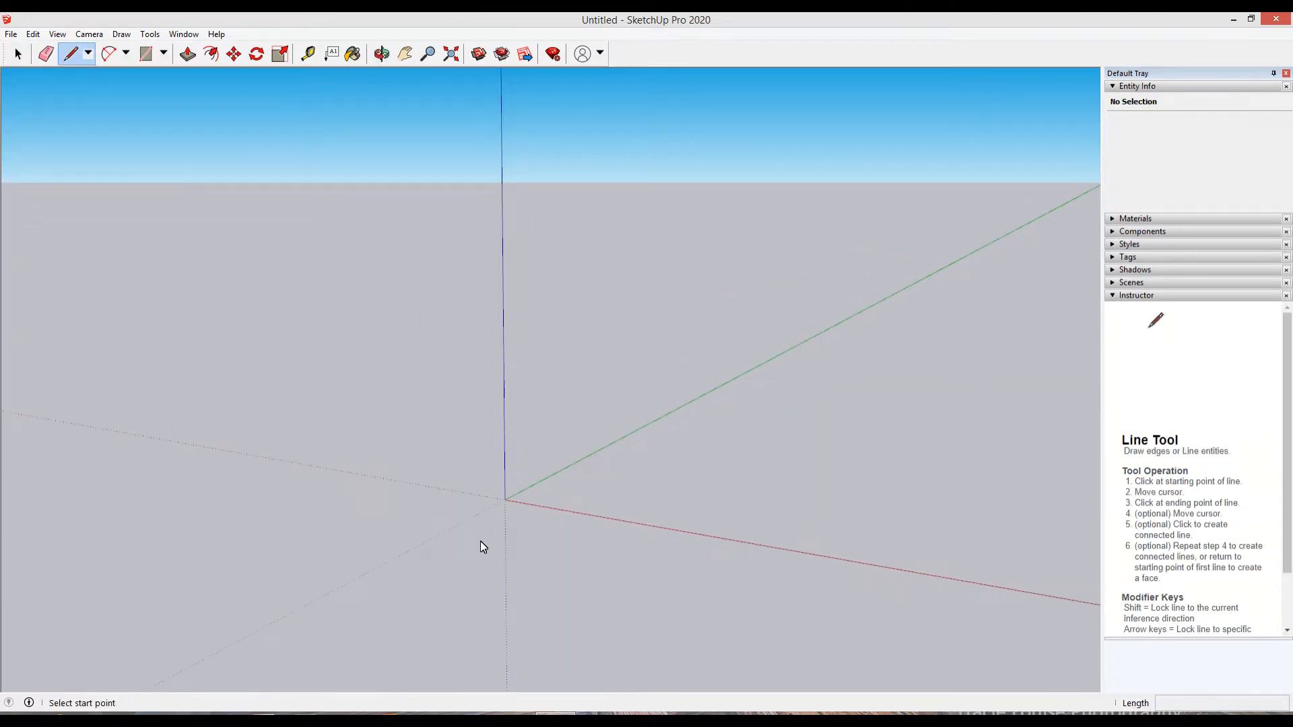
{"action": "left_click", "coordinate": [505, 503]}
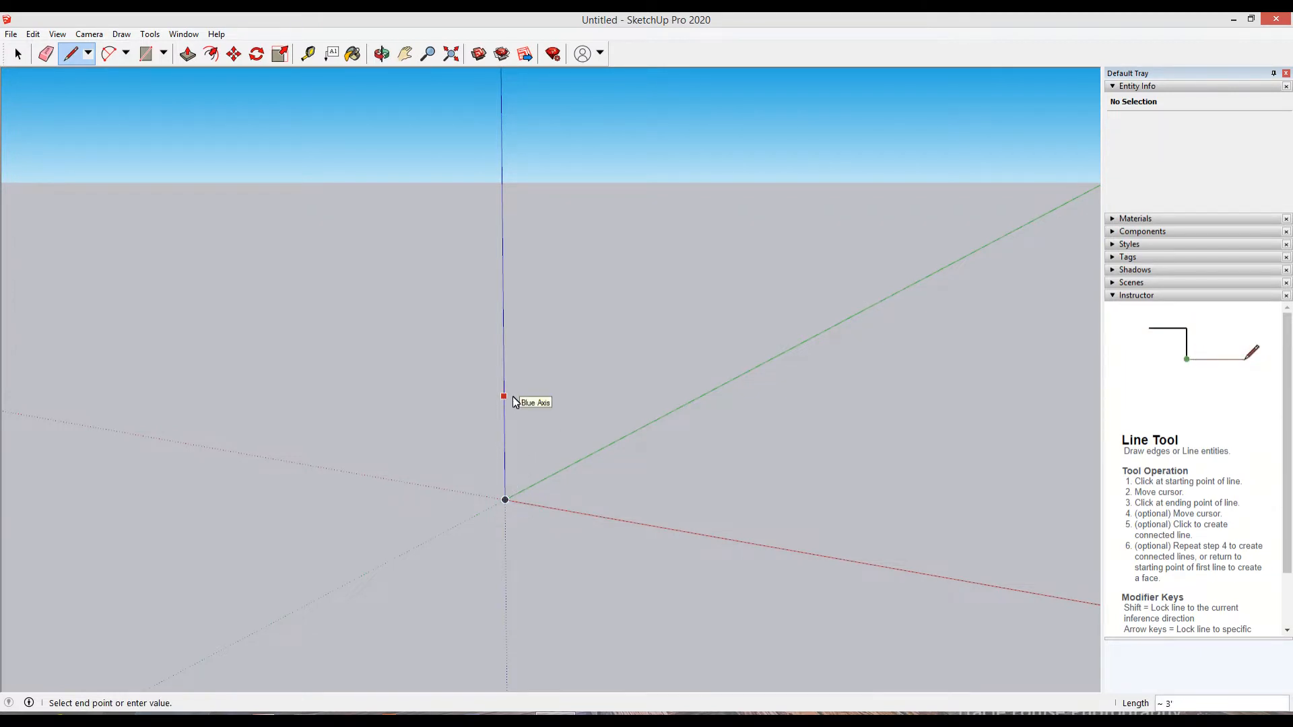
{"action": "type", "text": "2"}
{"action": "key", "text": "Return"}
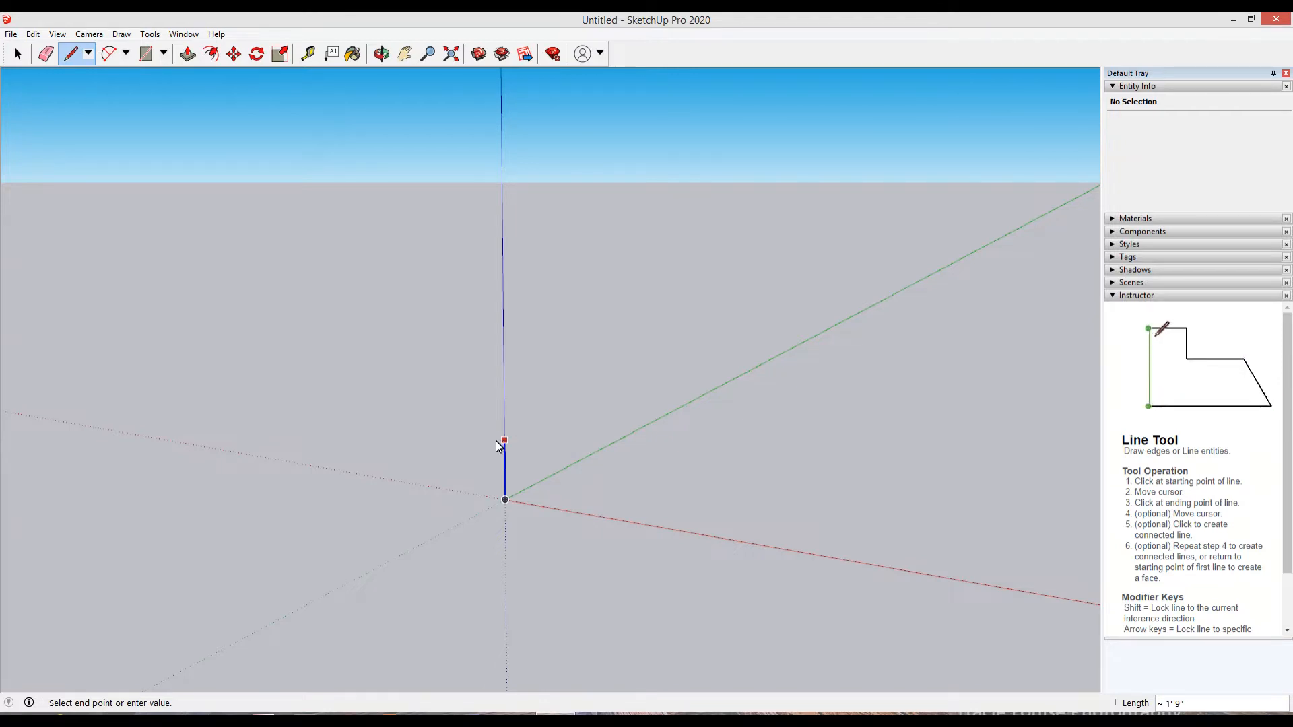
{"action": "type", "text": "7"}
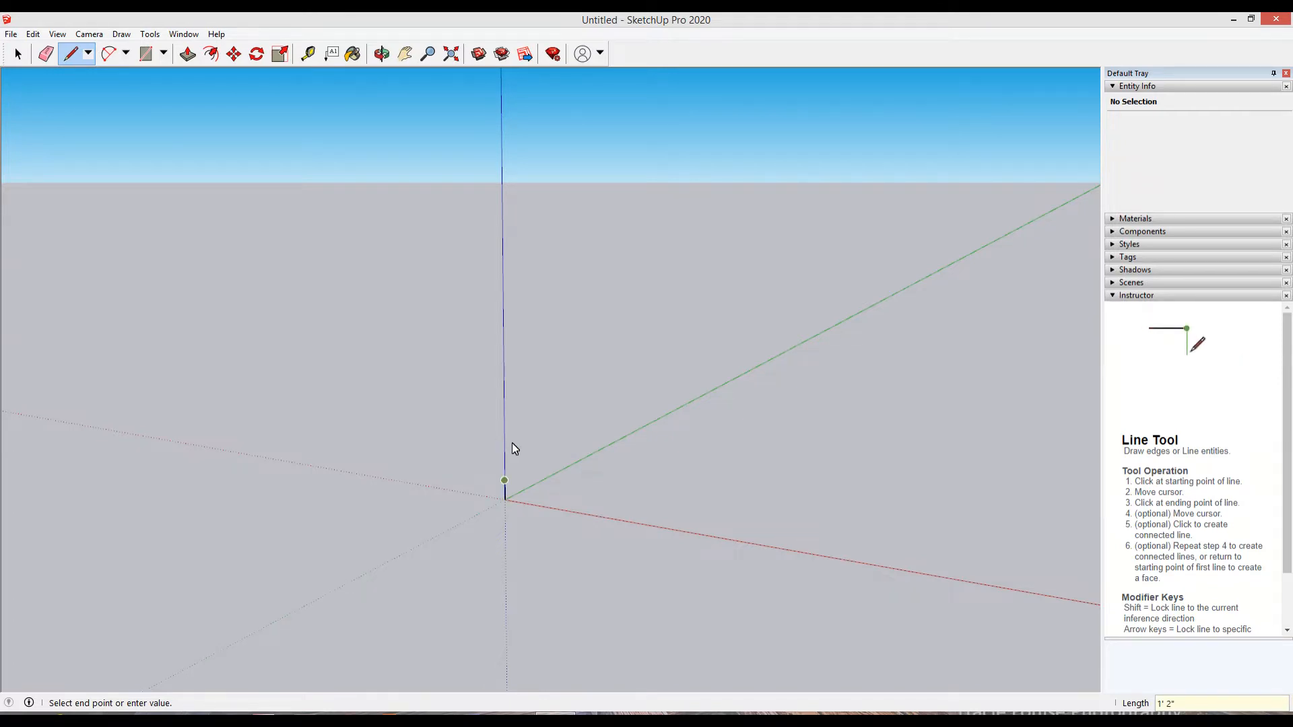
Step: Draw the first tread as a 10-inch line along the red axis from the top of the riser
{"action": "scroll", "coordinate": [531, 491], "scroll_direction": "up", "scroll_amount": 3}
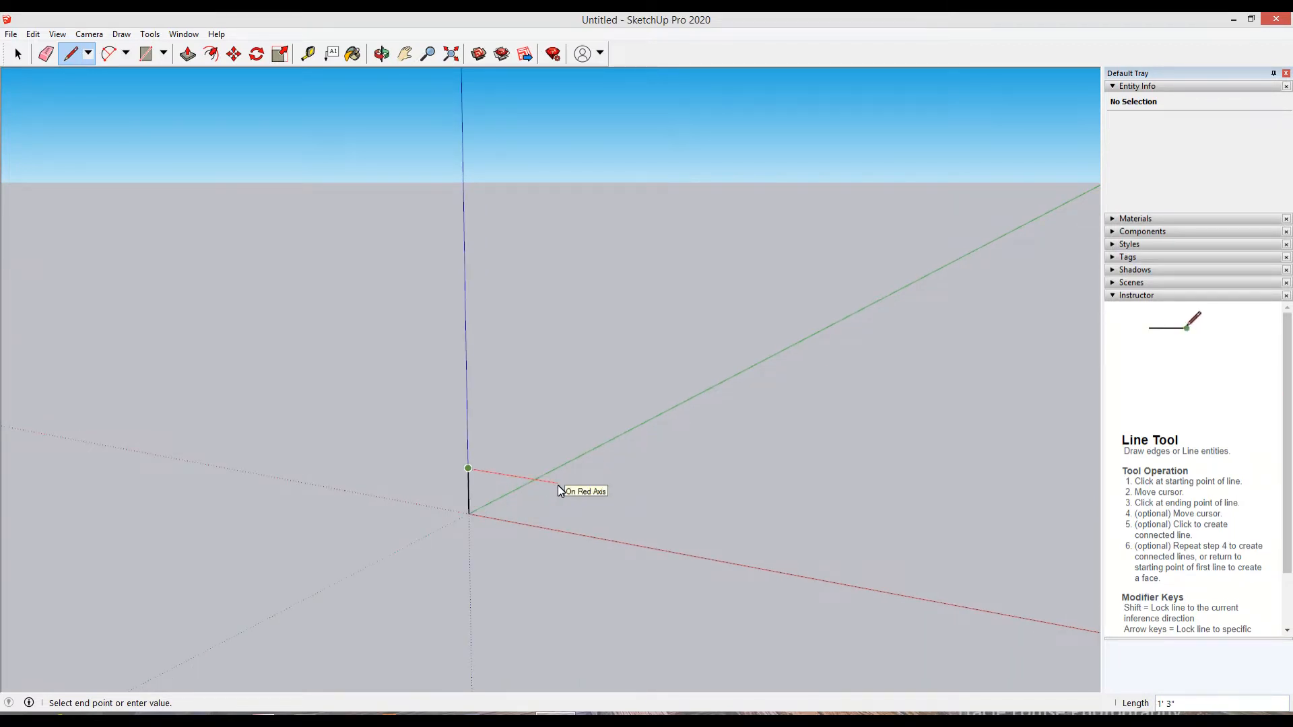
{"action": "key", "text": "shift"}
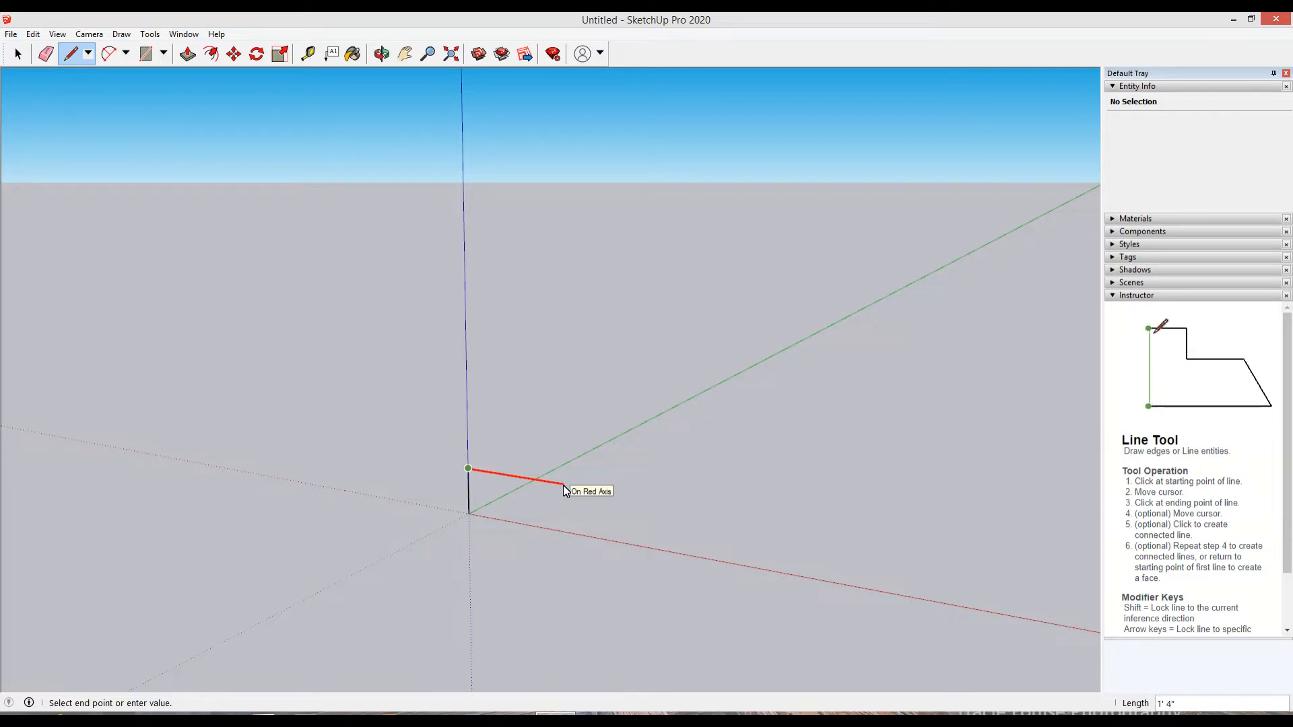
{"action": "type", "text": "1"}
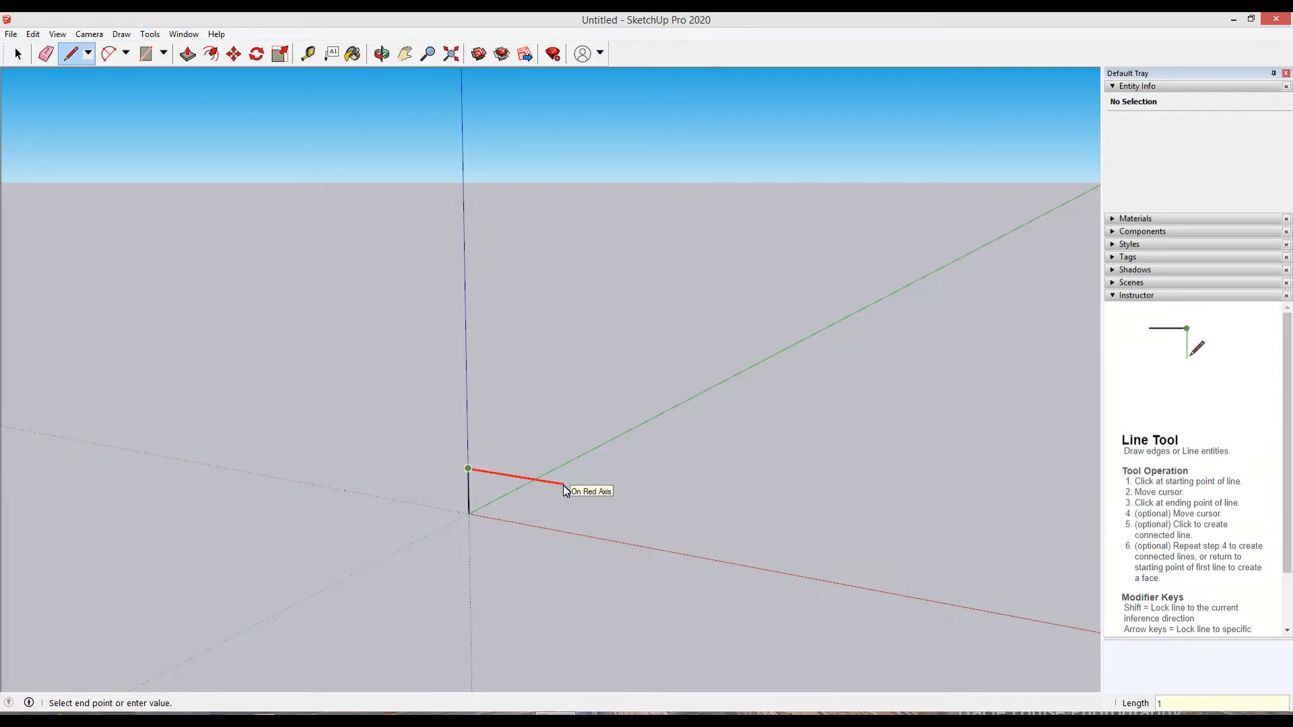
{"action": "type", "text": "0"}
{"action": "key", "text": "Return"}
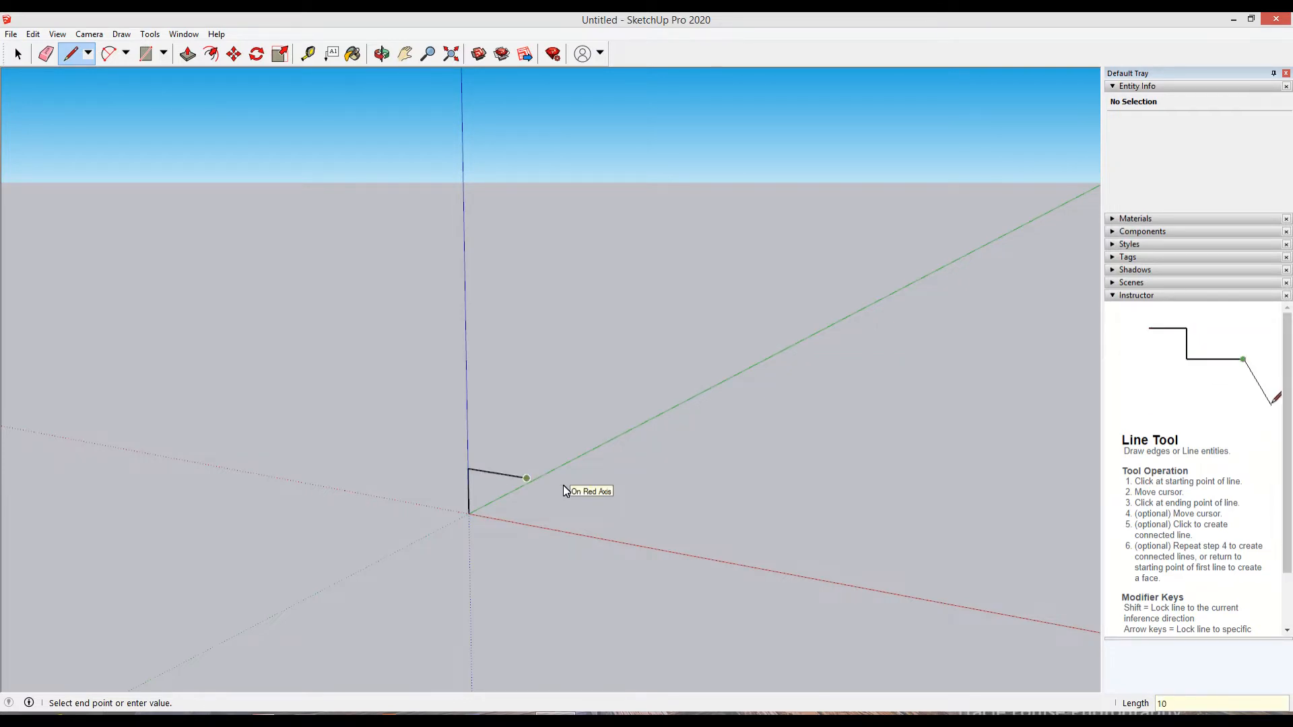
{"action": "key", "text": "Escape"}
Step: Copy the riser and tread from the origin to the tread's free end, and multiply the copy to 8x
{"action": "middle_click_drag", "start_coordinate": [503, 548], "coordinate": [625, 553]}
{"action": "key", "text": "space"}
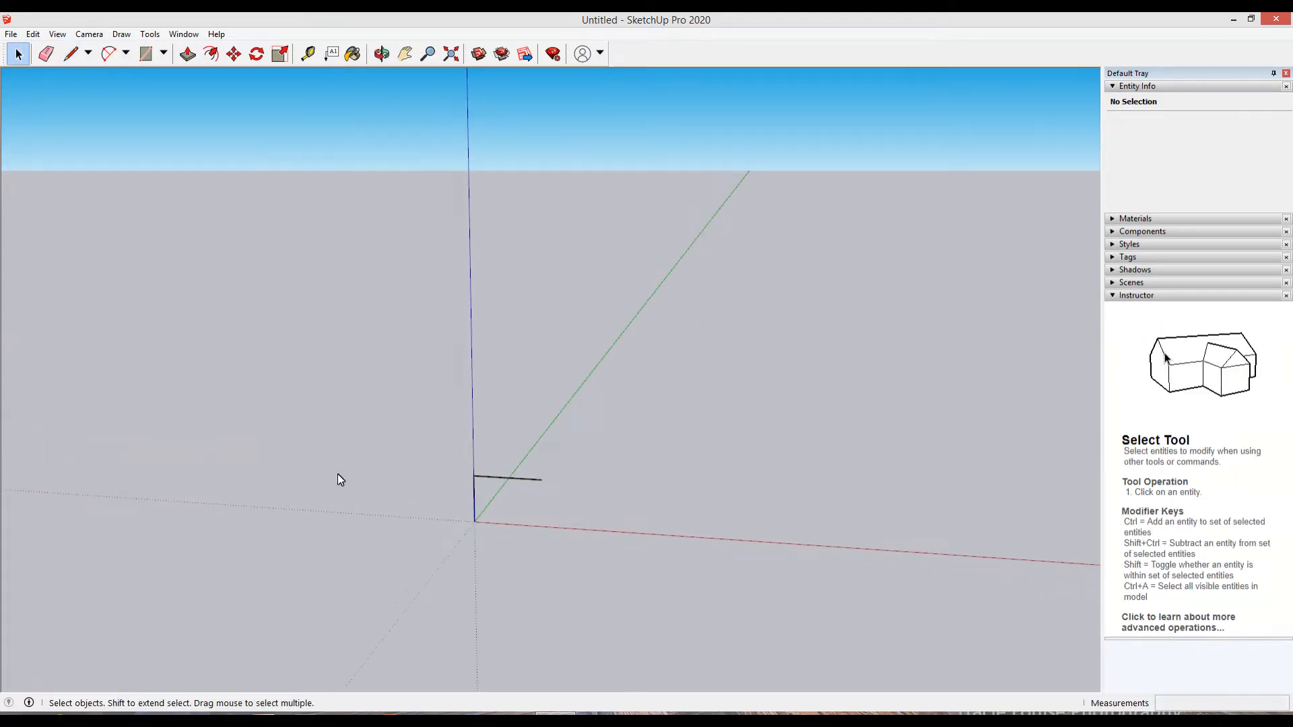
{"action": "left_click_drag", "start_coordinate": [574, 452], "coordinate": [378, 555]}
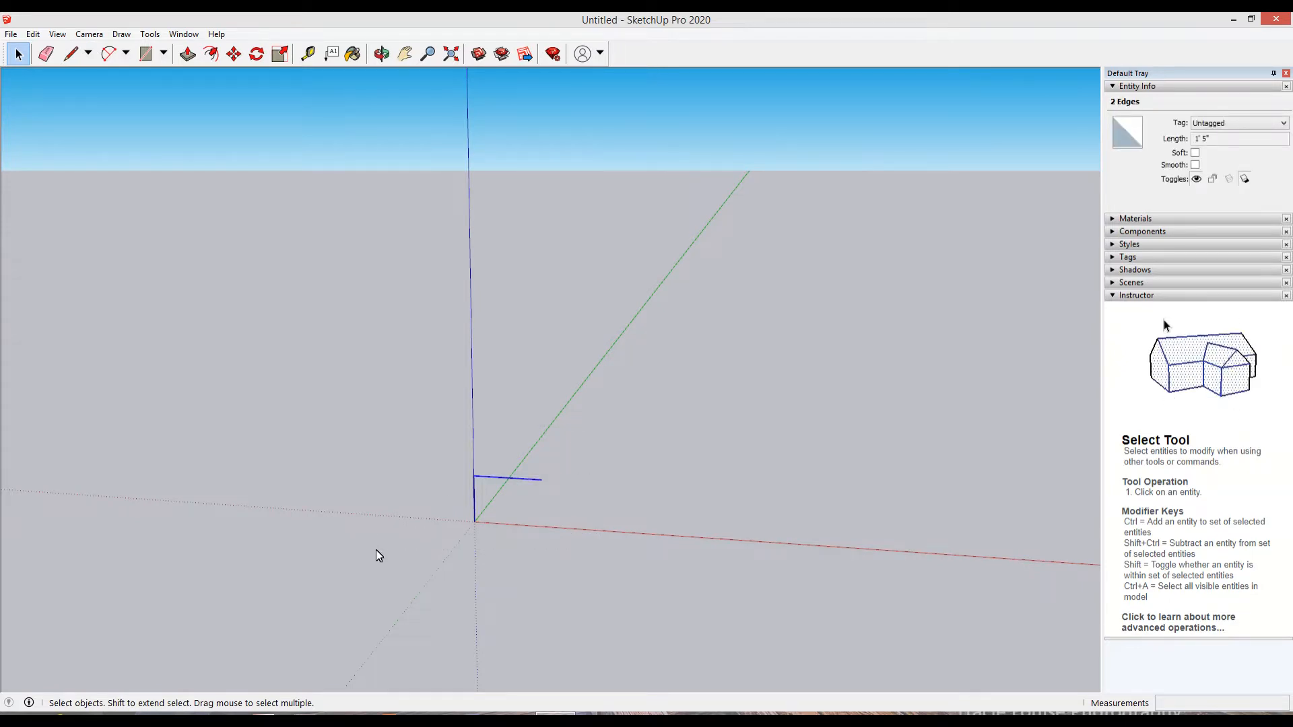
{"action": "key", "text": "m"}
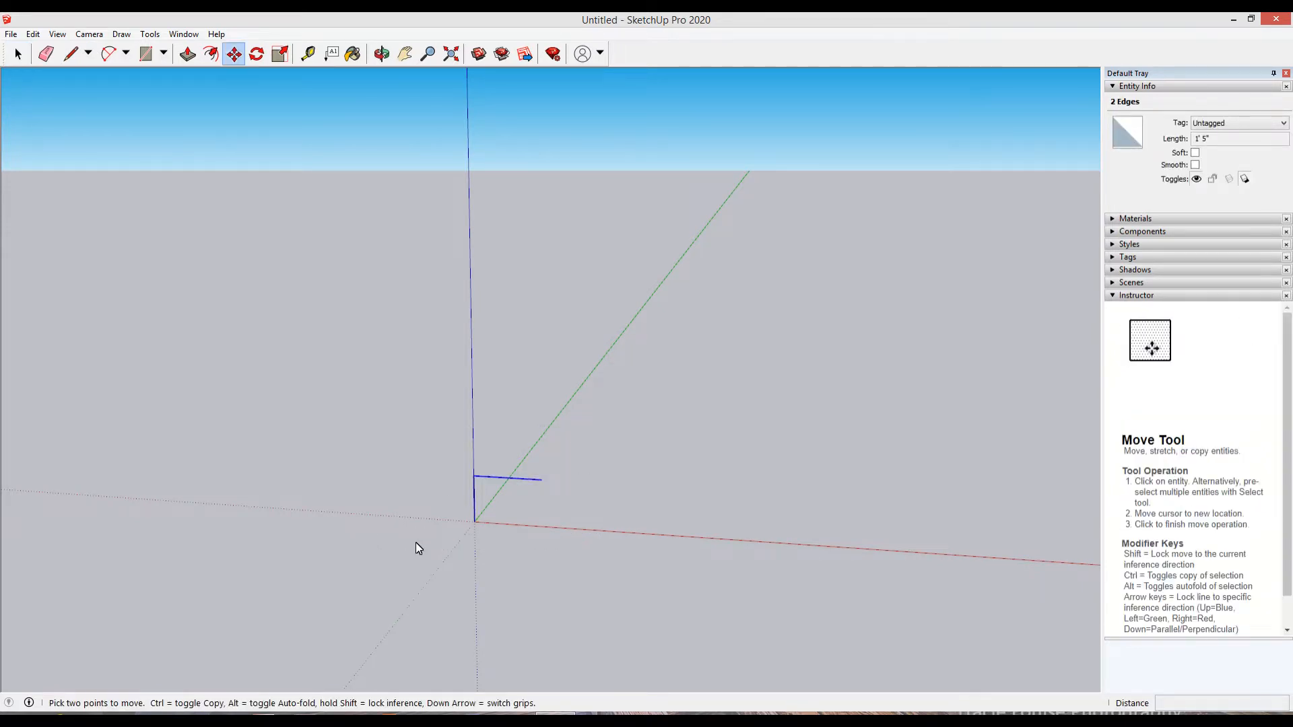
{"action": "left_click", "coordinate": [474, 522]}
{"action": "key", "text": "ctrl"}
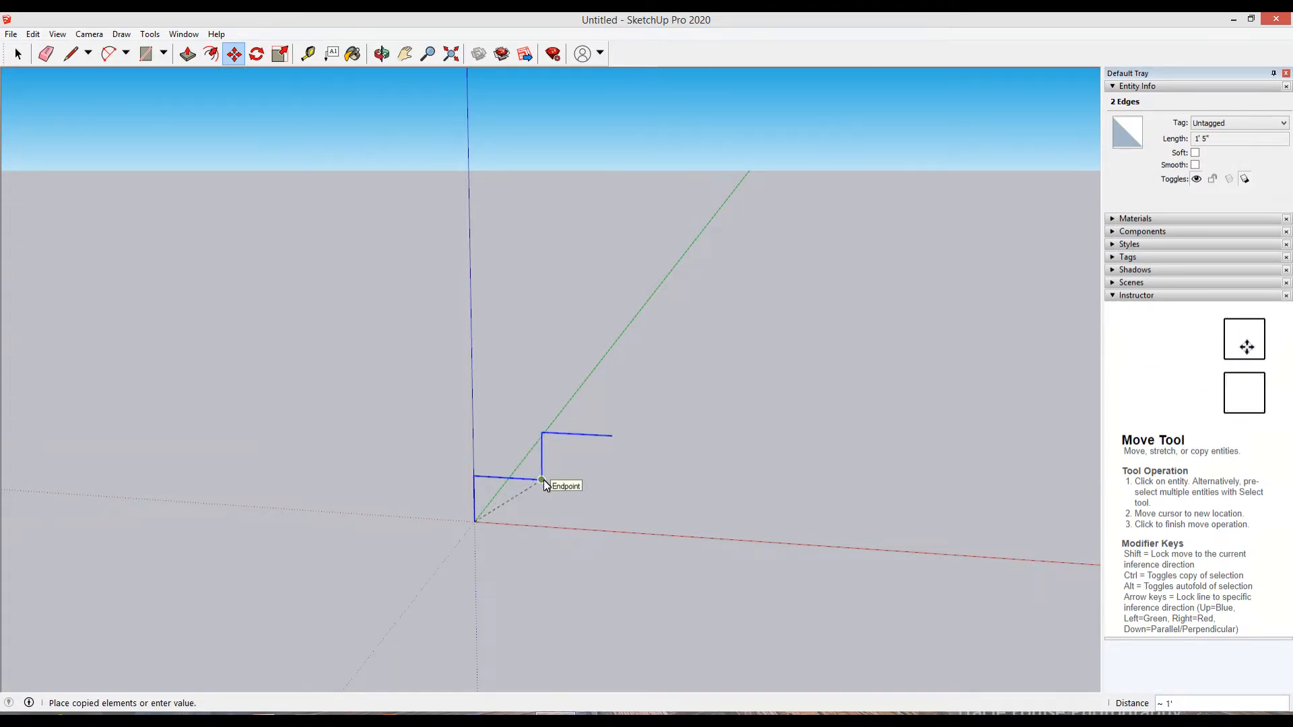
{"action": "left_click", "coordinate": [543, 480]}
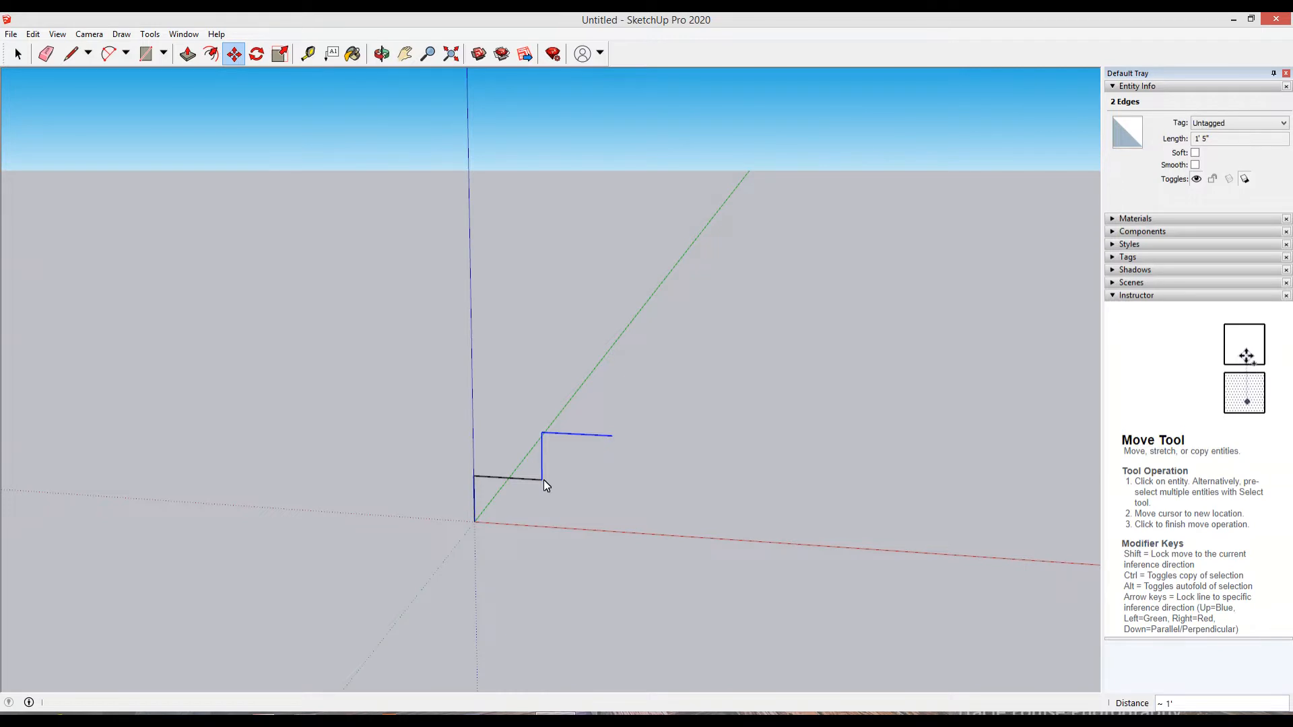
{"action": "type", "text": "8x"}
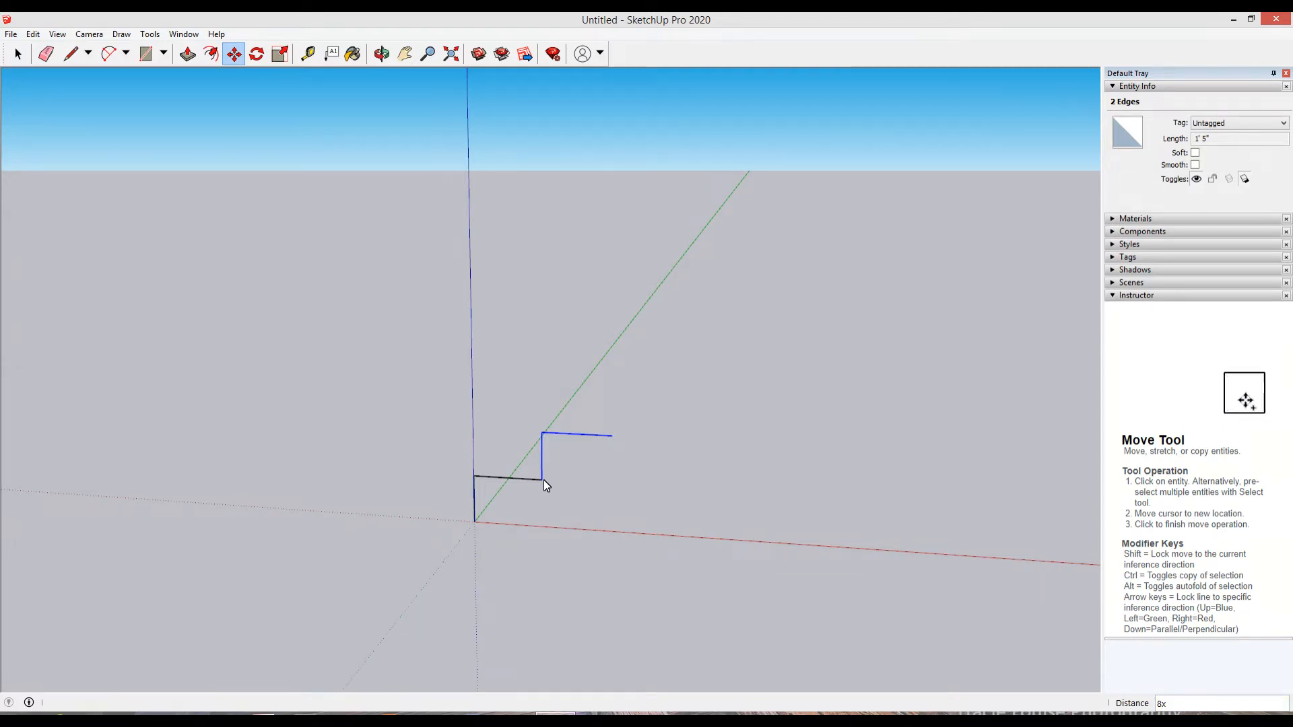
{"action": "key", "text": "Return"}
{"action": "scroll", "coordinate": [570, 515], "scroll_direction": "down", "scroll_amount": 3}
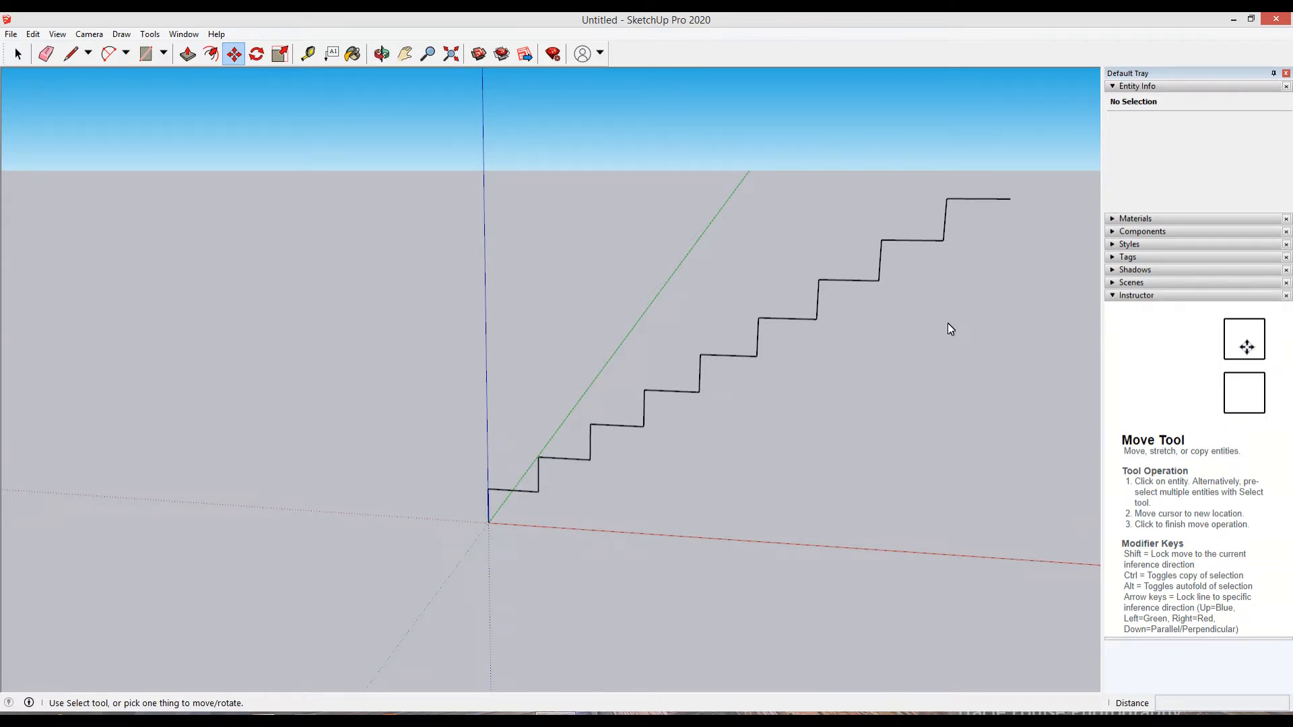
Step: Draw a diagonal line joining the riser's bottom and the tread's outer end on the fourth stair
{"action": "key", "text": "t"}
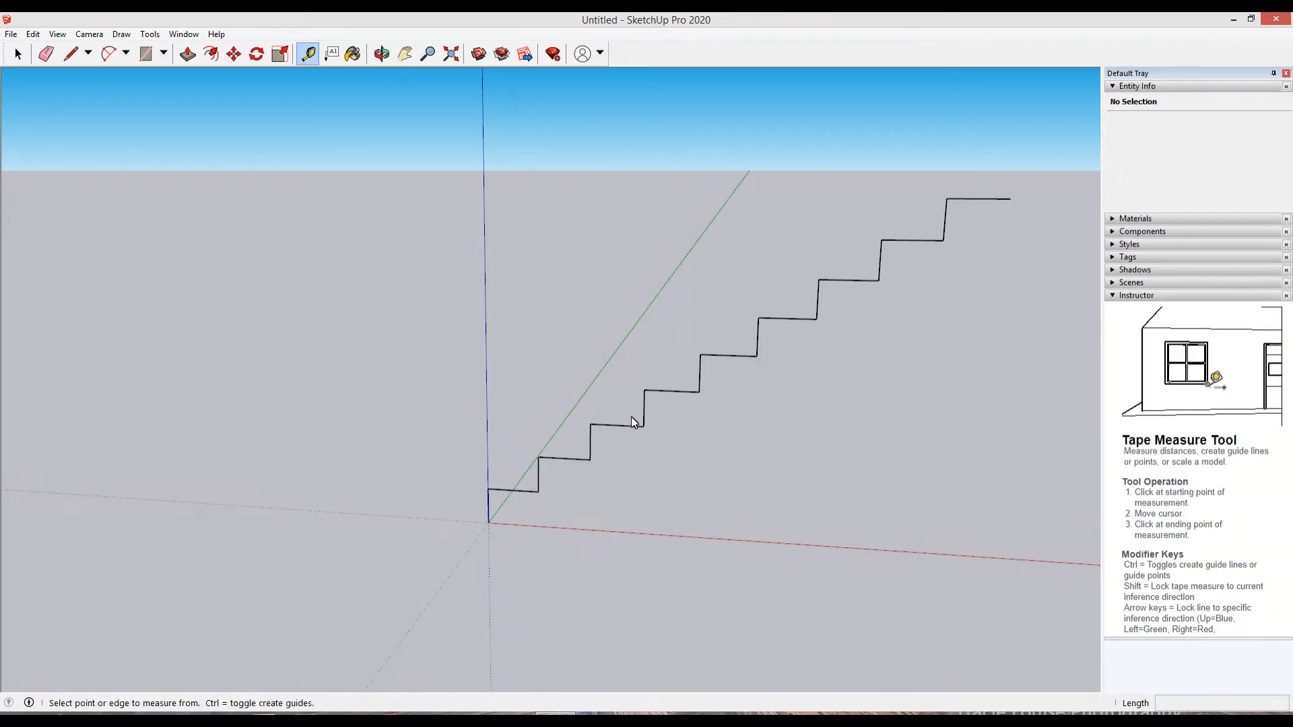
{"action": "key", "text": "l"}
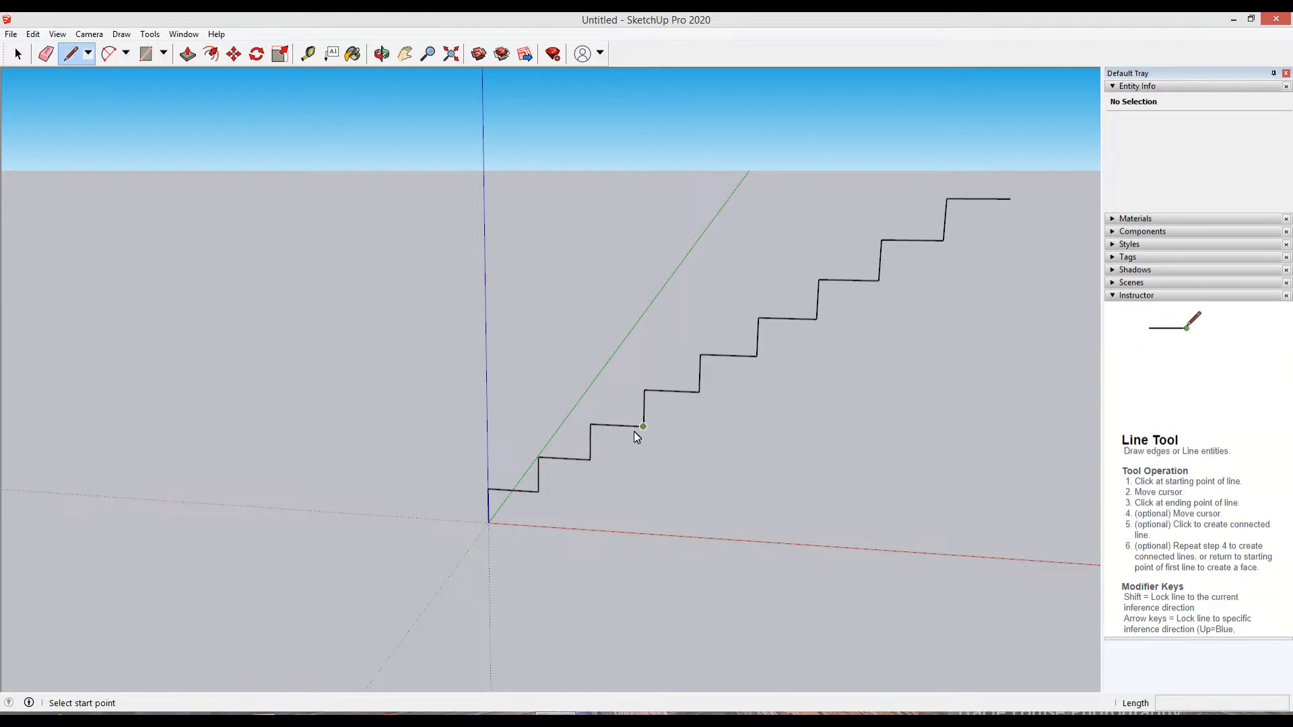
{"action": "left_click", "coordinate": [644, 427]}
{"action": "left_click", "coordinate": [698, 393]}
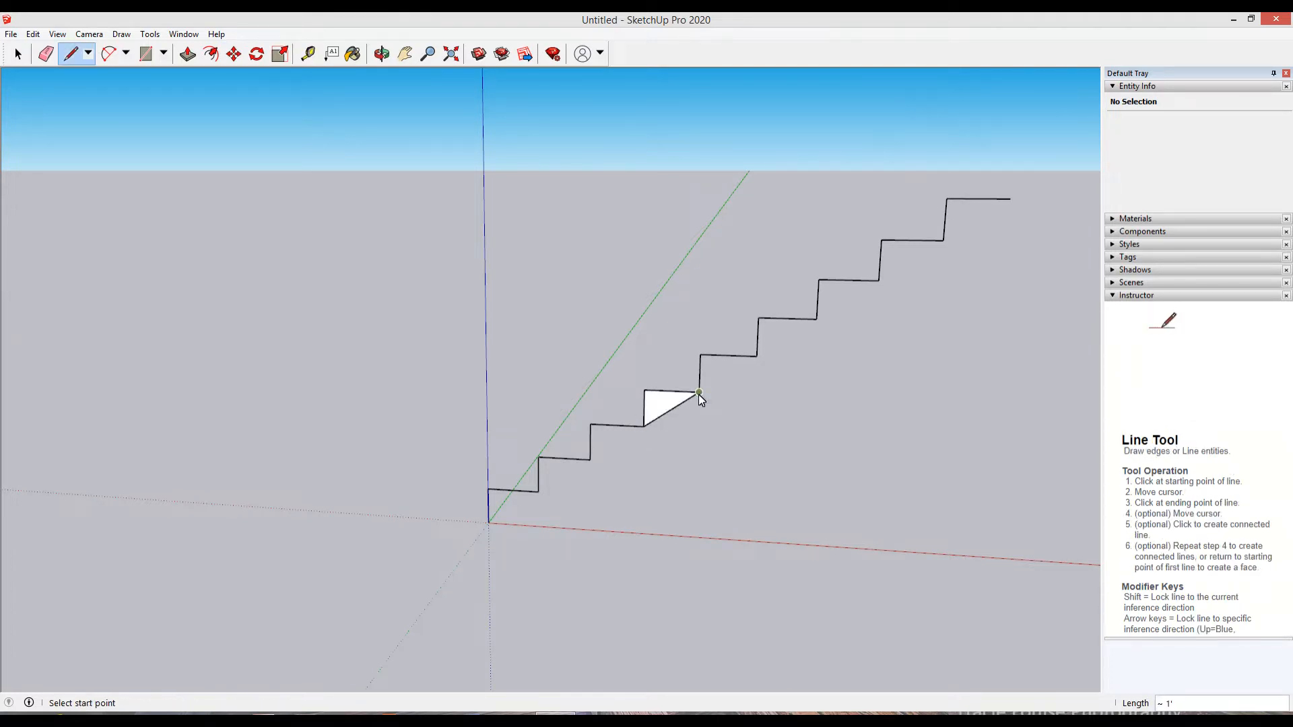
Step: Place a guide line parallel to the diagonal, offset 4 inches below it
{"action": "key", "text": "space"}
{"action": "scroll", "coordinate": [681, 412], "scroll_direction": "up", "scroll_amount": 3}
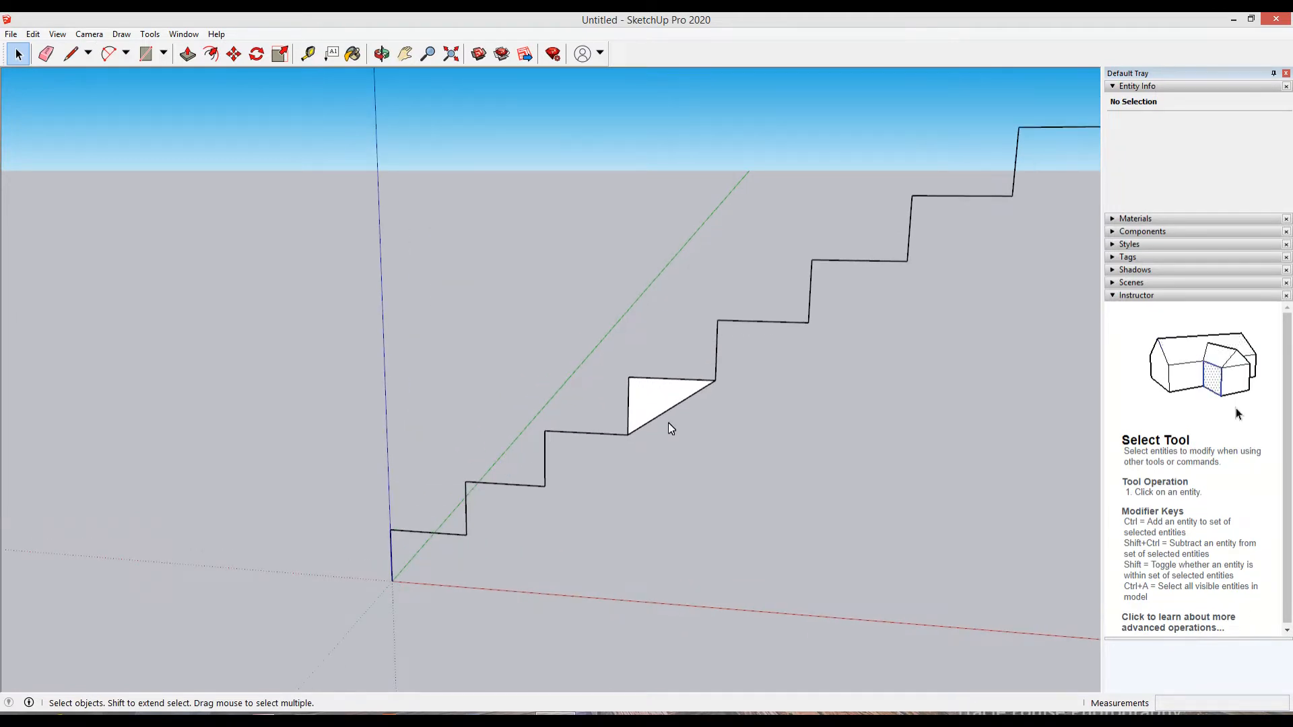
{"action": "key", "text": "t"}
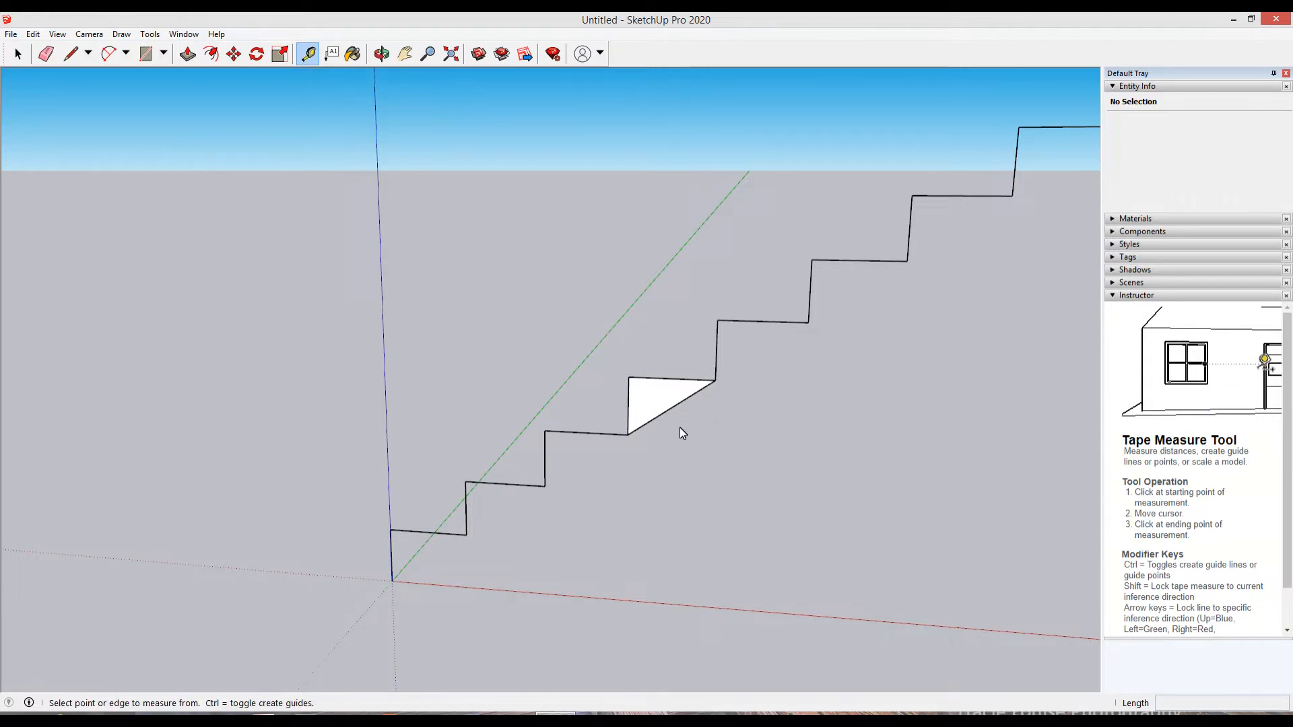
{"action": "left_click", "coordinate": [672, 409]}
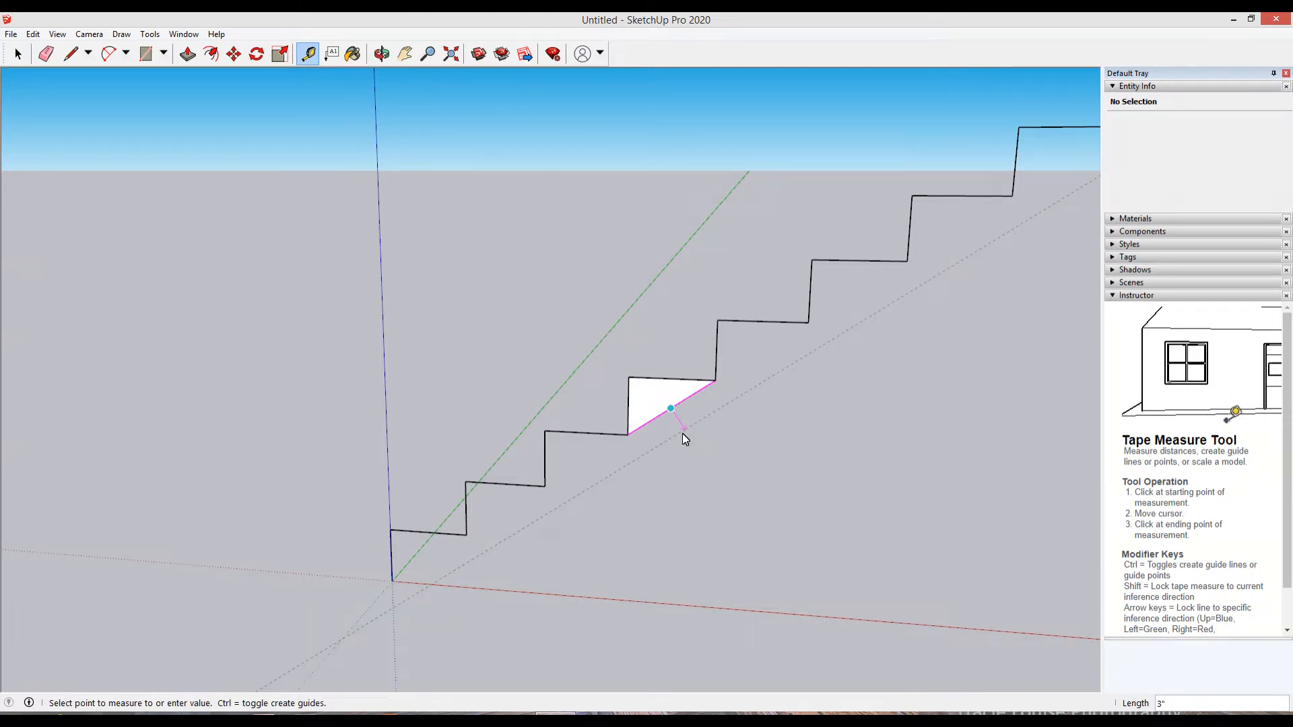
{"action": "type", "text": "4"}
{"action": "key", "text": "Return"}
Step: Draw a 36-inch landing line along the red axis from the outer end of the uppermost tread
{"action": "scroll", "coordinate": [397, 526], "scroll_direction": "down", "scroll_amount": 3}
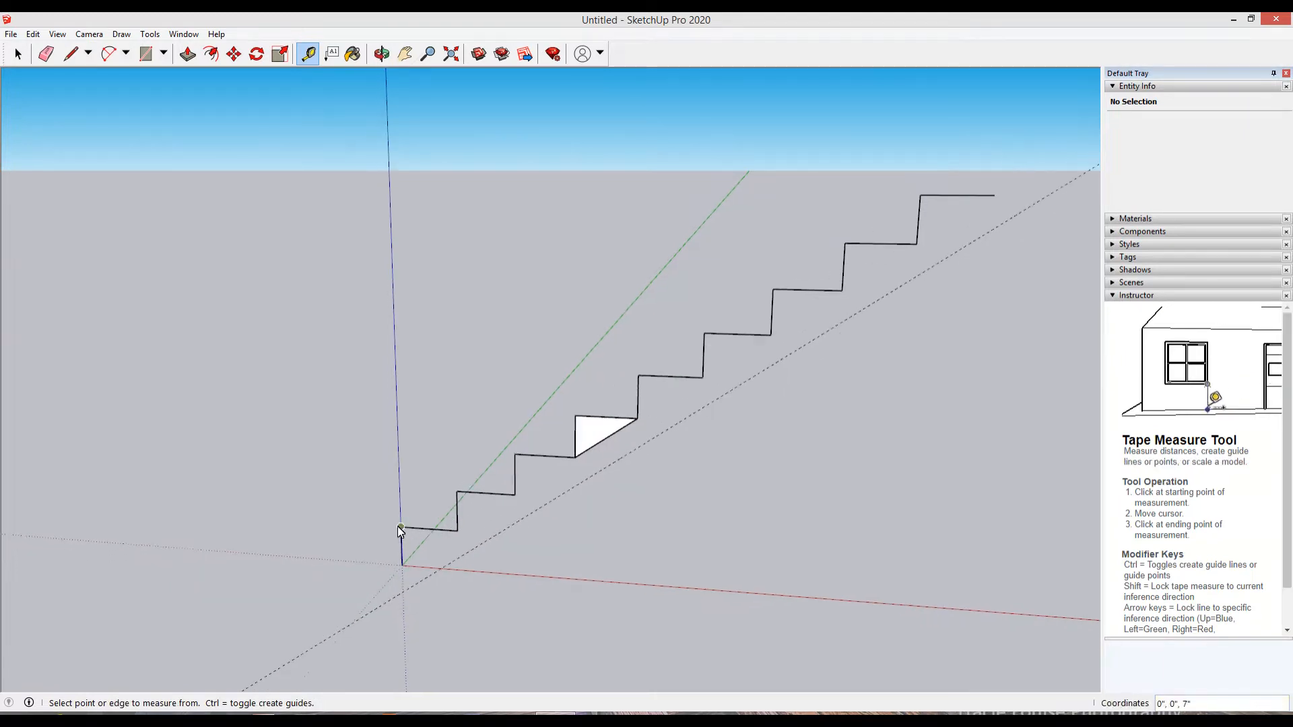
{"action": "scroll", "coordinate": [737, 514], "scroll_direction": "up", "scroll_amount": 2}
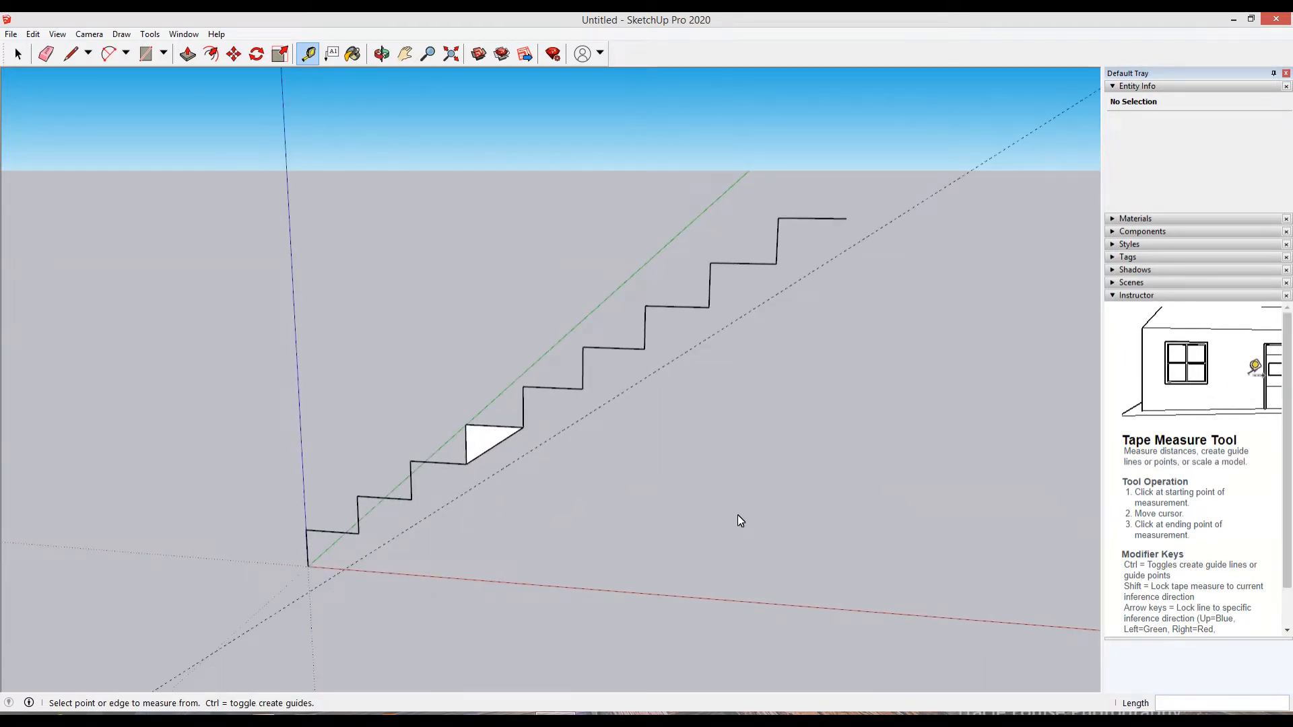
{"action": "key", "text": "l"}
{"action": "left_click", "coordinate": [845, 221]}
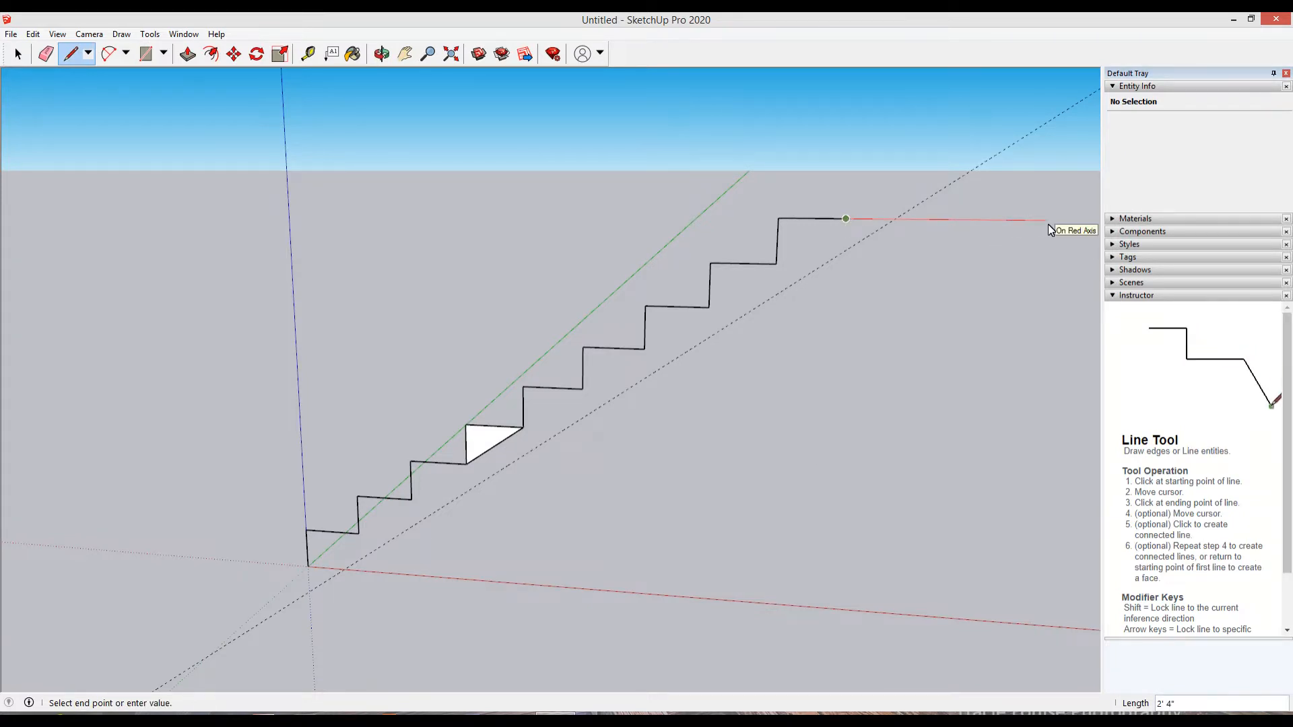
{"action": "type", "text": "36"}
{"action": "key", "text": "Return"}
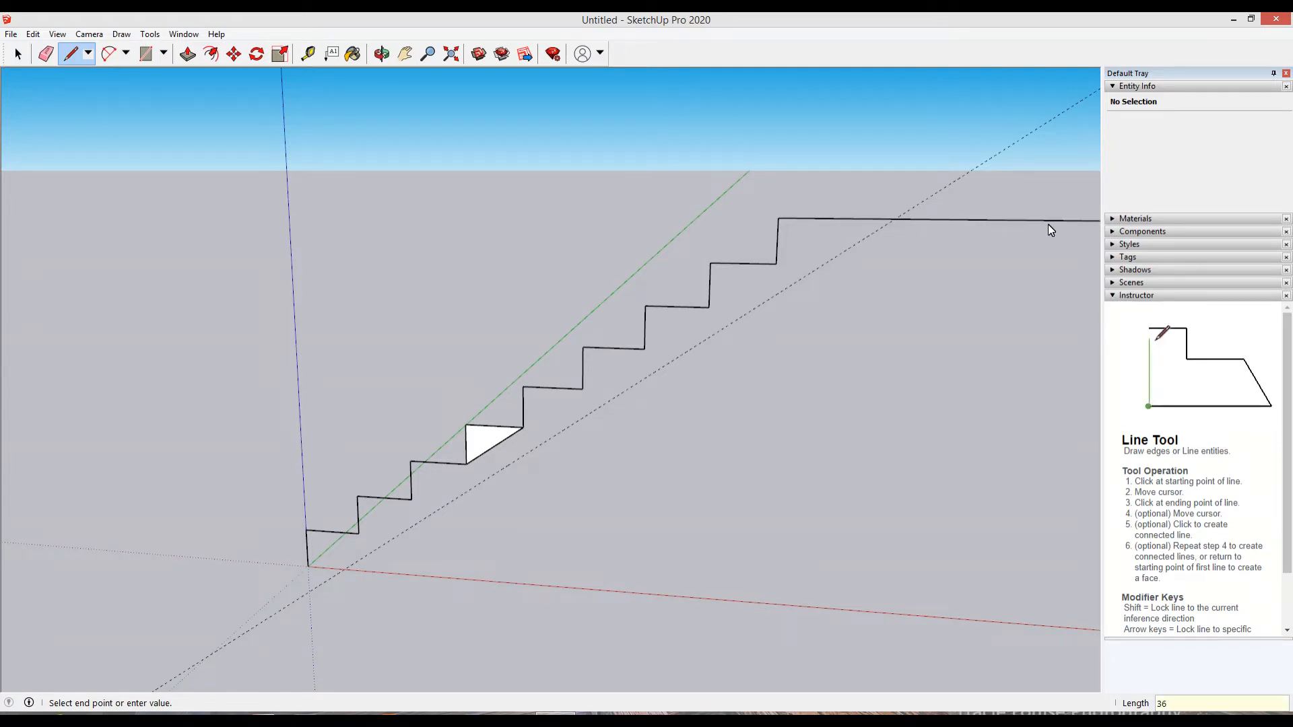
Step: Draw a 4-inch edge down from the landing's far end and run its underside back along the red axis to the guide line
{"action": "mouse_move", "coordinate": [978, 346]}
{"action": "middle_mouse_down"}
{"action": "mouse_move", "coordinate": [811, 313]}
{"action": "mouse_move", "coordinate": [900, 355]}
{"action": "mouse_move", "coordinate": [970, 347]}
{"action": "middle_mouse_up"}
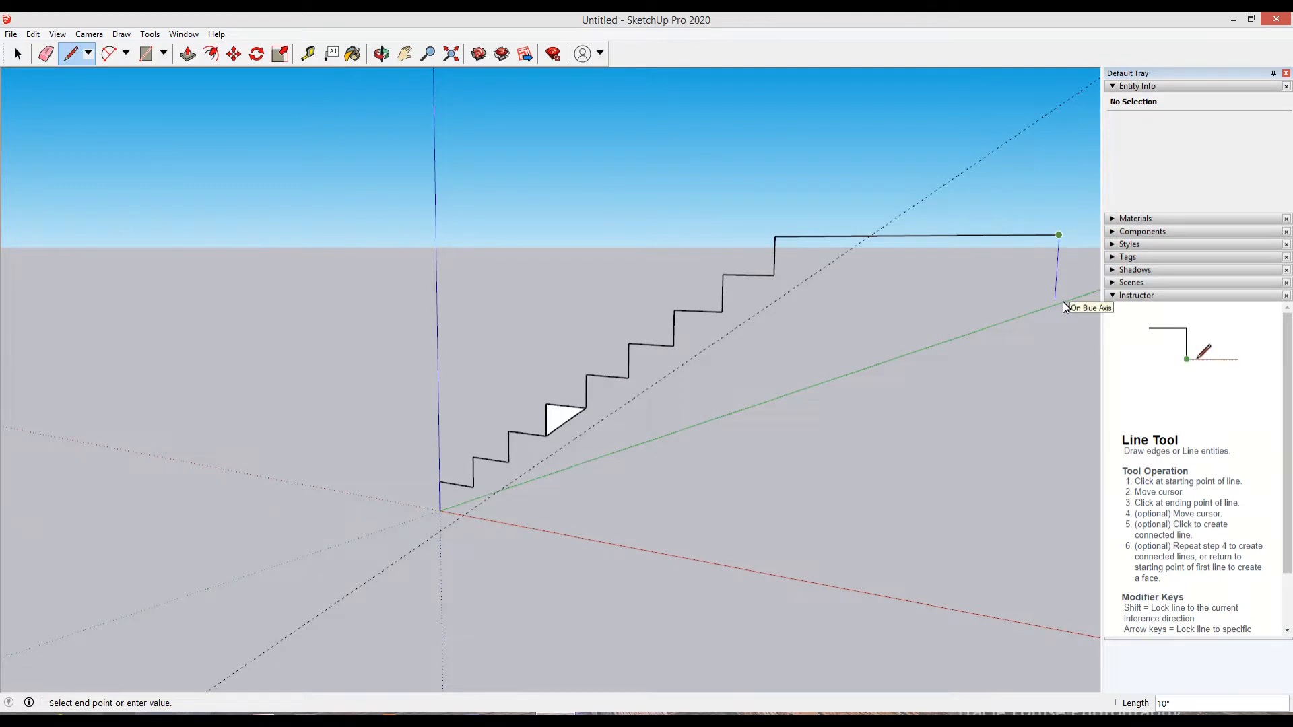
{"action": "type", "text": "4"}
{"action": "key", "text": "Return"}
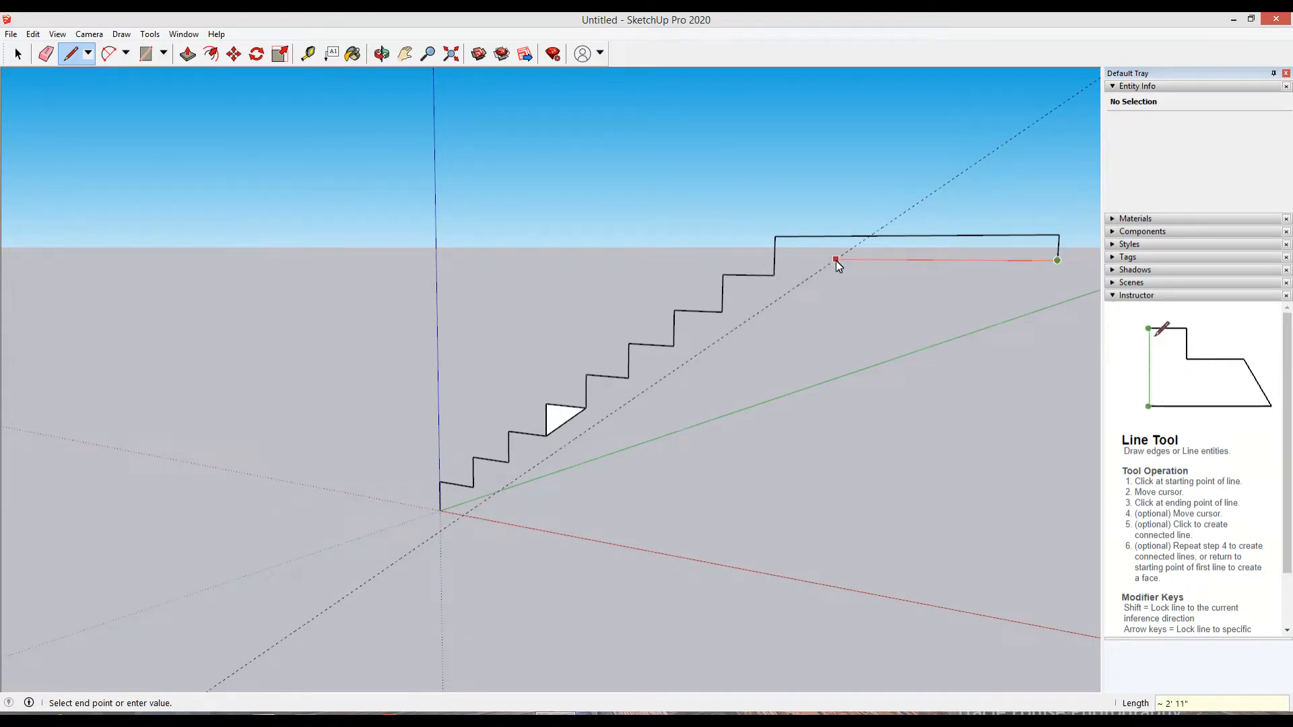
{"action": "scroll", "coordinate": [834, 261], "scroll_direction": "up", "scroll_amount": 5}
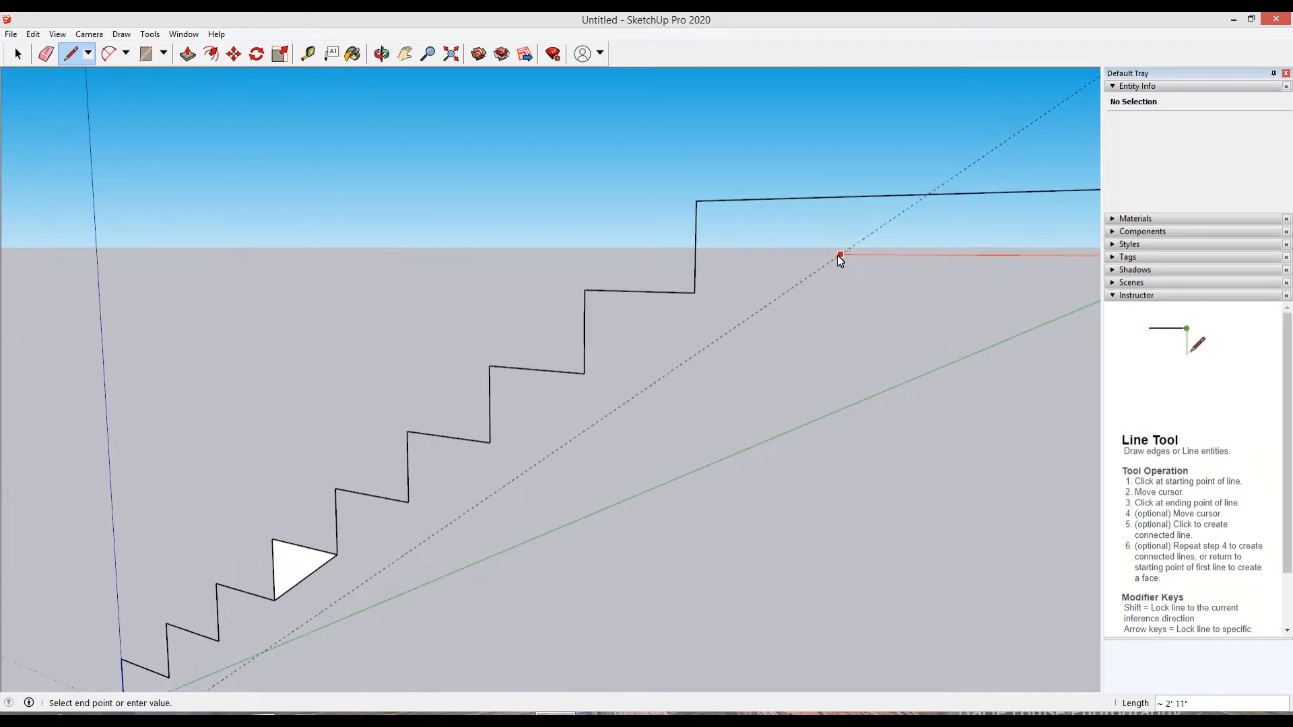
{"action": "left_click", "coordinate": [839, 255]}
Step: Close the staircase outline by drawing along the sloping guide down to the red axis and back to the origin
{"action": "scroll", "coordinate": [727, 340], "scroll_direction": "down", "scroll_amount": 4}
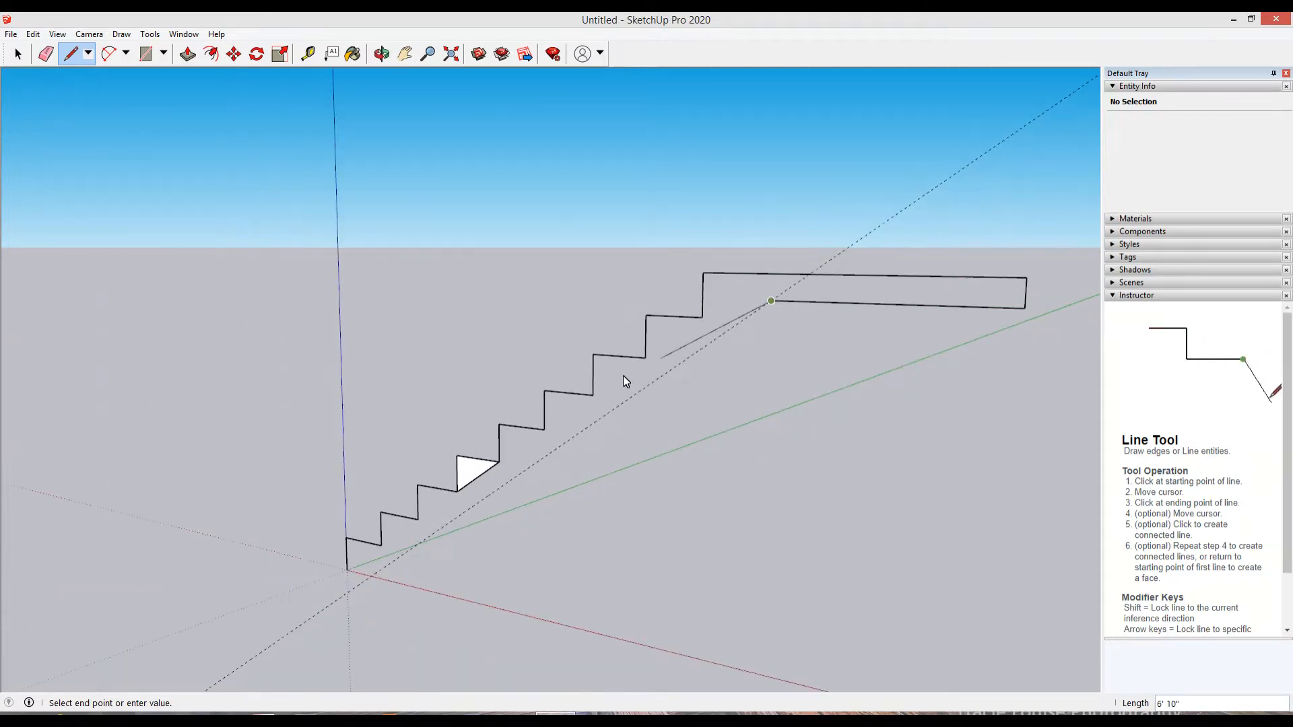
{"action": "left_click", "coordinate": [370, 576]}
{"action": "left_click", "coordinate": [347, 569]}
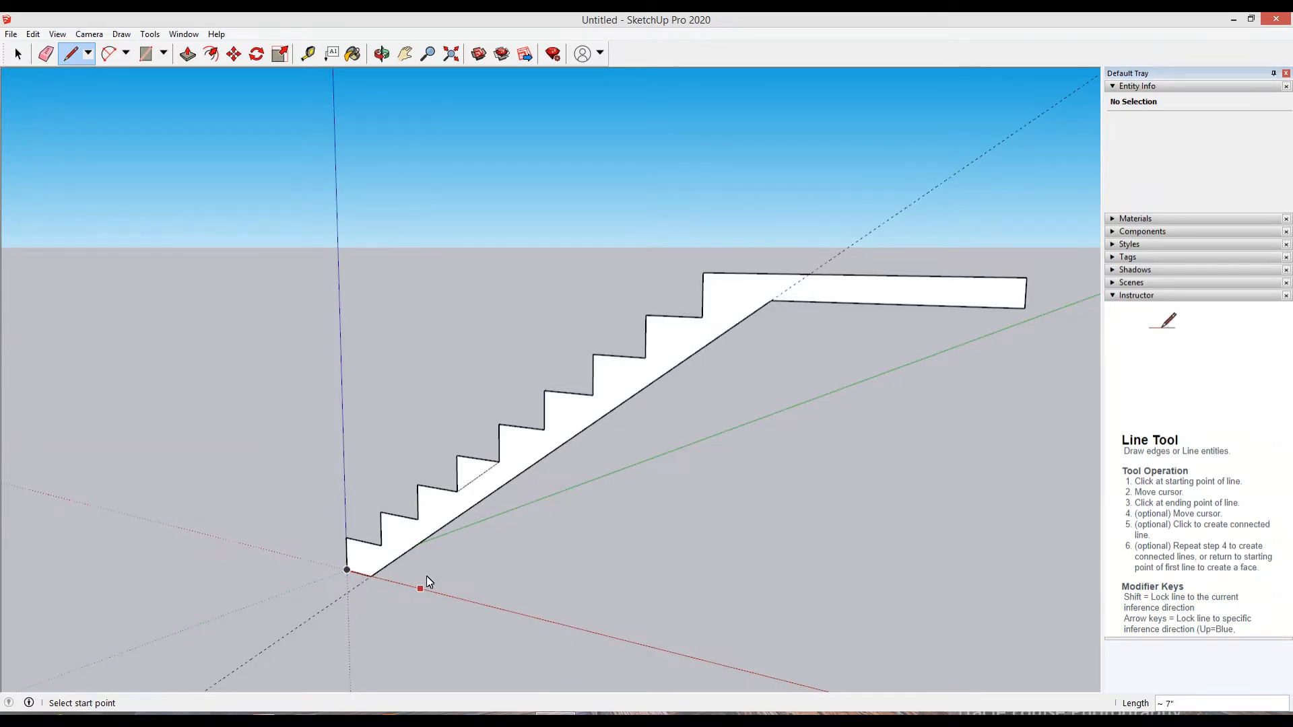
{"action": "middle_click_drag", "start_coordinate": [426, 576], "coordinate": [574, 570]}
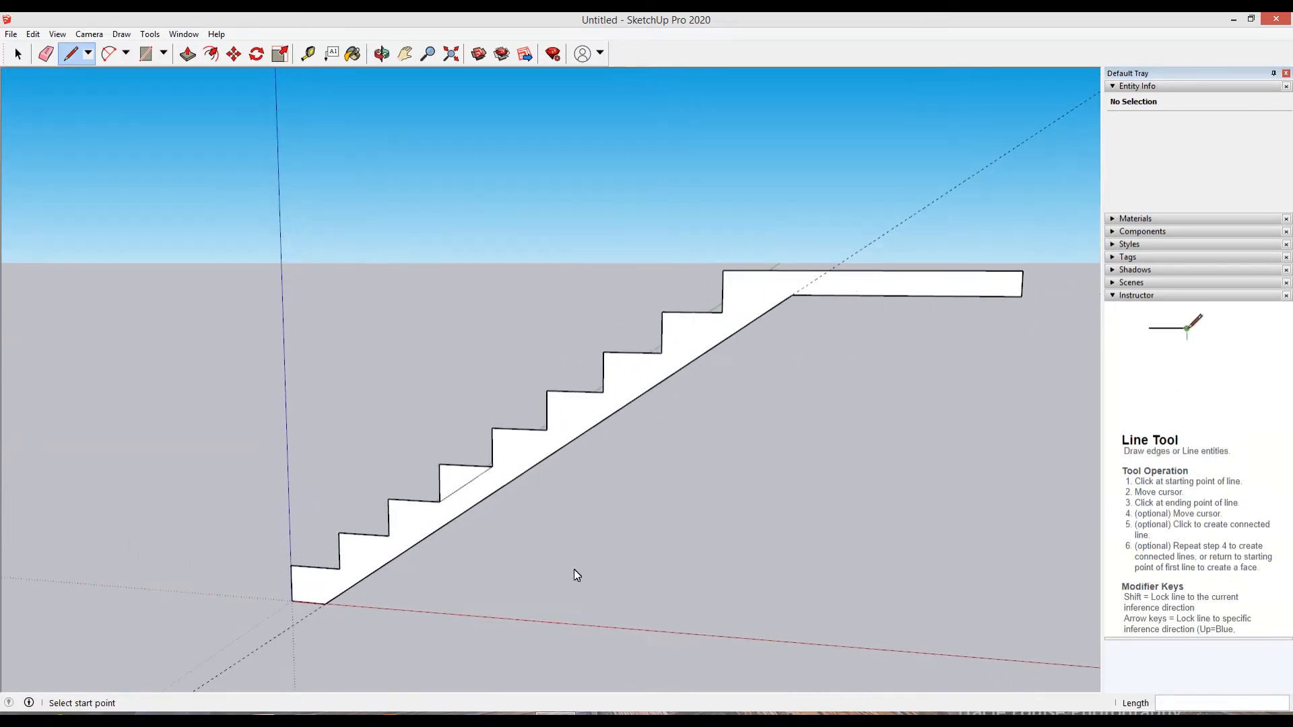
{"action": "key", "text": "space"}
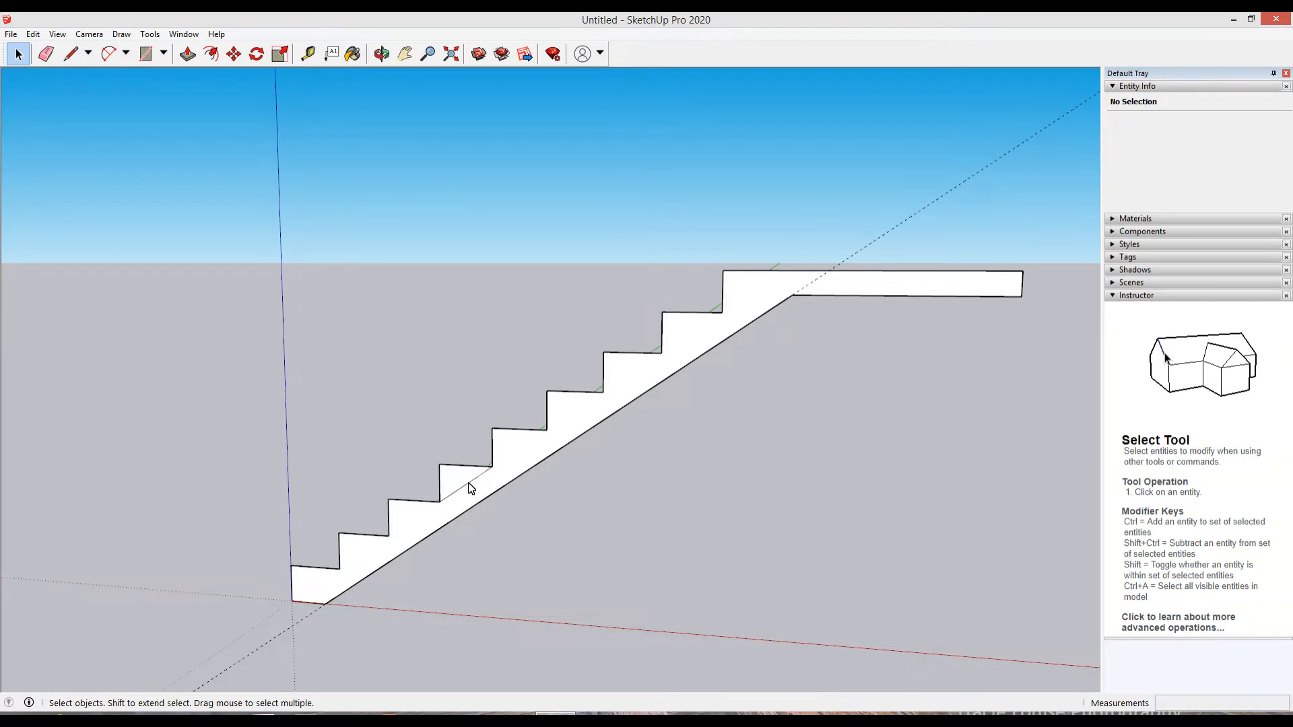
Step: Delete the leftover diagonal edge from the stair profile, and Push/Pull the profile face 3' 4" to give the staircase its width
{"action": "left_click", "coordinate": [471, 482]}
{"action": "left_click", "coordinate": [519, 510]}
{"action": "key", "text": "o"}
{"action": "left_click_drag", "start_coordinate": [222, 598], "coordinate": [1094, 549]}
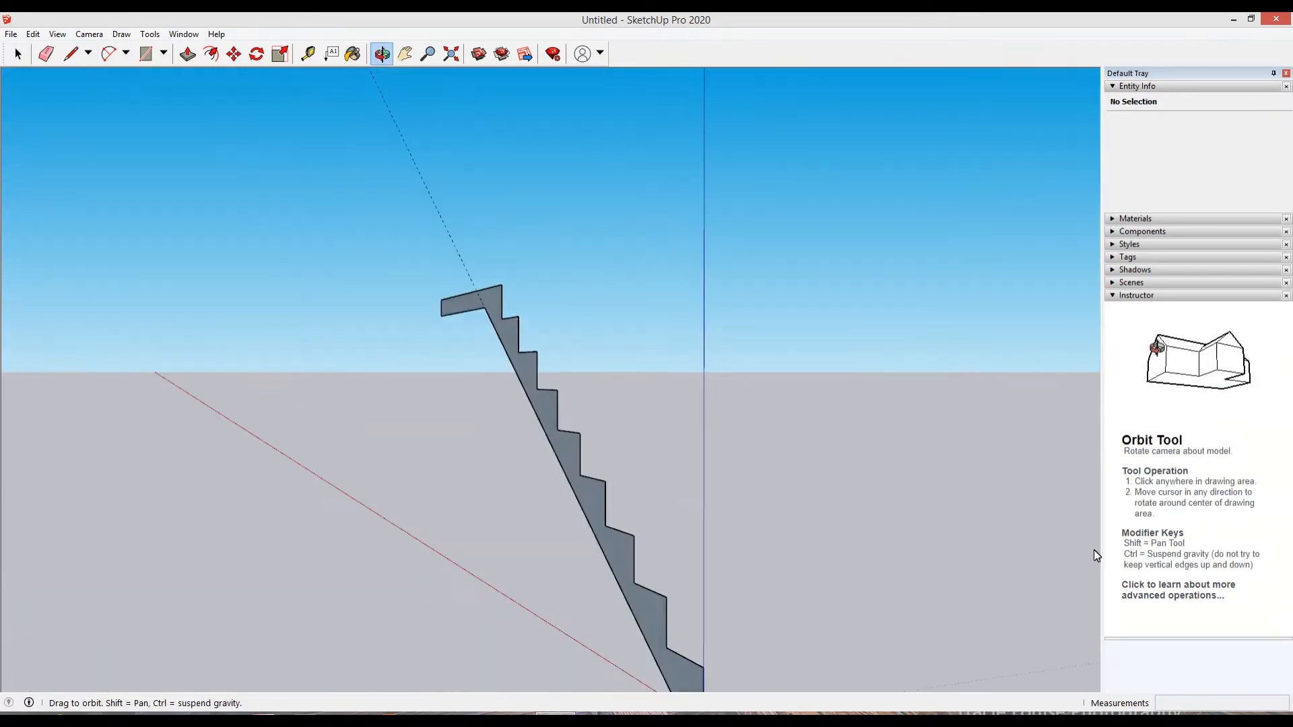
{"action": "key", "text": "space"}
{"action": "middle_click_drag", "start_coordinate": [649, 548], "coordinate": [666, 590]}
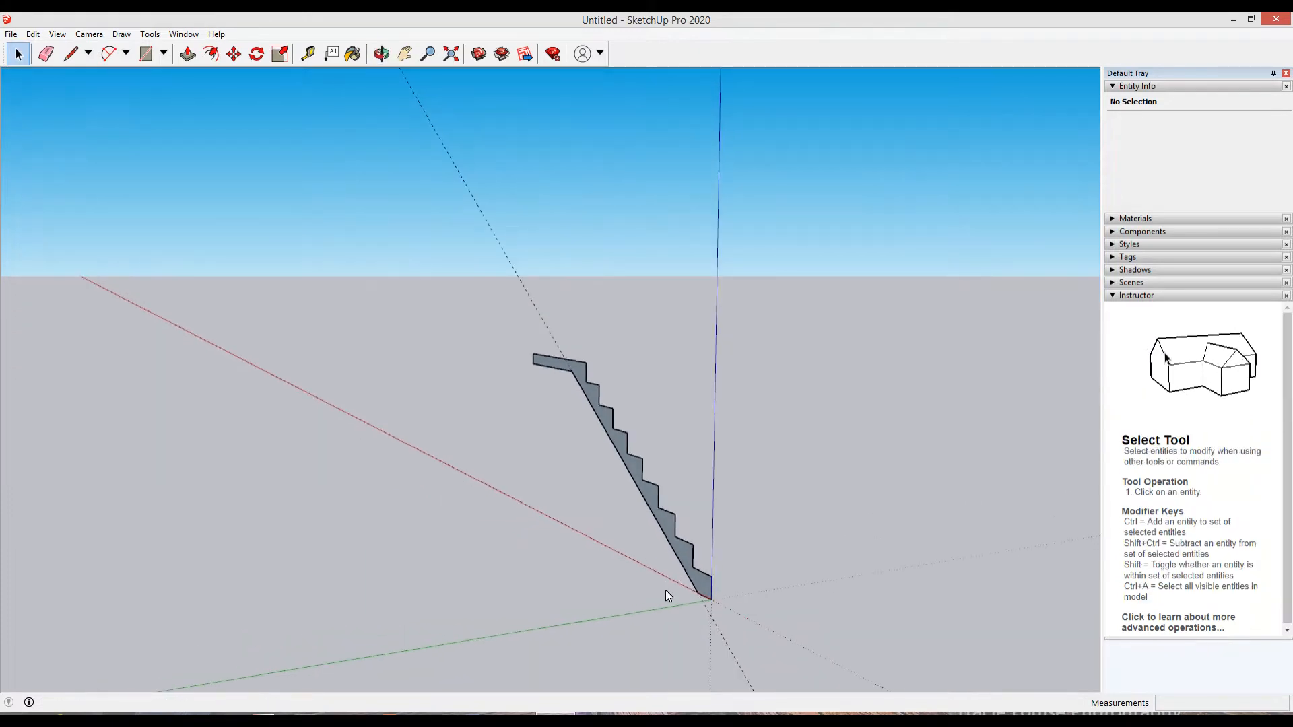
{"action": "key", "text": "p"}
{"action": "left_click", "coordinate": [699, 575]}
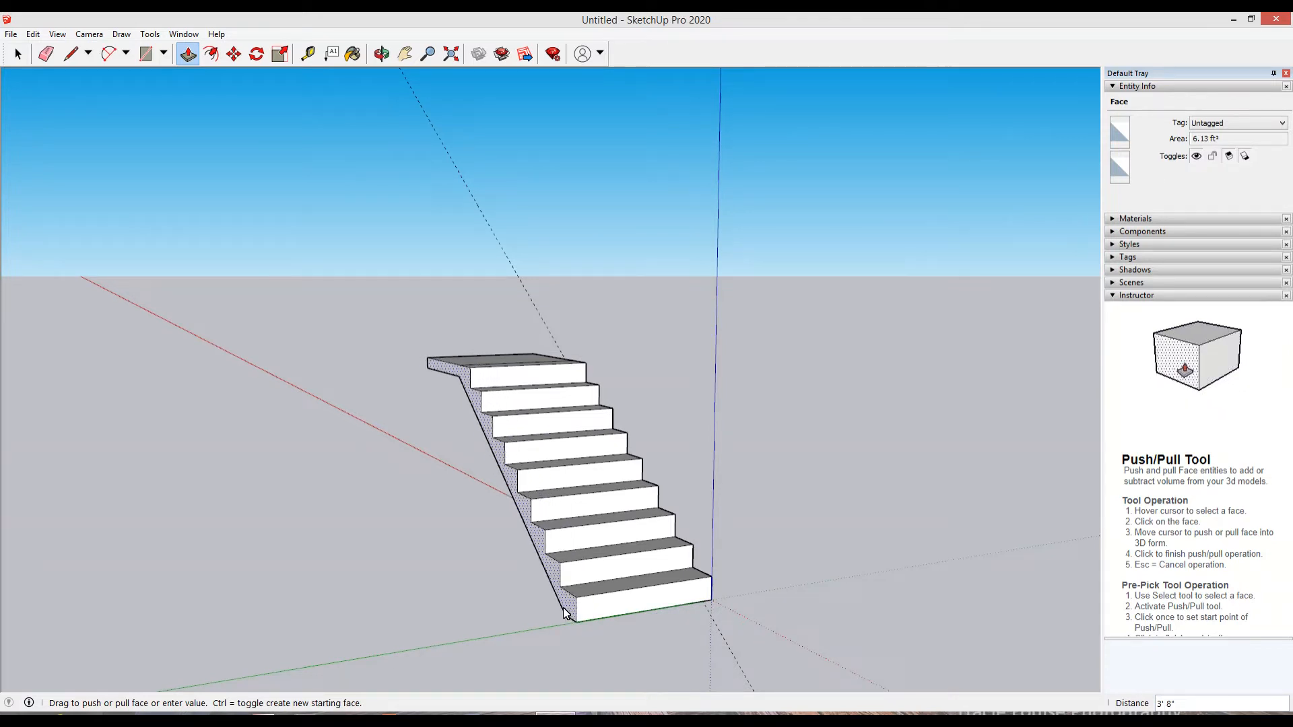
{"action": "key", "text": "Return"}
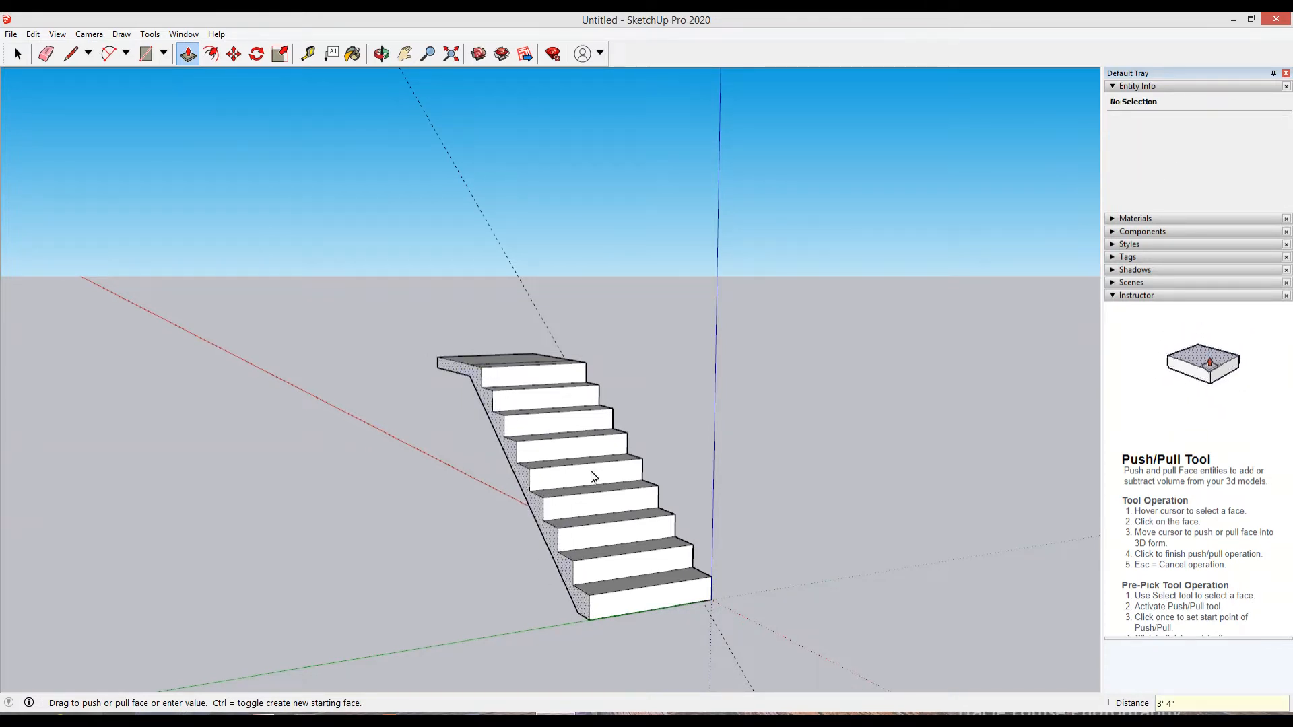
Step: Delete the edge dividing the top surface of the landing from the uppermost tread
{"action": "middle_click_drag", "start_coordinate": [591, 476], "coordinate": [866, 555]}
{"action": "middle_click_drag", "start_coordinate": [524, 508], "coordinate": [582, 613]}
{"action": "scroll", "coordinate": [505, 427], "scroll_direction": "up", "scroll_amount": 3}
{"action": "middle_click_drag", "start_coordinate": [539, 525], "coordinate": [559, 496]}
{"action": "key", "text": "space"}
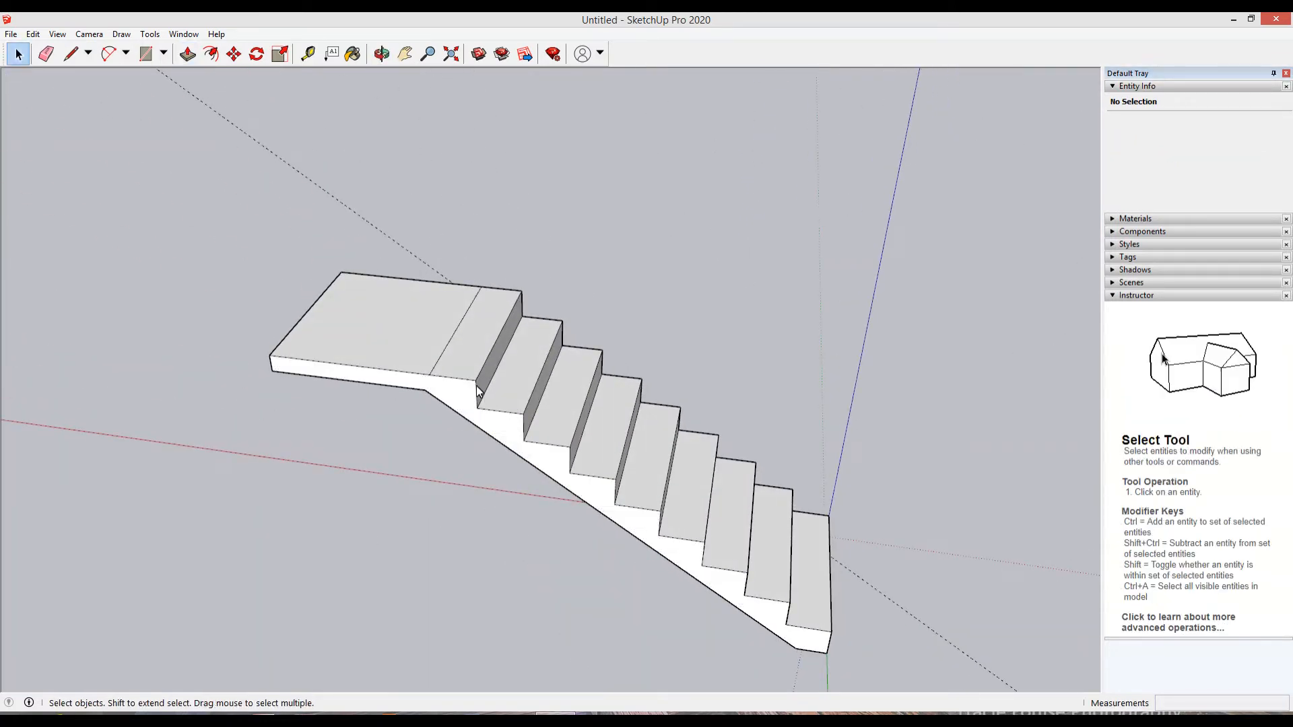
{"action": "left_click", "coordinate": [444, 350]}
{"action": "key", "text": "Delete"}
Step: Draw a line along the red axis on the staircase's side, from the landing's underside corner to the uppermost riser edge
{"action": "middle_click_drag", "start_coordinate": [496, 427], "coordinate": [802, 485]}
{"action": "middle_click_drag", "start_coordinate": [783, 517], "coordinate": [502, 466]}
{"action": "scroll", "coordinate": [519, 441], "scroll_direction": "up", "scroll_amount": 5}
{"action": "scroll", "coordinate": [528, 497], "scroll_direction": "down", "scroll_amount": 4}
{"action": "scroll", "coordinate": [519, 498], "scroll_direction": "up", "scroll_amount": 2}
{"action": "scroll", "coordinate": [475, 436], "scroll_direction": "down", "scroll_amount": 2}
{"action": "scroll", "coordinate": [539, 424], "scroll_direction": "up", "scroll_amount": 3}
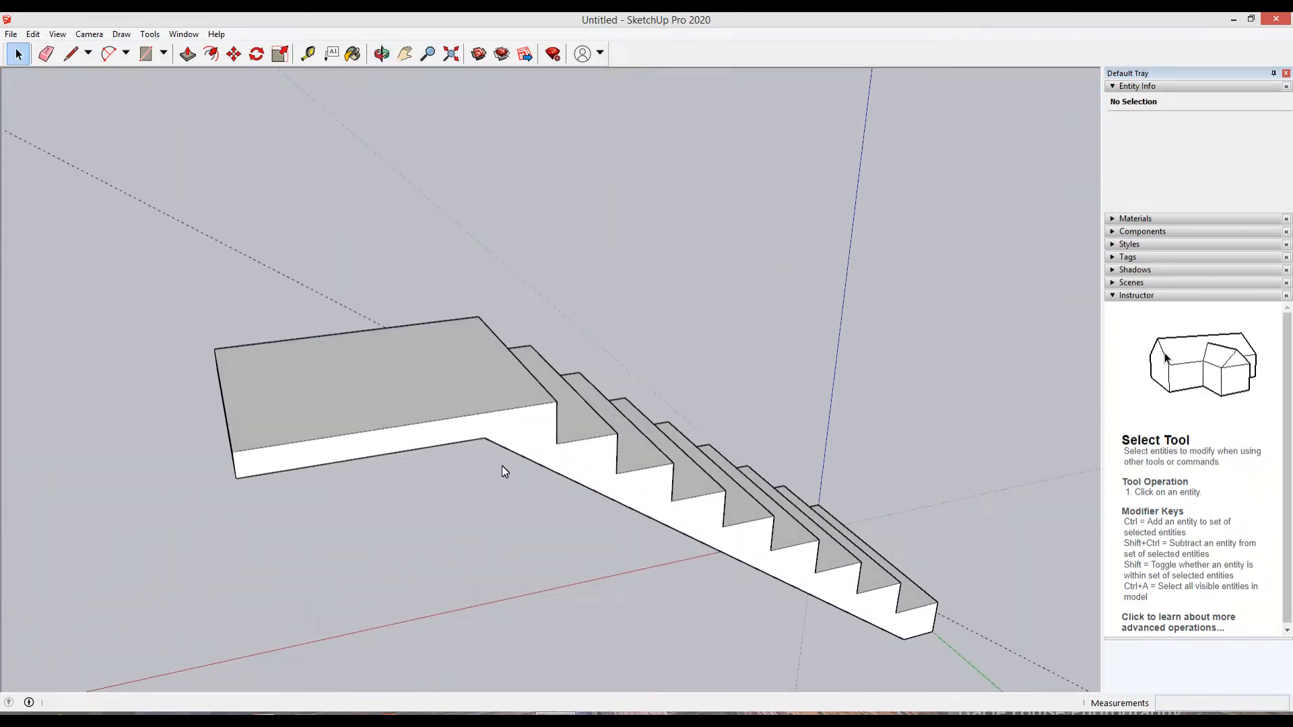
{"action": "key", "text": "l"}
{"action": "left_click", "coordinate": [484, 439]}
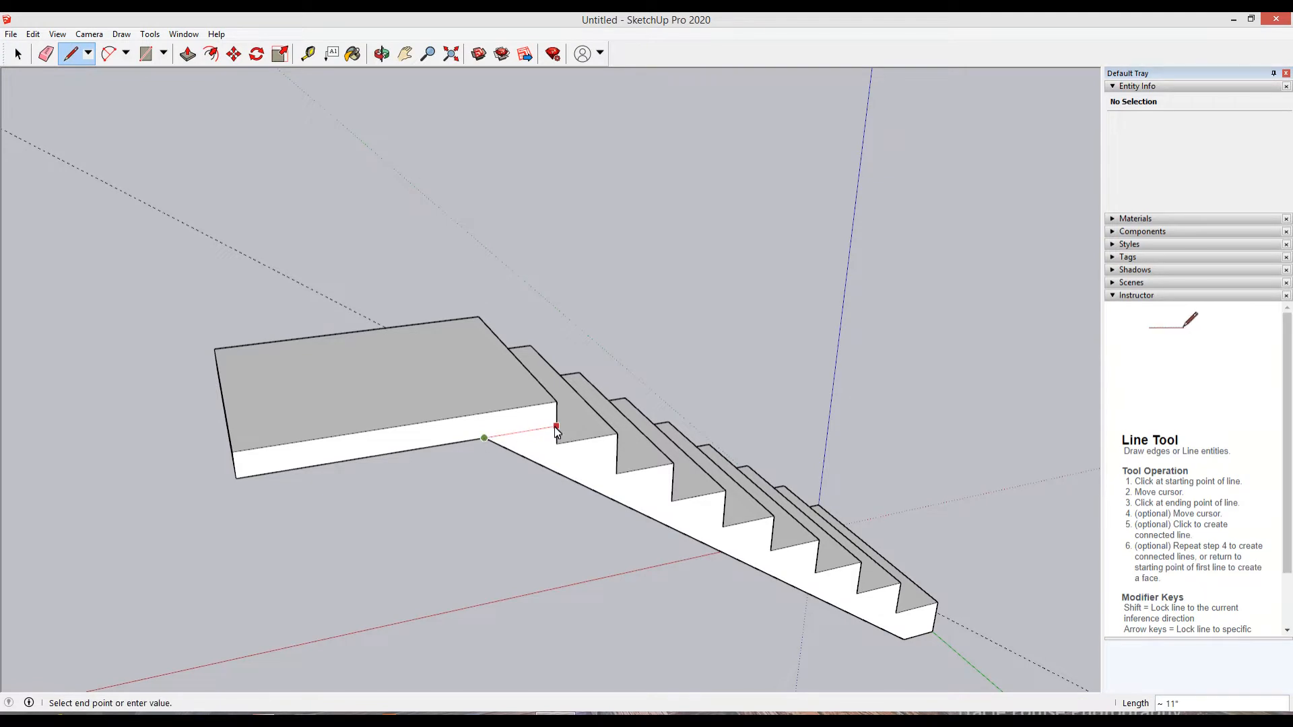
Step: Push/Pull the landing's side face outward 44 inches to widen the landing beyond the first flight
{"action": "key", "text": "p"}
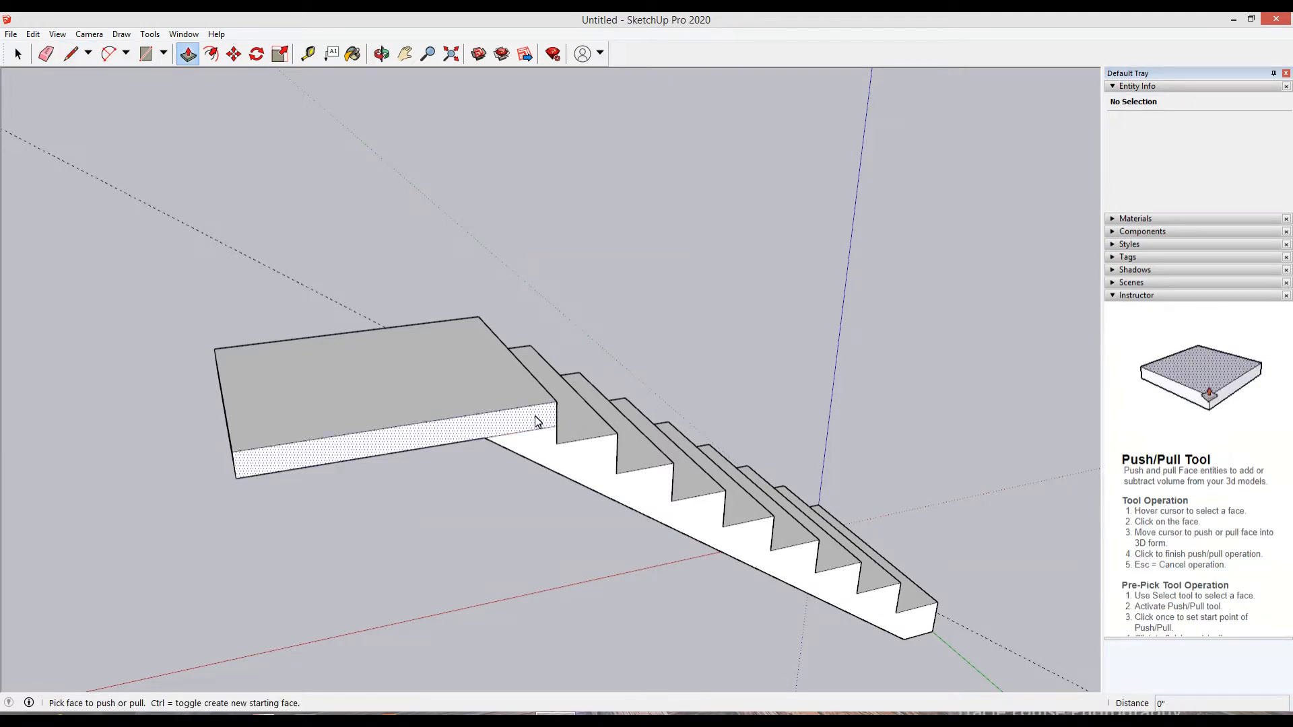
{"action": "left_click", "coordinate": [539, 432]}
{"action": "middle_click_drag", "start_coordinate": [560, 499], "coordinate": [204, 491]}
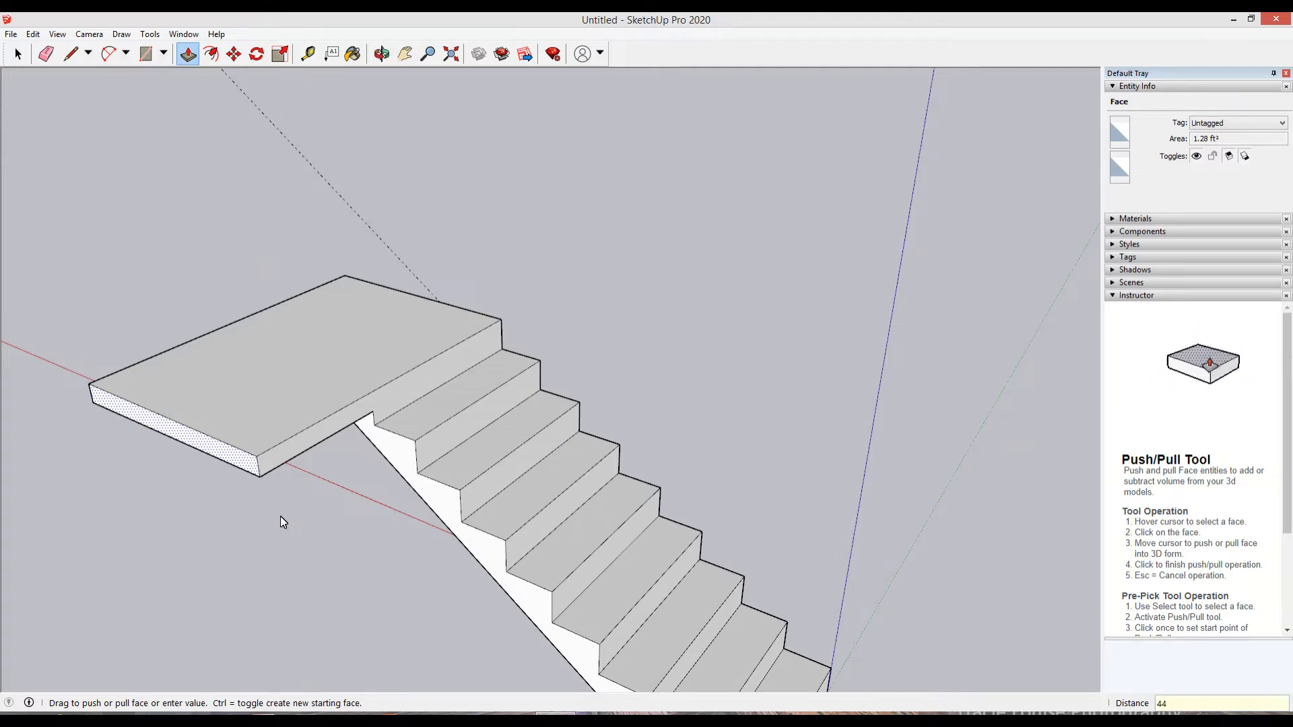
Step: Draw a 7-inch riser up the blue axis from the widened landing's outer corner, followed by a 10-inch tread along the red axis
{"action": "middle_click_drag", "start_coordinate": [271, 590], "coordinate": [434, 568]}
{"action": "key", "text": "l"}
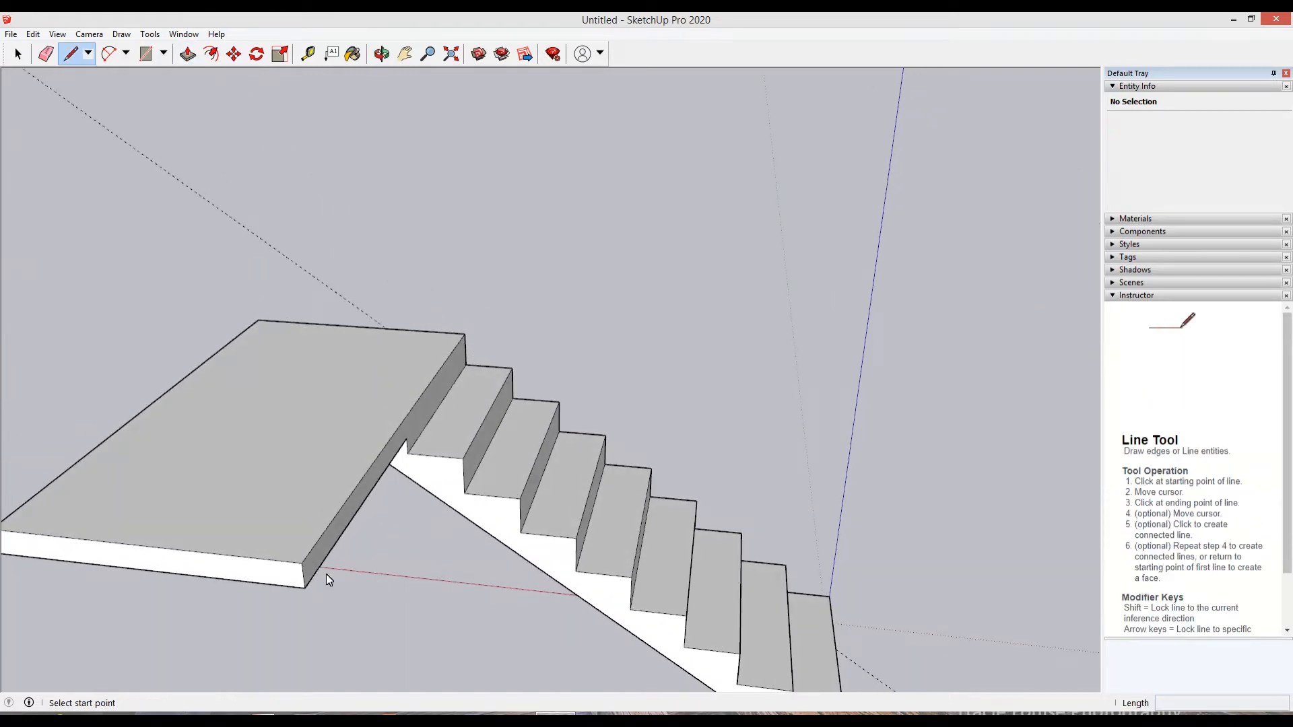
{"action": "middle_click_drag", "start_coordinate": [326, 574], "coordinate": [417, 510]}
{"action": "left_click", "coordinate": [413, 511]}
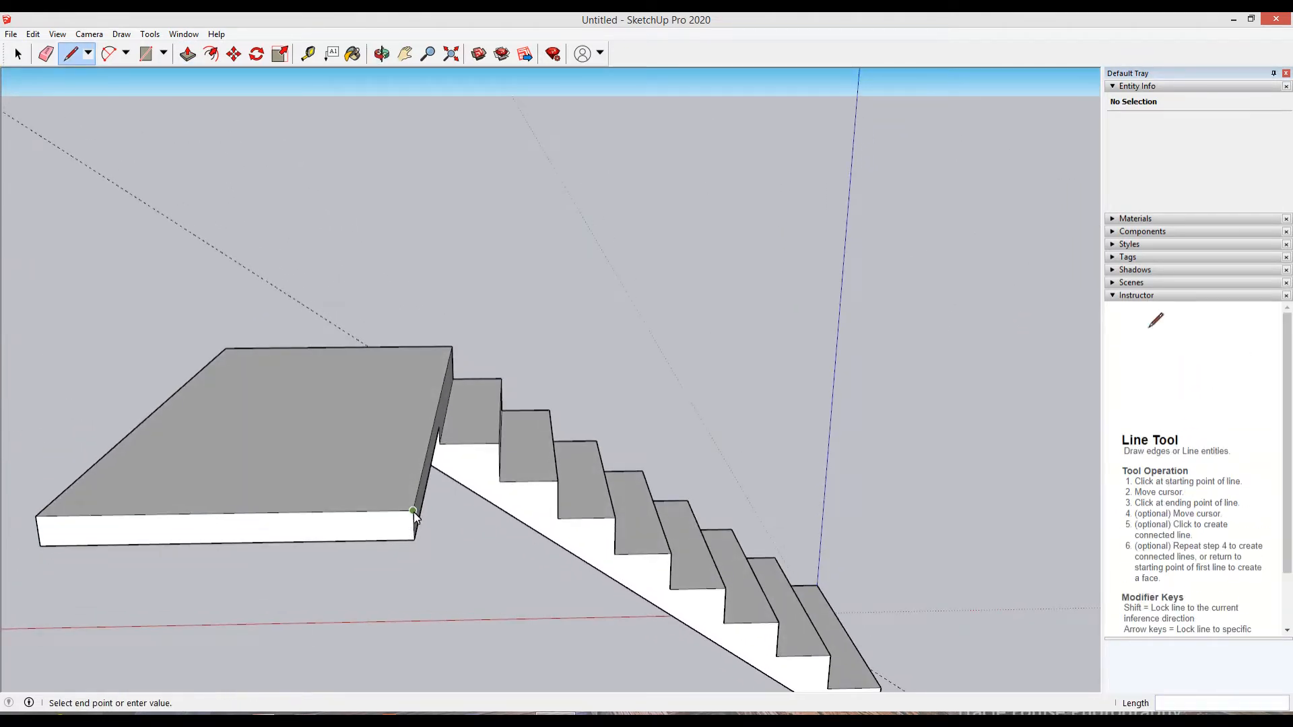
{"action": "left_click", "coordinate": [411, 458]}
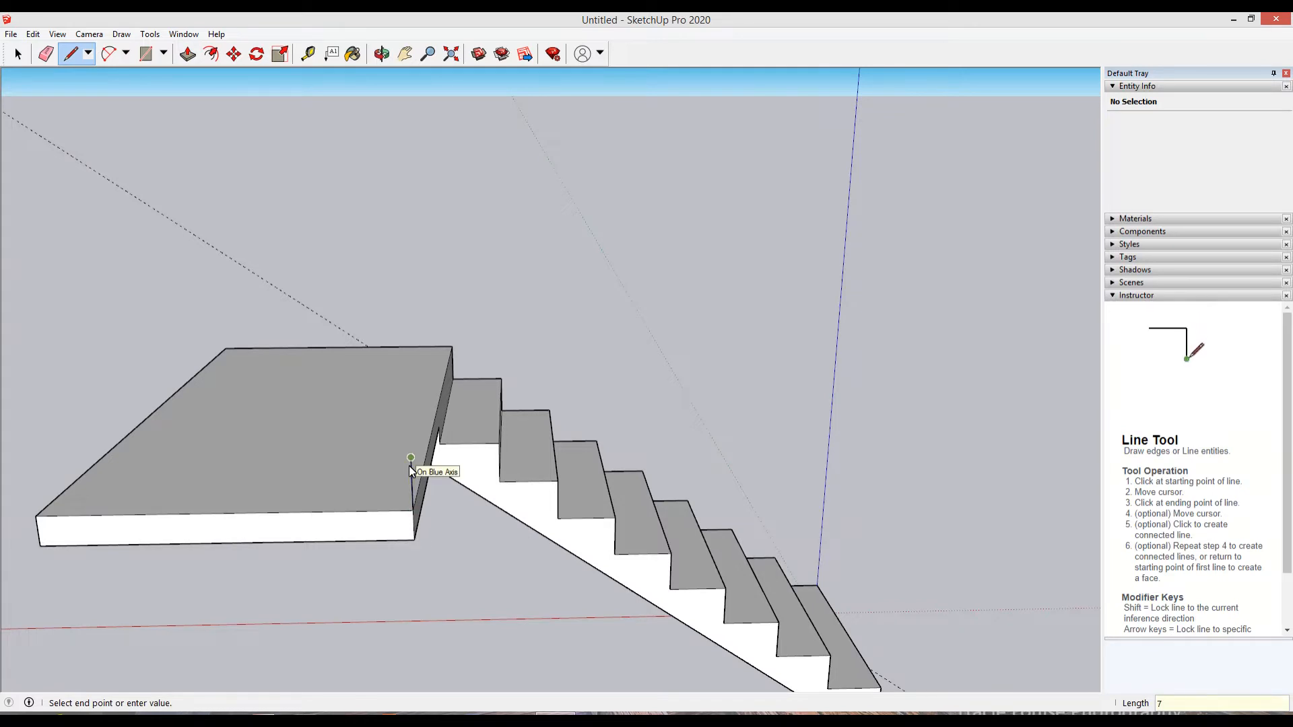
{"action": "left_click", "coordinate": [483, 465]}
{"action": "key", "text": "space"}
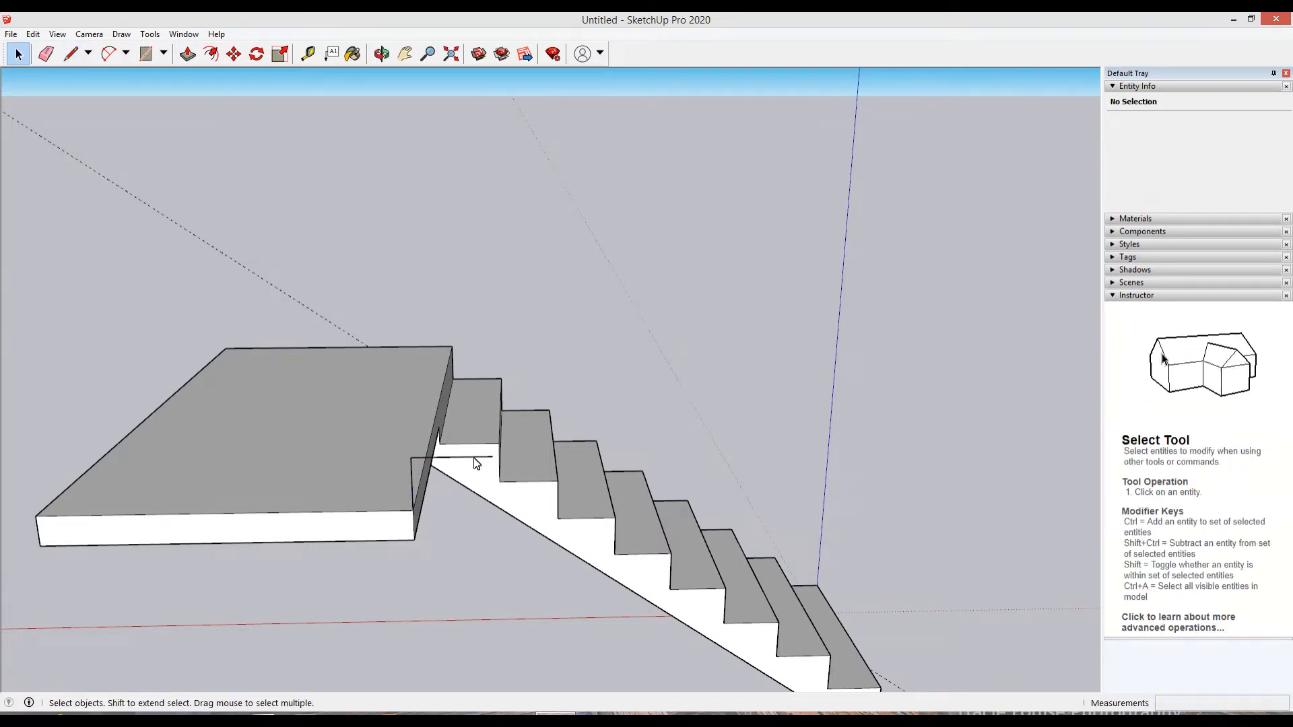
Step: Copy the new riser and tread edges from the riser's base to the tread's end, and repeat the copy 8x
{"action": "left_click", "coordinate": [415, 477]}
{"action": "left_click", "coordinate": [415, 471], "text": "shift"}
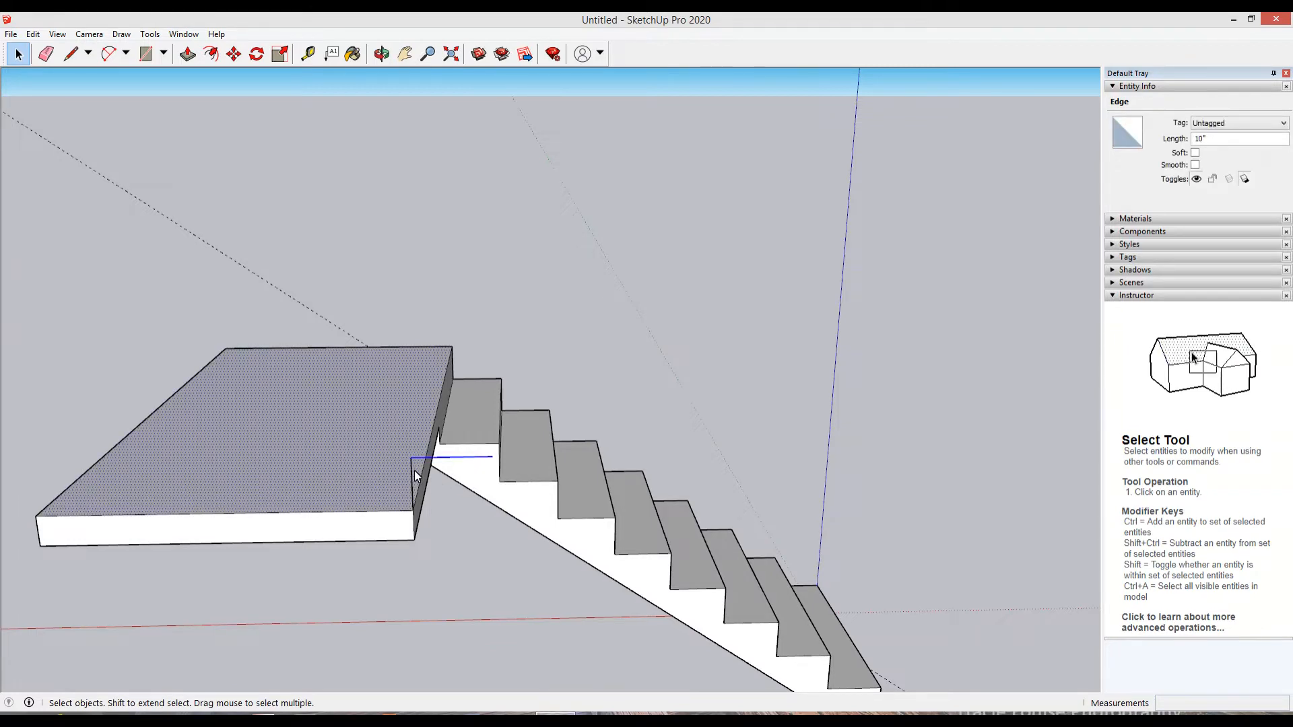
{"action": "left_click", "coordinate": [412, 472]}
{"action": "left_click", "coordinate": [438, 458], "text": "shift"}
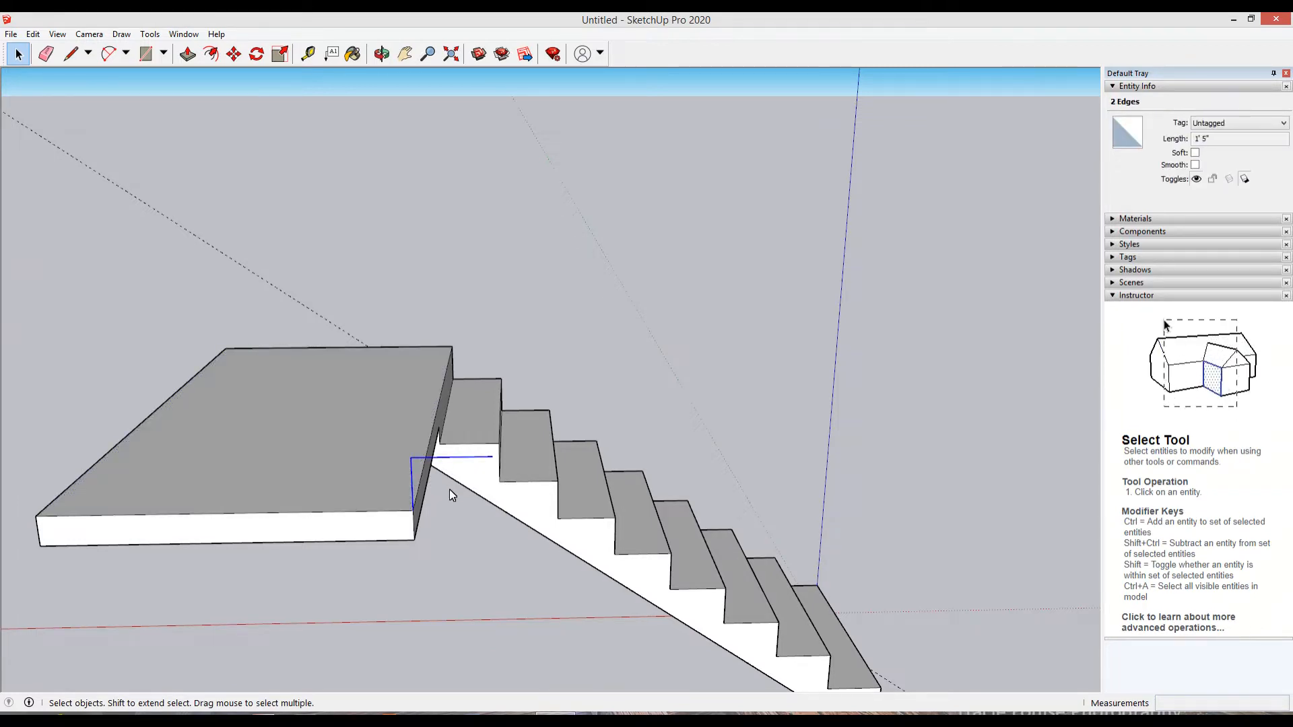
{"action": "key", "text": "m"}
{"action": "left_click", "coordinate": [415, 508]}
{"action": "key", "text": "ctrl"}
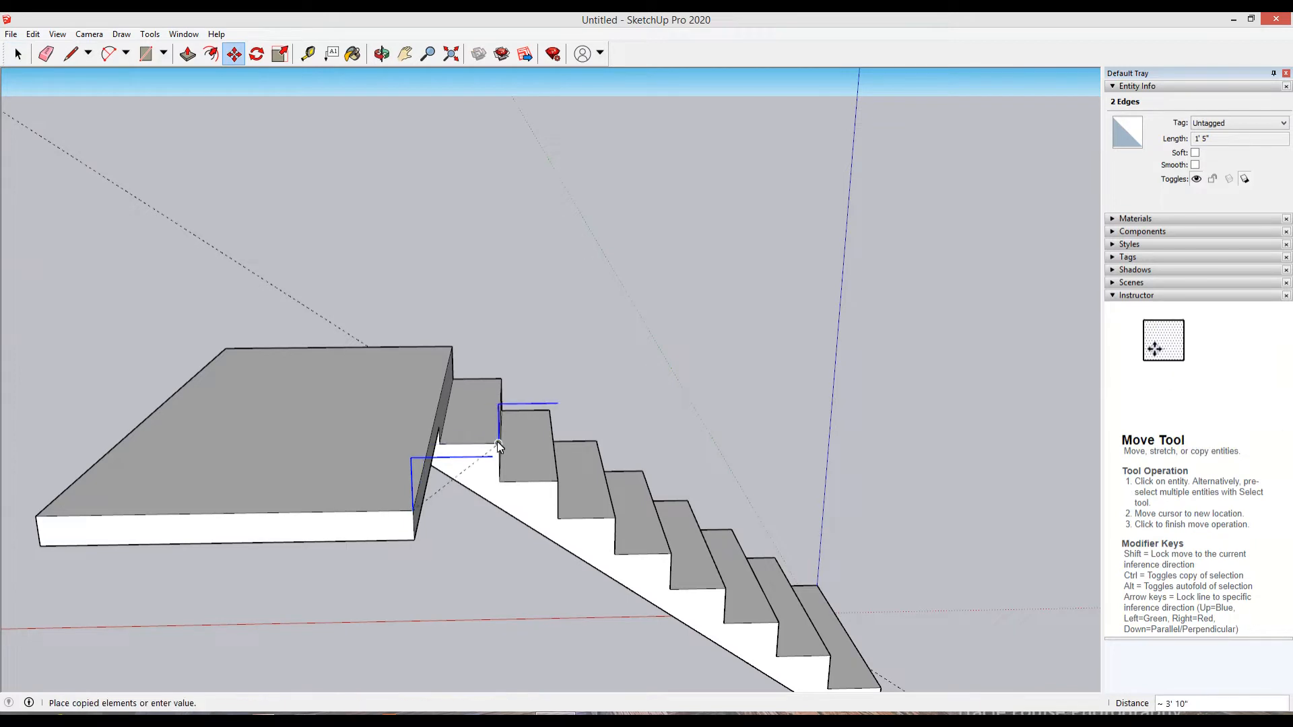
{"action": "left_click", "coordinate": [498, 459]}
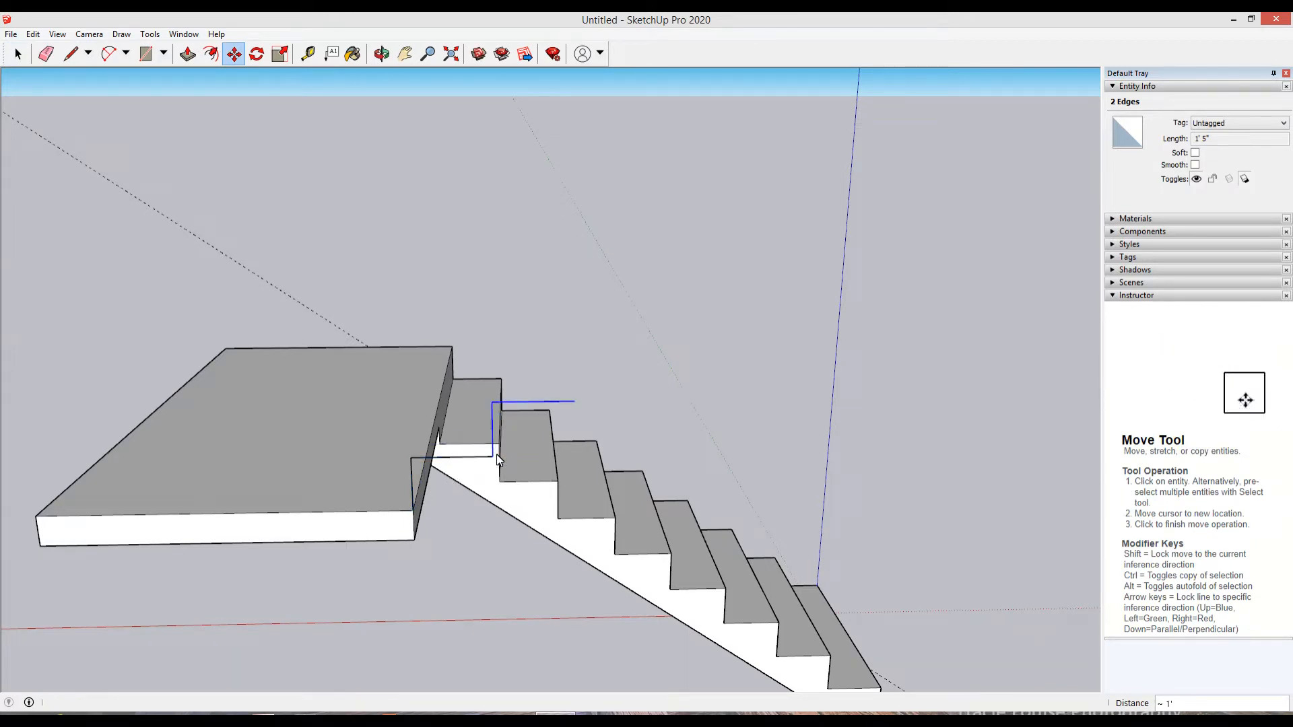
{"action": "key", "text": "Return"}
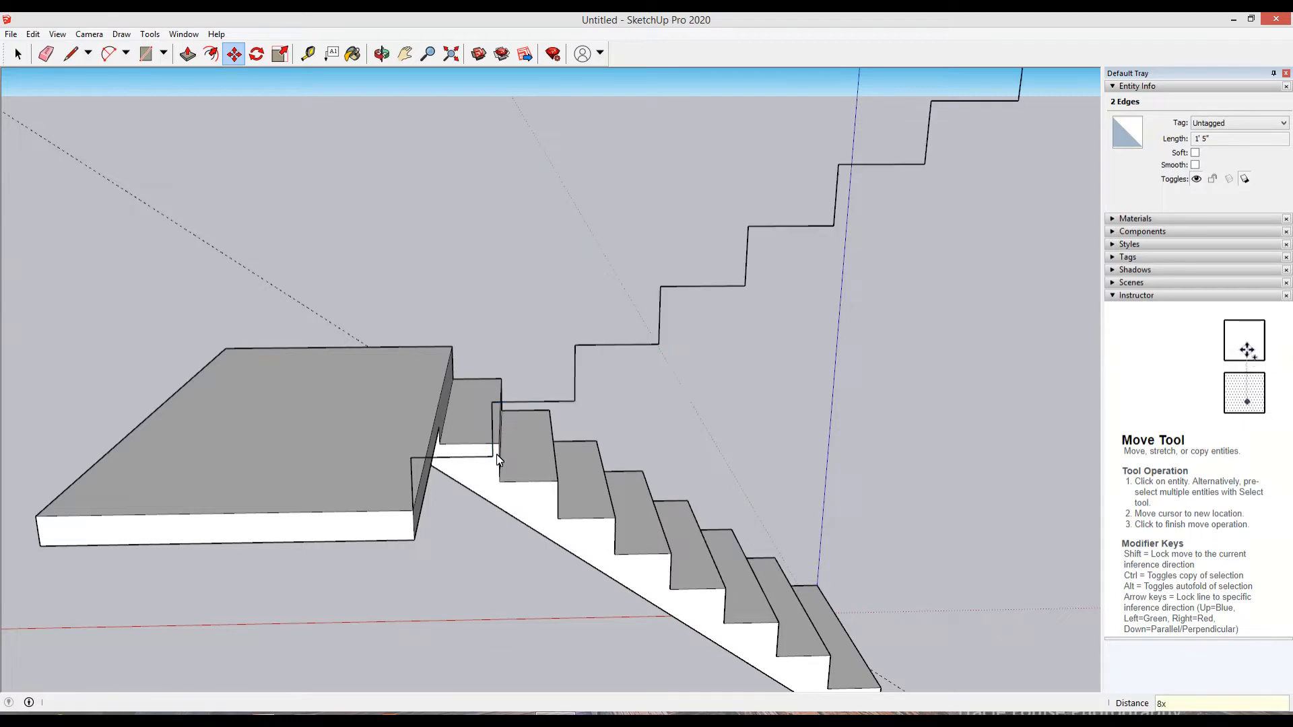
Step: Draw a diagonal line joining two neighbouring inner corners of the second flight's steps
{"action": "scroll", "coordinate": [440, 479], "scroll_direction": "down", "scroll_amount": 4}
{"action": "middle_click_drag", "start_coordinate": [465, 506], "coordinate": [469, 479]}
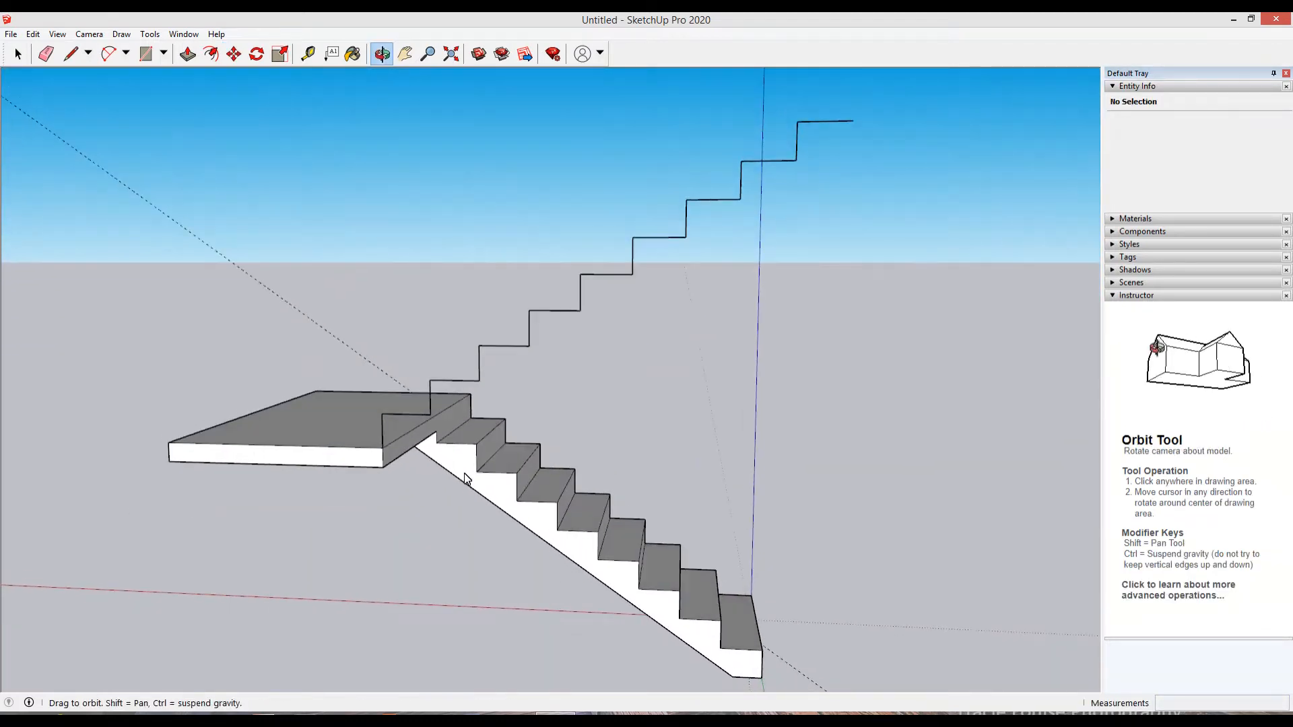
{"action": "key", "text": "l"}
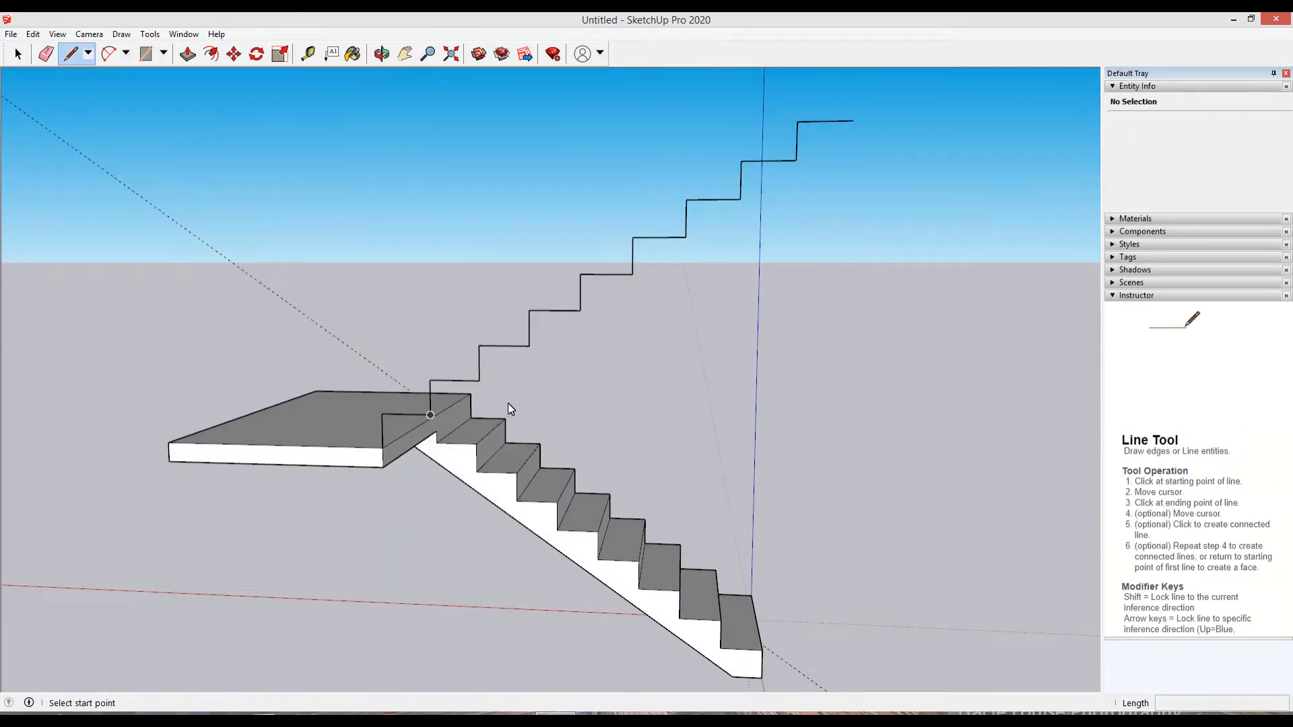
{"action": "left_click", "coordinate": [529, 346]}
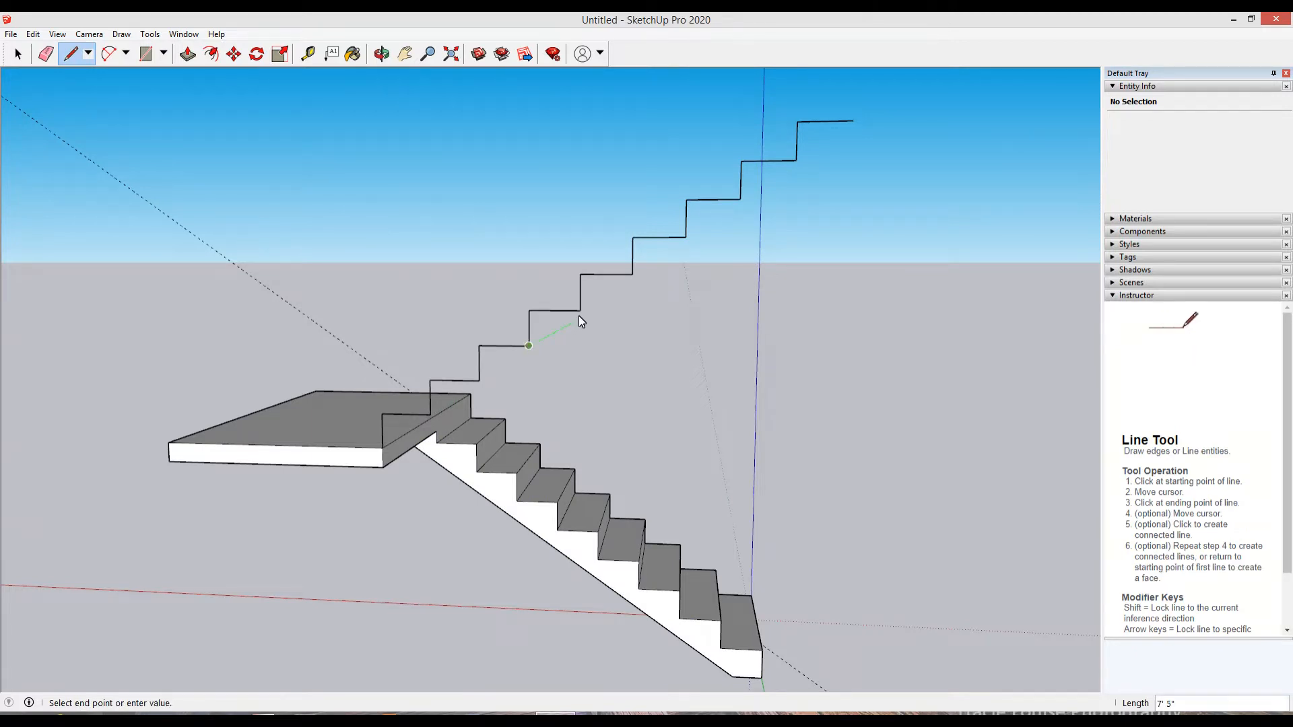
{"action": "left_click", "coordinate": [579, 312]}
{"action": "key", "text": "space"}
Step: Place a guide line parallel to the second flight's diagonal, offset 4 inches below it
{"action": "key", "text": "t"}
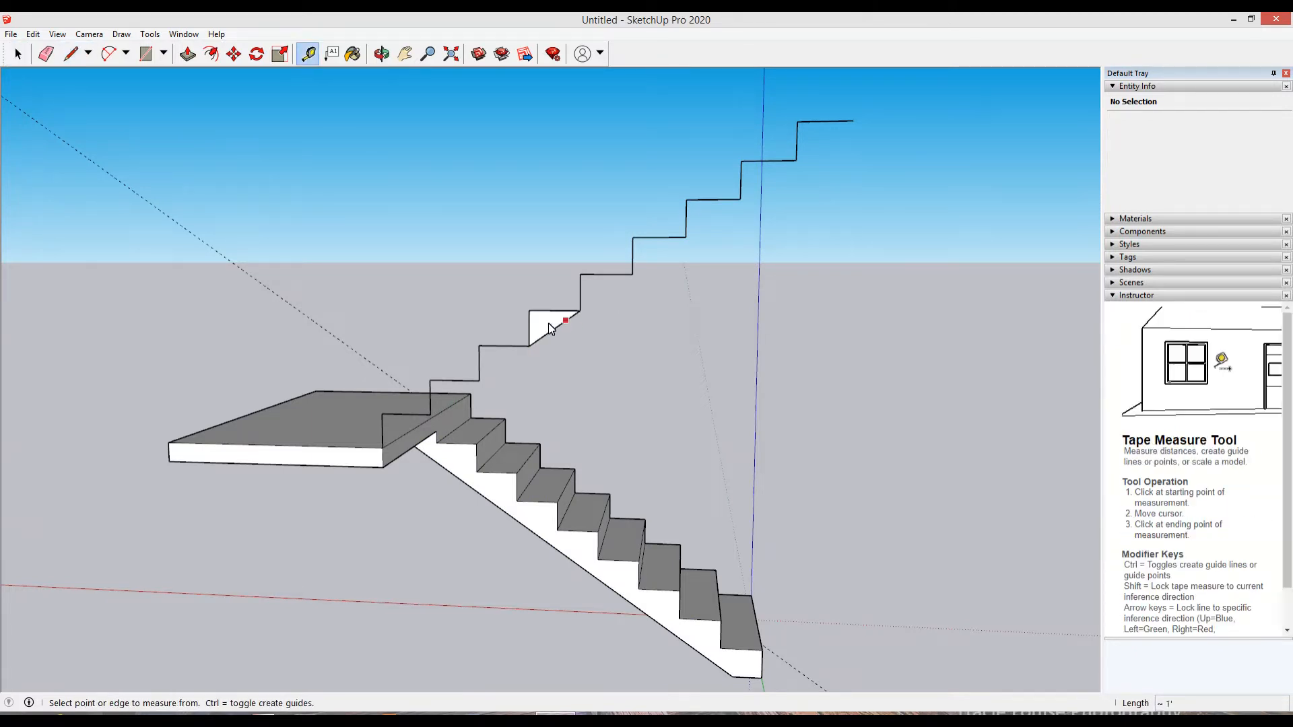
{"action": "left_click", "coordinate": [555, 328]}
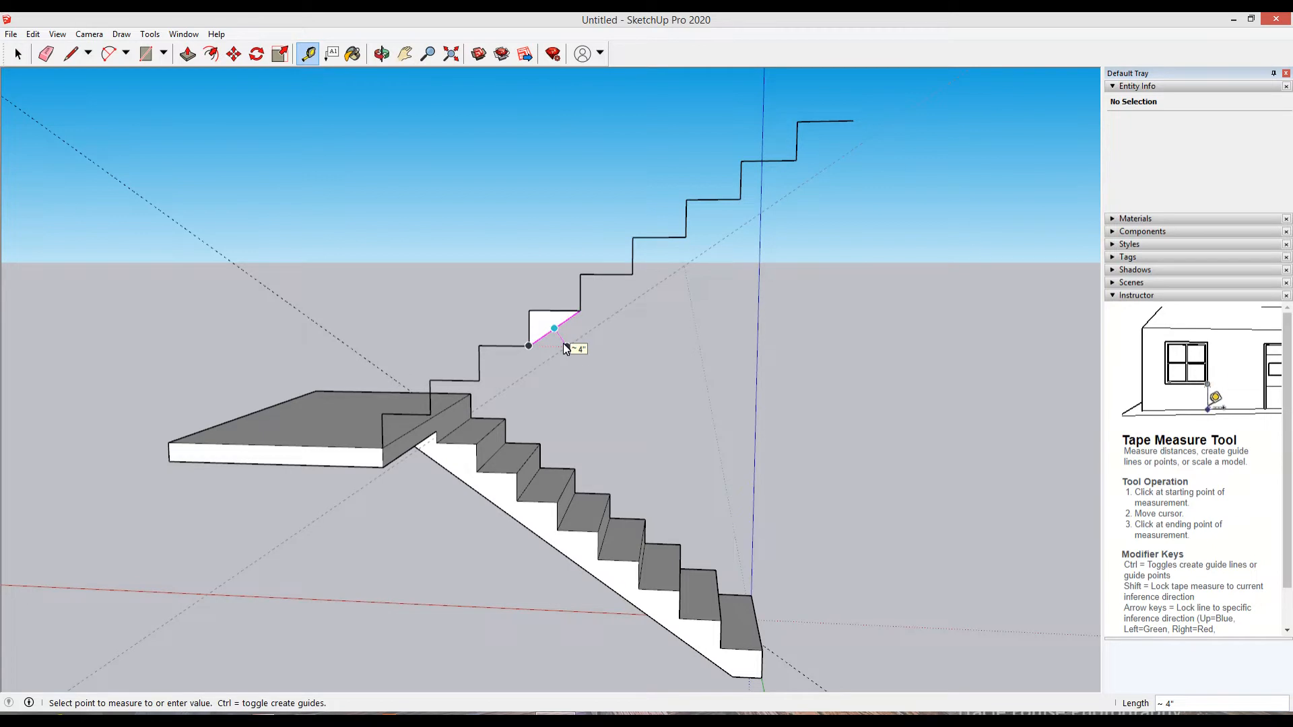
{"action": "key", "text": "Return"}
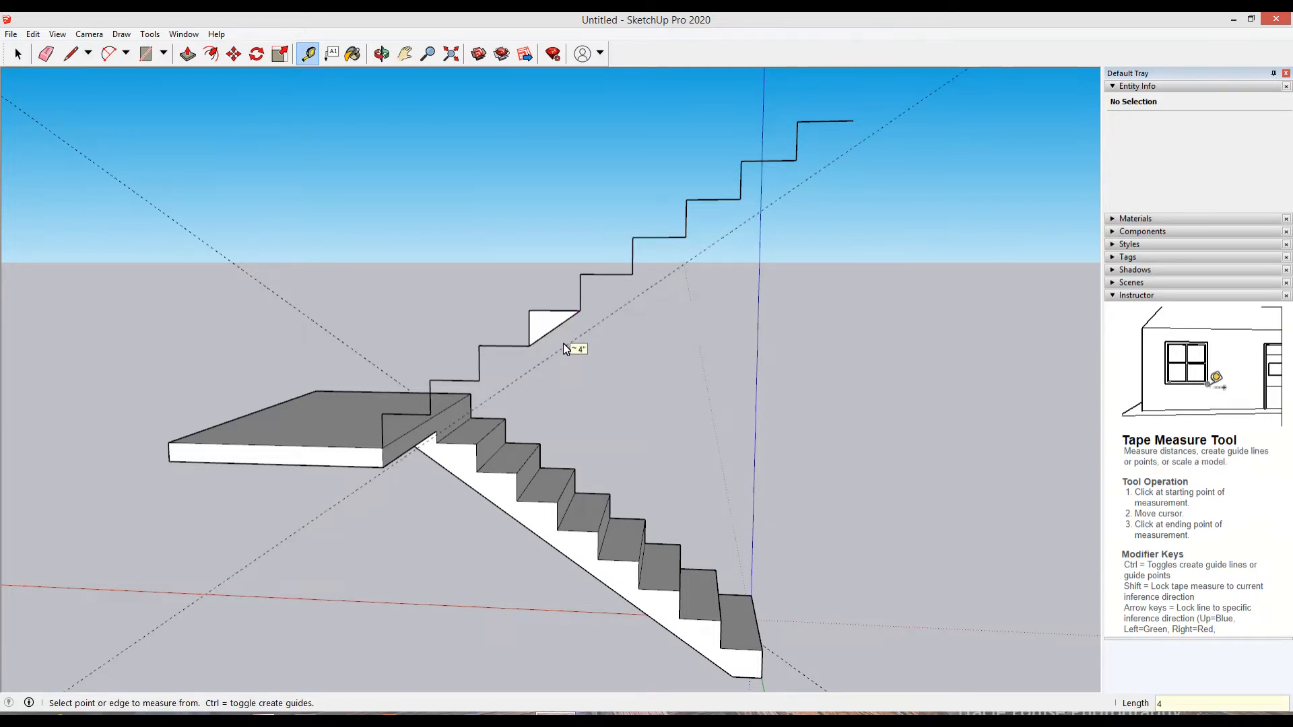
Step: Try a 40-inch landing line along the red axis from the outer end of the second flight's uppermost tread, and undo it
{"action": "key", "text": "l"}
{"action": "middle_click_drag", "start_coordinate": [398, 497], "coordinate": [430, 519]}
{"action": "scroll", "coordinate": [414, 524], "scroll_direction": "down", "scroll_amount": 2}
{"action": "scroll", "coordinate": [676, 294], "scroll_direction": "up", "scroll_amount": 3}
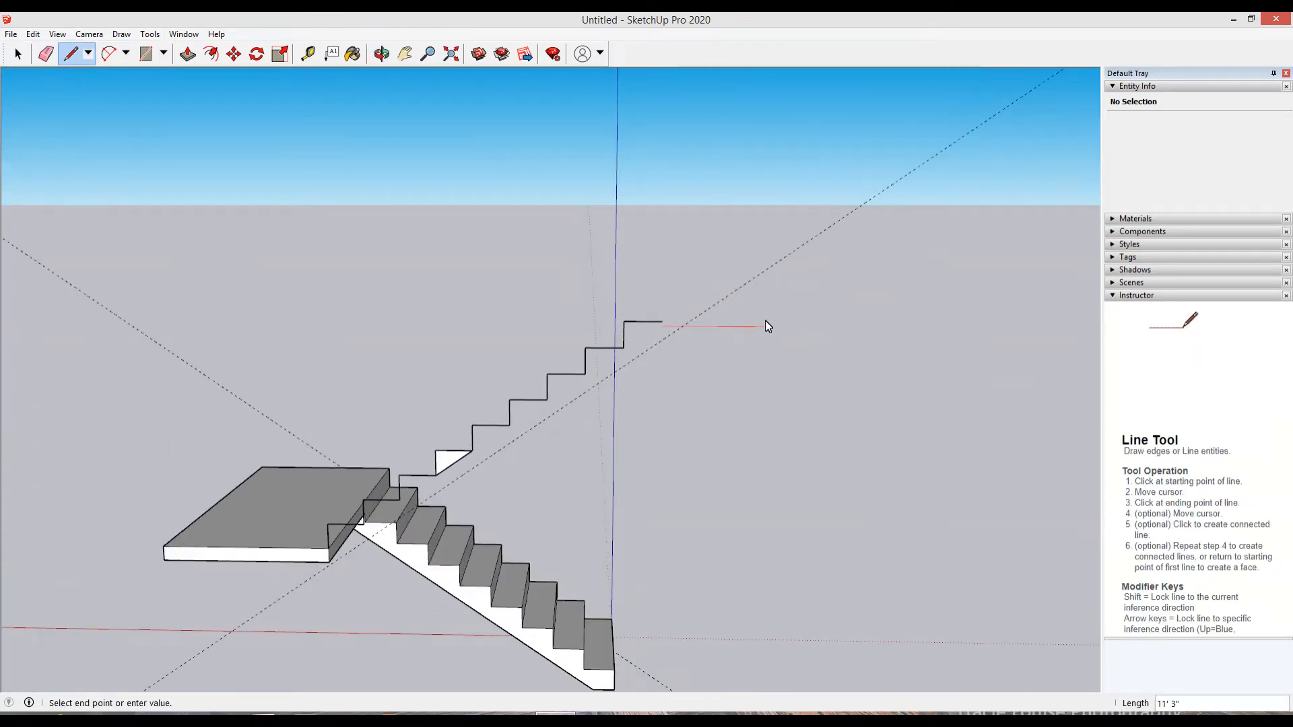
{"action": "left_click", "coordinate": [662, 321]}
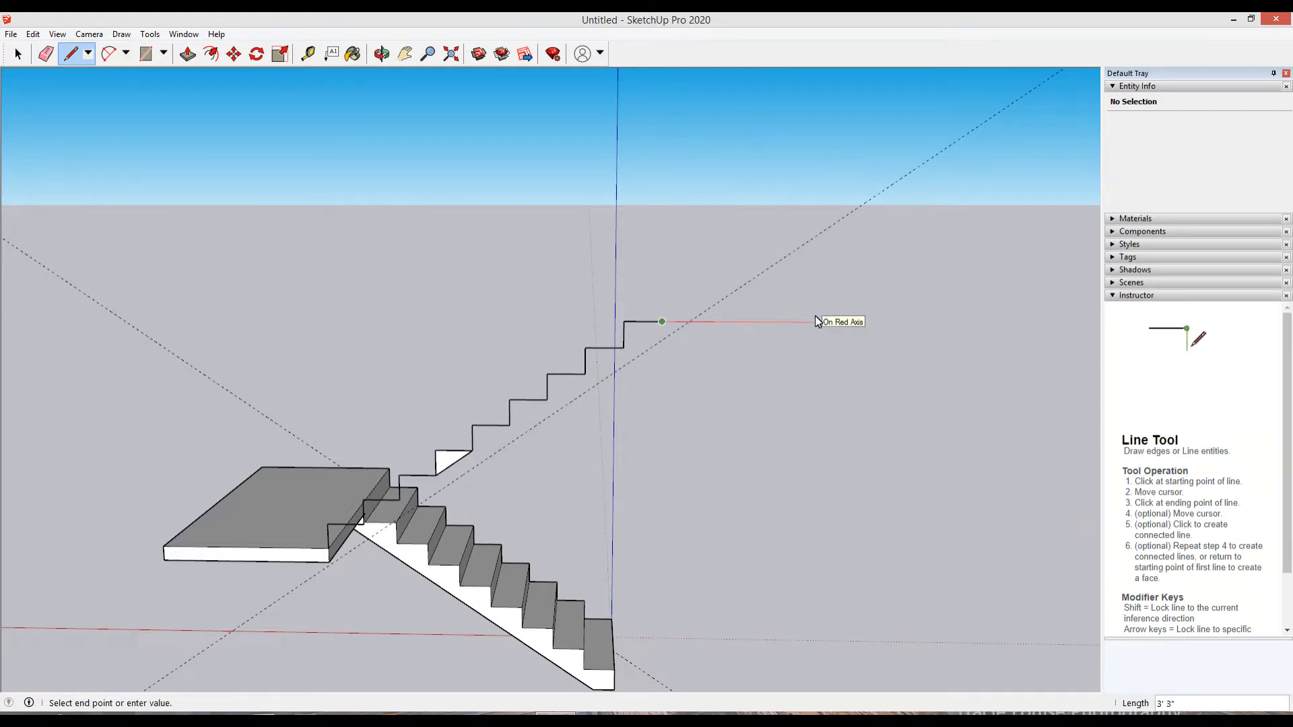
{"action": "type", "text": "40"}
{"action": "key", "text": "Return"}
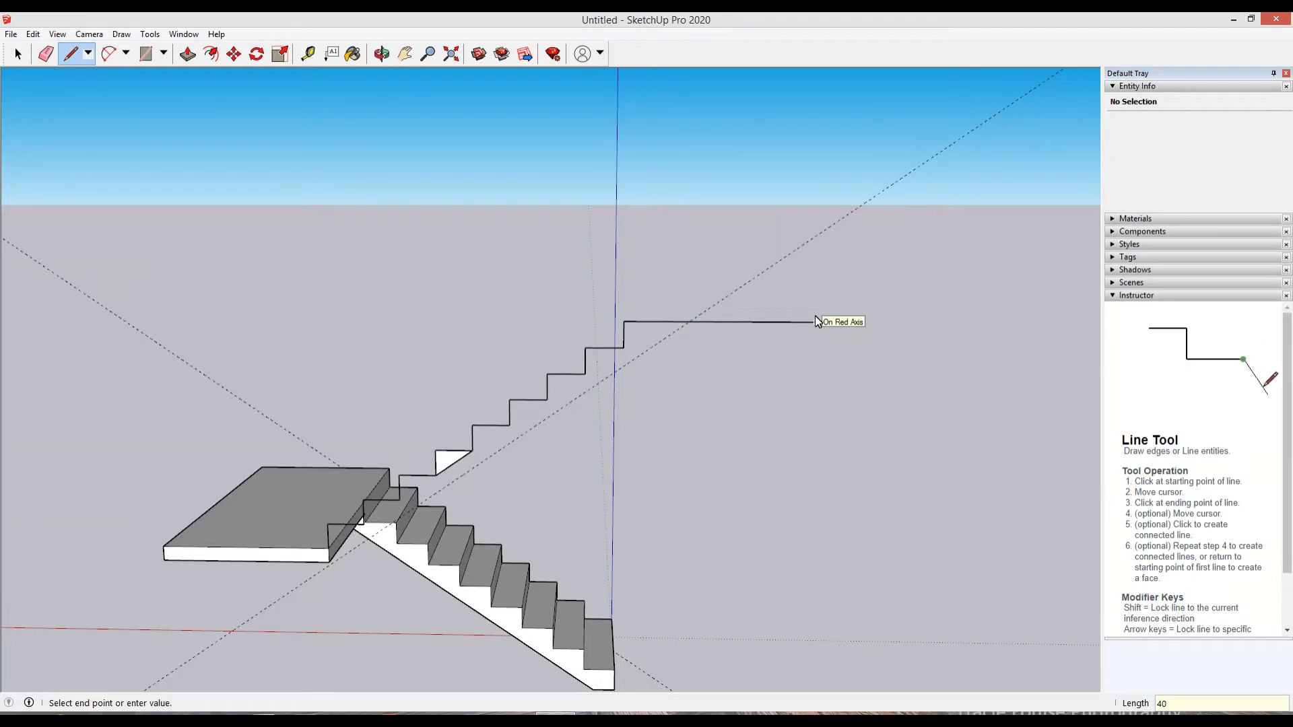
{"action": "key", "text": "ctrl+z"}
Step: Outline the upper landing with a top edge along the red axis, a 4-inch drop, and an underside running back to the guide line
{"action": "left_click", "coordinate": [663, 322]}
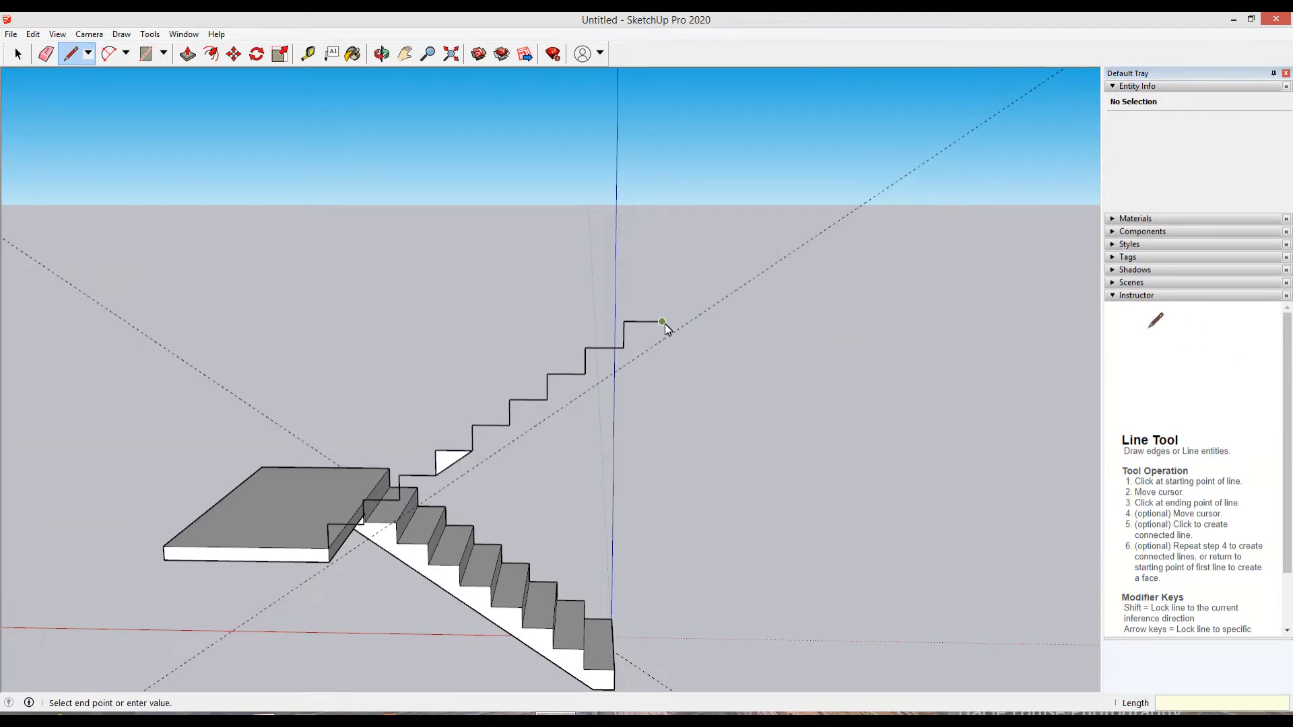
{"action": "left_click", "coordinate": [801, 322]}
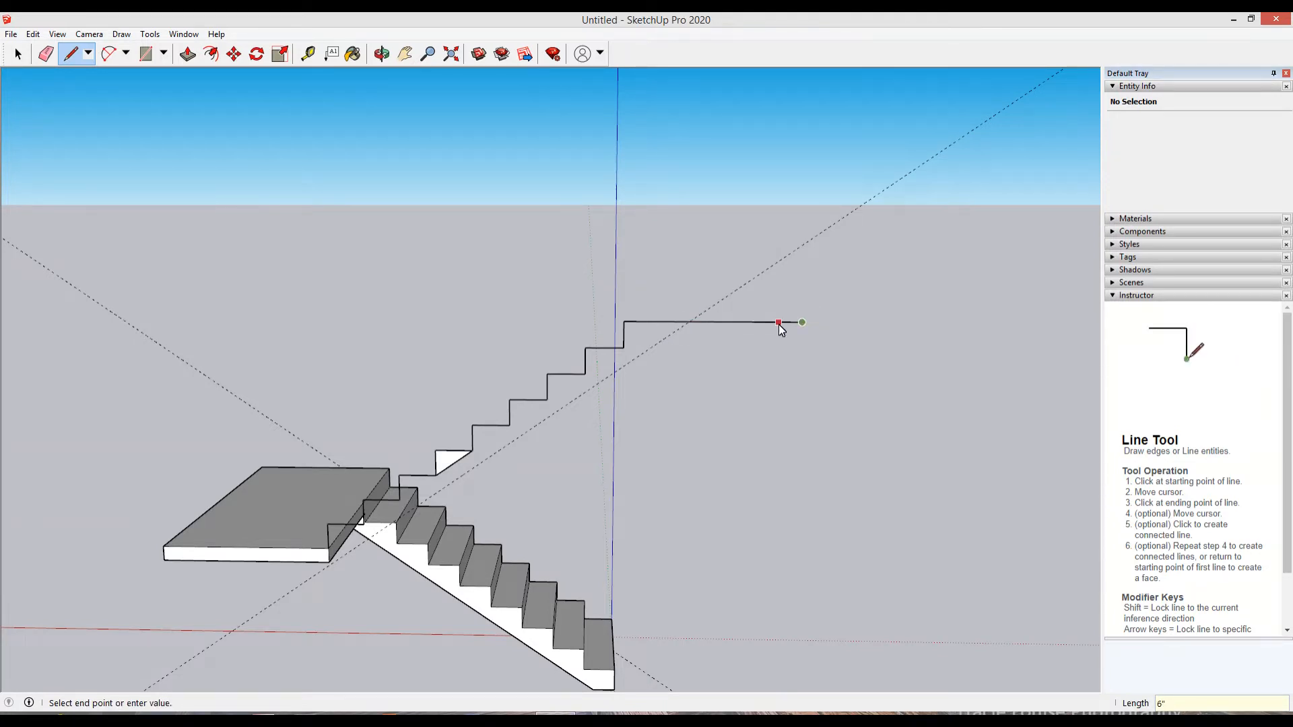
{"action": "type", "text": "4"}
{"action": "key", "text": "Return"}
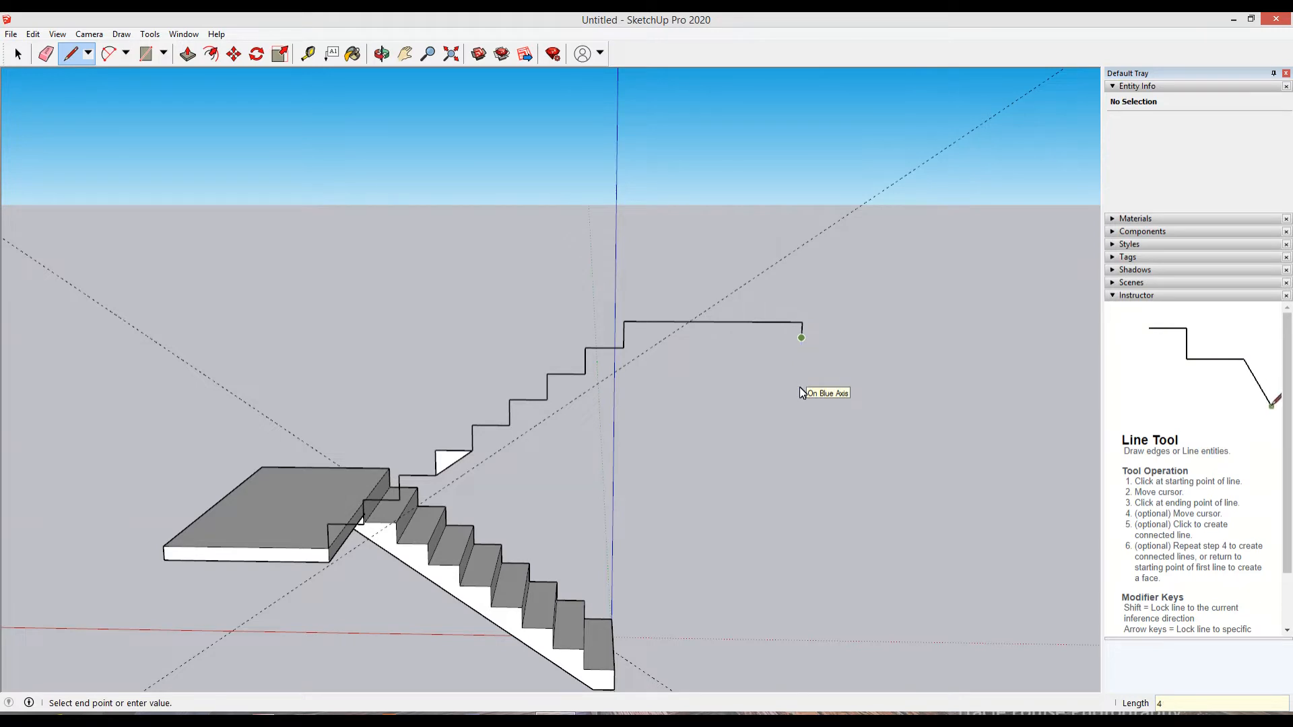
{"action": "left_click", "coordinate": [666, 338]}
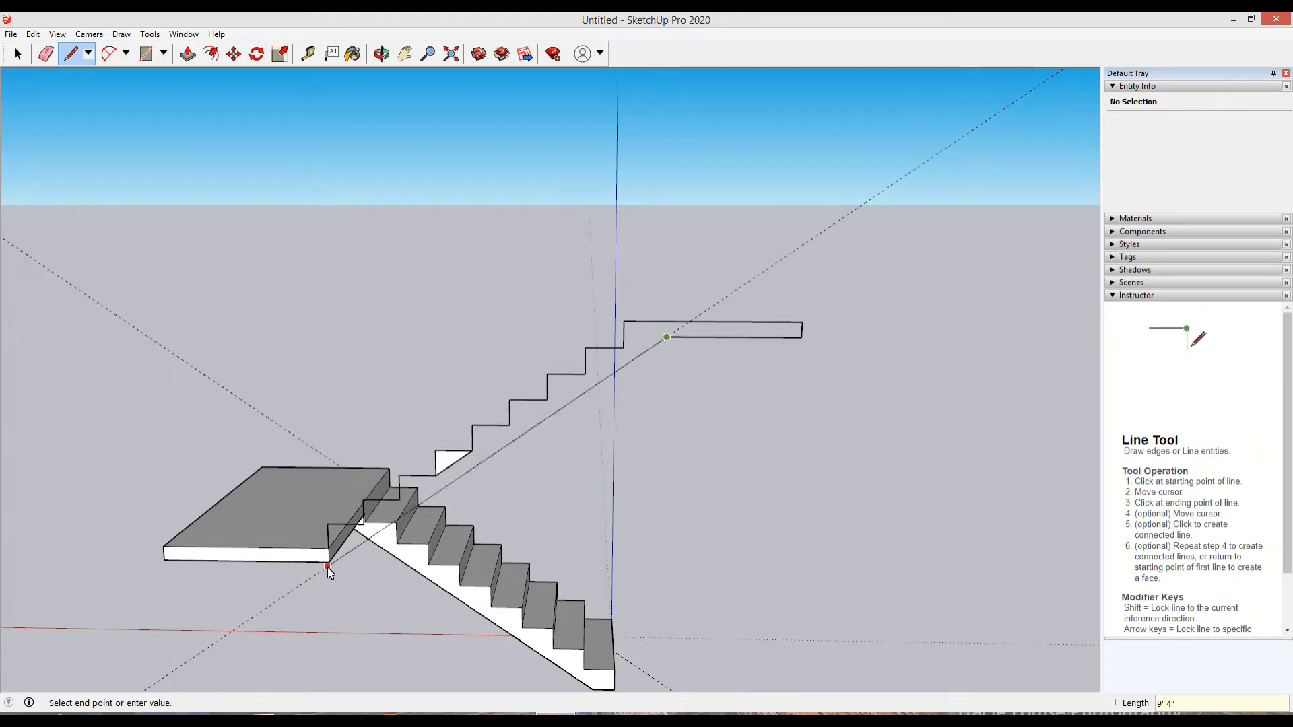
Step: Close the second flight's profile by drawing down the sloping guide and across to the lower landing's bottom corner
{"action": "scroll", "coordinate": [327, 567], "scroll_direction": "up", "scroll_amount": 6}
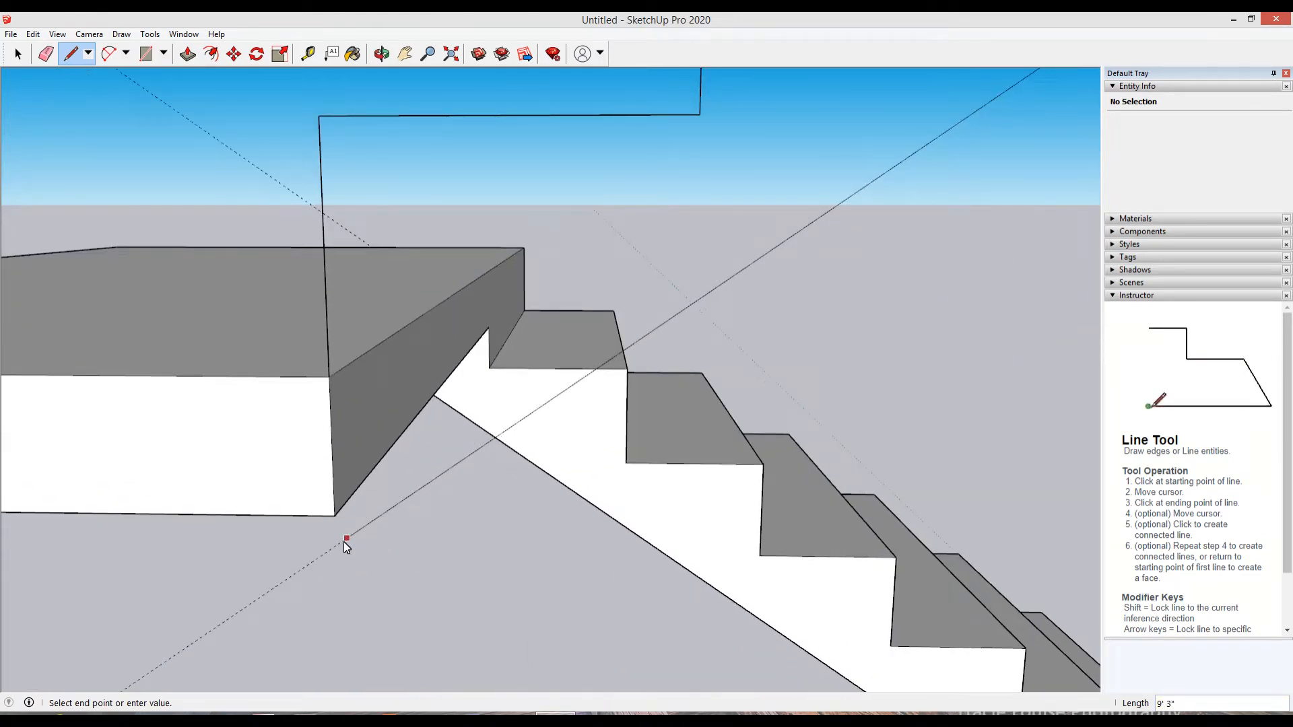
{"action": "left_click", "coordinate": [345, 541]}
{"action": "scroll", "coordinate": [343, 543], "scroll_direction": "down", "scroll_amount": 2}
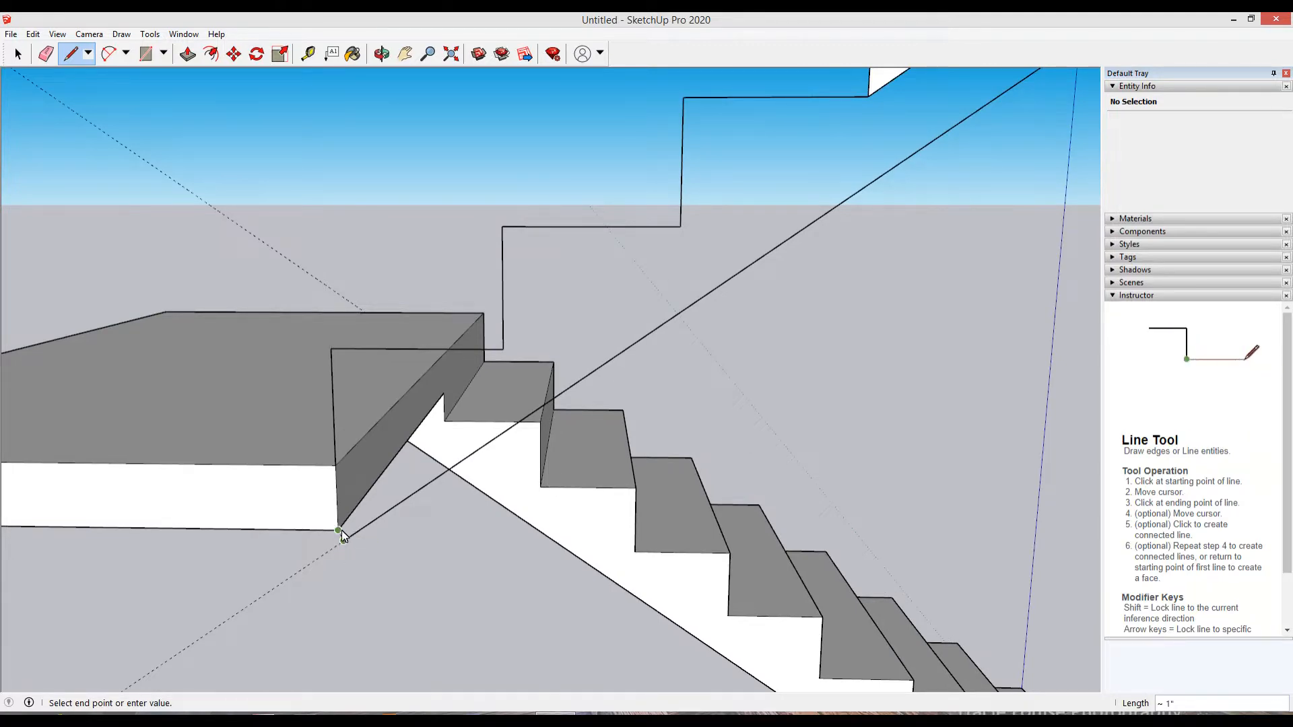
{"action": "left_click", "coordinate": [342, 531]}
{"action": "key", "text": "space"}
Step: Push/Pull the second flight's profile, including the upper landing, to a width of 3'4"
{"action": "middle_click_drag", "start_coordinate": [366, 544], "coordinate": [445, 577]}
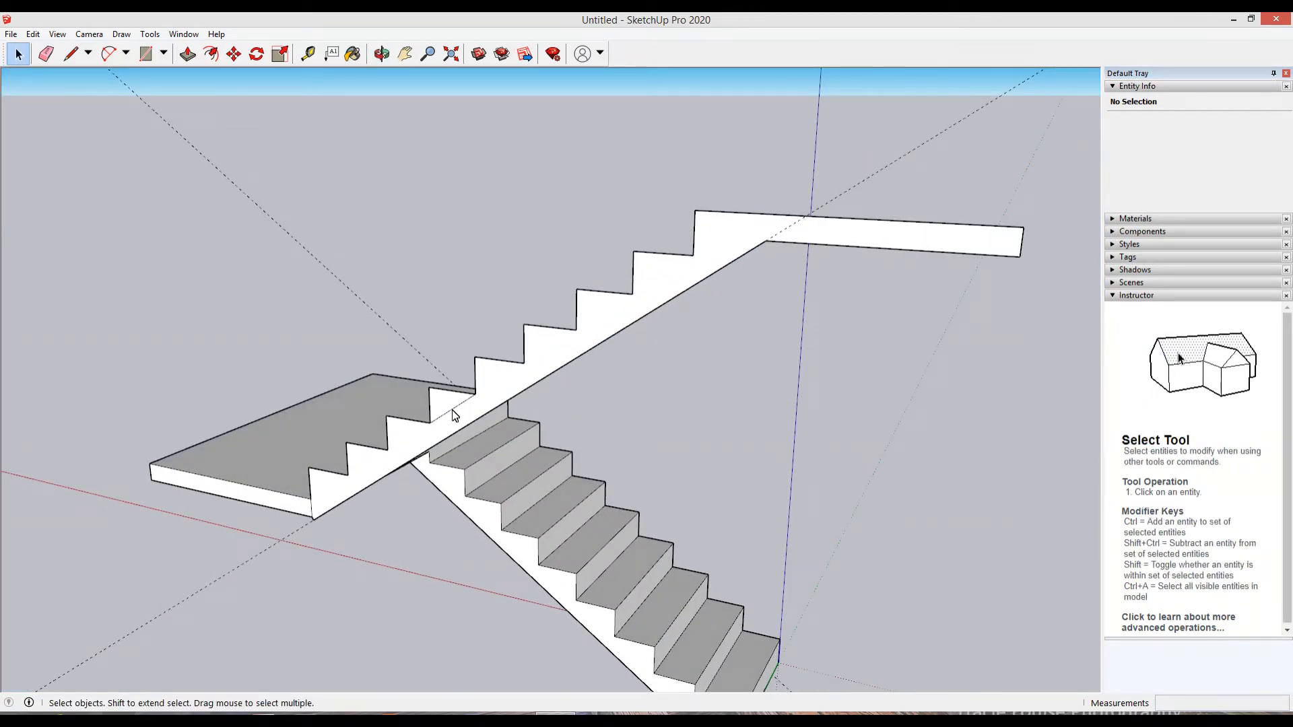
{"action": "middle_click_drag", "start_coordinate": [543, 468], "coordinate": [36, 512]}
{"action": "key", "text": "p"}
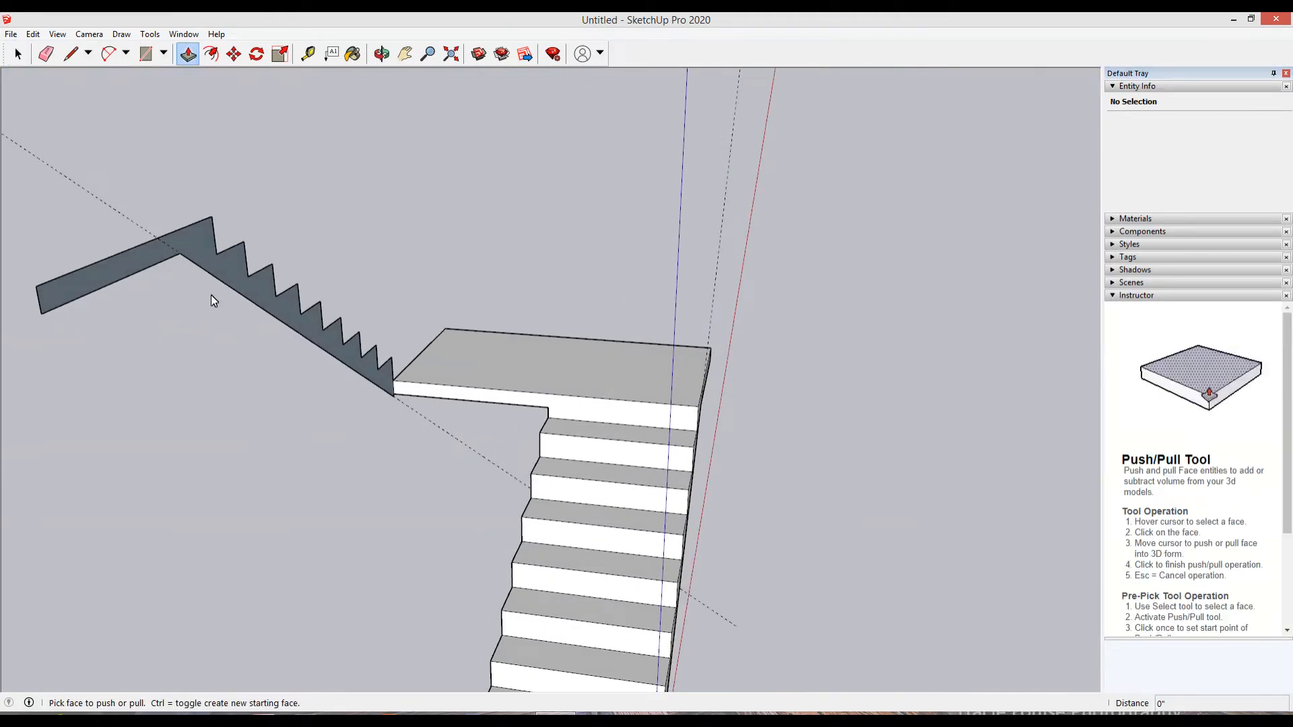
{"action": "left_click", "coordinate": [213, 257]}
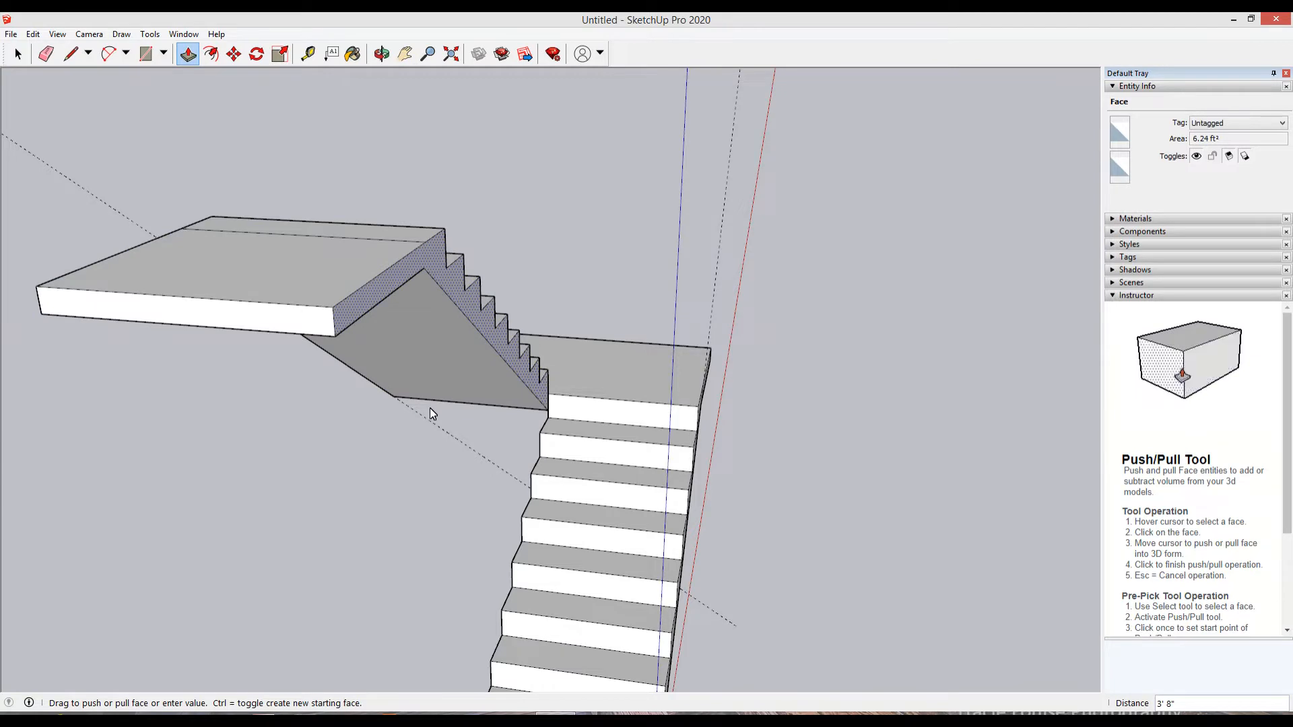
{"action": "type", "text": "3'4"}
{"action": "key", "text": "Return"}
Step: Erase the leftover edge crossing the top face of the upper landing
{"action": "middle_click_drag", "start_coordinate": [428, 522], "coordinate": [851, 551]}
{"action": "key", "text": "space"}
{"action": "left_click", "coordinate": [739, 314]}
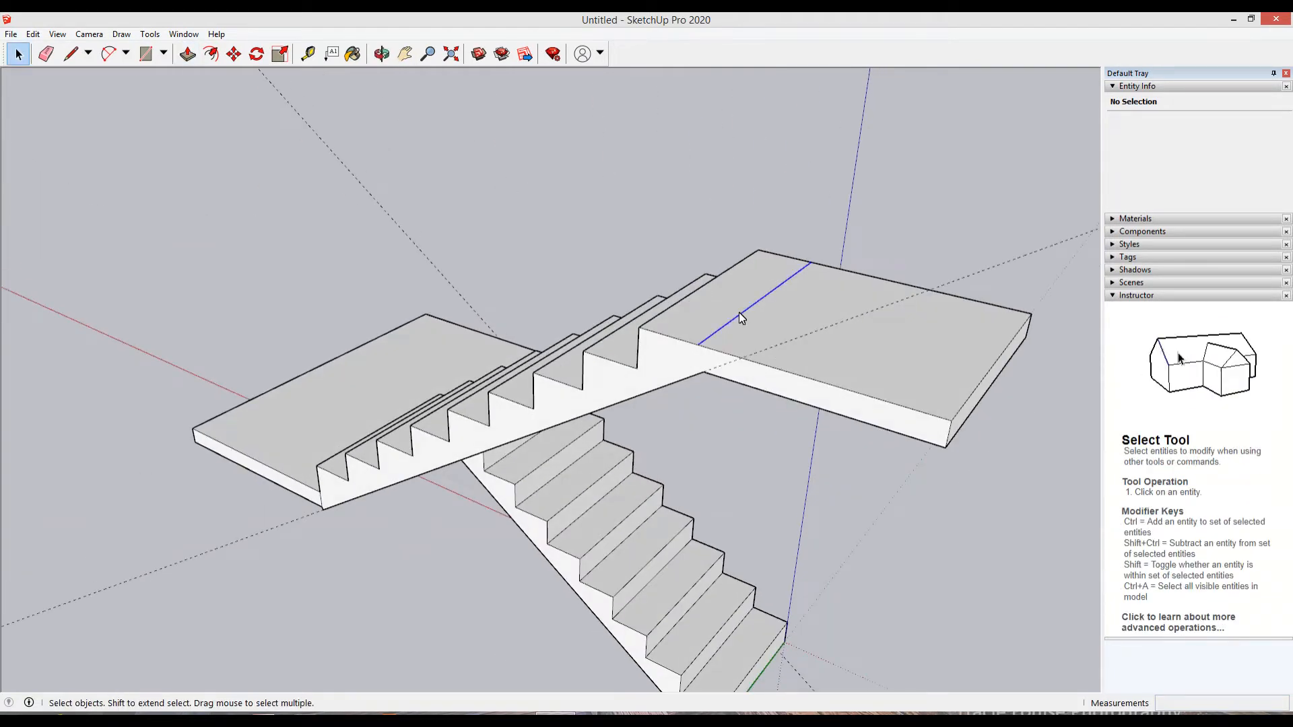
Step: Delete all remaining guide lines from the model
{"action": "middle_click_drag", "start_coordinate": [760, 367], "coordinate": [430, 507]}
{"action": "scroll", "coordinate": [471, 538], "scroll_direction": "down", "scroll_amount": 3}
{"action": "middle_click_drag", "start_coordinate": [514, 570], "coordinate": [382, 358]}
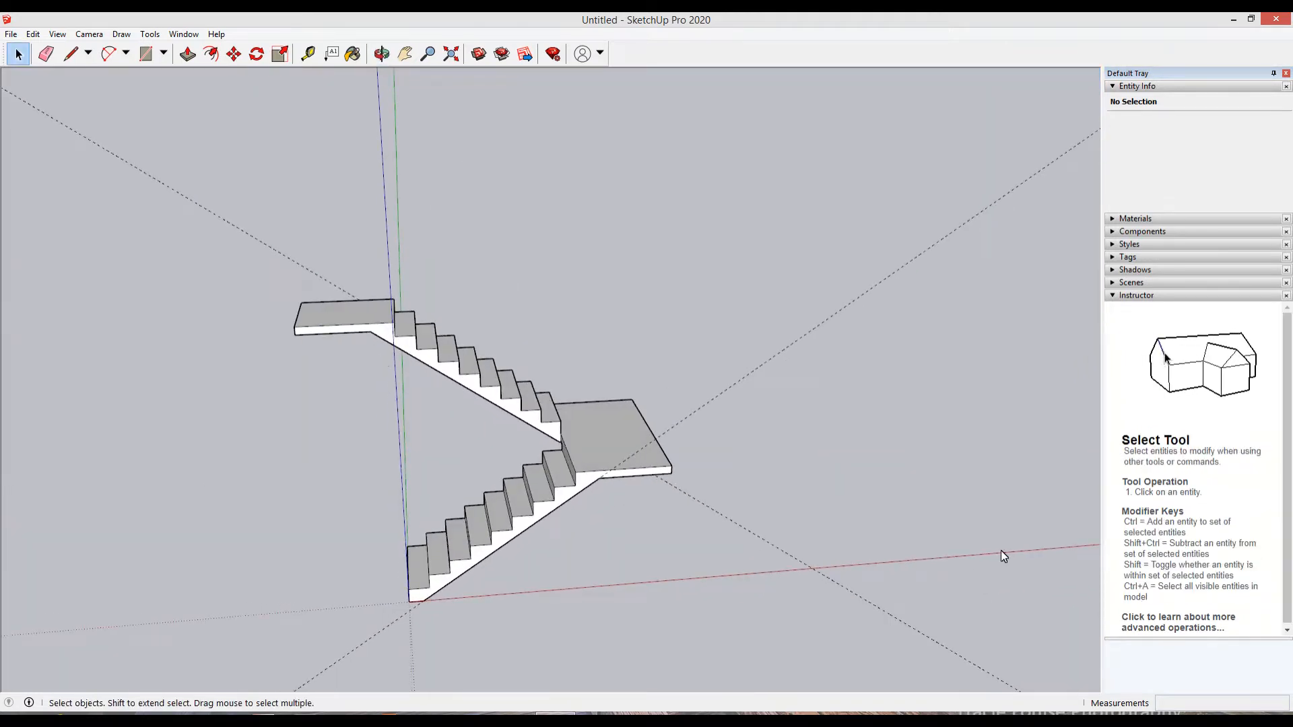
{"action": "left_click", "coordinate": [818, 349]}
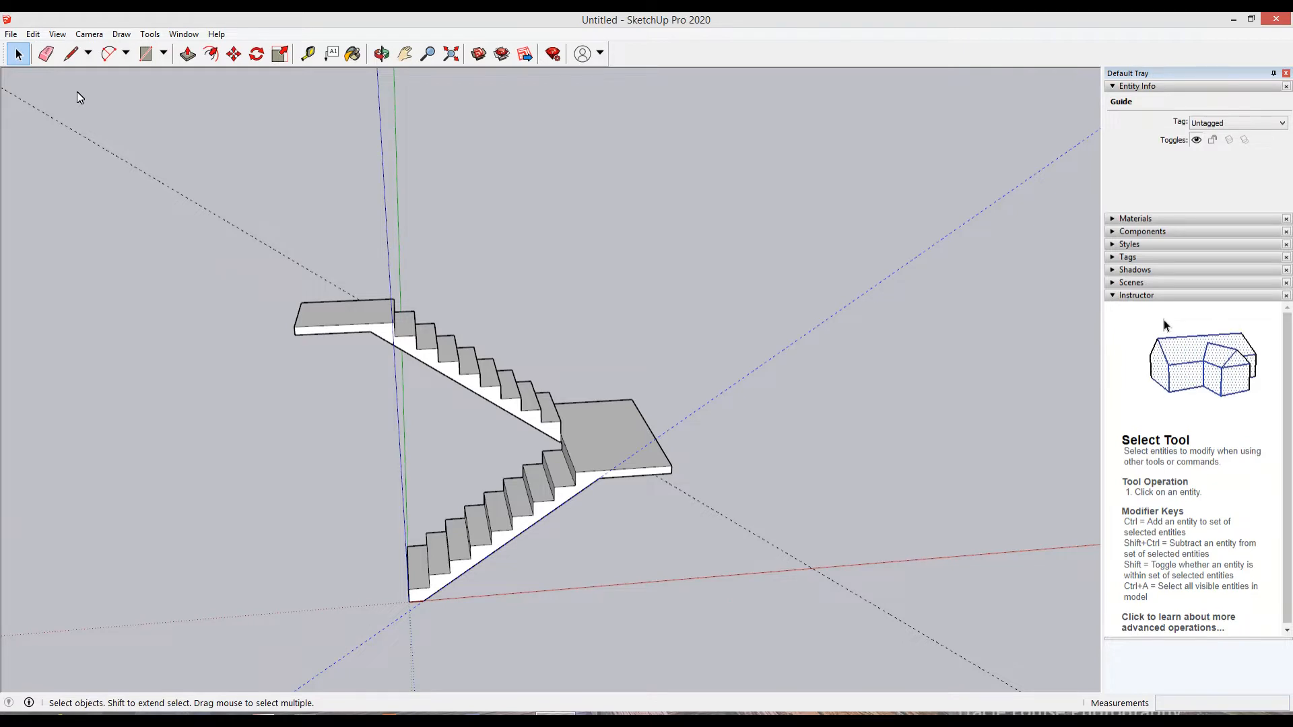
{"action": "left_click", "coordinate": [39, 35]}
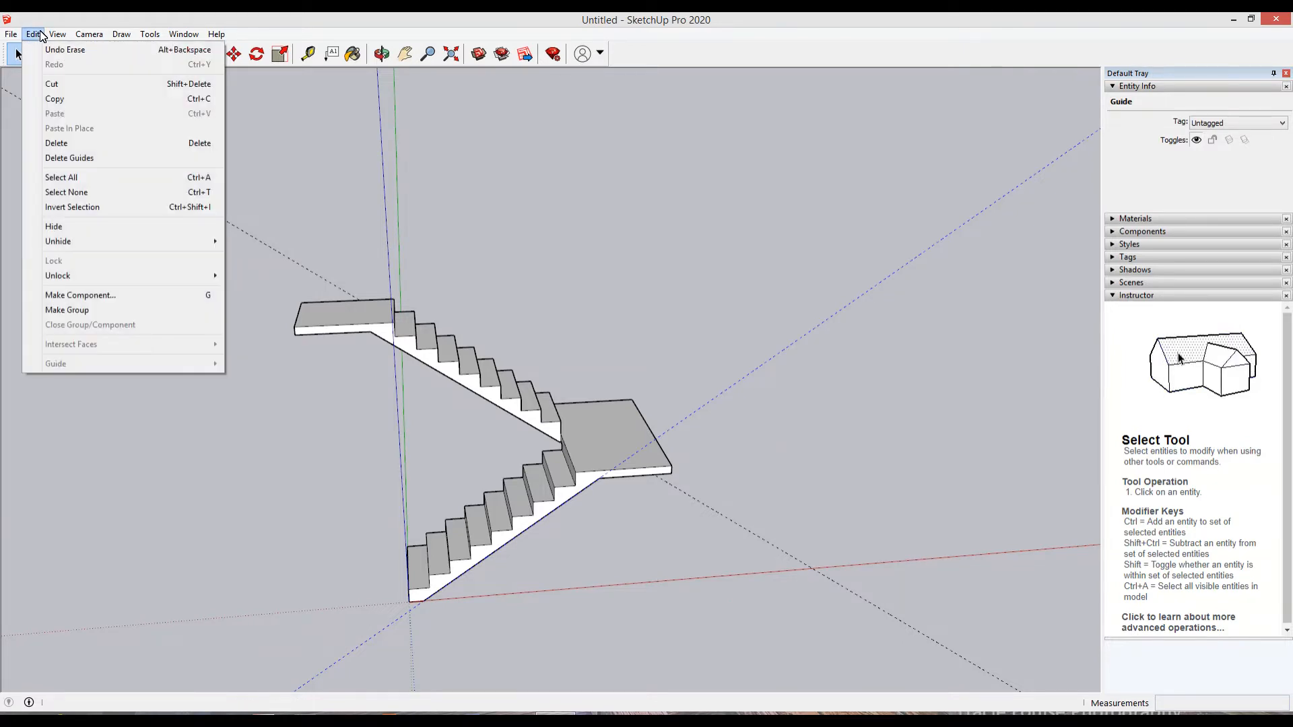
{"action": "left_click", "coordinate": [61, 158]}
Step: Inspect the staircase from above and below, especially the joint between the second flight and the middle landing
{"action": "middle_click_drag", "start_coordinate": [487, 426], "coordinate": [286, 442]}
{"action": "scroll", "coordinate": [567, 471], "scroll_direction": "up", "scroll_amount": 3}
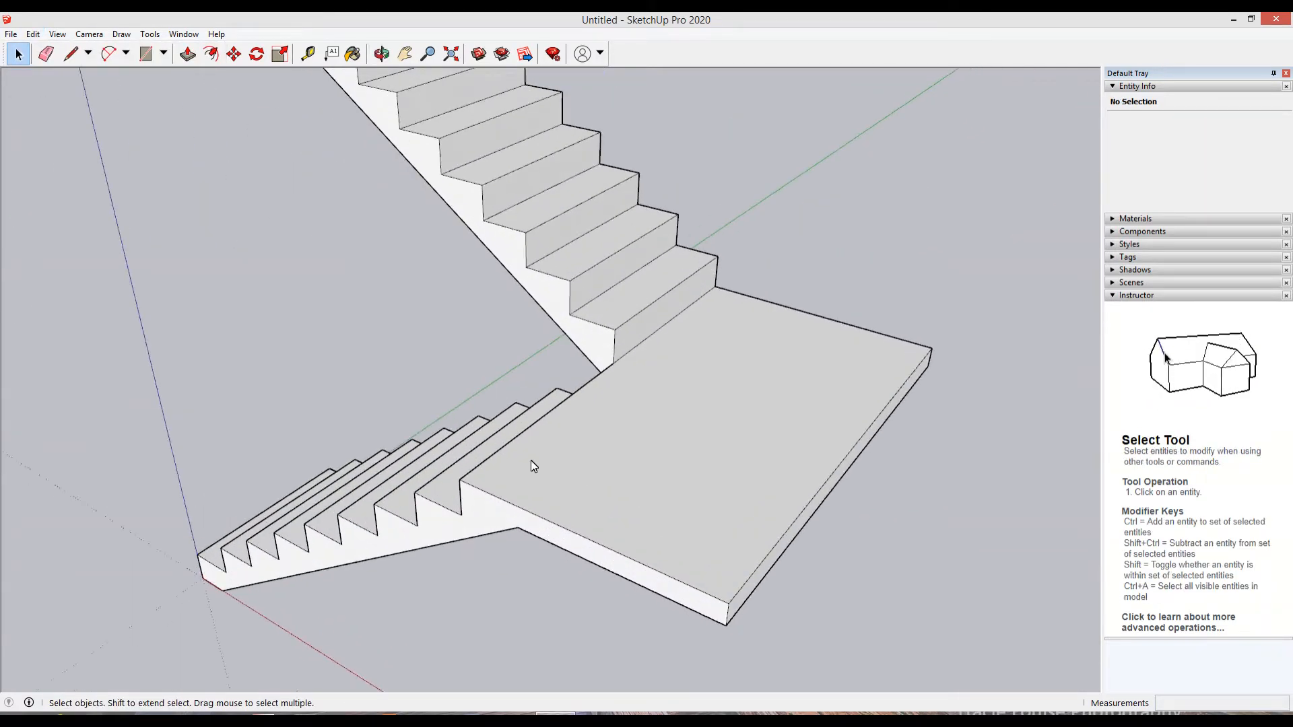
{"action": "middle_click_drag", "start_coordinate": [530, 459], "coordinate": [569, 426]}
{"action": "scroll", "coordinate": [568, 426], "scroll_direction": "down", "scroll_amount": 3}
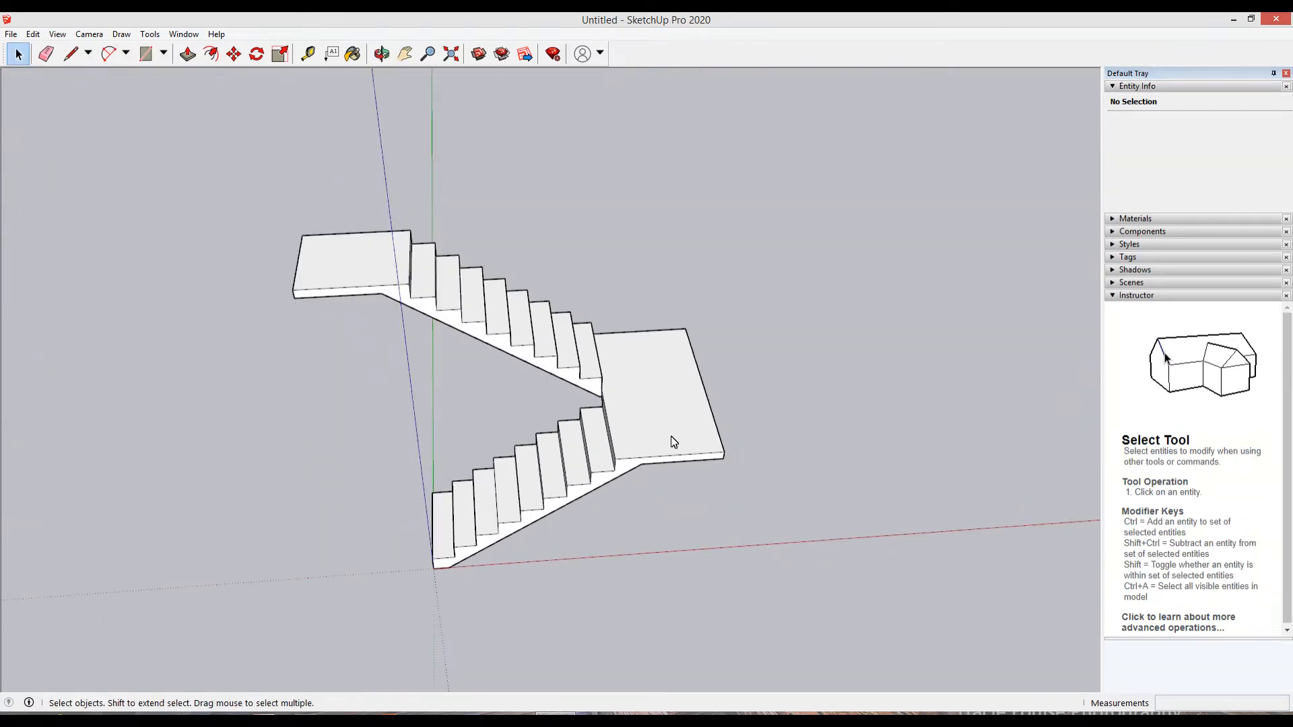
{"action": "middle_click_drag", "start_coordinate": [670, 435], "coordinate": [654, 364]}
{"action": "scroll", "coordinate": [654, 364], "scroll_direction": "down", "scroll_amount": 4}
{"action": "scroll", "coordinate": [557, 363], "scroll_direction": "up", "scroll_amount": 4}
{"action": "scroll", "coordinate": [556, 361], "scroll_direction": "up", "scroll_amount": 4}
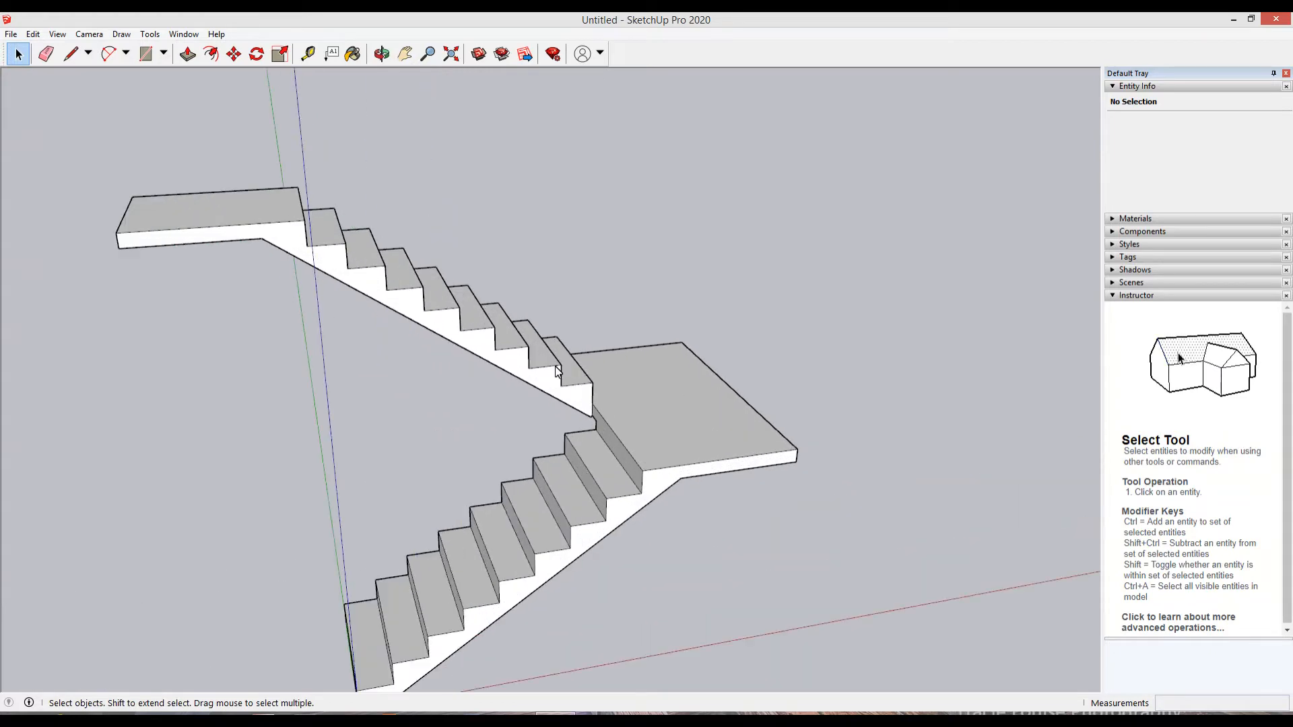
{"action": "middle_click_drag", "start_coordinate": [519, 363], "coordinate": [688, 396]}
{"action": "scroll", "coordinate": [649, 394], "scroll_direction": "down", "scroll_amount": 5}
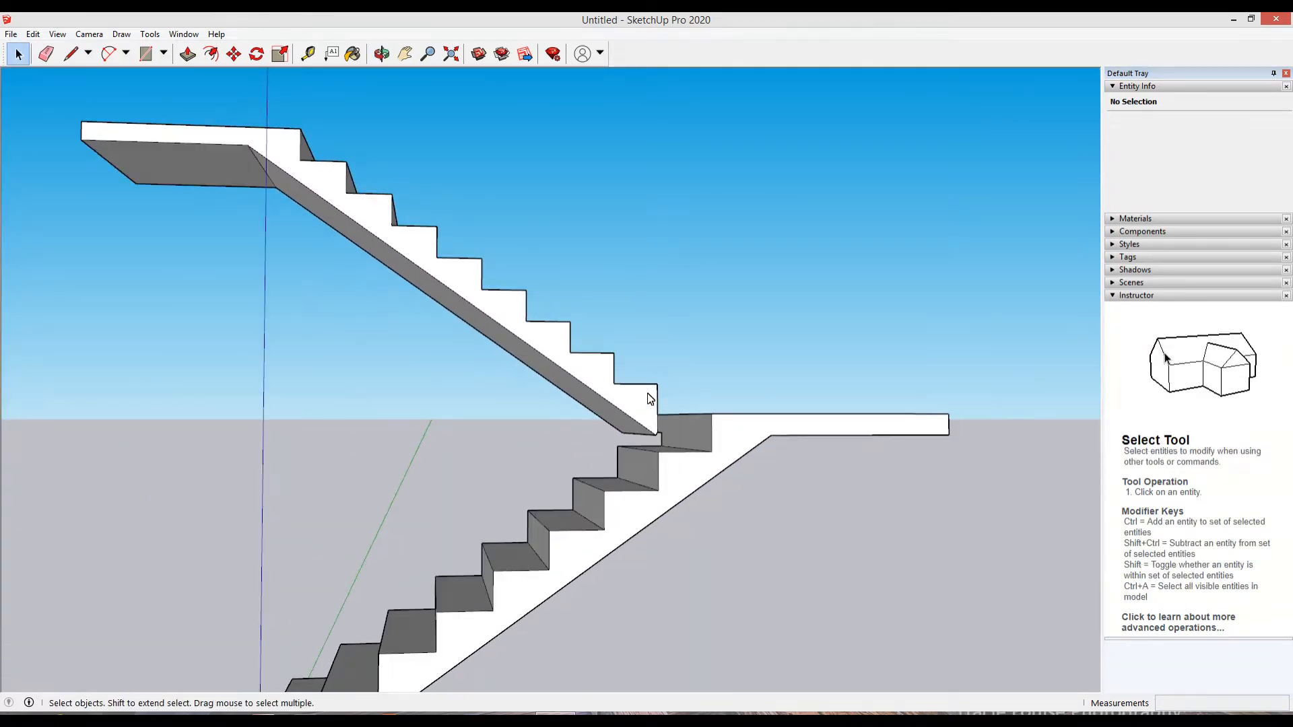
{"action": "scroll", "coordinate": [501, 366], "scroll_direction": "up", "scroll_amount": 6}
{"action": "middle_click_drag", "start_coordinate": [528, 364], "coordinate": [650, 364]}
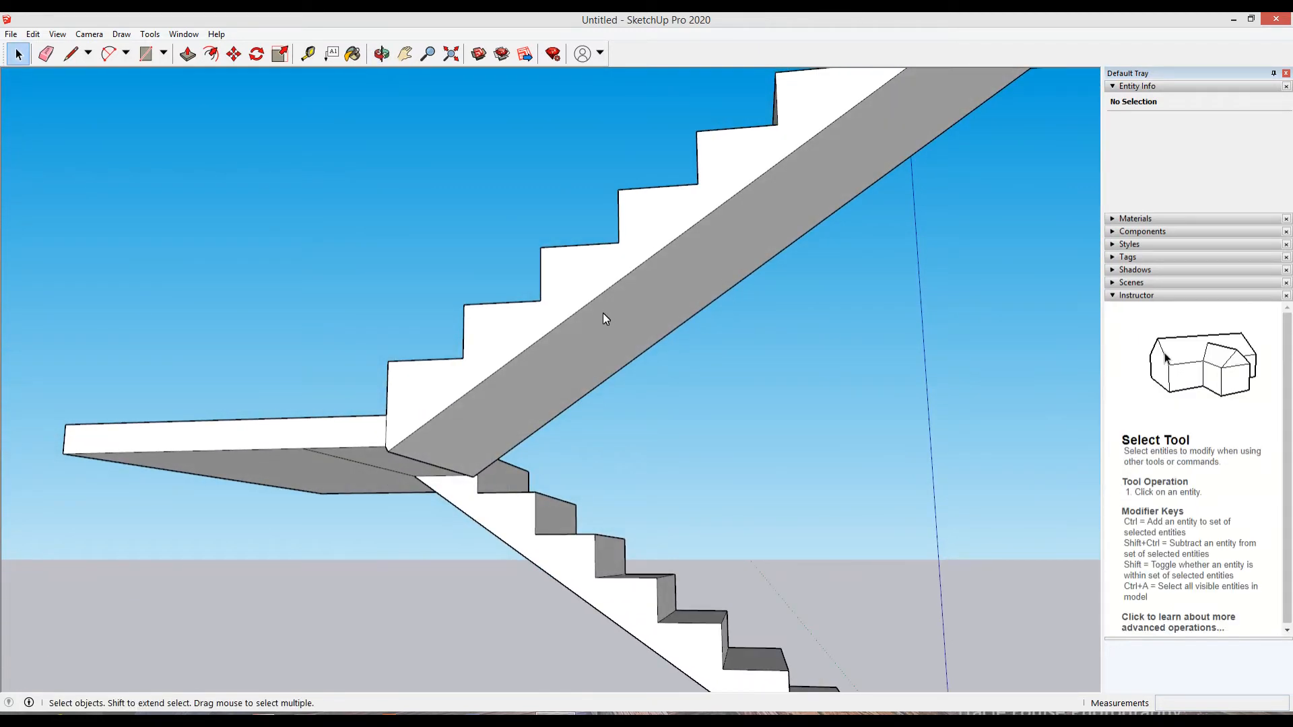
Step: Try to Push/Pull the second flight's sloped underside by about 1 inch to line up with the middle landing's bottom corner
{"action": "key", "text": "p"}
{"action": "left_click", "coordinate": [585, 327]}
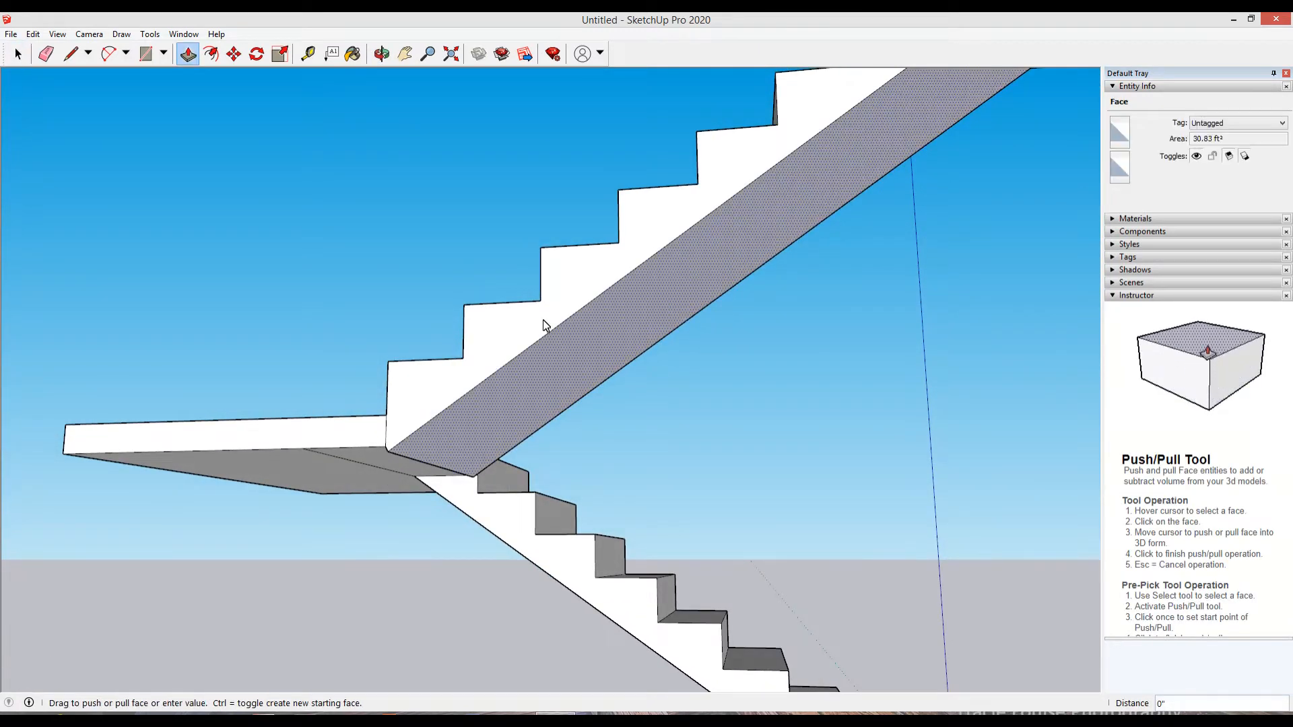
{"action": "left_click", "coordinate": [384, 441]}
{"action": "left_click", "coordinate": [494, 456]}
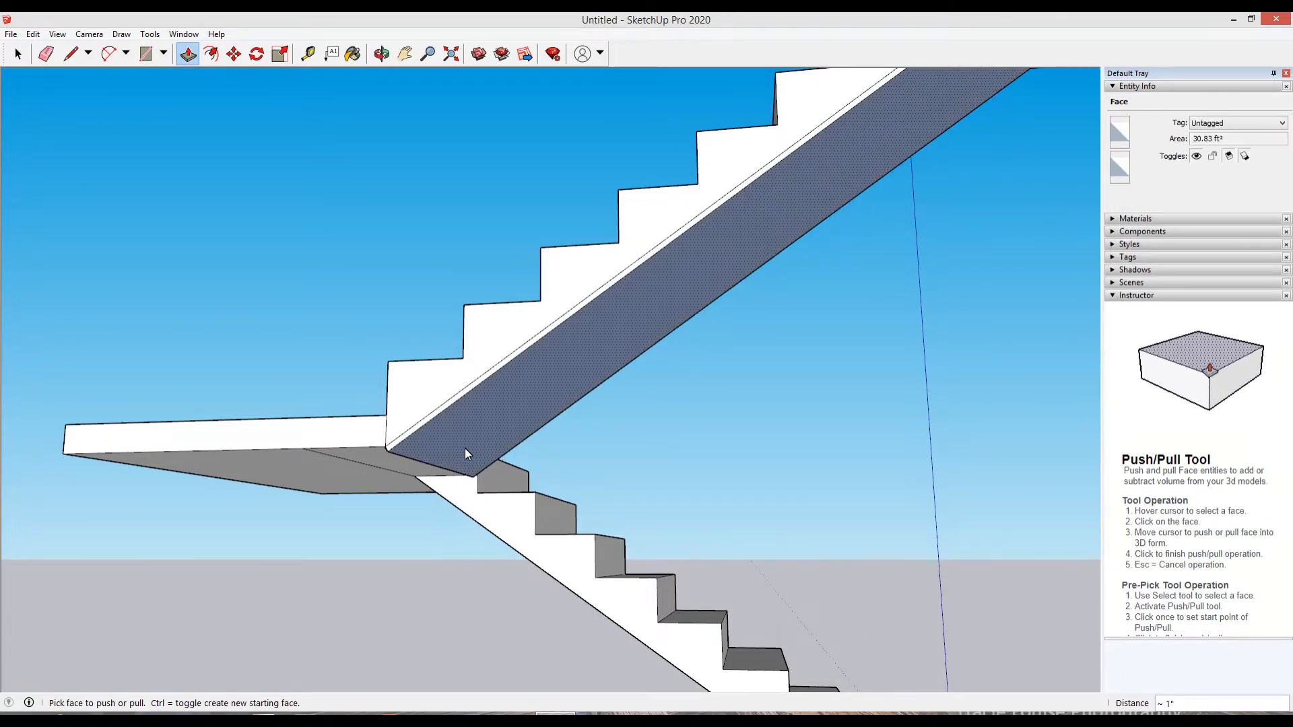
Step: Draw a separate 7-inch vertical riser line up from the red axis, away from the staircase
{"action": "middle_click_drag", "start_coordinate": [468, 451], "coordinate": [292, 593]}
{"action": "scroll", "coordinate": [538, 452], "scroll_direction": "down", "scroll_amount": 3}
{"action": "scroll", "coordinate": [670, 450], "scroll_direction": "down", "scroll_amount": 3}
{"action": "scroll", "coordinate": [269, 538], "scroll_direction": "down", "scroll_amount": 2}
{"action": "middle_click_drag", "start_coordinate": [253, 489], "coordinate": [505, 629]}
{"action": "scroll", "coordinate": [476, 555], "scroll_direction": "up", "scroll_amount": 2}
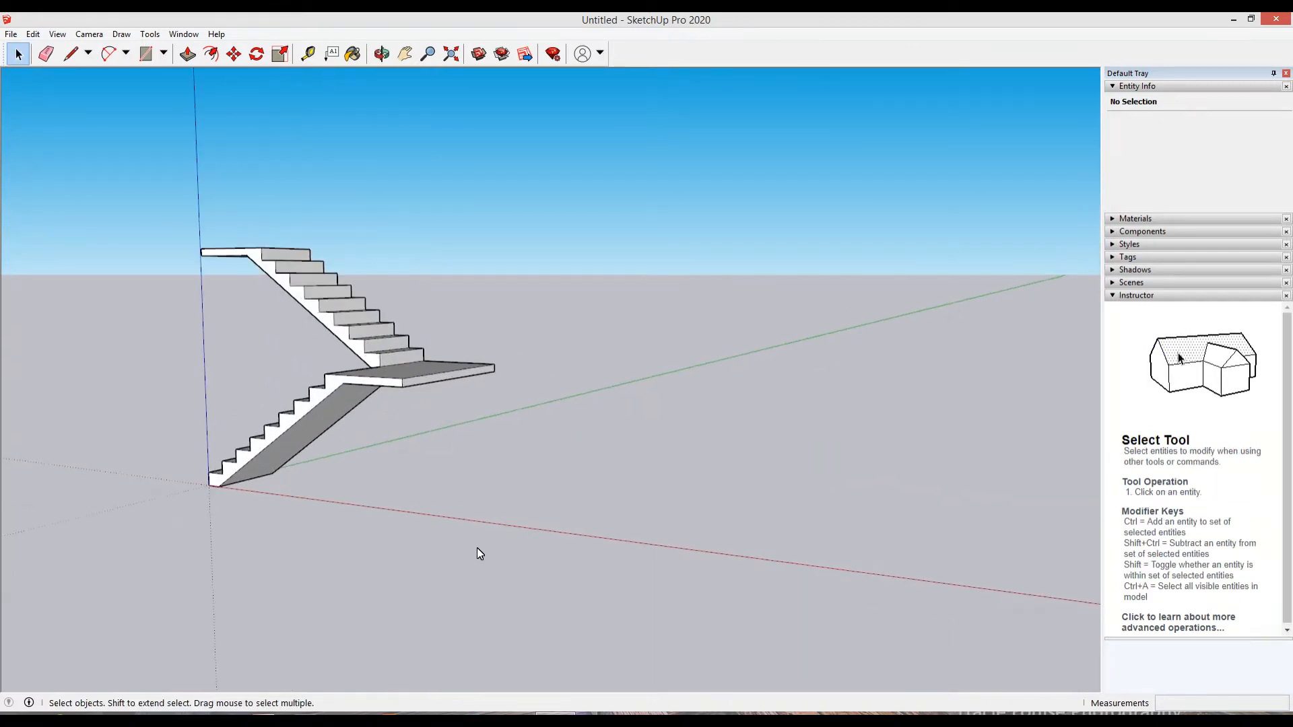
{"action": "middle_click_drag", "start_coordinate": [476, 555], "coordinate": [576, 642]}
{"action": "key", "text": "l"}
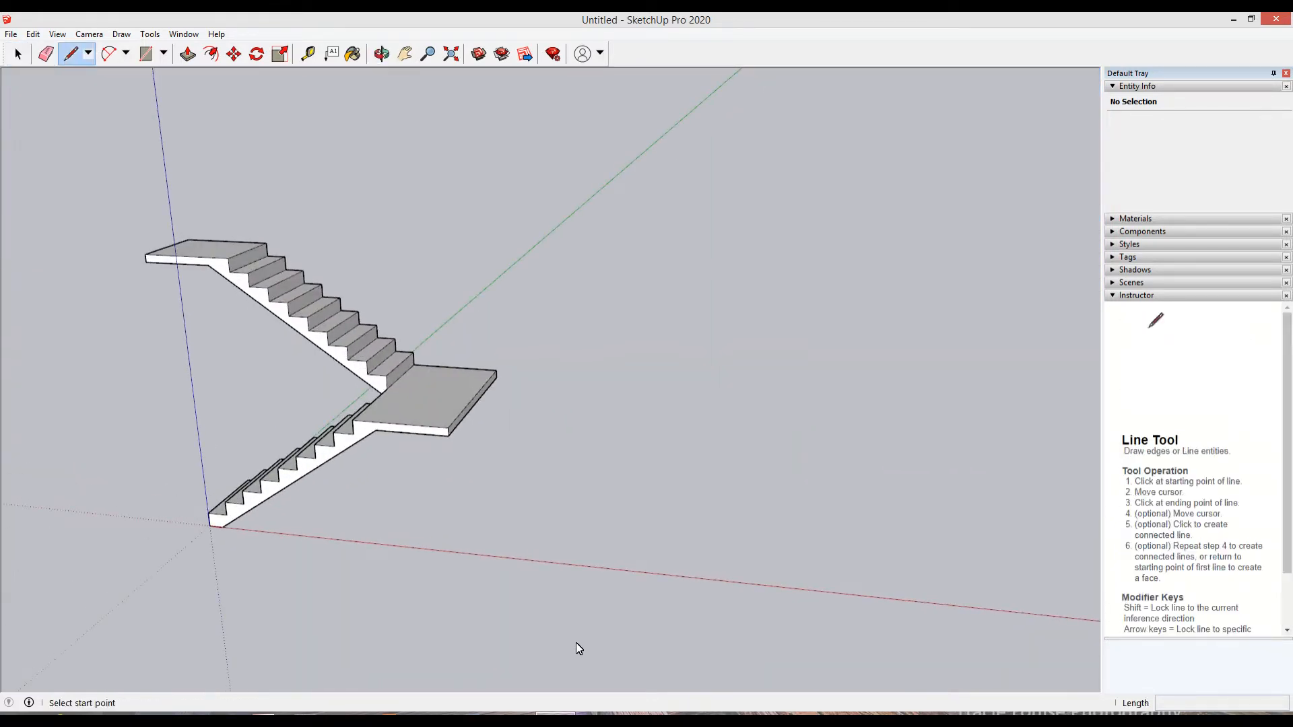
{"action": "left_click", "coordinate": [596, 574]}
{"action": "scroll", "coordinate": [603, 532], "scroll_direction": "up", "scroll_amount": 2}
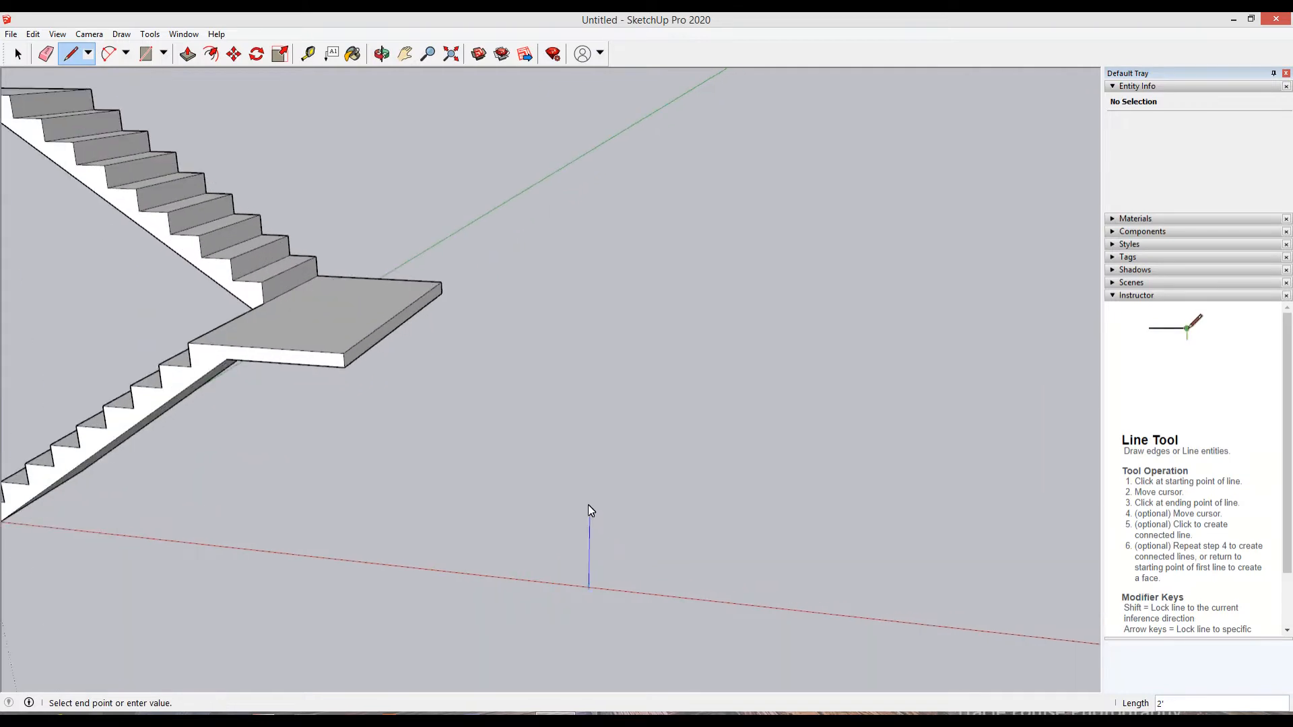
{"action": "scroll", "coordinate": [593, 547], "scroll_direction": "up", "scroll_amount": 2}
{"action": "left_click", "coordinate": [592, 548]}
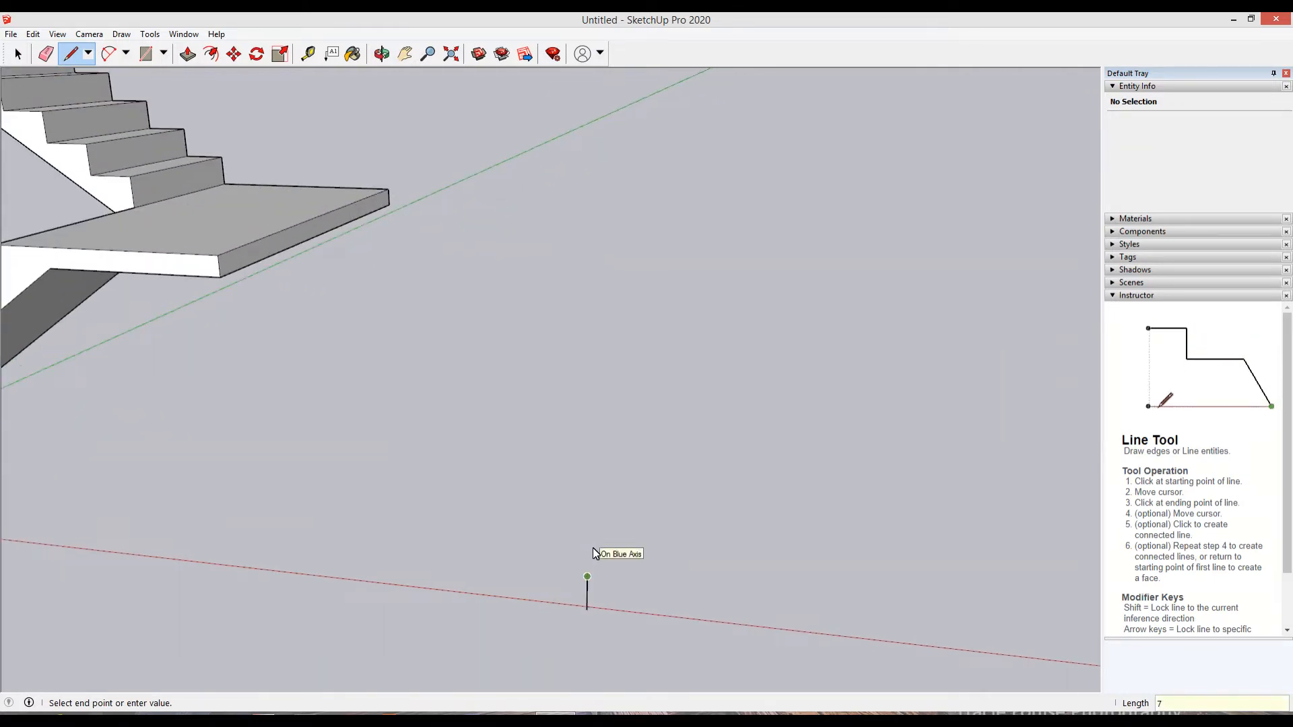
Step: Add a 10-inch tread line along the red axis from the riser's upper end and select both edges
{"action": "mouse_move", "coordinate": [698, 592]}
{"action": "middle_mouse_down"}
{"action": "mouse_move", "coordinate": [738, 574]}
{"action": "mouse_move", "coordinate": [706, 584]}
{"action": "middle_mouse_up"}
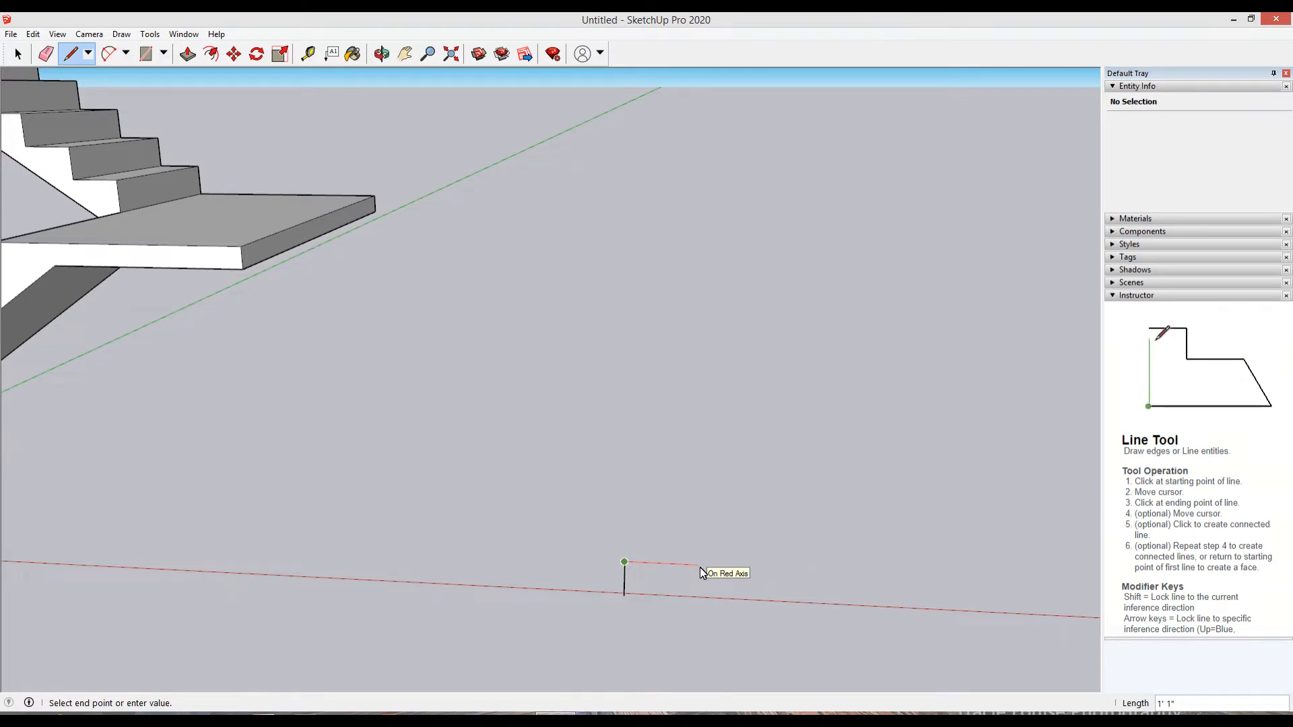
{"action": "type", "text": "10"}
{"action": "key", "text": "Return"}
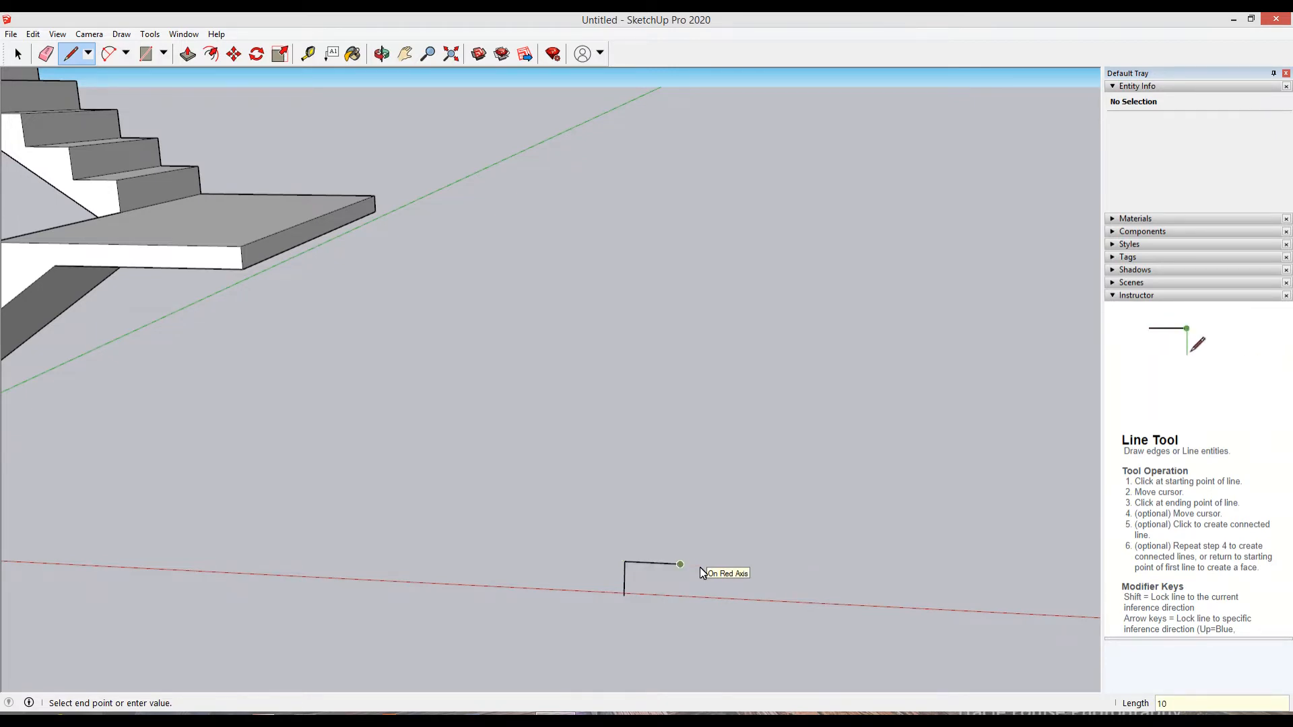
{"action": "key", "text": "Escape"}
{"action": "scroll", "coordinate": [615, 598], "scroll_direction": "up", "scroll_amount": 3}
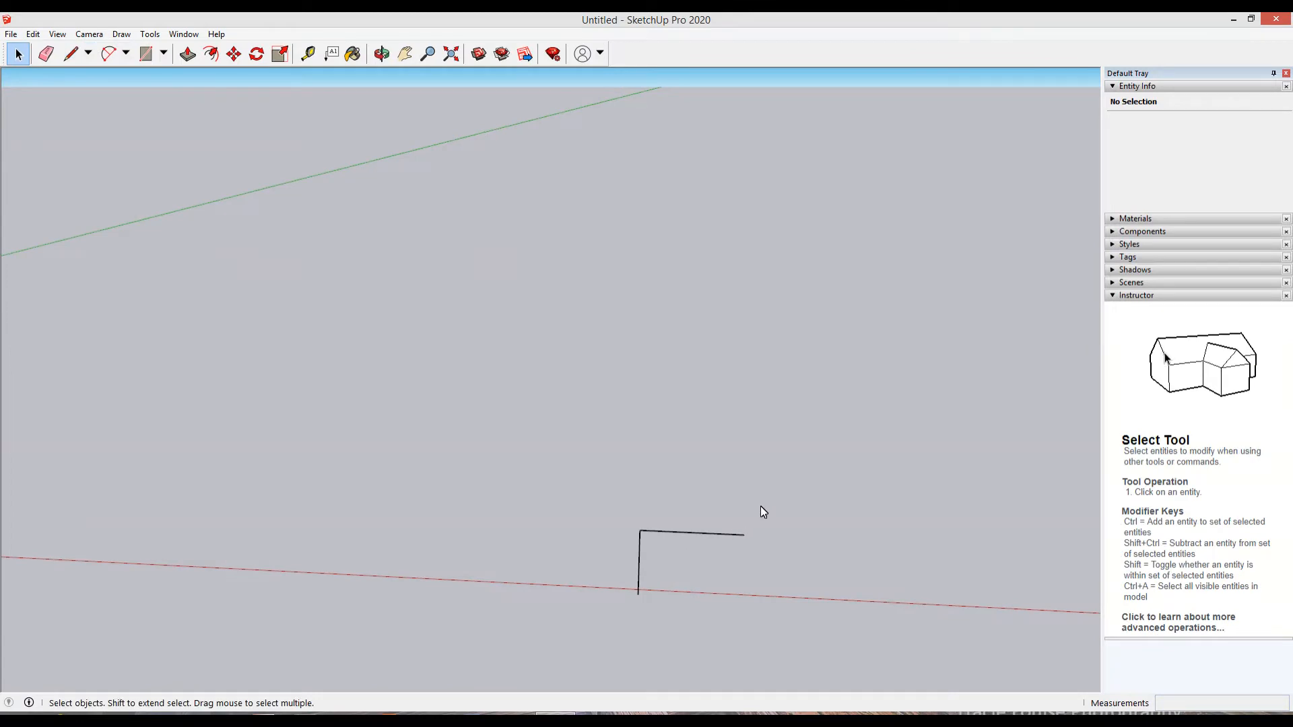
{"action": "left_click_drag", "start_coordinate": [573, 639], "coordinate": [573, 638]}
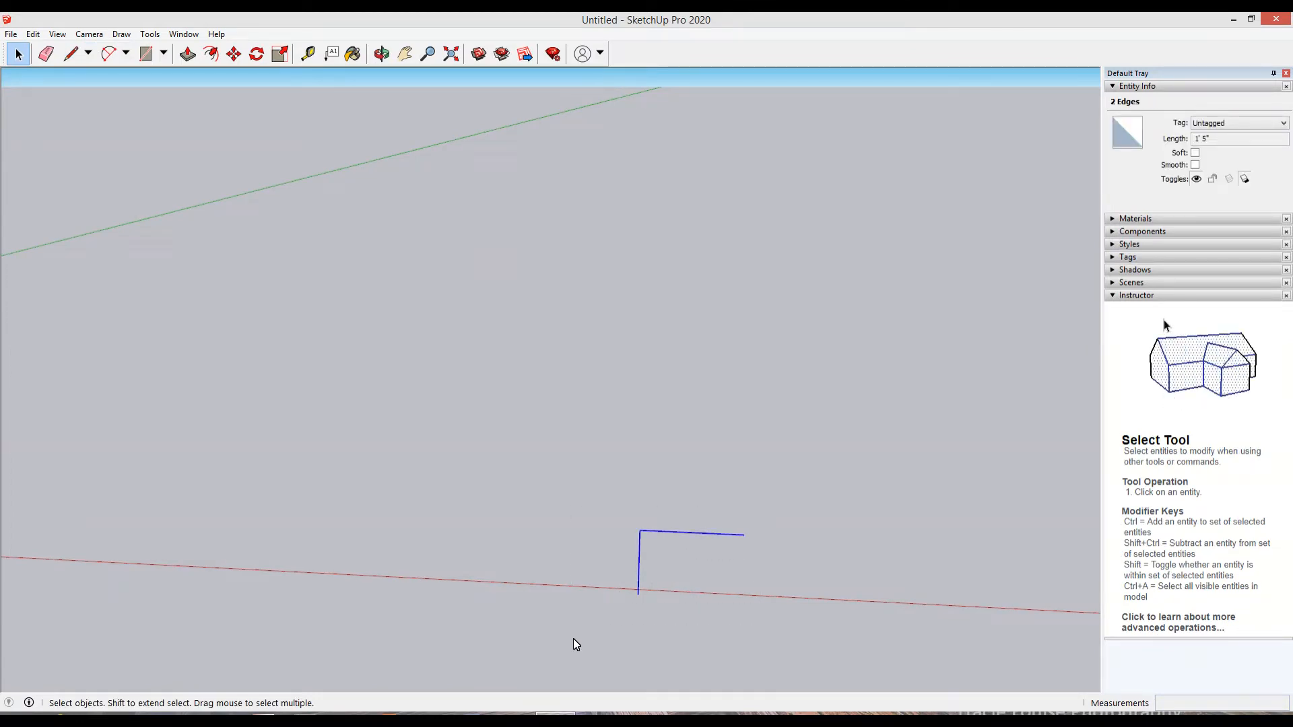
Step: Place guide lines parallel to the separate riser and tread, offset 4 inches beside the riser and 4 inches below the tread
{"action": "key", "text": "l"}
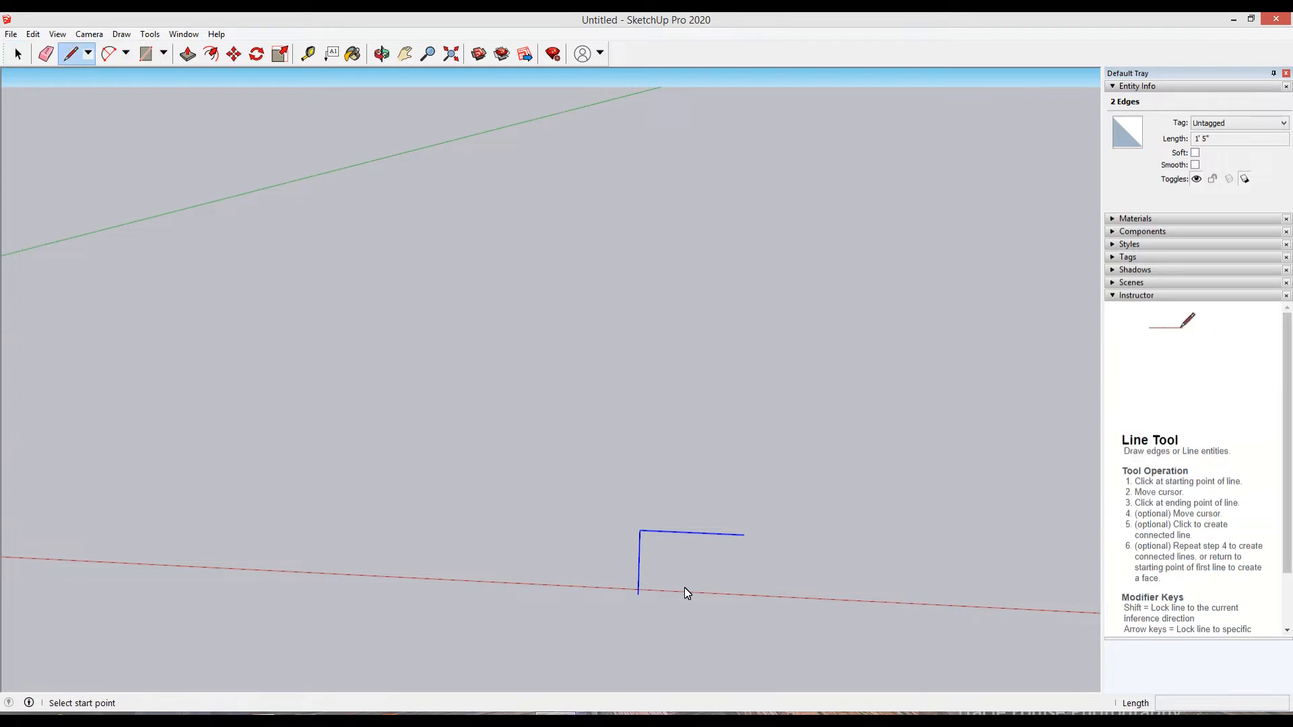
{"action": "key", "text": "t"}
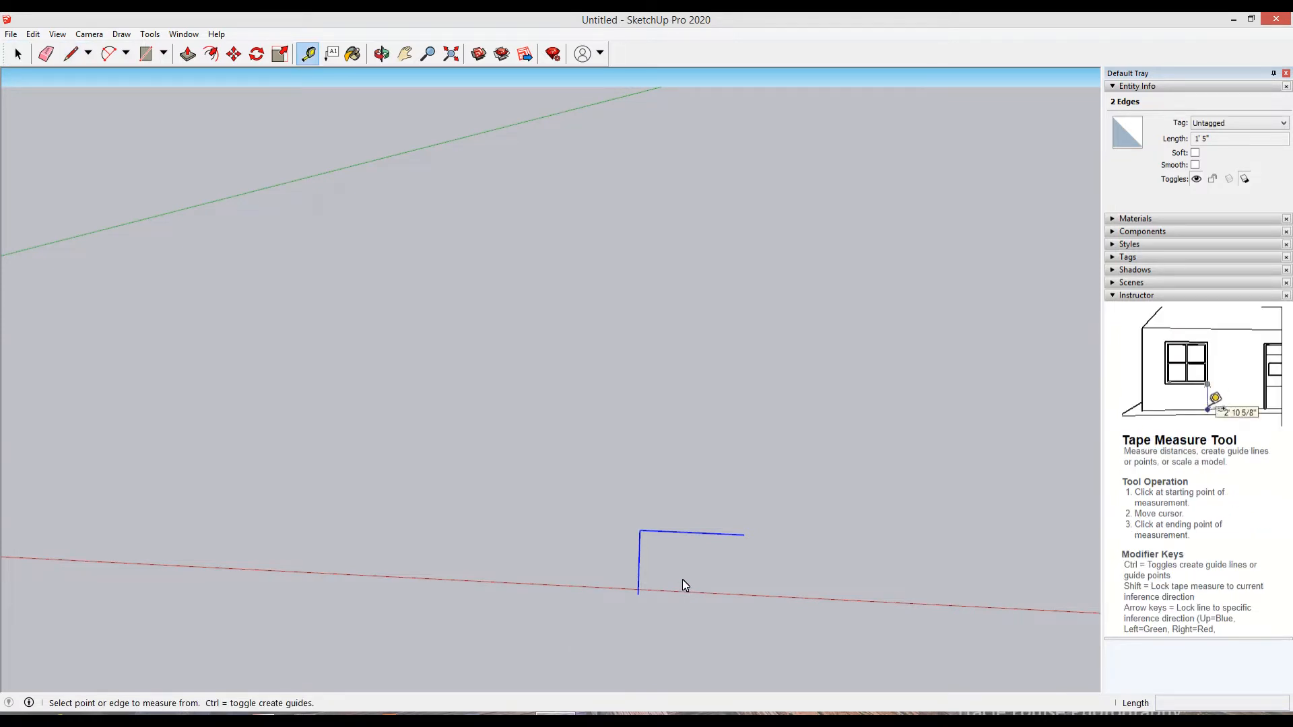
{"action": "left_click", "coordinate": [642, 565]}
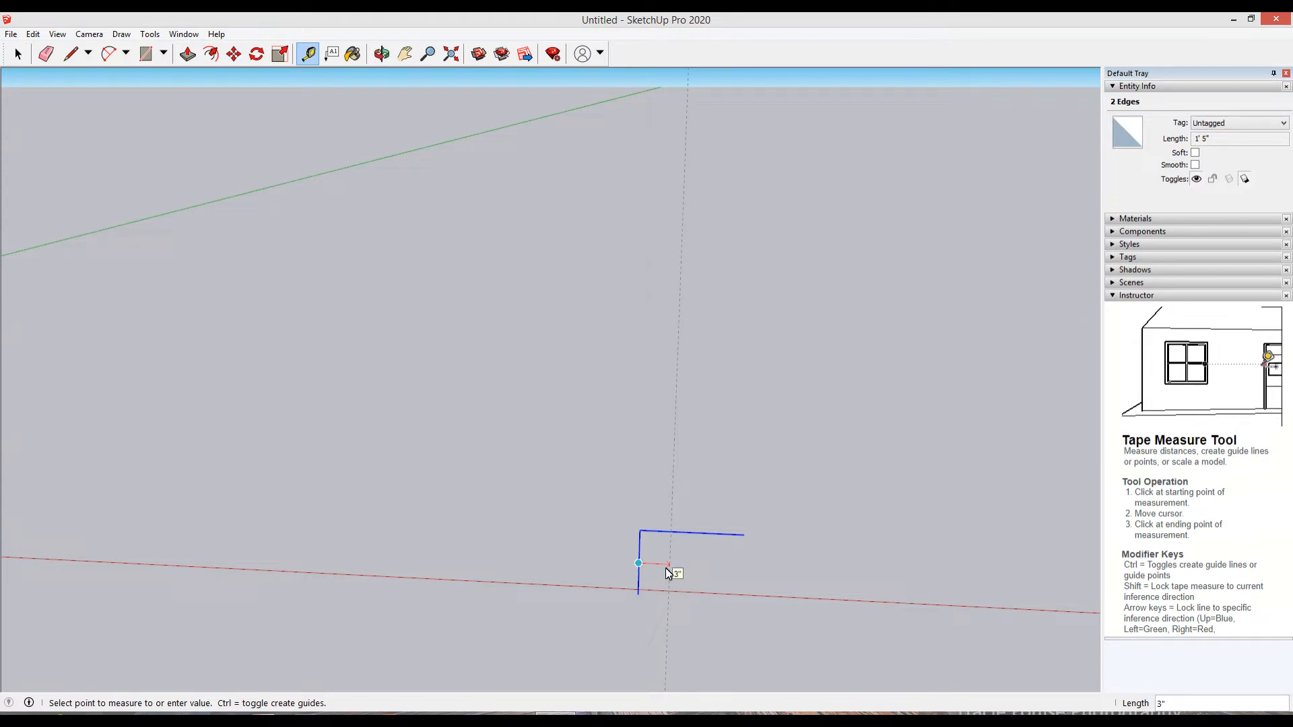
{"action": "left_click", "coordinate": [665, 568]}
{"action": "type", "text": "10"}
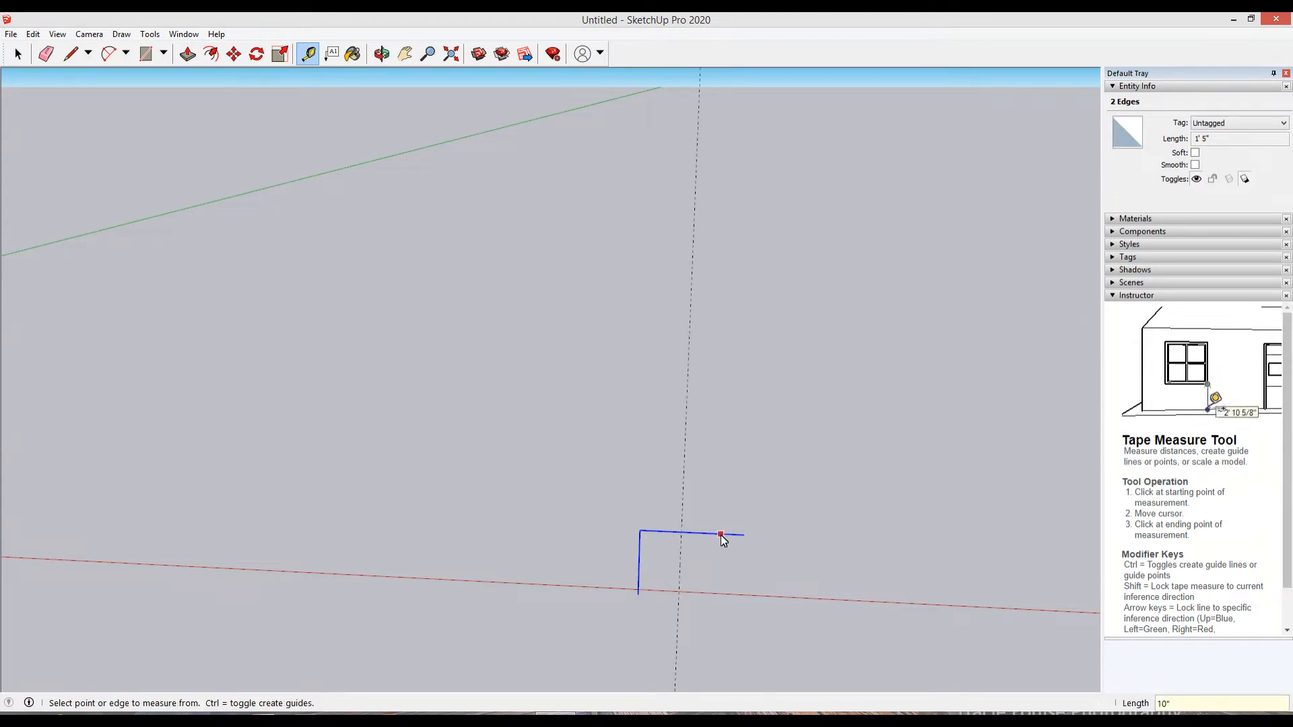
{"action": "left_click", "coordinate": [722, 541]}
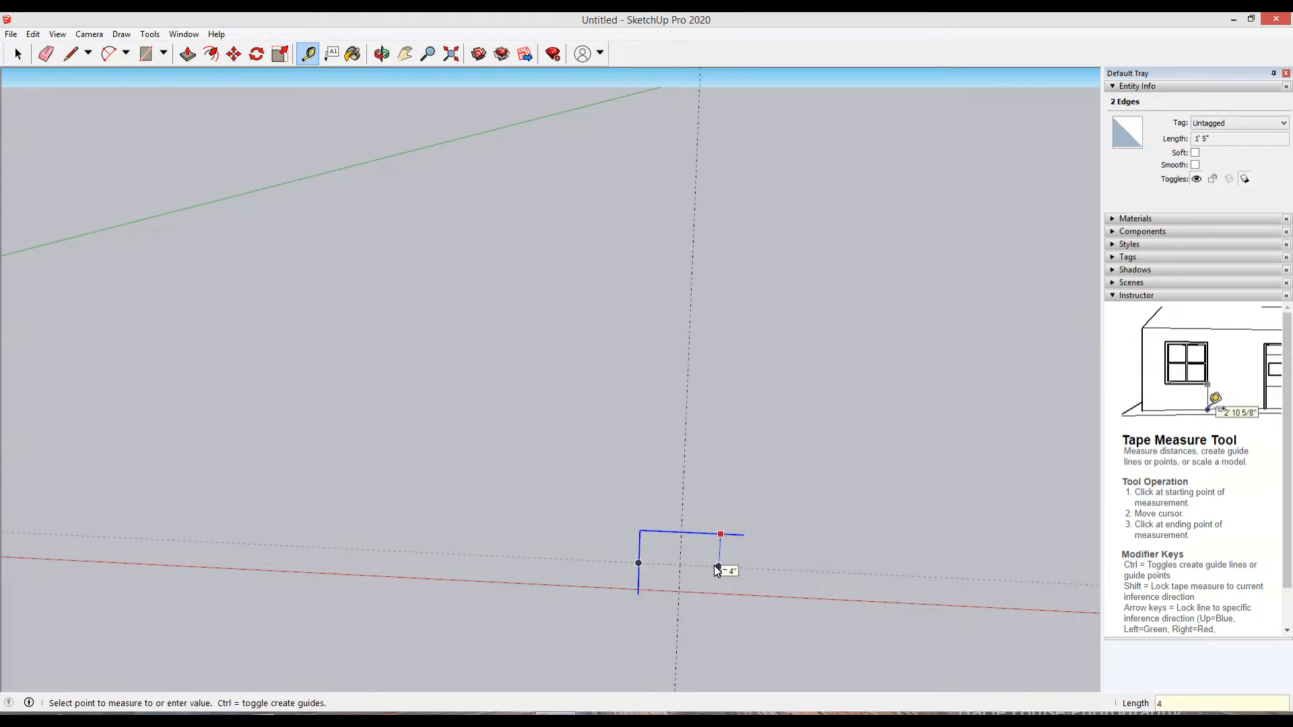
{"action": "left_click", "coordinate": [717, 570]}
Step: Draw a second riser-and-tread corner at the guides' intersection, with a tread along the lower guide and a 7-inch riser down the vertical guide
{"action": "key", "text": "l"}
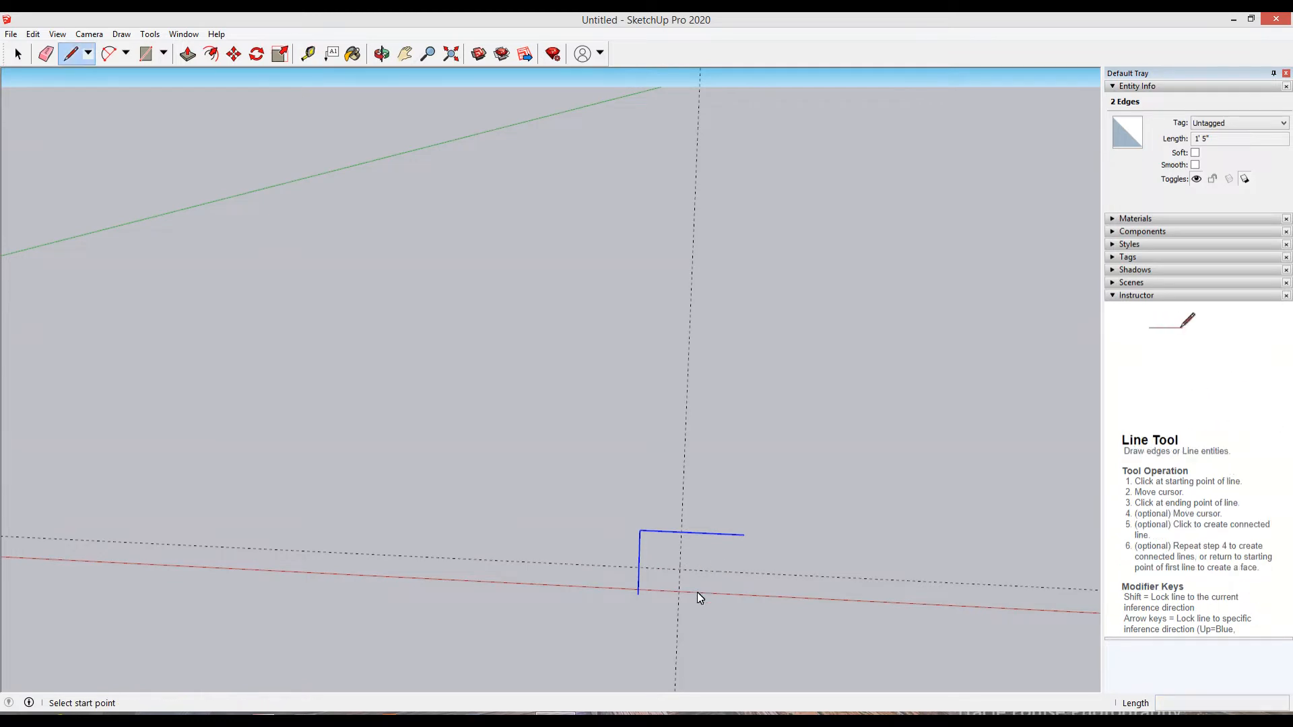
{"action": "left_click", "coordinate": [679, 593]}
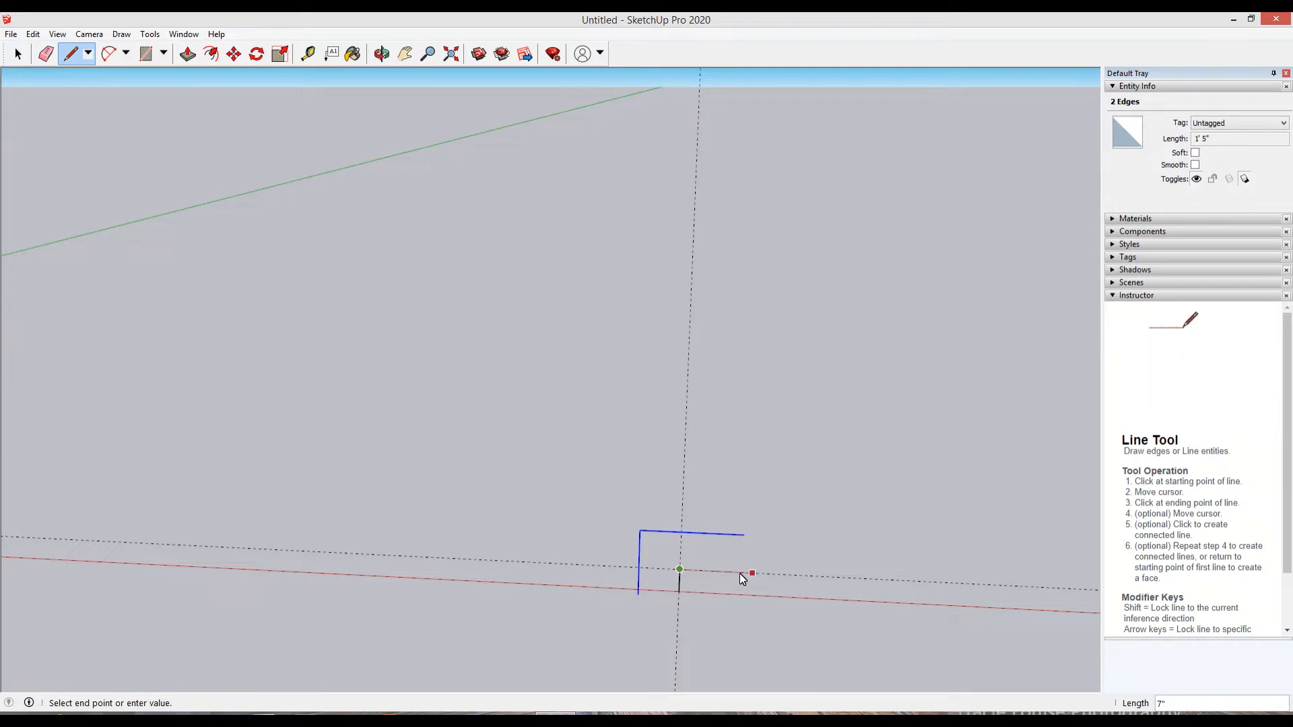
{"action": "left_click", "coordinate": [791, 574]}
{"action": "key", "text": "space"}
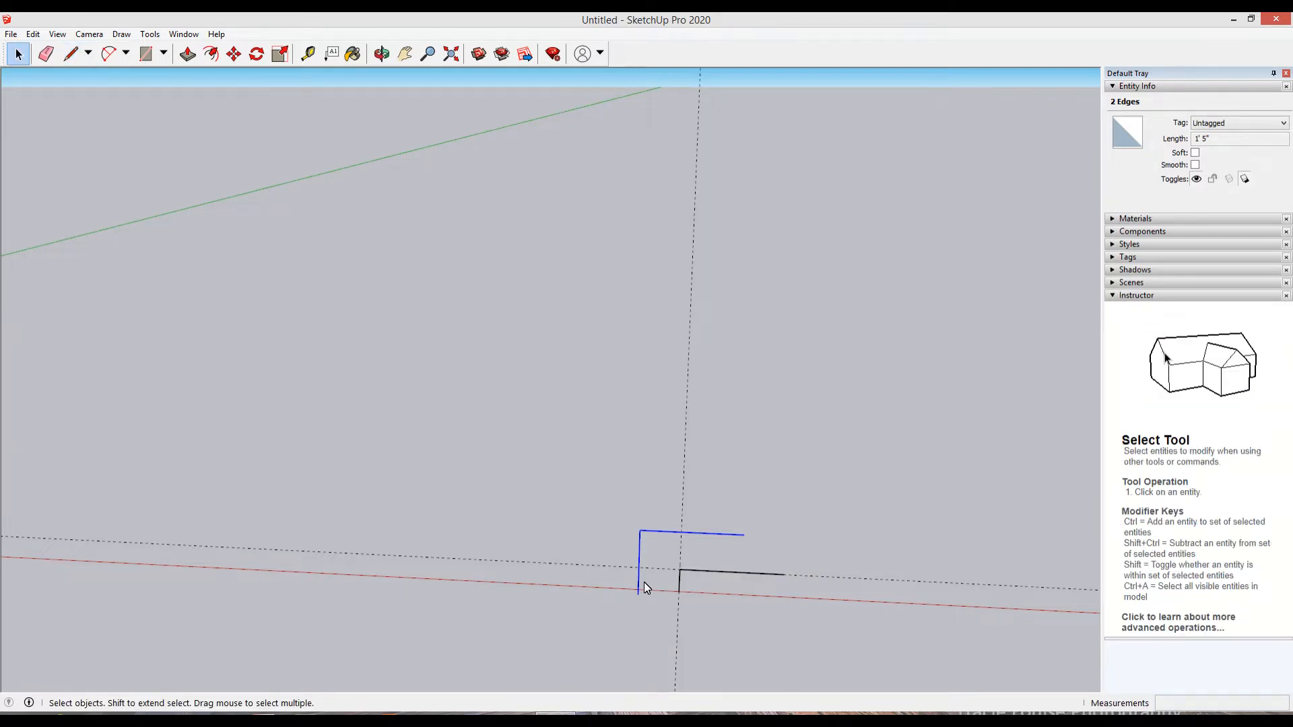
{"action": "key", "text": "l"}
{"action": "left_click", "coordinate": [680, 569]}
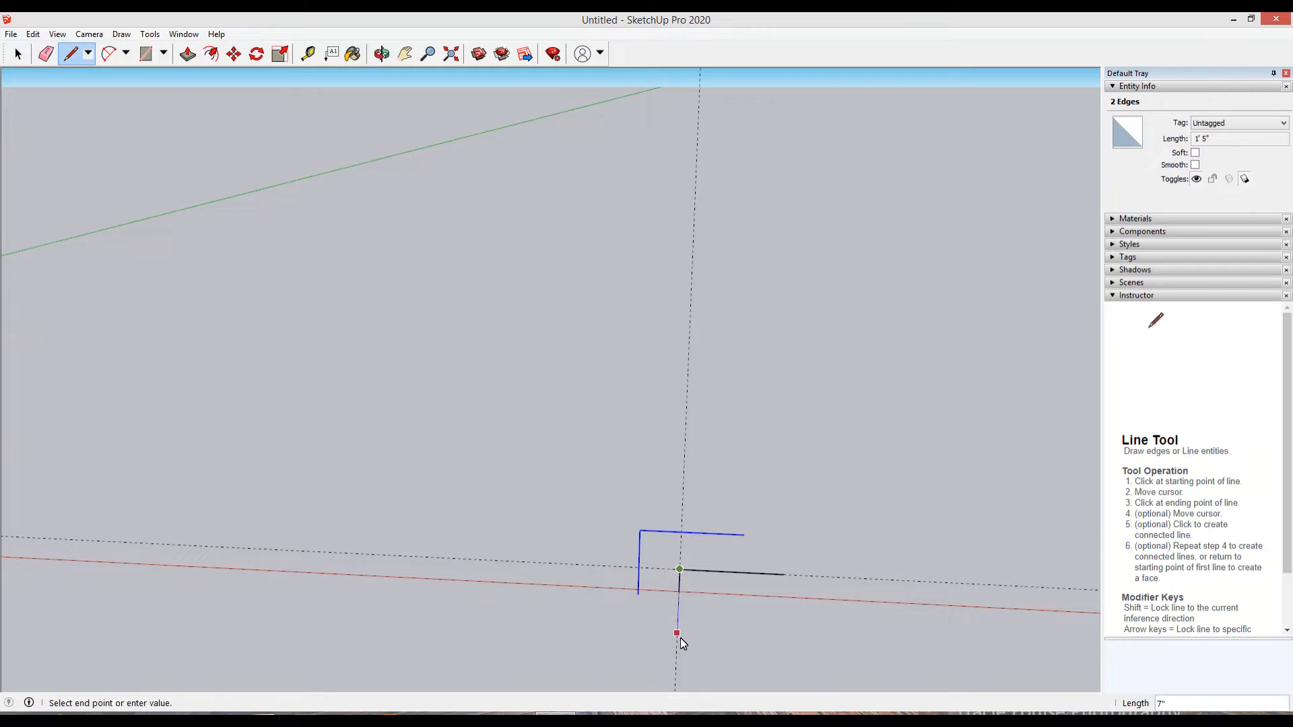
{"action": "left_click", "coordinate": [679, 636]}
{"action": "key", "text": "space"}
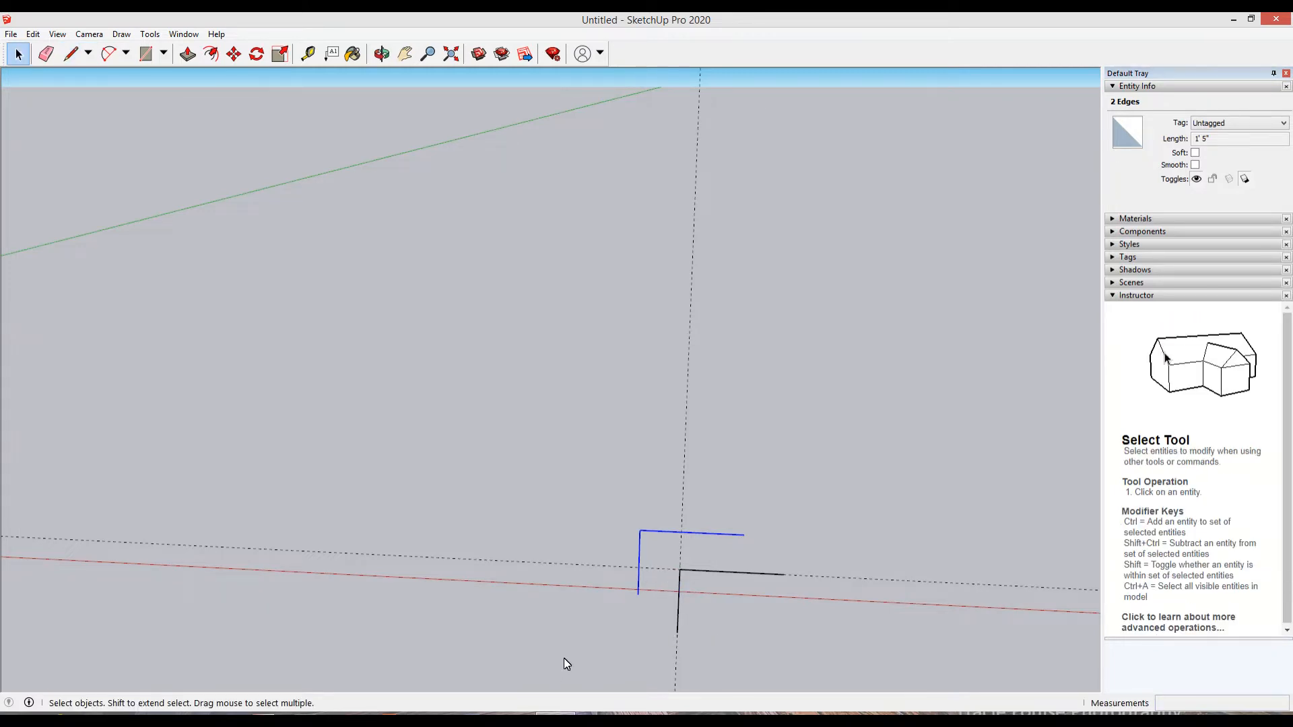
Step: Select the two guide lines crossing at the offset riser-and-tread corner and delete them
{"action": "middle_click_drag", "start_coordinate": [563, 657], "coordinate": [794, 583]}
{"action": "key", "text": "o"}
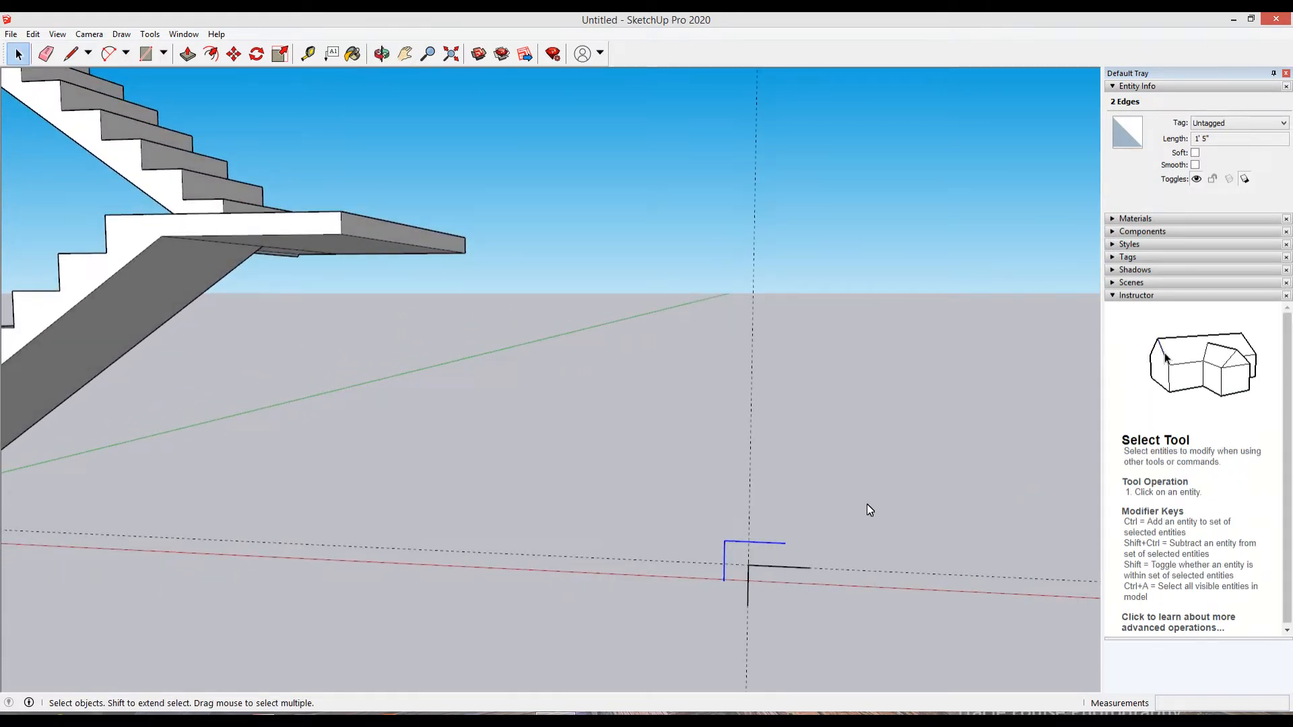
{"action": "left_click_drag", "start_coordinate": [868, 505], "coordinate": [668, 626]}
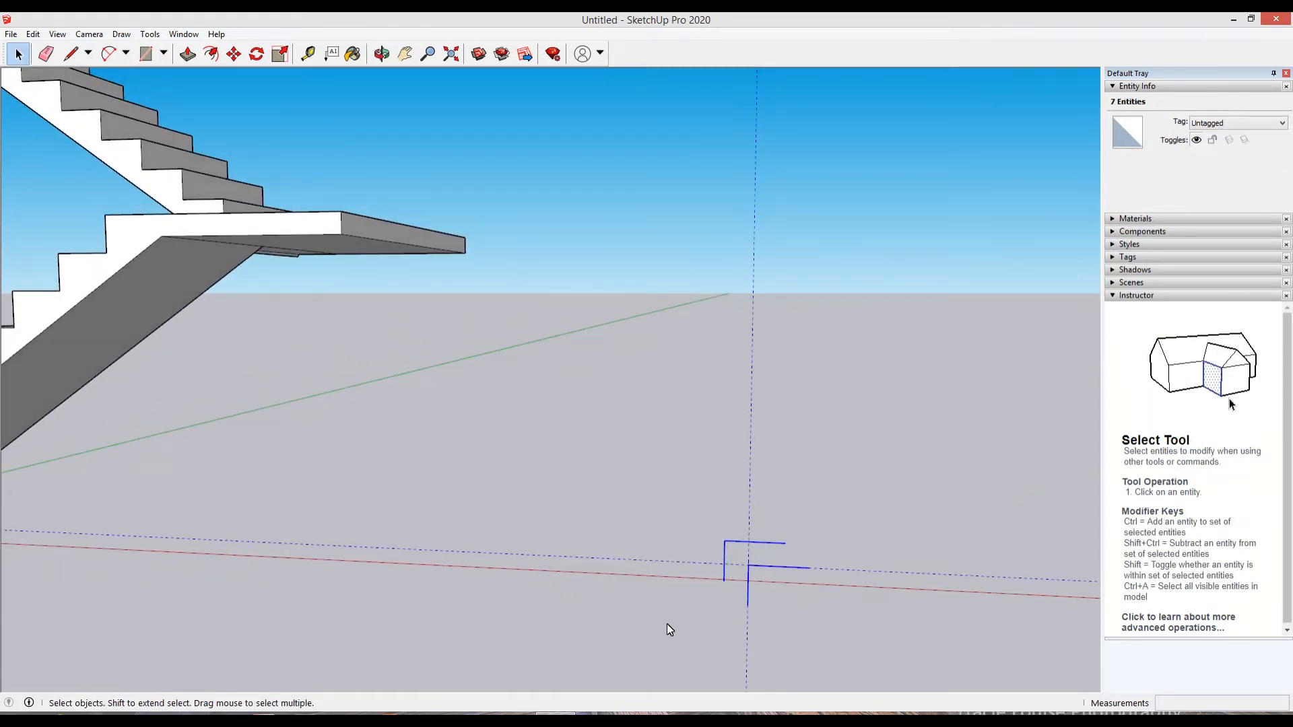
{"action": "left_click", "coordinate": [757, 442]}
{"action": "left_click", "coordinate": [758, 443]}
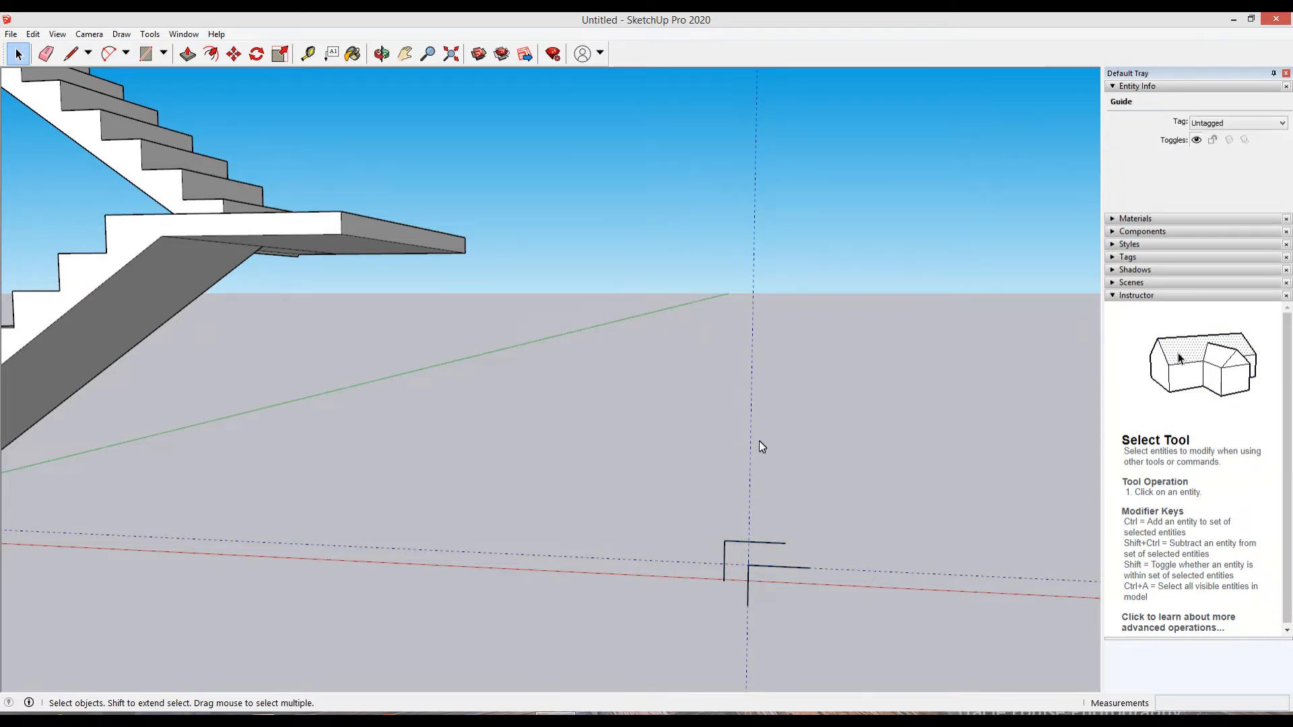
{"action": "left_click", "coordinate": [853, 563]}
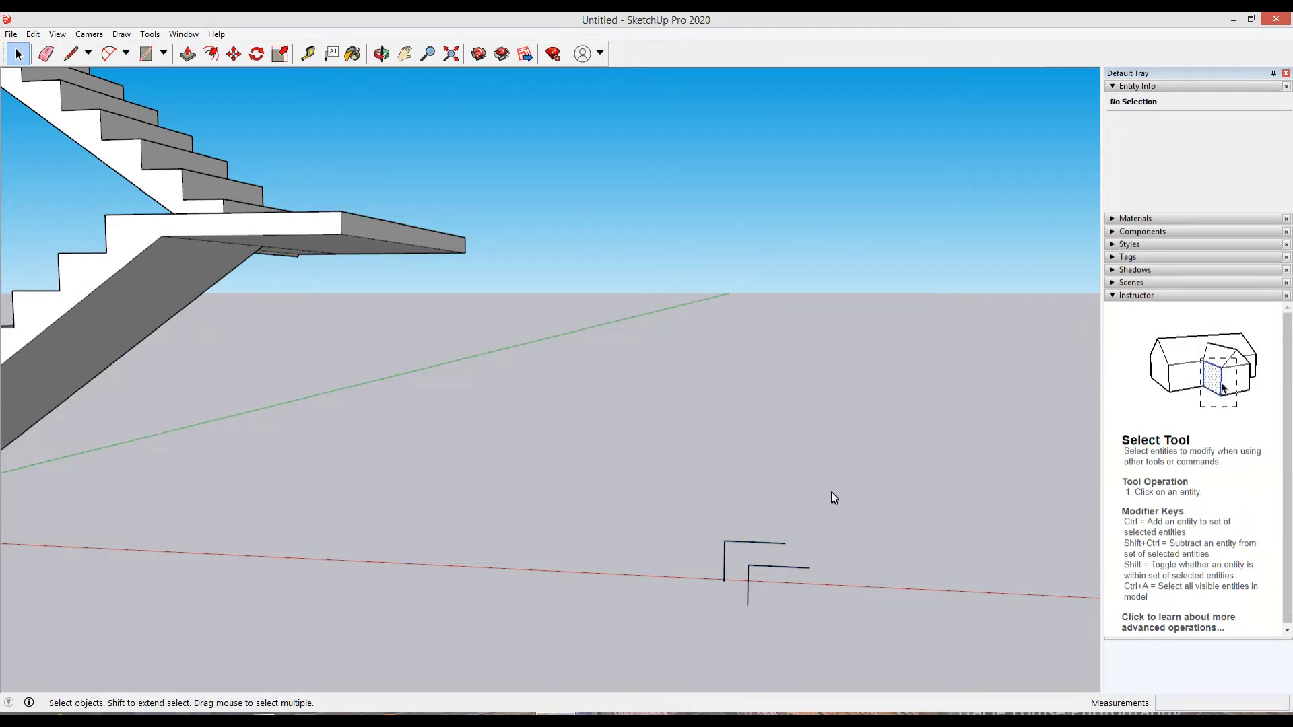
Step: Copy both riser-and-tread corners from the lower riser's foot to the lower tread's free end and repeat the copy 8x
{"action": "key", "text": "m"}
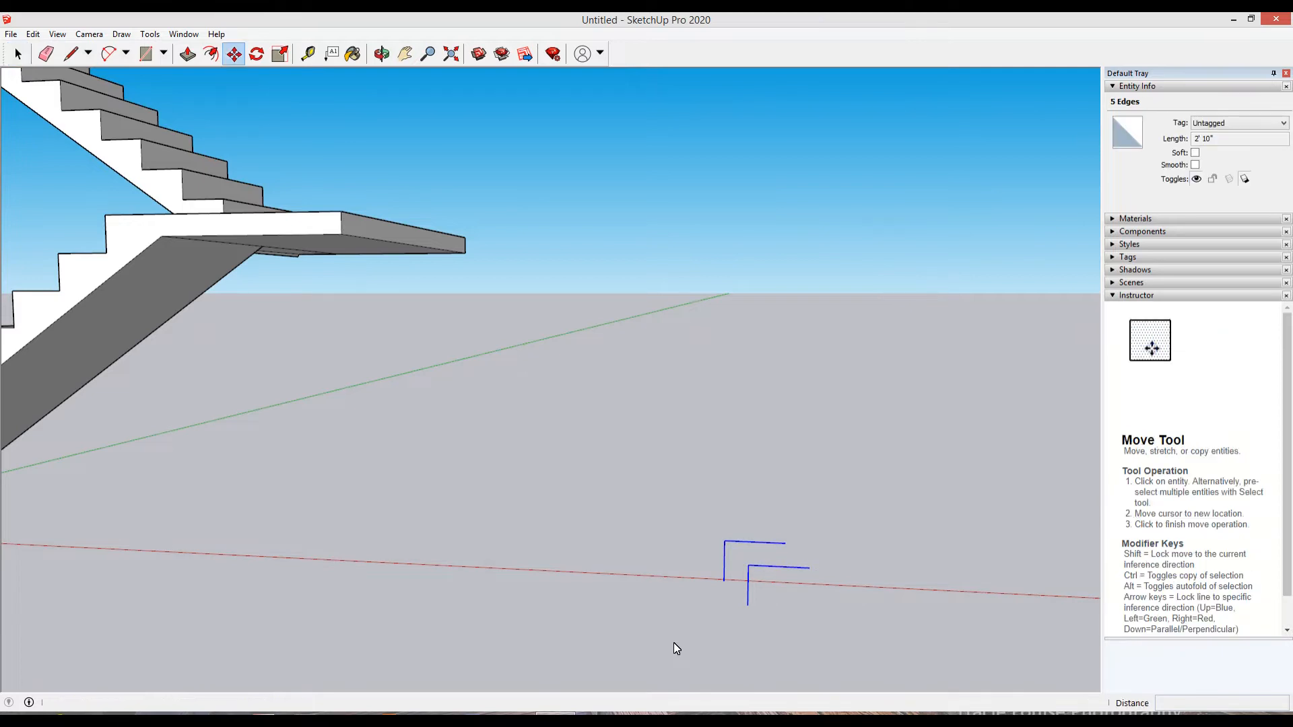
{"action": "left_click", "coordinate": [749, 608]}
{"action": "key", "text": "ctrl"}
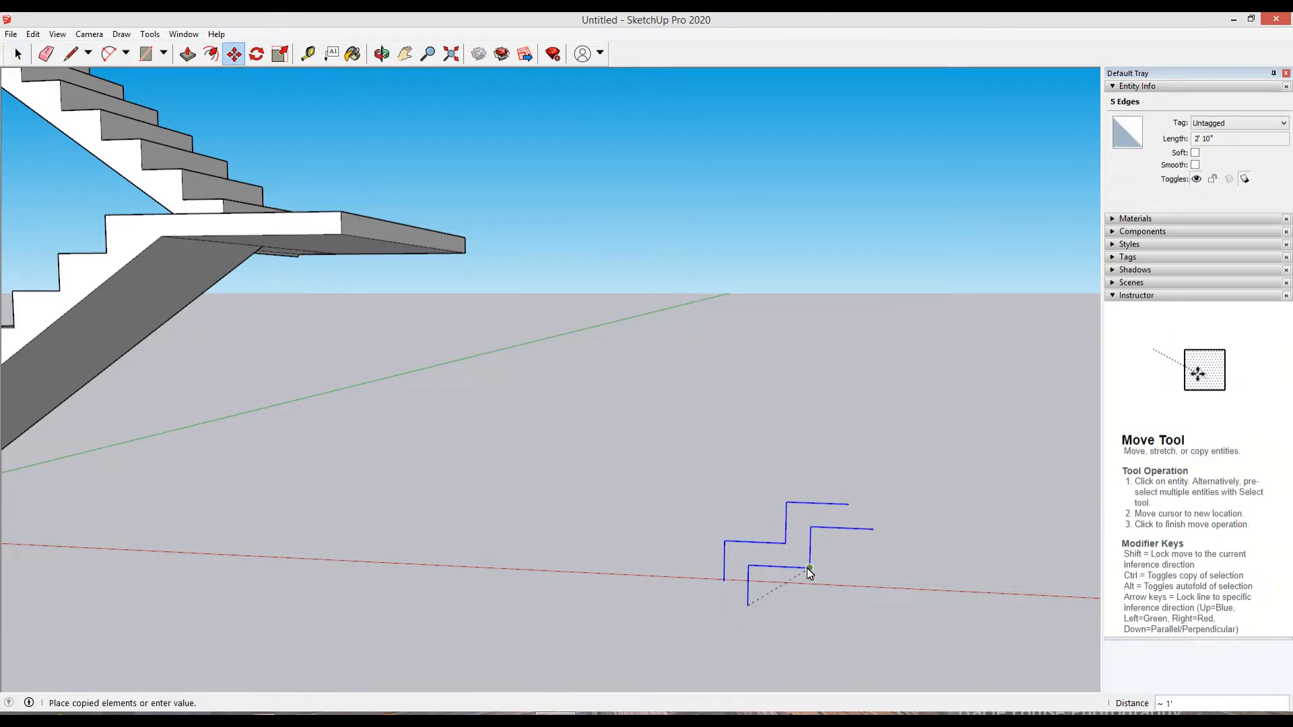
{"action": "left_click", "coordinate": [809, 570]}
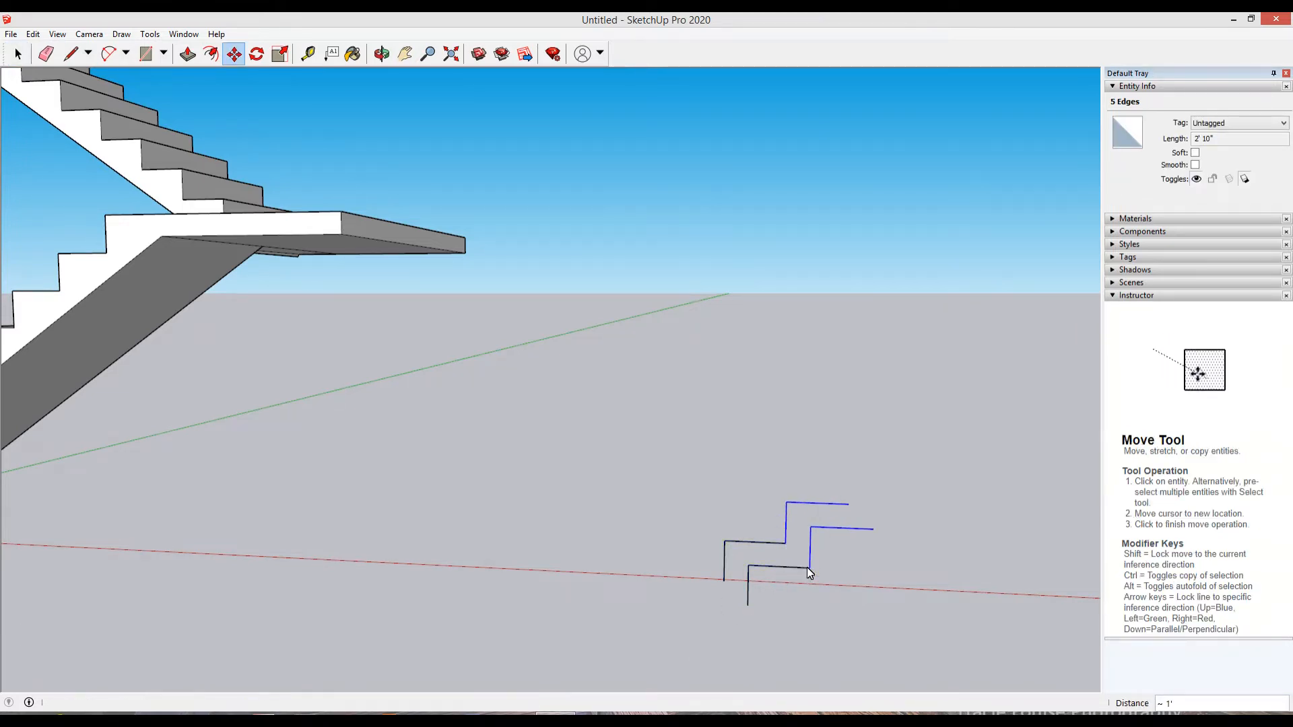
{"action": "type", "text": "8x"}
{"action": "key", "text": "Return"}
Step: Add a landing outline to the profile's upper end: 36 inches along the red axis, 4 inches down, and back to the lower tread's end
{"action": "scroll", "coordinate": [728, 582], "scroll_direction": "down", "scroll_amount": 5}
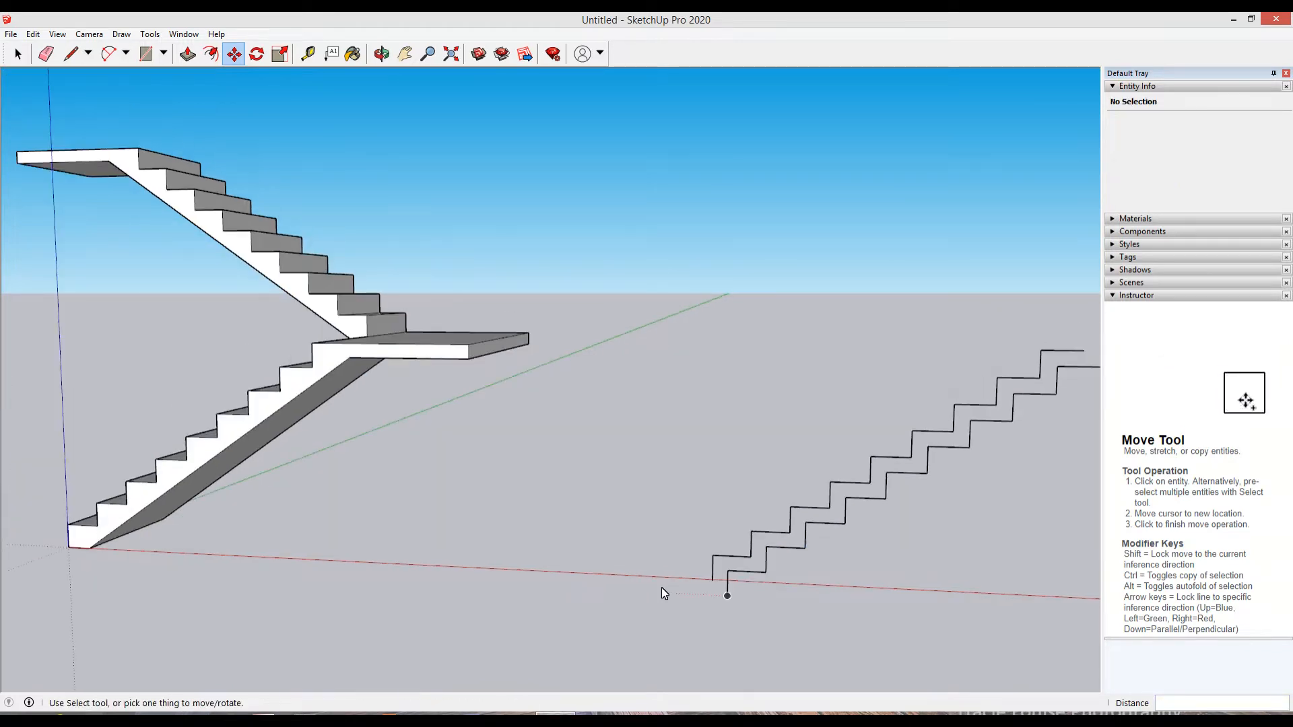
{"action": "scroll", "coordinate": [948, 519], "scroll_direction": "up", "scroll_amount": 2}
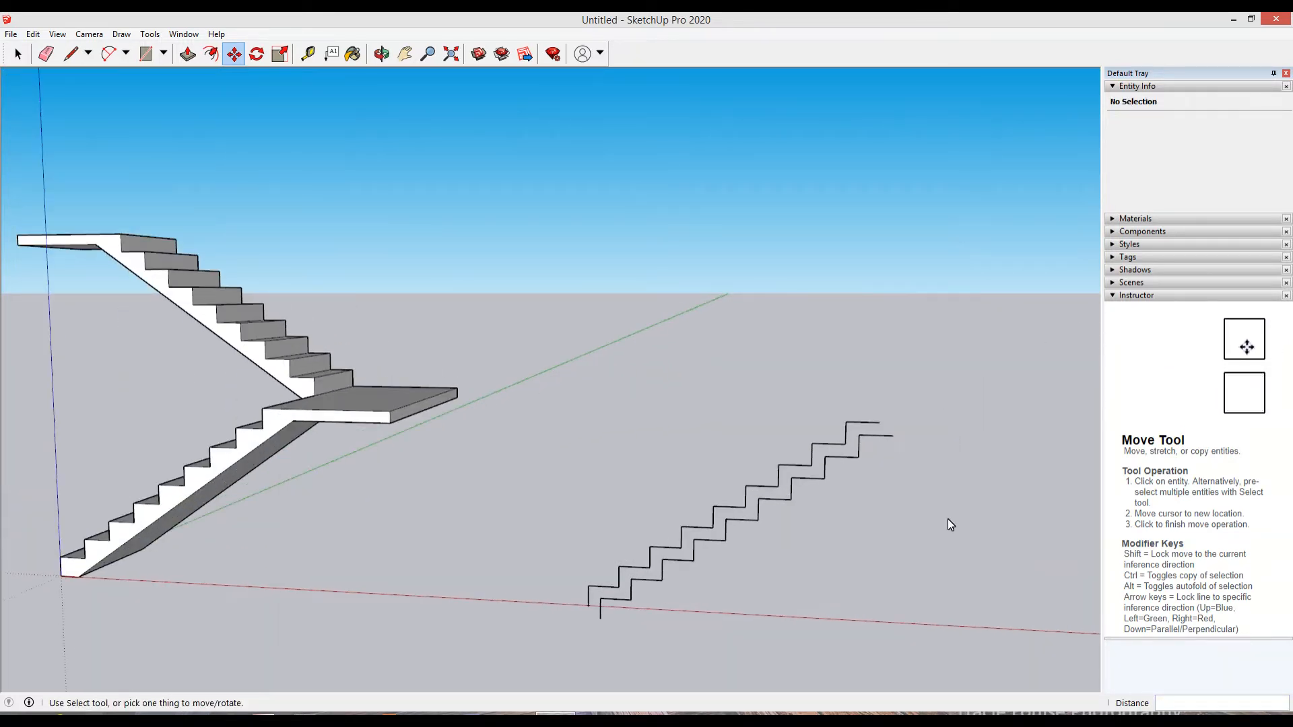
{"action": "key", "text": "l"}
{"action": "left_click", "coordinate": [879, 425]}
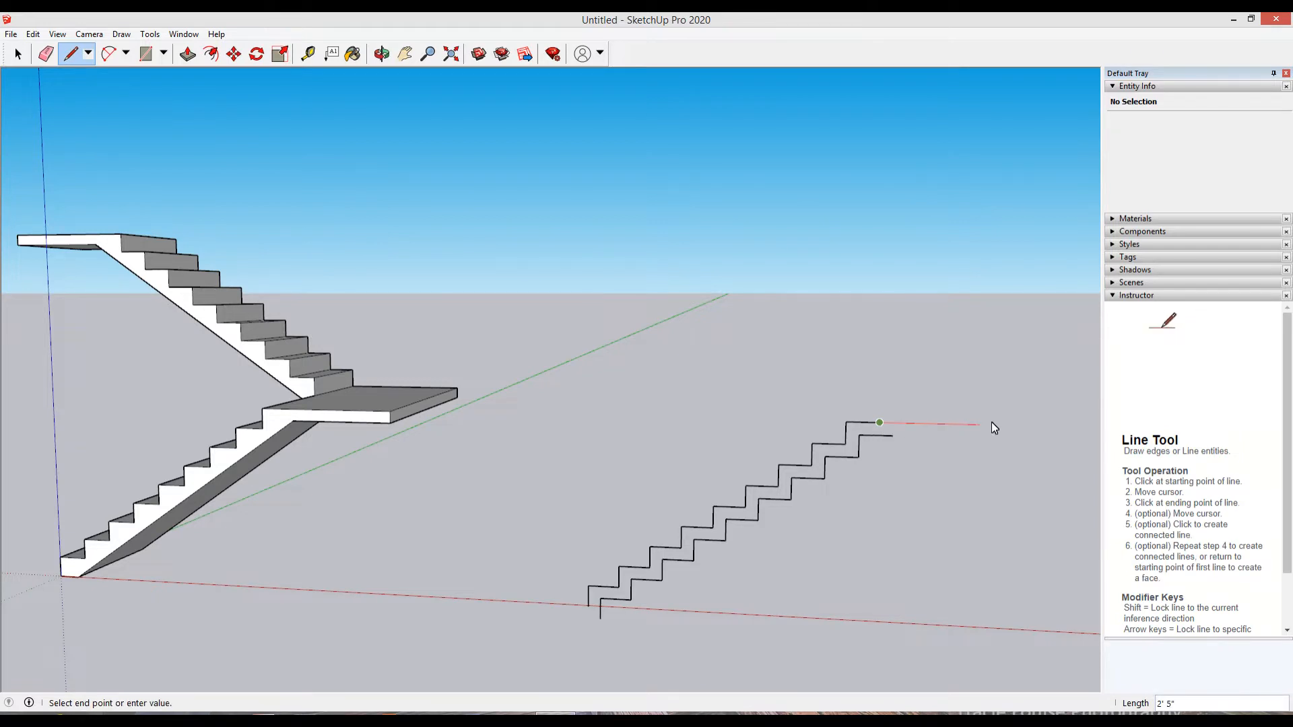
{"action": "left_click", "coordinate": [992, 425]}
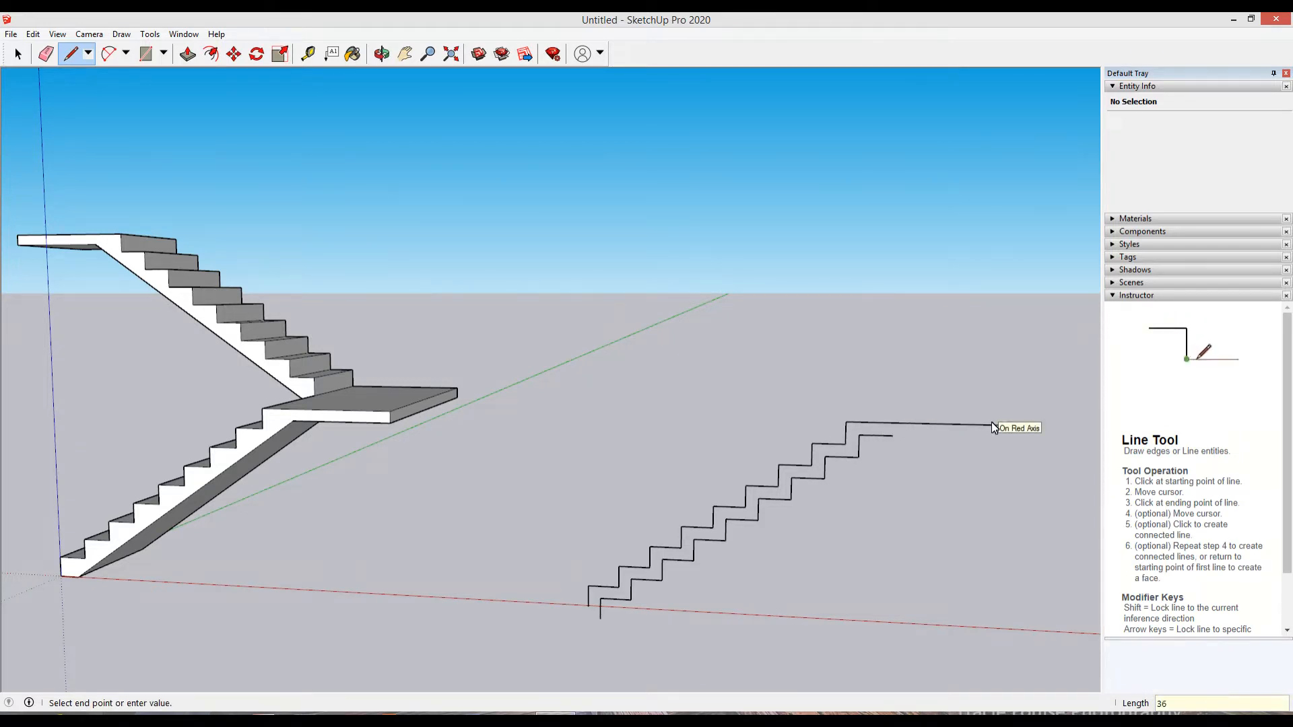
{"action": "type", "text": "4"}
{"action": "key", "text": "Return"}
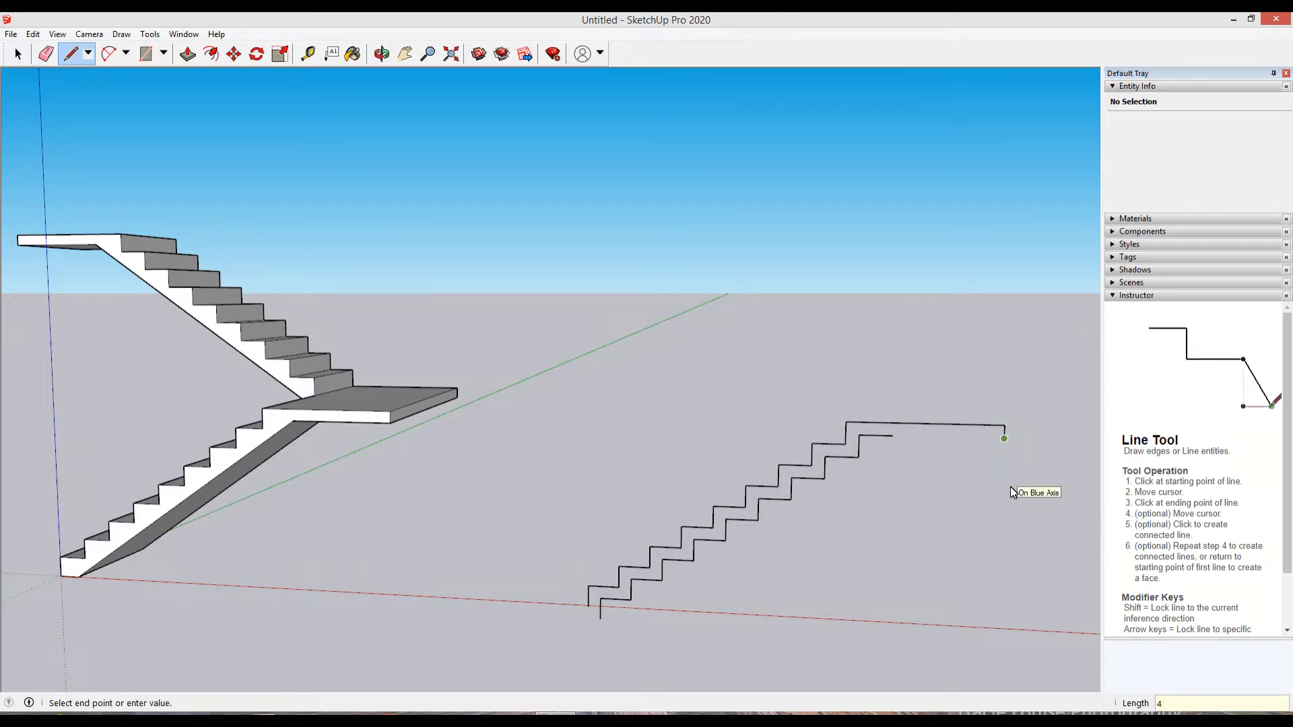
{"action": "left_click", "coordinate": [893, 437]}
{"action": "key", "text": "space"}
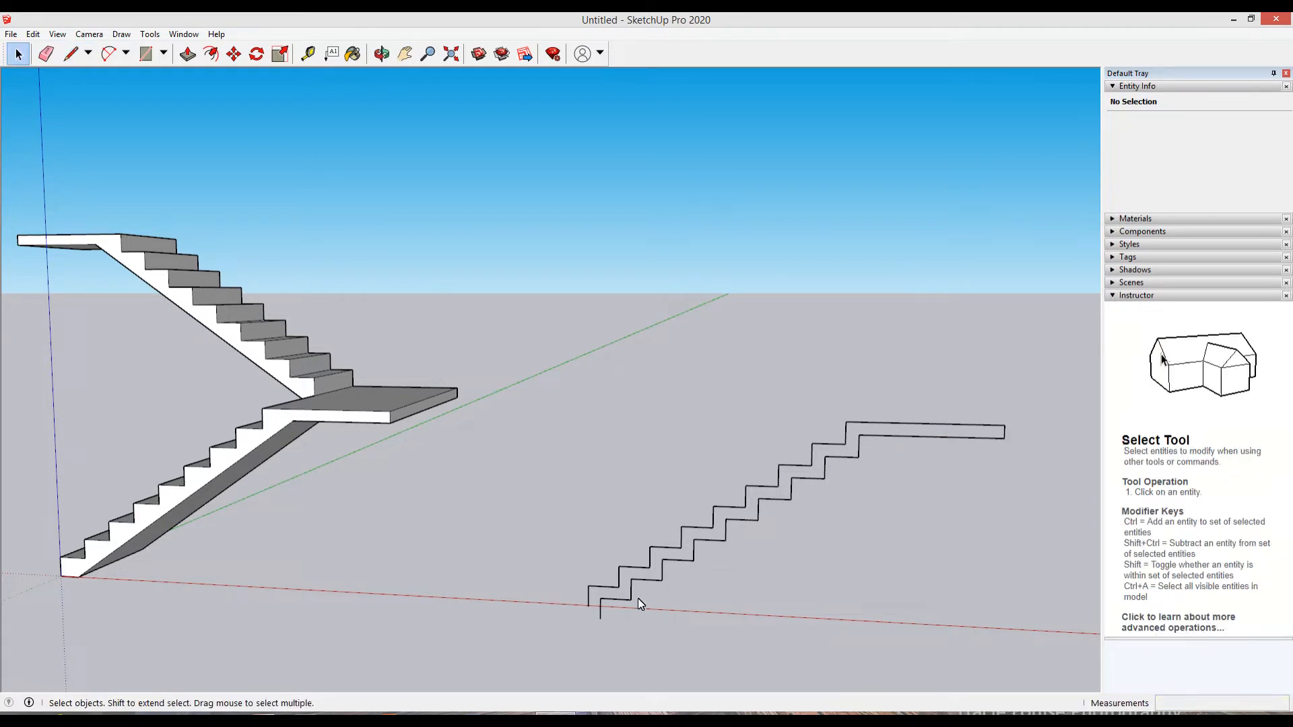
Step: Close the profile's foot with a horizontal line between the two risers and delete the leftover riser piece below it
{"action": "scroll", "coordinate": [593, 623], "scroll_direction": "up", "scroll_amount": 5}
{"action": "middle_click_drag", "start_coordinate": [609, 630], "coordinate": [728, 617]}
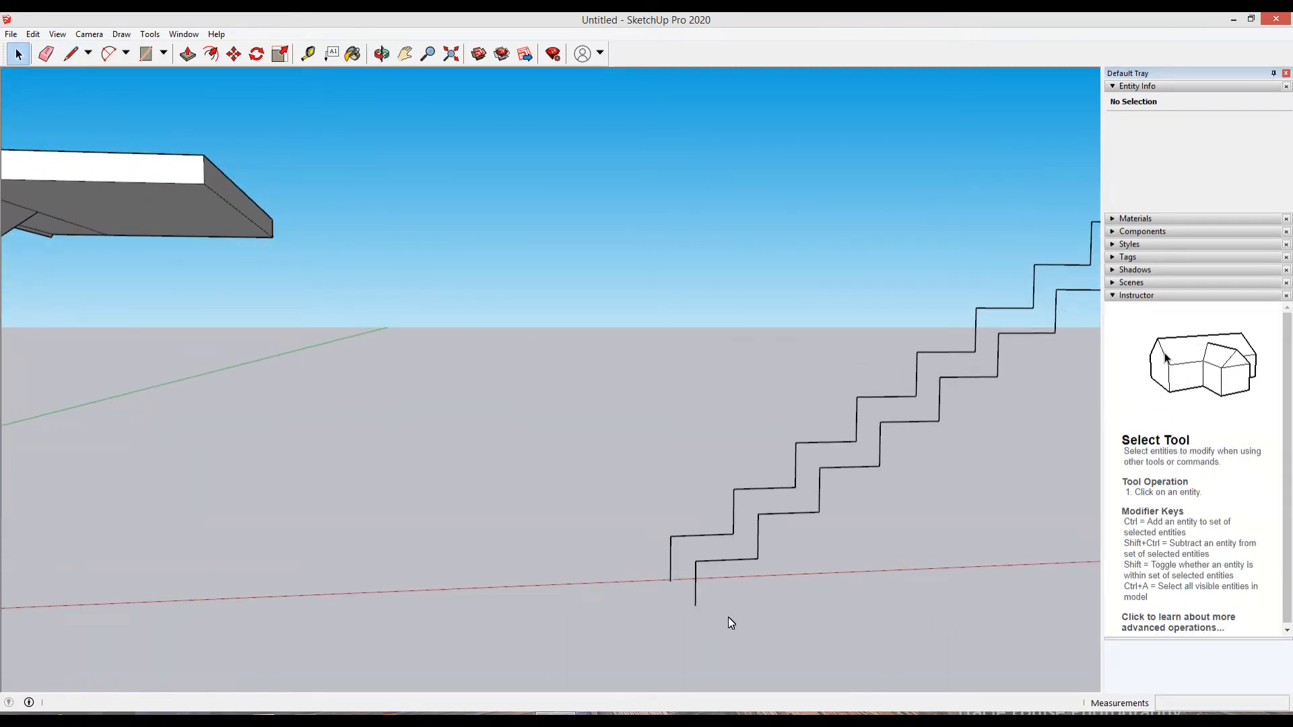
{"action": "key", "text": "l"}
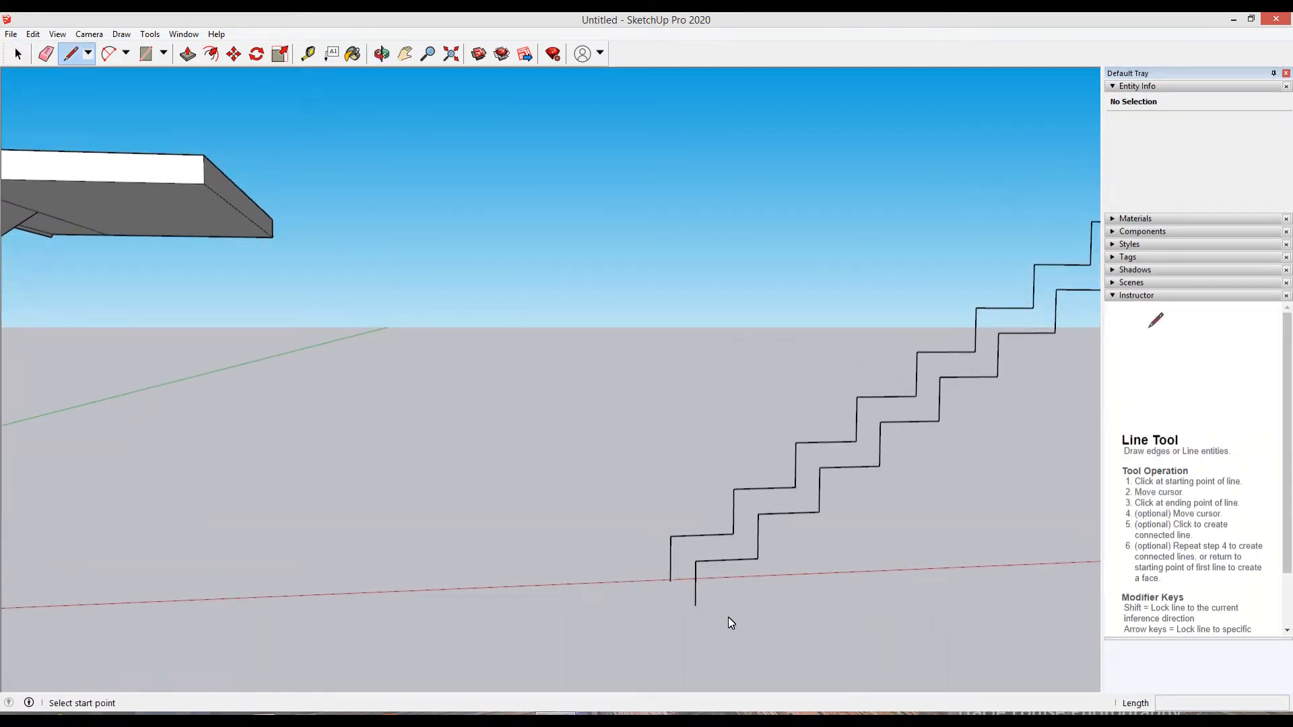
{"action": "left_click", "coordinate": [670, 582]}
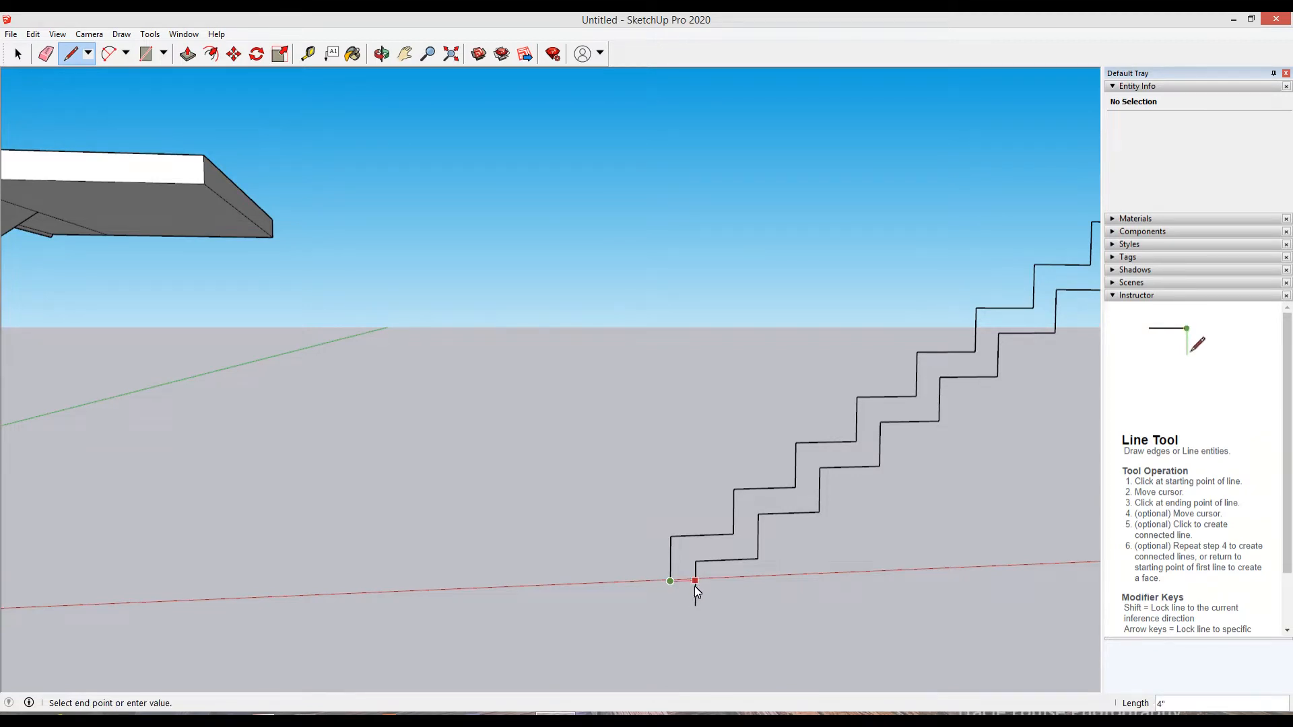
{"action": "scroll", "coordinate": [695, 584], "scroll_direction": "up", "scroll_amount": 2}
{"action": "left_click", "coordinate": [705, 576]}
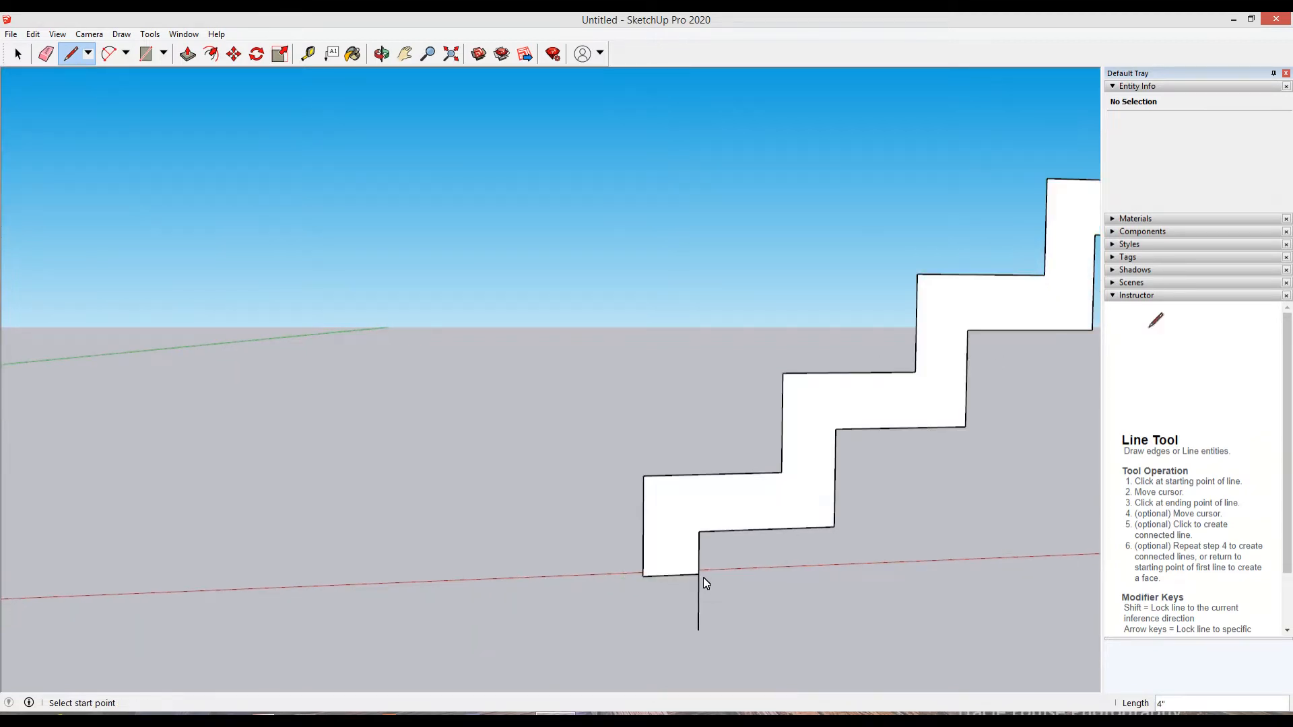
{"action": "key", "text": "space"}
{"action": "left_click", "coordinate": [698, 595]}
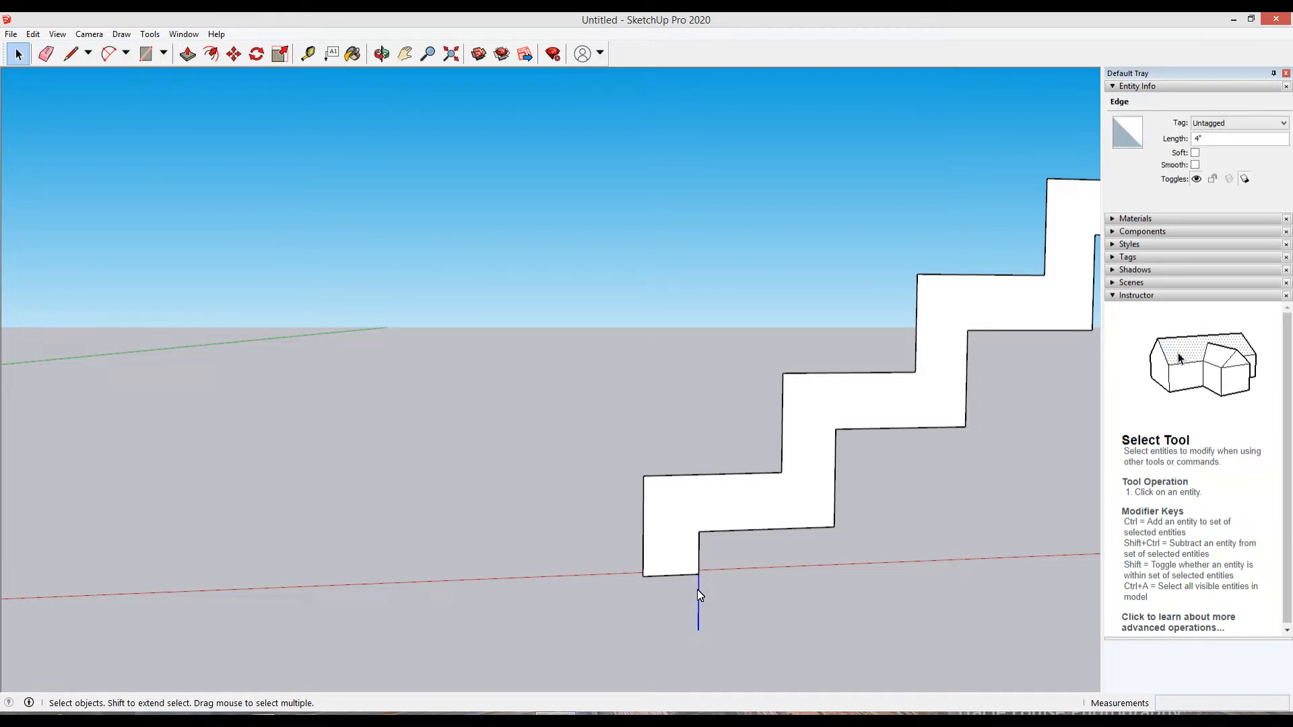
{"action": "key", "text": "Delete"}
Step: Push/Pull the closed profile into a solid flight with landing and delete the seam edge across the landing's top
{"action": "scroll", "coordinate": [771, 608], "scroll_direction": "down", "scroll_amount": 3}
{"action": "scroll", "coordinate": [581, 598], "scroll_direction": "down", "scroll_amount": 1}
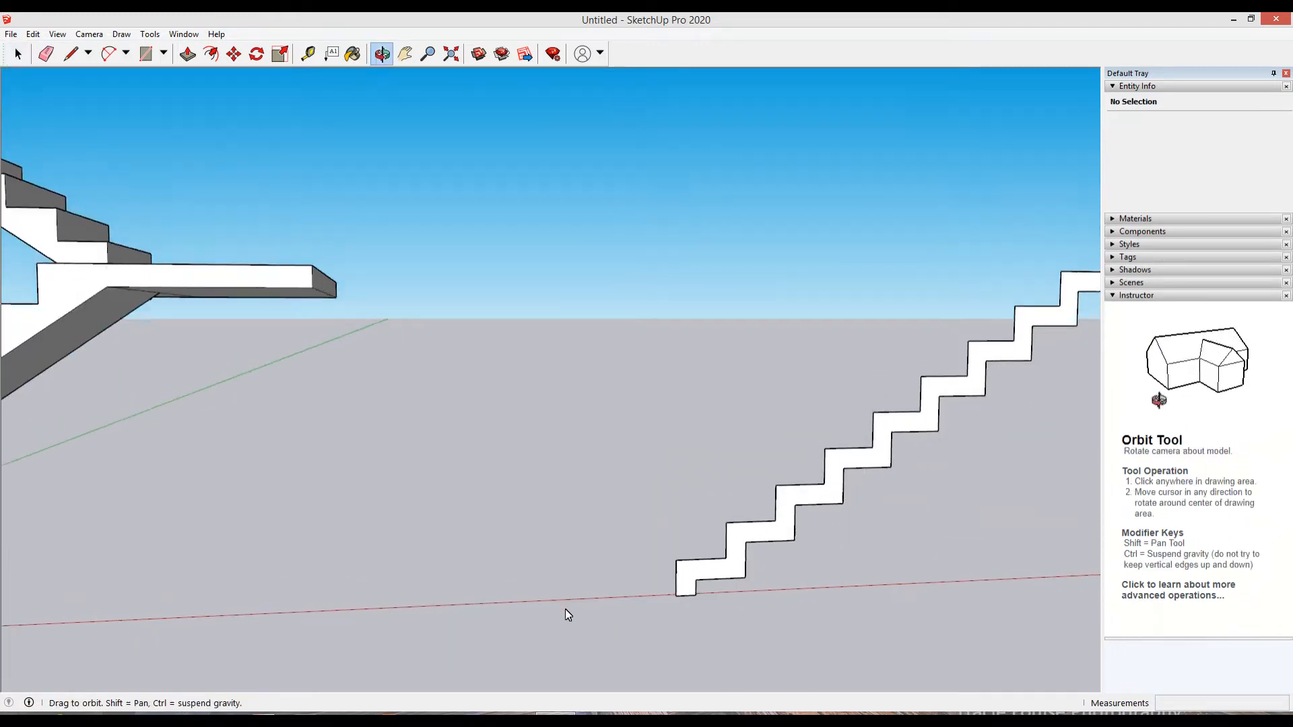
{"action": "middle_click_drag", "start_coordinate": [564, 609], "coordinate": [227, 626]}
{"action": "scroll", "coordinate": [226, 626], "scroll_direction": "down", "scroll_amount": 3}
{"action": "middle_click_drag", "start_coordinate": [508, 621], "coordinate": [90, 701]}
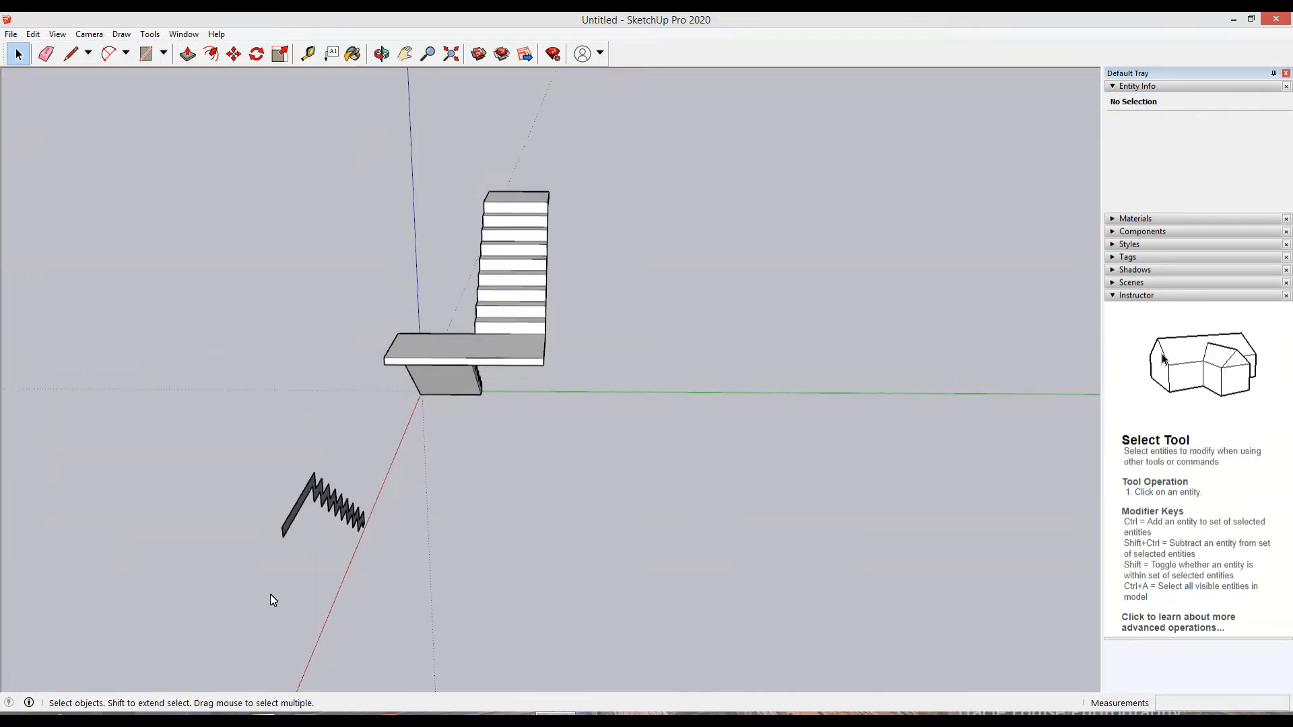
{"action": "middle_click_drag", "start_coordinate": [271, 598], "coordinate": [277, 536]}
{"action": "scroll", "coordinate": [277, 537], "scroll_direction": "up", "scroll_amount": 3}
{"action": "key", "text": "p"}
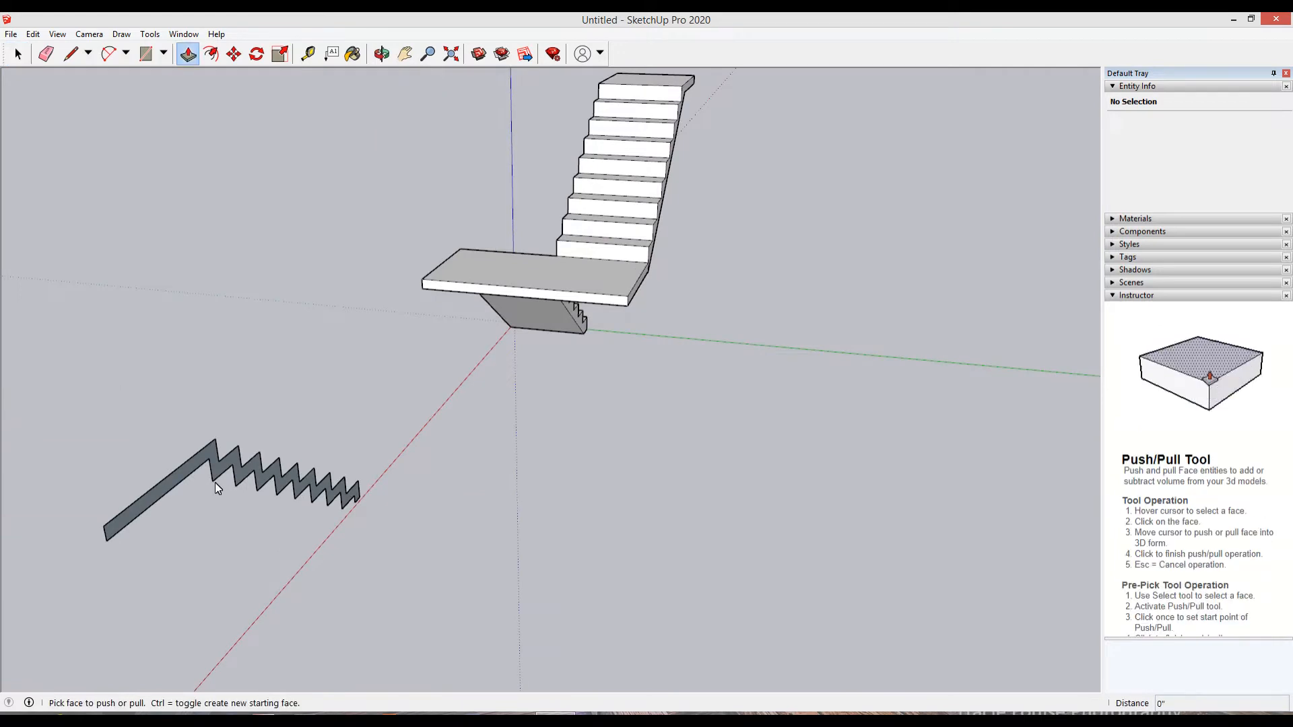
{"action": "left_click", "coordinate": [195, 462]}
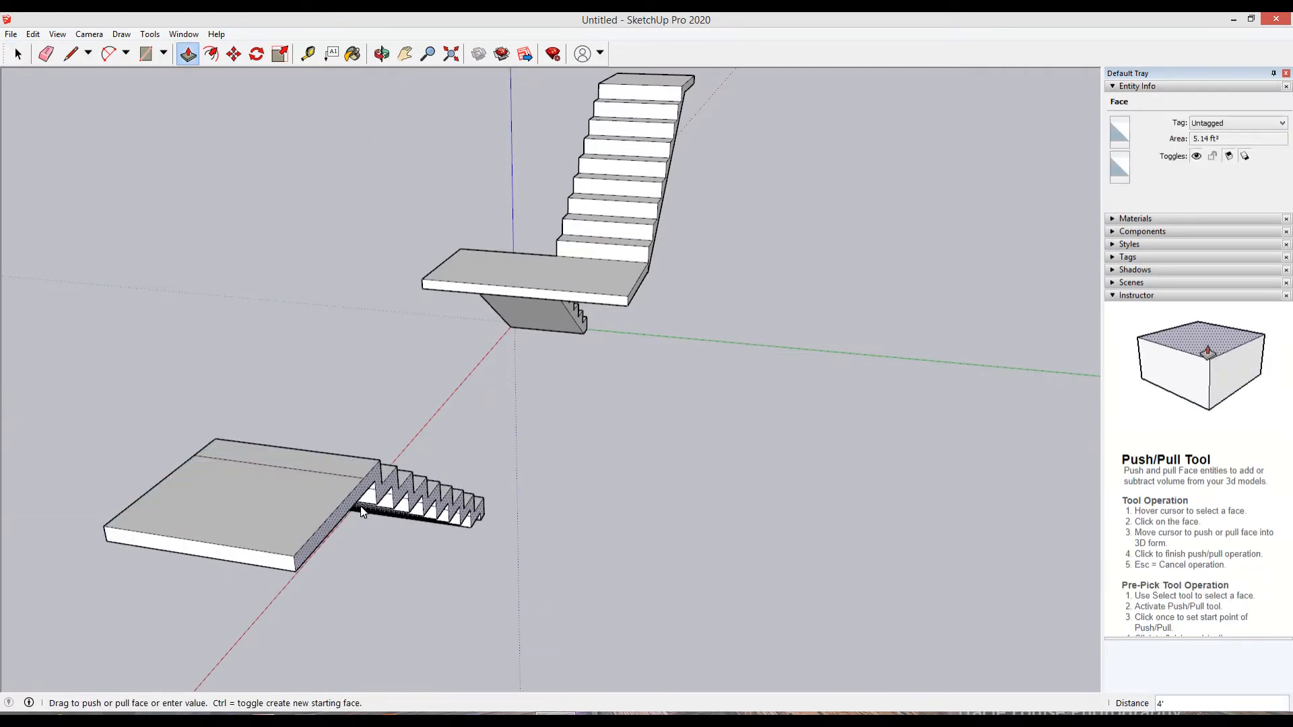
{"action": "left_click", "coordinate": [352, 510]}
{"action": "key", "text": "space"}
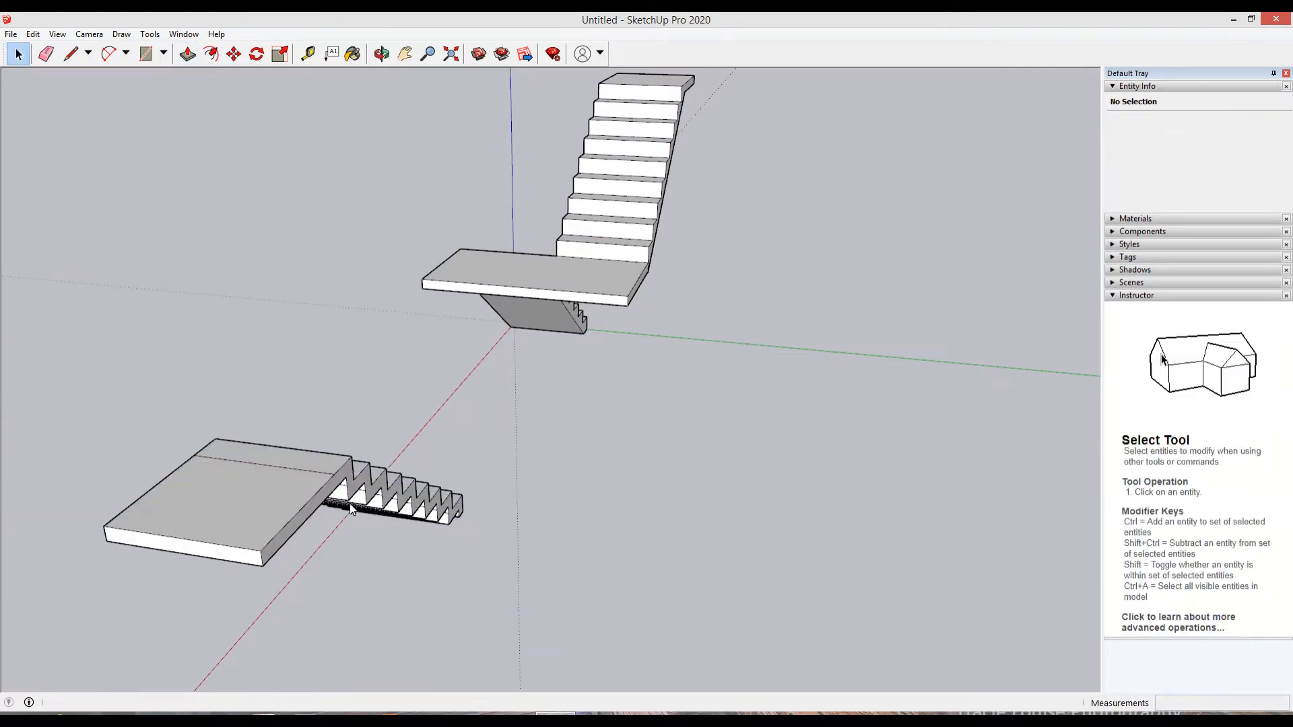
{"action": "left_click", "coordinate": [318, 470]}
{"action": "key", "text": "Delete"}
Step: Draw a 4-inch line across the flight's side face from the landing's inner bottom corner to the top riser, separating the landing edge
{"action": "middle_click_drag", "start_coordinate": [400, 551], "coordinate": [182, 540]}
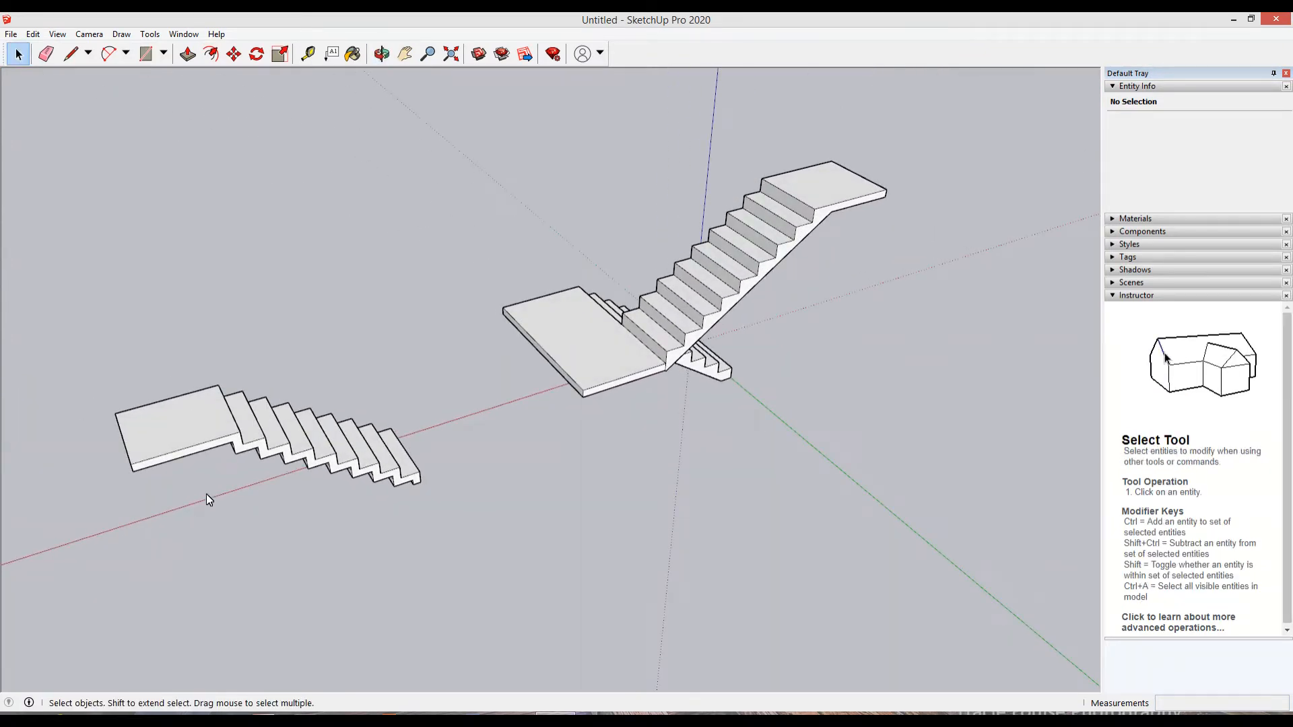
{"action": "middle_click_drag", "start_coordinate": [206, 494], "coordinate": [140, 410]}
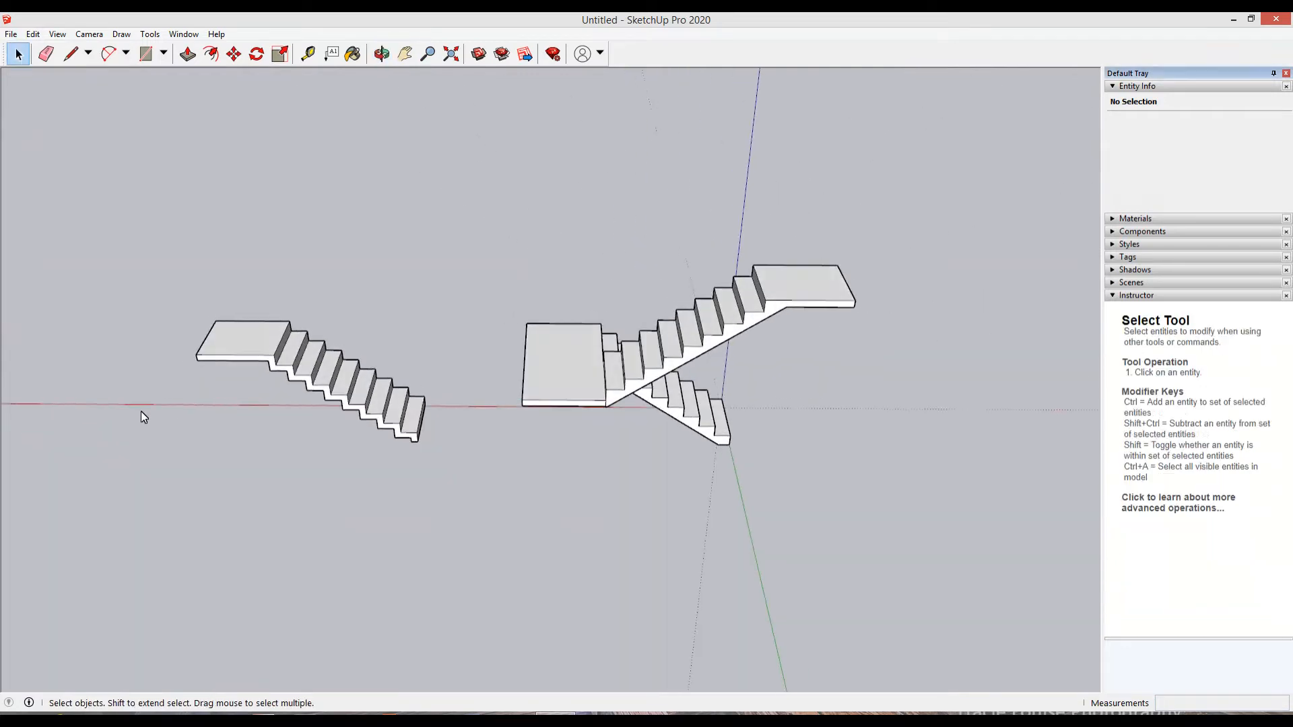
{"action": "scroll", "coordinate": [140, 411], "scroll_direction": "up", "scroll_amount": 8}
{"action": "scroll", "coordinate": [392, 401], "scroll_direction": "down", "scroll_amount": 5}
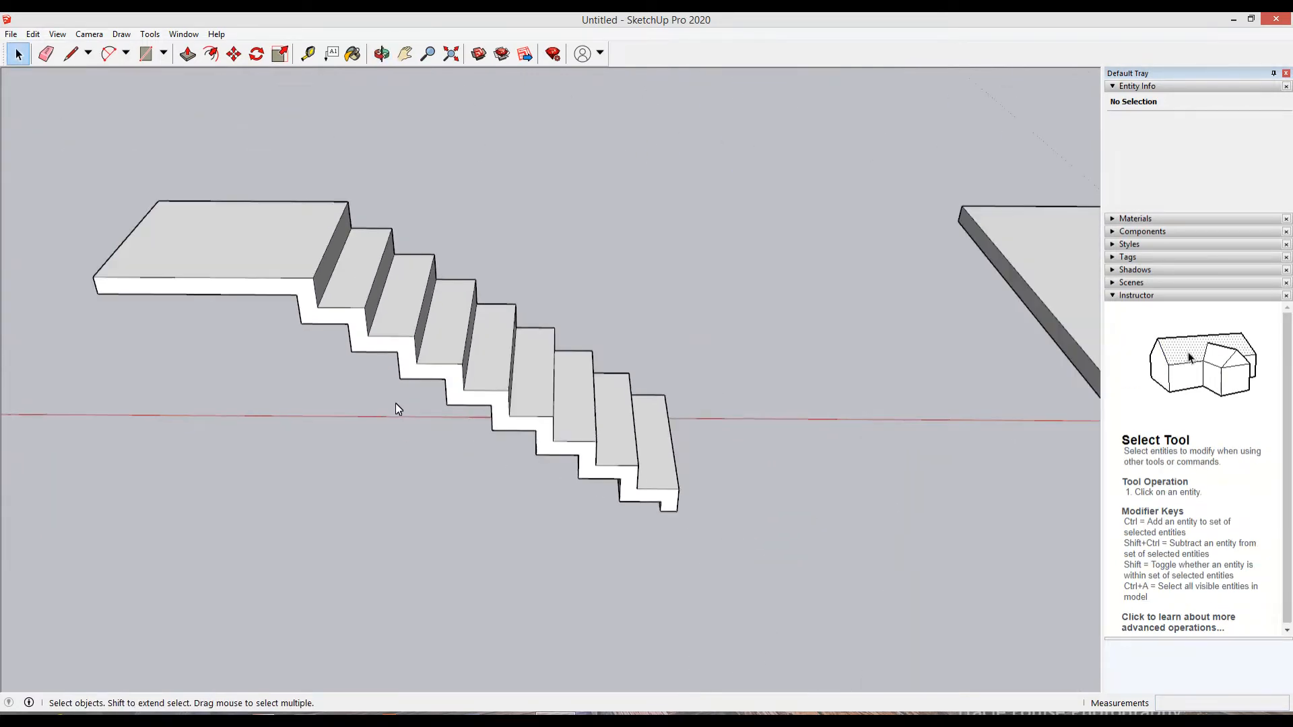
{"action": "middle_click_drag", "start_coordinate": [340, 287], "coordinate": [475, 312]}
{"action": "scroll", "coordinate": [355, 310], "scroll_direction": "up", "scroll_amount": 6}
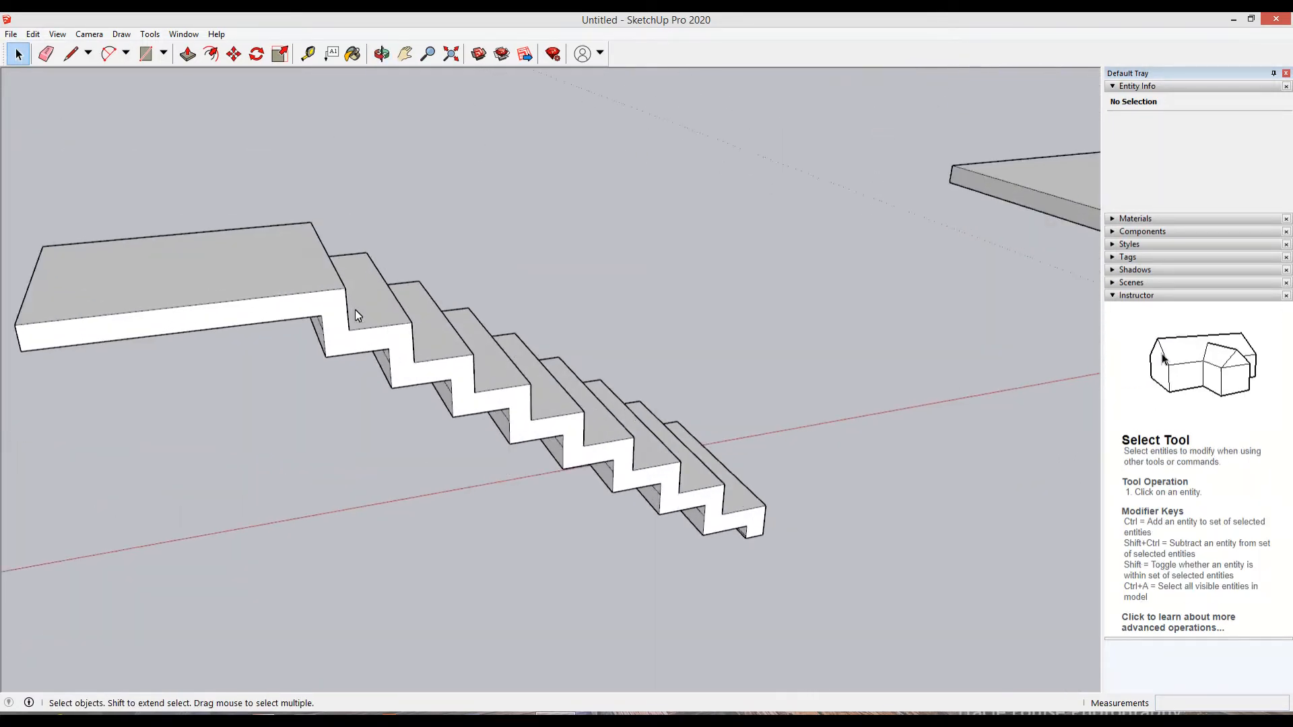
{"action": "middle_click_drag", "start_coordinate": [338, 323], "coordinate": [296, 439]}
{"action": "key", "text": "l"}
{"action": "scroll", "coordinate": [332, 385], "scroll_direction": "up", "scroll_amount": 2}
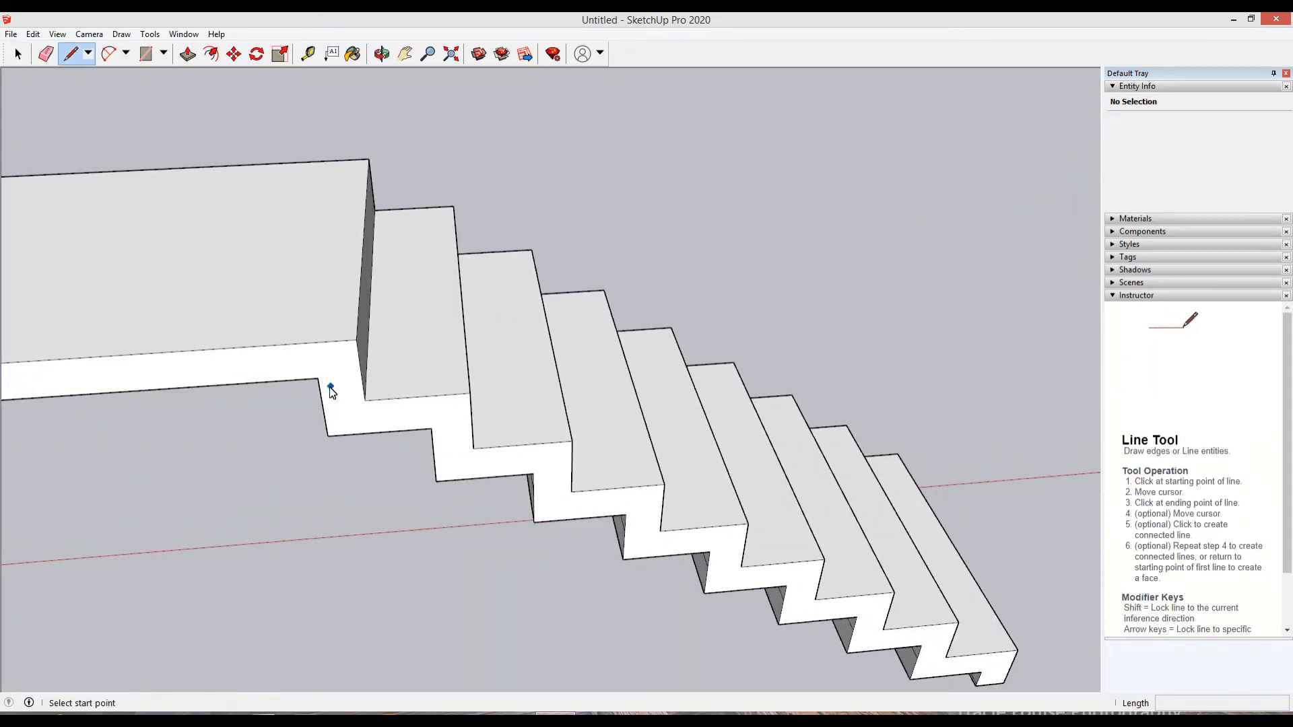
{"action": "left_click", "coordinate": [317, 379]}
{"action": "left_click", "coordinate": [360, 375]}
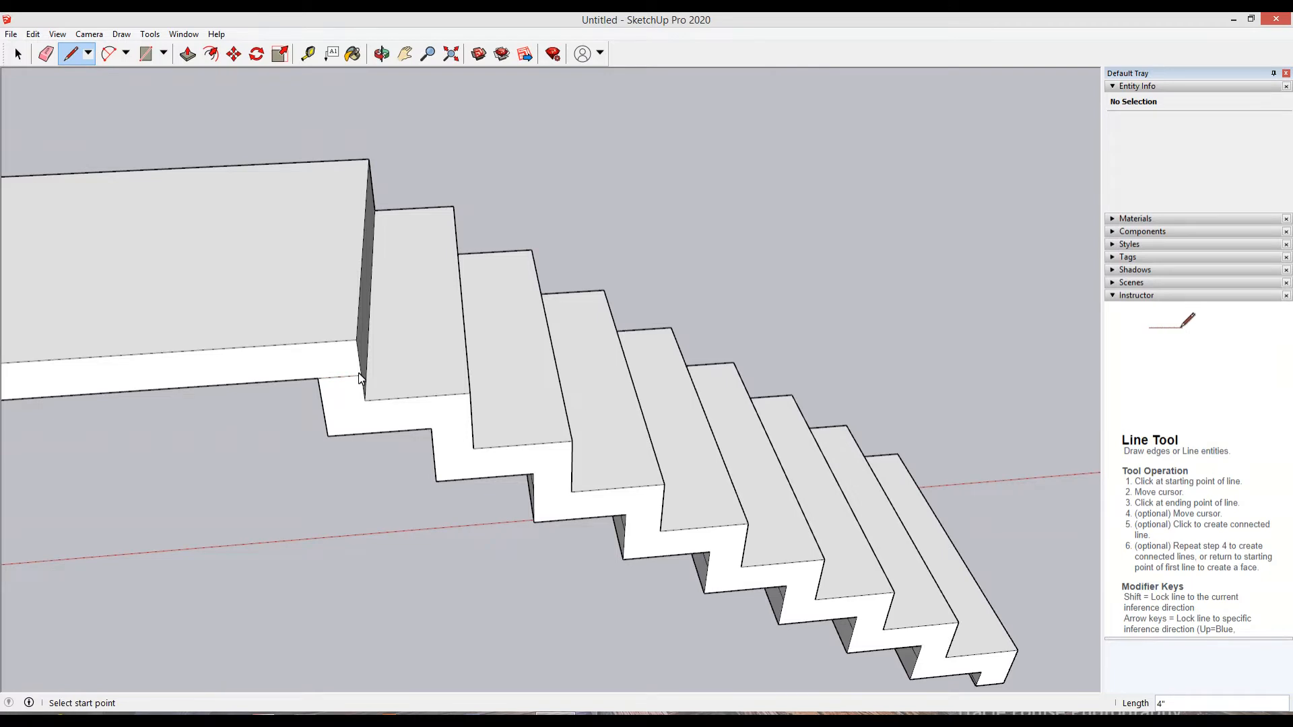
Step: Push/Pull the landing's side face outward by 3' 8" to widen the landing beside the flight
{"action": "key", "text": "p"}
{"action": "scroll", "coordinate": [358, 393], "scroll_direction": "down", "scroll_amount": 2}
{"action": "scroll", "coordinate": [358, 393], "scroll_direction": "down", "scroll_amount": 1}
{"action": "left_click", "coordinate": [358, 393]}
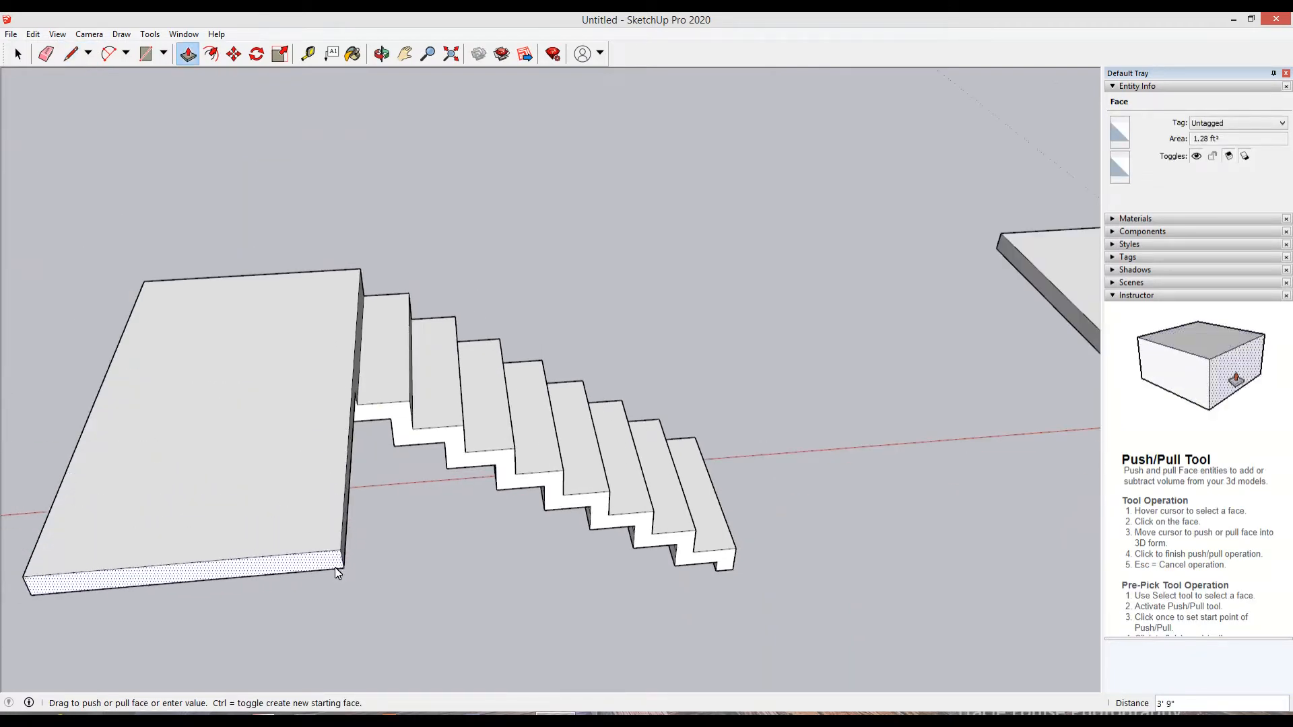
{"action": "type", "text": "4"}
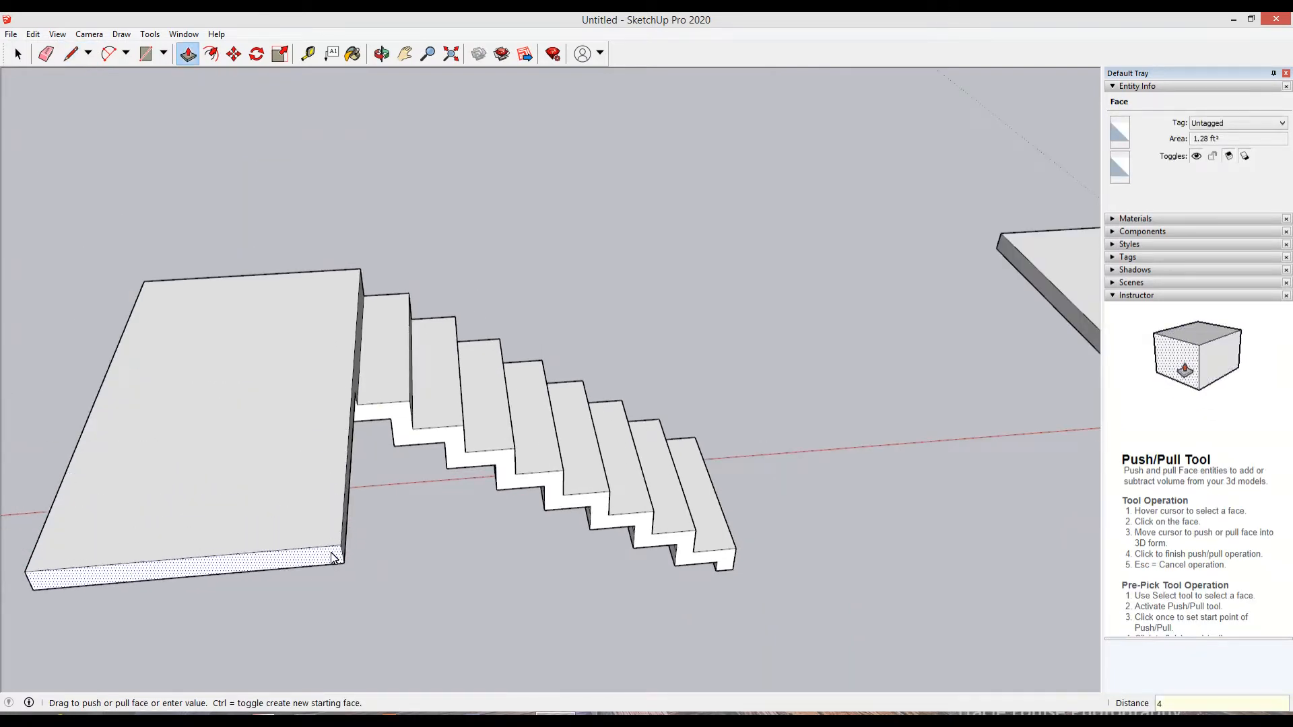
Step: Draw a 7-inch vertical riser up from the widened landing's outer corner and a tread line along the red axis from its upper end
{"action": "mouse_move", "coordinate": [513, 604]}
{"action": "middle_mouse_down"}
{"action": "mouse_move", "coordinate": [232, 422]}
{"action": "mouse_move", "coordinate": [489, 431]}
{"action": "mouse_move", "coordinate": [491, 523]}
{"action": "mouse_move", "coordinate": [535, 592]}
{"action": "middle_mouse_up"}
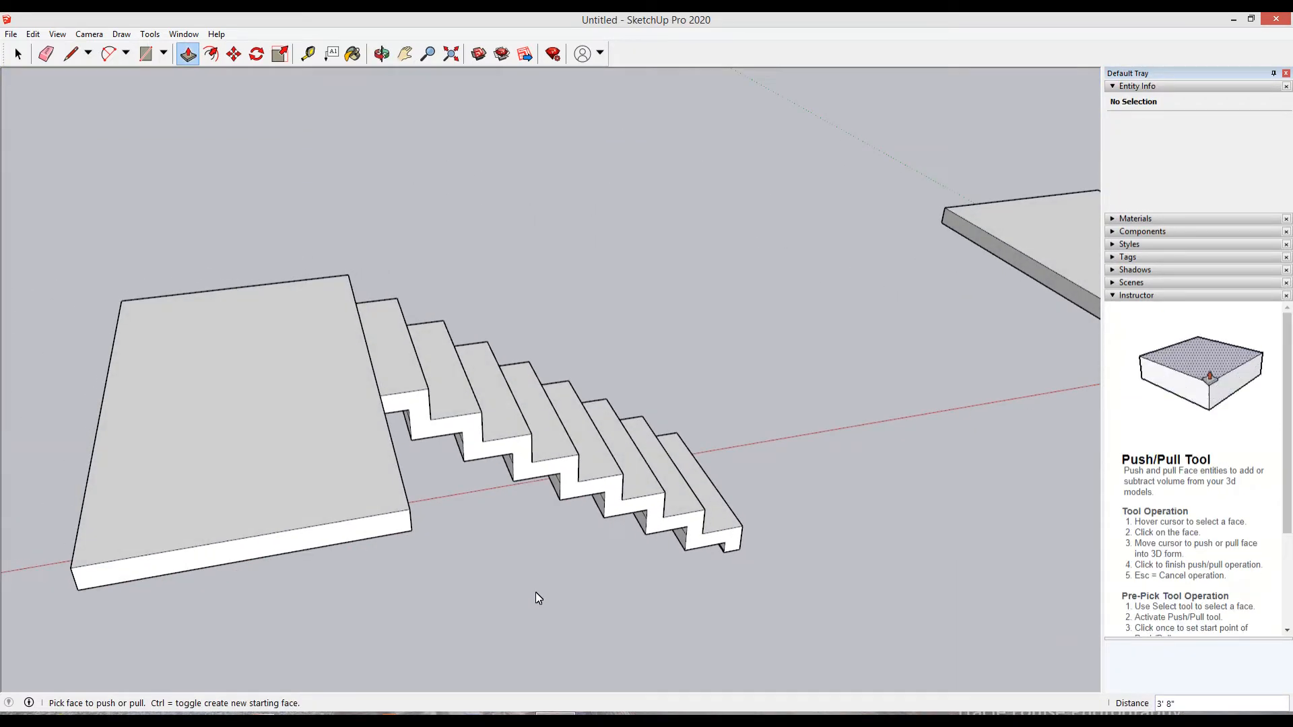
{"action": "key", "text": "l"}
{"action": "left_click", "coordinate": [409, 509]}
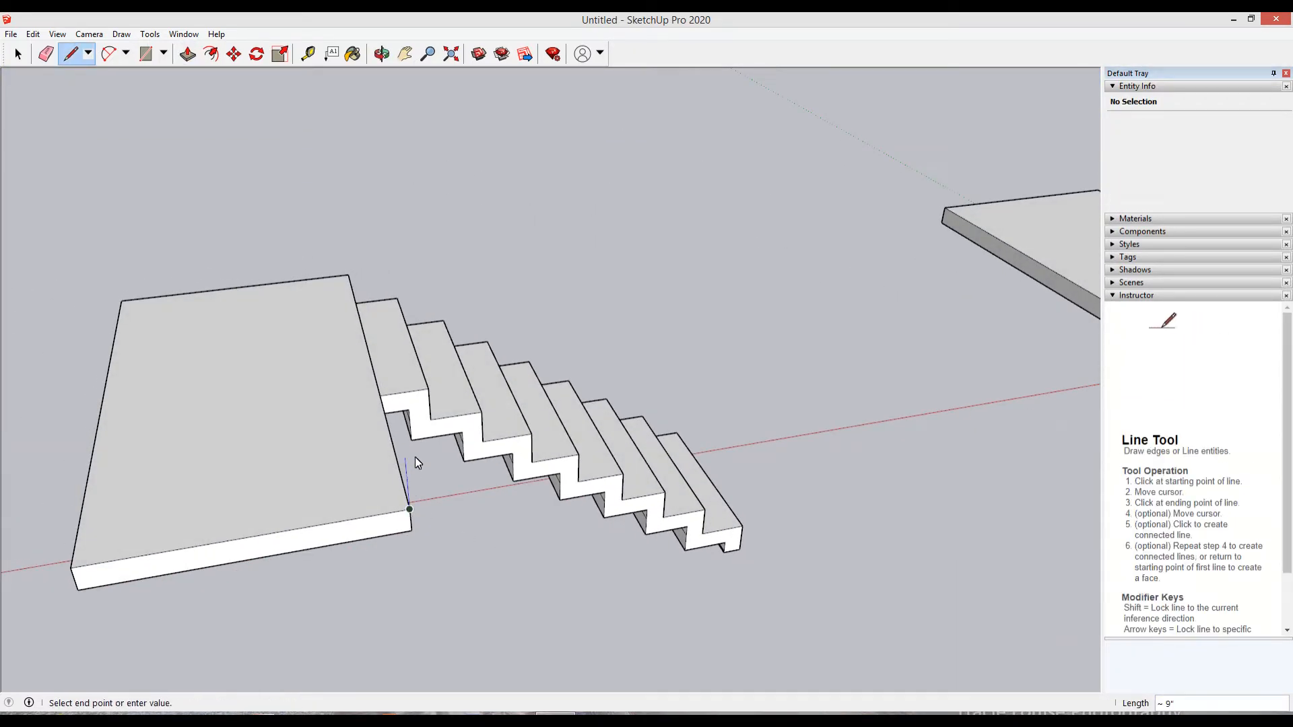
{"action": "type", "text": "7"}
{"action": "key", "text": "Return"}
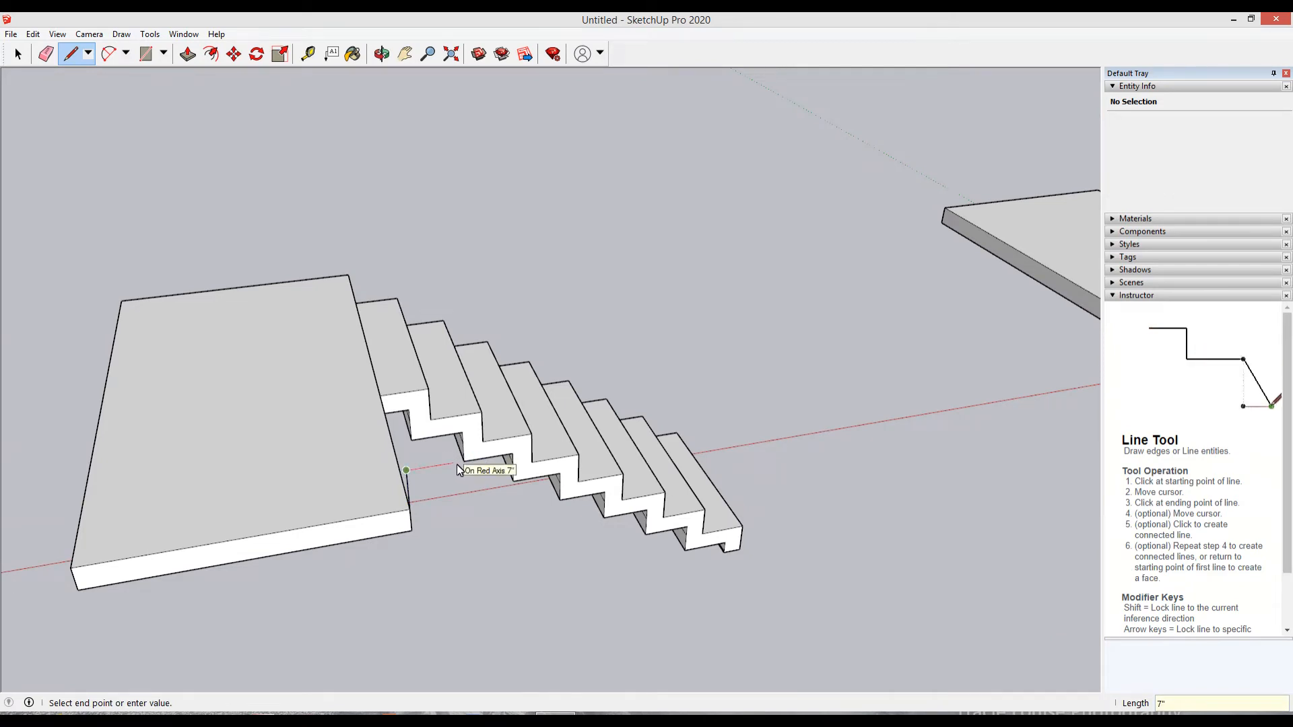
{"action": "left_click", "coordinate": [465, 460]}
{"action": "middle_click_drag", "start_coordinate": [464, 459], "coordinate": [425, 319]}
{"action": "key", "text": "Escape"}
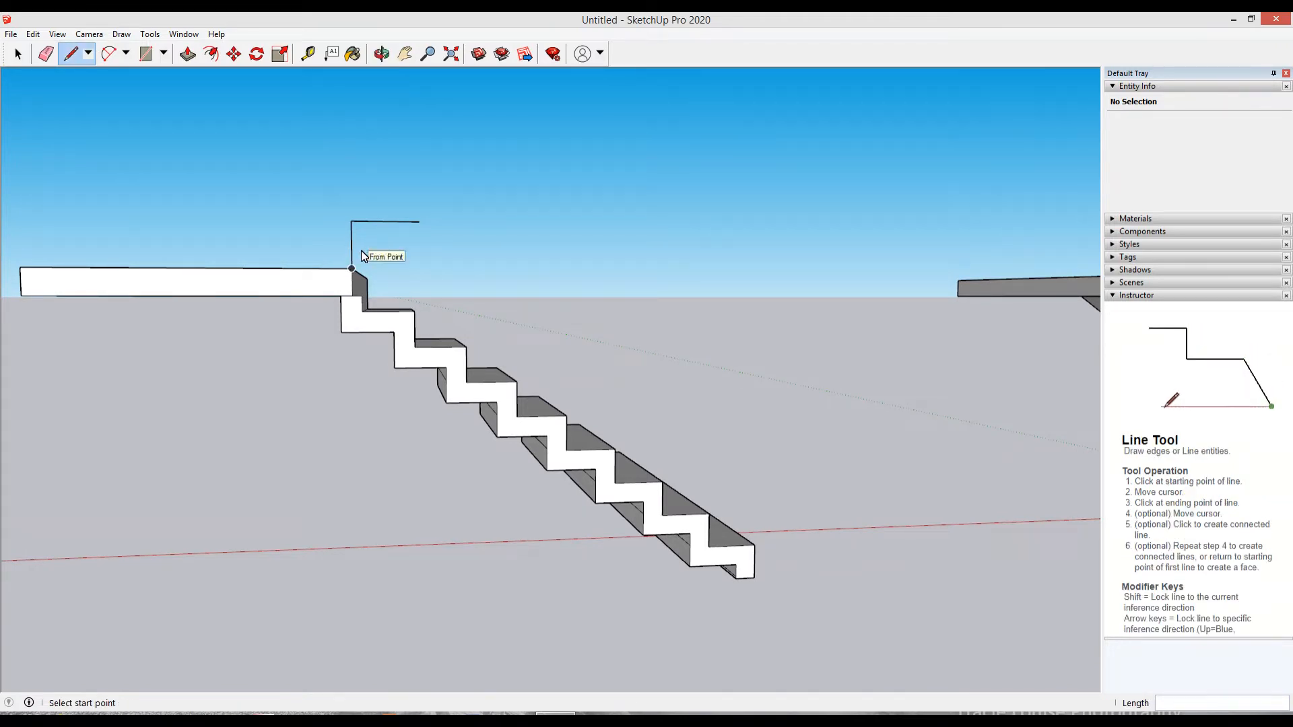
Step: Draw the second flight's underside from the landing's lower corner: 4 inches along the red axis, a 7-inch riser, and a 10-inch tread line
{"action": "key", "text": "t"}
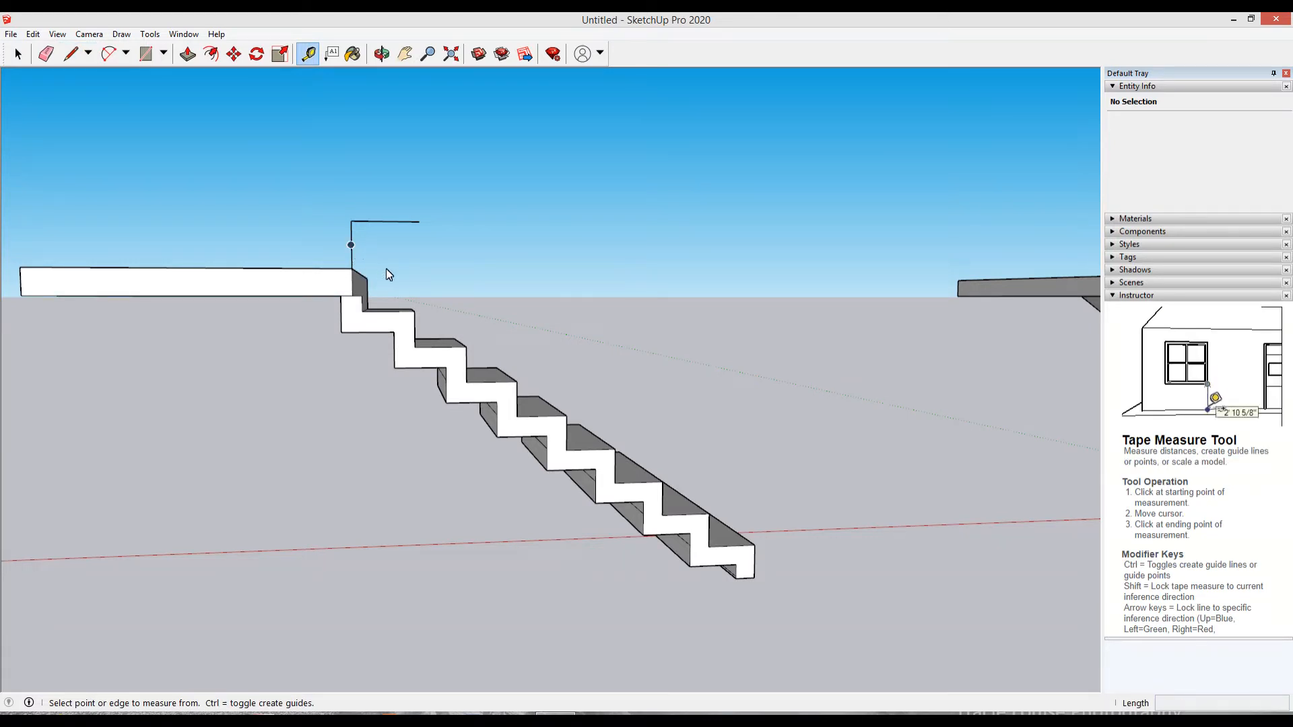
{"action": "key", "text": "l"}
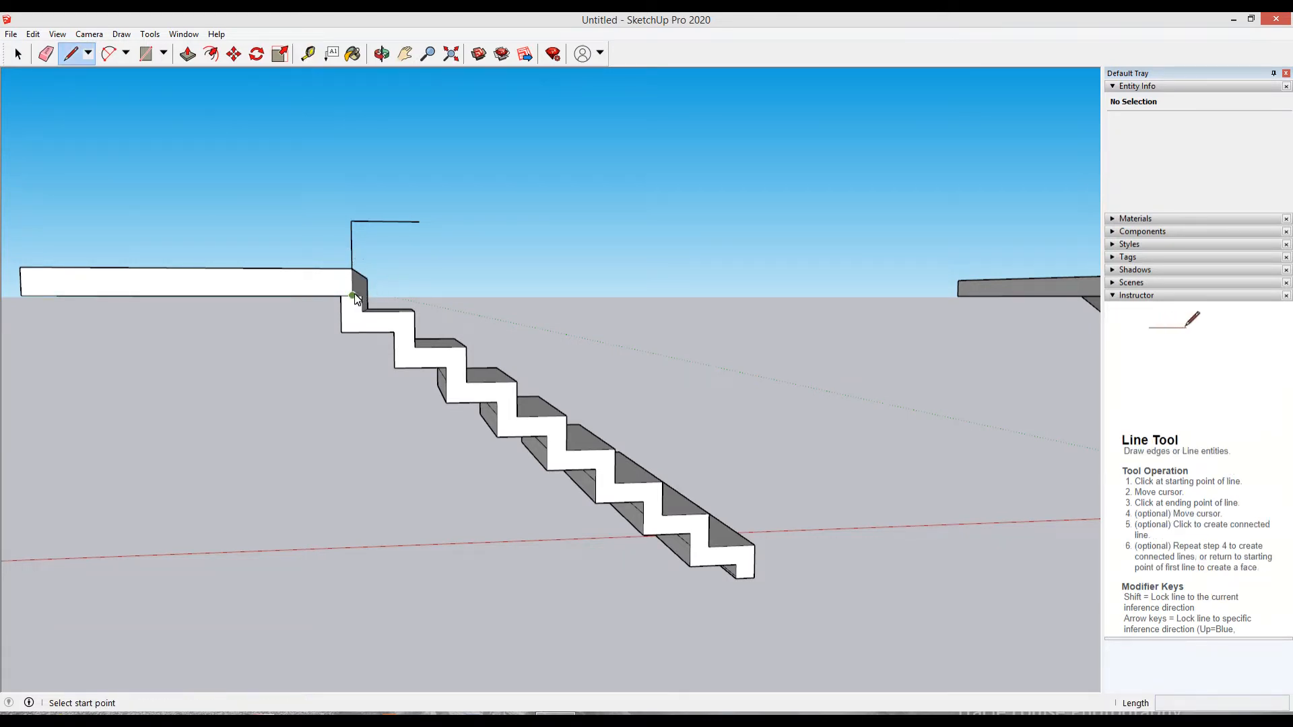
{"action": "left_click", "coordinate": [353, 295]}
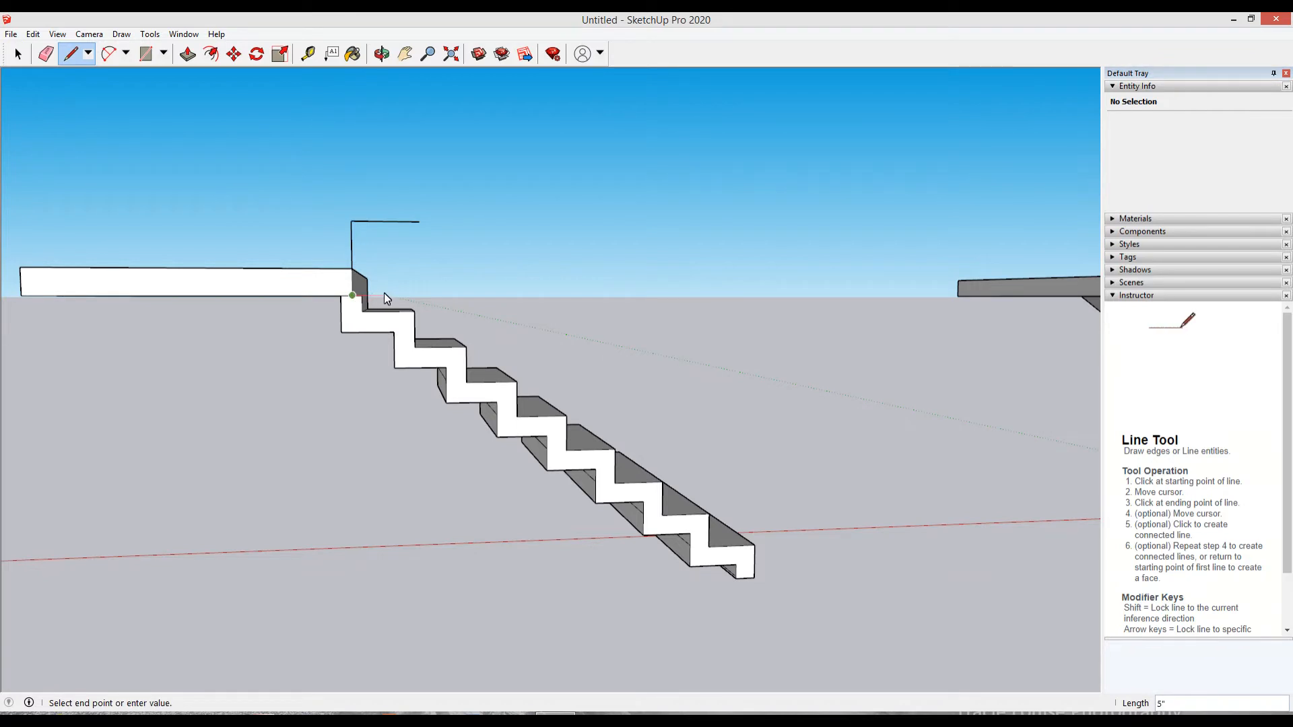
{"action": "type", "text": "4"}
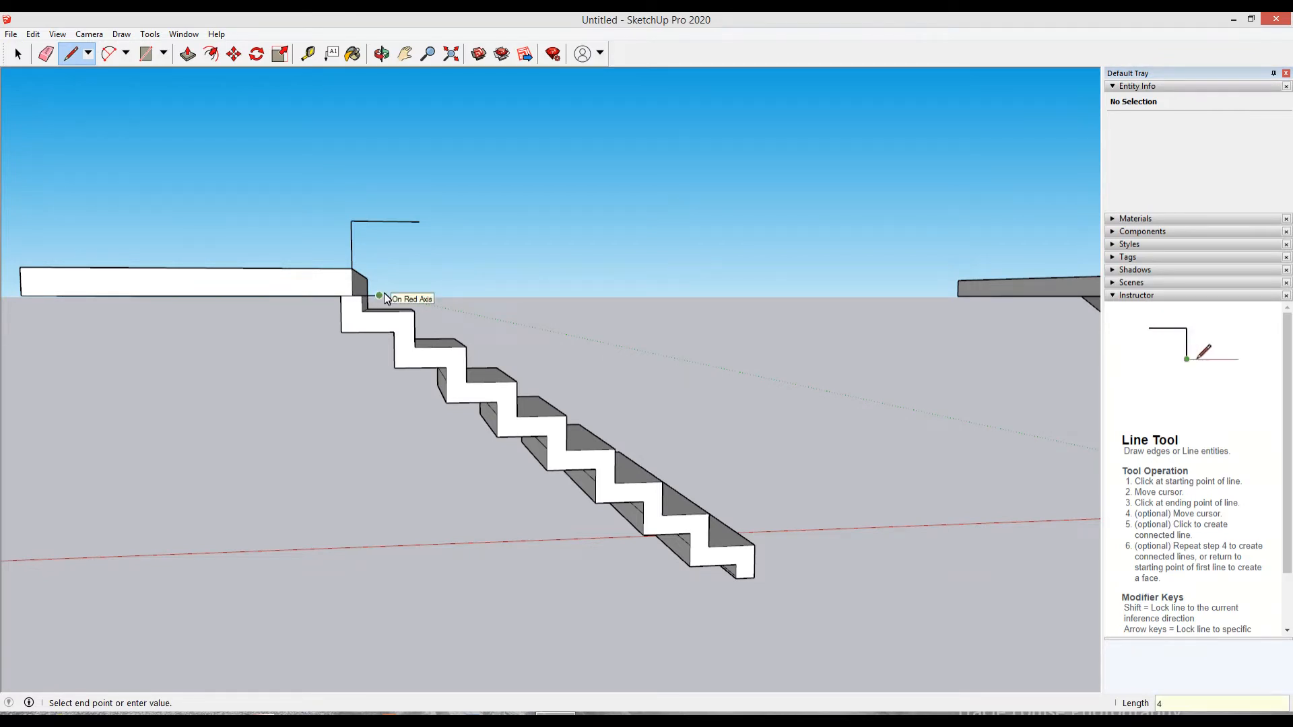
{"action": "key", "text": "Return"}
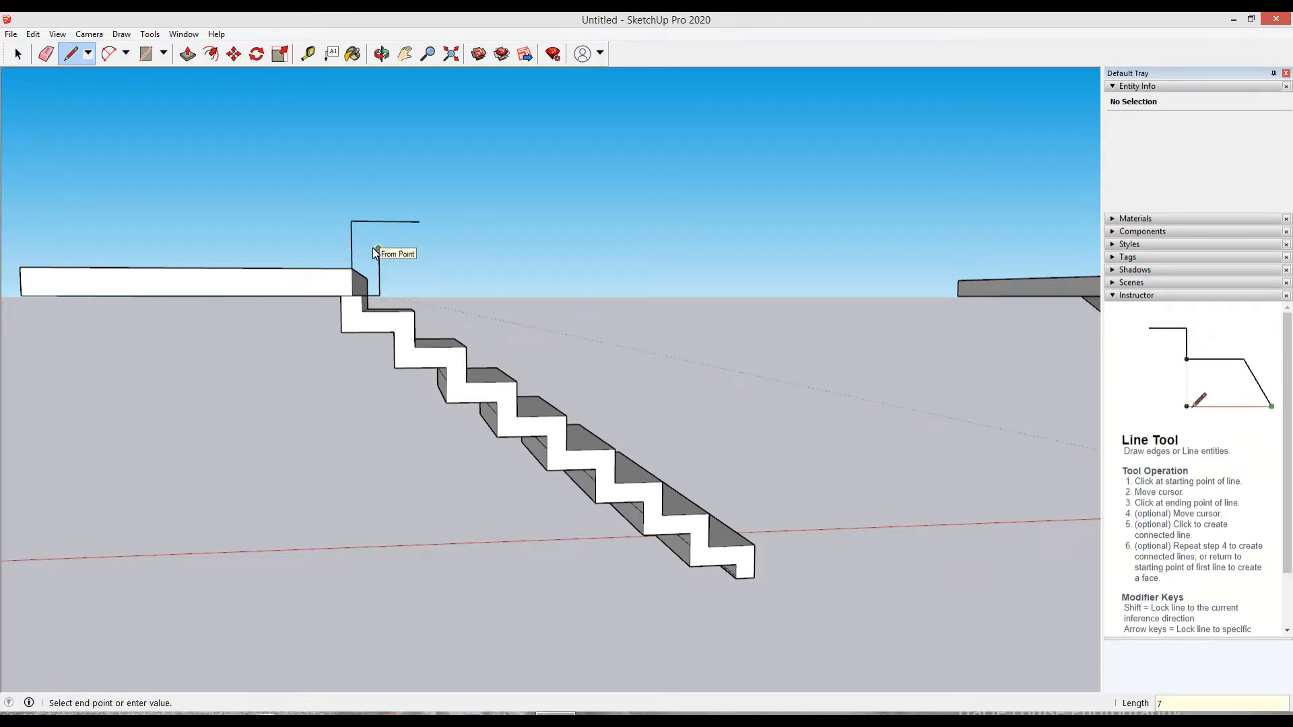
{"action": "left_click", "coordinate": [374, 248]}
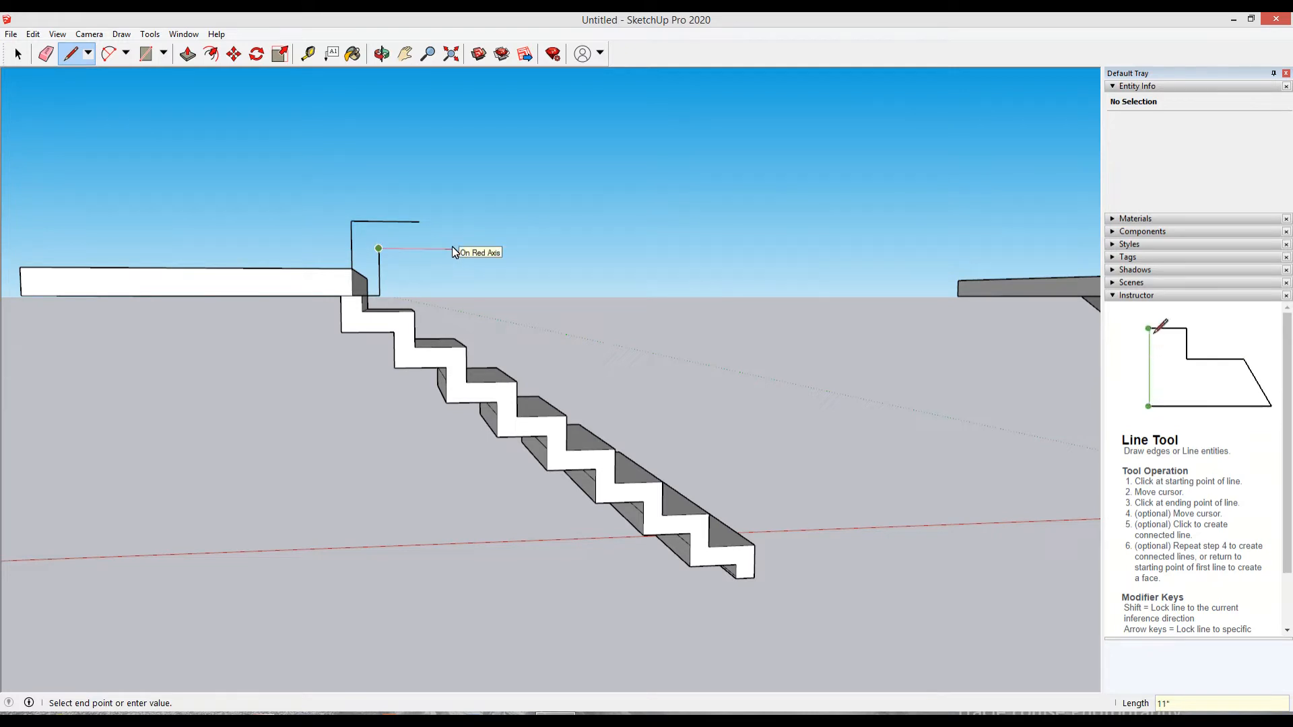
{"action": "type", "text": "10"}
{"action": "key", "text": "Return"}
{"action": "key", "text": "space"}
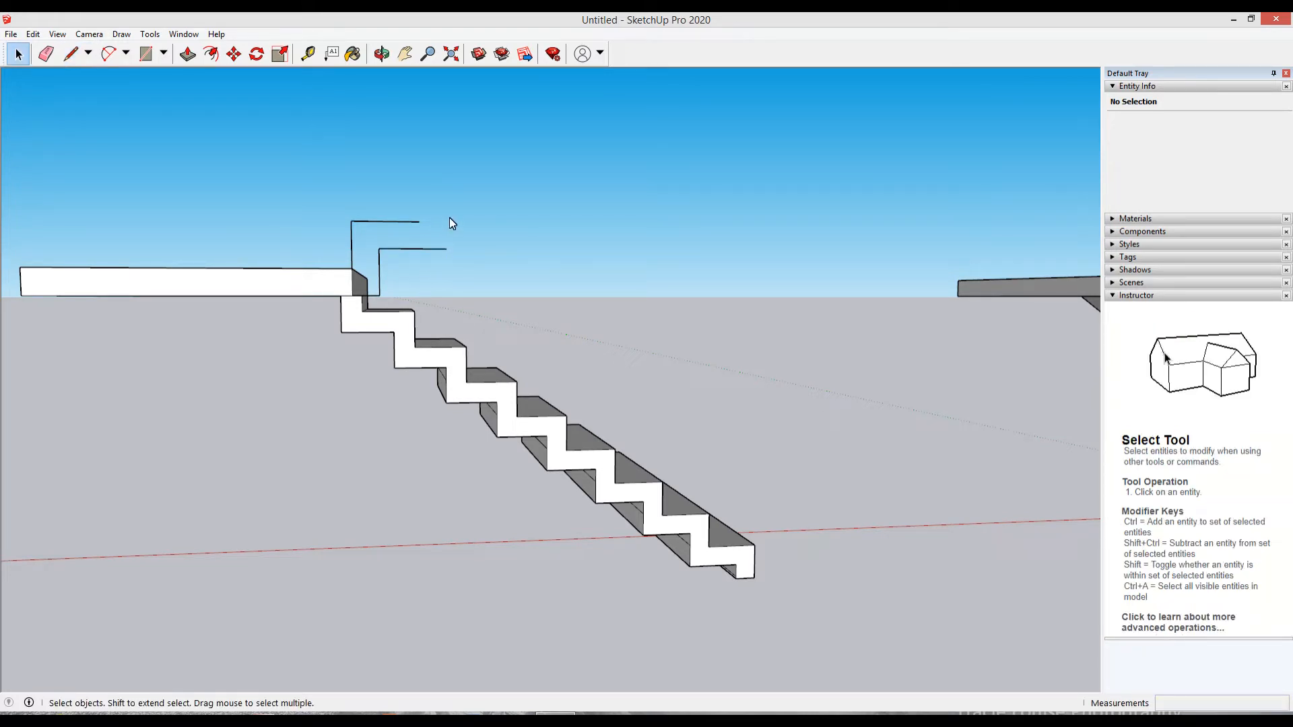
Step: Copy both riser-and-tread outlines from the lower riser's base to its tread's end, and array the copy 8x
{"action": "left_click_drag", "start_coordinate": [446, 204], "coordinate": [374, 268]}
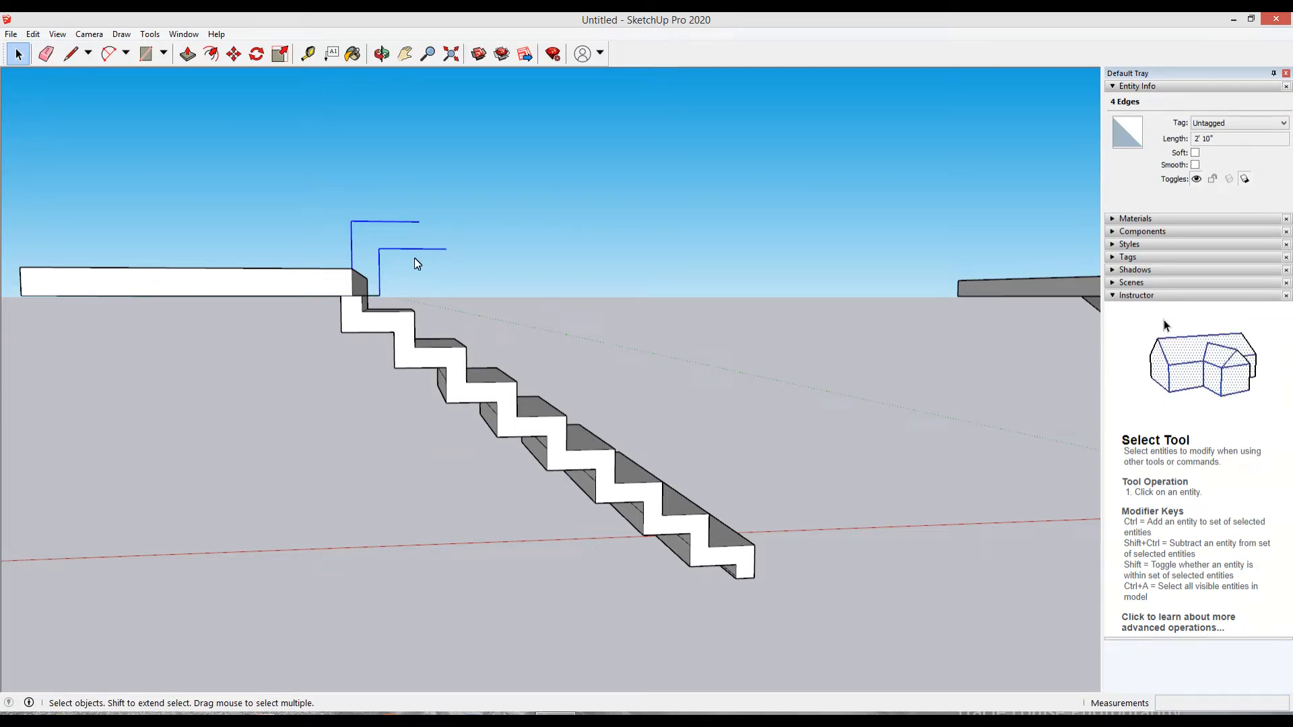
{"action": "middle_click_drag", "start_coordinate": [423, 277], "coordinate": [451, 303]}
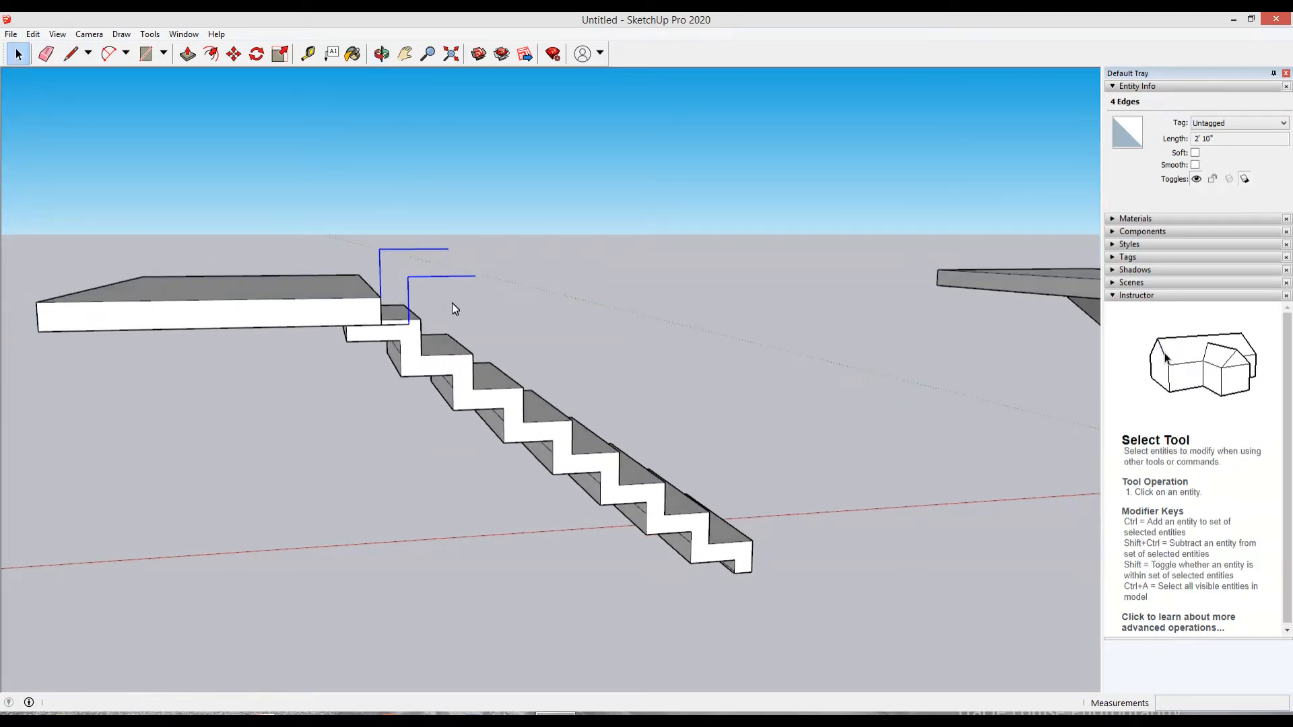
{"action": "key", "text": "m"}
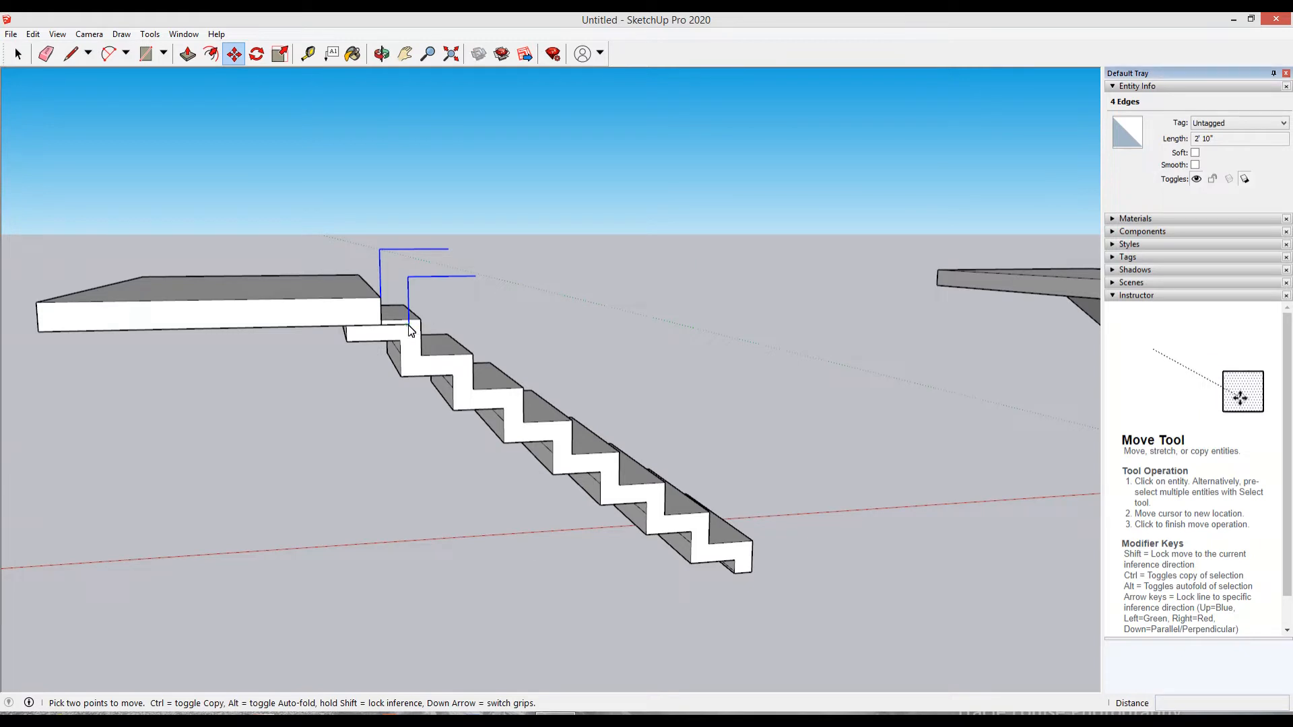
{"action": "left_click", "coordinate": [409, 326]}
{"action": "key", "text": "ctrl"}
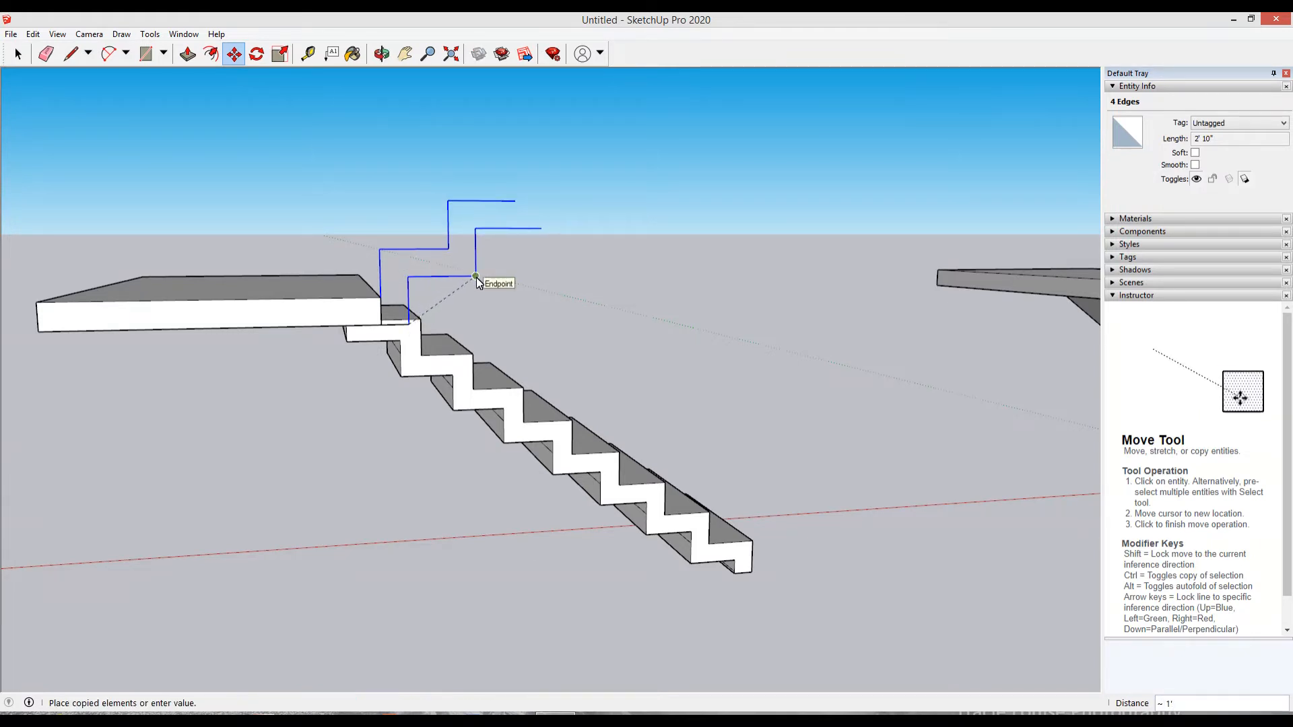
{"action": "left_click", "coordinate": [475, 278]}
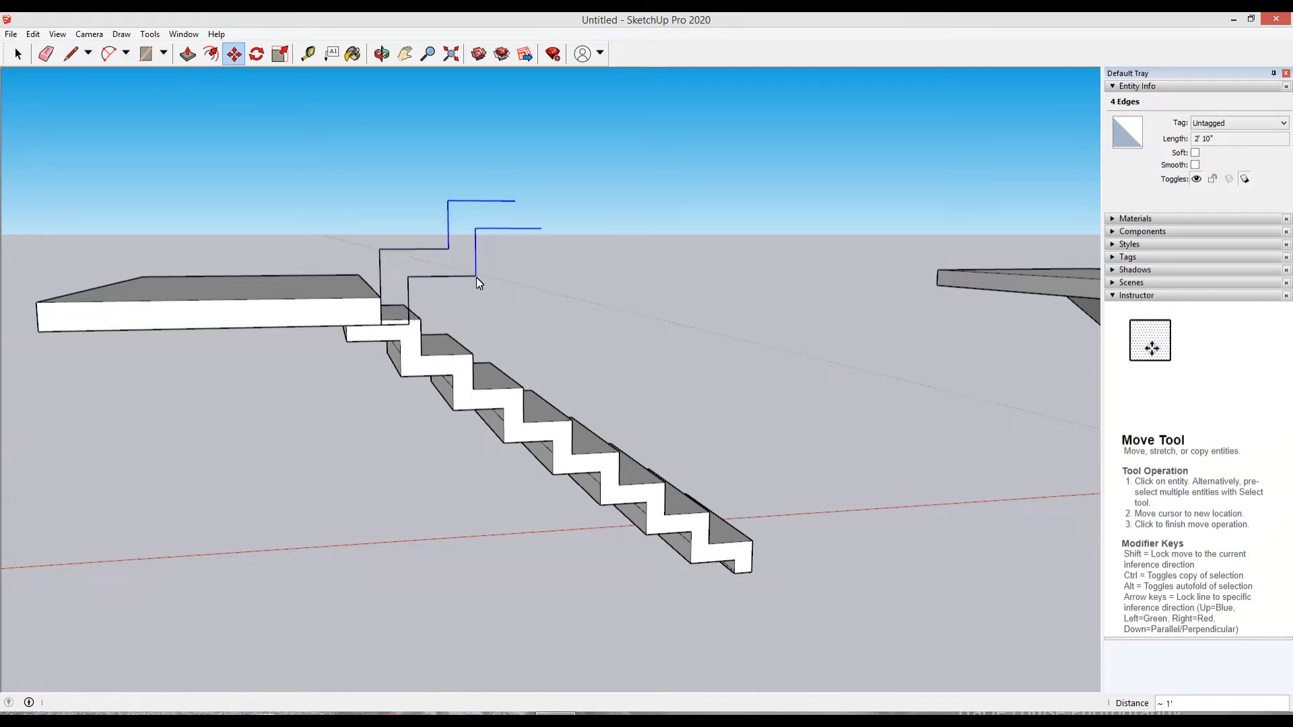
{"action": "type", "text": "8x"}
{"action": "key", "text": "Return"}
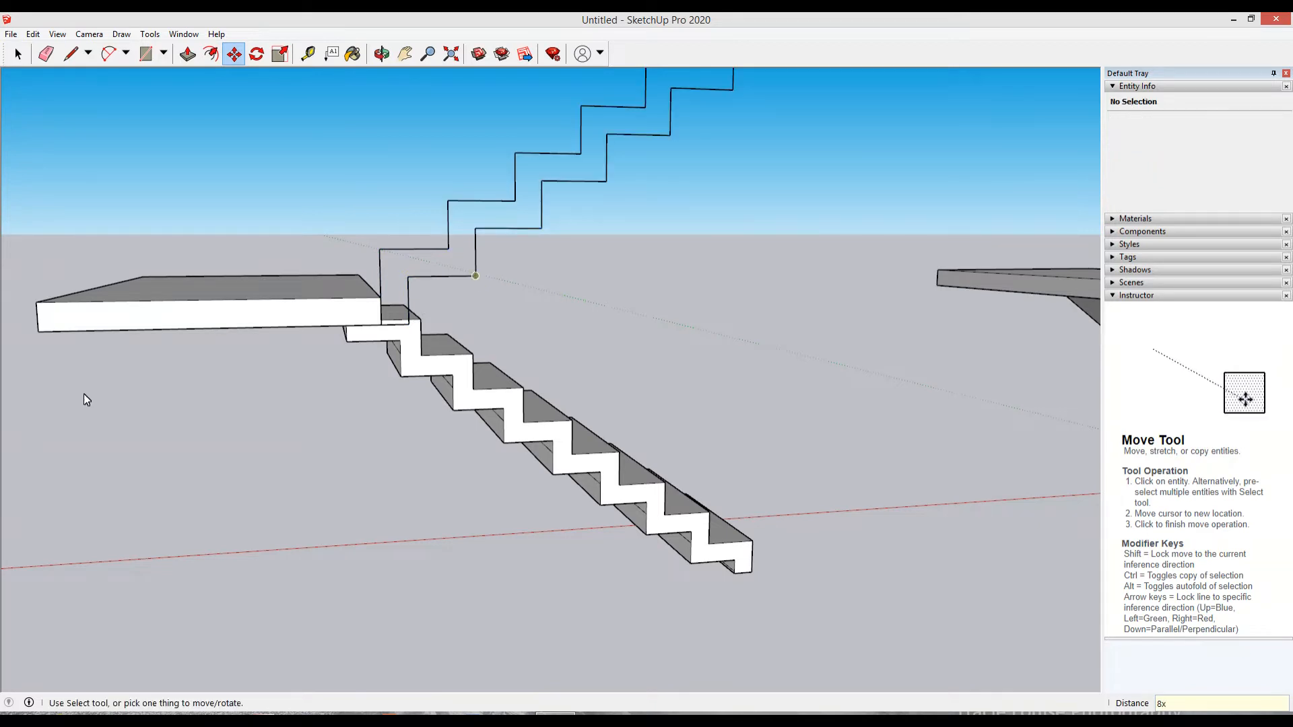
Step: Extend the top tread 36 inches along the red axis, draw a 4-inch vertical edge down, and close the profile to the underside's end
{"action": "middle_click_drag", "start_coordinate": [285, 443], "coordinate": [127, 471]}
{"action": "scroll", "coordinate": [343, 311], "scroll_direction": "down", "scroll_amount": 3}
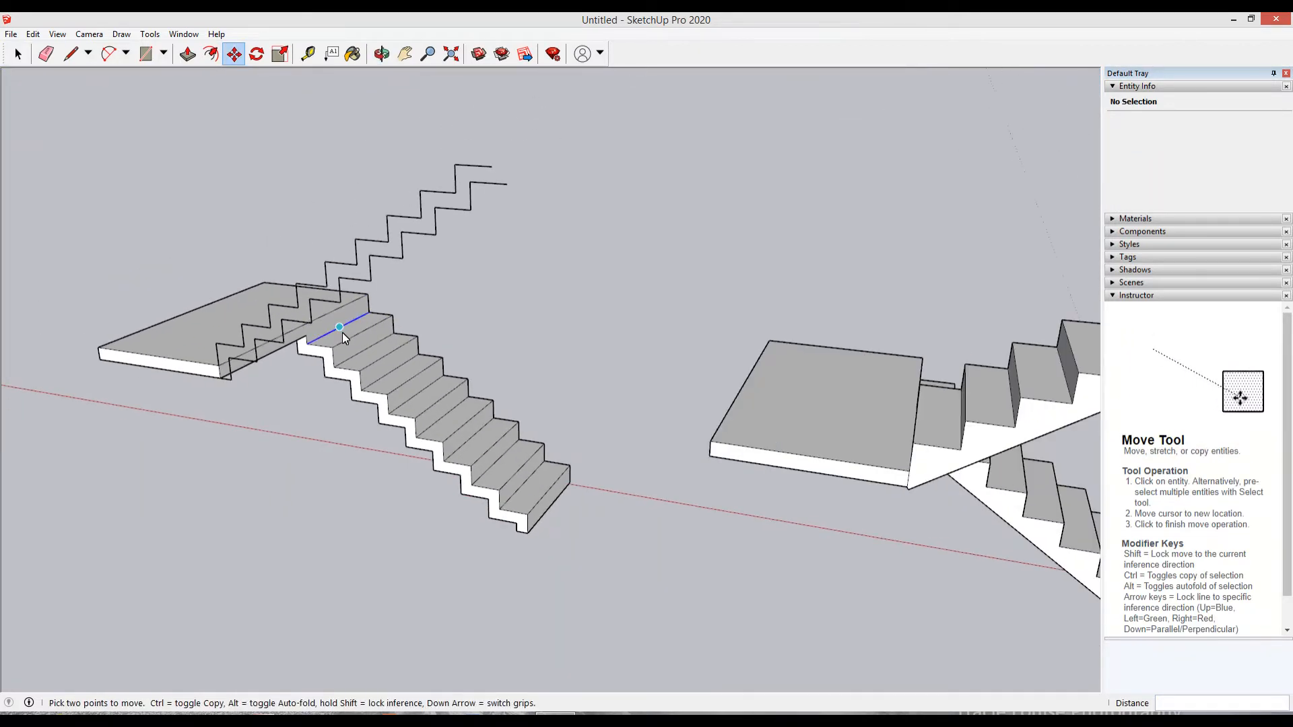
{"action": "key", "text": "l"}
{"action": "left_click", "coordinate": [492, 167]}
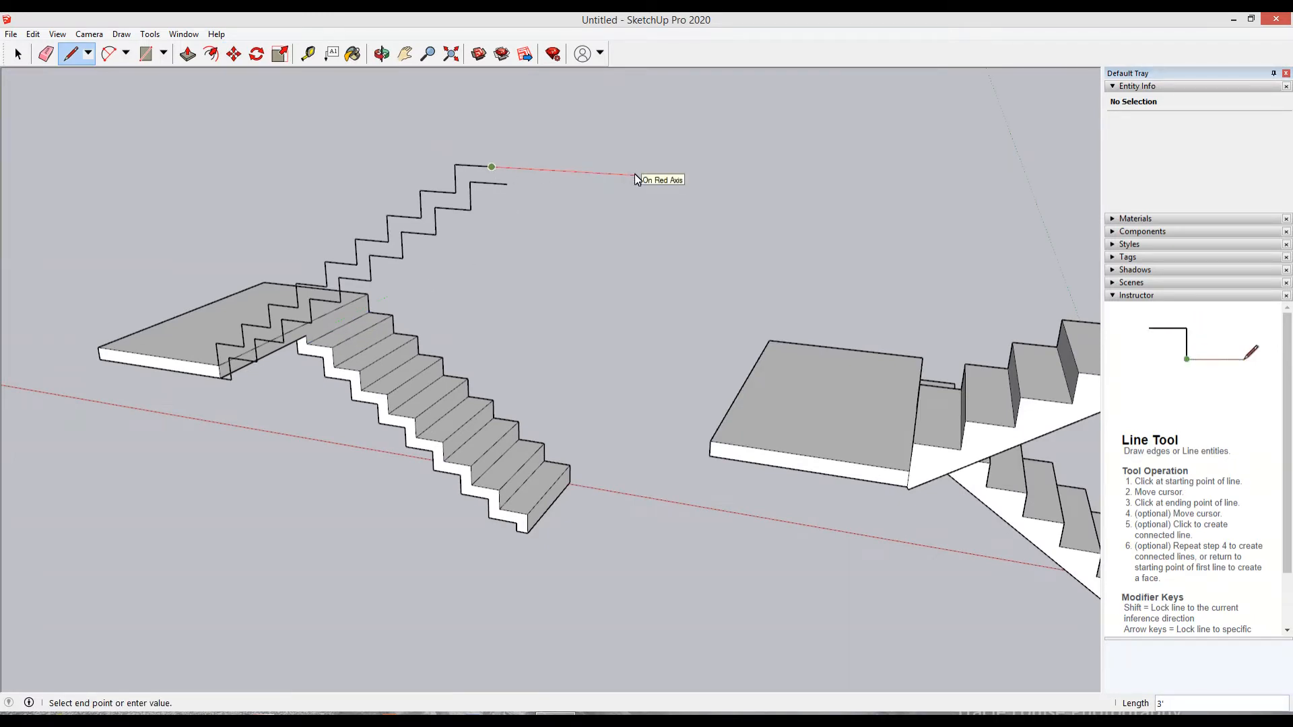
{"action": "type", "text": "36"}
{"action": "key", "text": "Return"}
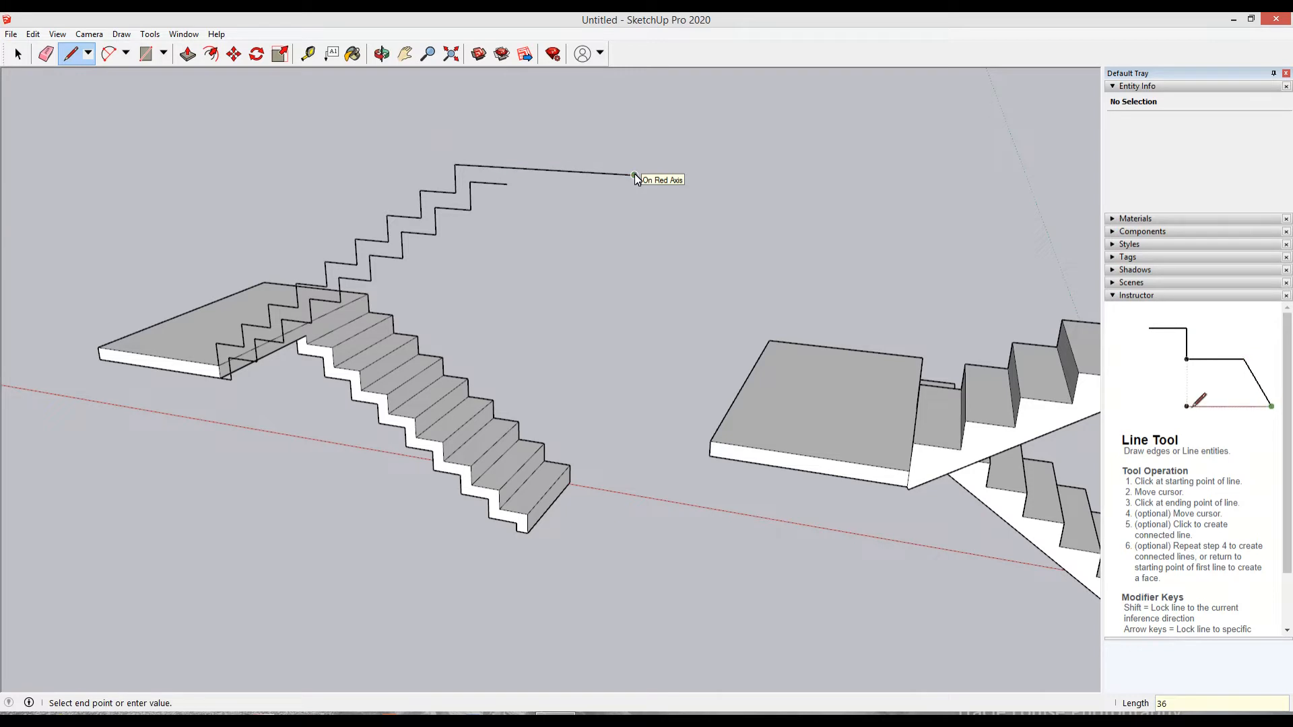
{"action": "type", "text": "4"}
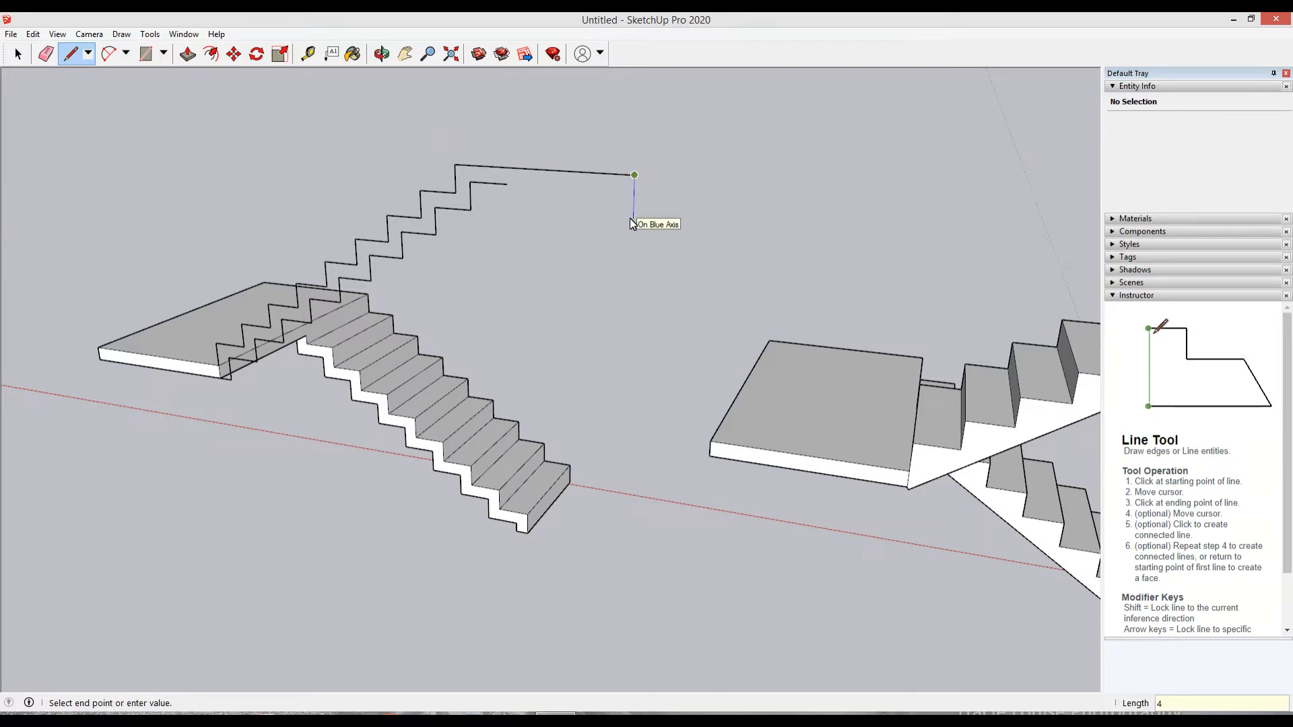
{"action": "key", "text": "Return"}
{"action": "left_click", "coordinate": [508, 188]}
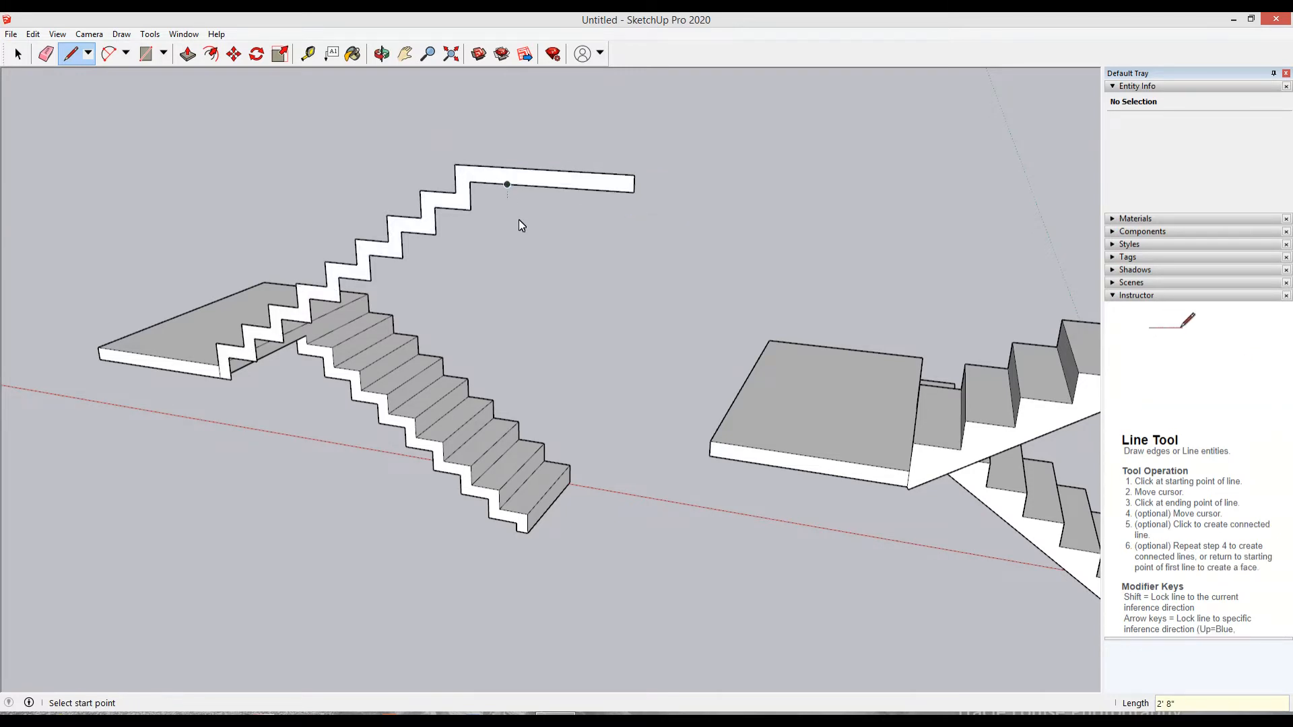
Step: Push/Pull the closed profile 3' 4" into a solid upper flight with landing and delete the seam edge across the landing's top
{"action": "key", "text": "space"}
{"action": "middle_click_drag", "start_coordinate": [518, 220], "coordinate": [354, 329]}
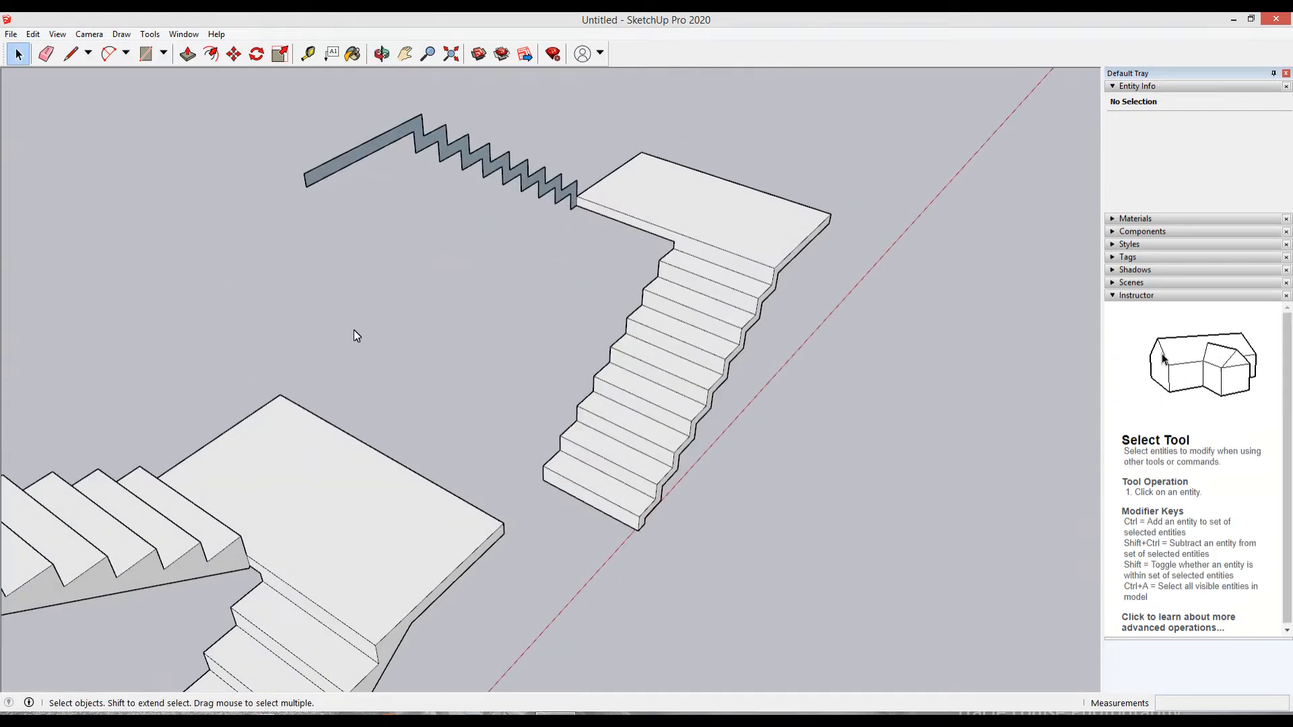
{"action": "key", "text": "p"}
{"action": "left_click", "coordinate": [378, 143]}
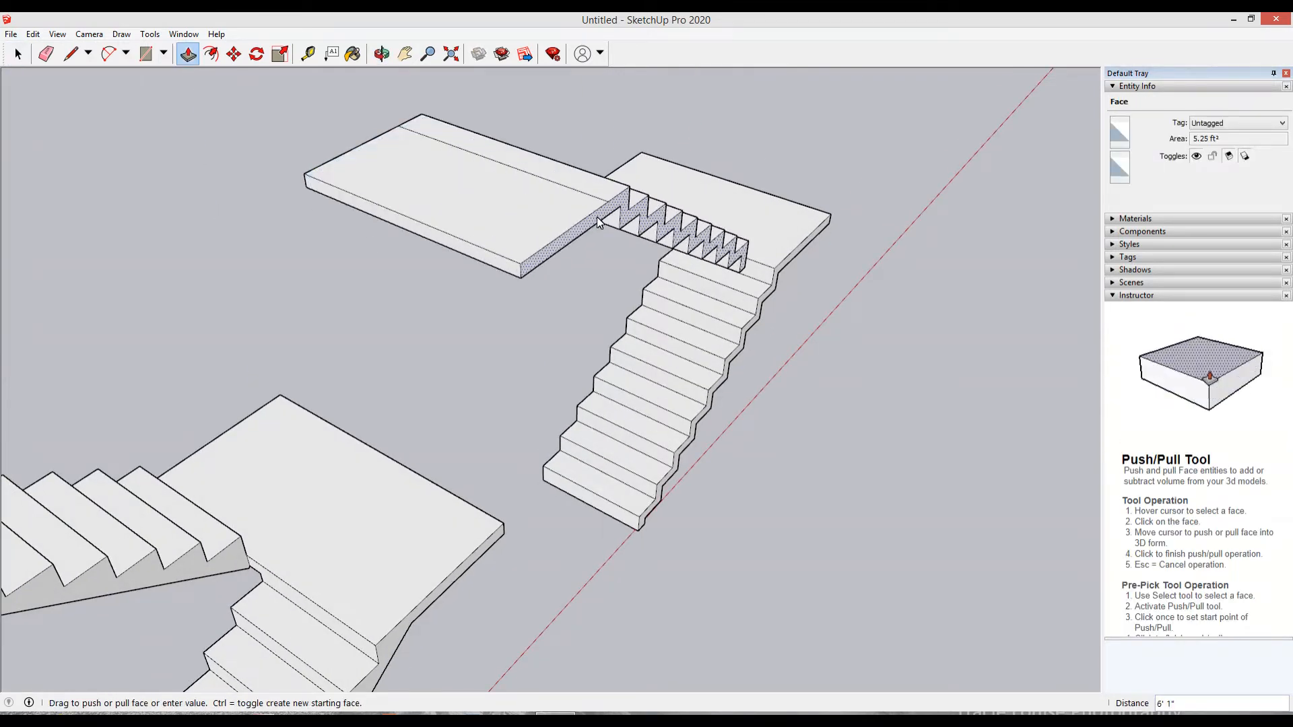
{"action": "type", "text": "4"}
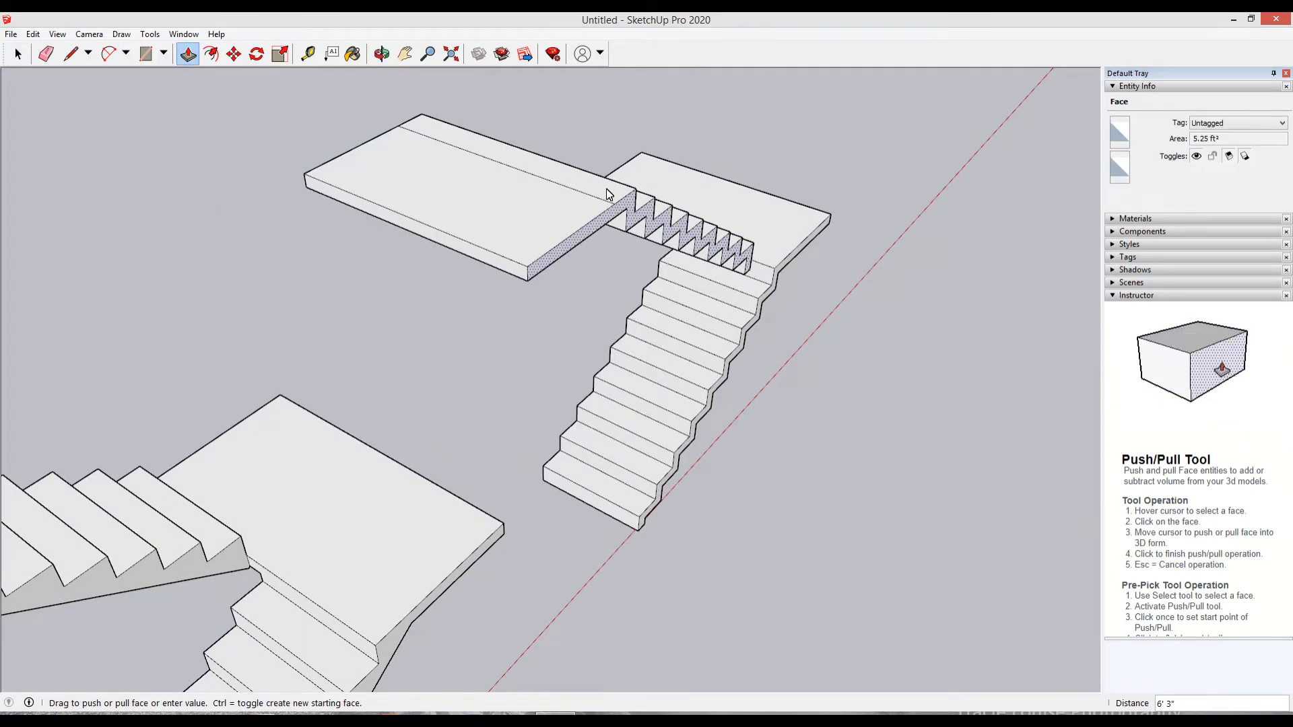
{"action": "key", "text": "Return"}
{"action": "key", "text": "space"}
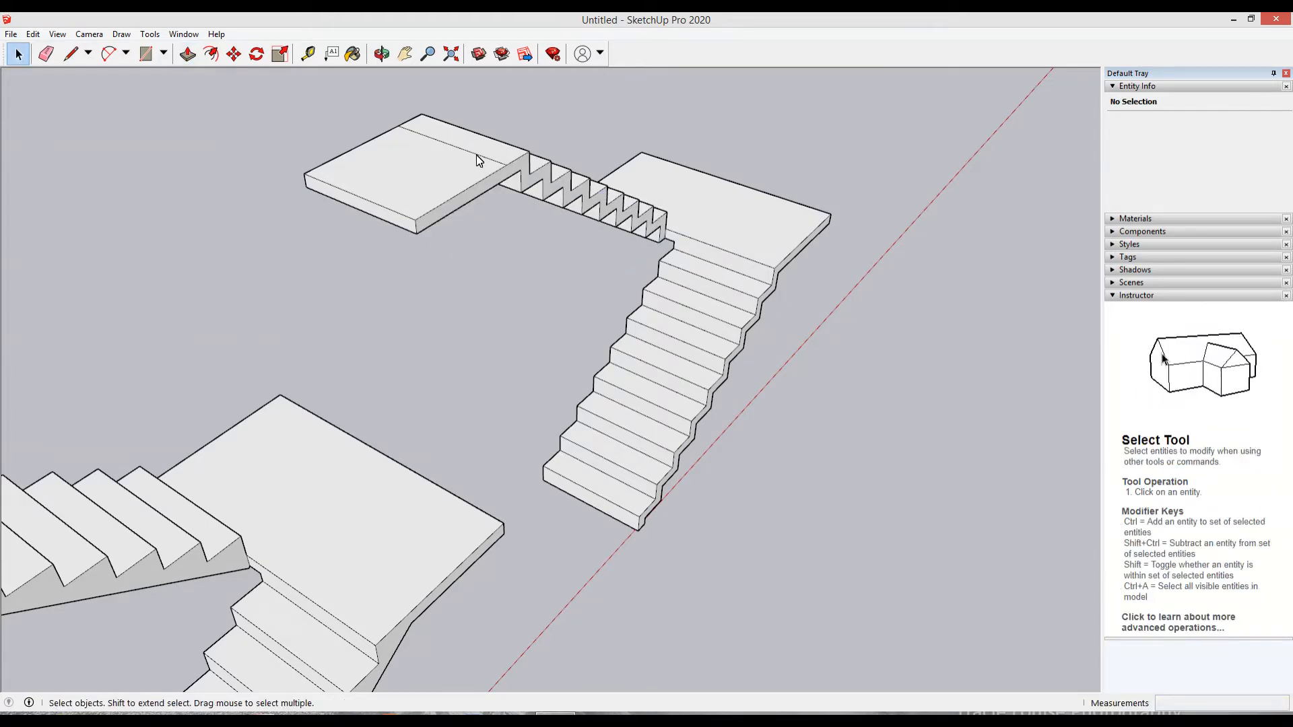
{"action": "left_click", "coordinate": [480, 154]}
{"action": "left_click", "coordinate": [588, 221]}
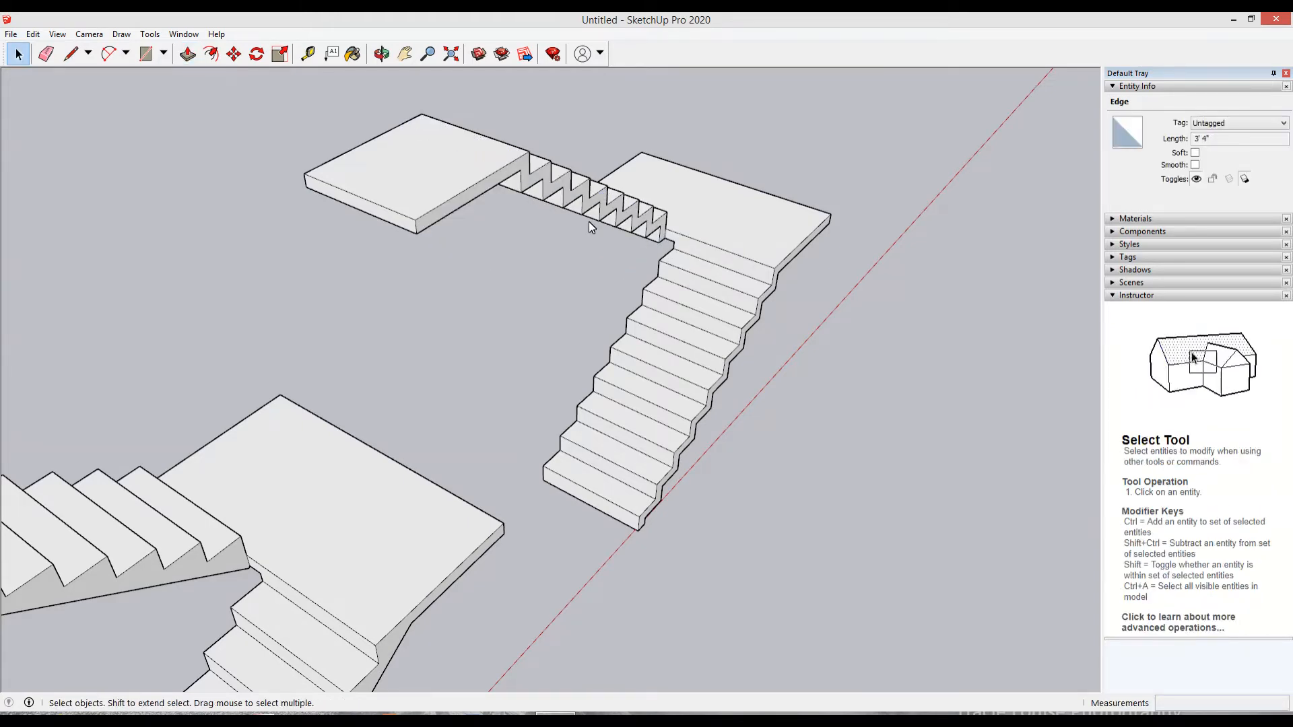
Step: Examine both staircases from several angles, checking the flights, landings and stepped underside
{"action": "scroll", "coordinate": [660, 242], "scroll_direction": "up", "scroll_amount": 2}
{"action": "middle_click_drag", "start_coordinate": [734, 269], "coordinate": [482, 276]}
{"action": "middle_click_drag", "start_coordinate": [659, 355], "coordinate": [474, 309]}
{"action": "scroll", "coordinate": [474, 308], "scroll_direction": "down", "scroll_amount": 2}
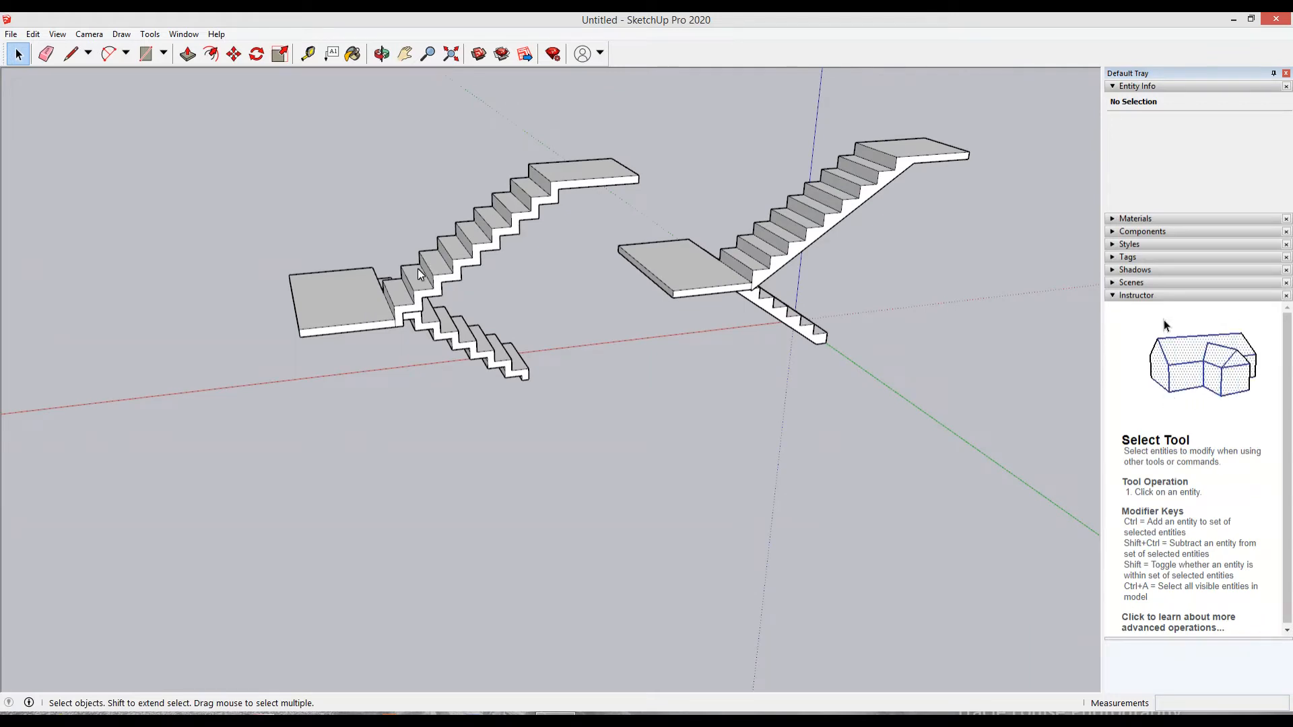
{"action": "middle_click_drag", "start_coordinate": [421, 275], "coordinate": [596, 358]}
{"action": "scroll", "coordinate": [397, 390], "scroll_direction": "down", "scroll_amount": 2}
{"action": "scroll", "coordinate": [476, 412], "scroll_direction": "up", "scroll_amount": 5}
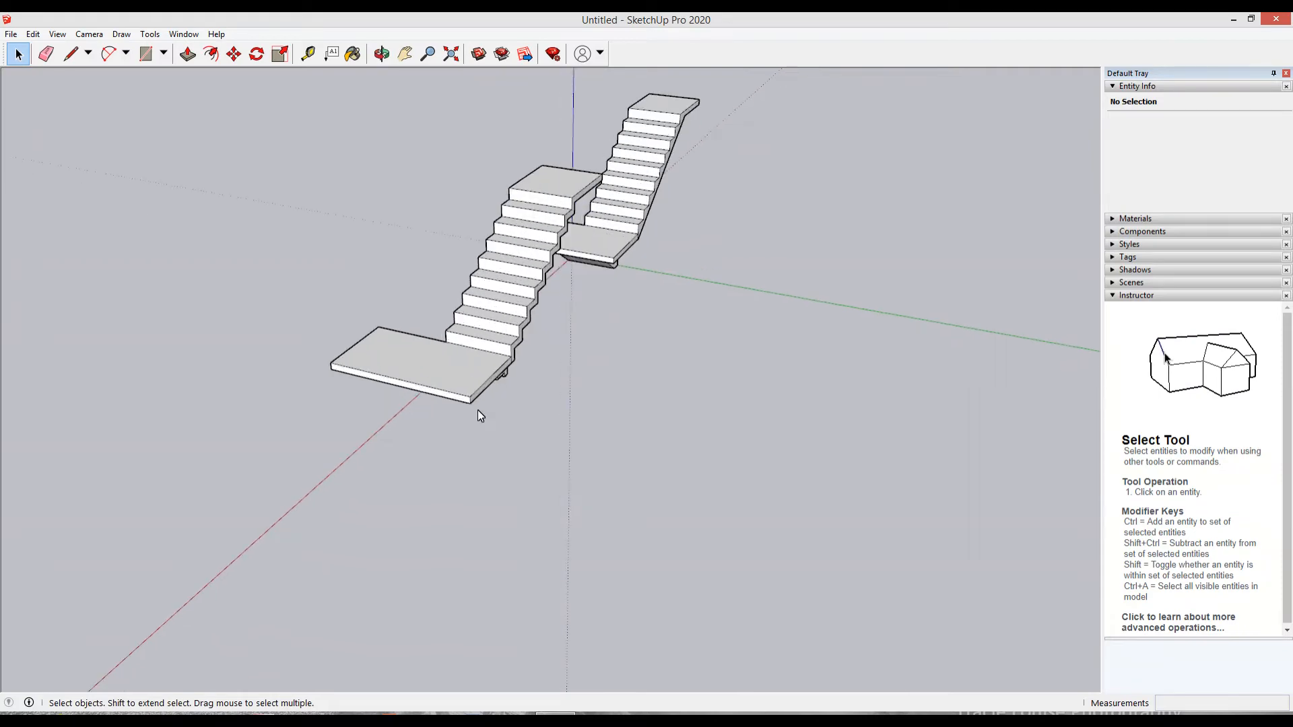
{"action": "scroll", "coordinate": [455, 419], "scroll_direction": "down", "scroll_amount": 2}
{"action": "scroll", "coordinate": [458, 425], "scroll_direction": "down", "scroll_amount": 2}
{"action": "middle_click_drag", "start_coordinate": [468, 447], "coordinate": [514, 530]}
{"action": "scroll", "coordinate": [585, 433], "scroll_direction": "up", "scroll_amount": 4}
{"action": "scroll", "coordinate": [532, 483], "scroll_direction": "up", "scroll_amount": 5}
{"action": "scroll", "coordinate": [516, 485], "scroll_direction": "down", "scroll_amount": 3}
{"action": "scroll", "coordinate": [514, 530], "scroll_direction": "down", "scroll_amount": 4}
{"action": "scroll", "coordinate": [590, 514], "scroll_direction": "up", "scroll_amount": 4}
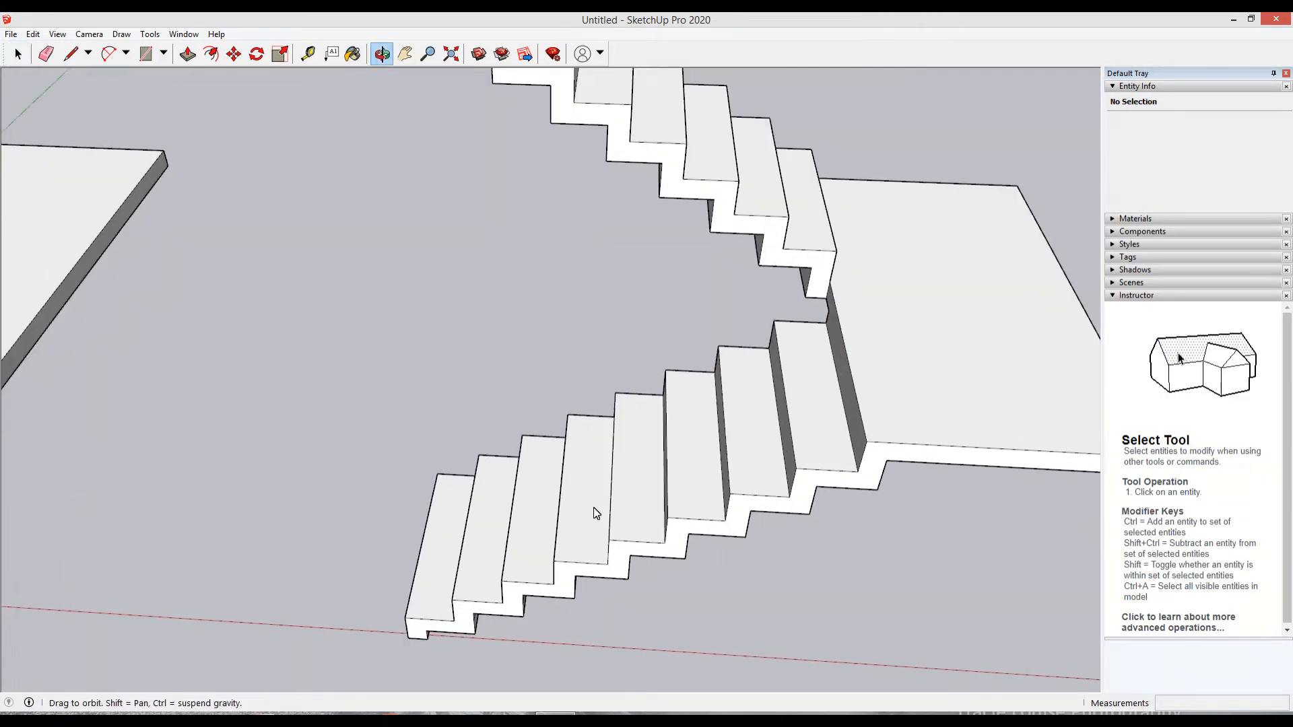
{"action": "middle_click_drag", "start_coordinate": [594, 514], "coordinate": [615, 482]}
{"action": "scroll", "coordinate": [513, 474], "scroll_direction": "down", "scroll_amount": 3}
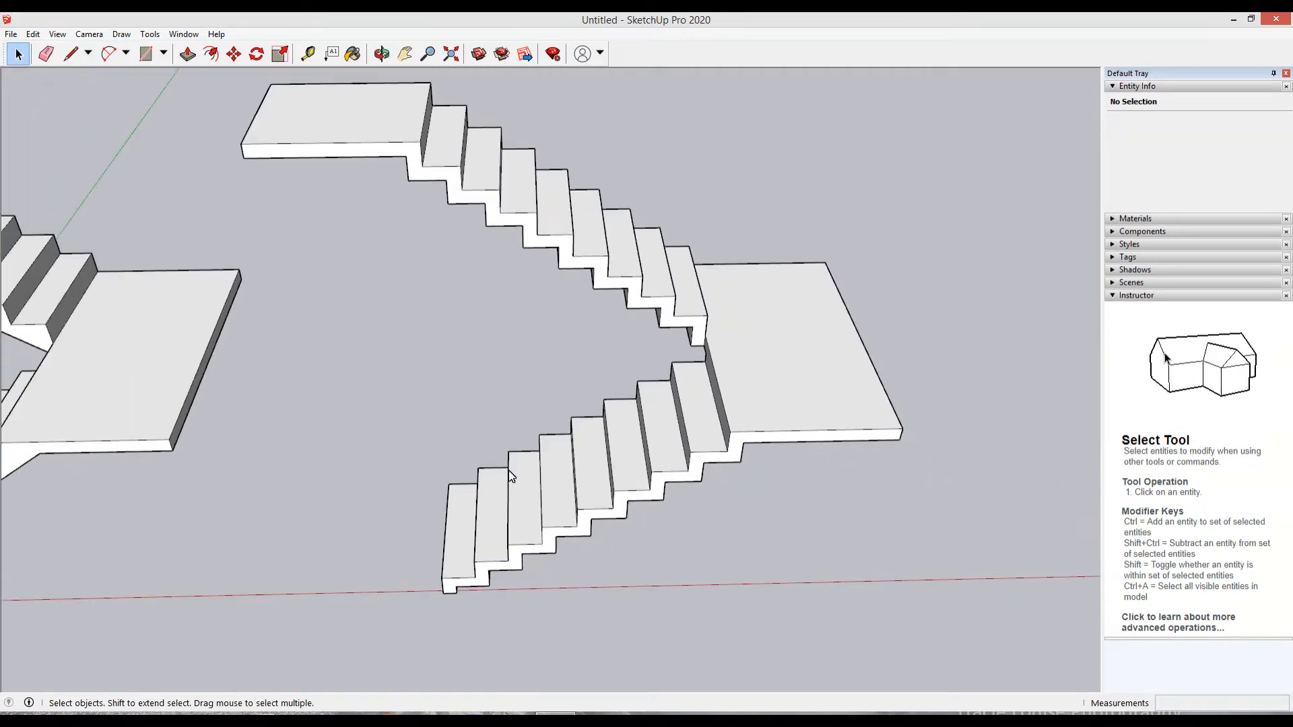
{"action": "scroll", "coordinate": [470, 491], "scroll_direction": "up", "scroll_amount": 4}
{"action": "middle_click_drag", "start_coordinate": [470, 491], "coordinate": [346, 341]}
{"action": "scroll", "coordinate": [656, 382], "scroll_direction": "down", "scroll_amount": 6}
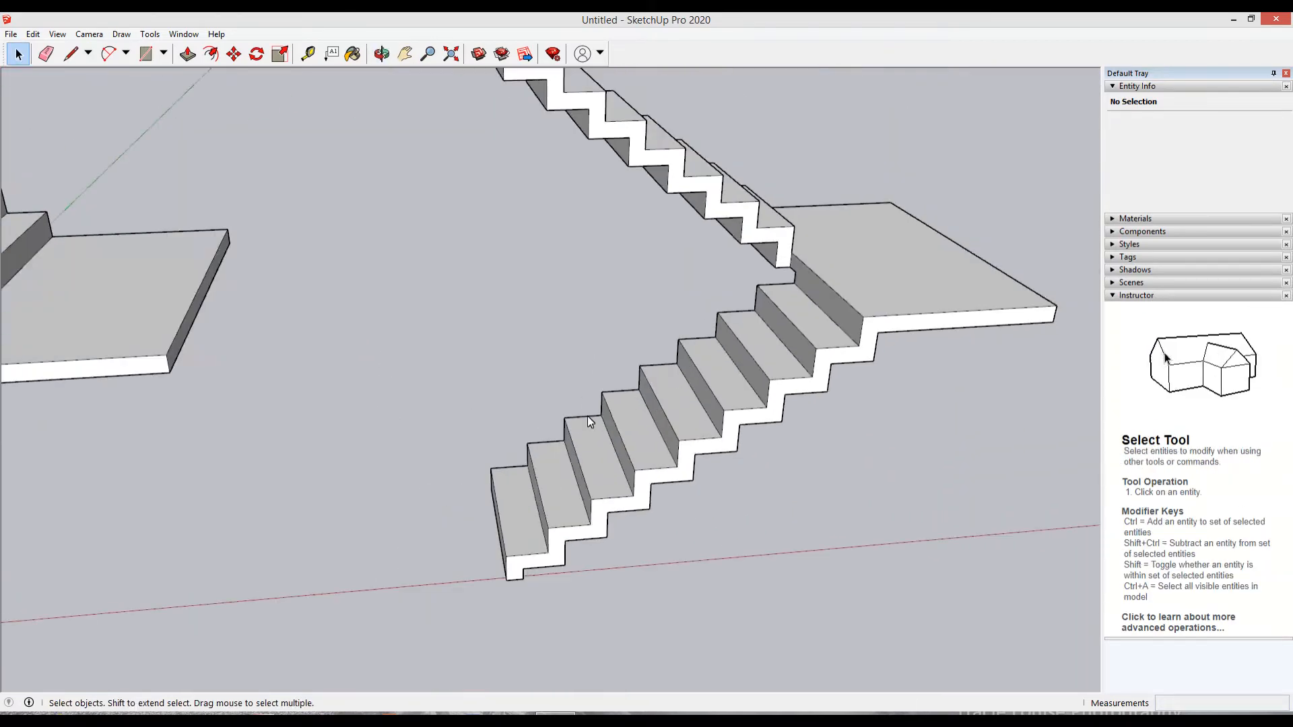
{"action": "middle_click_drag", "start_coordinate": [519, 408], "coordinate": [535, 371]}
{"action": "scroll", "coordinate": [553, 495], "scroll_direction": "up", "scroll_amount": 5}
{"action": "scroll", "coordinate": [482, 531], "scroll_direction": "up", "scroll_amount": 3}
Step: Select all connected geometry of the staircase with the stepped underside and make it a group
{"action": "middle_click_drag", "start_coordinate": [482, 532], "coordinate": [620, 525]}
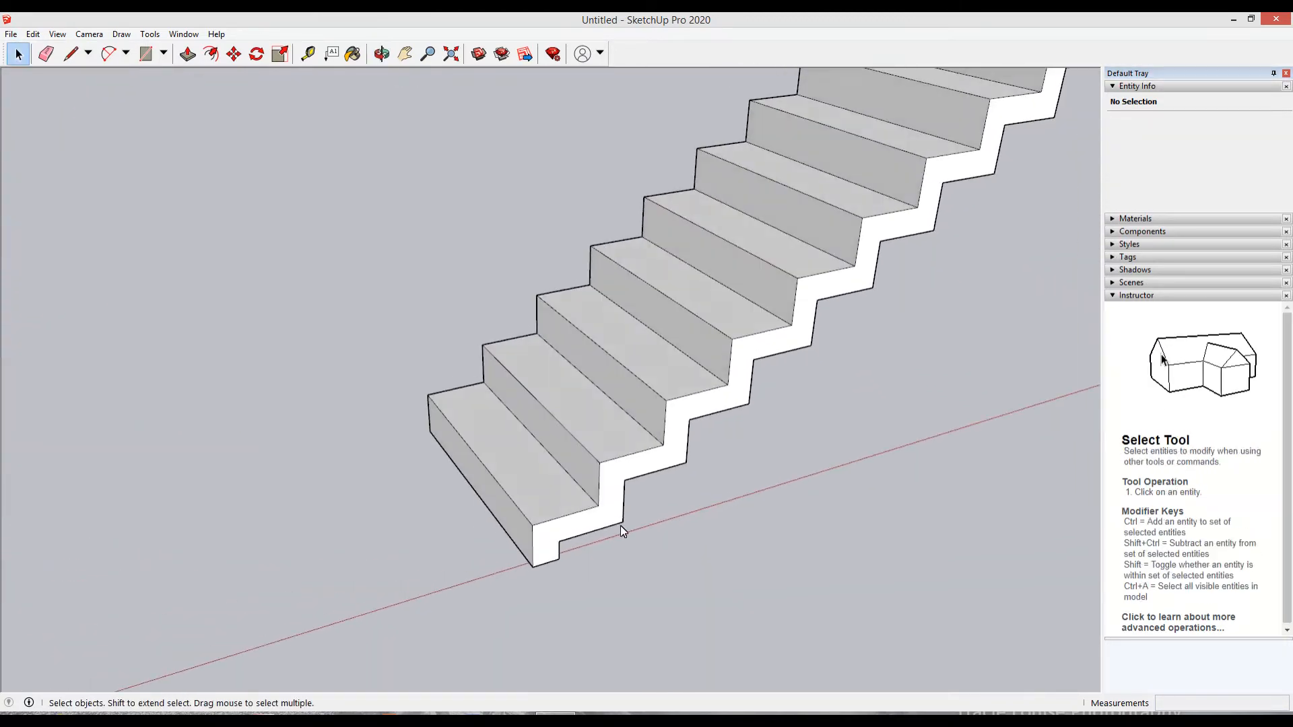
{"action": "scroll", "coordinate": [601, 559], "scroll_direction": "up", "scroll_amount": 4}
{"action": "triple_click", "coordinate": [572, 526]}
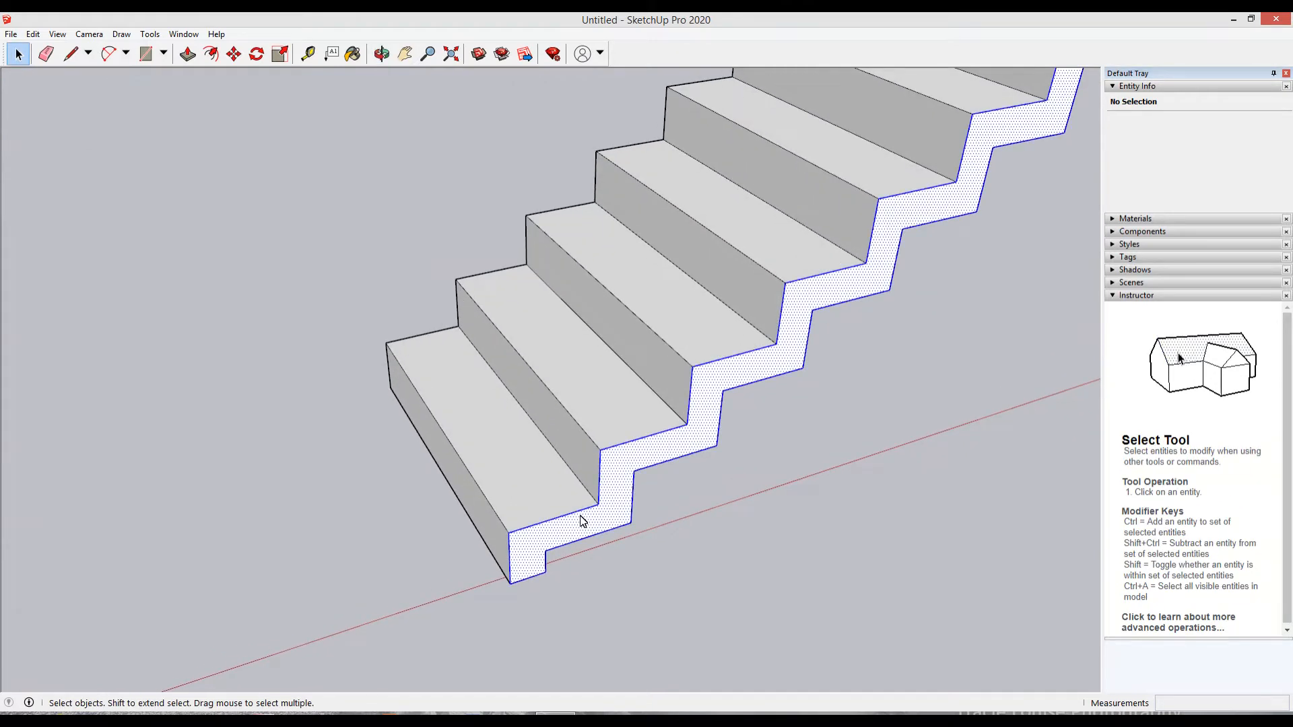
{"action": "right_click", "coordinate": [579, 520]}
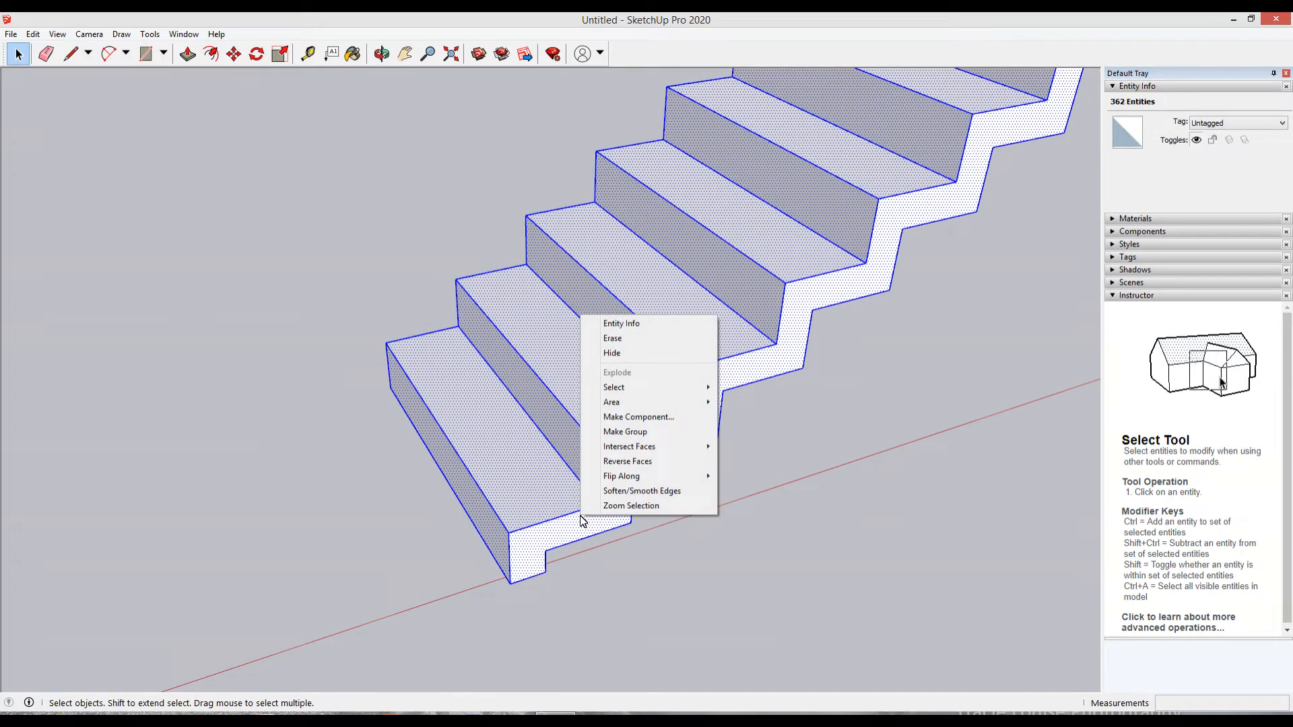
{"action": "left_click", "coordinate": [643, 432]}
{"action": "left_click", "coordinate": [682, 568]}
Step: Create a guide line on the bottom tread, offset 2 inches inward from the midpoint of its side edge
{"action": "scroll", "coordinate": [561, 542], "scroll_direction": "up", "scroll_amount": 2}
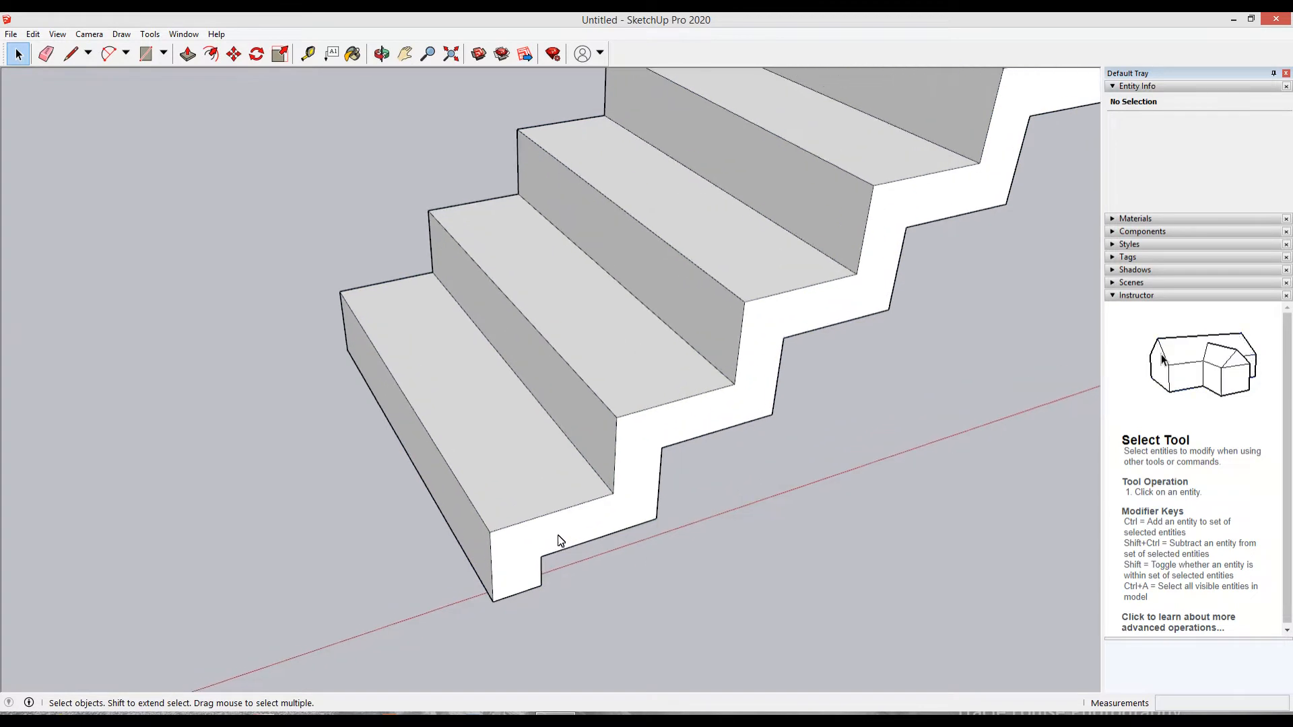
{"action": "middle_click_drag", "start_coordinate": [556, 539], "coordinate": [406, 632]}
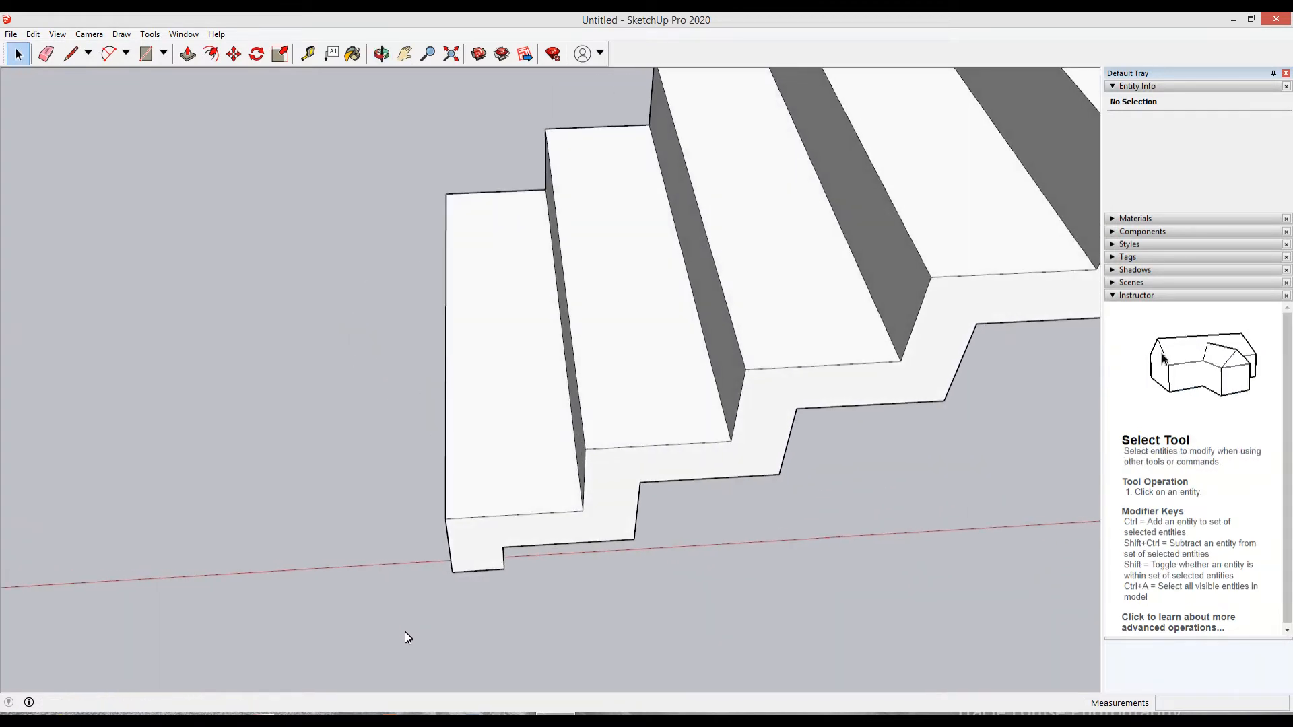
{"action": "key", "text": "c"}
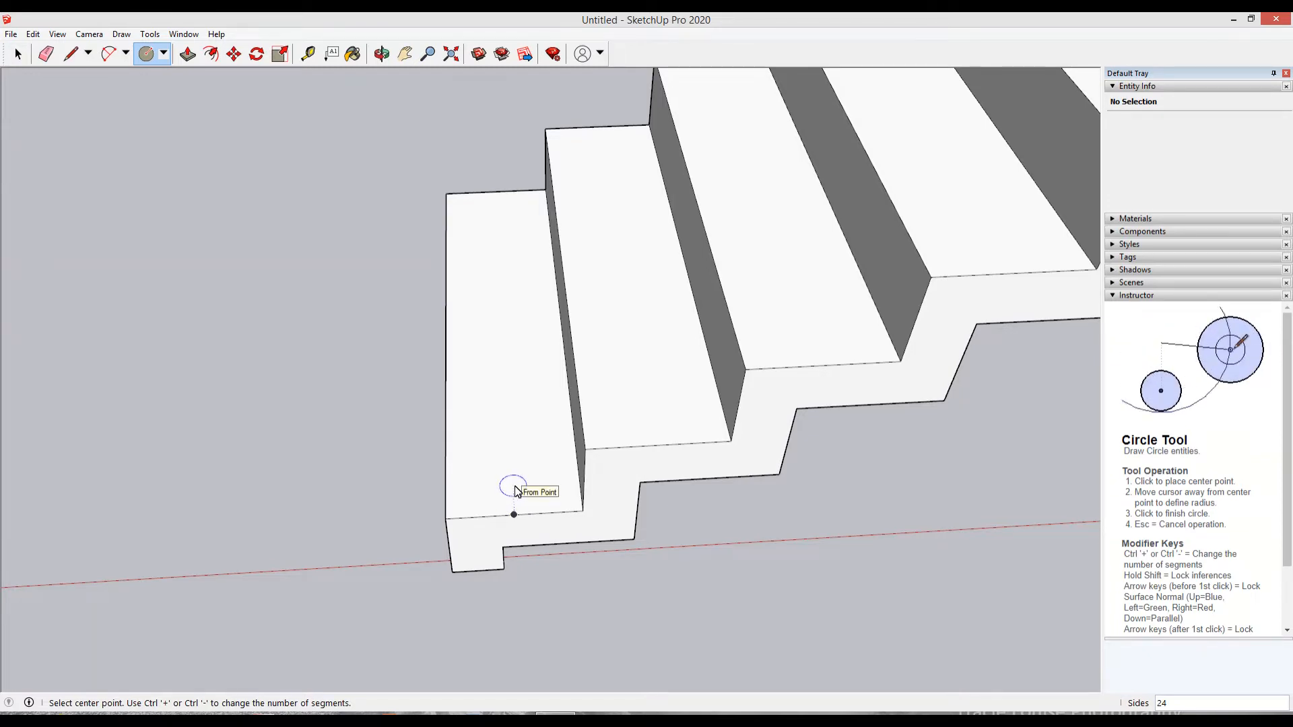
{"action": "mouse_move", "coordinate": [516, 491]}
{"action": "middle_mouse_down"}
{"action": "mouse_move", "coordinate": [568, 528]}
{"action": "mouse_move", "coordinate": [887, 499]}
{"action": "middle_mouse_up"}
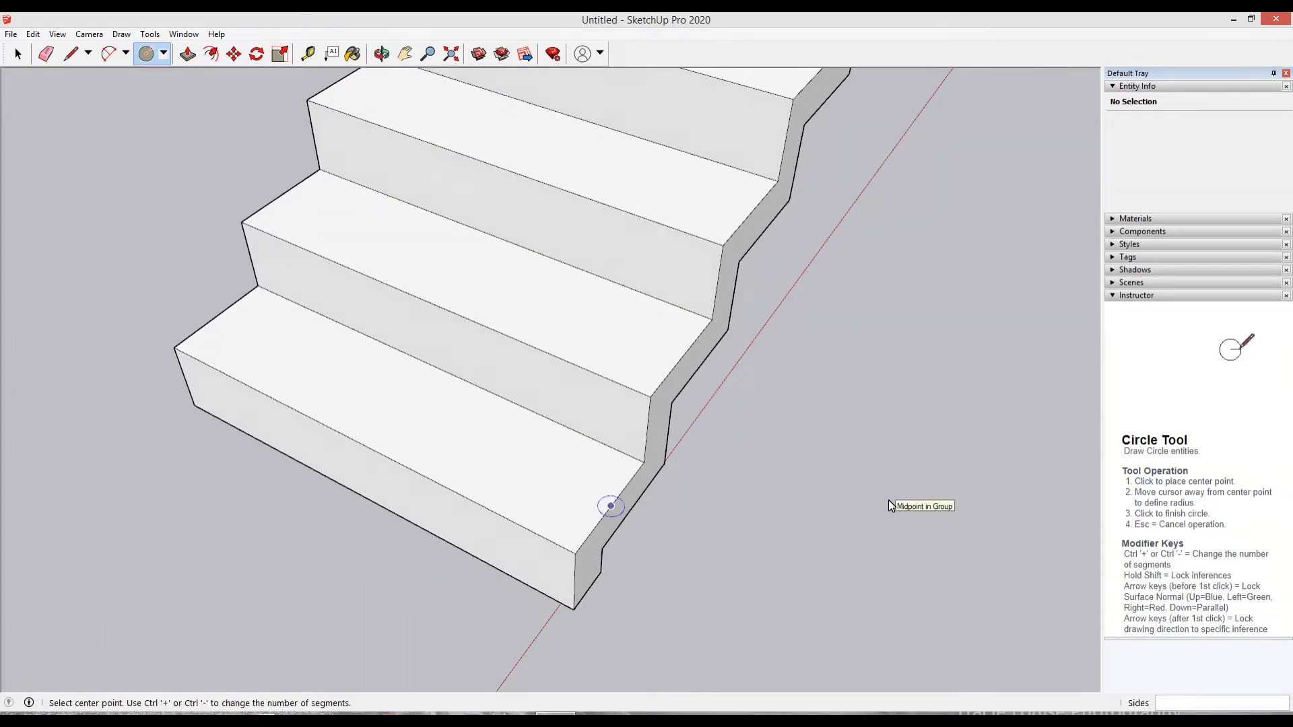
{"action": "key", "text": "space"}
{"action": "key", "text": "t"}
{"action": "left_click", "coordinate": [612, 507]}
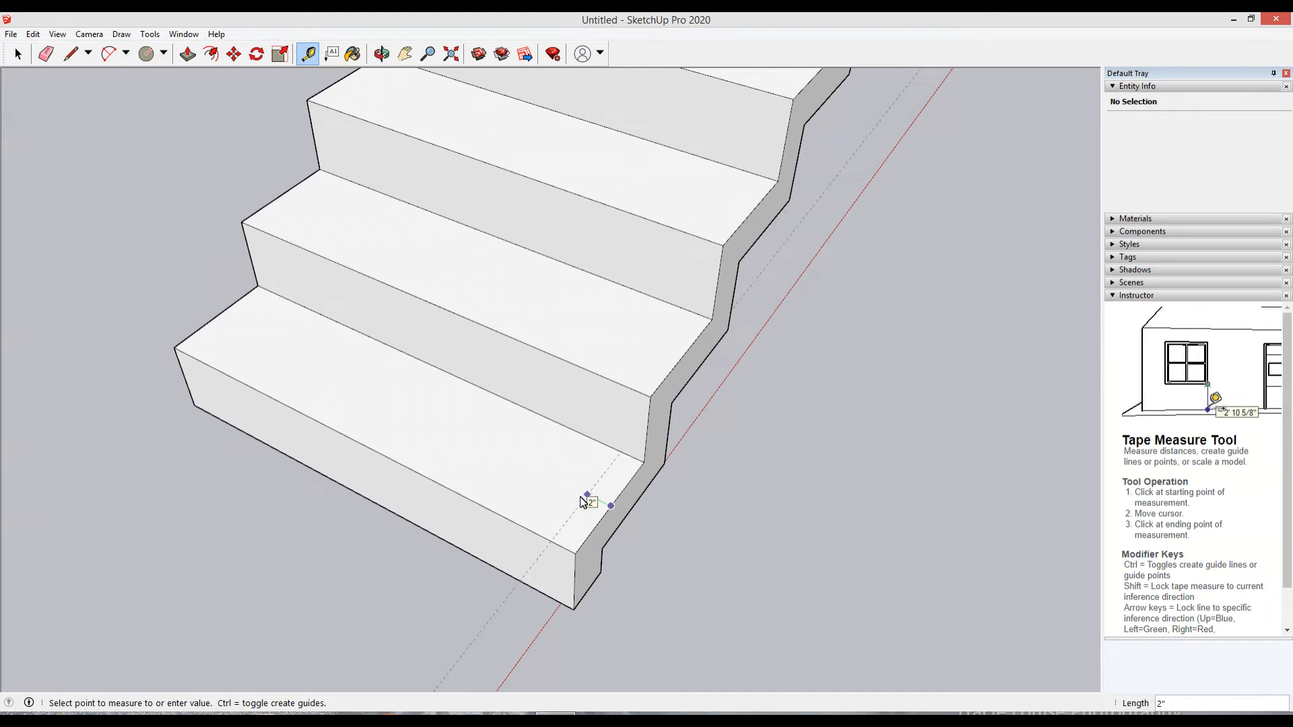
{"action": "key", "text": "Return"}
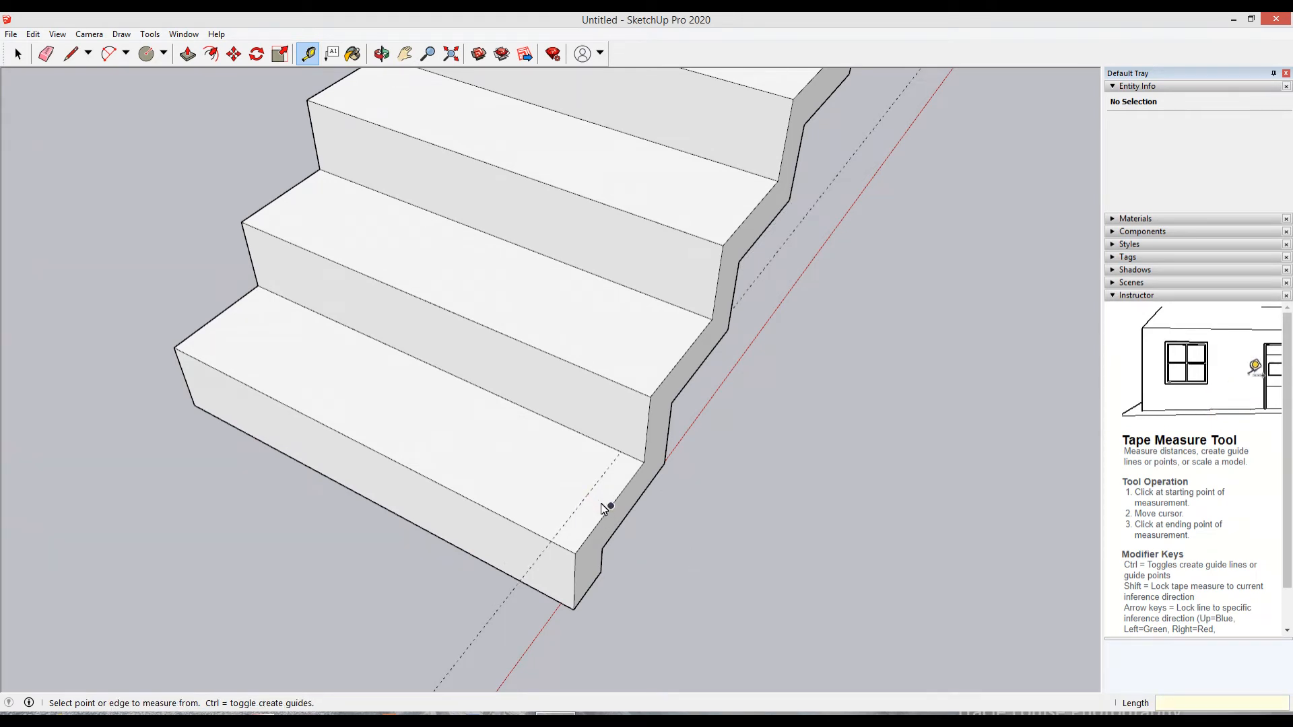
Step: Draw a circle with a 1-inch radius on the bottom tread, centred on the guide line in line with the side edge's midpoint
{"action": "key", "text": "c"}
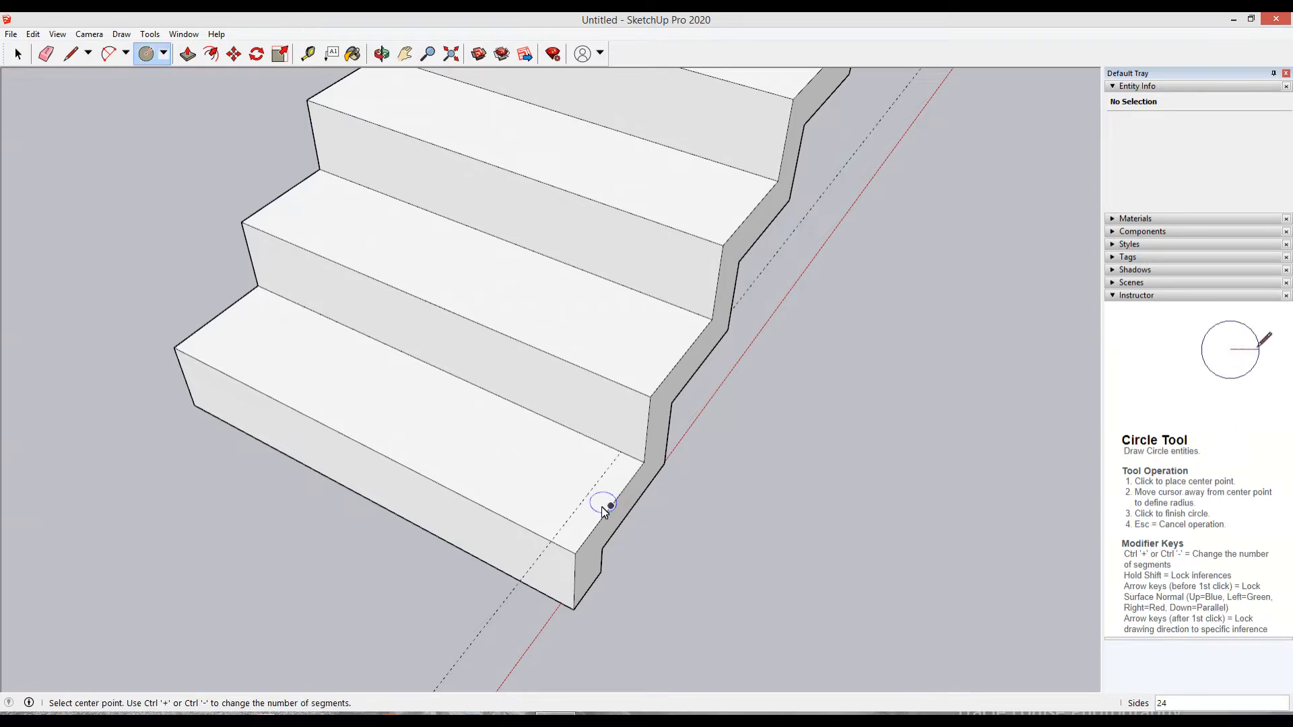
{"action": "left_click", "coordinate": [587, 497]}
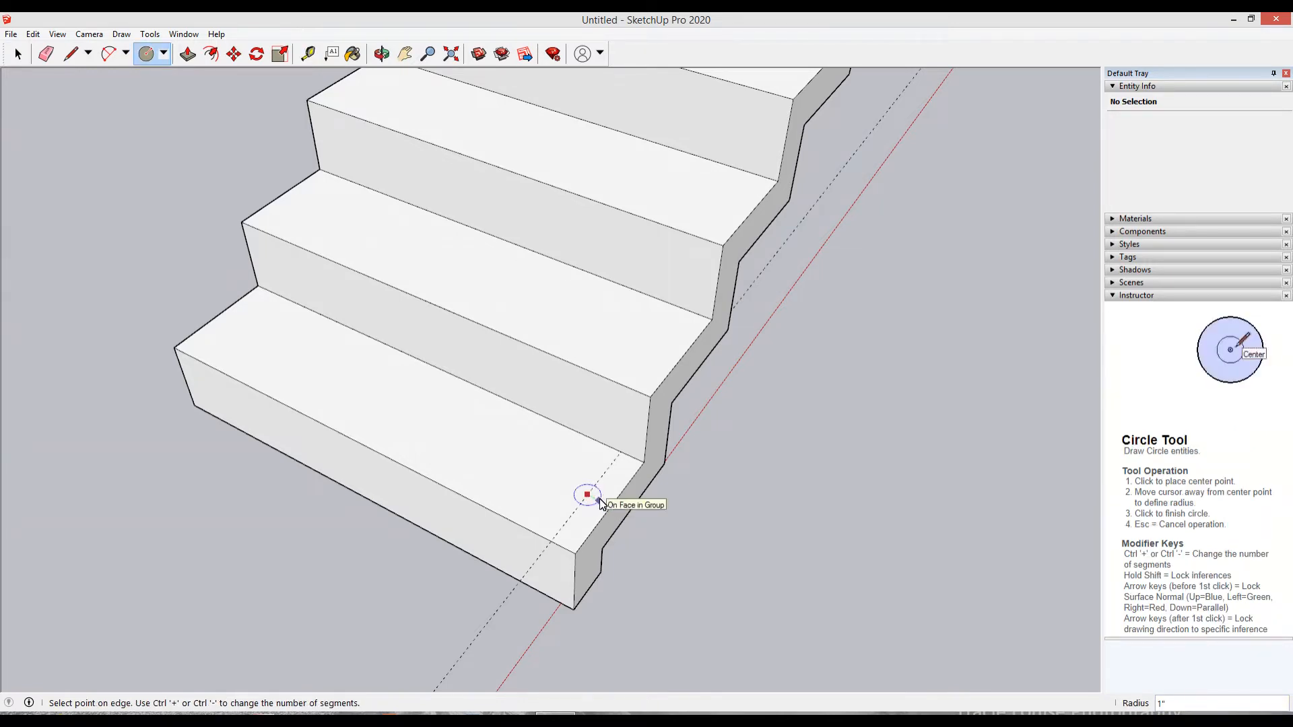
{"action": "left_click", "coordinate": [600, 499]}
{"action": "key", "text": "space"}
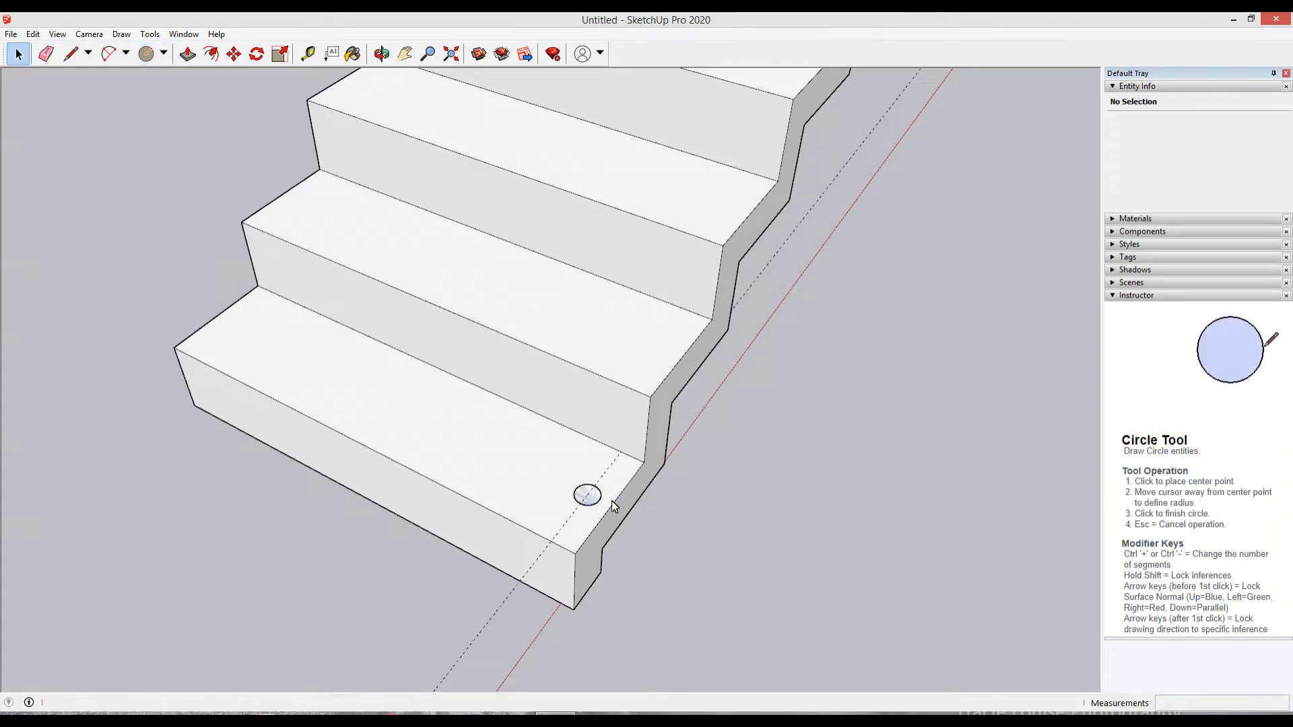
Step: Push/Pull the circle on the bottom tread up 30 inches into a cylindrical railing post
{"action": "left_click", "coordinate": [588, 496]}
{"action": "key", "text": "p"}
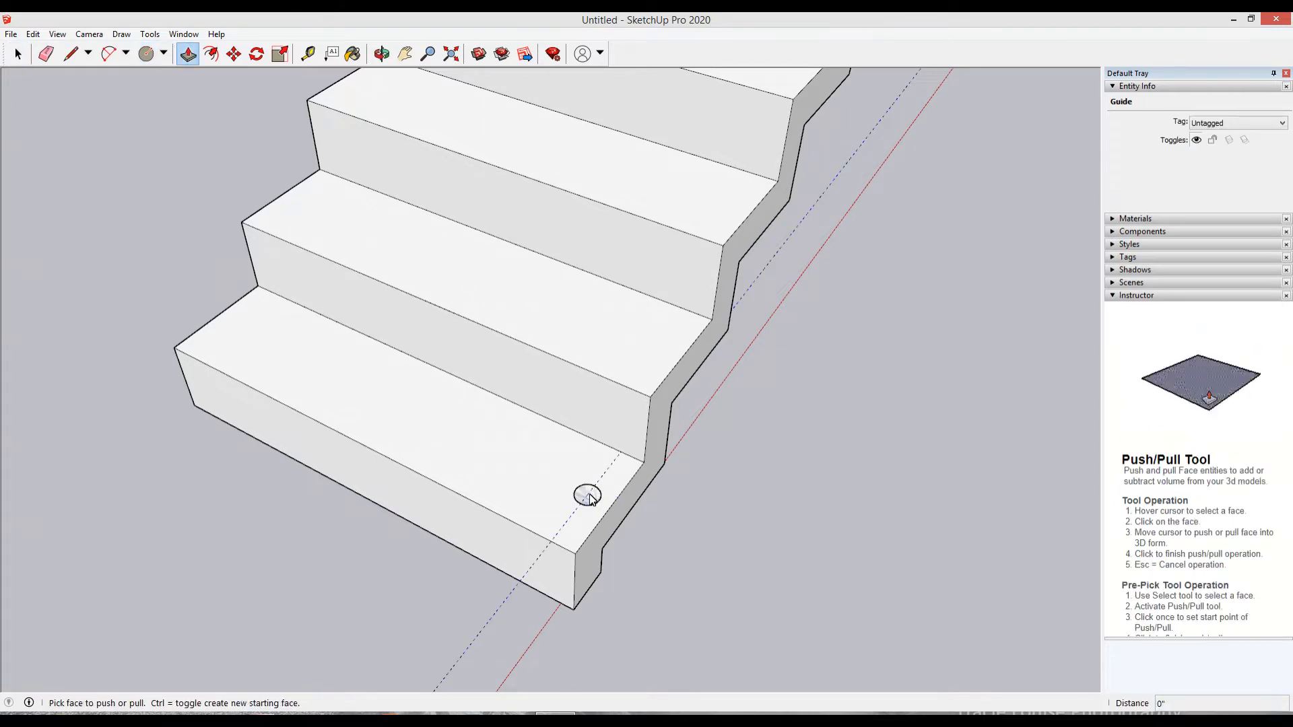
{"action": "left_click", "coordinate": [587, 496]}
{"action": "middle_click_drag", "start_coordinate": [591, 385], "coordinate": [390, 303]}
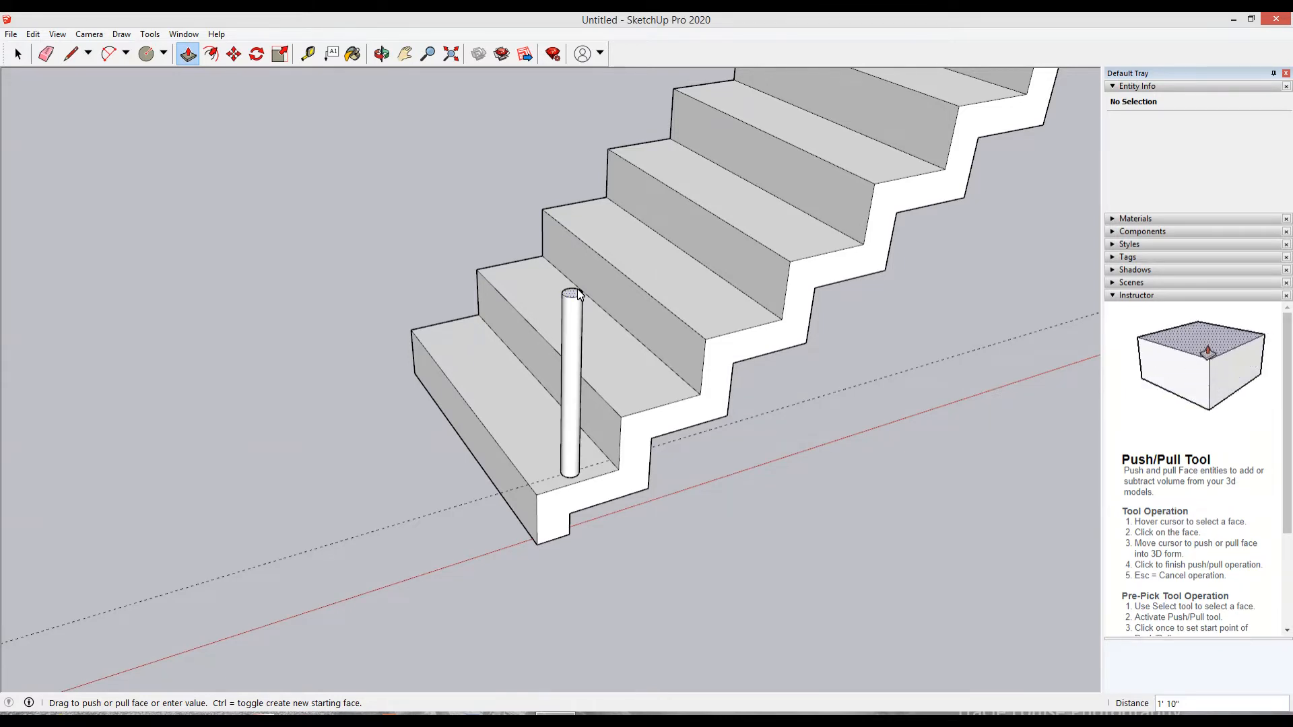
{"action": "middle_click_drag", "start_coordinate": [557, 332], "coordinate": [658, 266]}
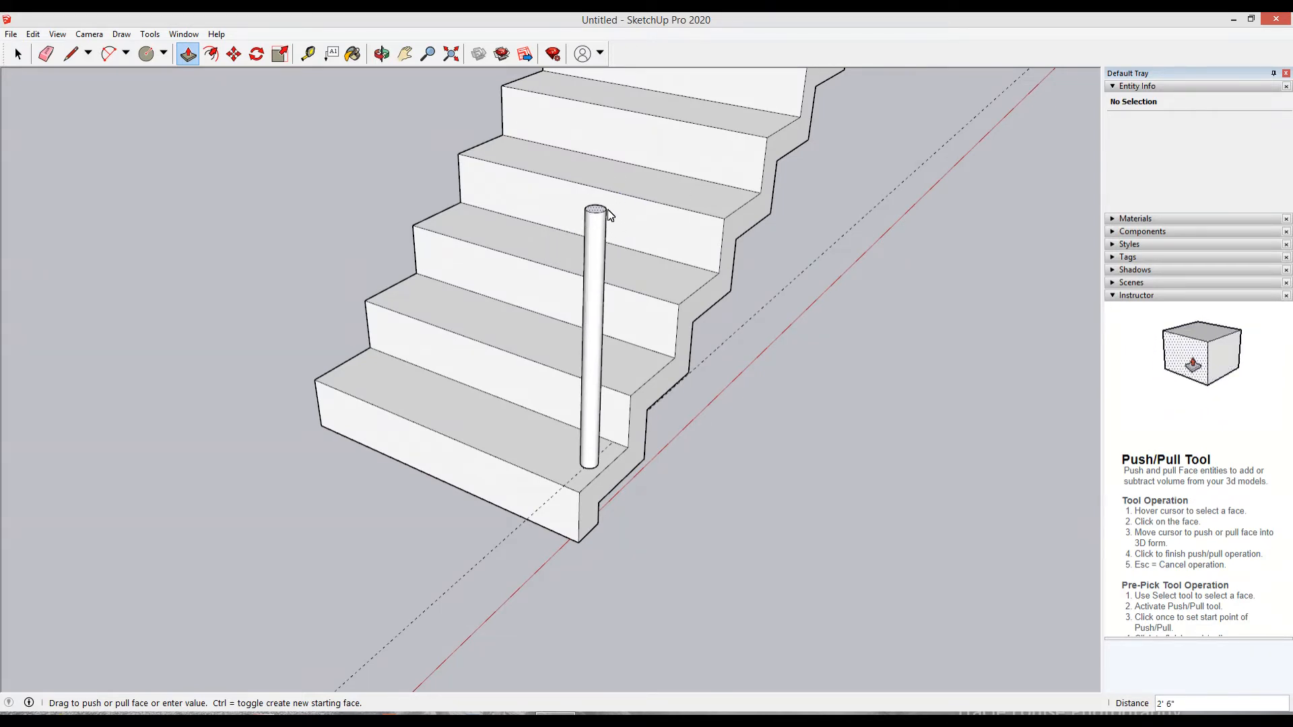
{"action": "middle_click_drag", "start_coordinate": [607, 217], "coordinate": [438, 249]}
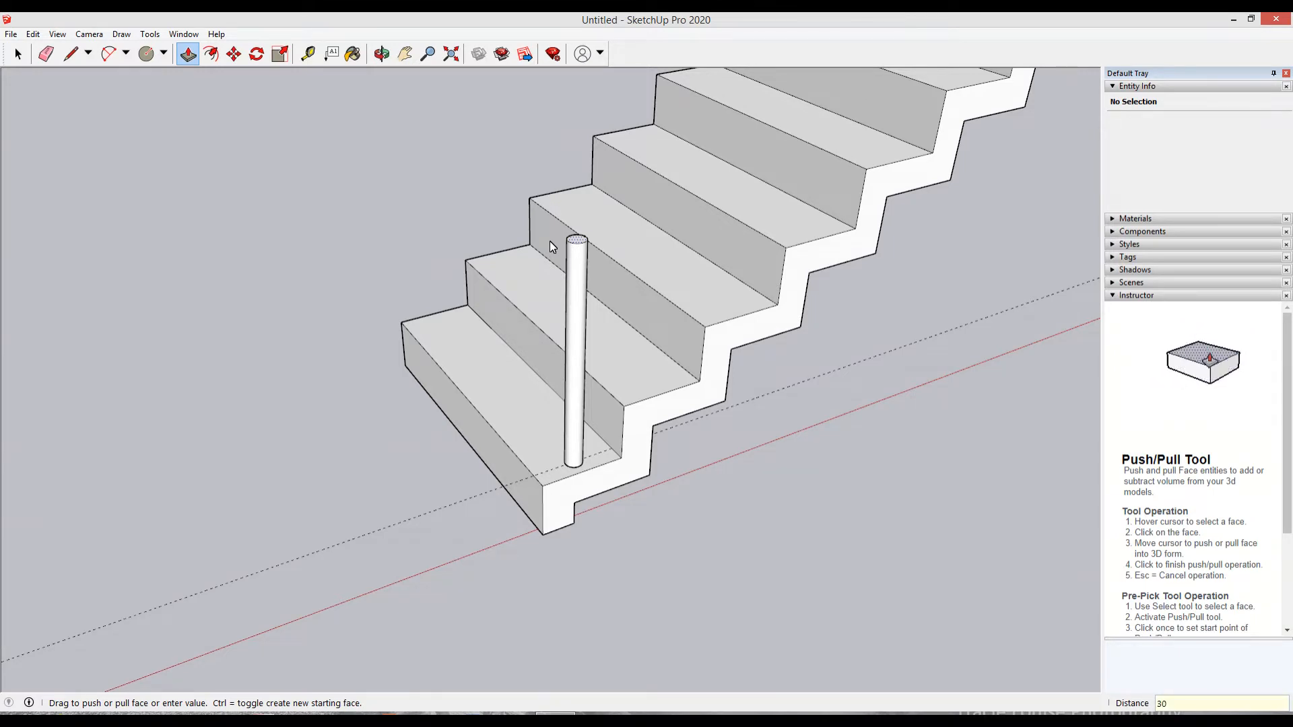
{"action": "key", "text": "Return"}
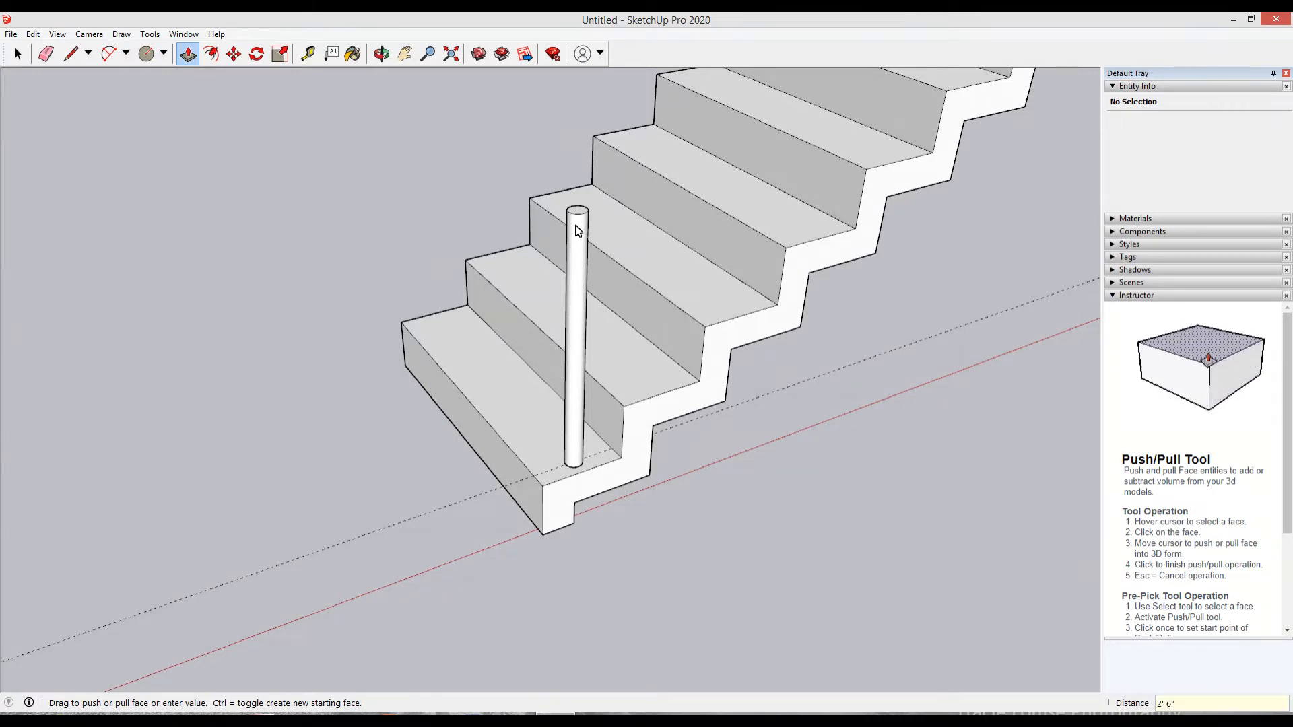
Step: Select all geometry of the cylindrical post and make it a group
{"action": "scroll", "coordinate": [648, 379], "scroll_direction": "down", "scroll_amount": 2}
{"action": "middle_click_drag", "start_coordinate": [649, 383], "coordinate": [547, 426]}
{"action": "key", "text": "space"}
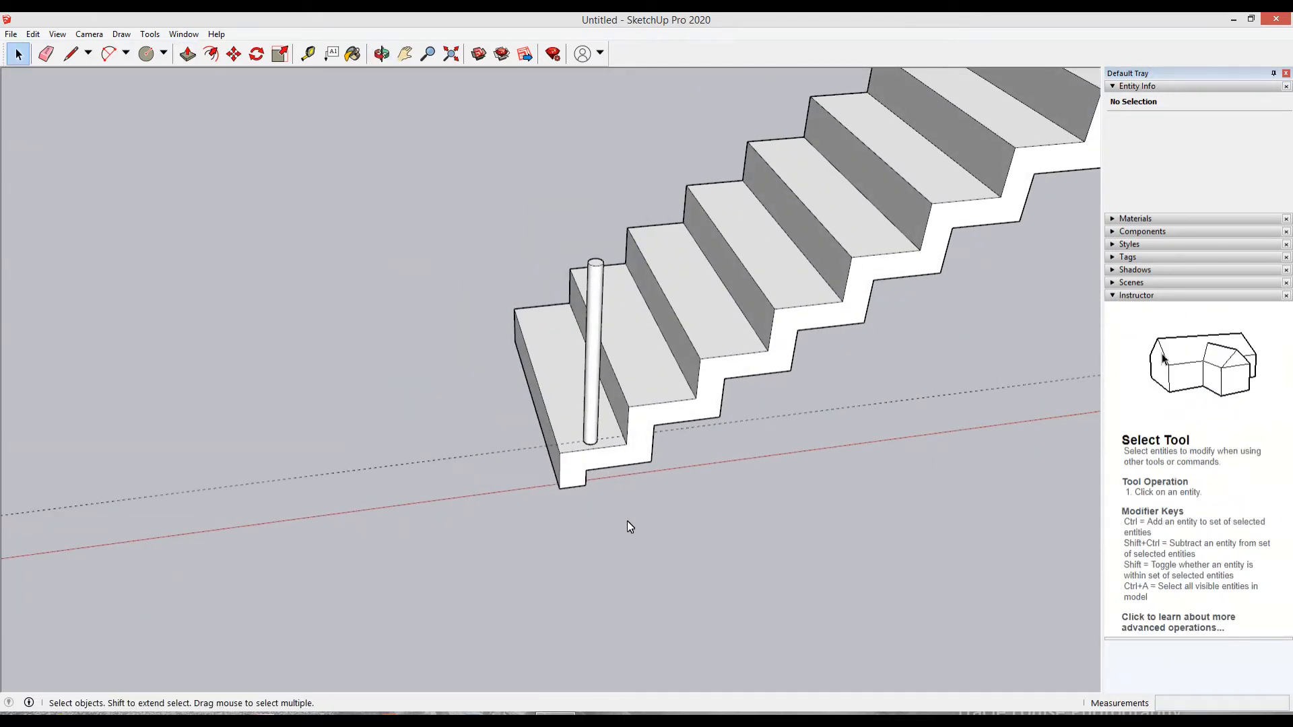
{"action": "triple_click", "coordinate": [589, 365]}
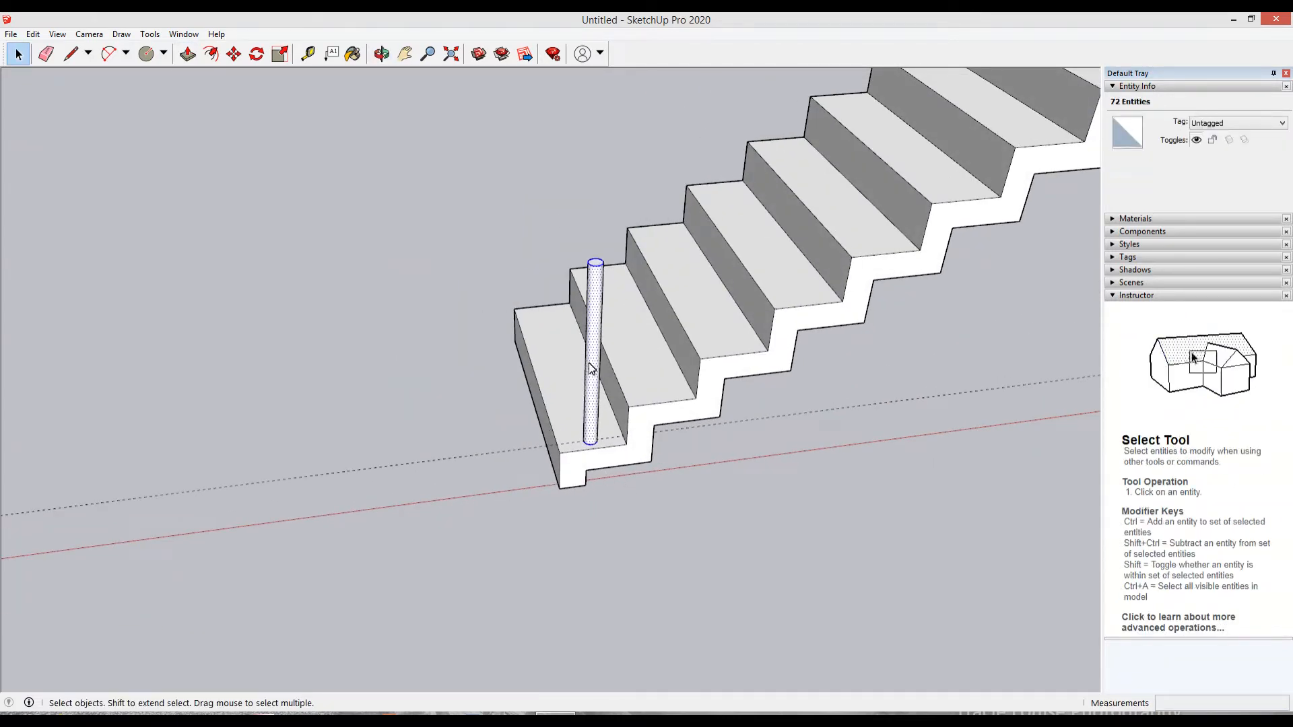
{"action": "middle_click_drag", "start_coordinate": [590, 368], "coordinate": [613, 386]}
{"action": "scroll", "coordinate": [606, 372], "scroll_direction": "up", "scroll_amount": 2}
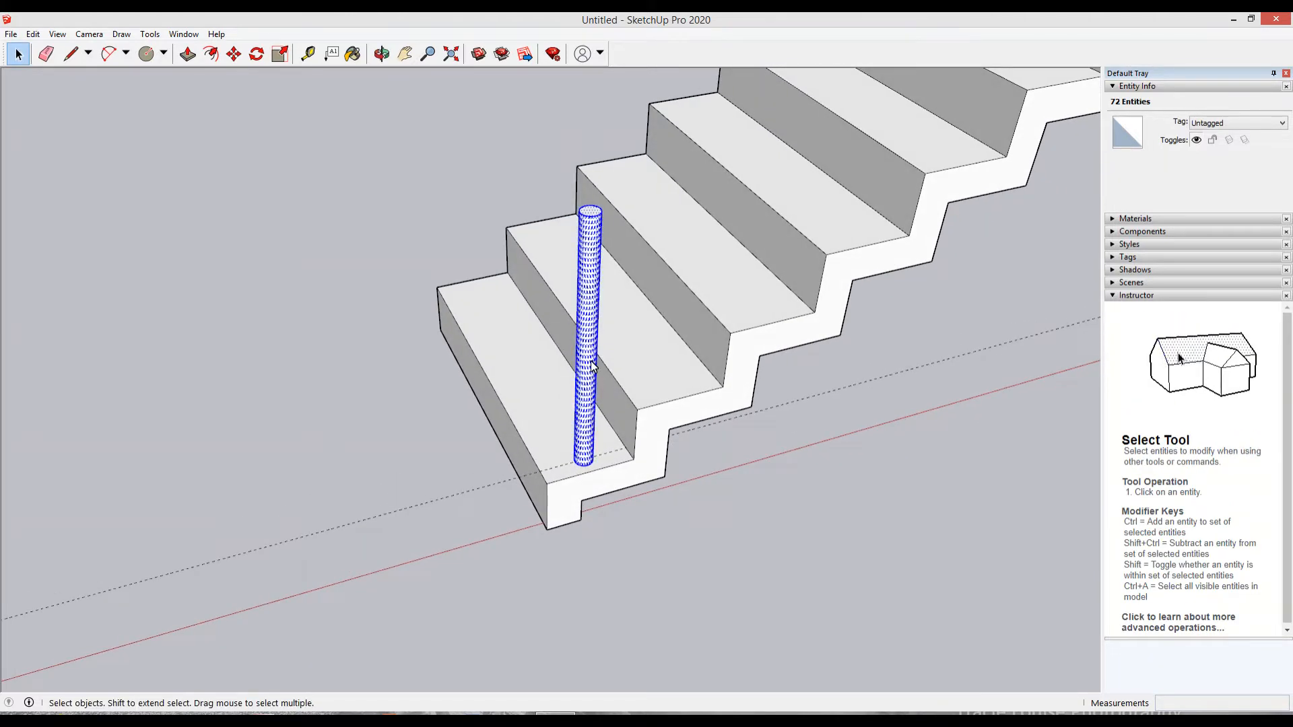
{"action": "right_click", "coordinate": [591, 367]}
{"action": "left_click", "coordinate": [623, 482]}
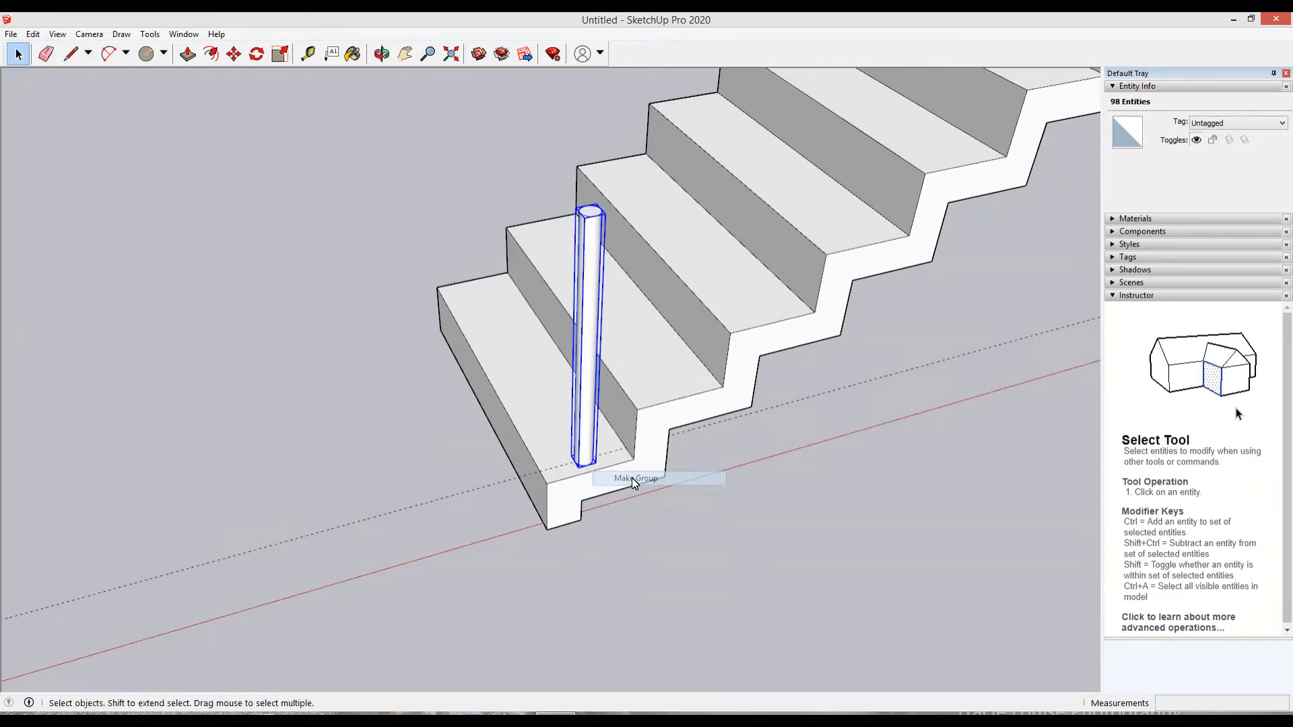
Step: Copy the post three treads up using the tread edge midpoints, and repeat the copy as a 3x array
{"action": "key", "text": "m"}
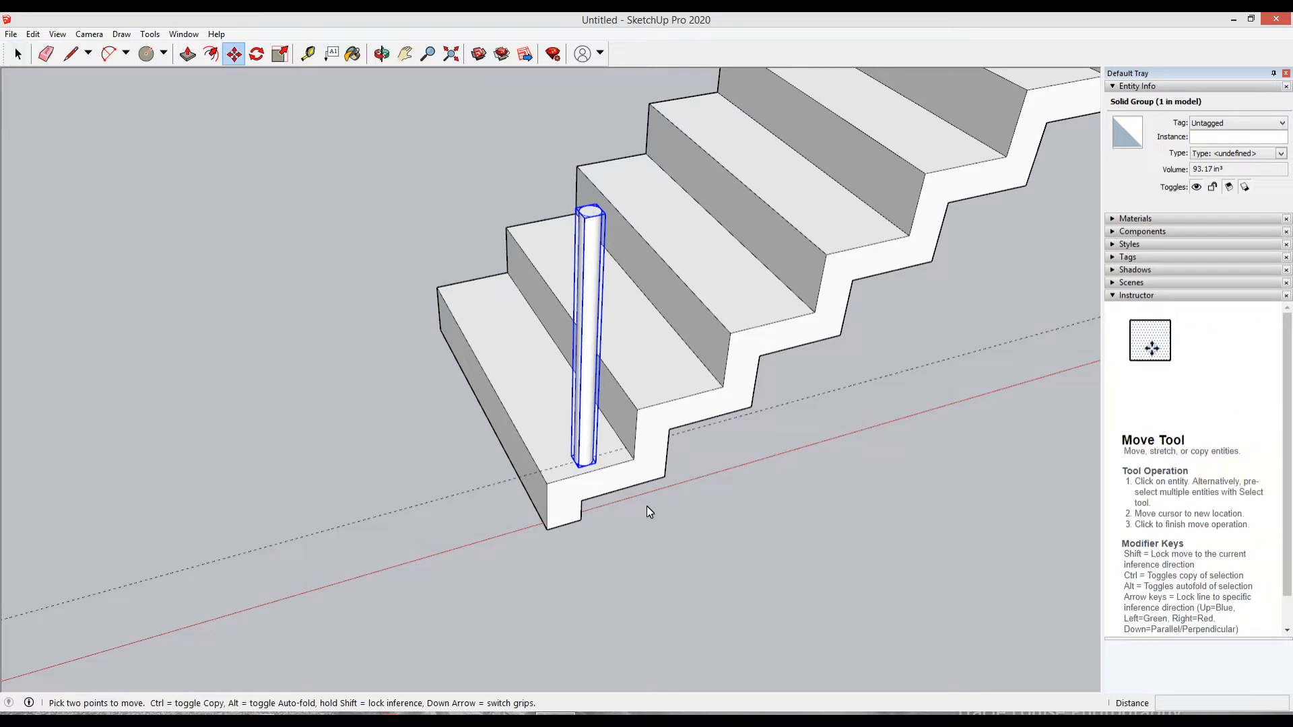
{"action": "left_click", "coordinate": [591, 475]}
{"action": "key", "text": "ctrl"}
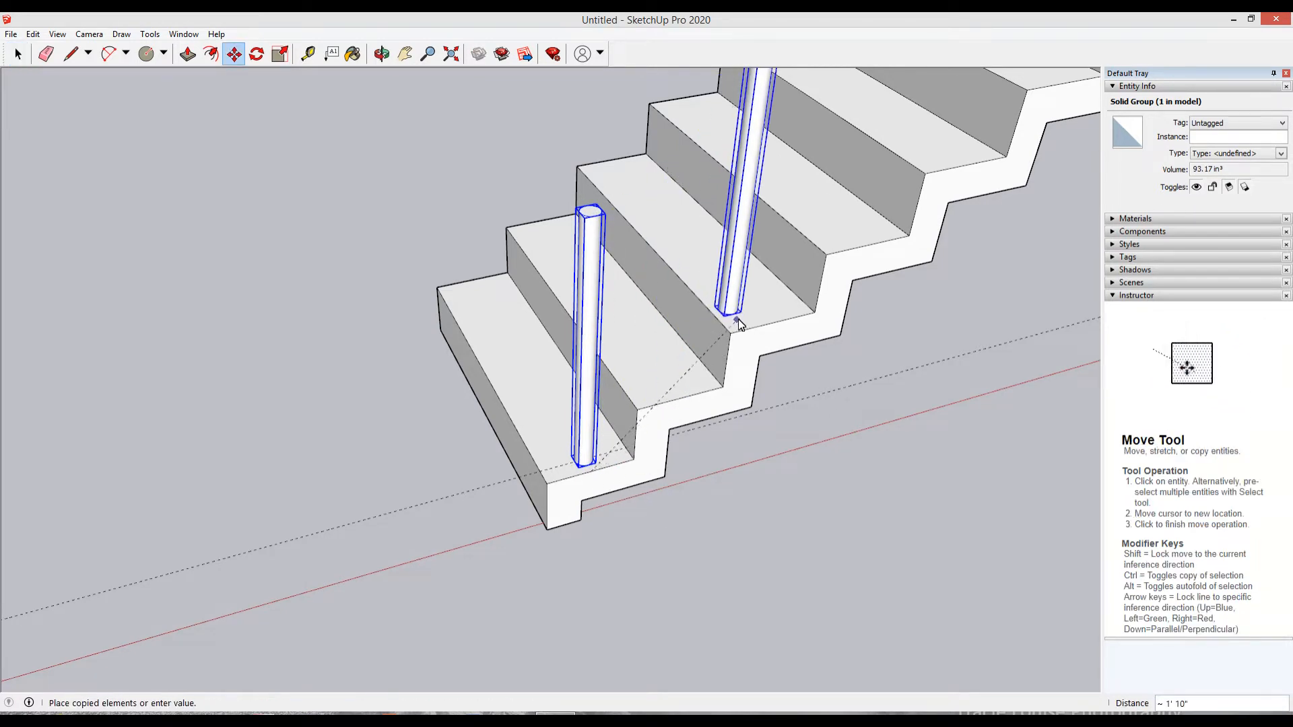
{"action": "scroll", "coordinate": [606, 370], "scroll_direction": "down", "scroll_amount": 3}
{"action": "scroll", "coordinate": [577, 367], "scroll_direction": "up", "scroll_amount": 2}
{"action": "scroll", "coordinate": [593, 357], "scroll_direction": "down", "scroll_amount": 3}
{"action": "scroll", "coordinate": [673, 296], "scroll_direction": "up", "scroll_amount": 3}
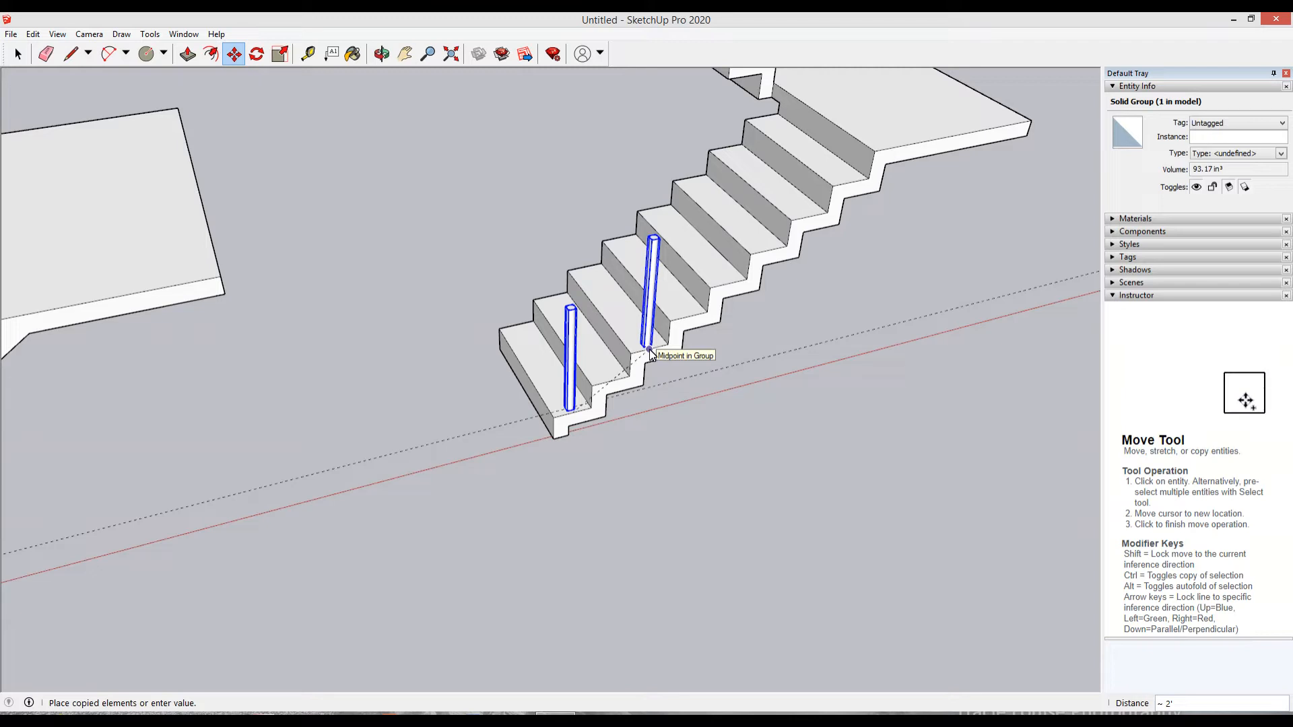
{"action": "left_click", "coordinate": [694, 322]}
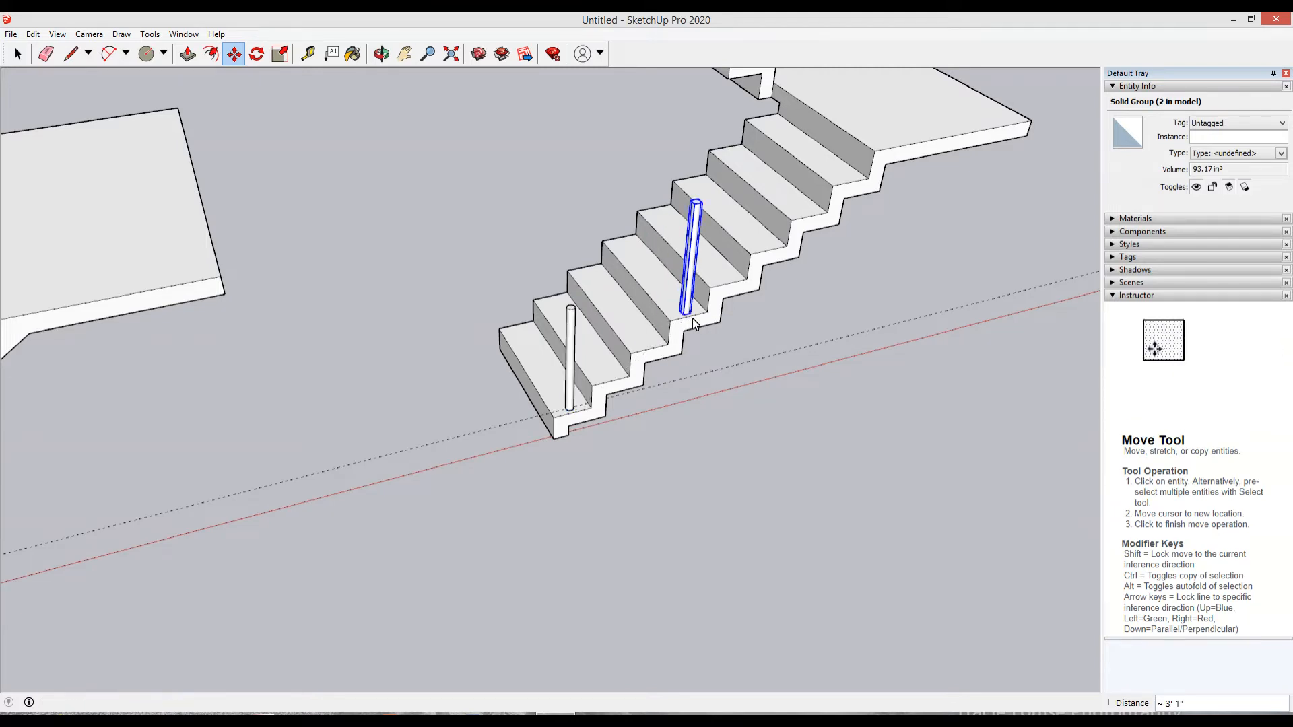
{"action": "key", "text": "Return"}
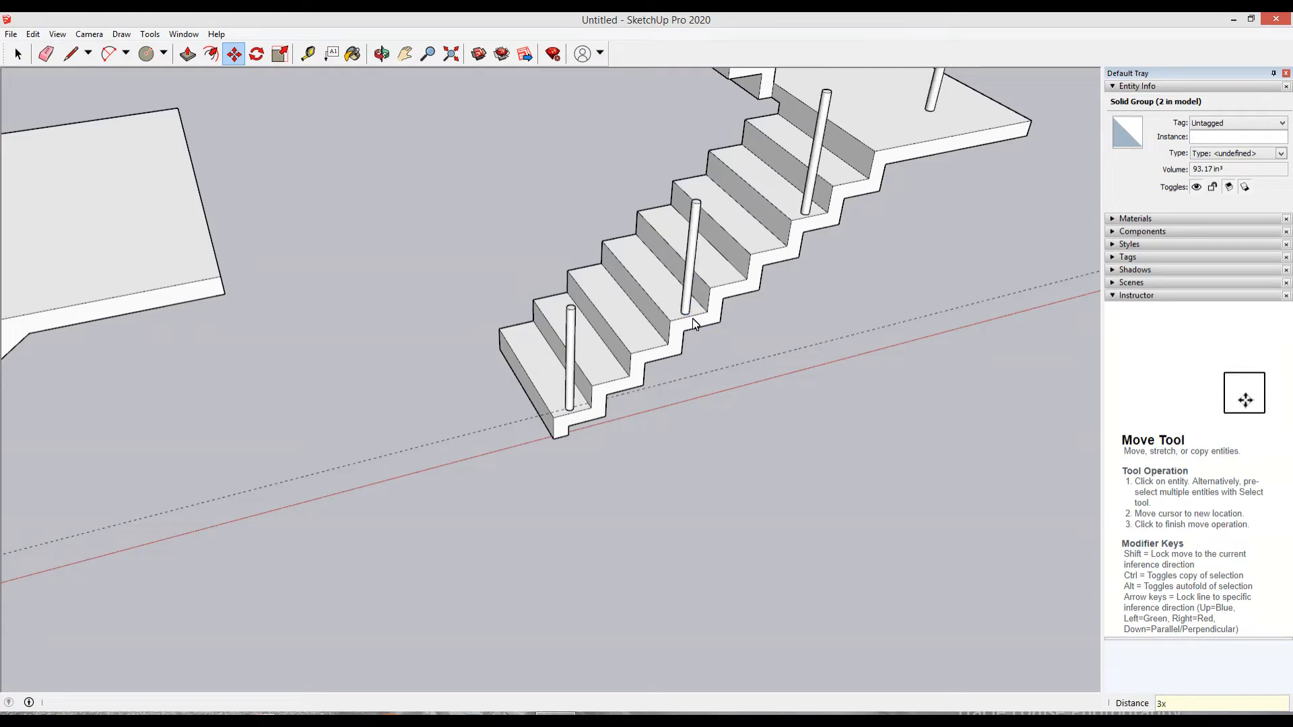
Step: Delete the arrayed post copy that stands over the landing
{"action": "middle_click_drag", "start_coordinate": [691, 337], "coordinate": [670, 403]}
{"action": "scroll", "coordinate": [453, 264], "scroll_direction": "down", "scroll_amount": 5}
{"action": "key", "text": "space"}
{"action": "scroll", "coordinate": [759, 314], "scroll_direction": "up", "scroll_amount": 8}
{"action": "middle_click_drag", "start_coordinate": [759, 315], "coordinate": [413, 179]}
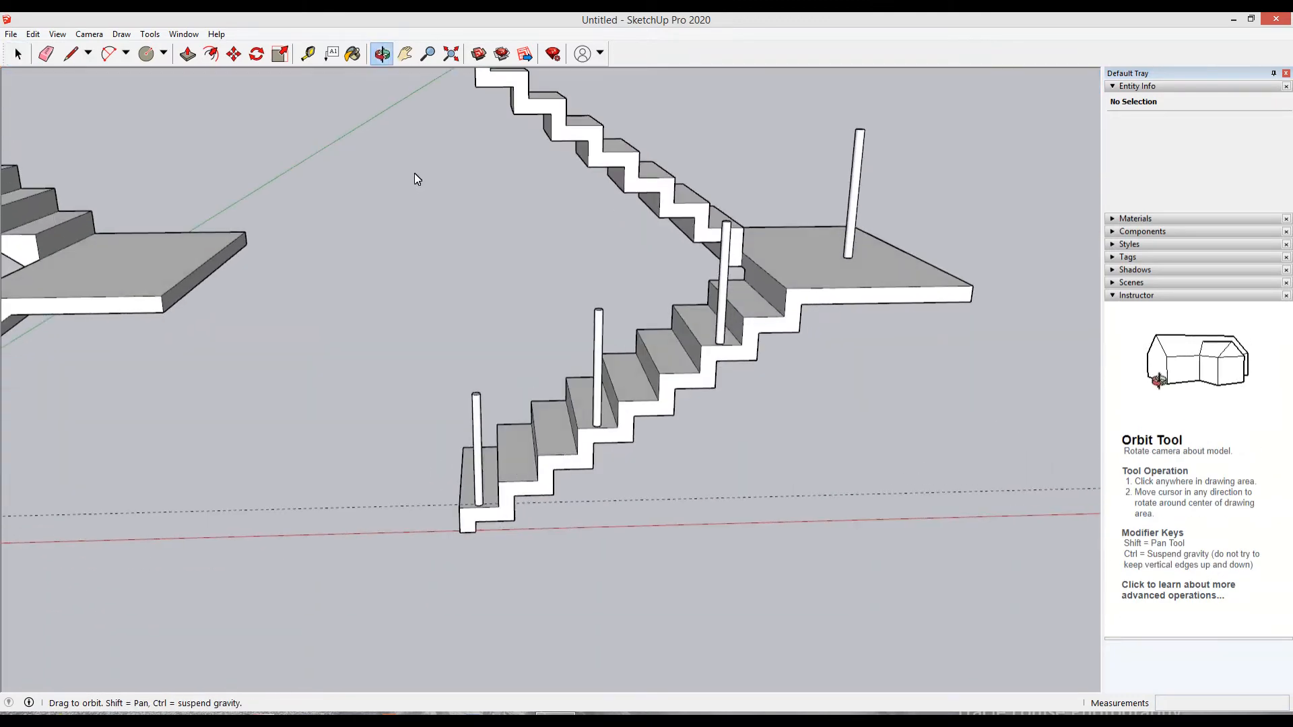
{"action": "left_click", "coordinate": [851, 215]}
{"action": "key", "text": "Delete"}
{"action": "middle_click_drag", "start_coordinate": [833, 251], "coordinate": [693, 337]}
{"action": "scroll", "coordinate": [748, 357], "scroll_direction": "up", "scroll_amount": 3}
{"action": "left_click", "coordinate": [677, 347]}
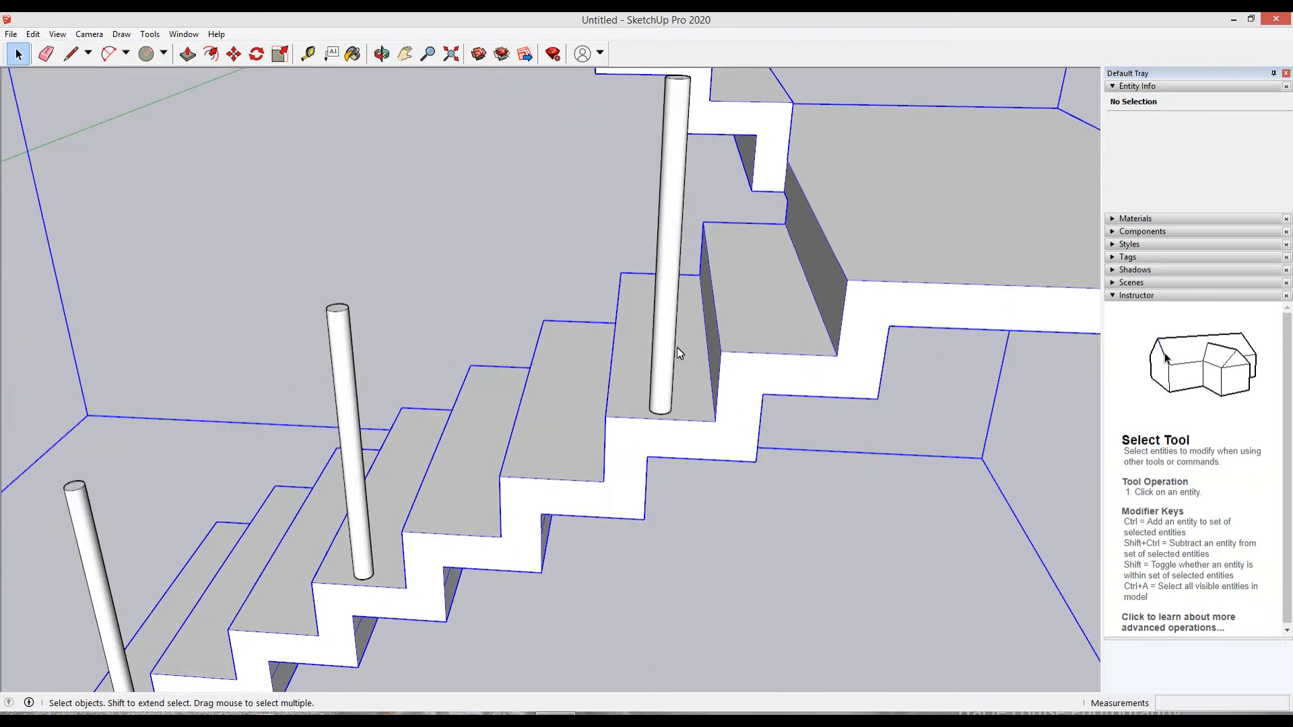
{"action": "left_click", "coordinate": [669, 353]}
{"action": "key", "text": "m"}
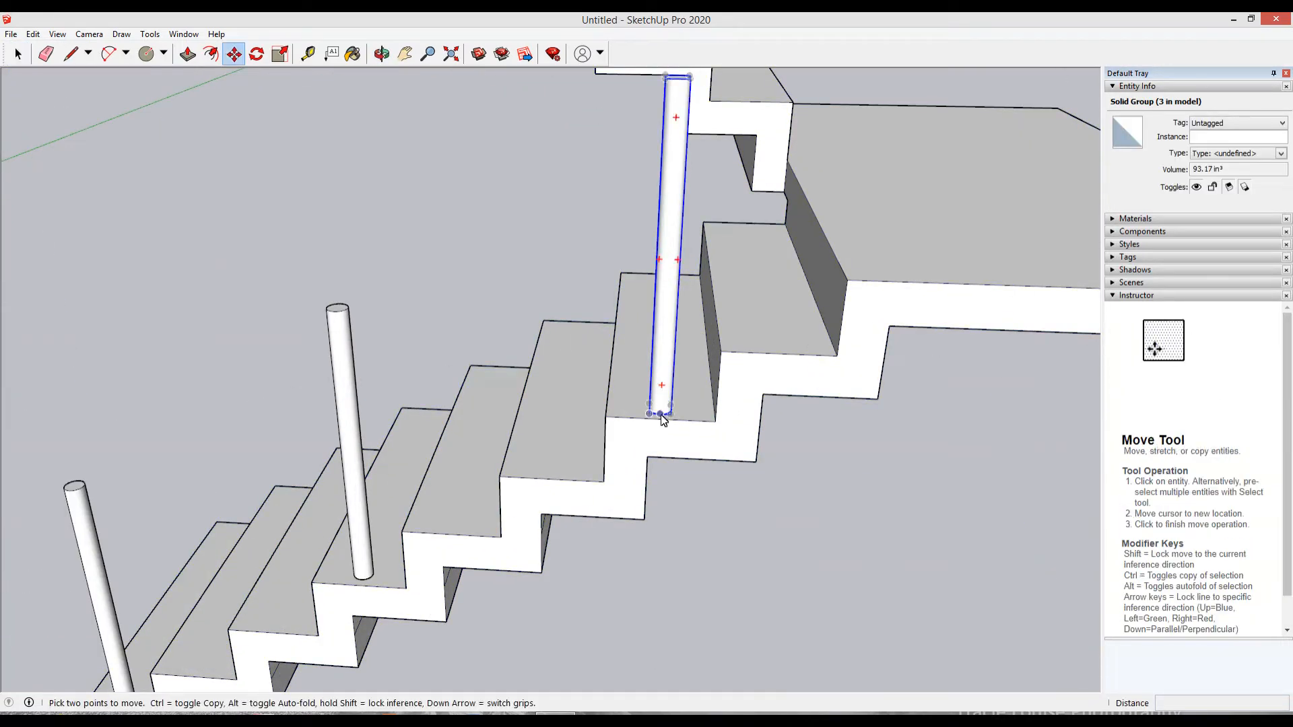
{"action": "left_click", "coordinate": [661, 417]}
{"action": "key", "text": "ctrl"}
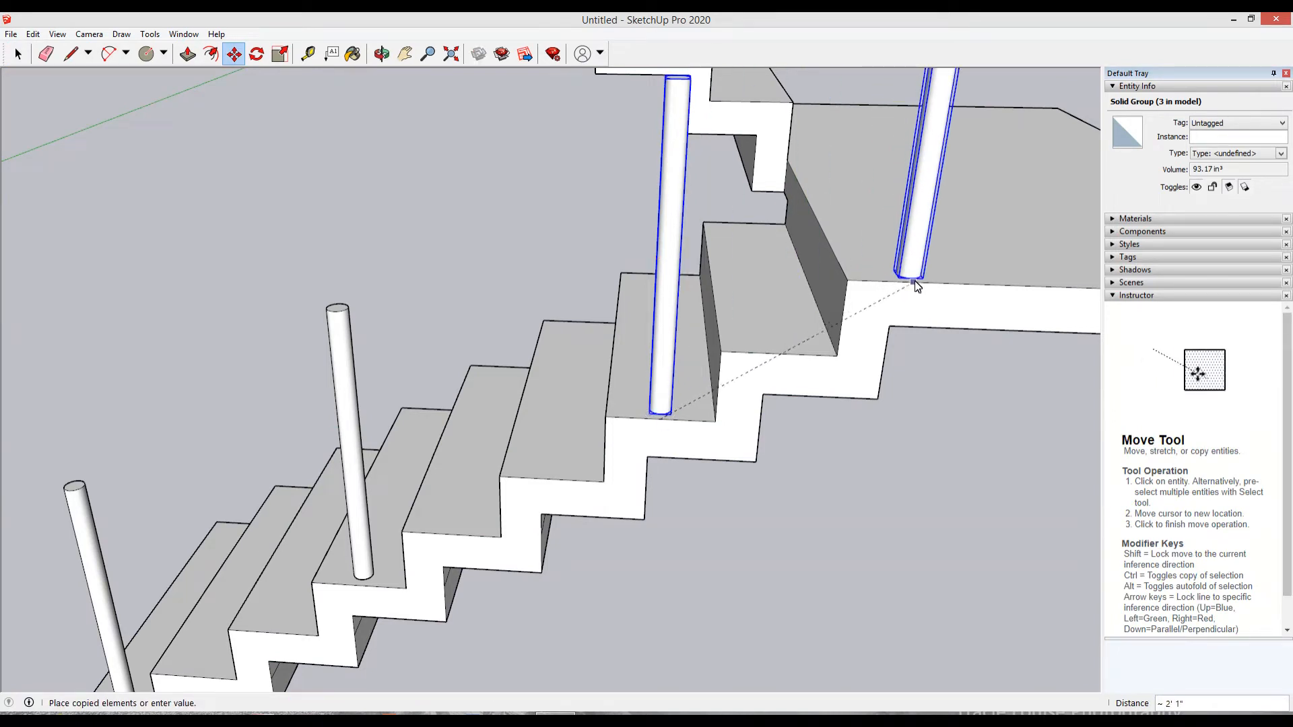
{"action": "scroll", "coordinate": [921, 287], "scroll_direction": "down", "scroll_amount": 5}
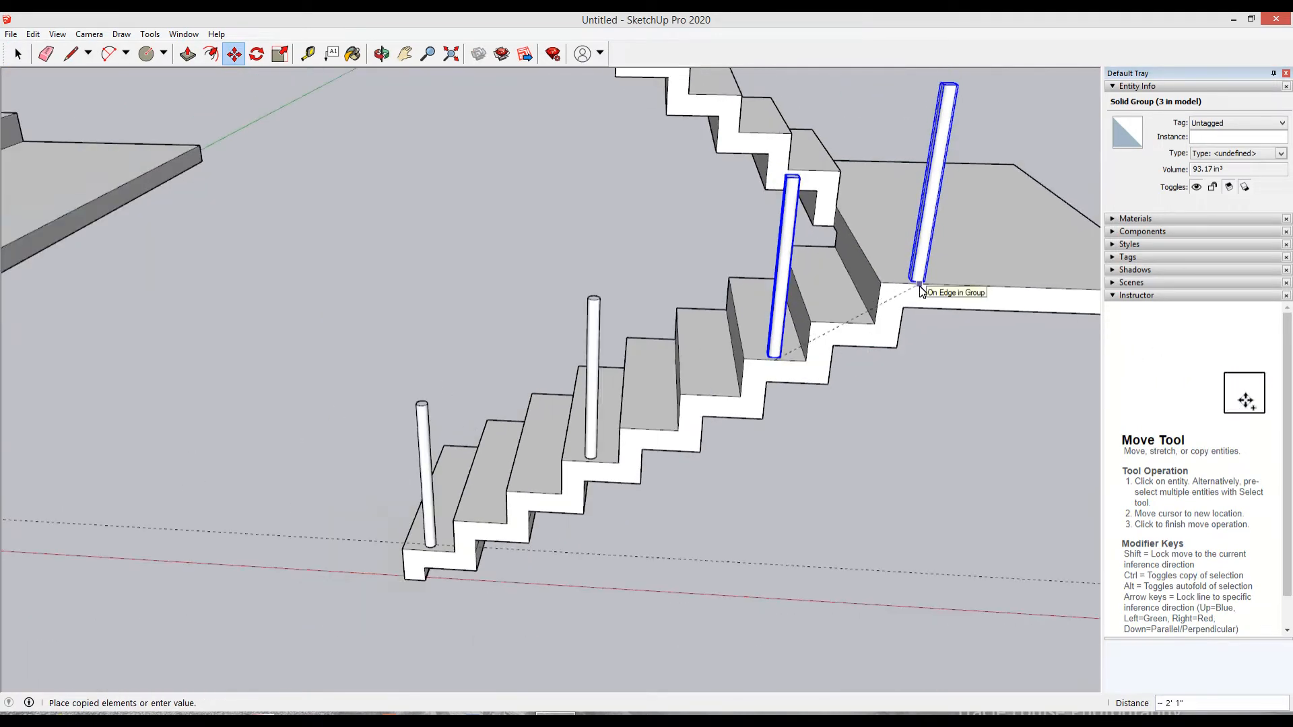
{"action": "scroll", "coordinate": [916, 289], "scroll_direction": "up", "scroll_amount": 7}
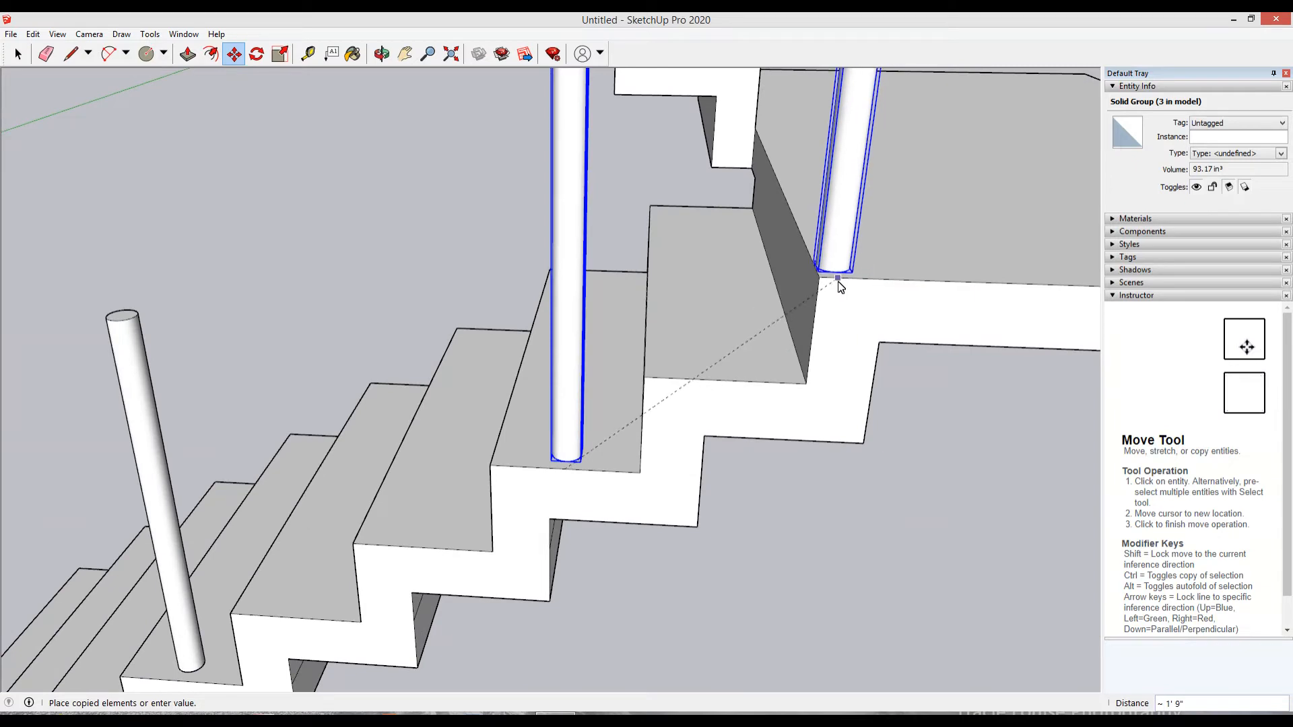
{"action": "key", "text": "Escape"}
Step: Create a guide line across the landing, parallel to its front edge and a few inches in along the red axis
{"action": "key", "text": "t"}
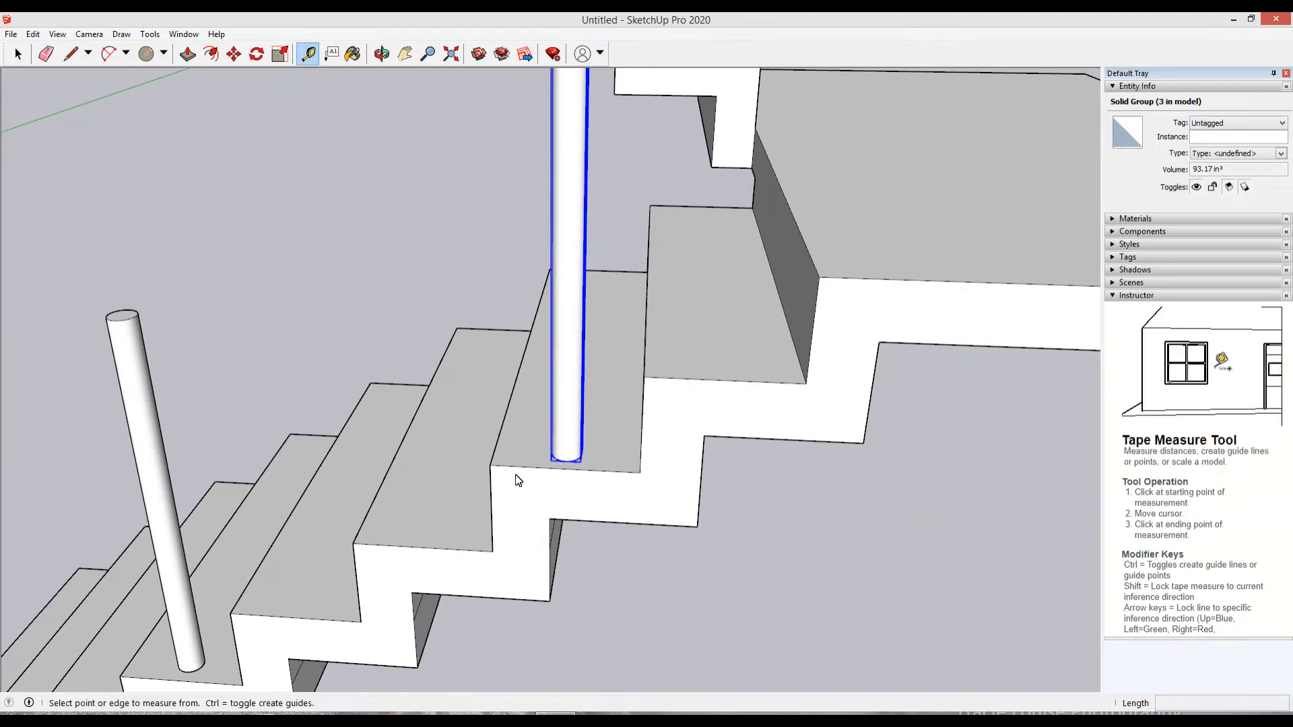
{"action": "left_click", "coordinate": [503, 442]}
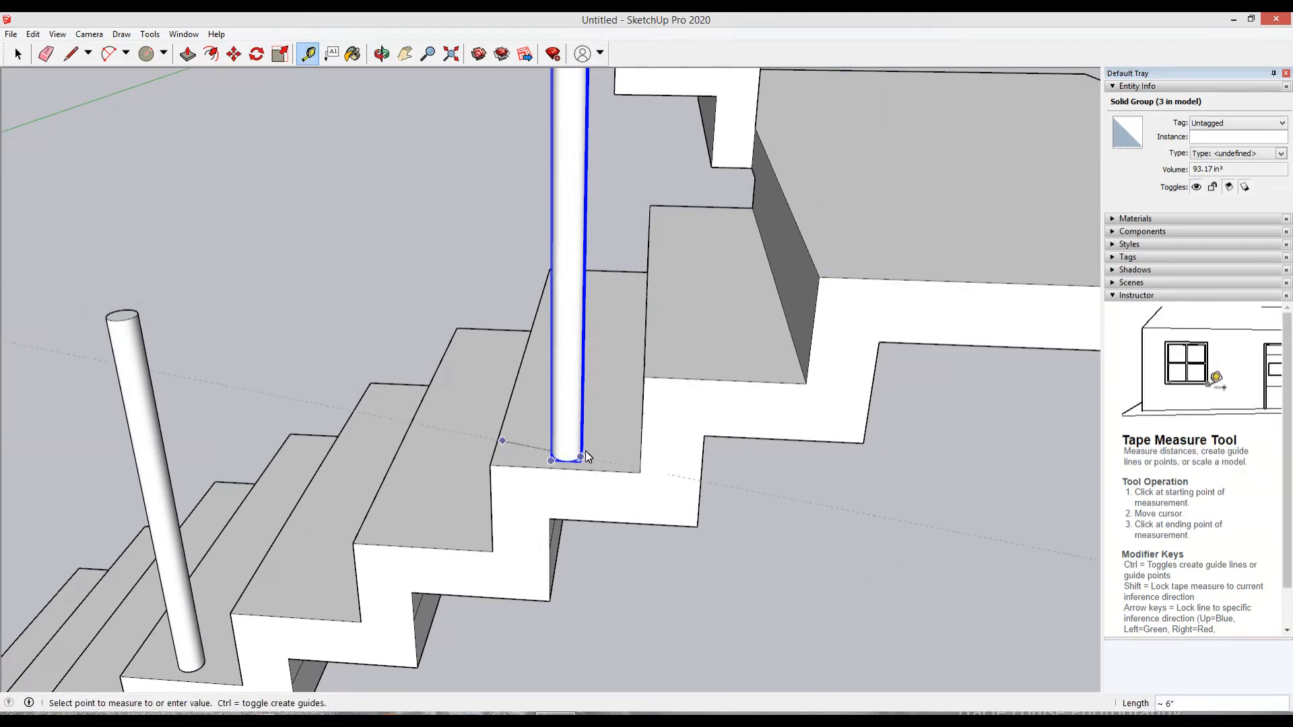
{"action": "key", "text": "Escape"}
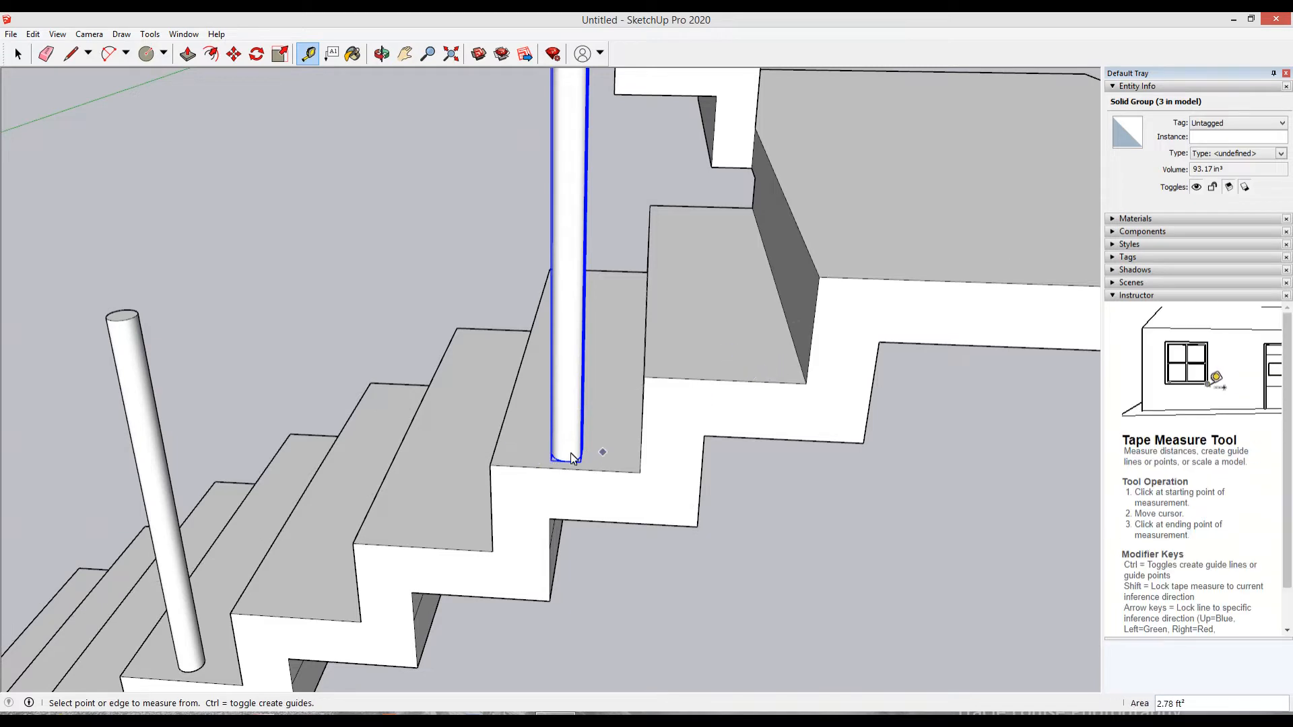
{"action": "left_click", "coordinate": [624, 451]}
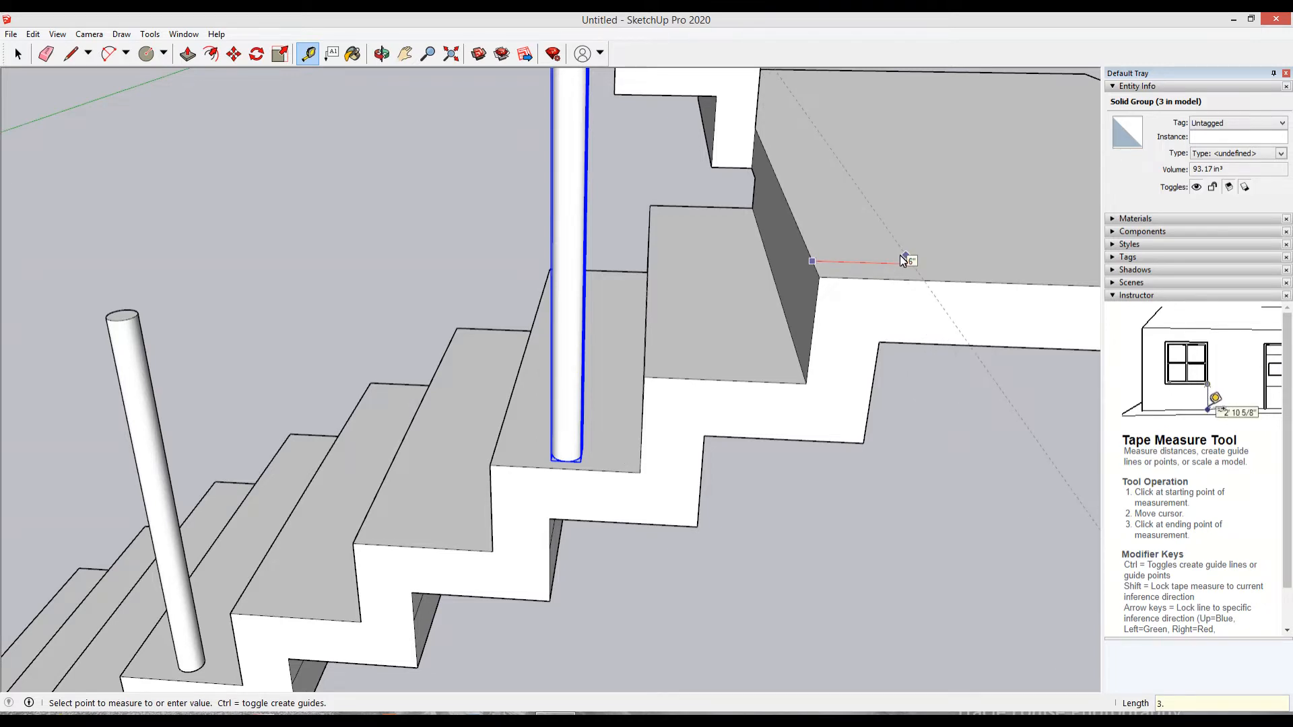
{"action": "type", "text": "3."}
{"action": "key", "text": "Return"}
Step: Copy the uppermost lower-flight post from its tread edge midpoint to where the guide line crosses the landing's side edge
{"action": "middle_click_drag", "start_coordinate": [896, 260], "coordinate": [772, 466]}
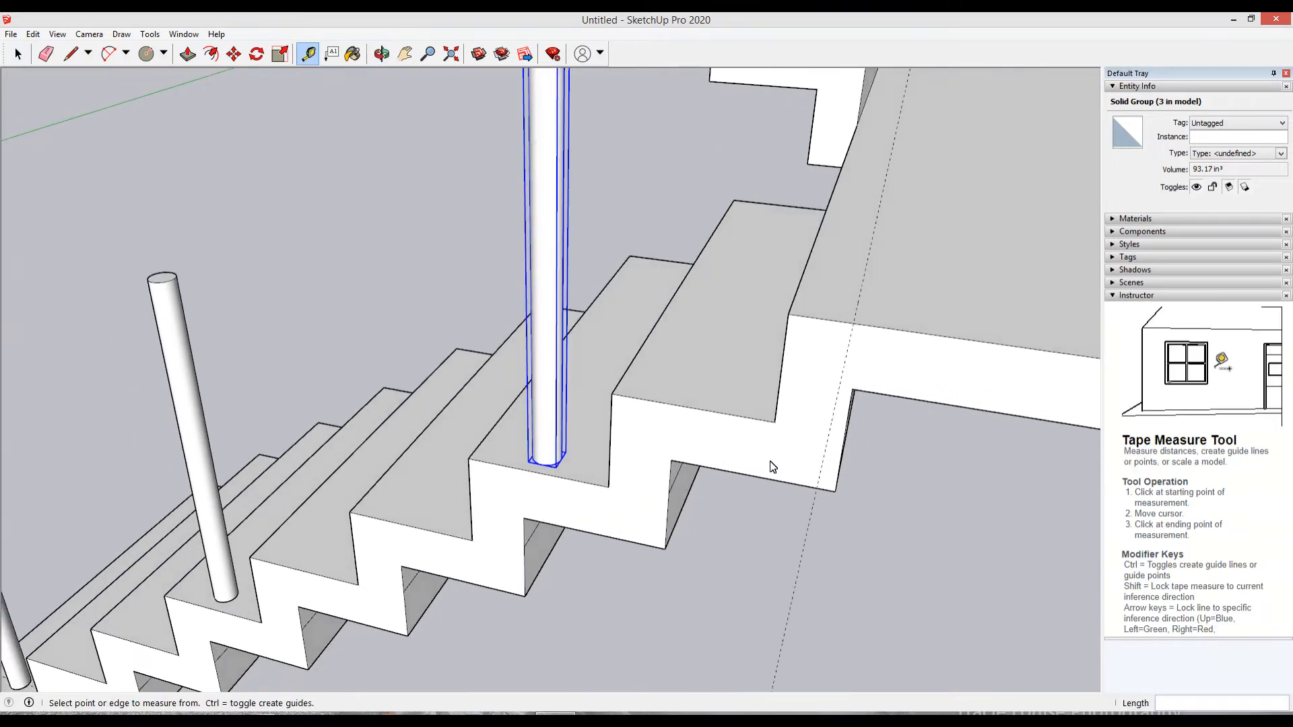
{"action": "key", "text": "space"}
{"action": "key", "text": "m"}
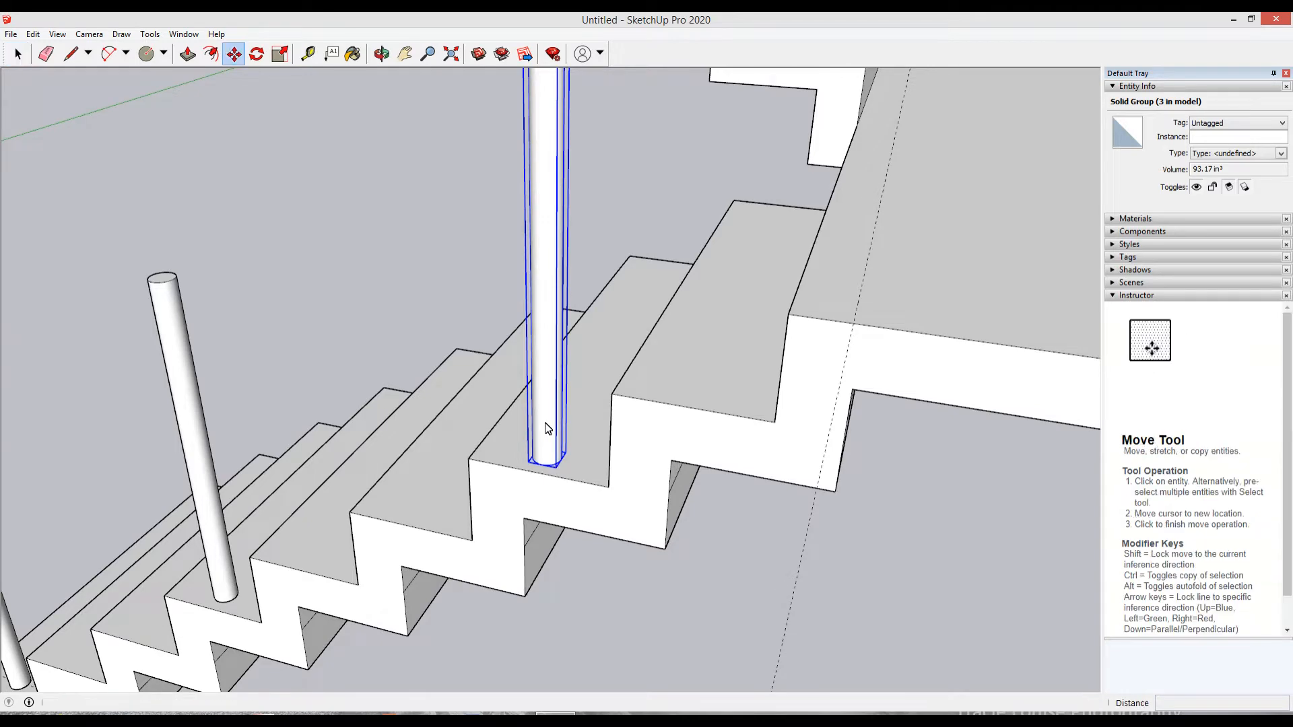
{"action": "key", "text": "ctrl"}
{"action": "left_click", "coordinate": [537, 473]}
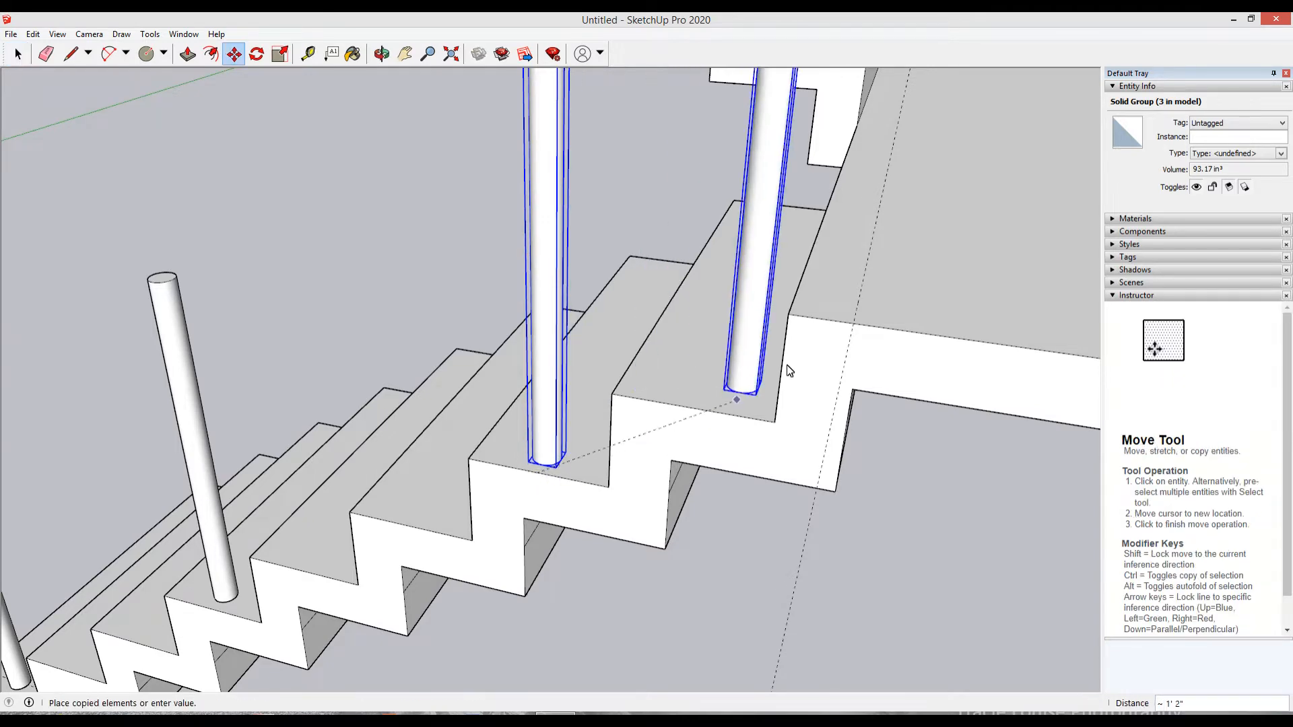
{"action": "left_click", "coordinate": [852, 325]}
Step: Create guide lines just inside the landing's side edge by the upper flight and its back edge, parallel to each
{"action": "scroll", "coordinate": [853, 461], "scroll_direction": "down", "scroll_amount": 4}
{"action": "scroll", "coordinate": [852, 462], "scroll_direction": "down", "scroll_amount": 3}
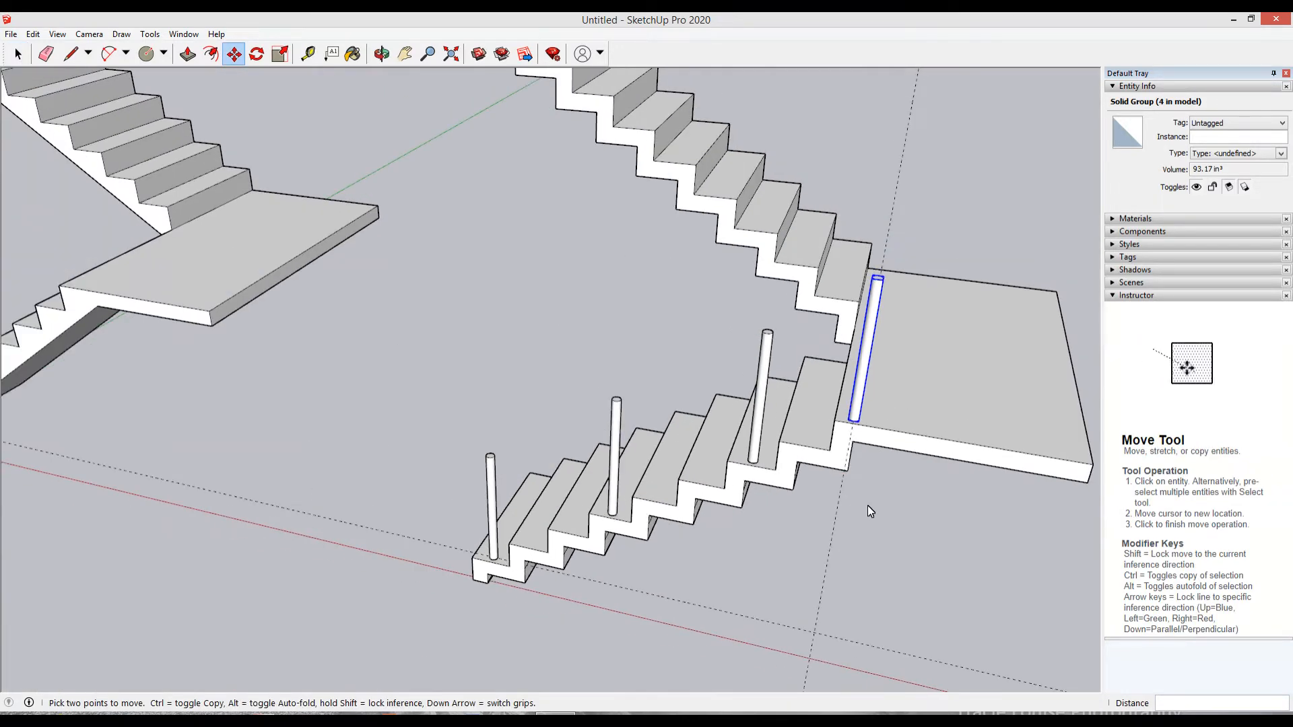
{"action": "middle_click_drag", "start_coordinate": [867, 505], "coordinate": [737, 466]}
{"action": "scroll", "coordinate": [758, 518], "scroll_direction": "up", "scroll_amount": 3}
{"action": "middle_click_drag", "start_coordinate": [758, 518], "coordinate": [783, 458]}
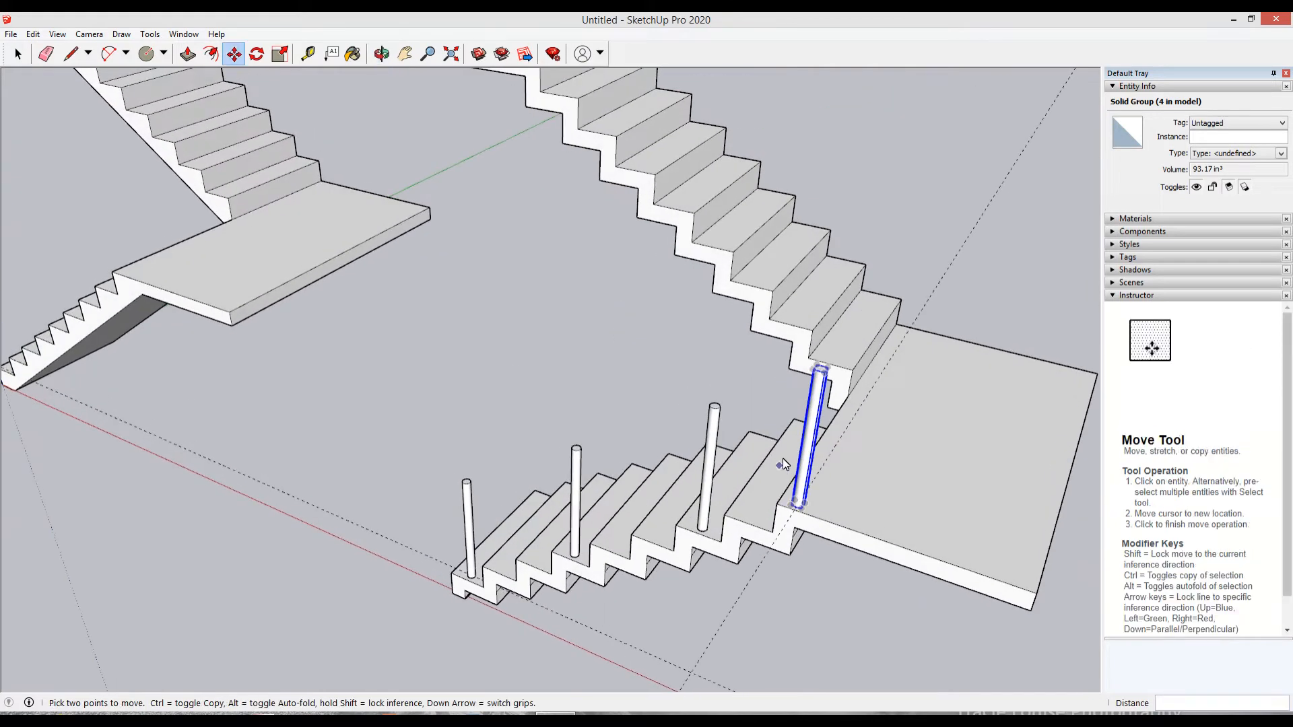
{"action": "middle_click_drag", "start_coordinate": [875, 566], "coordinate": [677, 579]}
{"action": "middle_click_drag", "start_coordinate": [818, 560], "coordinate": [655, 602]}
{"action": "key", "text": "t"}
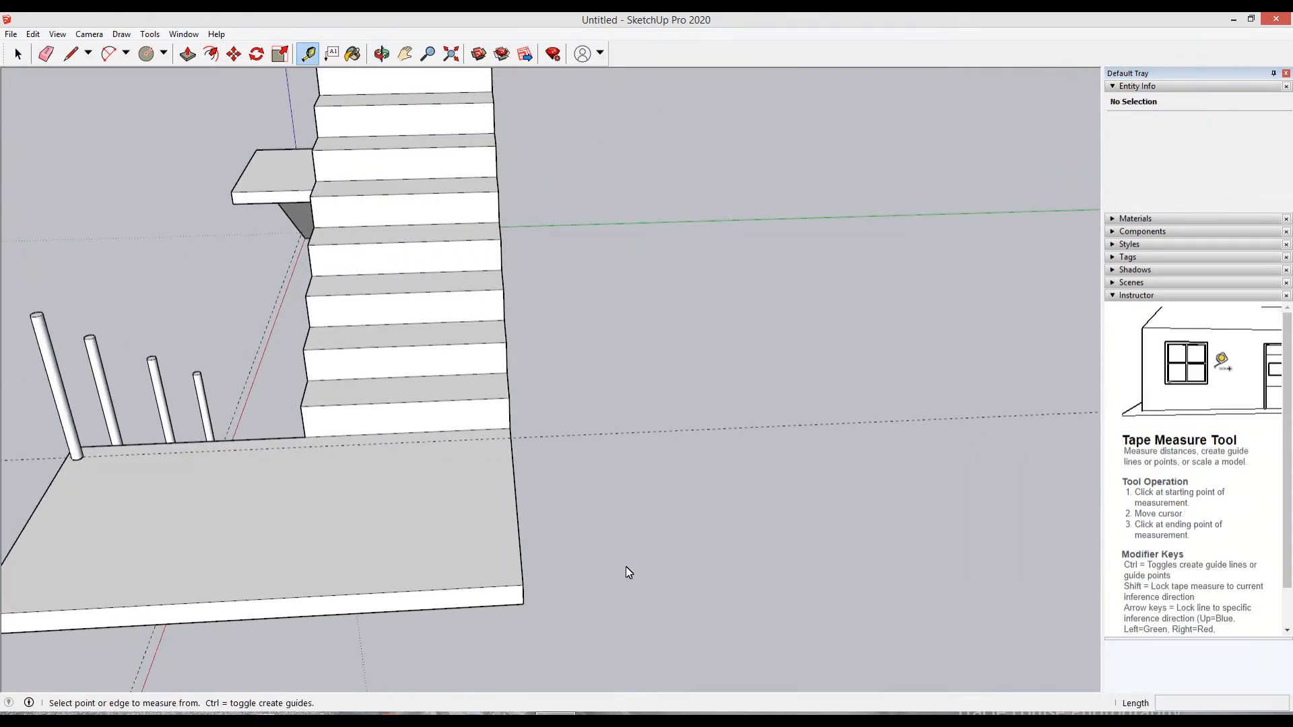
{"action": "left_click", "coordinate": [516, 520]}
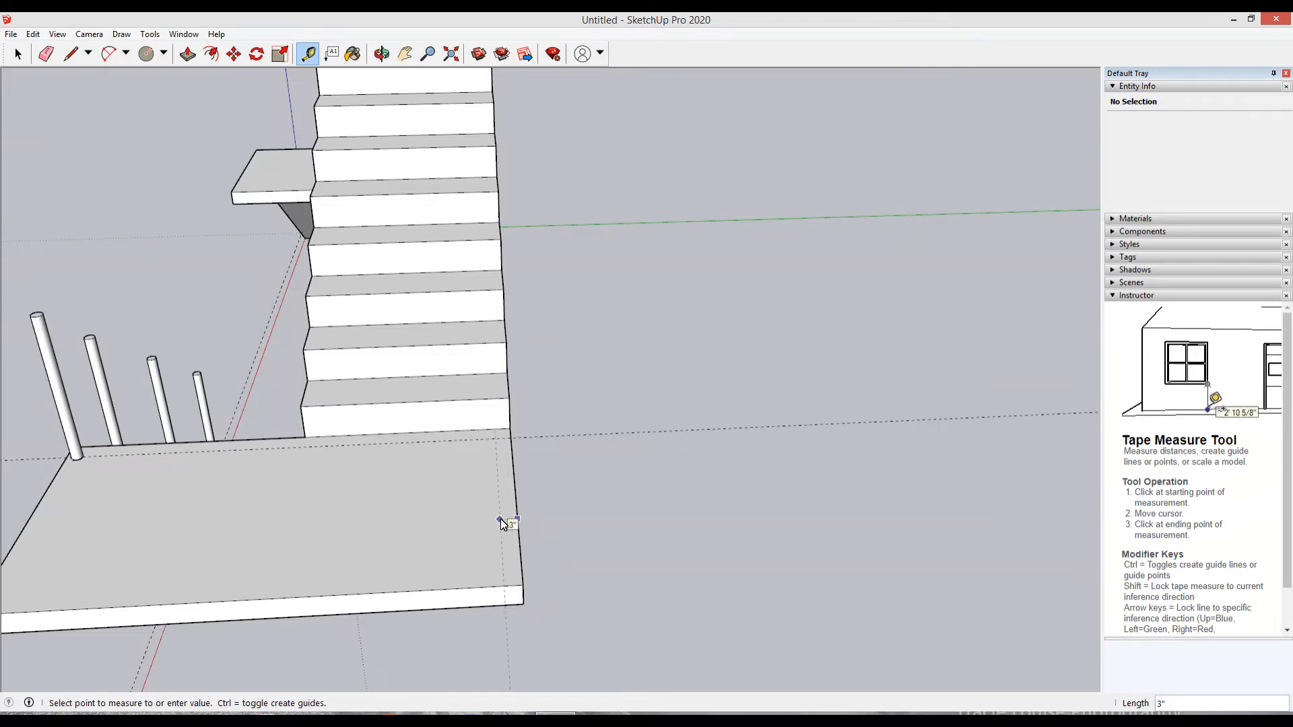
{"action": "left_click", "coordinate": [384, 592]}
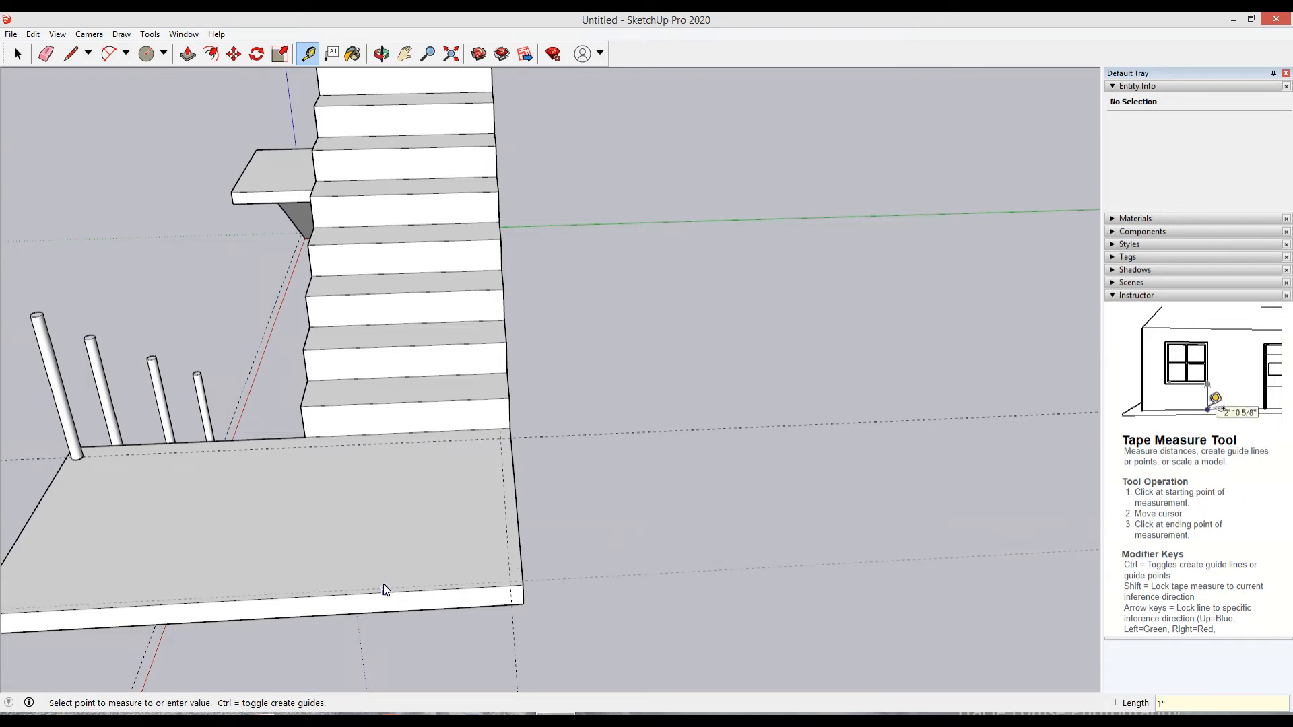
{"action": "middle_click_drag", "start_coordinate": [382, 583], "coordinate": [458, 576]}
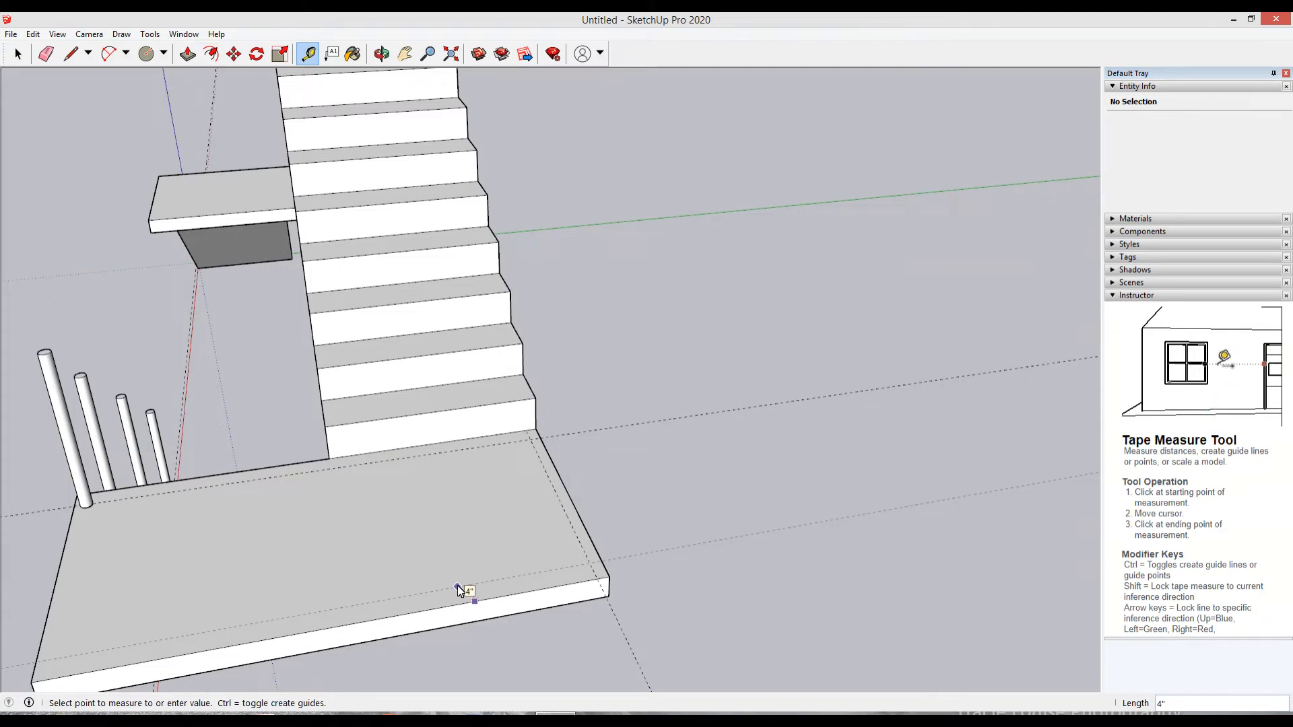
{"action": "left_click", "coordinate": [458, 584]}
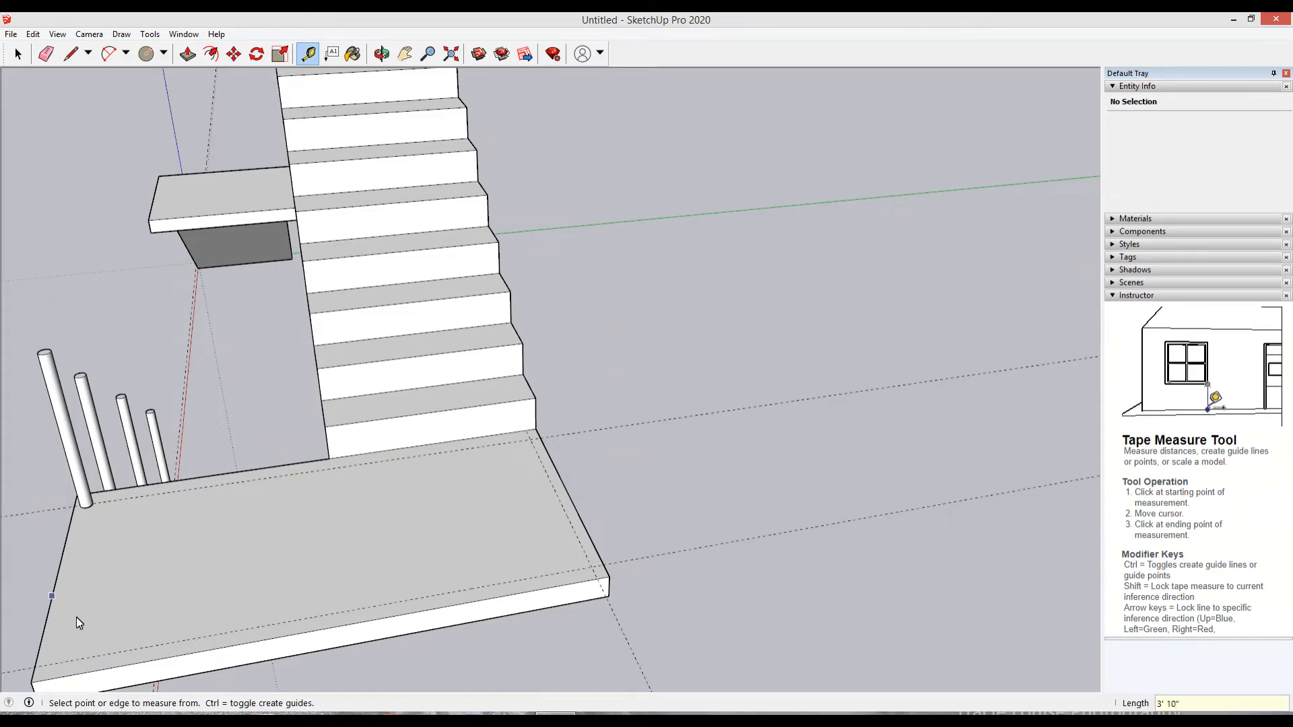
Step: Create a guide line 2 inches inside the landing's side edge by the lower flight, parallel to that edge
{"action": "middle_click_drag", "start_coordinate": [76, 619], "coordinate": [533, 510]}
{"action": "scroll", "coordinate": [625, 619], "scroll_direction": "up", "scroll_amount": 2}
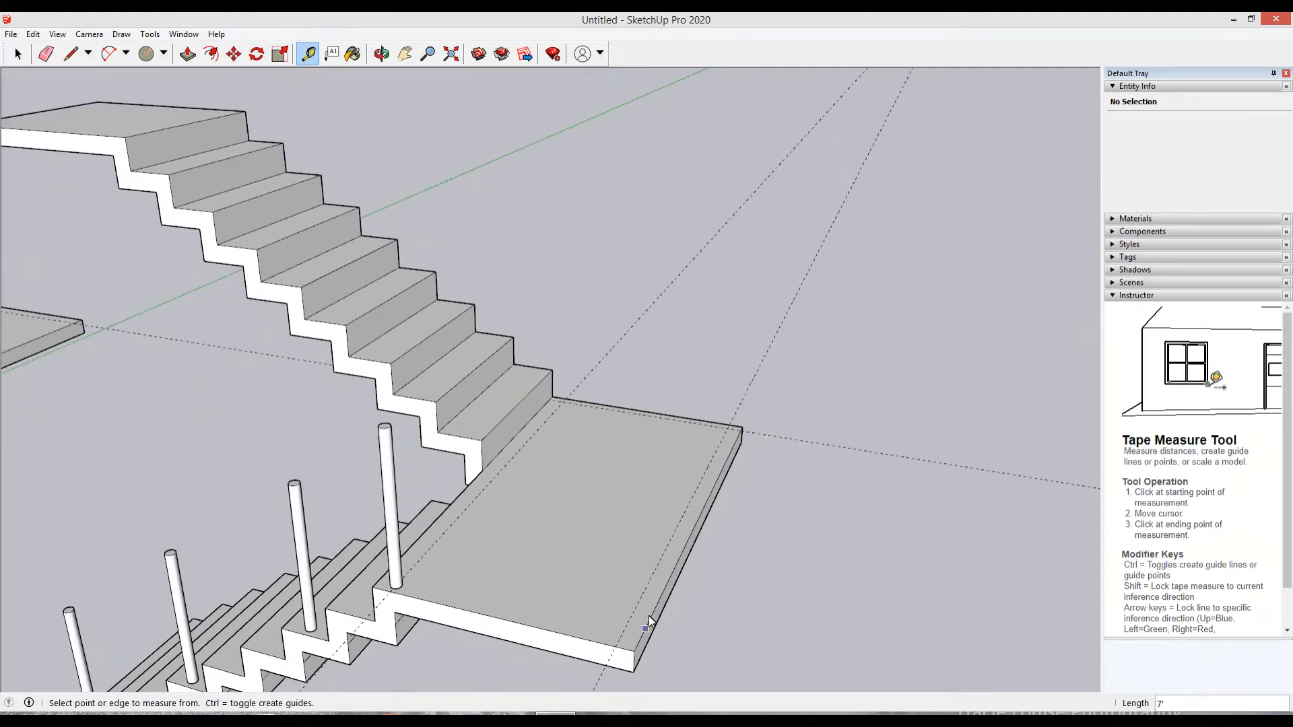
{"action": "left_click", "coordinate": [577, 634]}
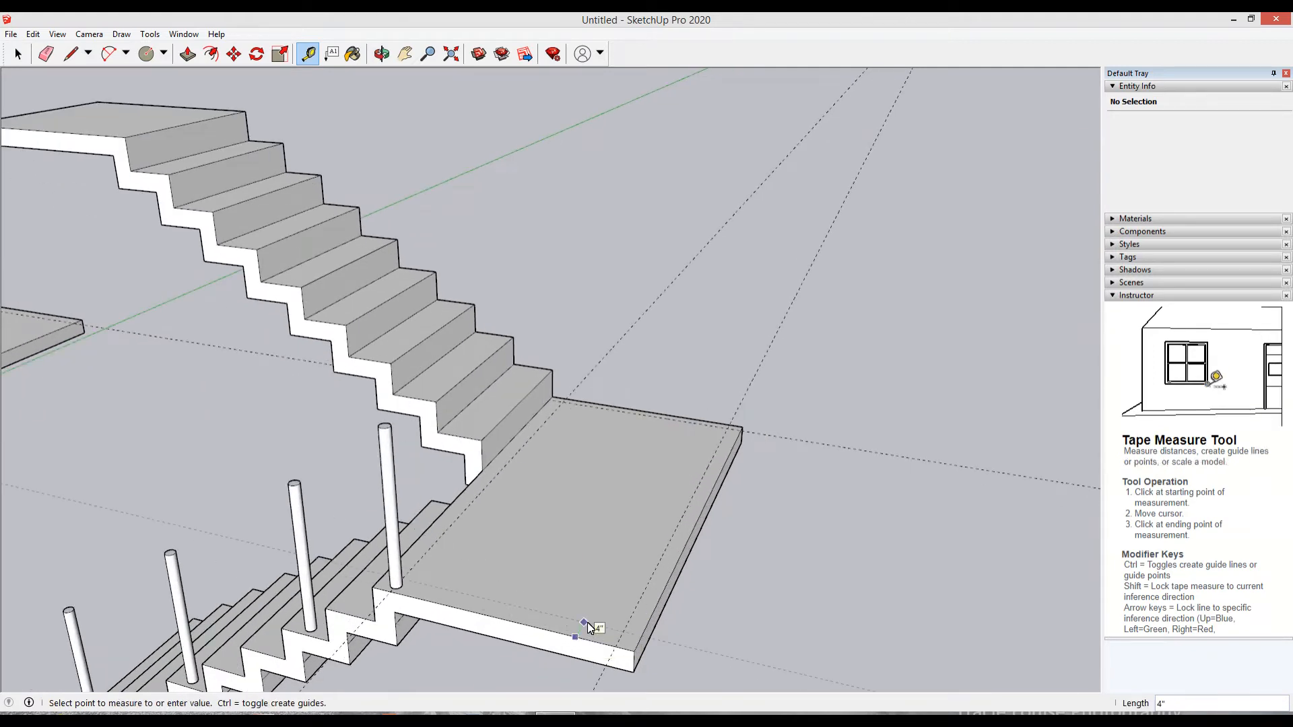
{"action": "key", "text": "Return"}
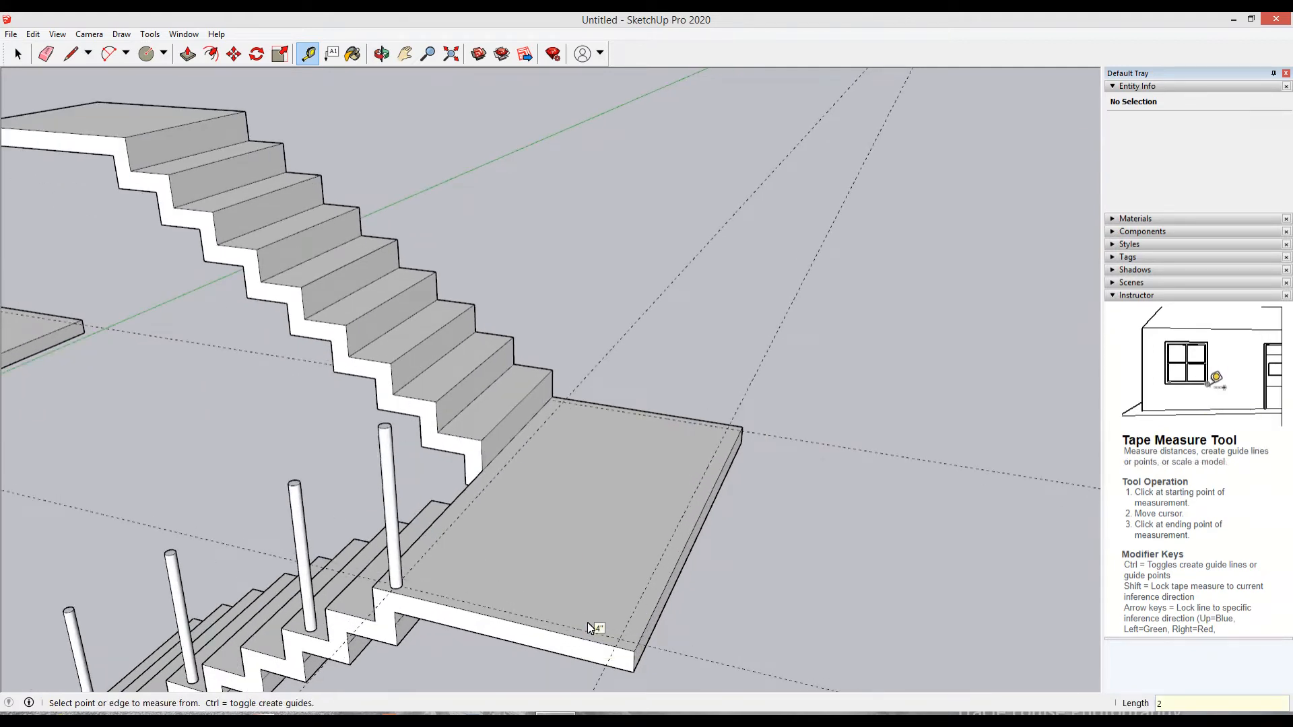
Step: Copy the landing's first post along its side edge to the back guide line at the outer corner
{"action": "key", "text": "space"}
{"action": "left_click", "coordinate": [396, 563]}
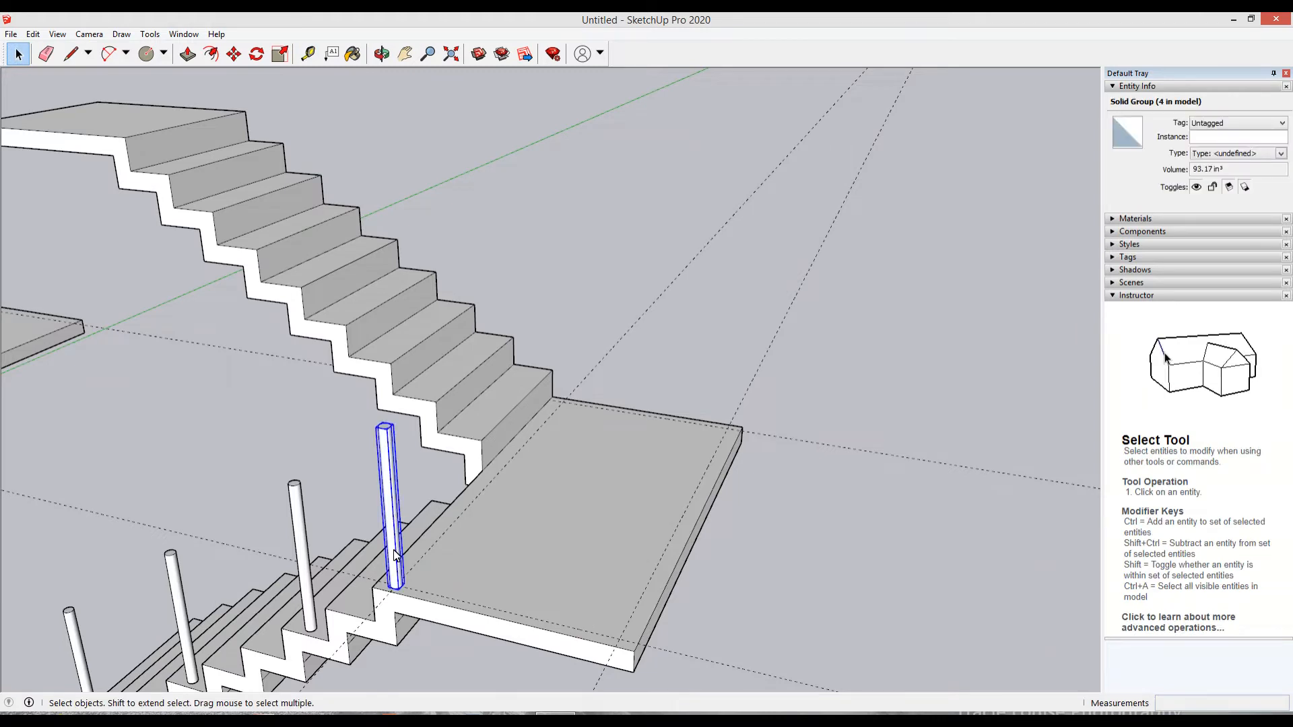
{"action": "key", "text": "m"}
{"action": "scroll", "coordinate": [395, 584], "scroll_direction": "up", "scroll_amount": 2}
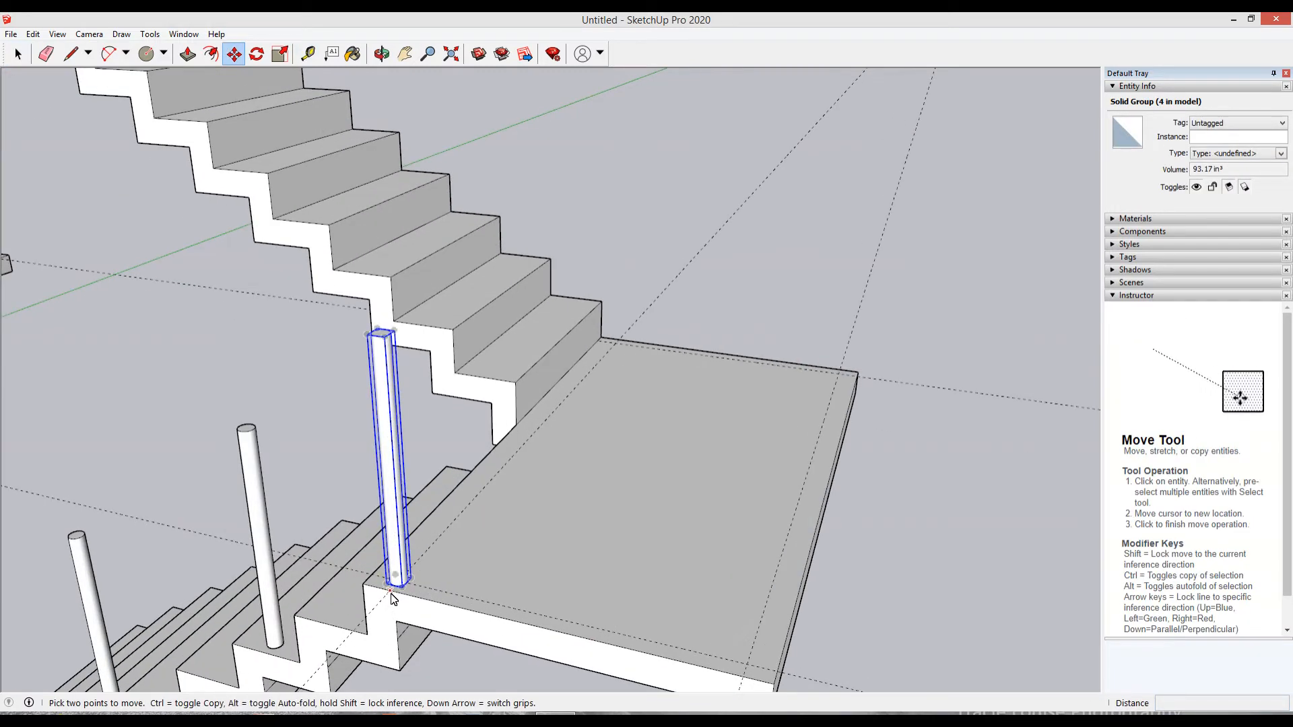
{"action": "left_click", "coordinate": [392, 598]}
{"action": "key", "text": "ctrl"}
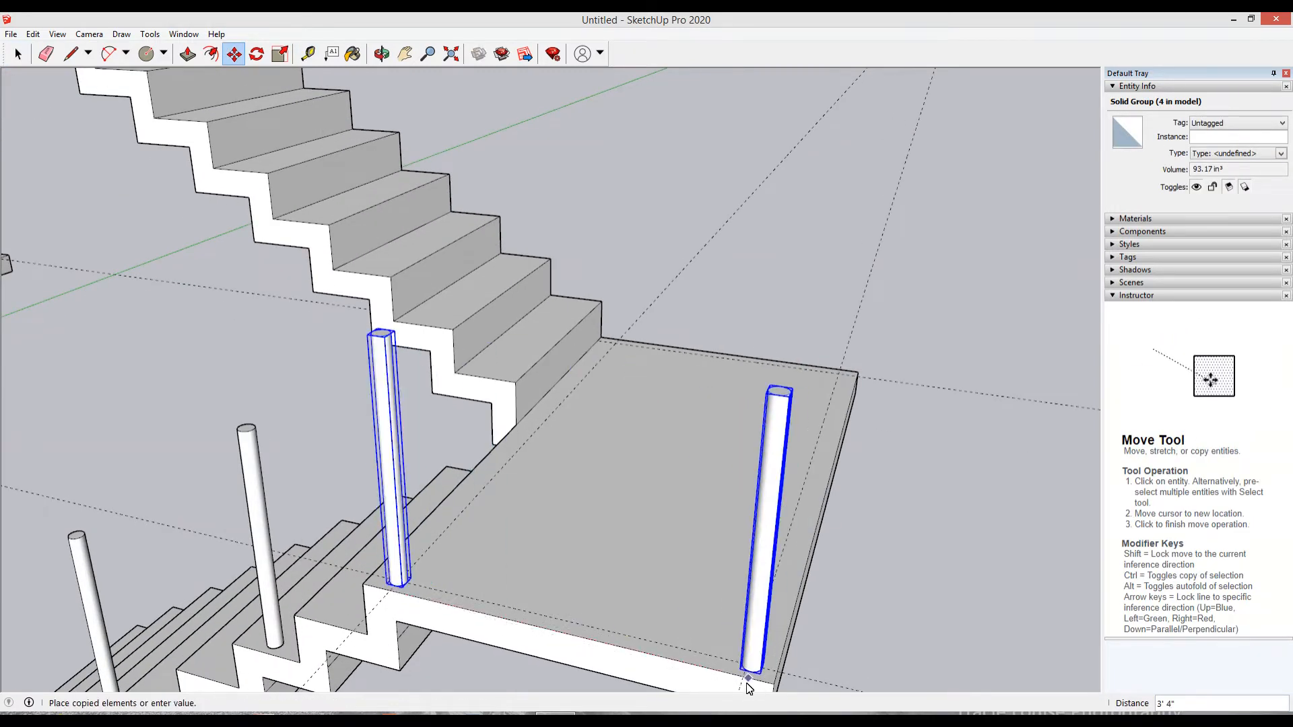
{"action": "left_click", "coordinate": [743, 685]}
Step: Copy the corner post along the landing's back edge to the guide line at the opposite back corner
{"action": "middle_click_drag", "start_coordinate": [744, 684], "coordinate": [374, 619]}
{"action": "left_click", "coordinate": [369, 628]}
{"action": "key", "text": "ctrl"}
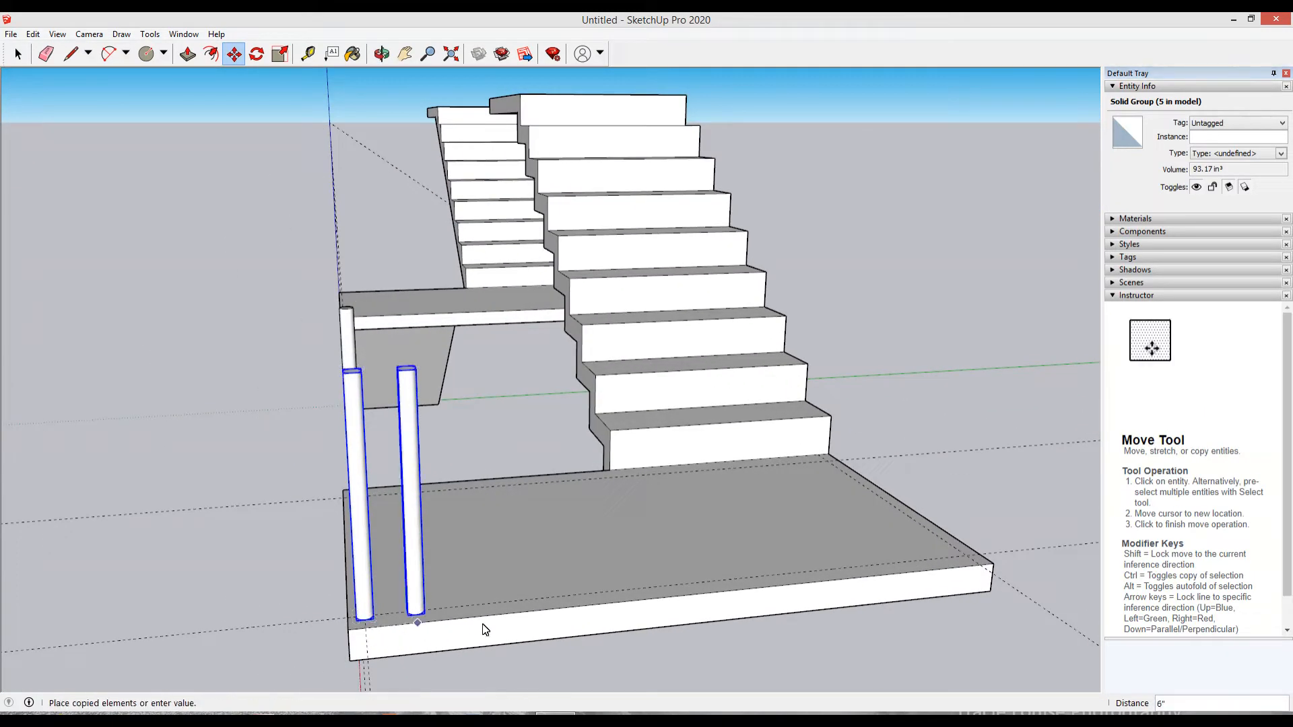
{"action": "left_click", "coordinate": [983, 576]}
Step: Copy the new corner post along the landing's other side edge to the guide line beside the upper flight
{"action": "middle_click_drag", "start_coordinate": [983, 575], "coordinate": [336, 596]}
{"action": "left_click", "coordinate": [225, 630]}
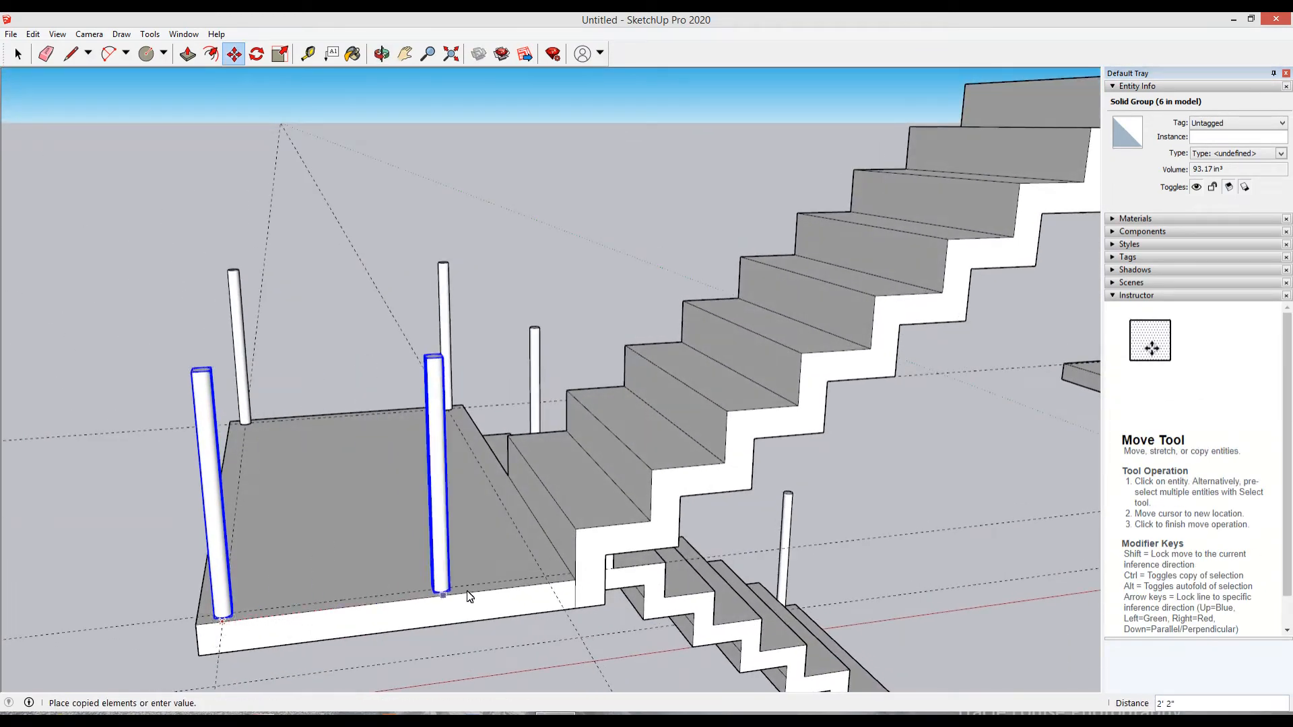
{"action": "left_click", "coordinate": [566, 597]}
Step: Copy the landing post beside the upper flight onto that flight's third tread, at the midpoint of the tread's side edge
{"action": "middle_click_drag", "start_coordinate": [566, 598], "coordinate": [410, 644]}
{"action": "scroll", "coordinate": [438, 626], "scroll_direction": "up", "scroll_amount": 5}
{"action": "scroll", "coordinate": [419, 621], "scroll_direction": "down", "scroll_amount": 4}
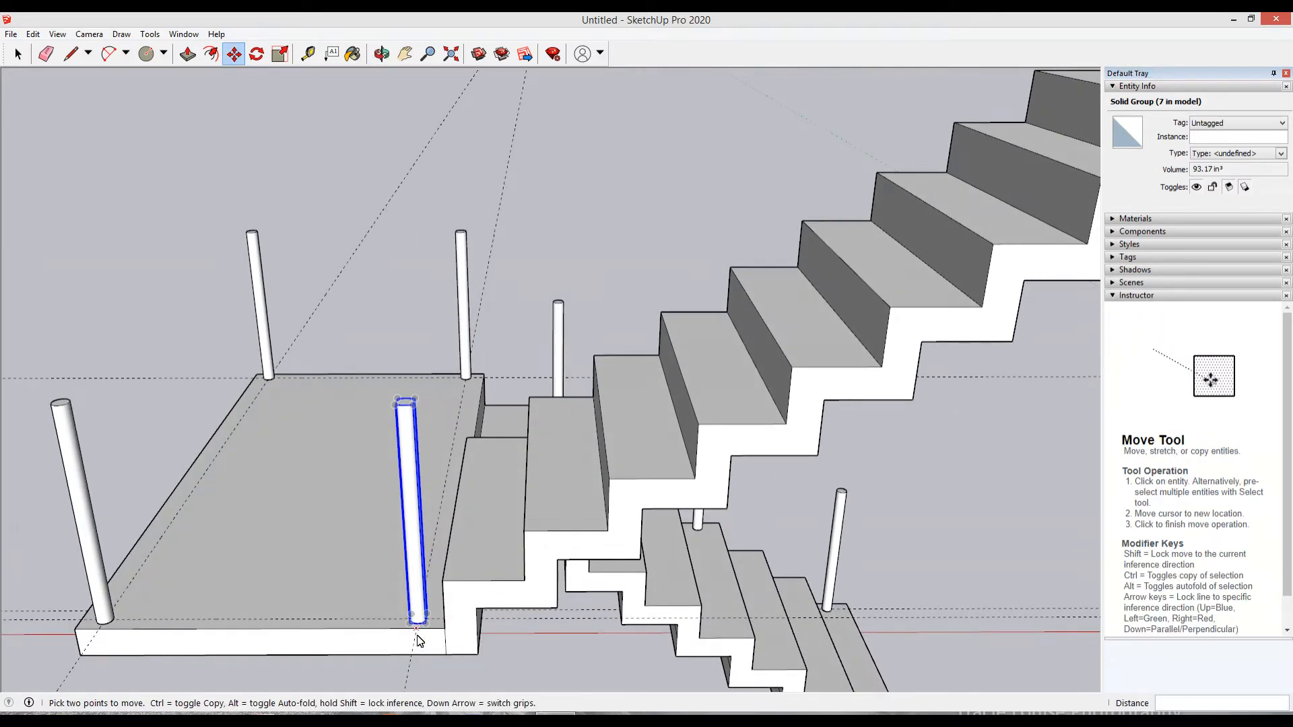
{"action": "left_click", "coordinate": [417, 635]}
{"action": "key", "text": "ctrl"}
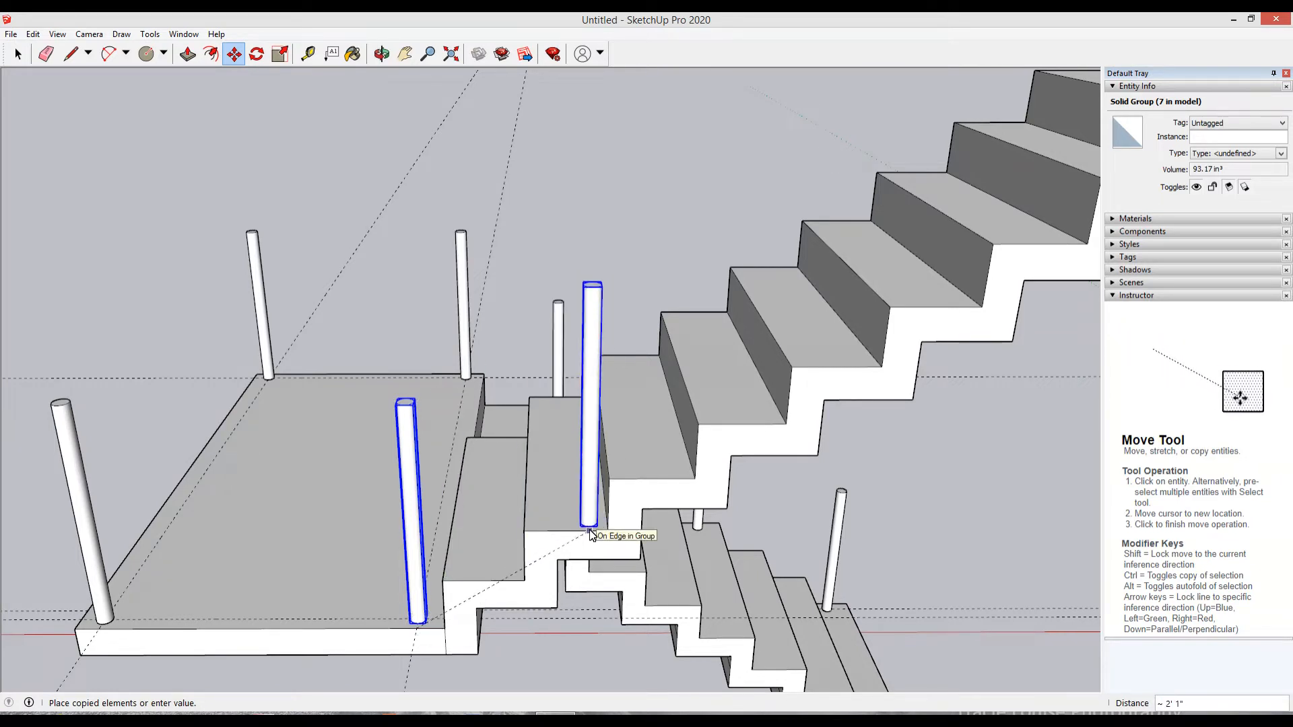
{"action": "left_click", "coordinate": [659, 485]}
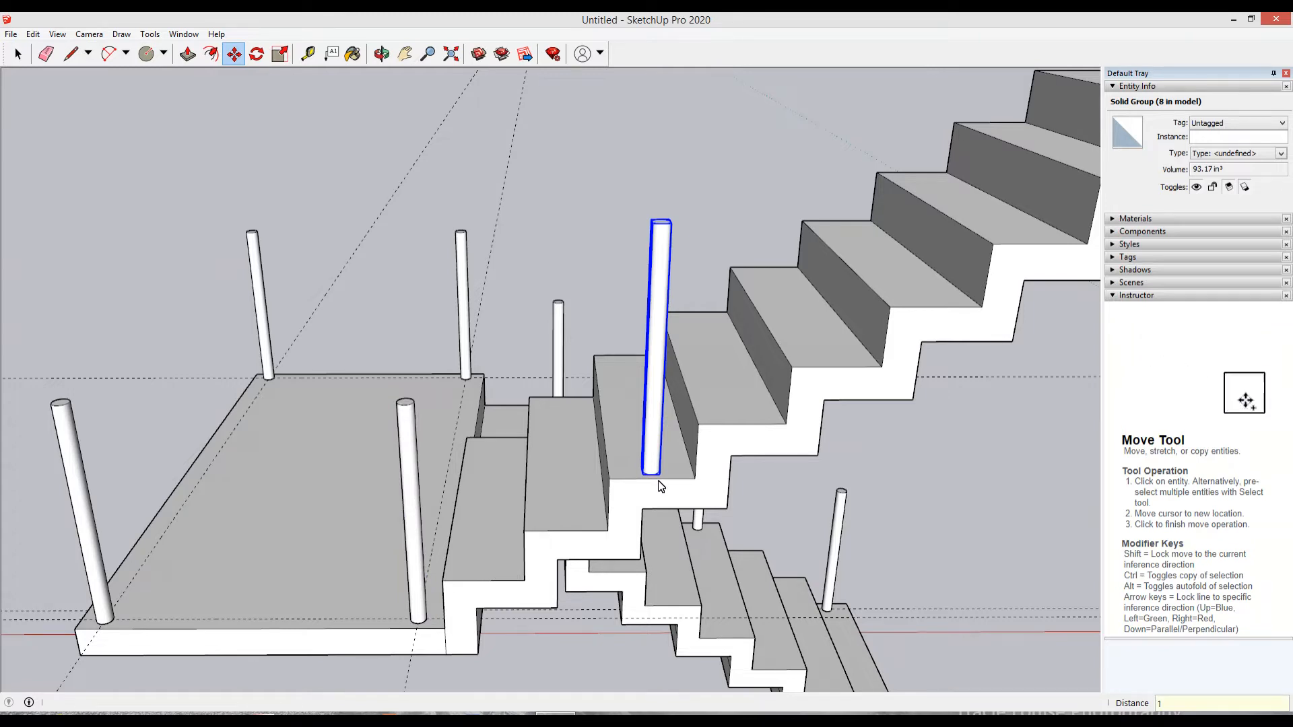
Step: Start moving the upper-flight post from its base at the midpoint of the third tread's side edge
{"action": "scroll", "coordinate": [643, 500], "scroll_direction": "up", "scroll_amount": 3}
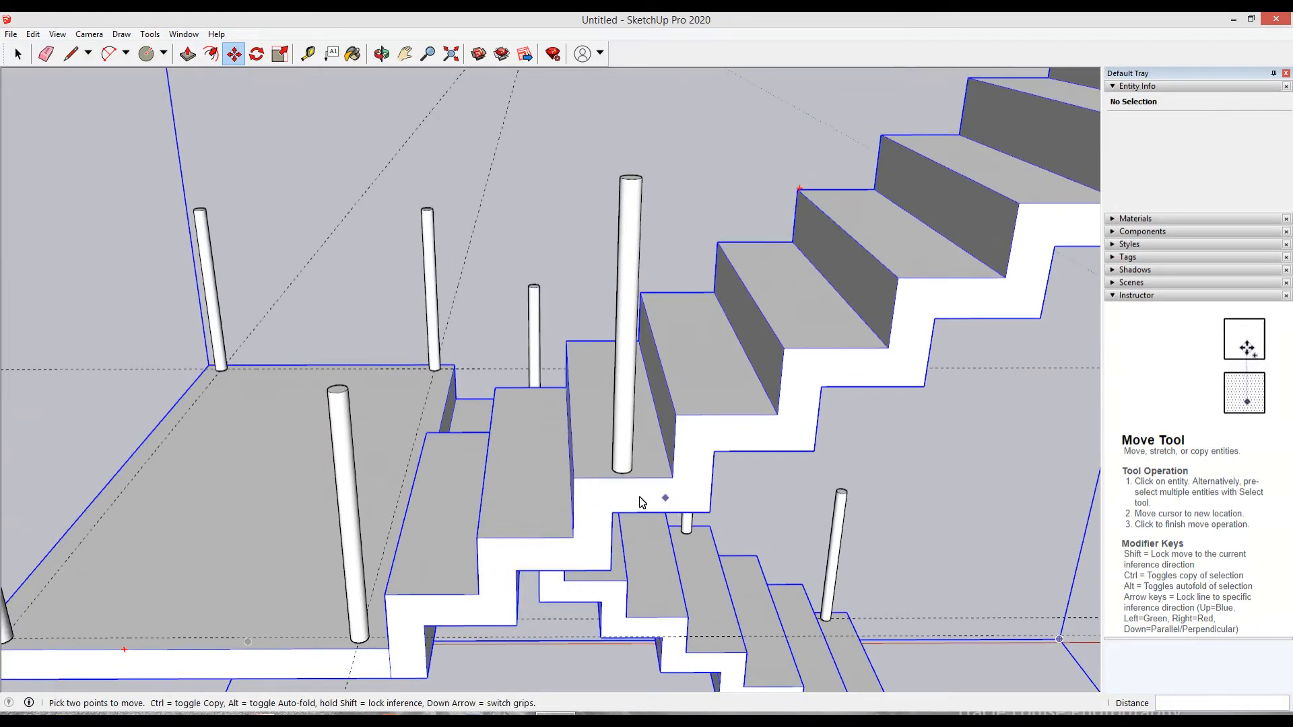
{"action": "scroll", "coordinate": [642, 502], "scroll_direction": "up", "scroll_amount": 2}
{"action": "left_click", "coordinate": [624, 470]}
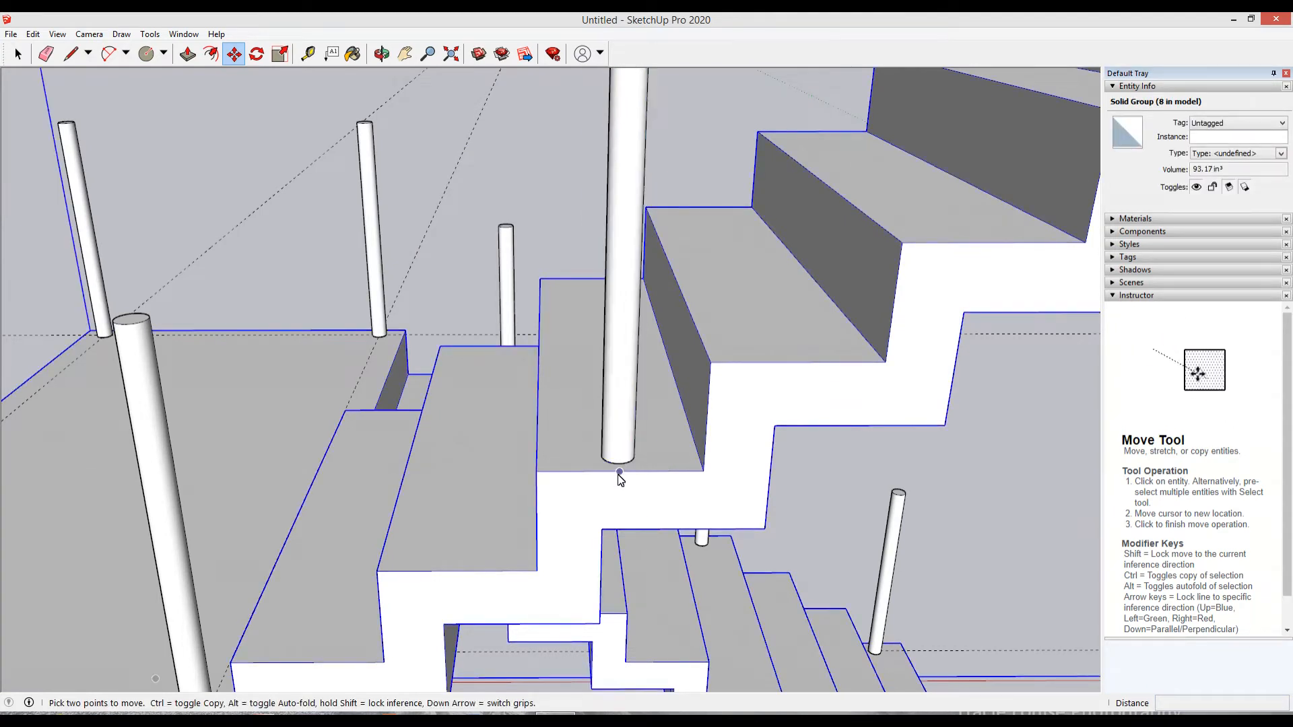
Step: Copy the post on the upper flight about 3' 1" along the stairs, placing it at the outer edge three treads higher
{"action": "key", "text": "space"}
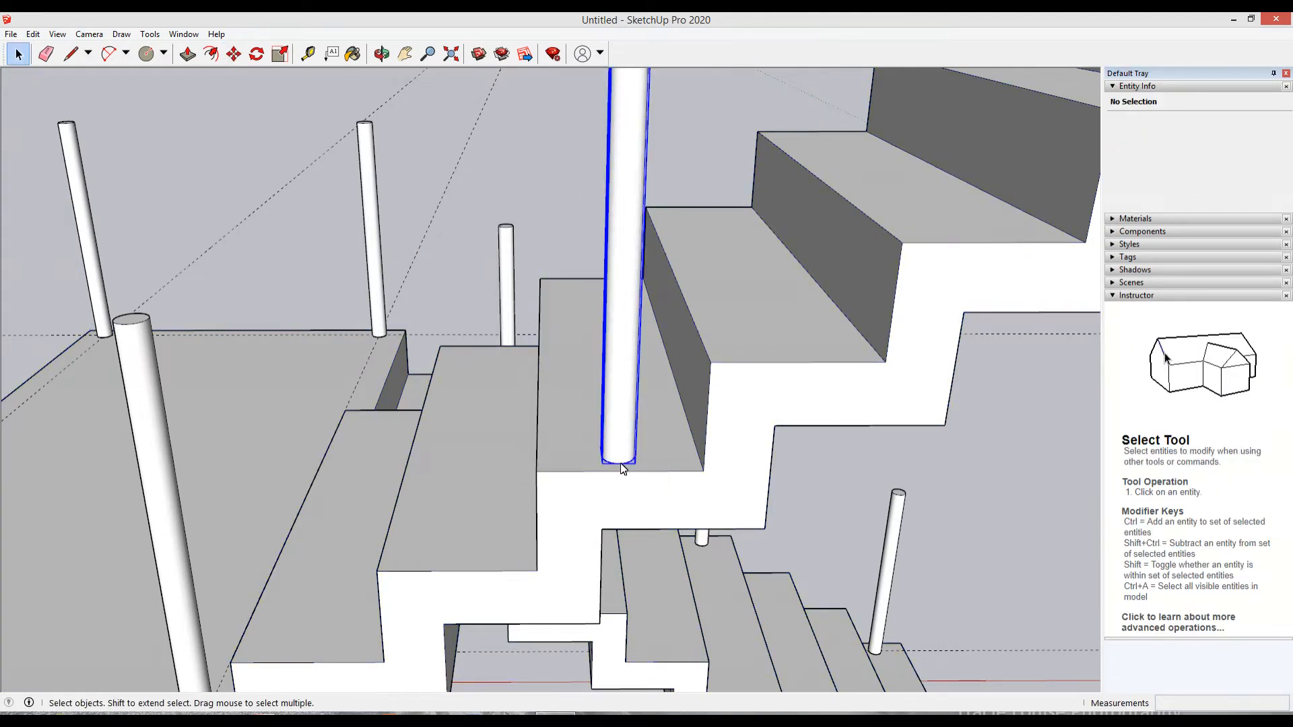
{"action": "left_click", "coordinate": [621, 463]}
{"action": "key", "text": "m"}
{"action": "key", "text": "ctrl"}
{"action": "left_click", "coordinate": [620, 462]}
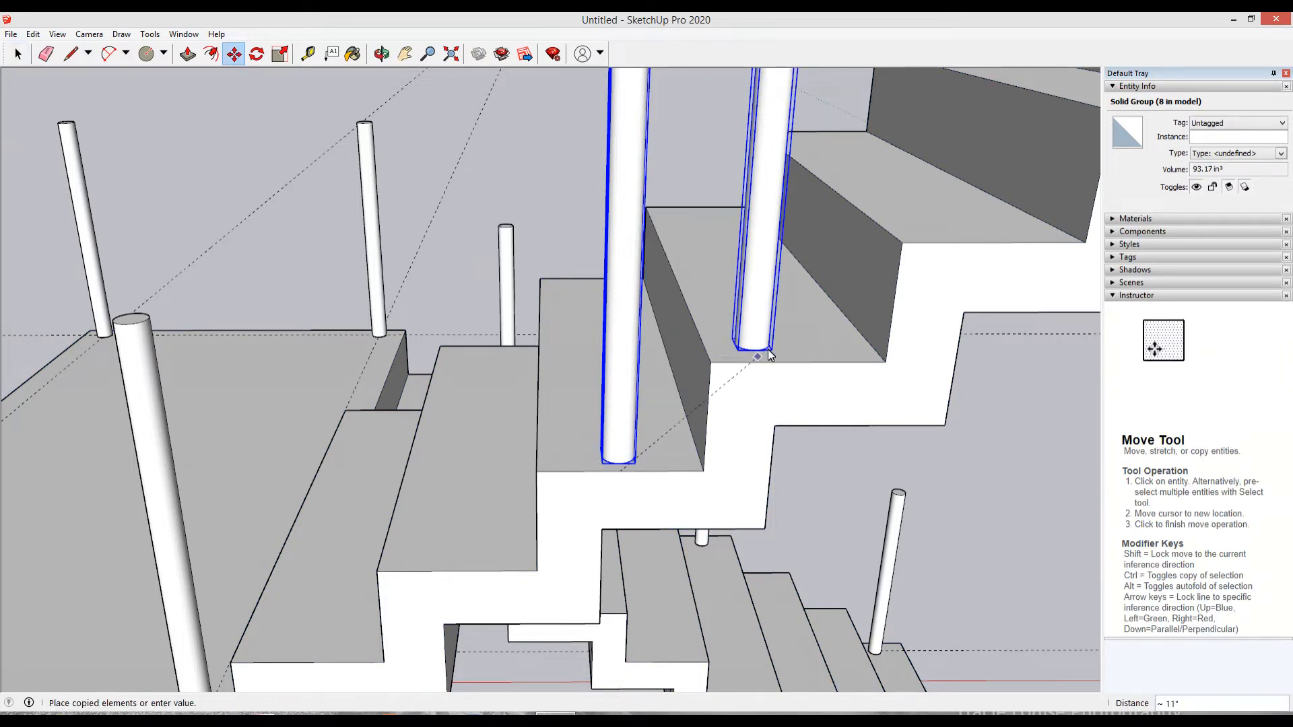
{"action": "middle_click_drag", "start_coordinate": [767, 349], "coordinate": [895, 263]}
{"action": "scroll", "coordinate": [862, 255], "scroll_direction": "down", "scroll_amount": 6}
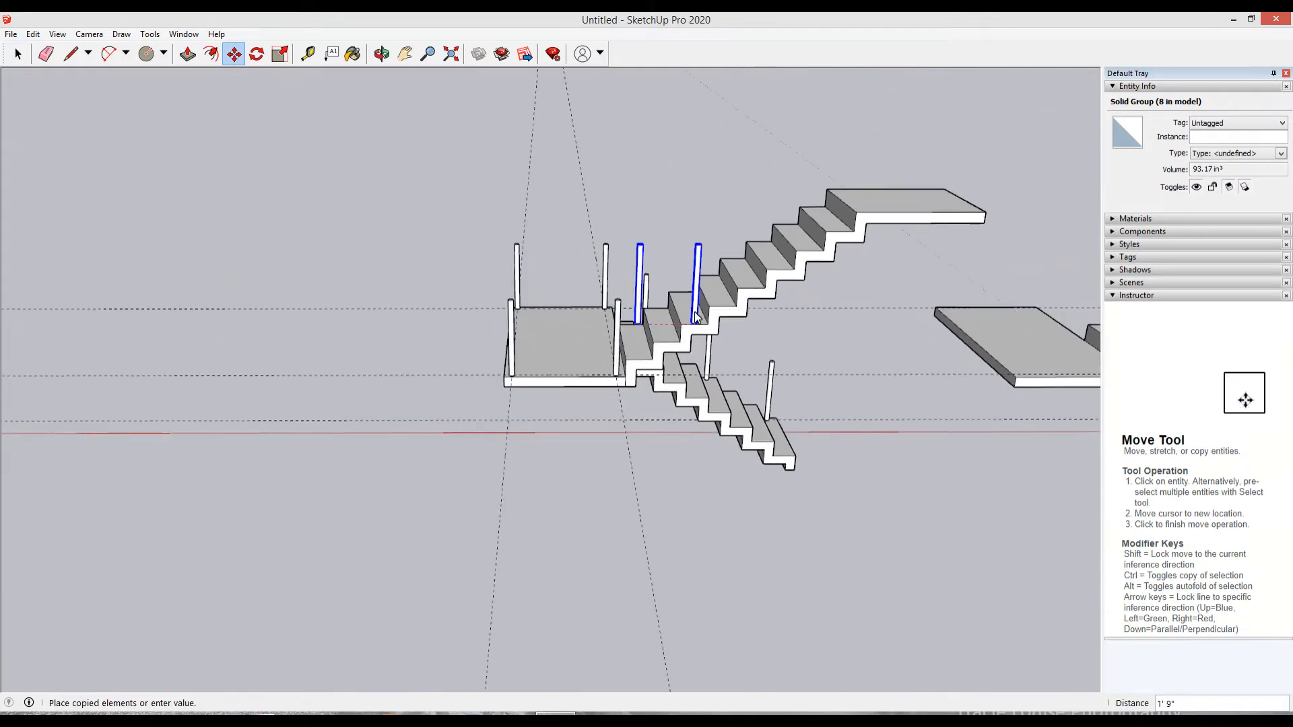
{"action": "scroll", "coordinate": [728, 297], "scroll_direction": "up", "scroll_amount": 3}
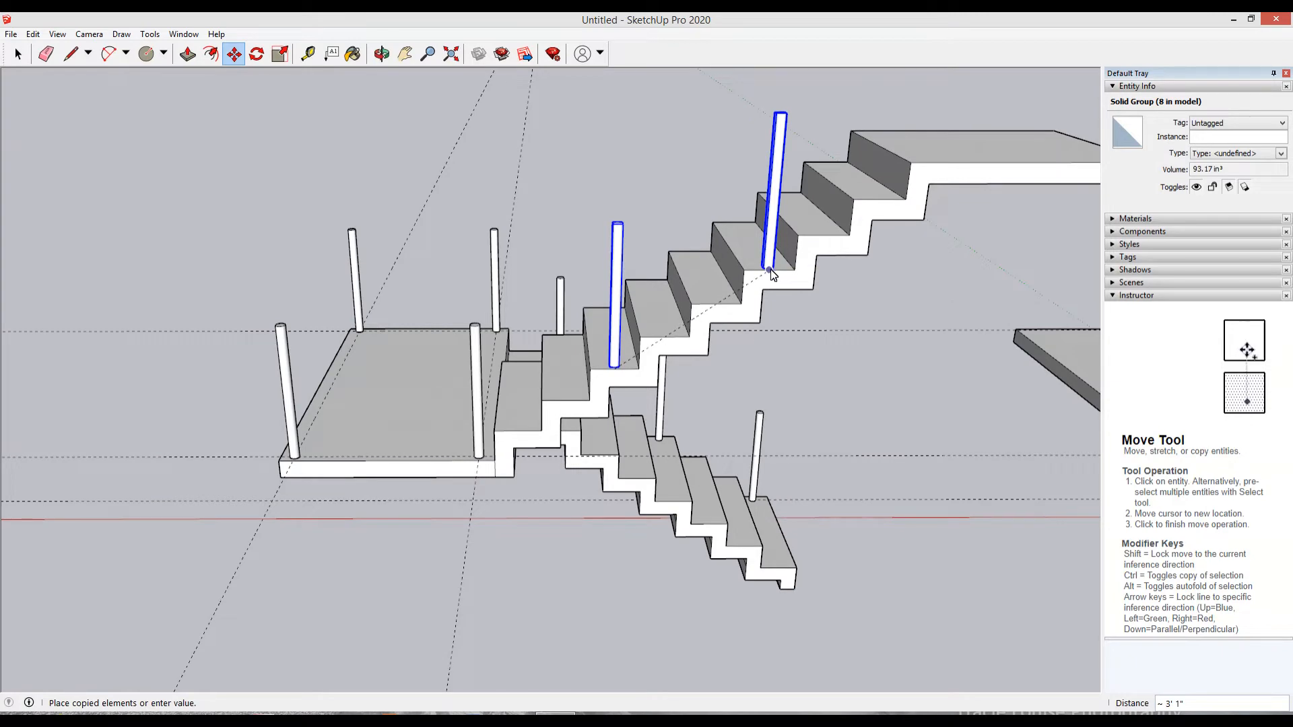
{"action": "left_click", "coordinate": [772, 273]}
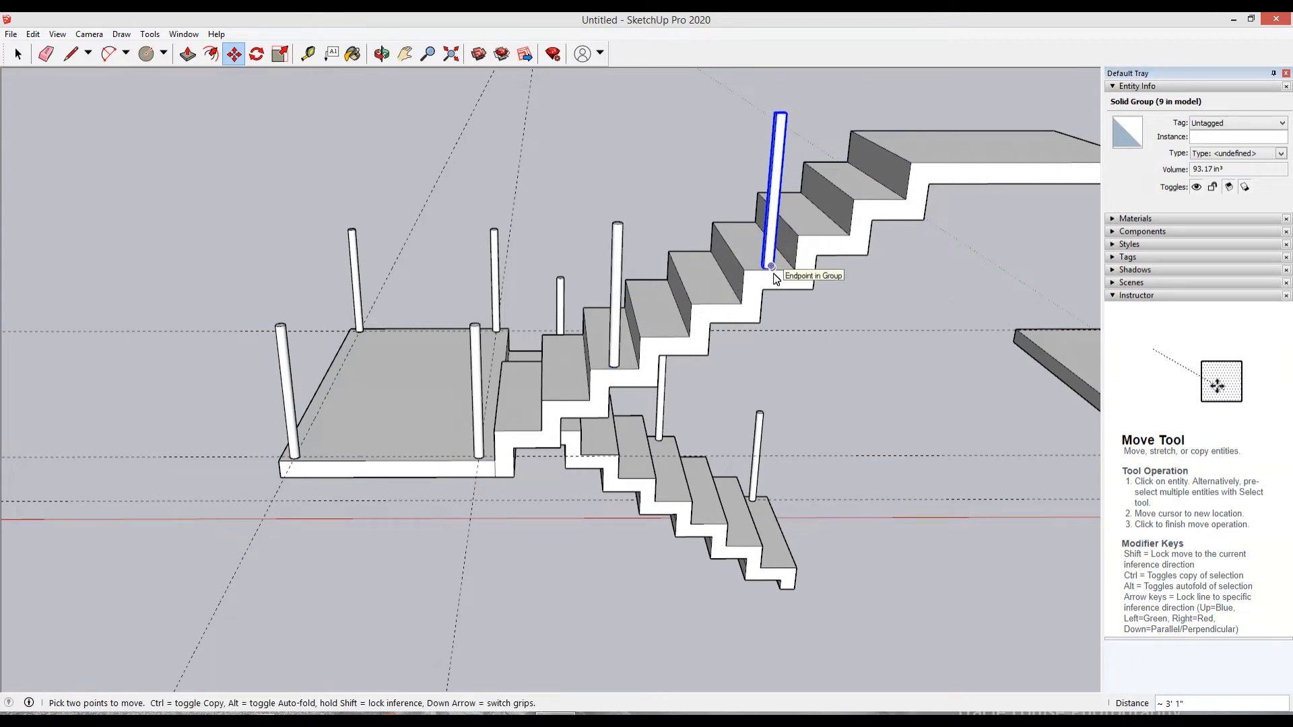
Step: Create a guide line on the top landing, offset 3" inward from its edge at the head of the stairs
{"action": "mouse_move", "coordinate": [830, 335]}
{"action": "middle_mouse_down"}
{"action": "mouse_move", "coordinate": [636, 495]}
{"action": "mouse_move", "coordinate": [854, 446]}
{"action": "mouse_move", "coordinate": [615, 463]}
{"action": "mouse_move", "coordinate": [734, 430]}
{"action": "mouse_move", "coordinate": [583, 330]}
{"action": "mouse_move", "coordinate": [606, 374]}
{"action": "mouse_move", "coordinate": [722, 361]}
{"action": "middle_mouse_up"}
{"action": "scroll", "coordinate": [636, 495], "scroll_direction": "down", "scroll_amount": 2}
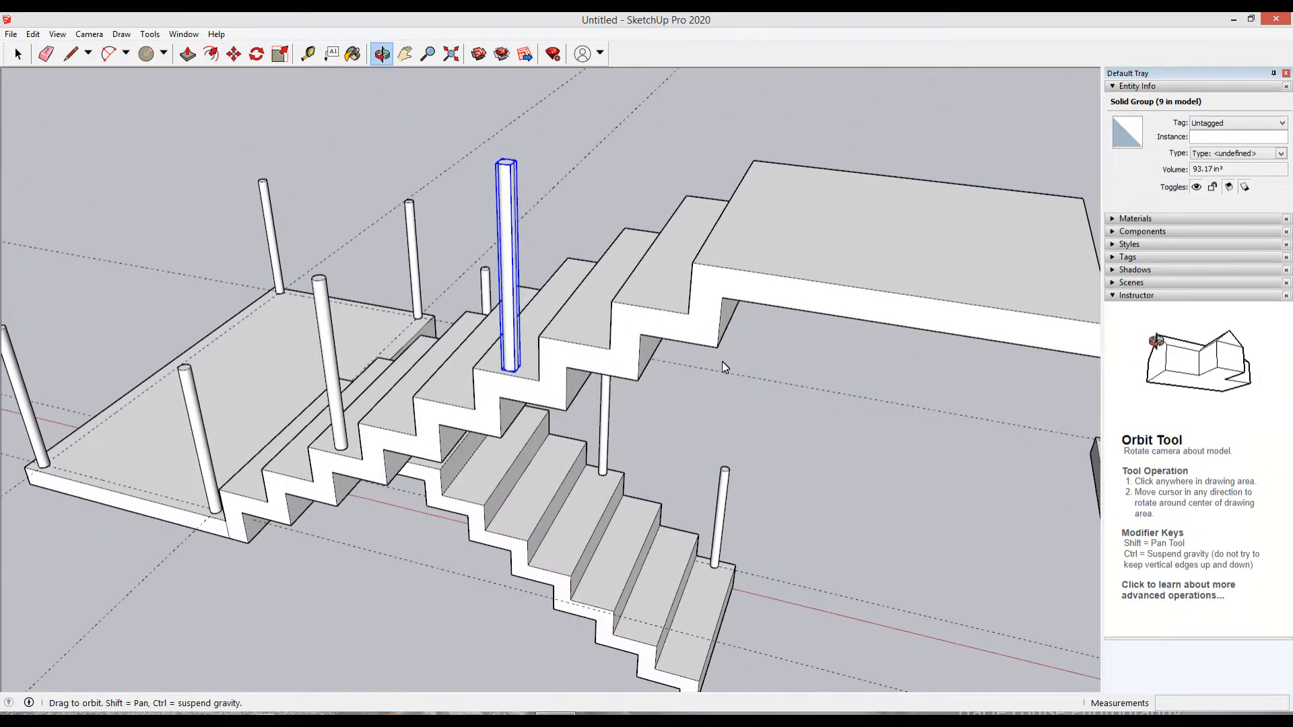
{"action": "key", "text": "t"}
{"action": "left_click", "coordinate": [706, 240]}
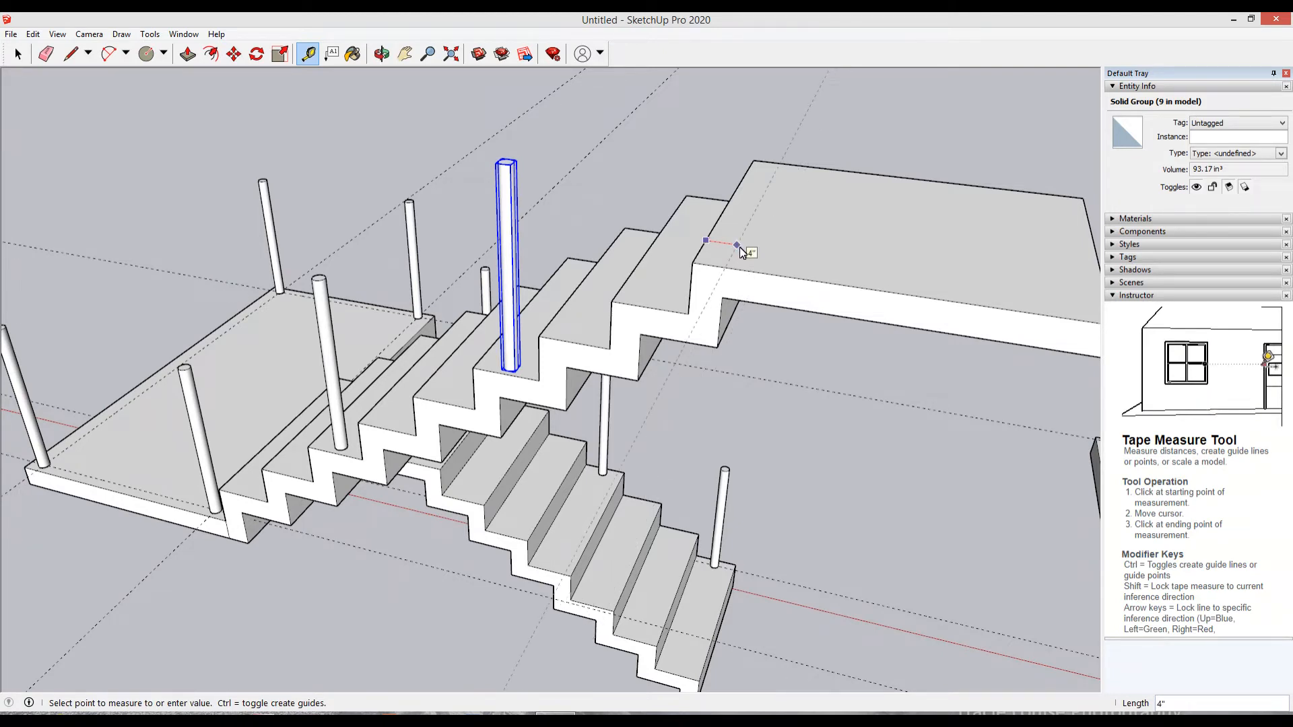
{"action": "key", "text": "Return"}
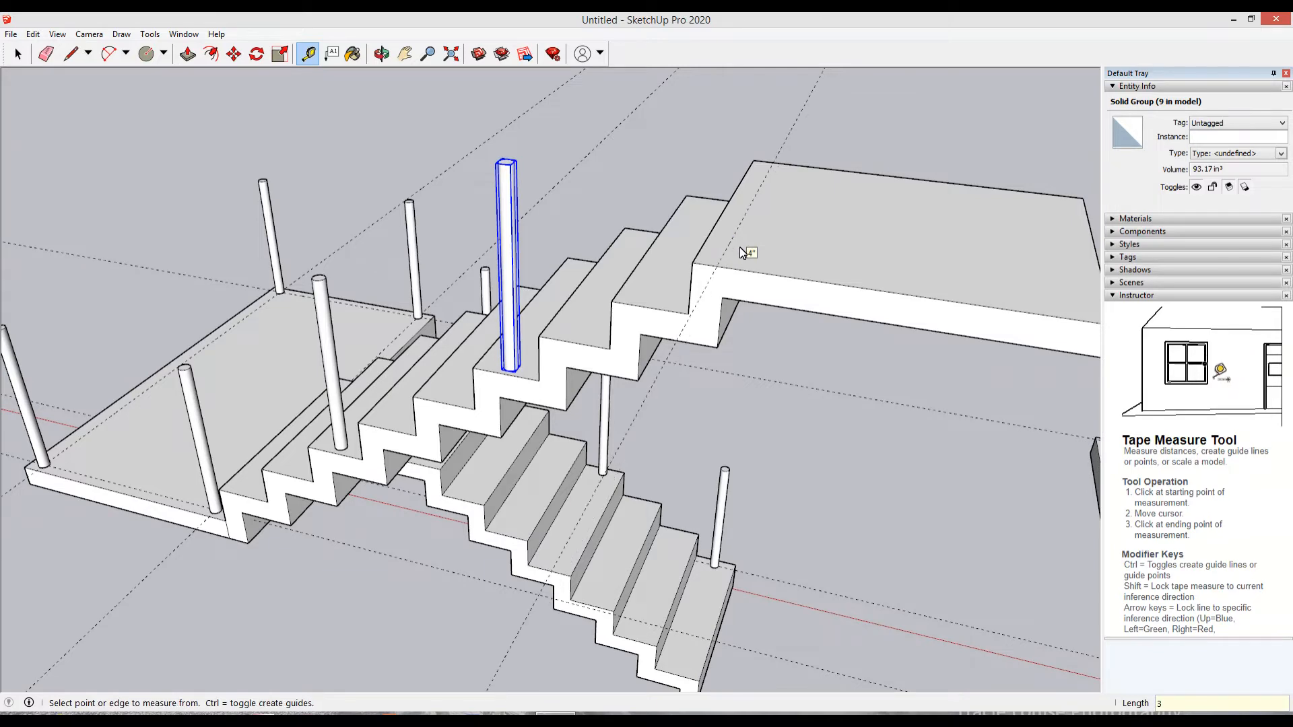
Step: Copy the highest post on the upper flight to the guide at the top landing's outer edge, and clear the selection
{"action": "middle_click_drag", "start_coordinate": [488, 490], "coordinate": [317, 505]}
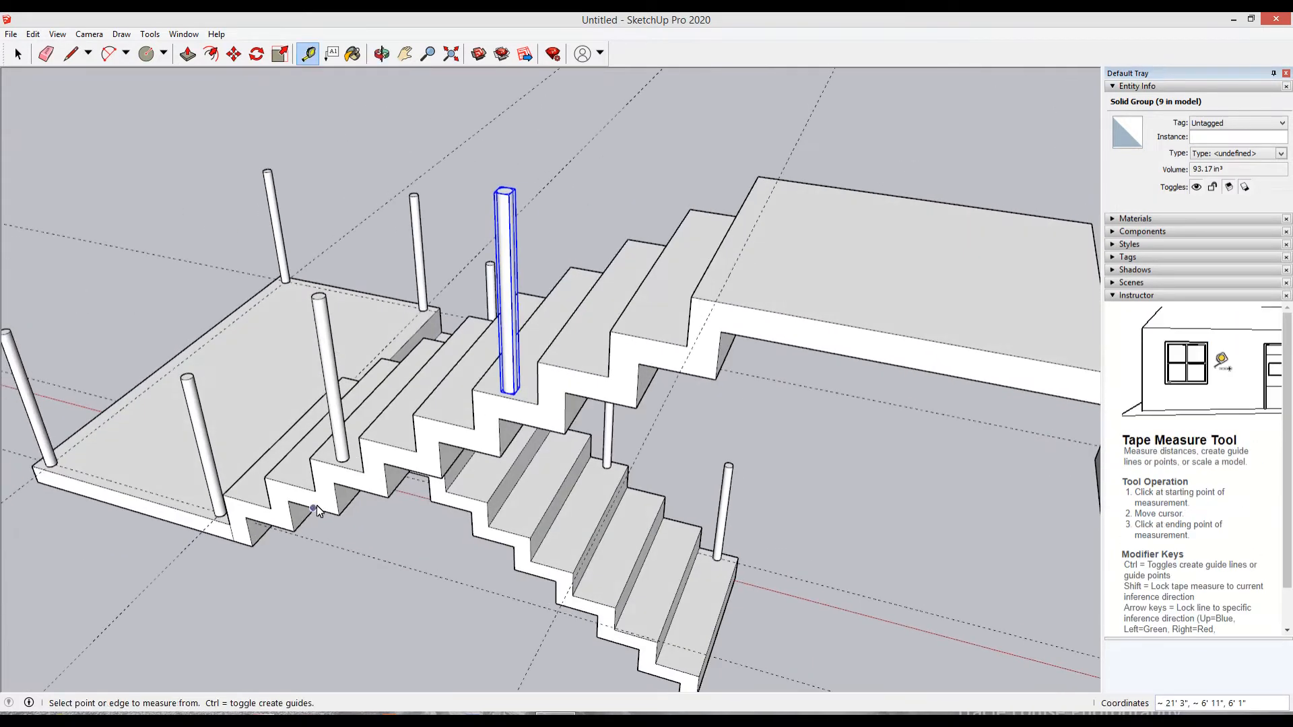
{"action": "key", "text": "m"}
{"action": "left_click", "coordinate": [505, 398]}
{"action": "key", "text": "ctrl"}
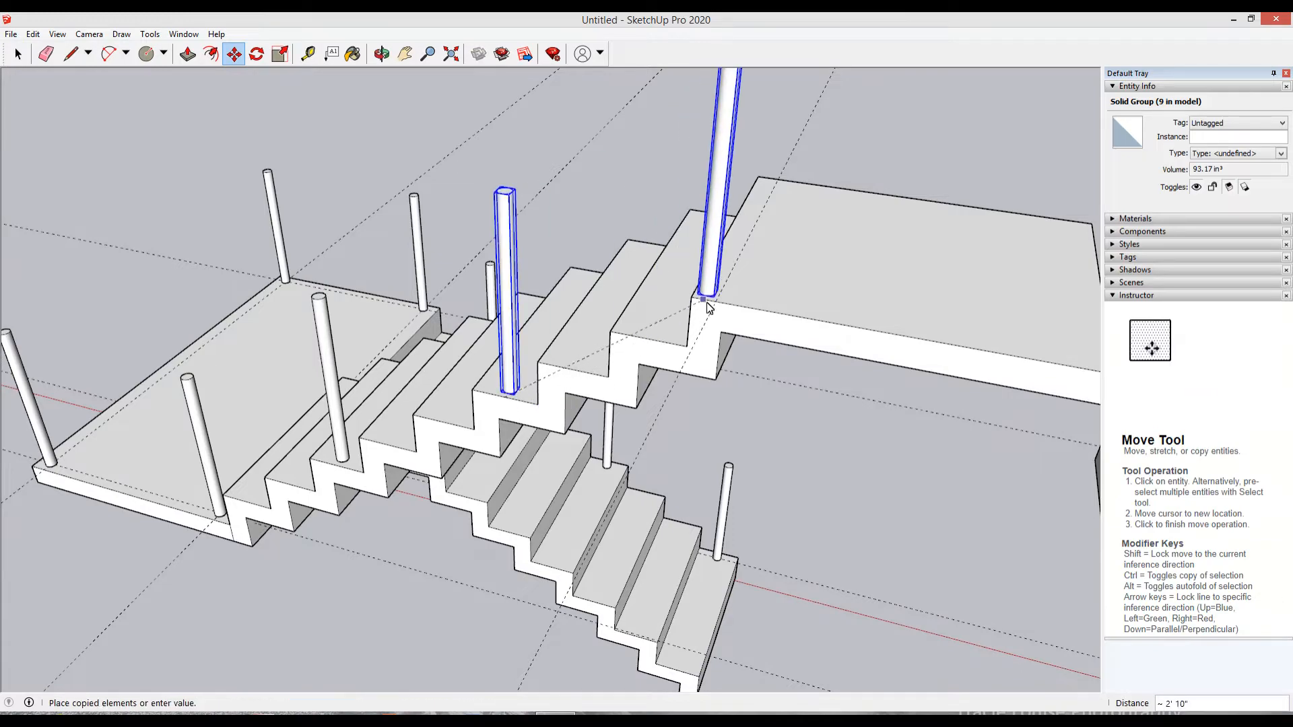
{"action": "left_click", "coordinate": [720, 297]}
{"action": "middle_click_drag", "start_coordinate": [763, 388], "coordinate": [591, 620]}
{"action": "key", "text": "space"}
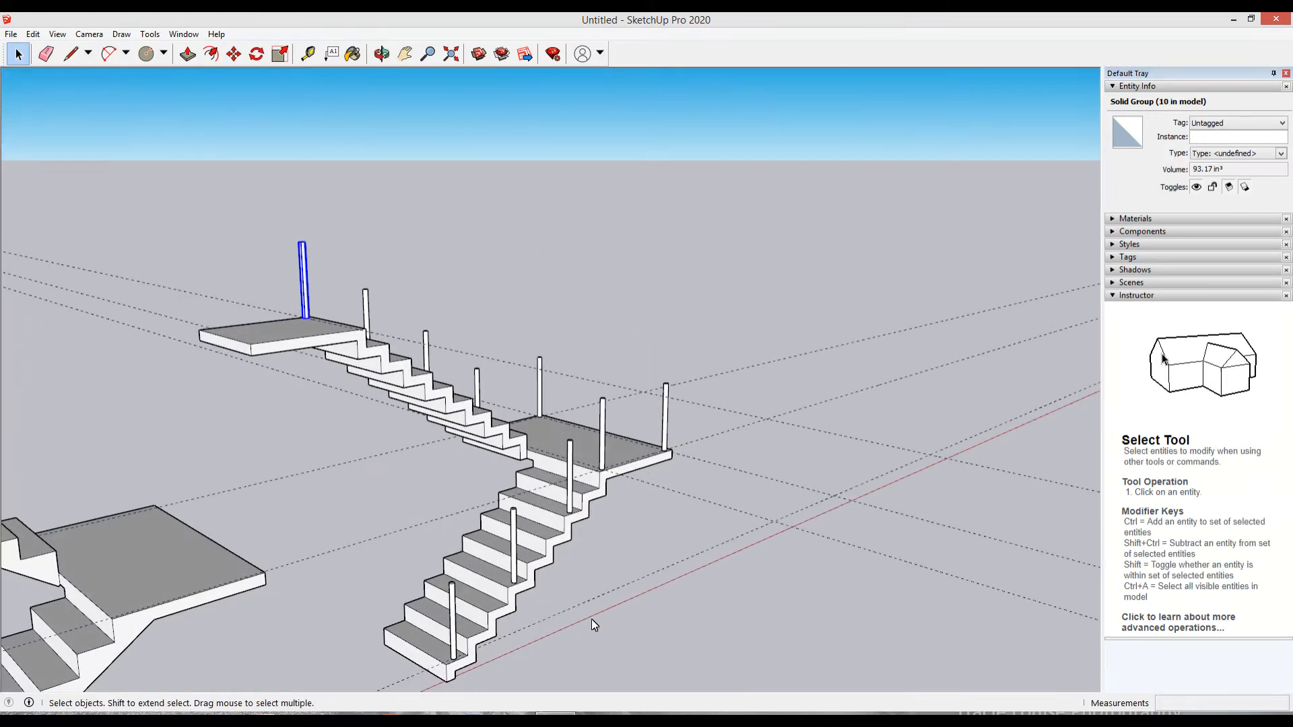
{"action": "scroll", "coordinate": [464, 640], "scroll_direction": "up", "scroll_amount": 3}
{"action": "key", "text": "Escape"}
Step: Draw connected lines along the post tops of the lower flight, from the bottom post up to the first landing post
{"action": "middle_click_drag", "start_coordinate": [461, 637], "coordinate": [290, 515]}
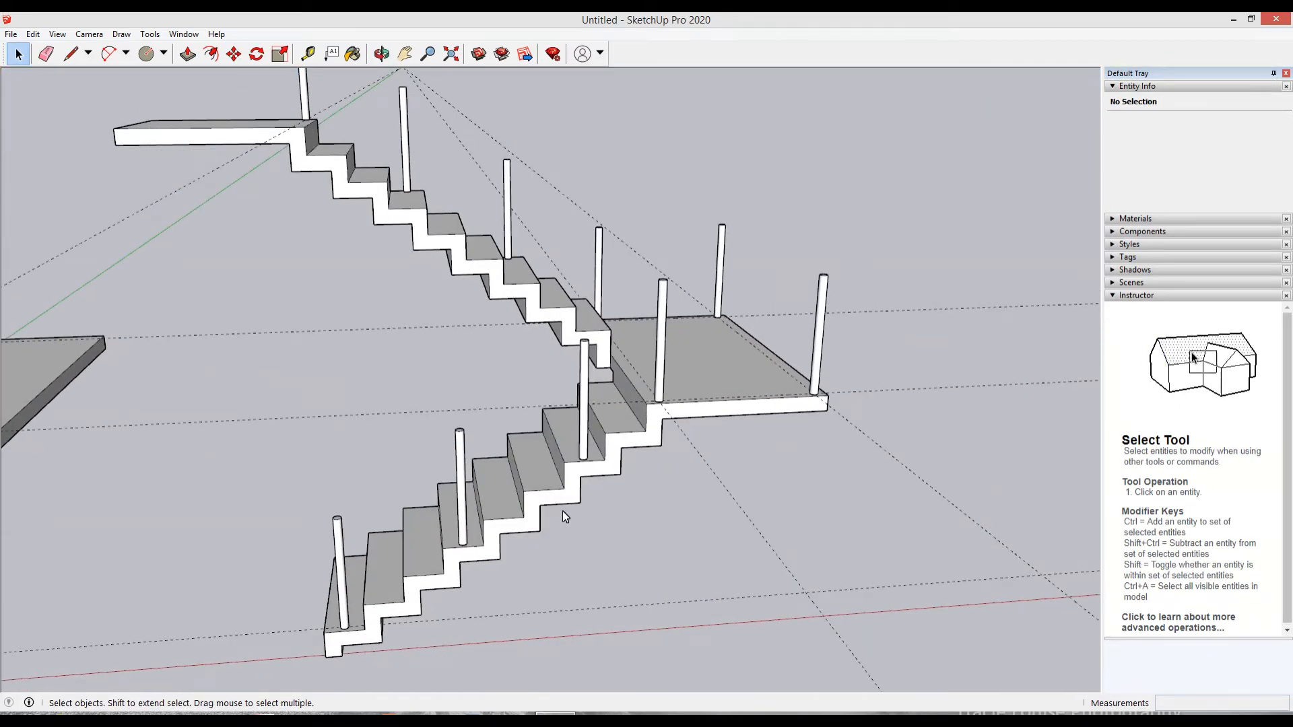
{"action": "key", "text": "l"}
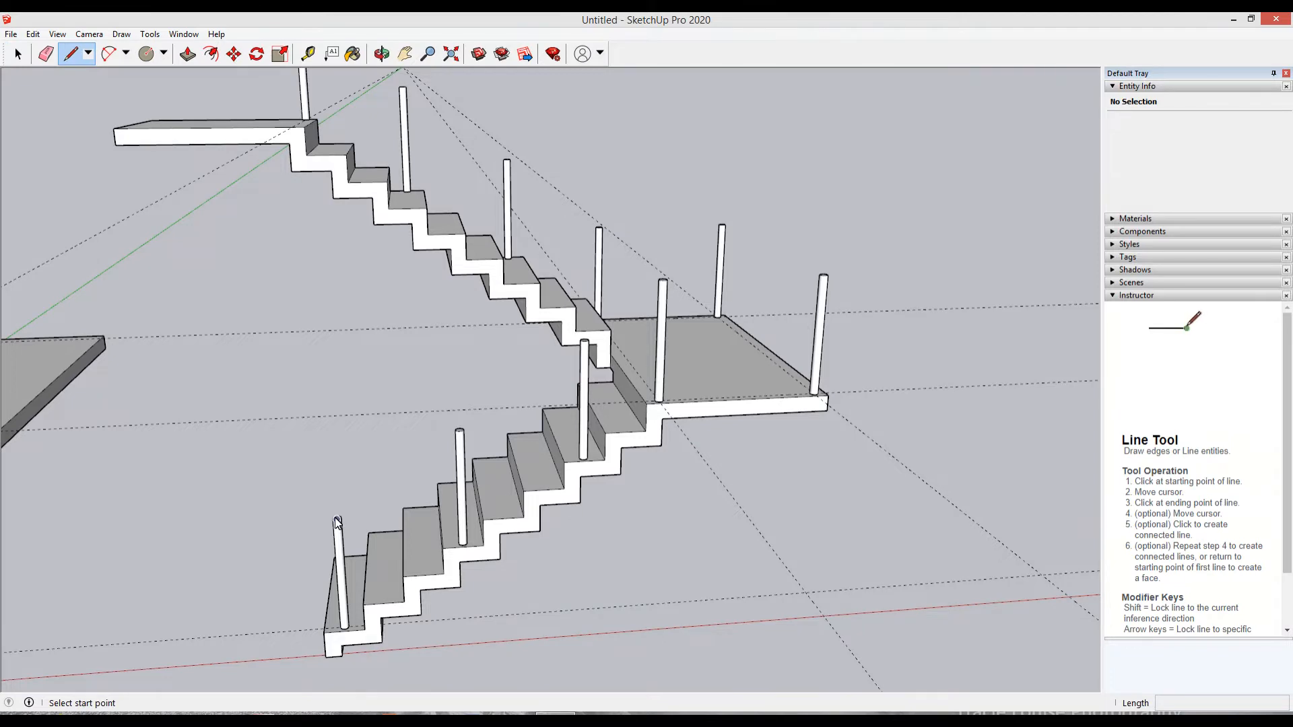
{"action": "scroll", "coordinate": [342, 517], "scroll_direction": "up", "scroll_amount": 4}
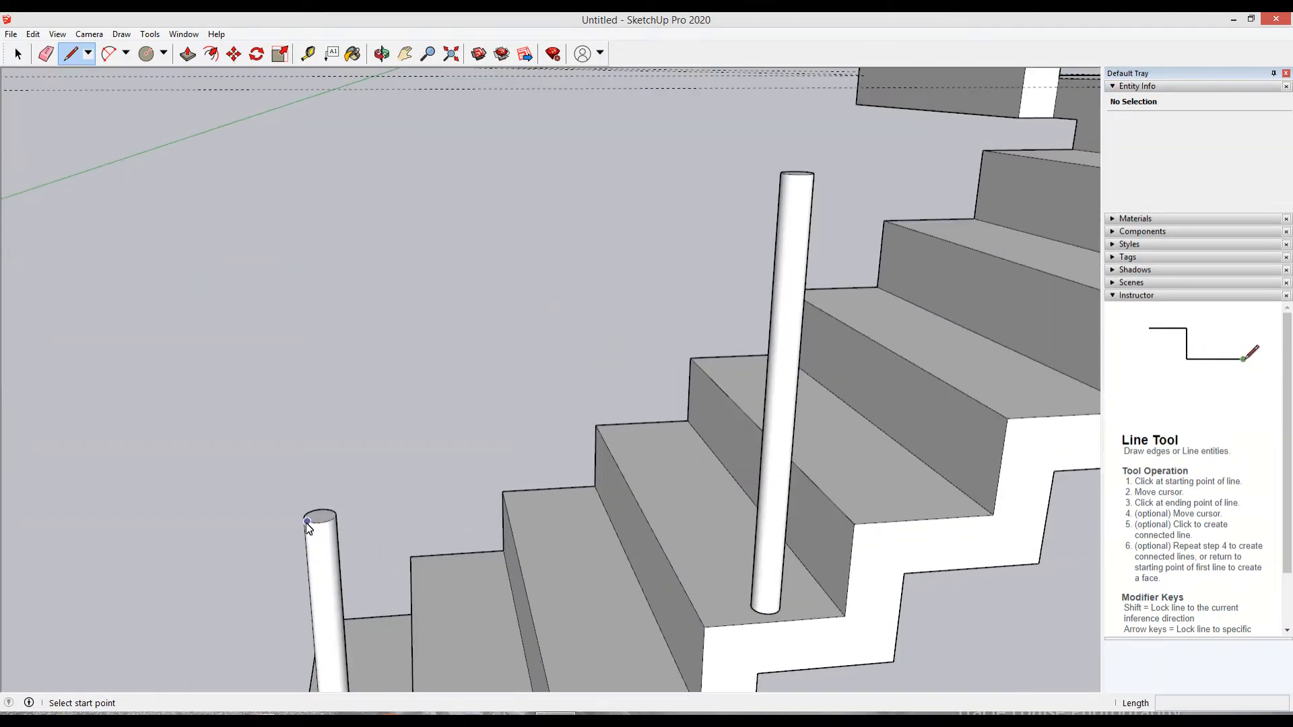
{"action": "left_click", "coordinate": [307, 522]}
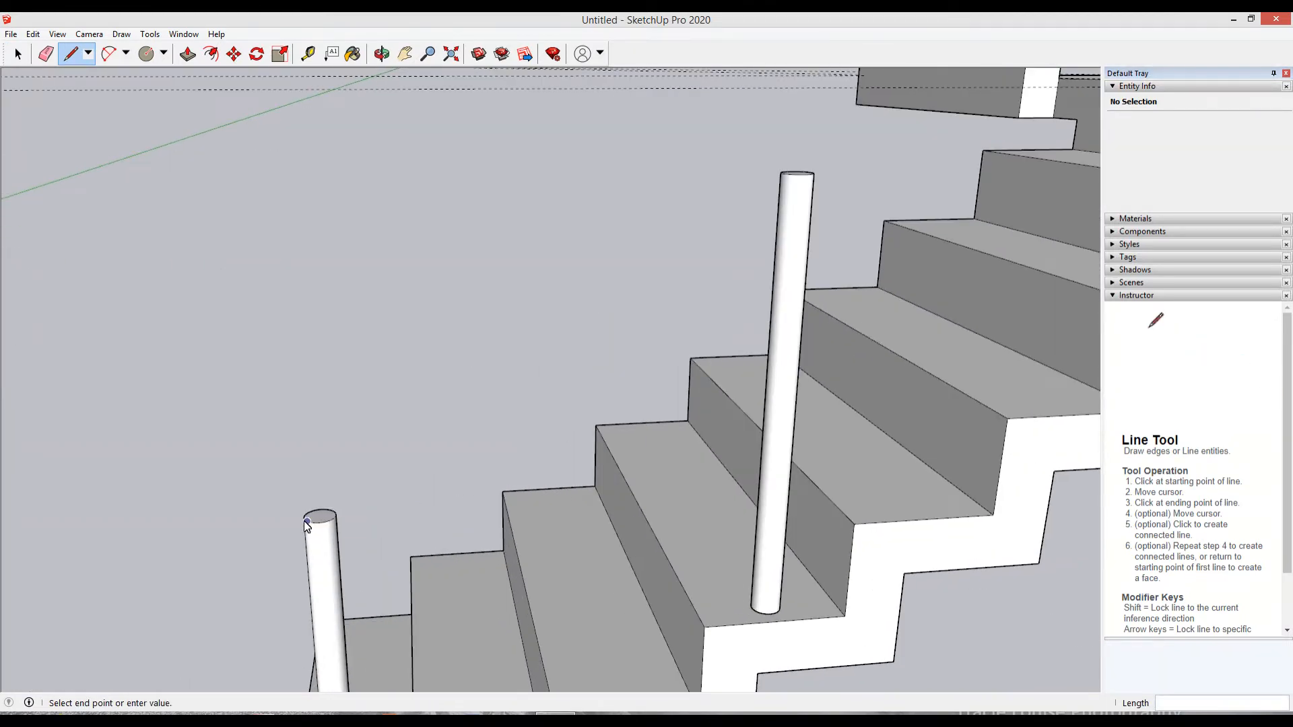
{"action": "left_click", "coordinate": [781, 174]}
{"action": "middle_click_drag", "start_coordinate": [854, 202], "coordinate": [713, 337]}
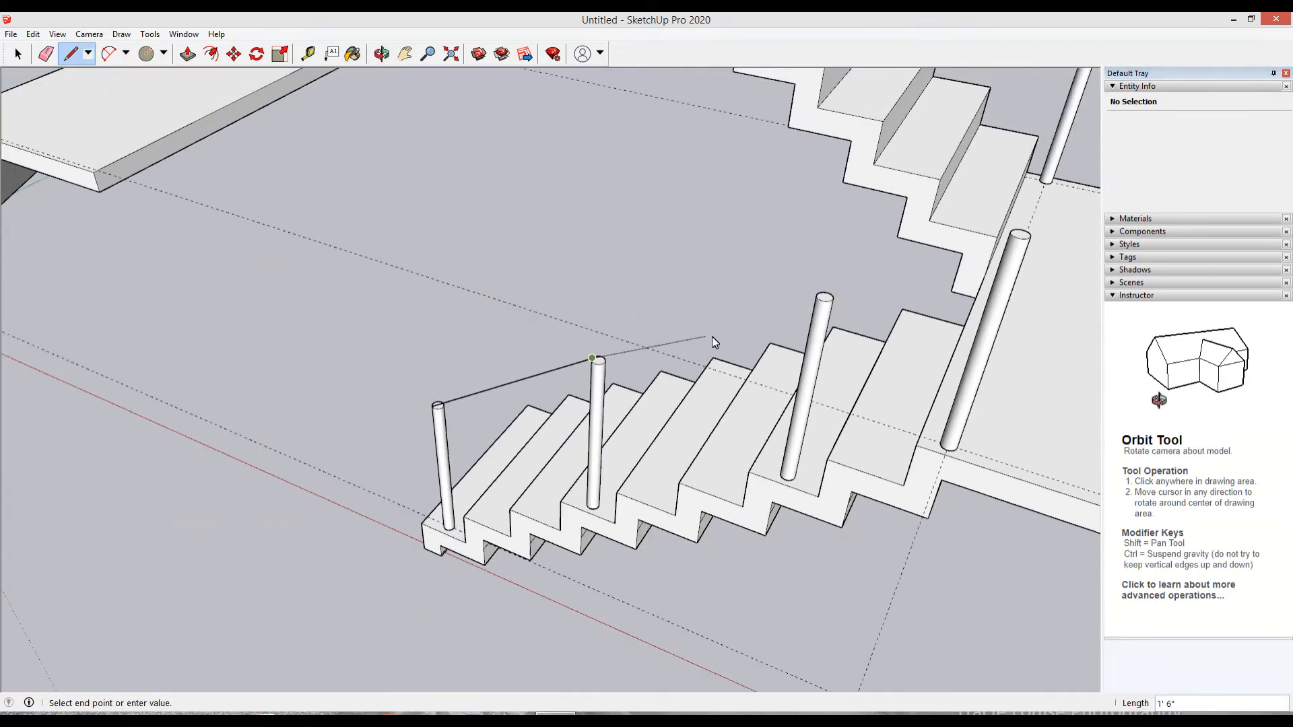
{"action": "left_click", "coordinate": [817, 294]}
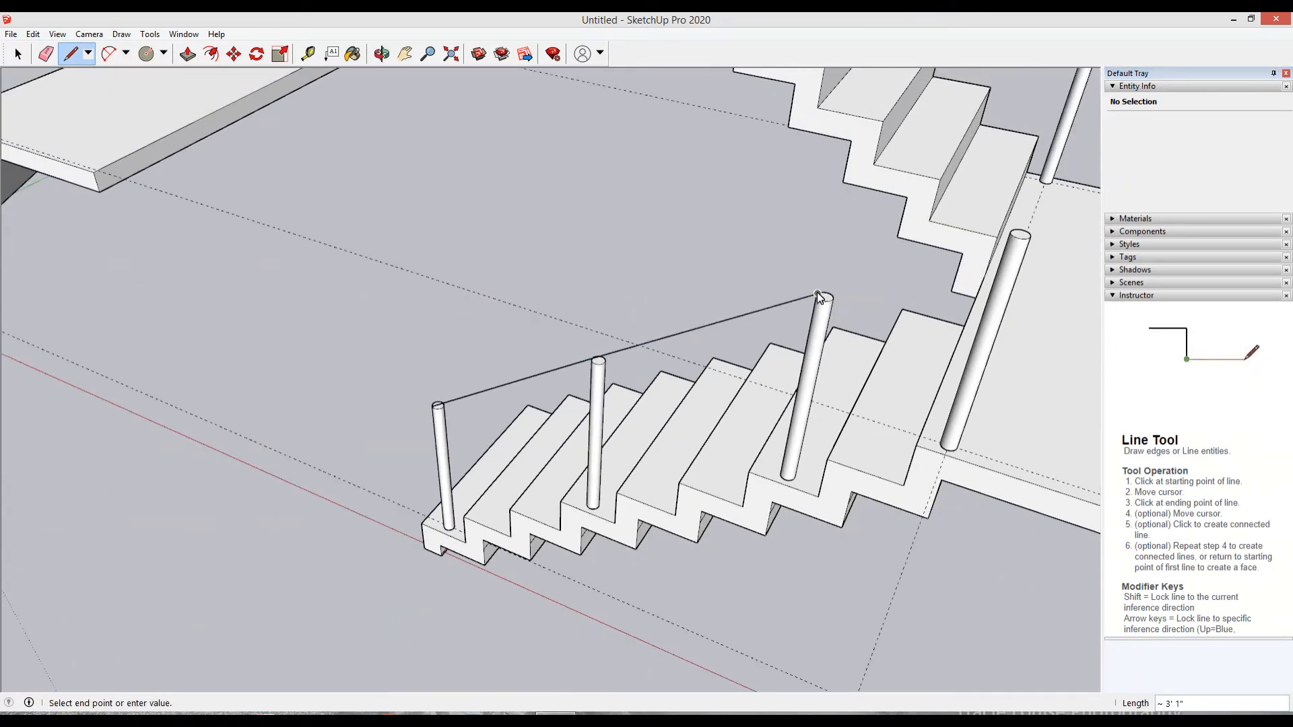
{"action": "left_click", "coordinate": [1012, 229]}
Step: Continue the handrail line over the middle landing, about 3' 5" to the first corner post and 6' 9" to the second
{"action": "middle_click_drag", "start_coordinate": [1013, 229], "coordinate": [906, 178]}
{"action": "scroll", "coordinate": [919, 198], "scroll_direction": "down", "scroll_amount": 3}
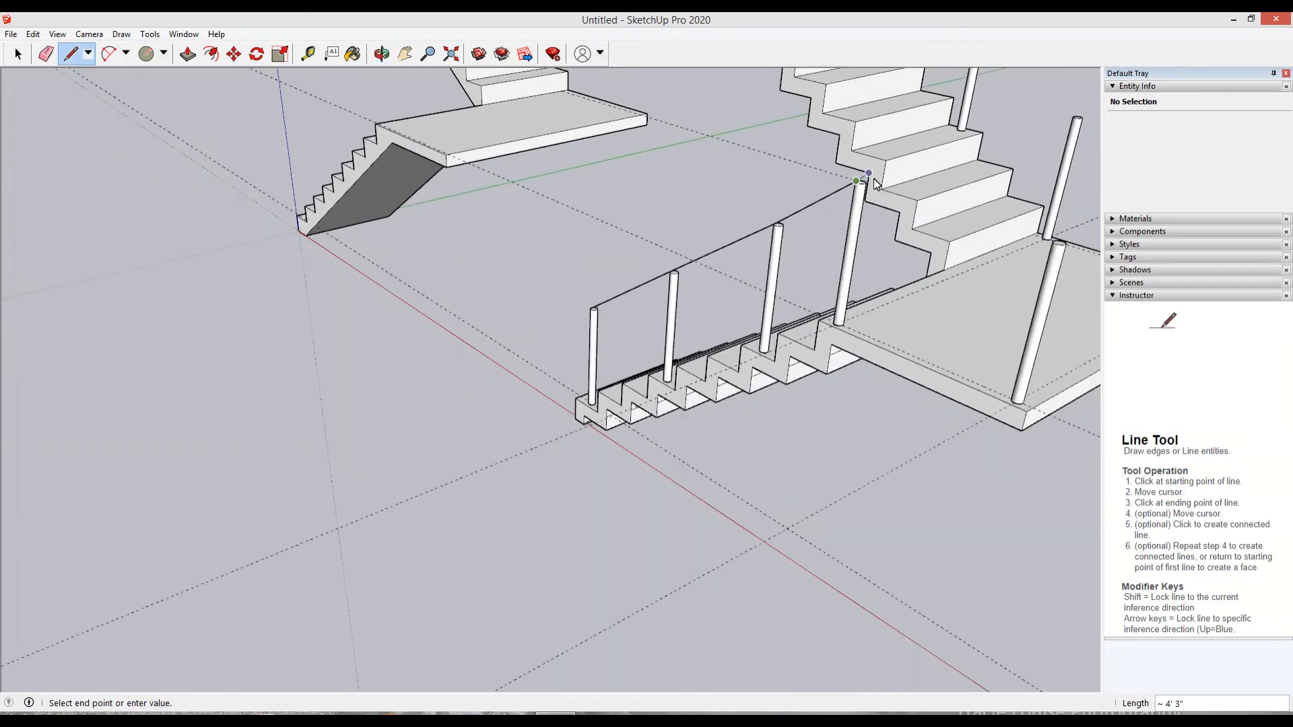
{"action": "scroll", "coordinate": [1004, 231], "scroll_direction": "up", "scroll_amount": 4}
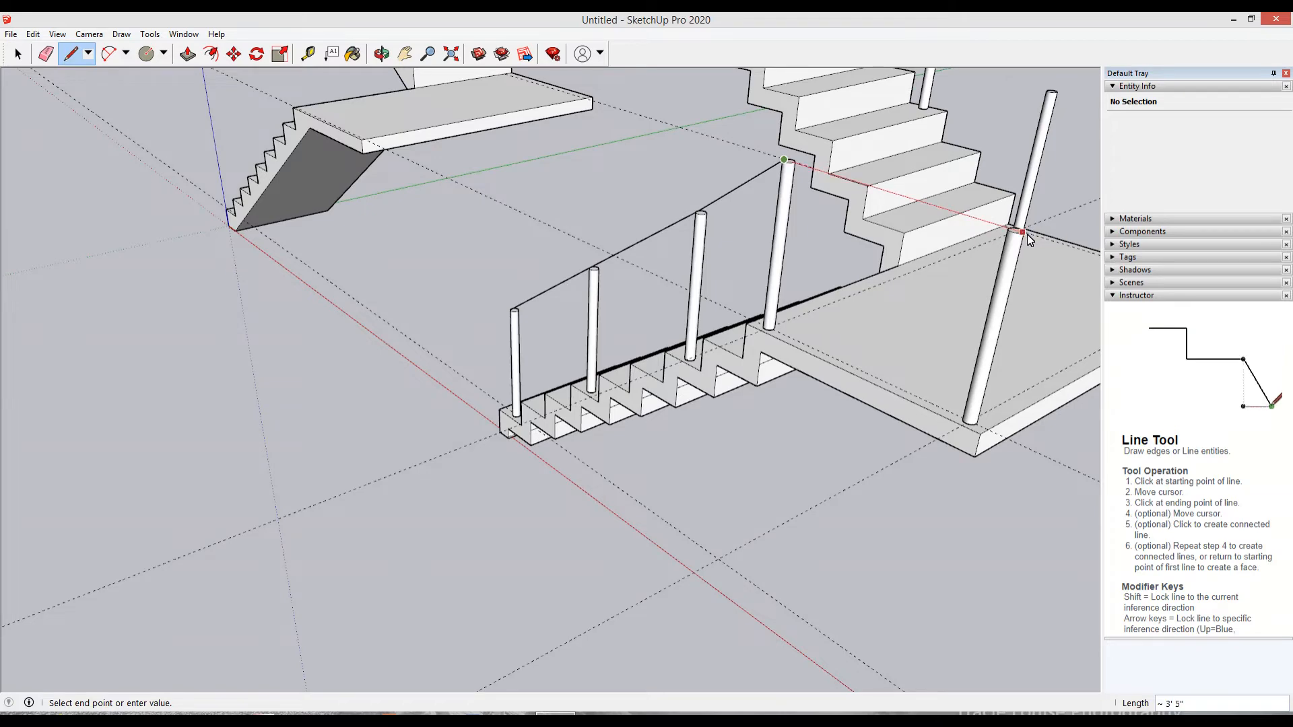
{"action": "key", "text": "shift"}
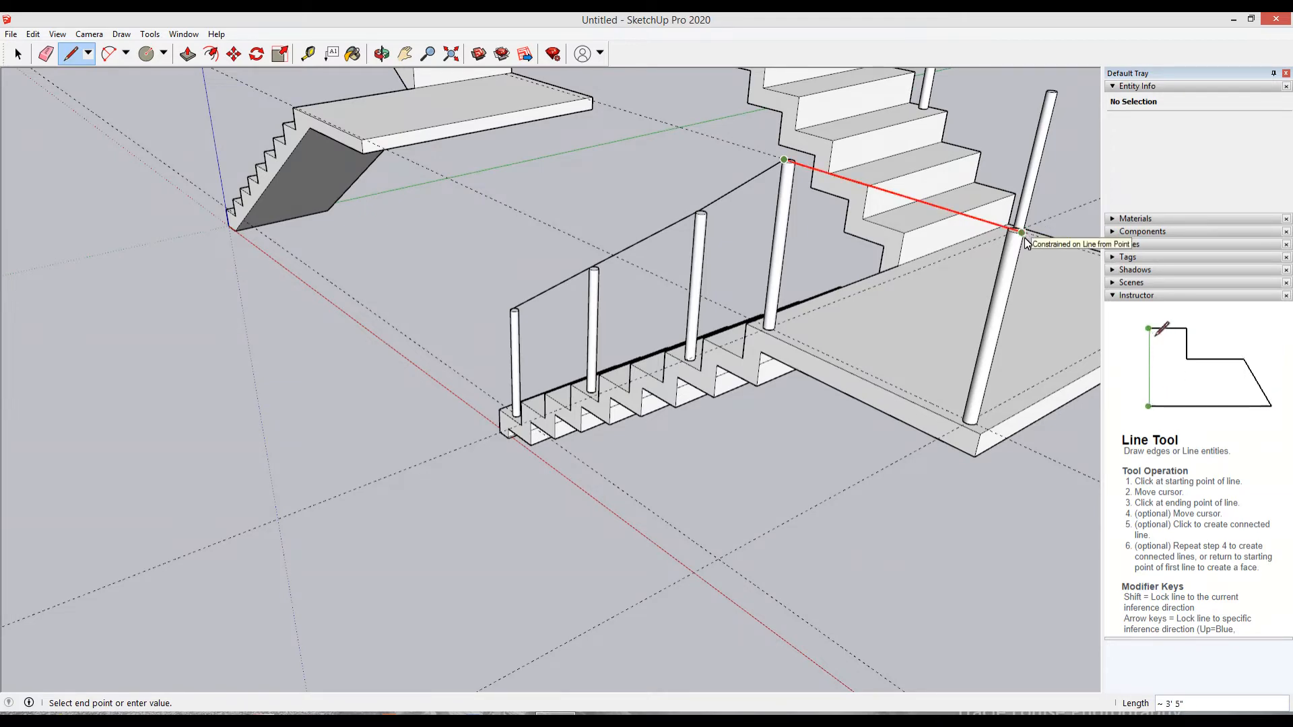
{"action": "middle_click_drag", "start_coordinate": [1029, 240], "coordinate": [701, 281]}
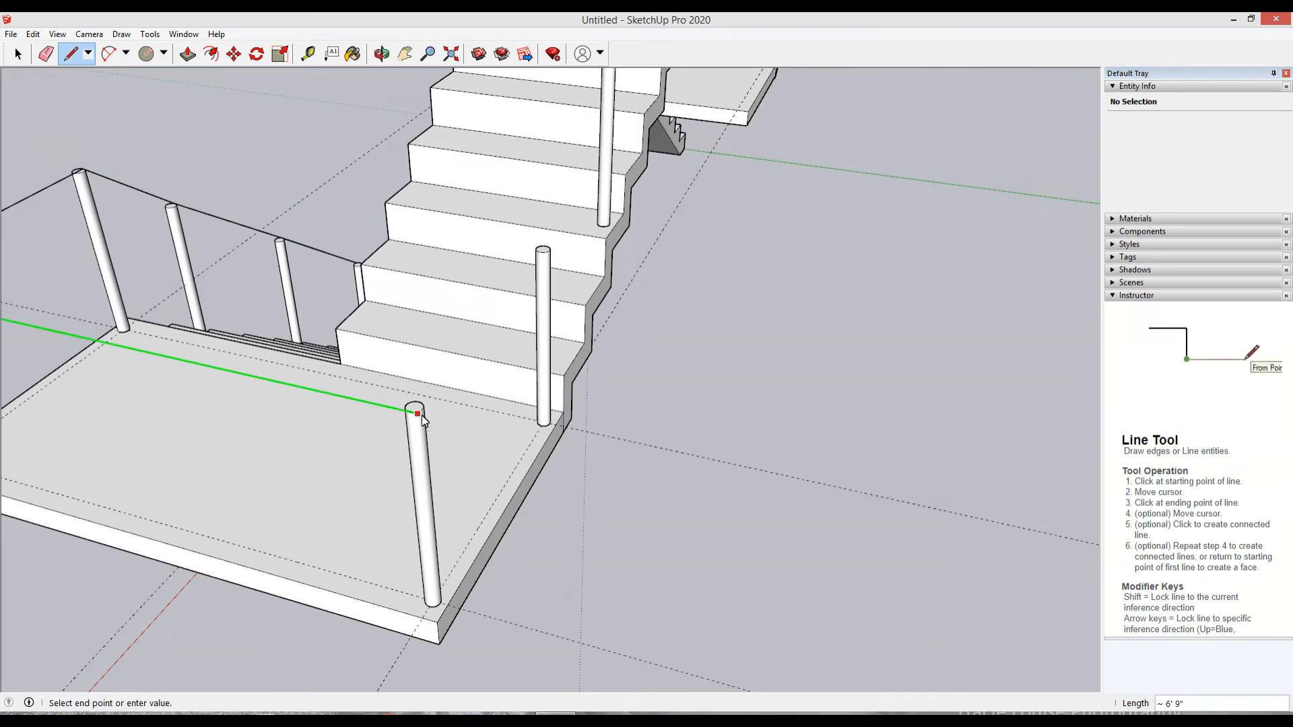
{"action": "scroll", "coordinate": [425, 414], "scroll_direction": "up", "scroll_amount": 4}
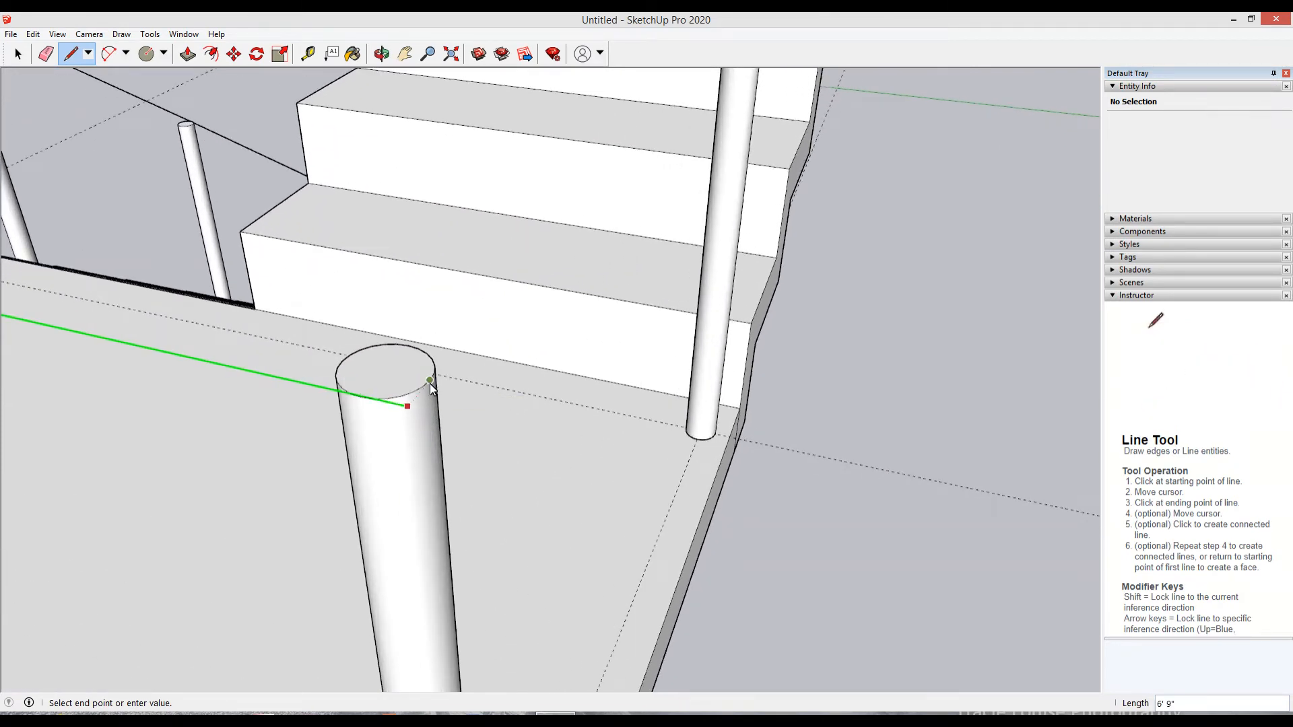
{"action": "left_click", "coordinate": [431, 382]}
Step: Try to draw the handrail line from the landing's second corner post to the post beside the upper flight
{"action": "middle_click_drag", "start_coordinate": [435, 381], "coordinate": [377, 357]}
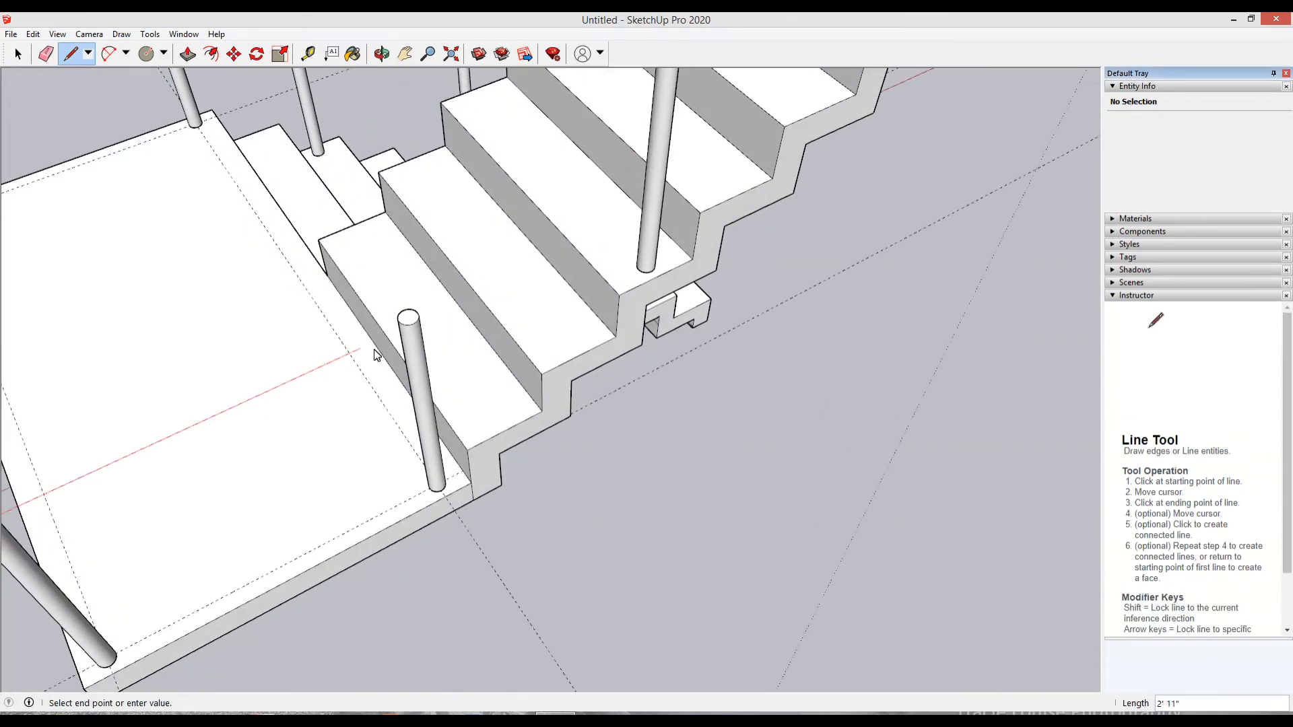
{"action": "left_click", "coordinate": [414, 326]}
{"action": "middle_click_drag", "start_coordinate": [514, 266], "coordinate": [435, 310]}
{"action": "key", "text": "Escape"}
{"action": "middle_click_drag", "start_coordinate": [391, 346], "coordinate": [571, 272]}
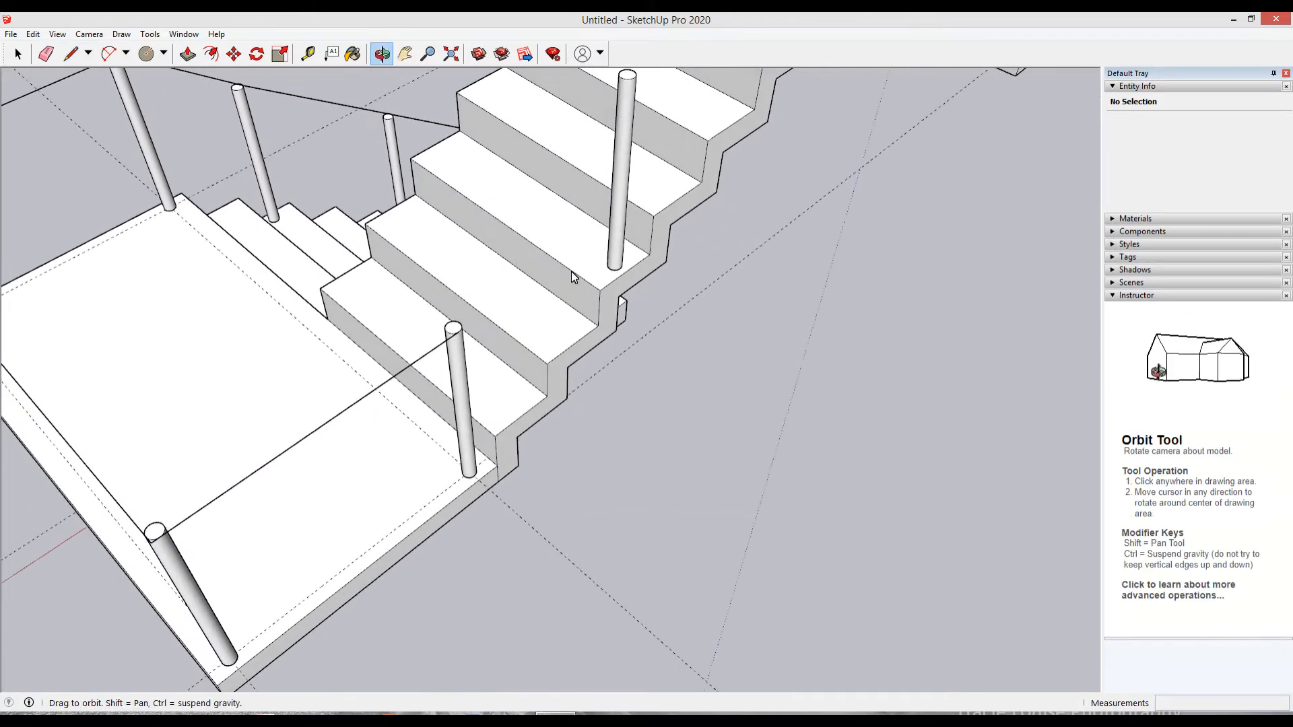
{"action": "scroll", "coordinate": [151, 549], "scroll_direction": "up", "scroll_amount": 2}
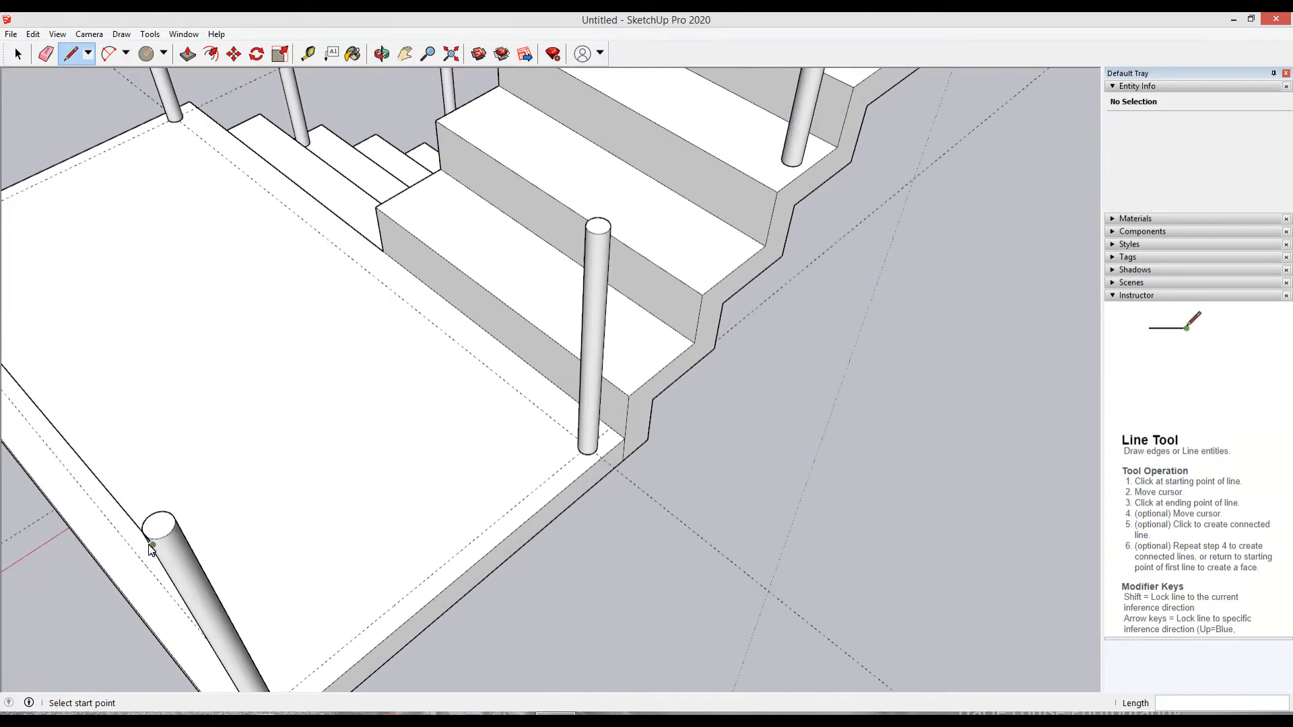
Step: Draw the handrail line from the landing's second corner post to the post beside the upper flight, and up its post tops to the top landing
{"action": "left_click", "coordinate": [145, 535]}
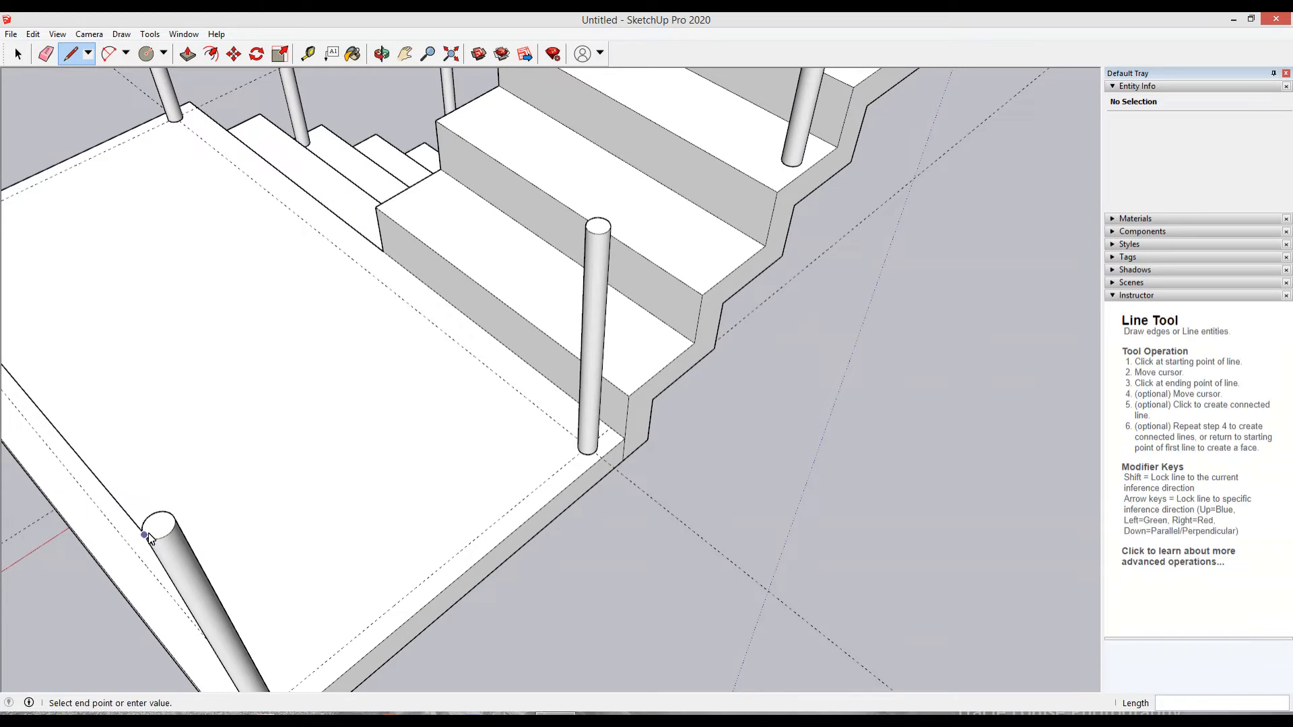
{"action": "left_click", "coordinate": [588, 236]}
{"action": "middle_click_drag", "start_coordinate": [587, 236], "coordinate": [743, 217]}
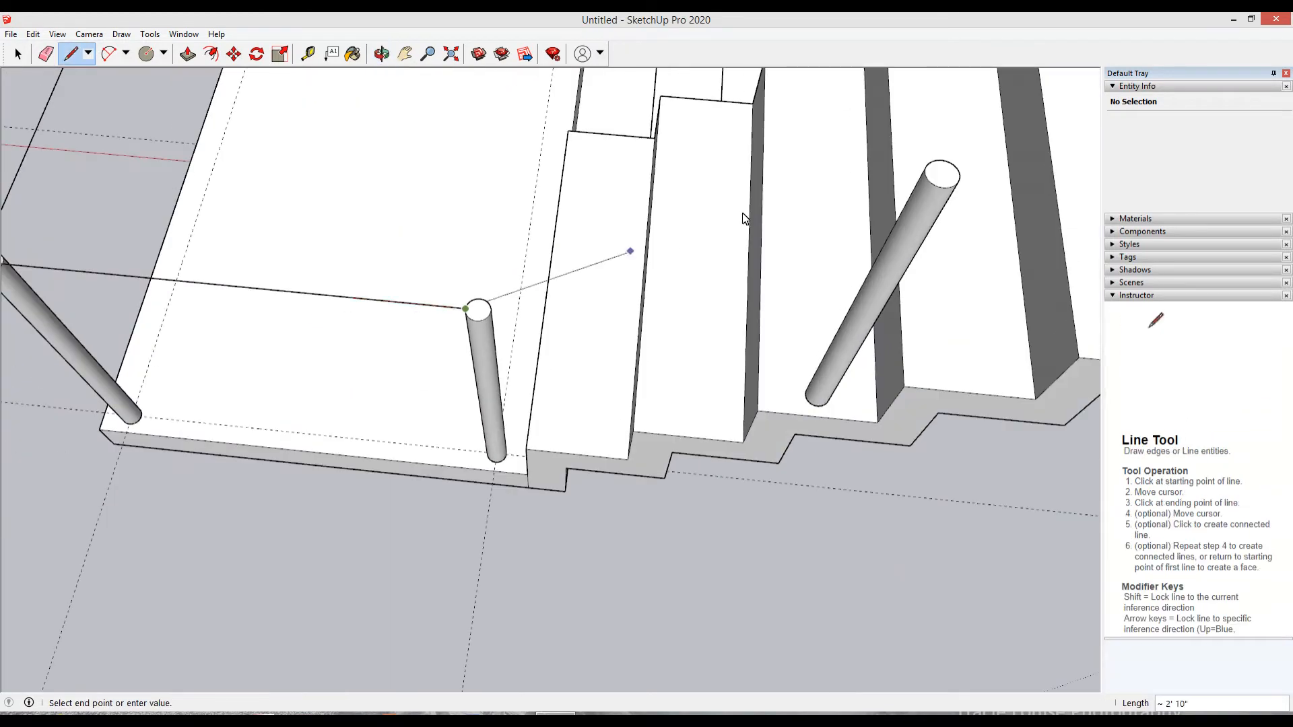
{"action": "left_click", "coordinate": [927, 177]}
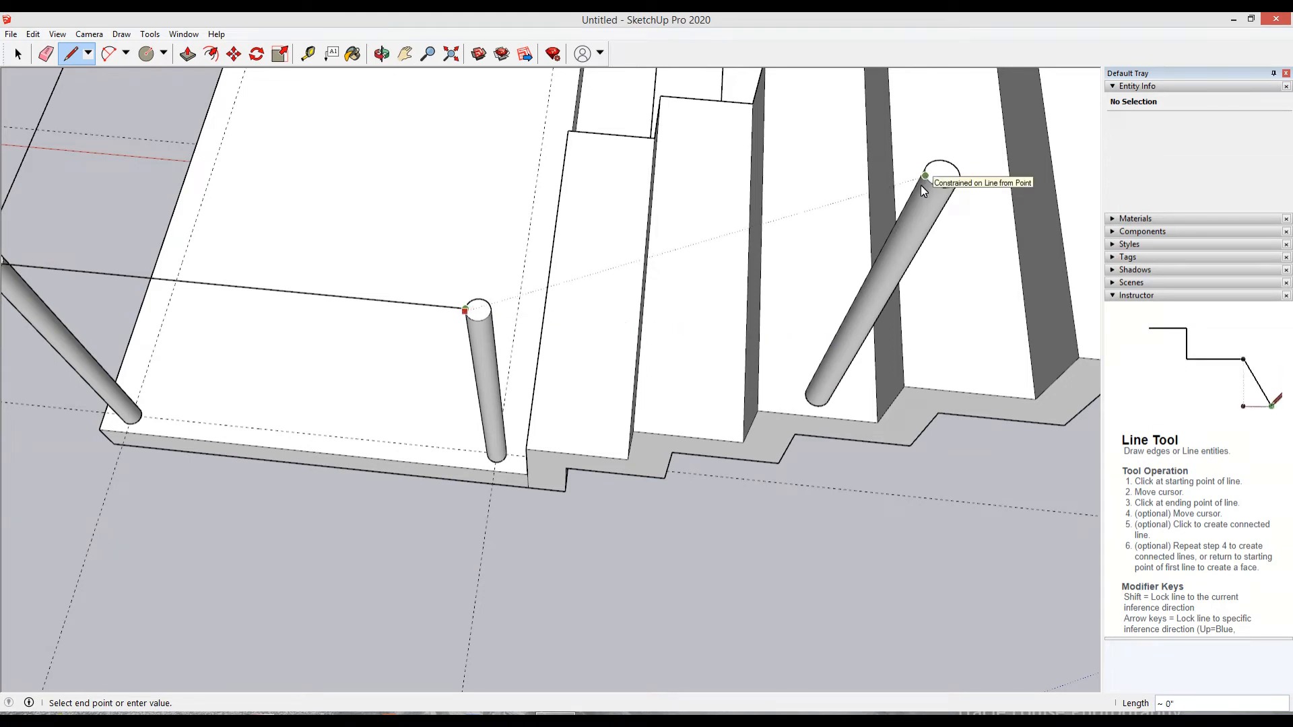
{"action": "scroll", "coordinate": [943, 173], "scroll_direction": "down", "scroll_amount": 5}
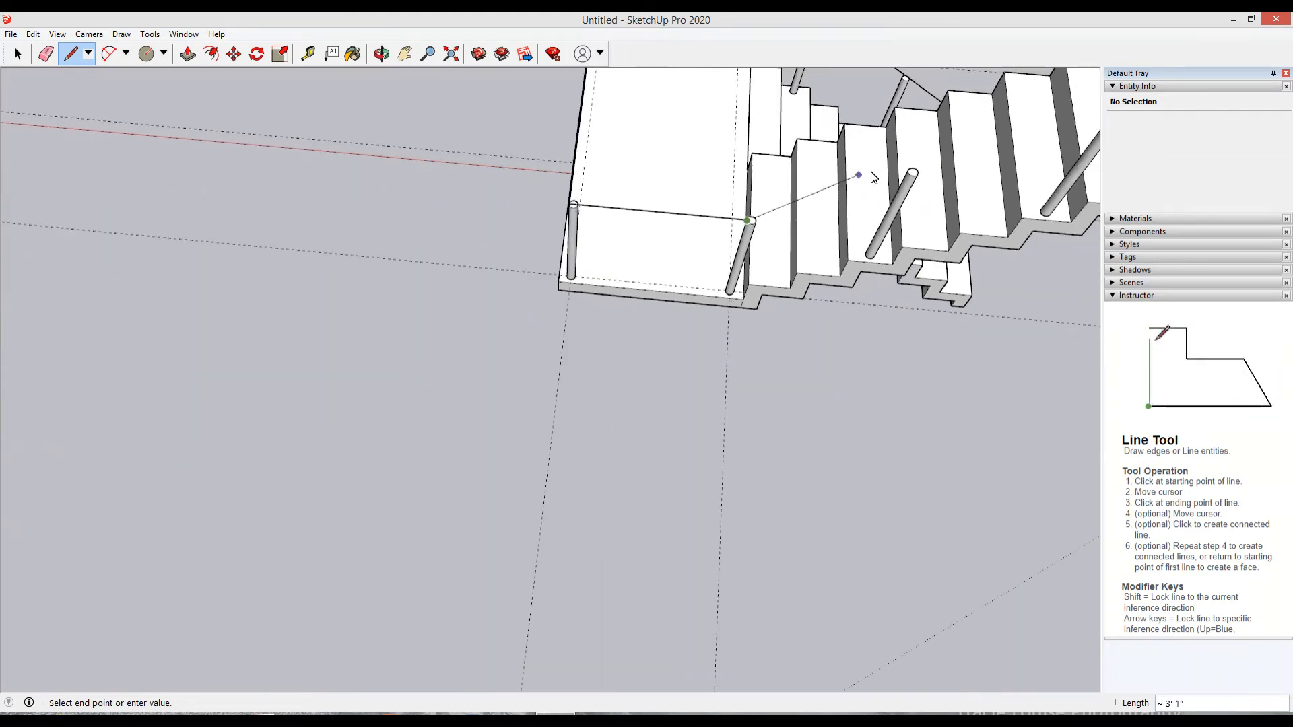
{"action": "scroll", "coordinate": [961, 160], "scroll_direction": "down", "scroll_amount": 4}
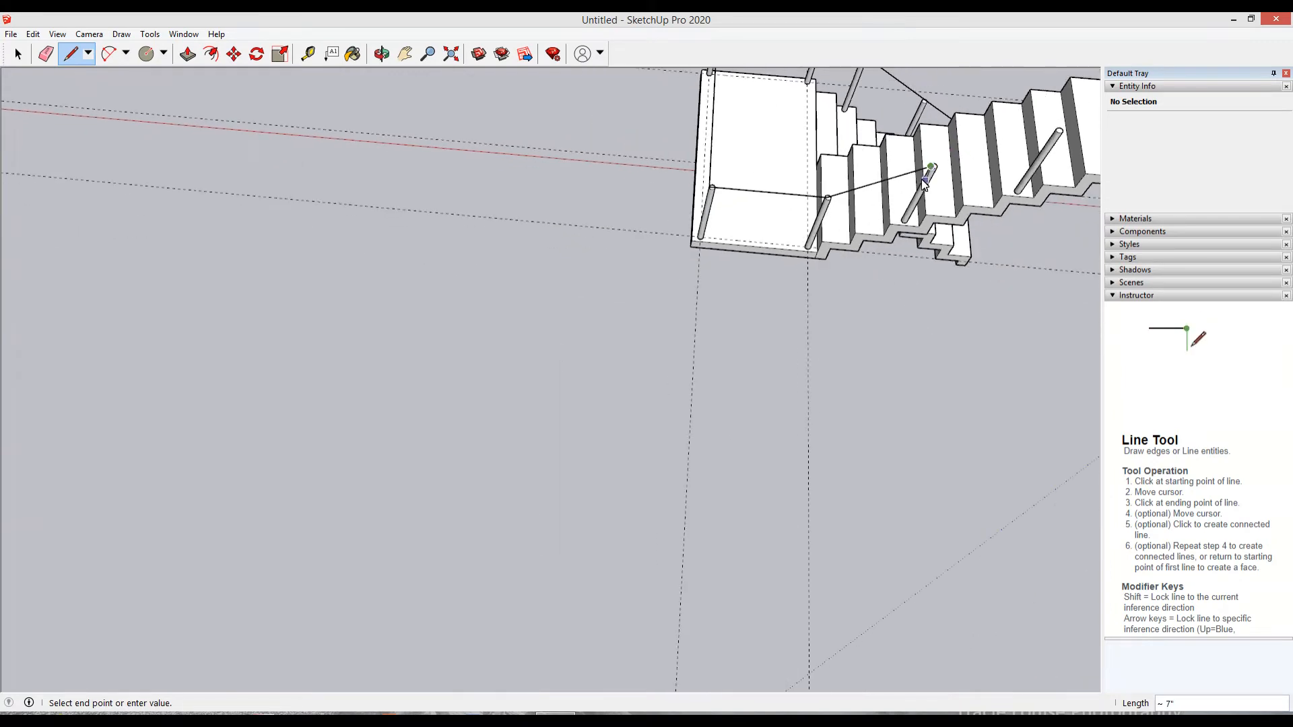
{"action": "scroll", "coordinate": [1064, 140], "scroll_direction": "down", "scroll_amount": 2}
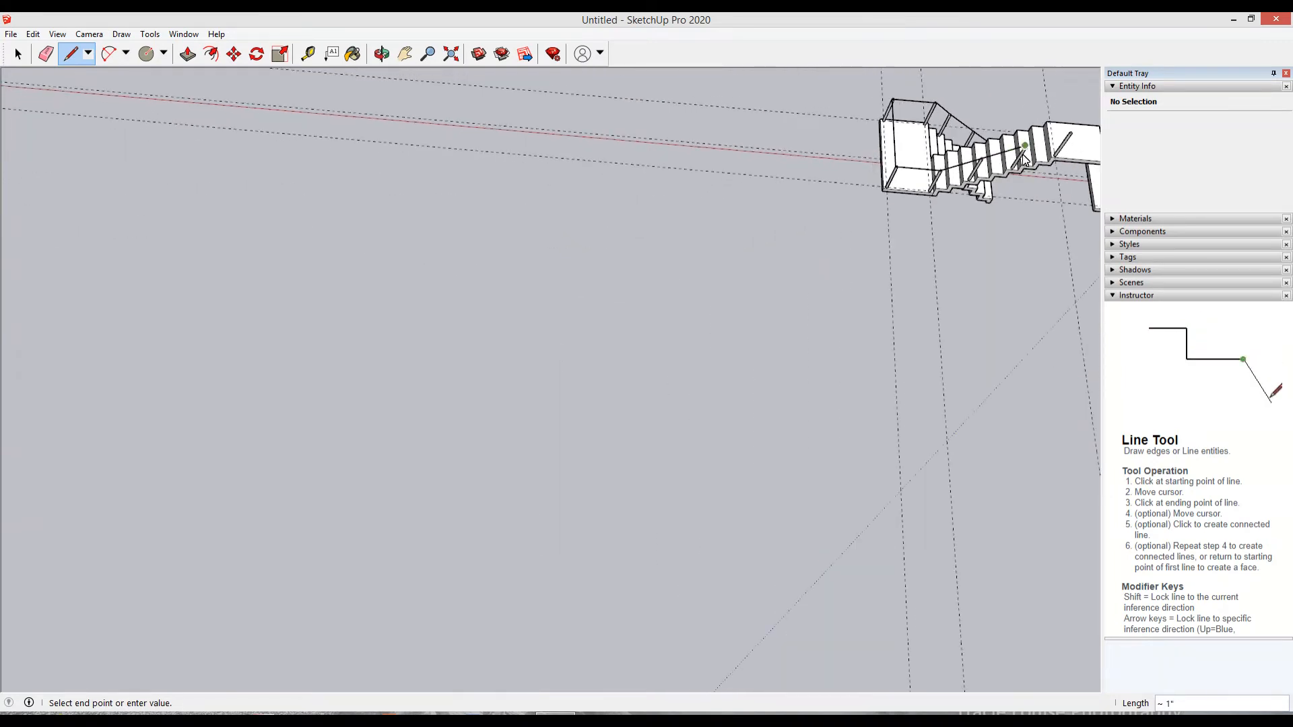
{"action": "scroll", "coordinate": [1064, 138], "scroll_direction": "up", "scroll_amount": 8}
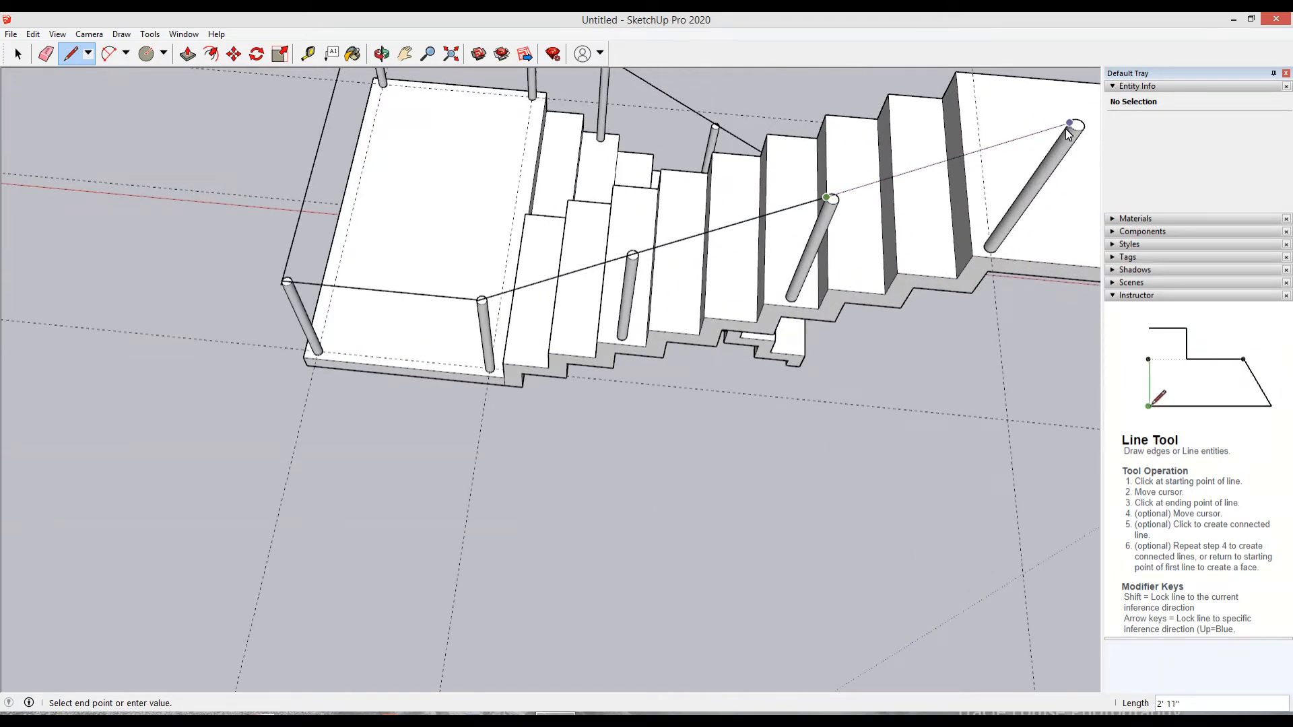
{"action": "left_click", "coordinate": [1065, 128]}
Step: Inspect the handrail line along both flights and landings from several angles
{"action": "middle_click_drag", "start_coordinate": [1049, 151], "coordinate": [236, 16]}
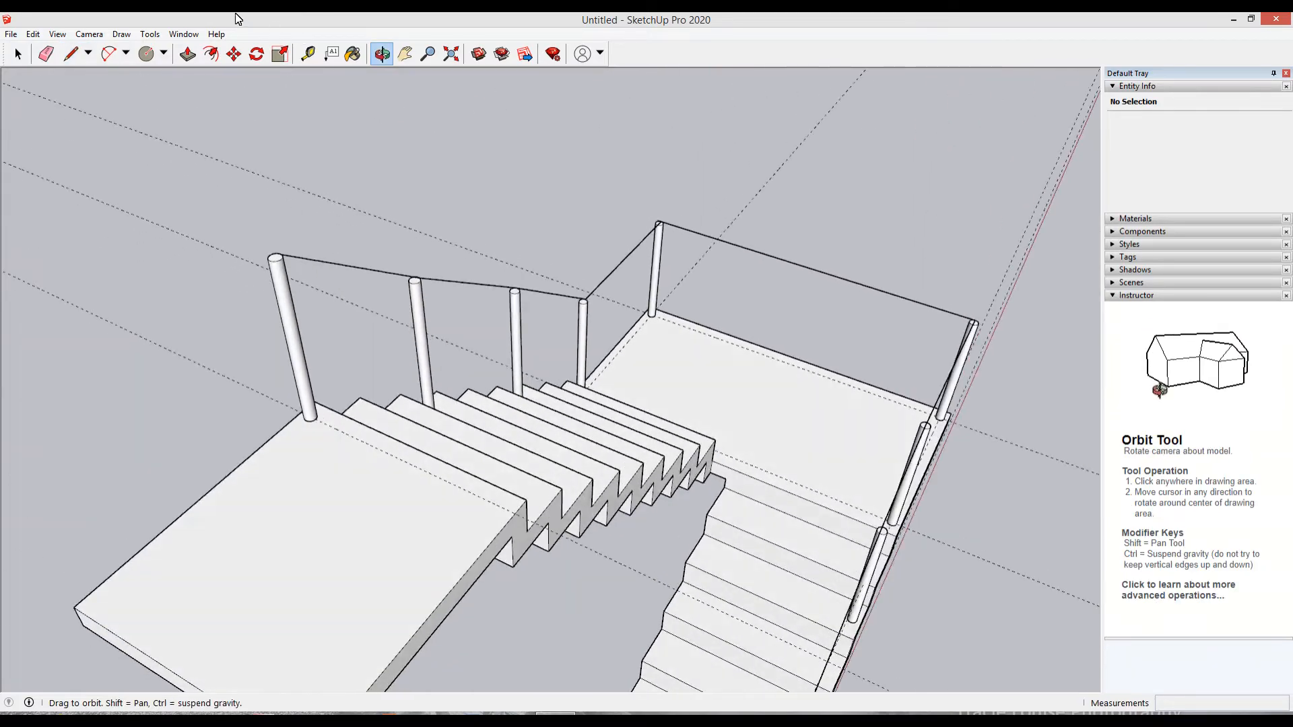
{"action": "scroll", "coordinate": [374, 190], "scroll_direction": "down", "scroll_amount": 4}
{"action": "middle_click_drag", "start_coordinate": [575, 445], "coordinate": [276, 404]}
{"action": "scroll", "coordinate": [393, 549], "scroll_direction": "up", "scroll_amount": 5}
{"action": "middle_click_drag", "start_coordinate": [393, 550], "coordinate": [734, 409]}
{"action": "scroll", "coordinate": [555, 520], "scroll_direction": "up", "scroll_amount": 2}
{"action": "scroll", "coordinate": [555, 520], "scroll_direction": "down", "scroll_amount": 2}
{"action": "scroll", "coordinate": [409, 520], "scroll_direction": "down", "scroll_amount": 4}
{"action": "middle_click_drag", "start_coordinate": [535, 510], "coordinate": [639, 635]}
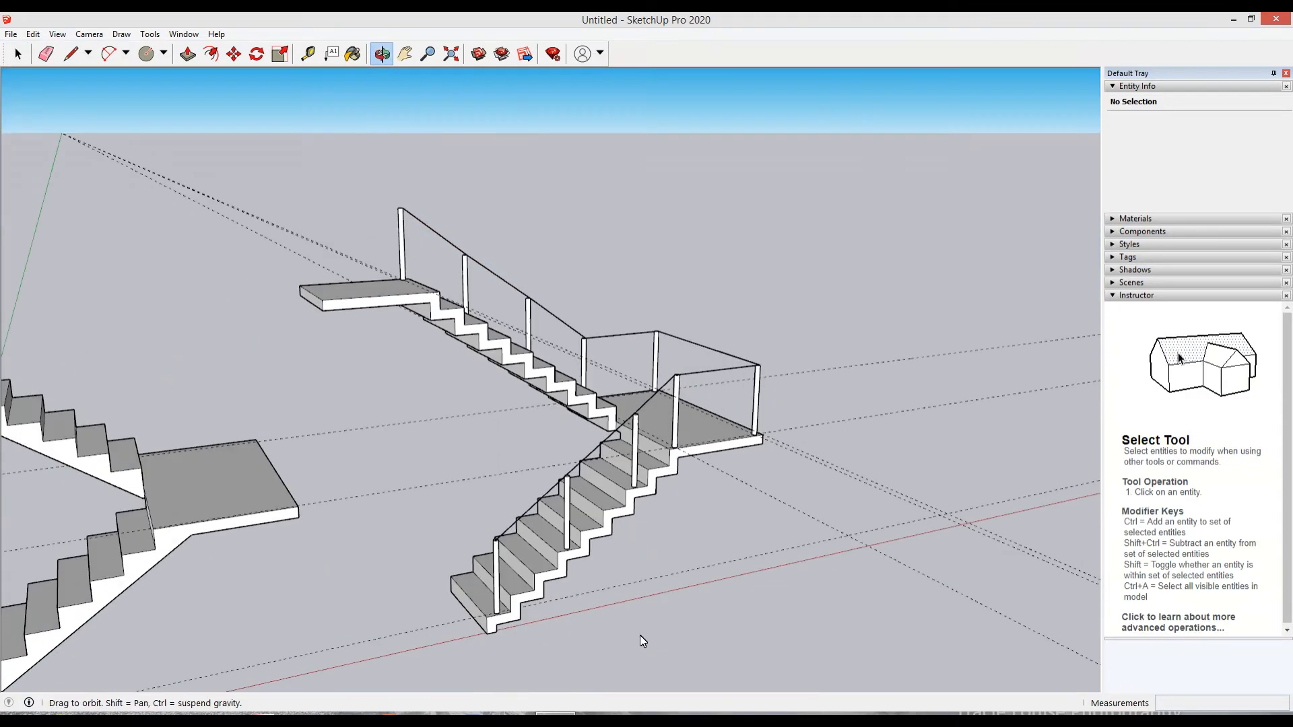
{"action": "middle_click_drag", "start_coordinate": [579, 511], "coordinate": [680, 527]}
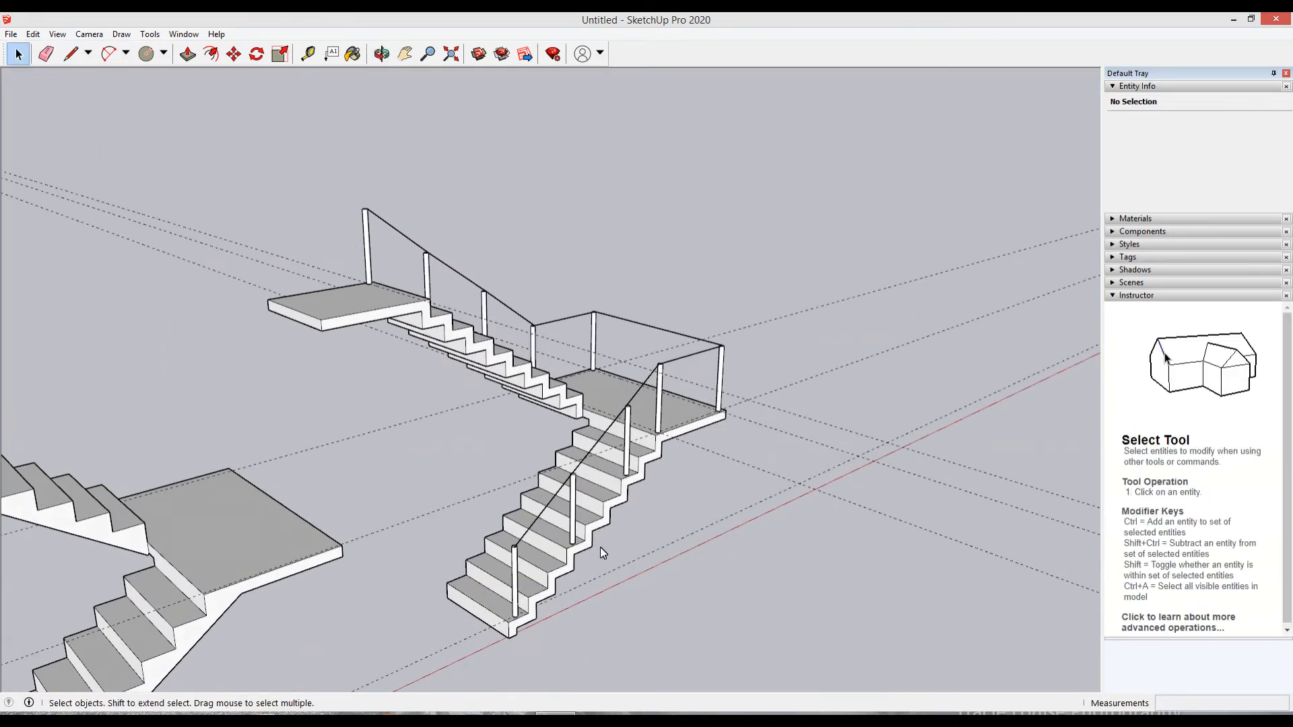
Step: Select the misaligned handrail edge that runs from the lowest post's top to the second post on the lower flight
{"action": "scroll", "coordinate": [559, 546], "scroll_direction": "up", "scroll_amount": 5}
{"action": "middle_click_drag", "start_coordinate": [527, 547], "coordinate": [438, 571]}
{"action": "scroll", "coordinate": [438, 571], "scroll_direction": "up", "scroll_amount": 4}
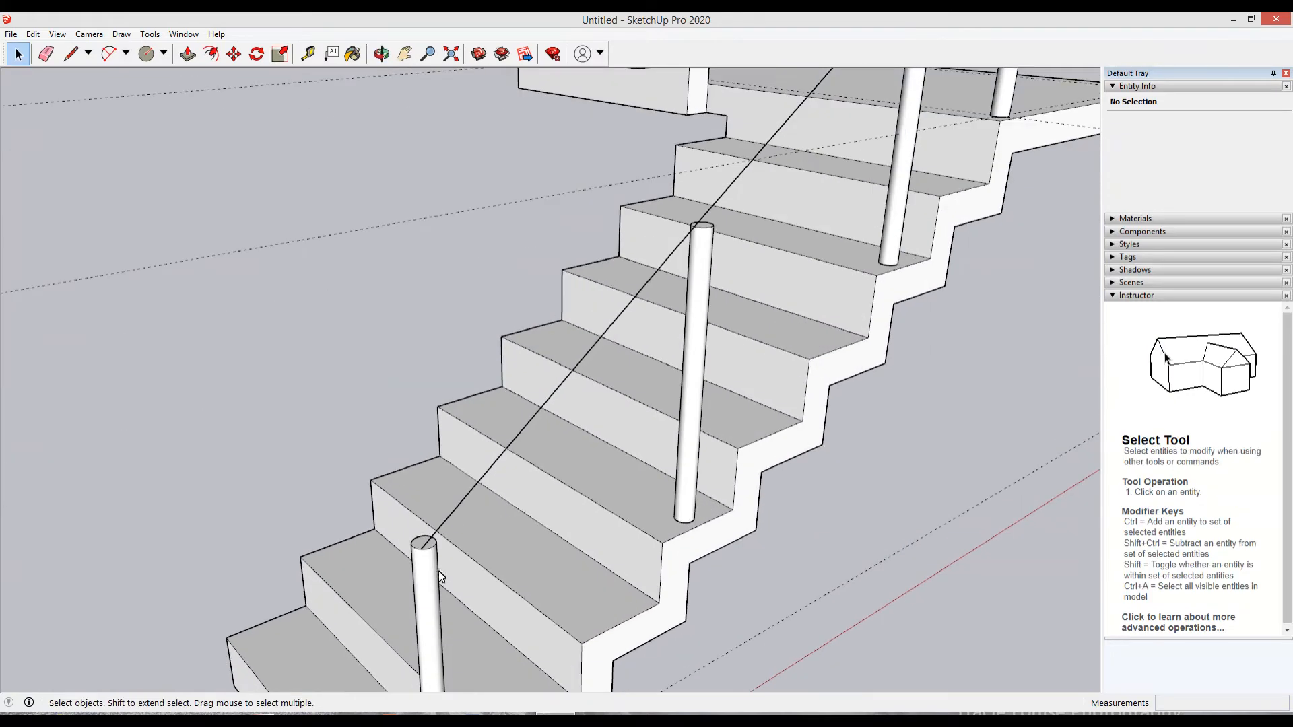
{"action": "scroll", "coordinate": [433, 517], "scroll_direction": "down", "scroll_amount": 6}
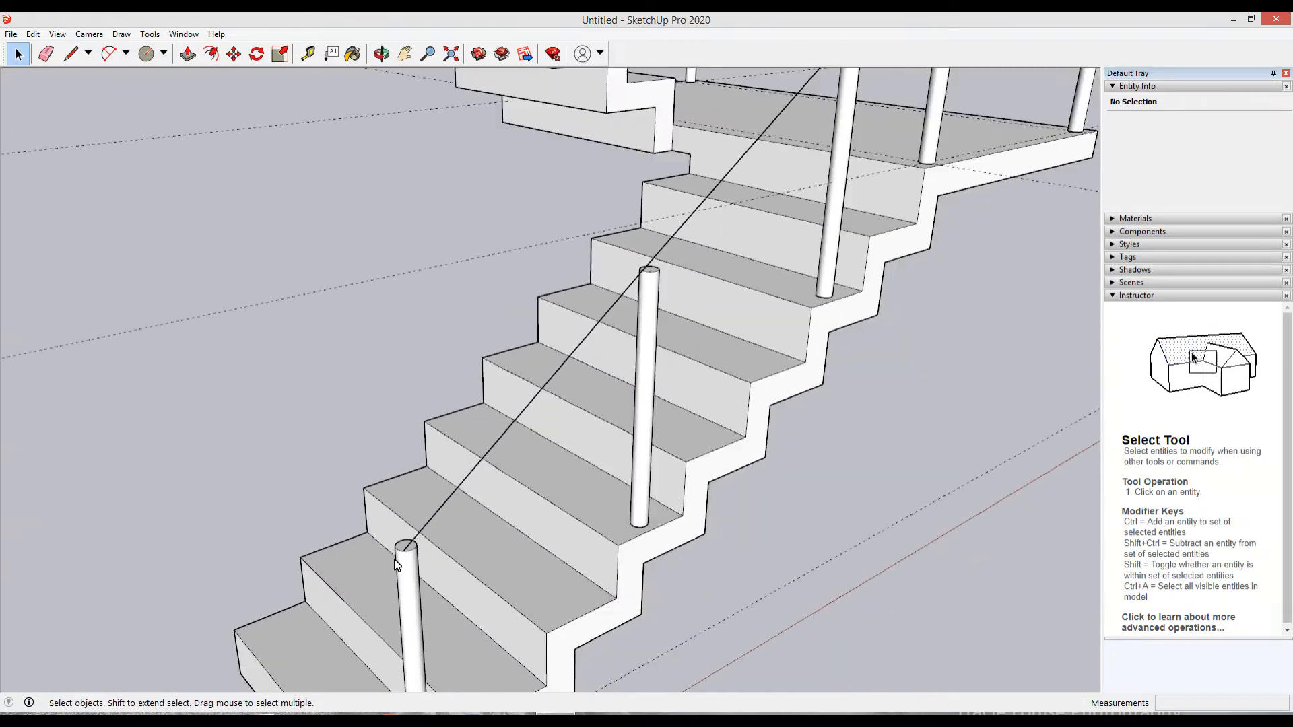
{"action": "scroll", "coordinate": [400, 539], "scroll_direction": "up", "scroll_amount": 7}
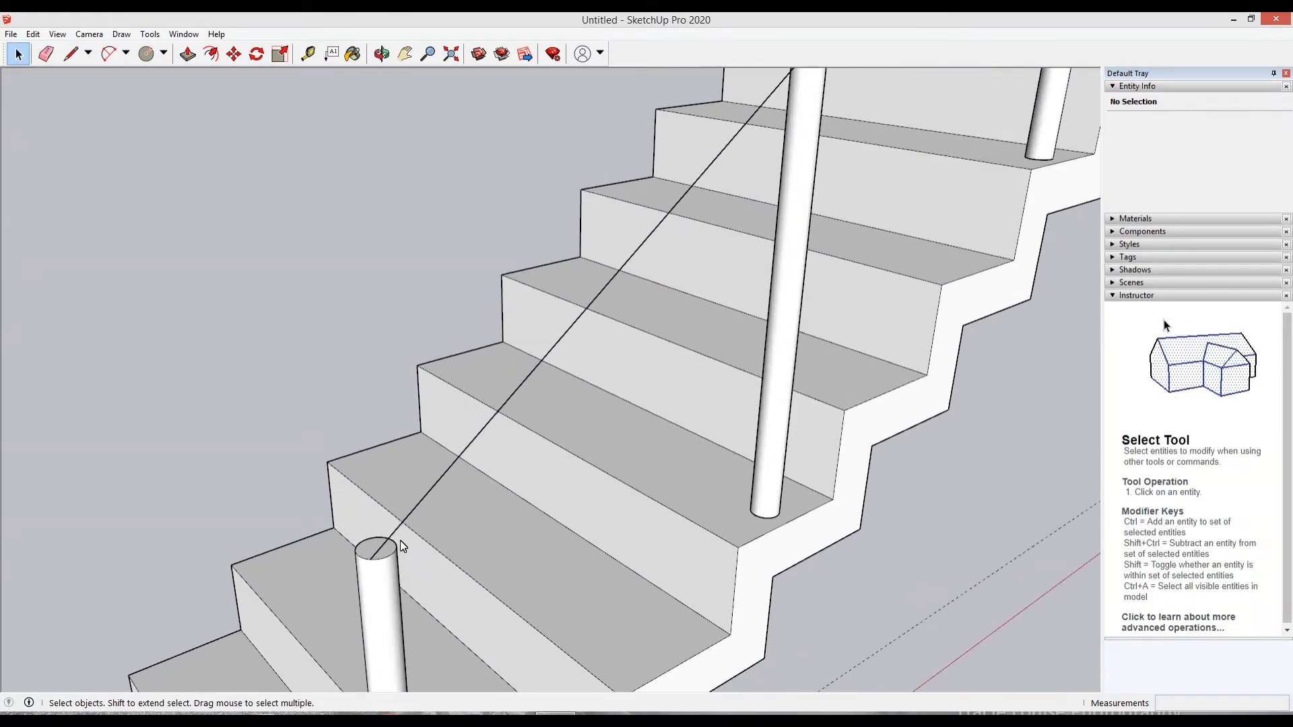
{"action": "middle_click_drag", "start_coordinate": [362, 566], "coordinate": [689, 592]}
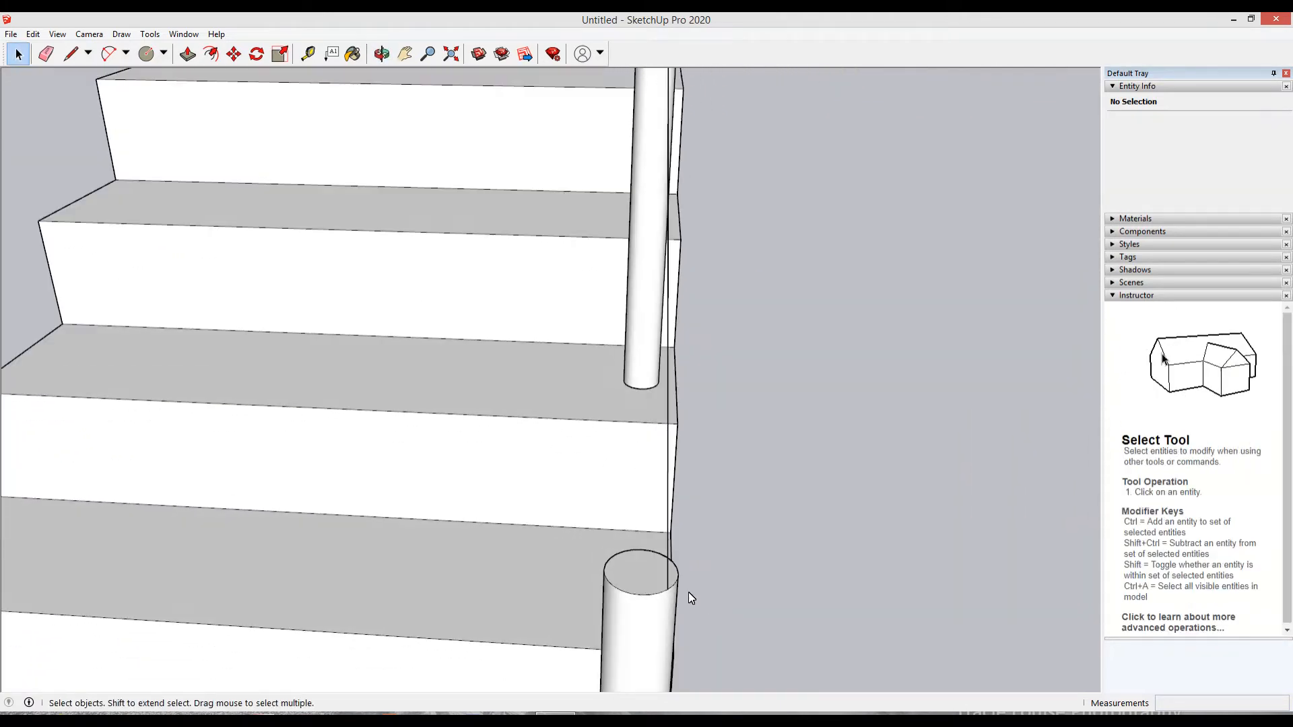
{"action": "left_click", "coordinate": [670, 557]}
{"action": "scroll", "coordinate": [670, 557], "scroll_direction": "down", "scroll_amount": 5}
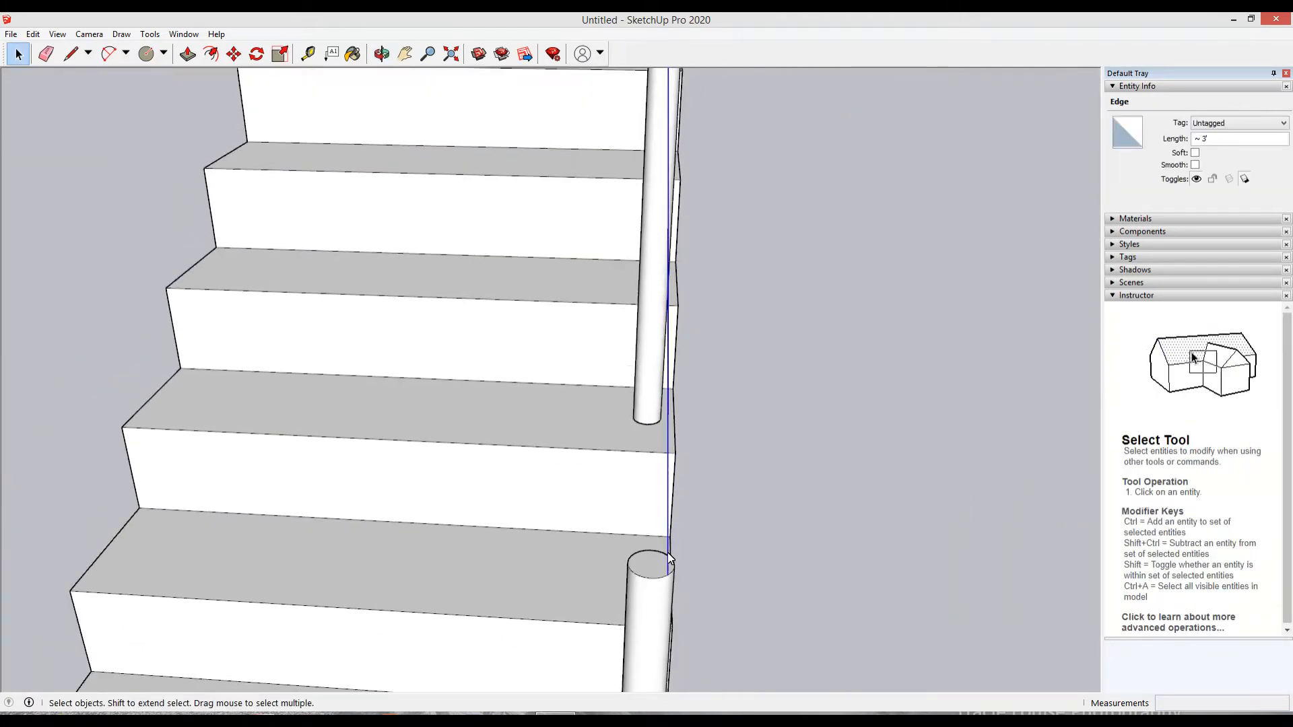
Step: Draw a new handrail line about 3' 1" long between the rim points of the two lowest post tops and delete the misaligned edge
{"action": "key", "text": "m"}
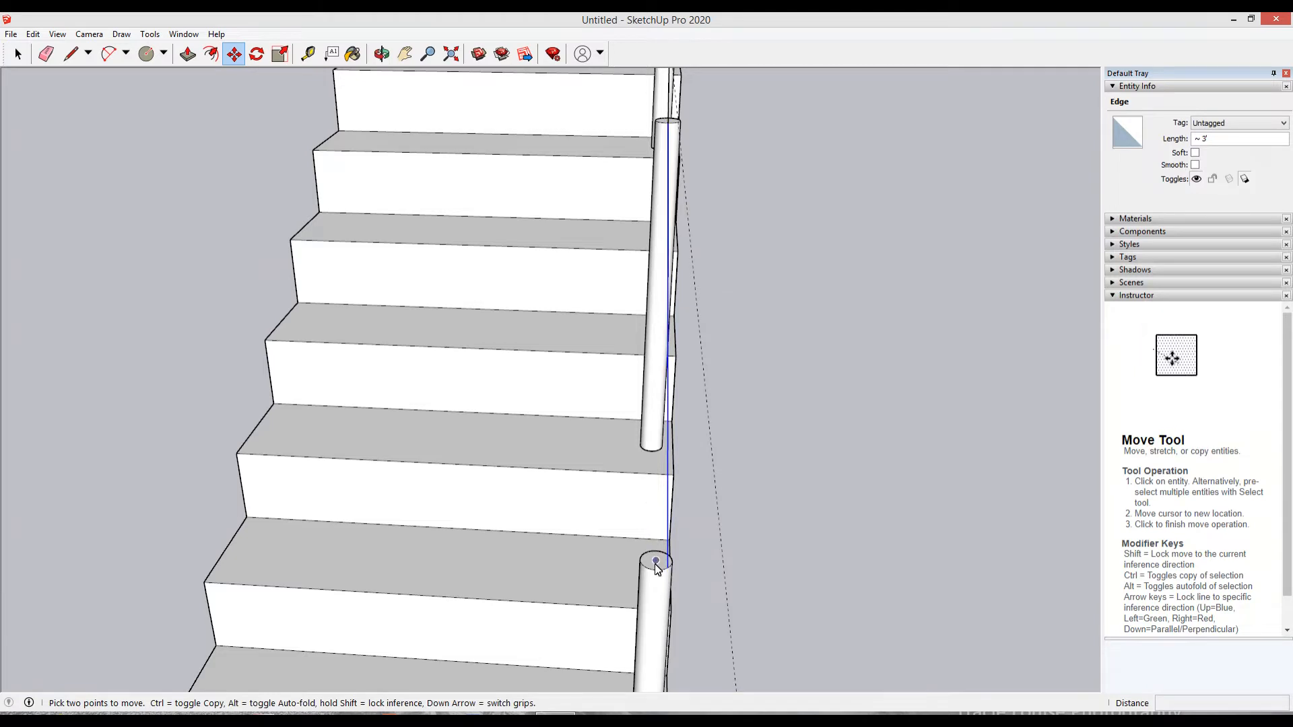
{"action": "key", "text": "l"}
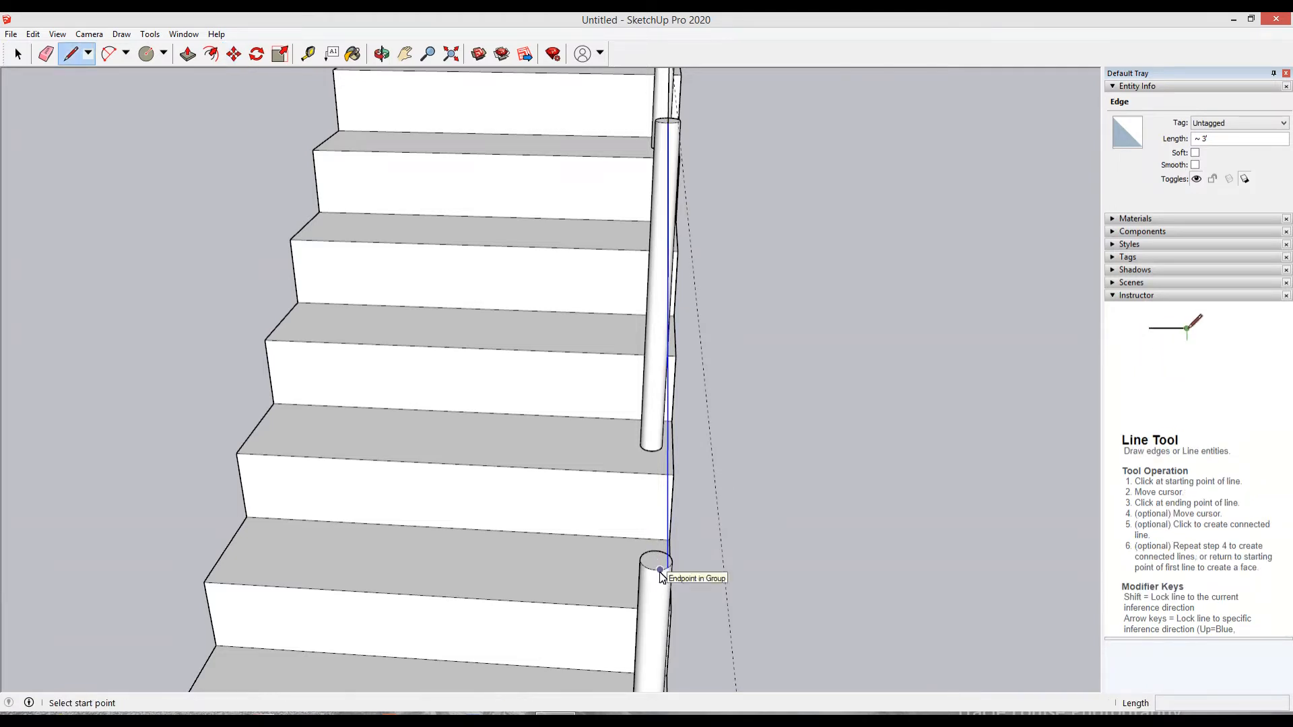
{"action": "left_click", "coordinate": [656, 571]}
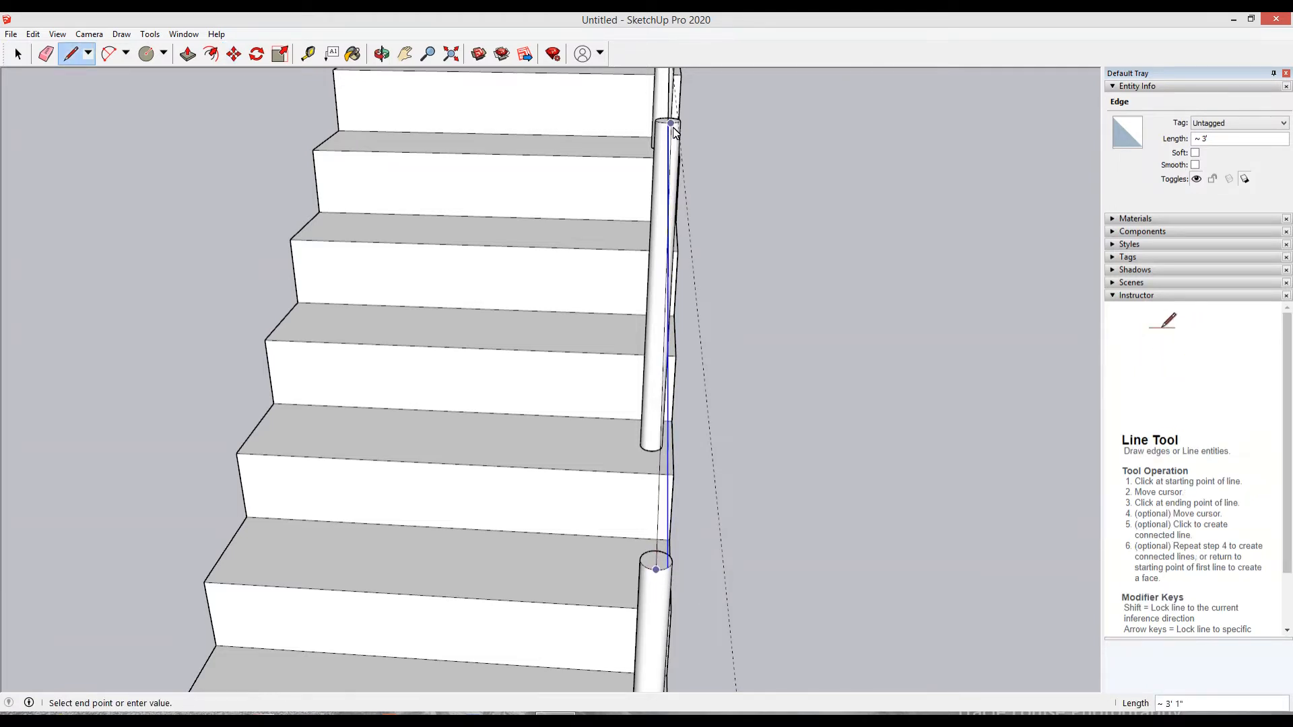
{"action": "scroll", "coordinate": [672, 128], "scroll_direction": "up", "scroll_amount": 4}
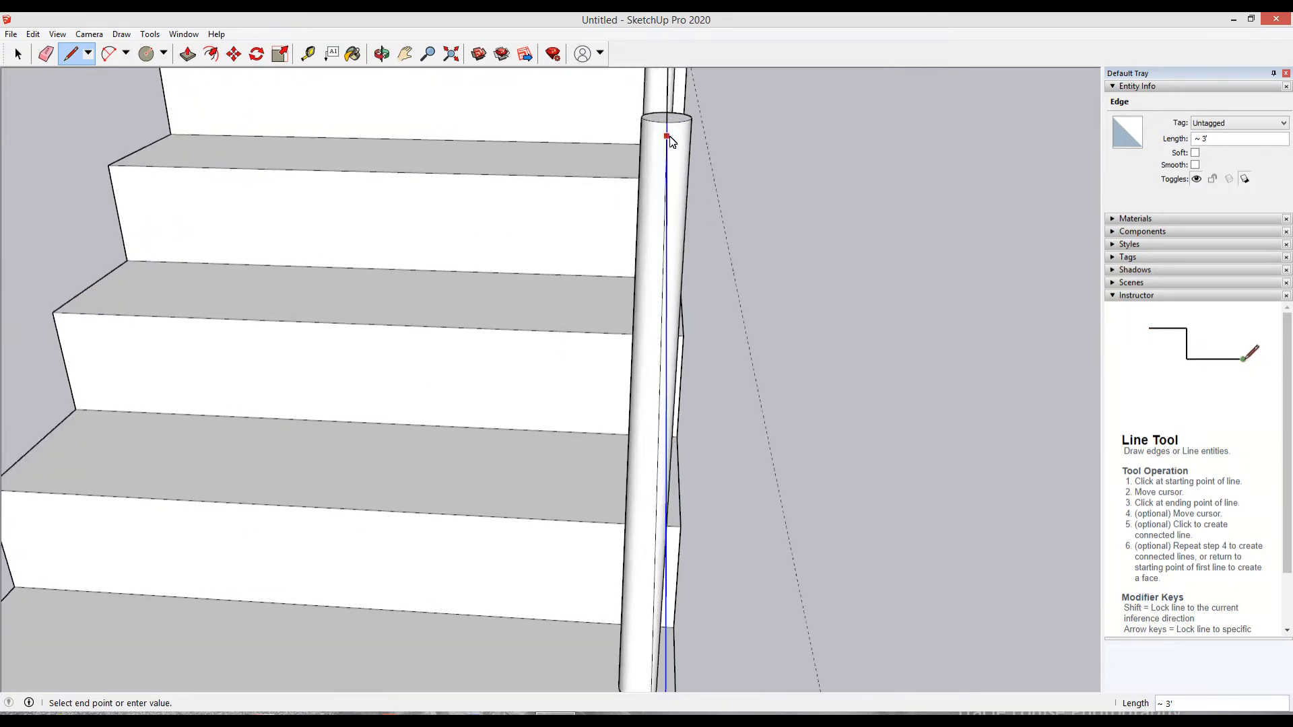
{"action": "middle_click_drag", "start_coordinate": [667, 121], "coordinate": [534, 231]}
{"action": "left_click", "coordinate": [721, 177]}
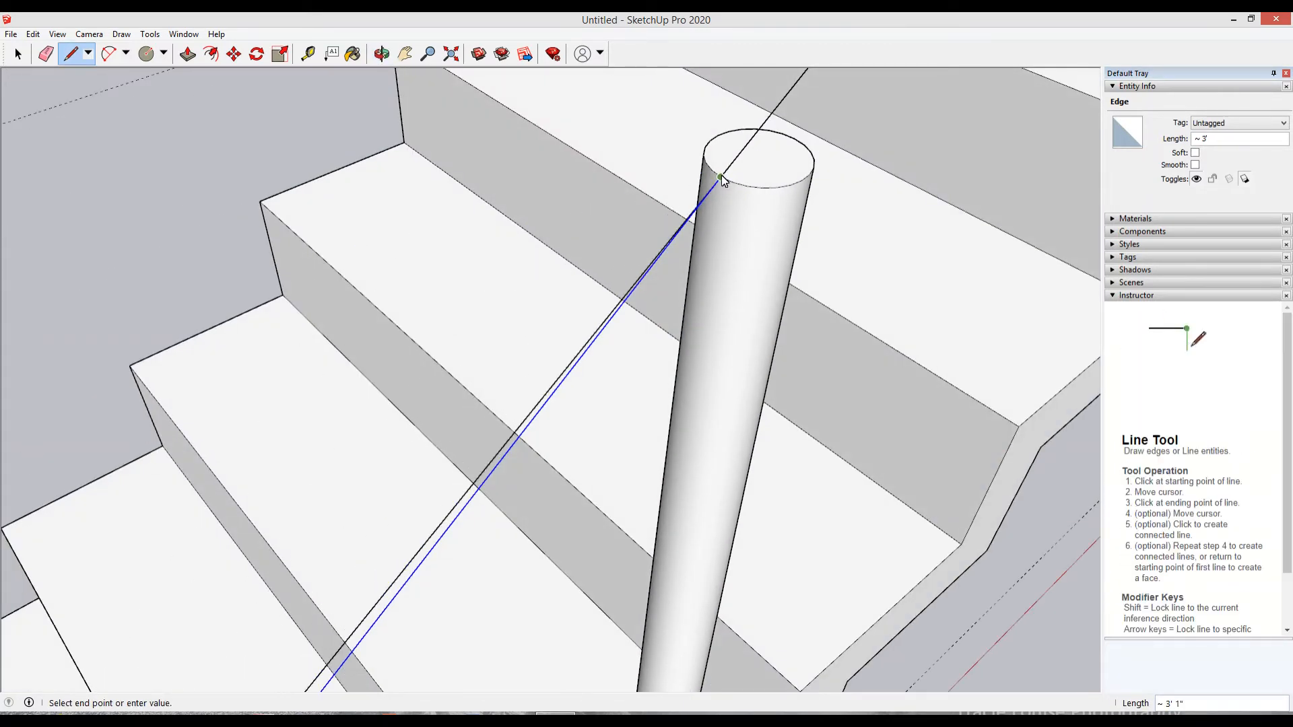
{"action": "key", "text": "space"}
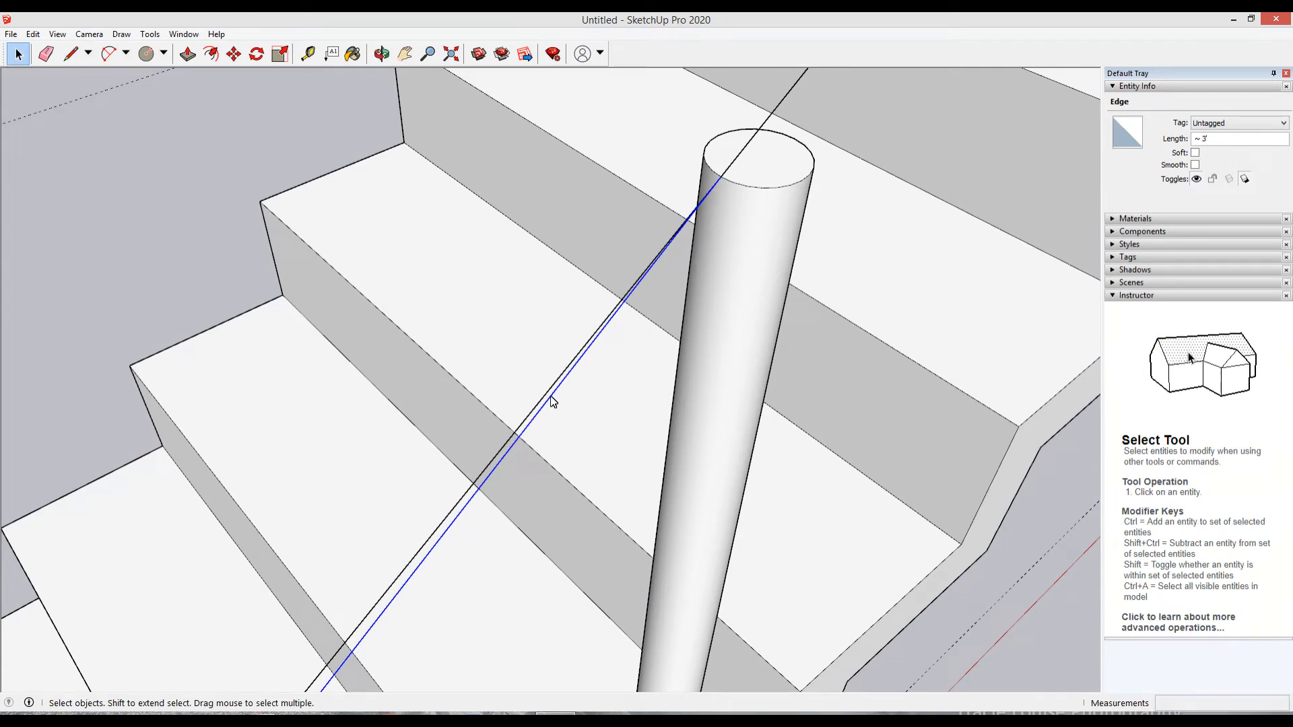
{"action": "scroll", "coordinate": [548, 404], "scroll_direction": "down", "scroll_amount": 6}
{"action": "middle_click_drag", "start_coordinate": [682, 479], "coordinate": [824, 515]}
{"action": "scroll", "coordinate": [718, 573], "scroll_direction": "up", "scroll_amount": 3}
{"action": "middle_click_drag", "start_coordinate": [718, 572], "coordinate": [474, 545]}
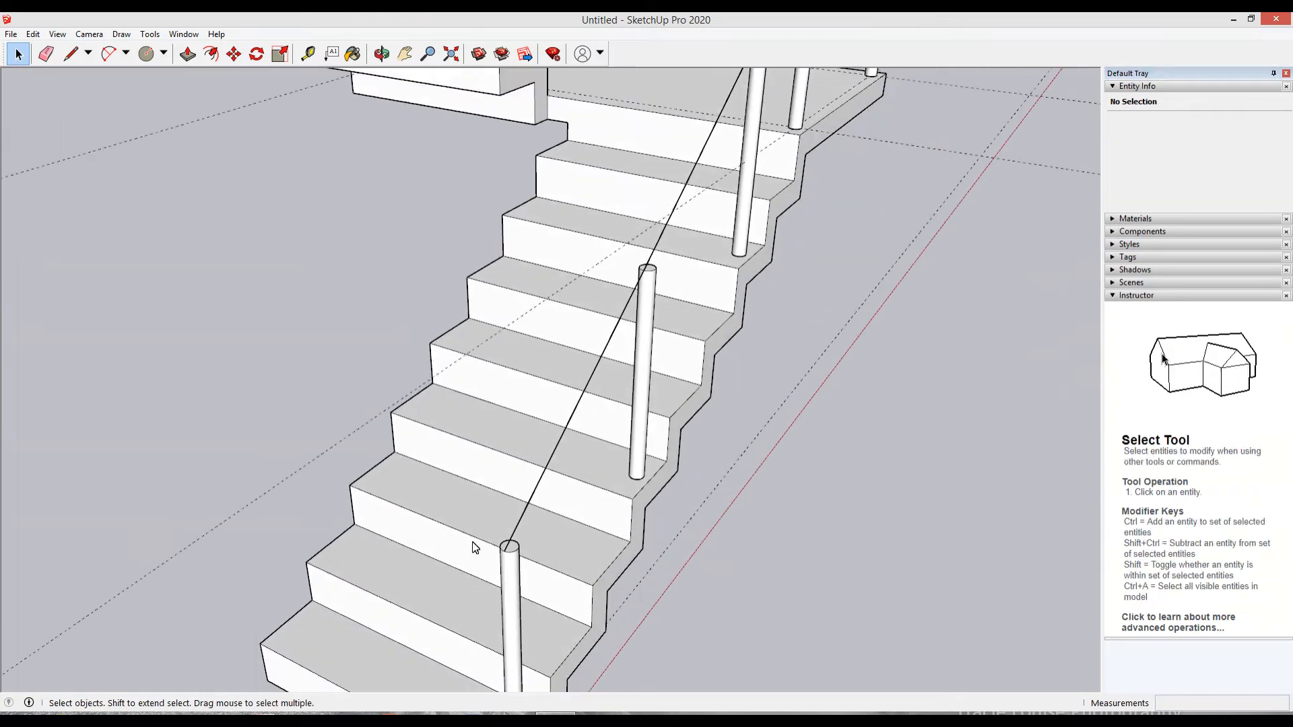
{"action": "left_click", "coordinate": [687, 551]}
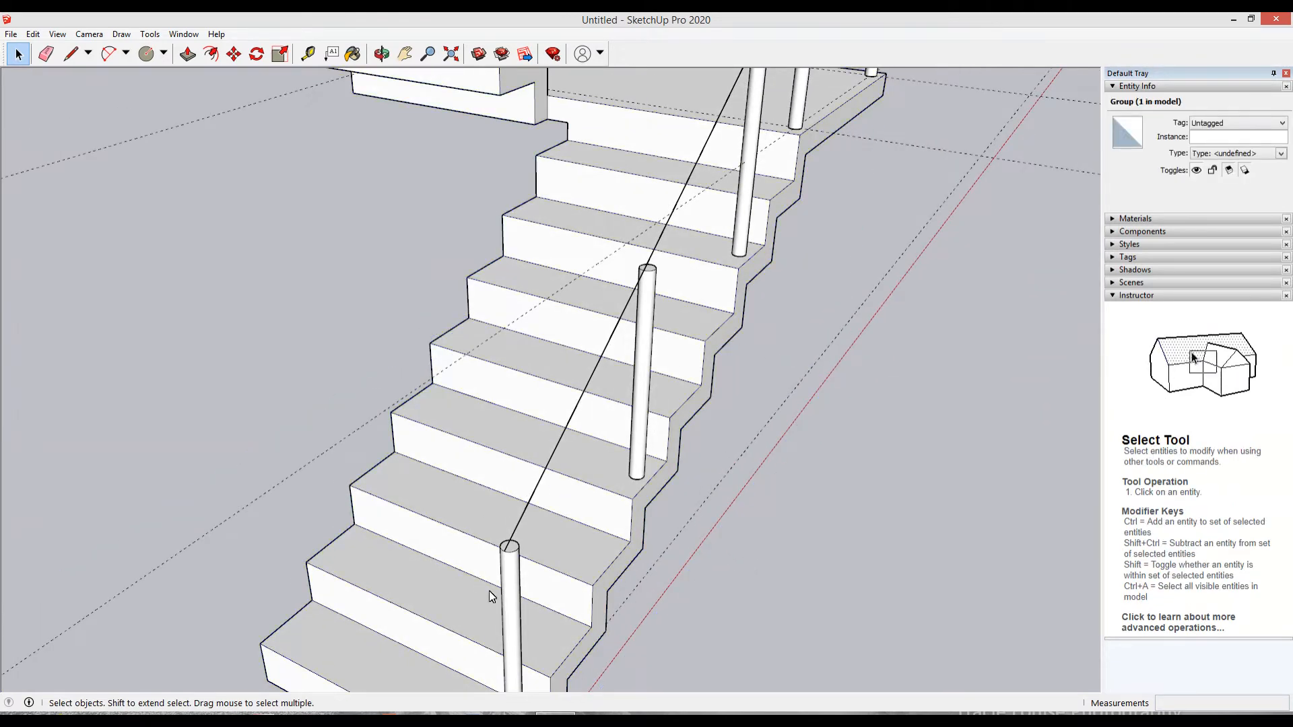
{"action": "scroll", "coordinate": [489, 586], "scroll_direction": "up", "scroll_amount": 3}
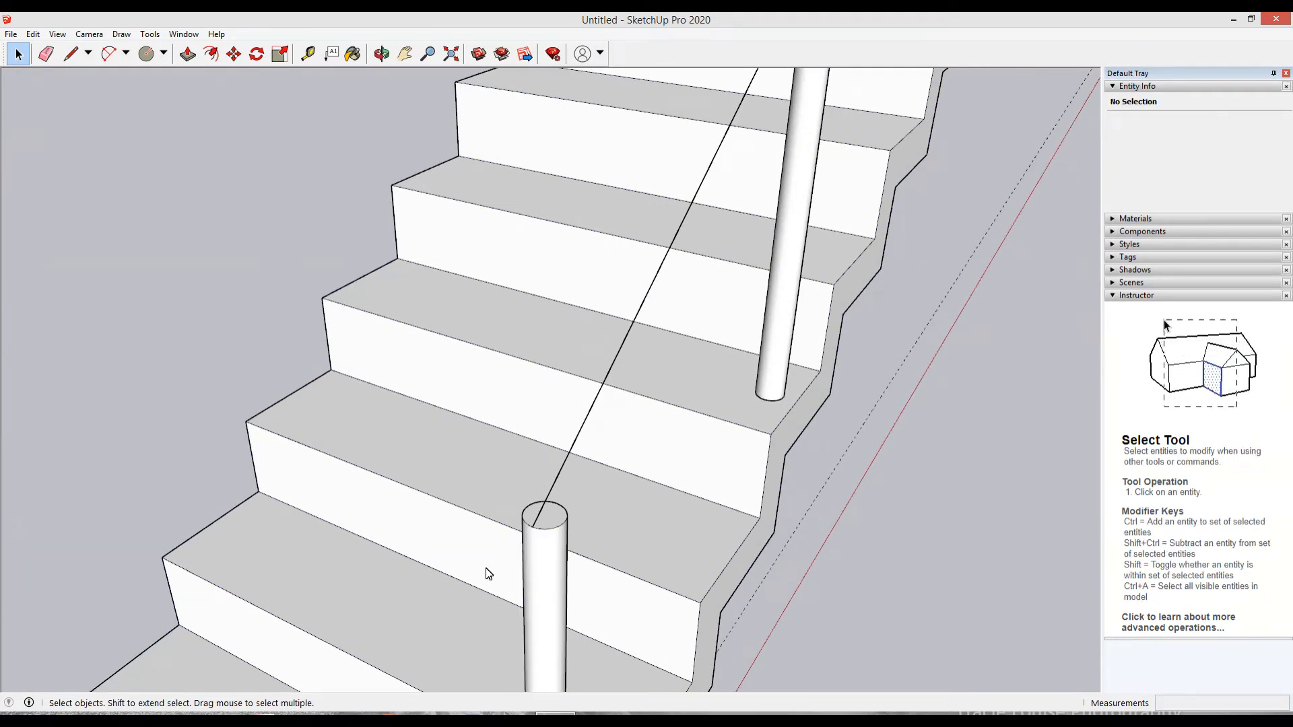
{"action": "key", "text": "l"}
{"action": "scroll", "coordinate": [512, 546], "scroll_direction": "up", "scroll_amount": 3}
{"action": "left_click", "coordinate": [516, 507]}
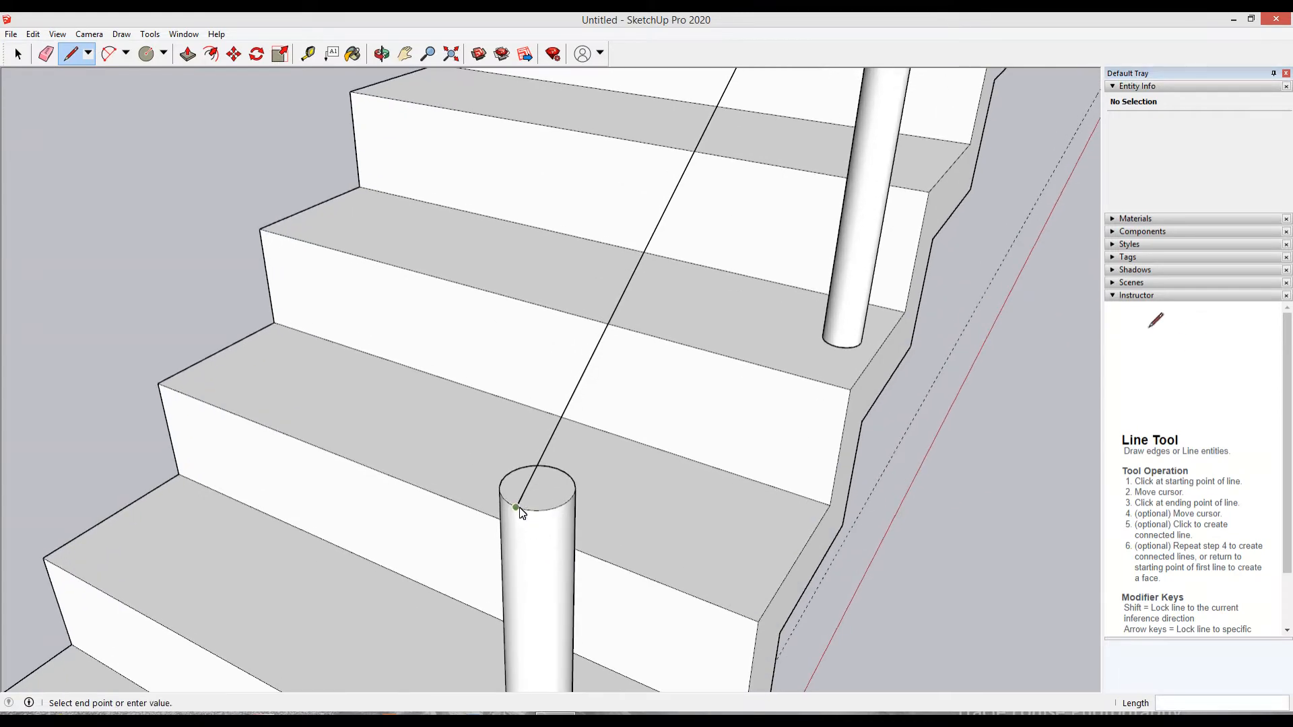
{"action": "key", "text": "Escape"}
Step: Draw a circle with a radius of about 1", perpendicular to the handrail line at its lower end on the lowest post
{"action": "key", "text": "c"}
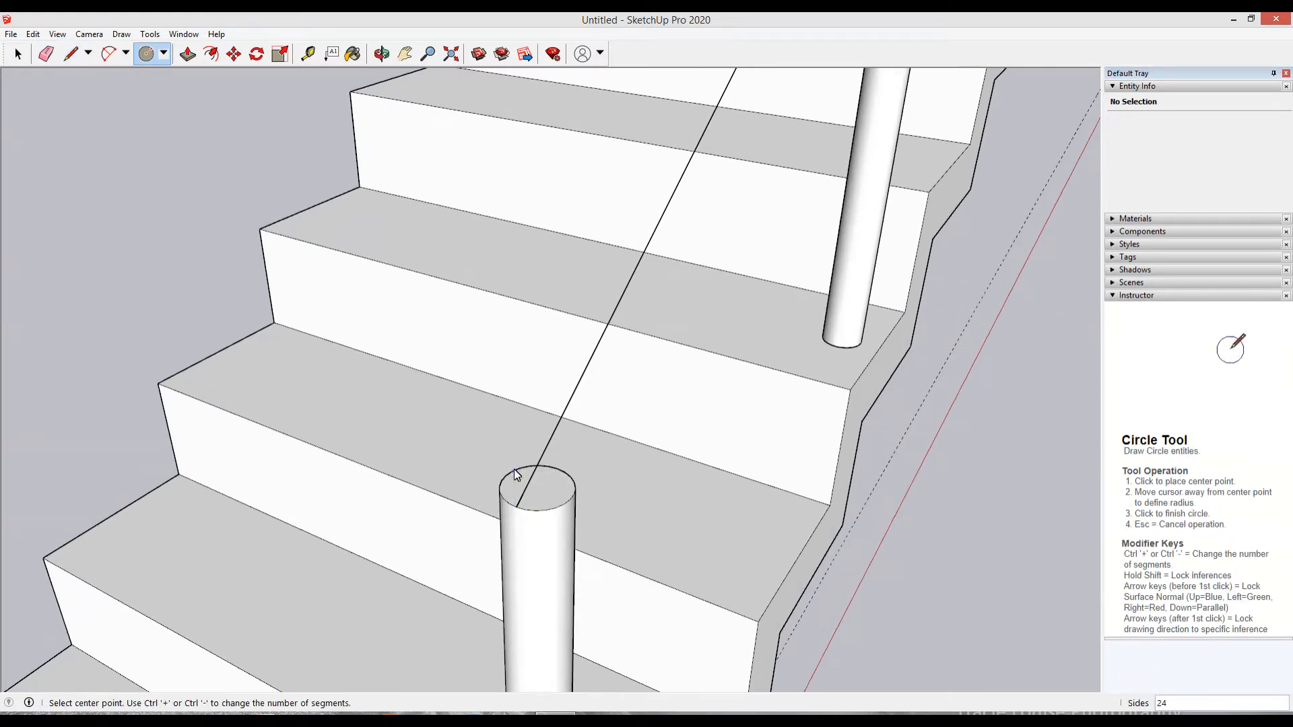
{"action": "left_click", "coordinate": [516, 509]}
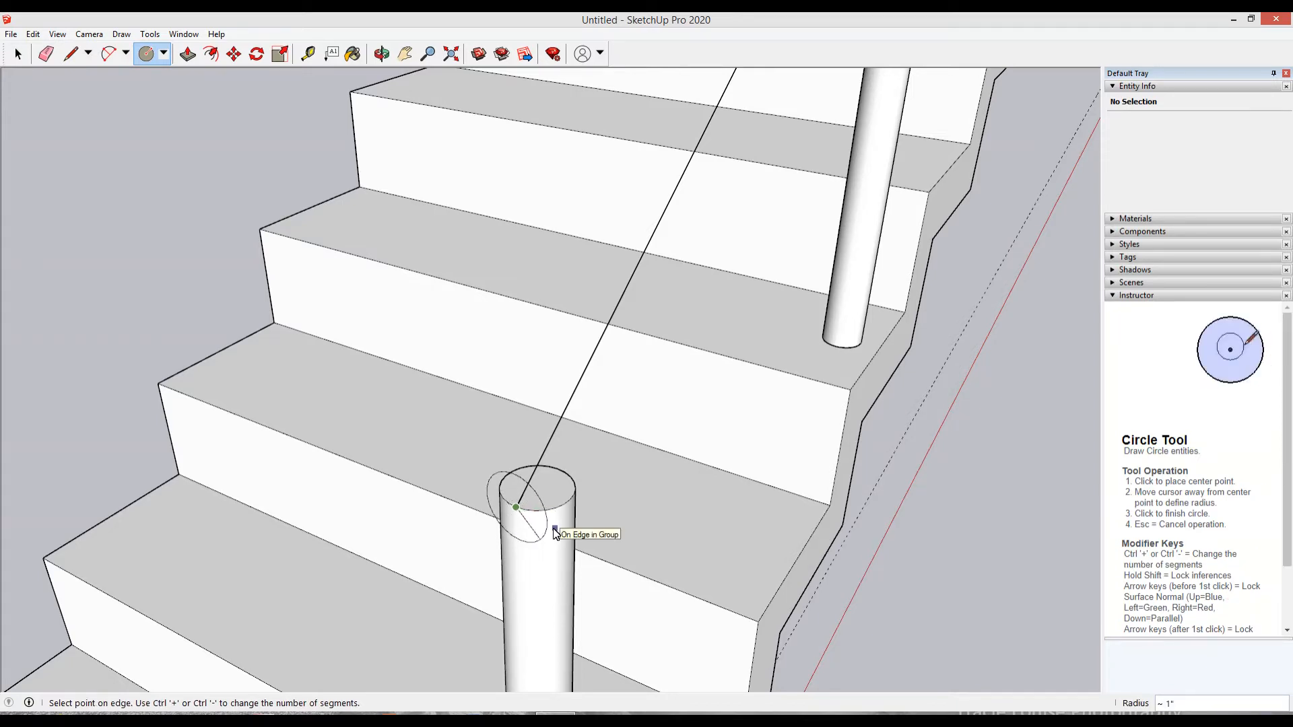
{"action": "type", "text": "1"}
{"action": "key", "text": "Return"}
{"action": "middle_click_drag", "start_coordinate": [552, 536], "coordinate": [88, 515]}
{"action": "middle_click_drag", "start_coordinate": [394, 556], "coordinate": [626, 535]}
{"action": "scroll", "coordinate": [475, 551], "scroll_direction": "up", "scroll_amount": 3}
{"action": "key", "text": "space"}
{"action": "scroll", "coordinate": [690, 498], "scroll_direction": "down", "scroll_amount": 2}
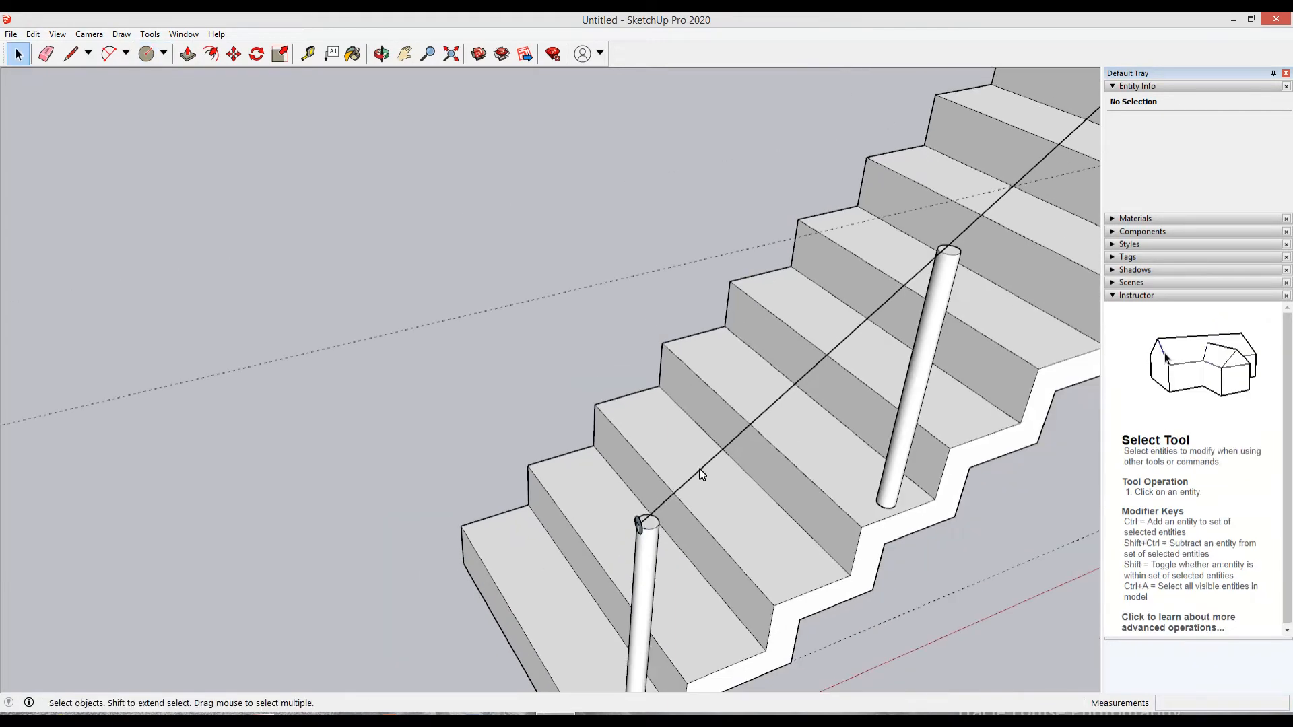
{"action": "left_click", "coordinate": [978, 220], "text": "shift"}
{"action": "scroll", "coordinate": [626, 415], "scroll_direction": "down", "scroll_amount": 6}
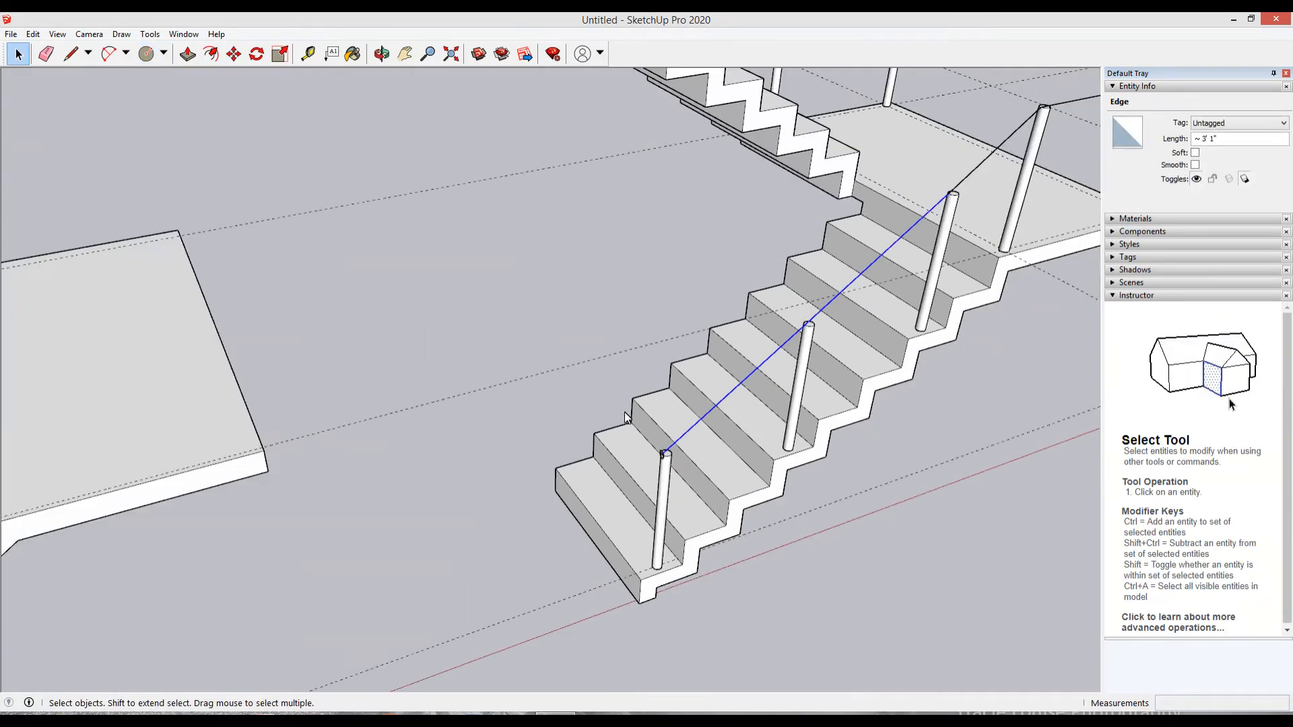
{"action": "scroll", "coordinate": [765, 292], "scroll_direction": "up", "scroll_amount": 3}
{"action": "left_click", "coordinate": [771, 297]}
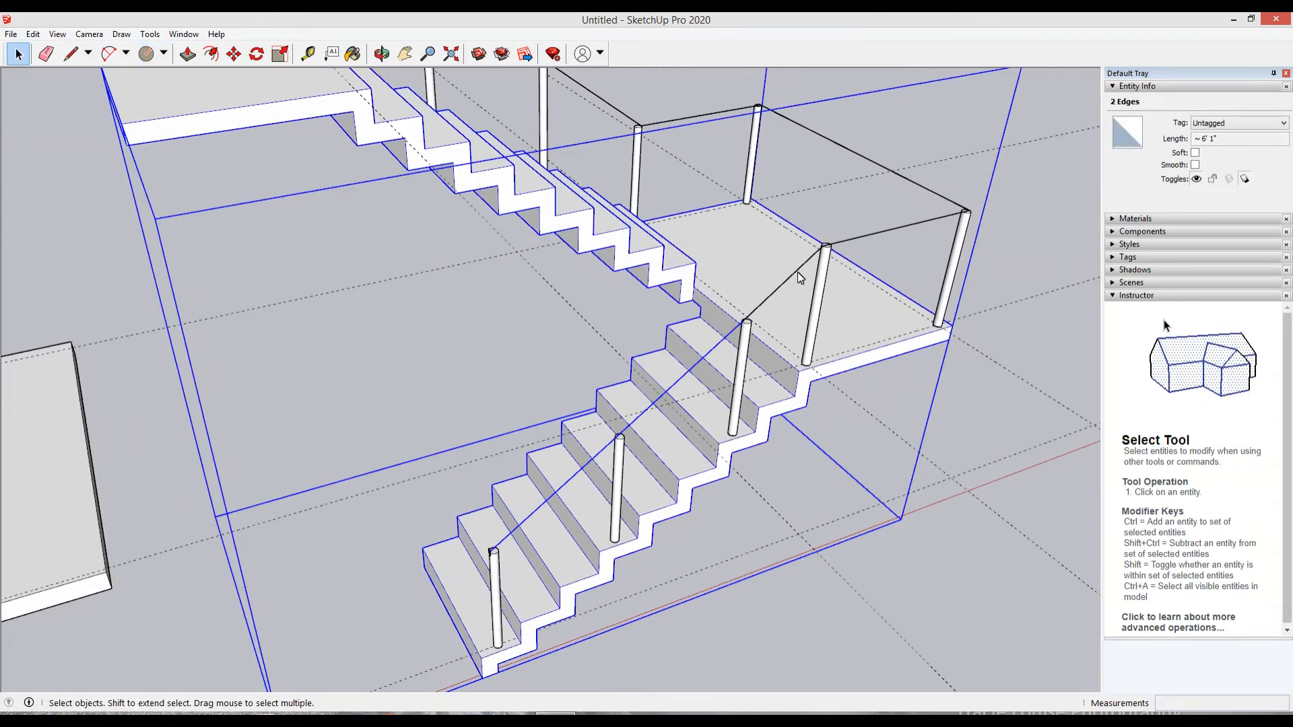
{"action": "left_click", "coordinate": [823, 599]}
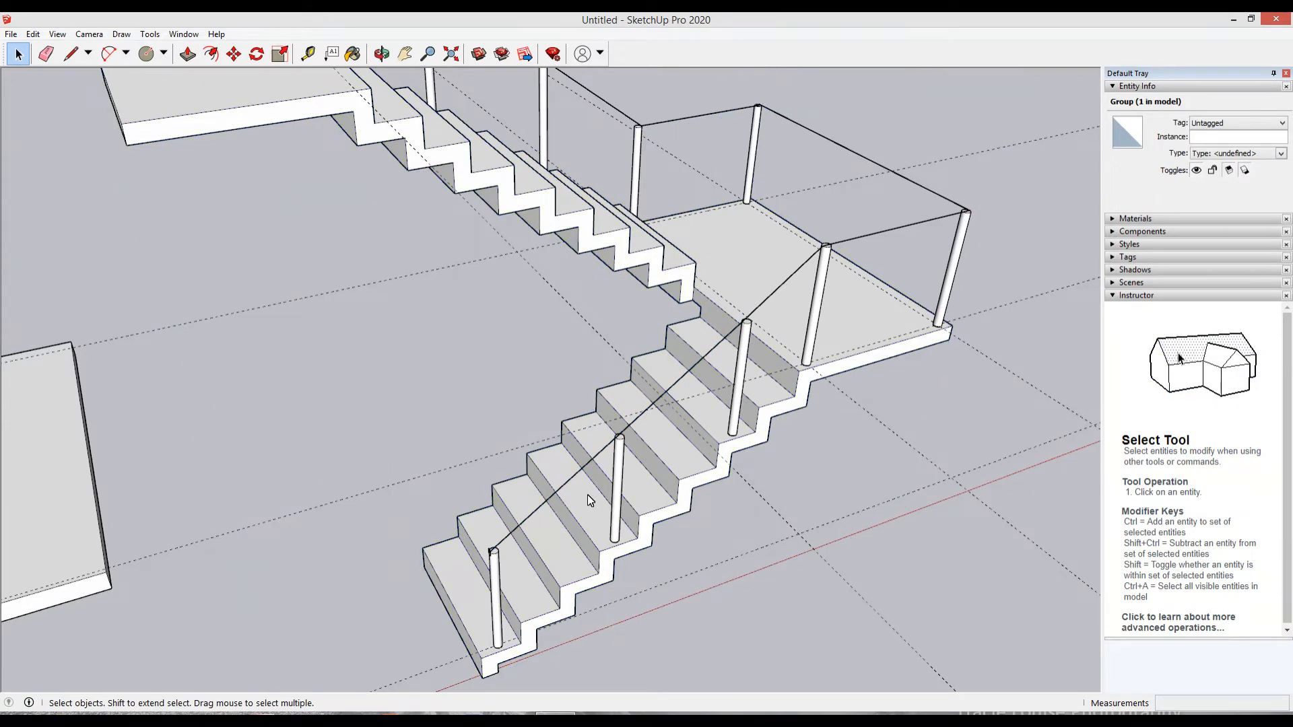
Step: Select the handrail edges along the lower flight and around the middle landing
{"action": "left_click", "coordinate": [572, 473]}
{"action": "left_click", "coordinate": [575, 476]}
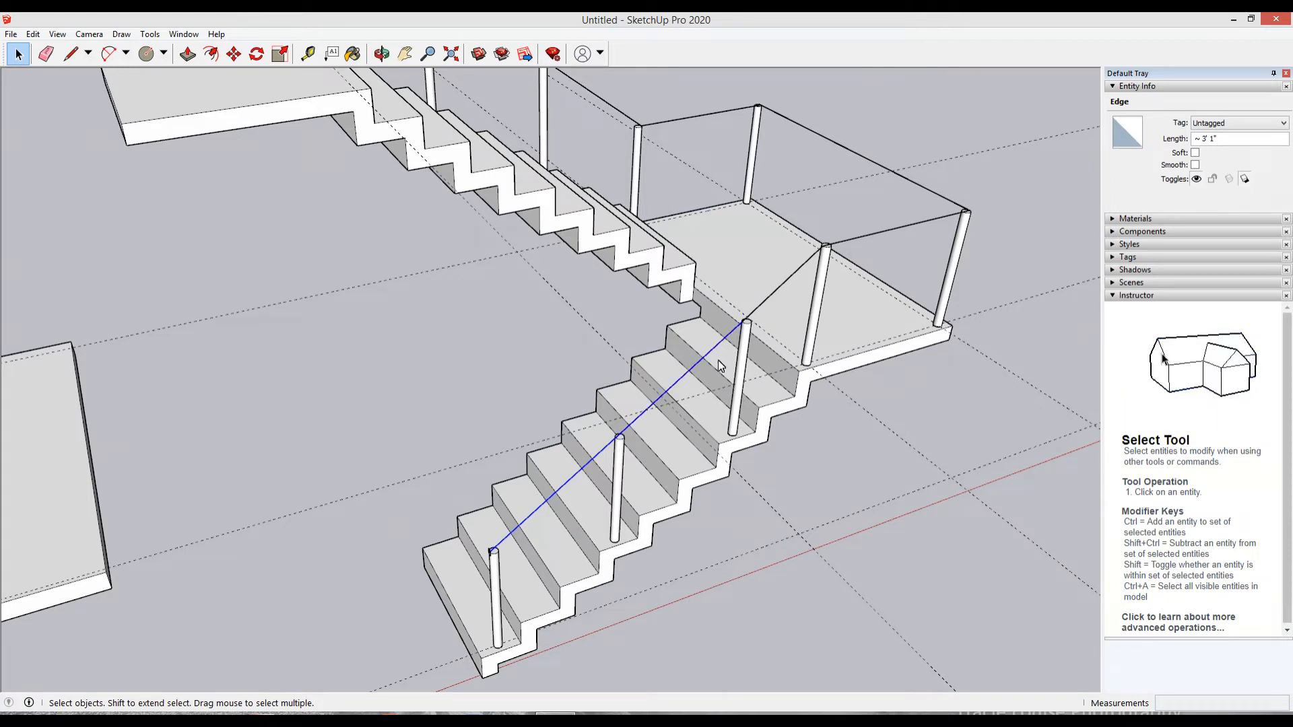
{"action": "left_click", "coordinate": [756, 310], "text": "shift"}
{"action": "left_click", "coordinate": [841, 241], "text": "shift"}
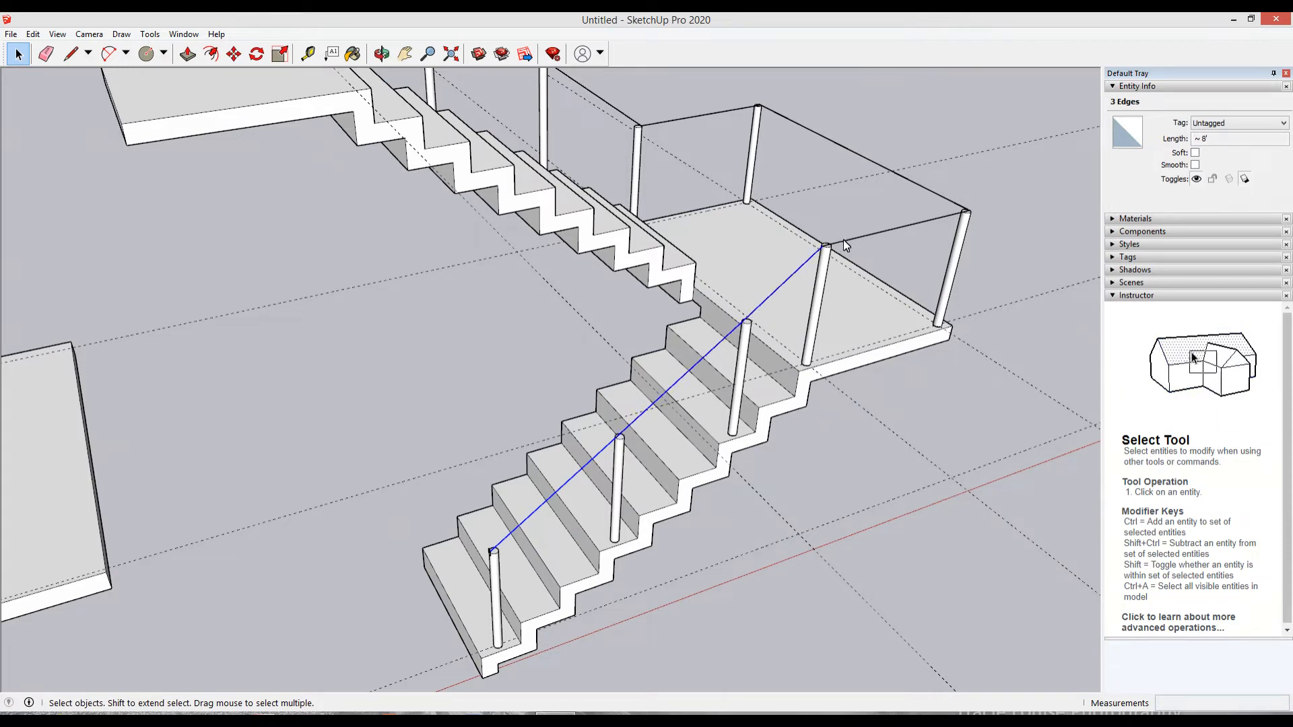
{"action": "left_click", "coordinate": [923, 188], "text": "shift"}
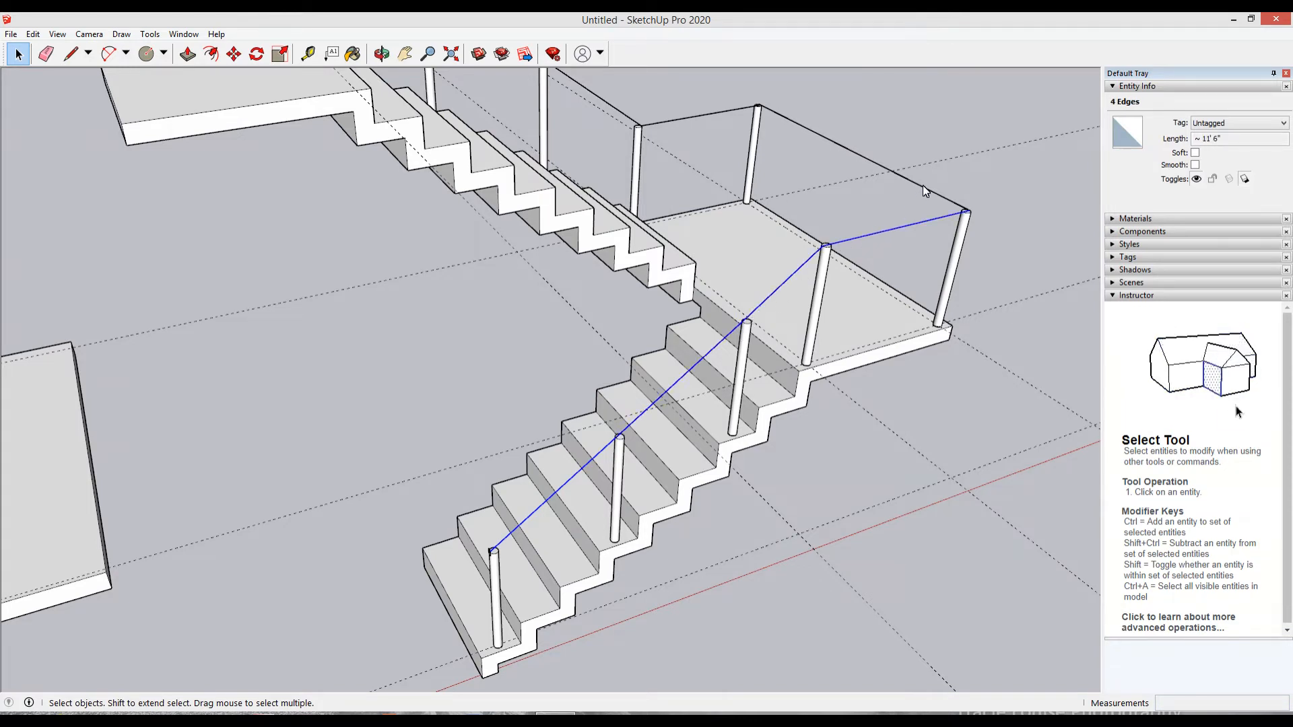
{"action": "left_click", "coordinate": [705, 115], "text": "shift"}
Step: Add the handrail edges along the upper flight to the selection, completing the path to the top landing
{"action": "scroll", "coordinate": [668, 191], "scroll_direction": "down", "scroll_amount": 5}
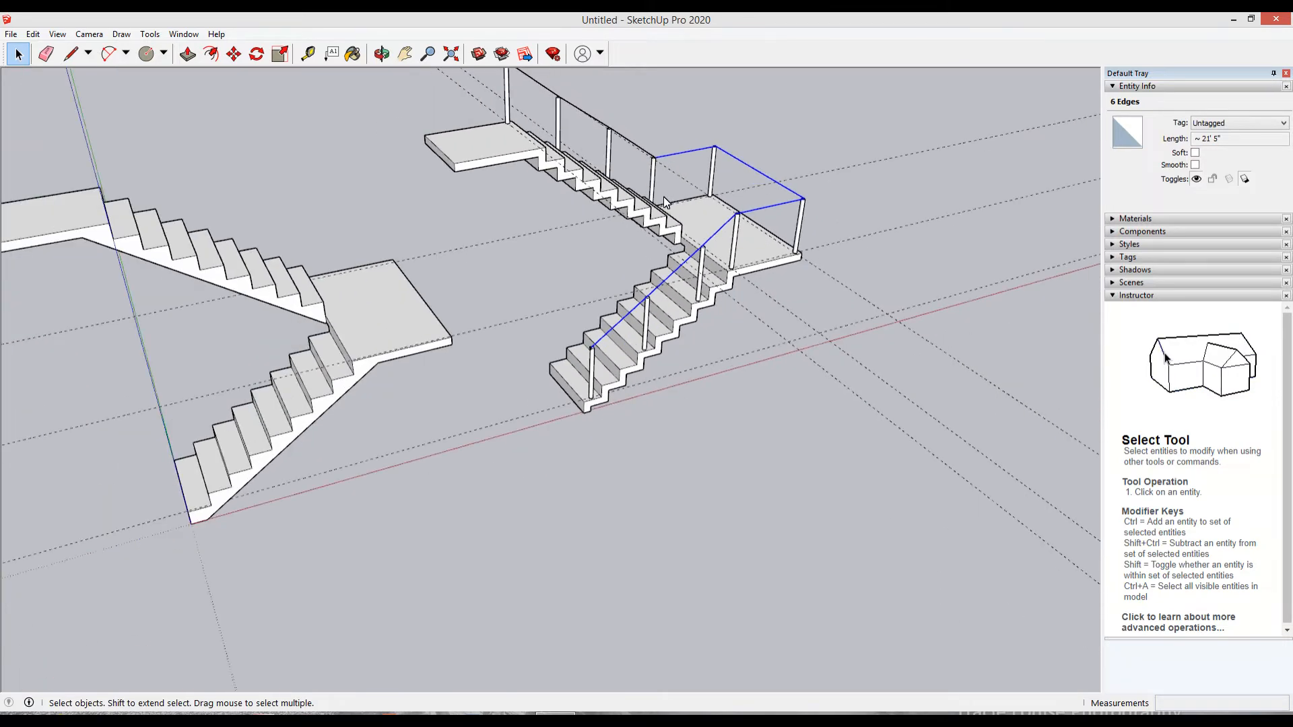
{"action": "scroll", "coordinate": [664, 197], "scroll_direction": "down", "scroll_amount": 2}
{"action": "scroll", "coordinate": [571, 128], "scroll_direction": "up", "scroll_amount": 4}
{"action": "left_click", "coordinate": [559, 116], "text": "shift"}
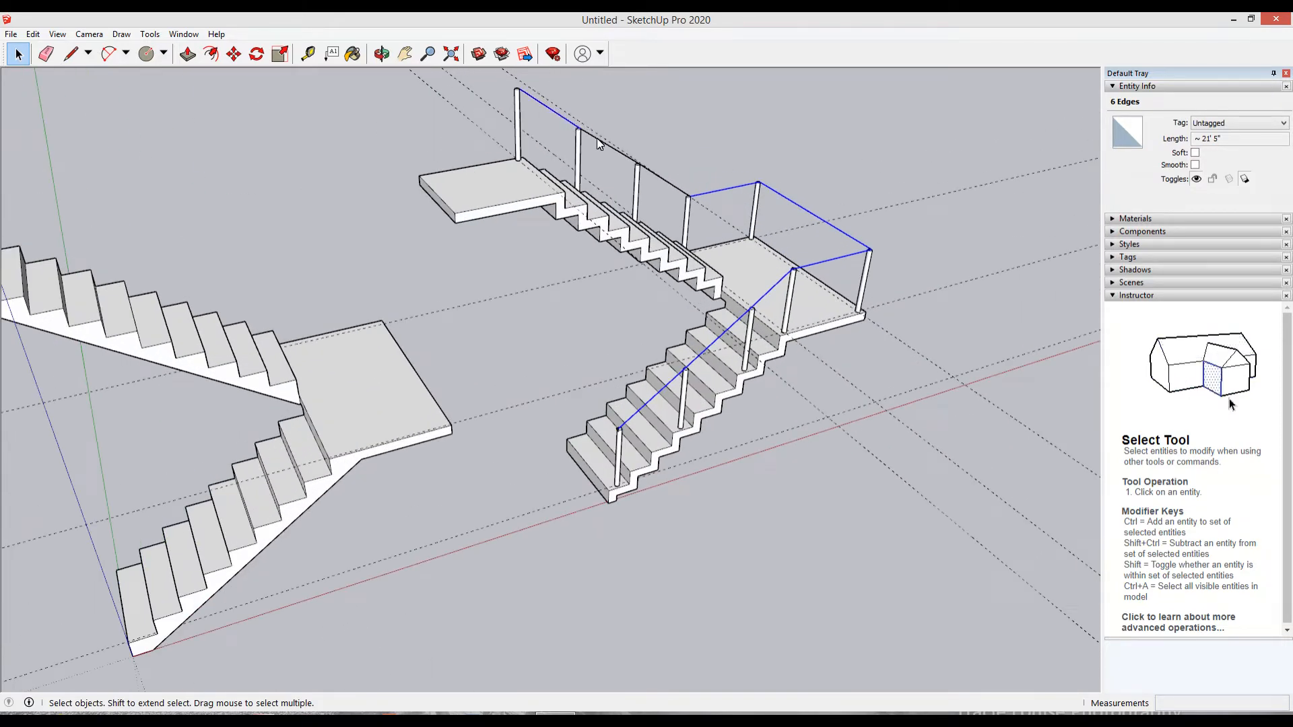
{"action": "left_click", "coordinate": [665, 180], "text": "shift"}
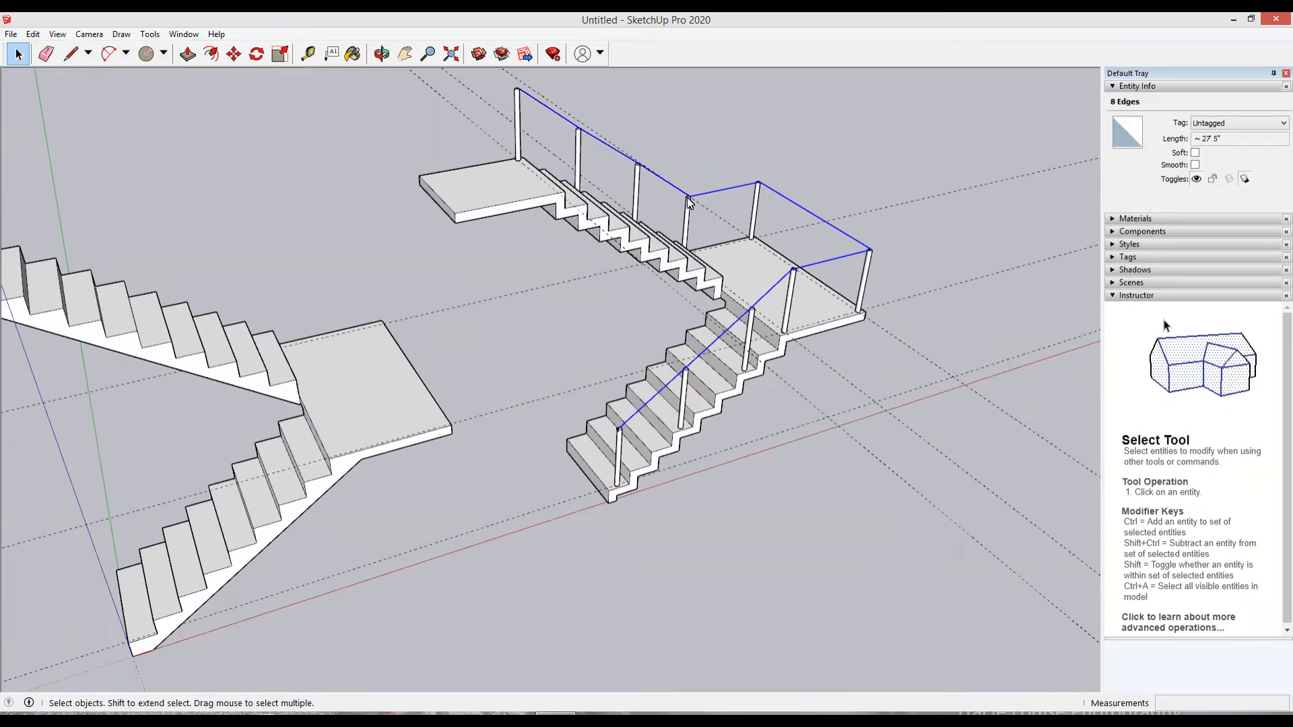
Step: Try to sweep the circle at the lowest post along the selected handrail edges with Follow Me
{"action": "scroll", "coordinate": [714, 228], "scroll_direction": "up", "scroll_amount": 2}
{"action": "middle_click_drag", "start_coordinate": [713, 227], "coordinate": [553, 552]}
{"action": "scroll", "coordinate": [593, 435], "scroll_direction": "up", "scroll_amount": 5}
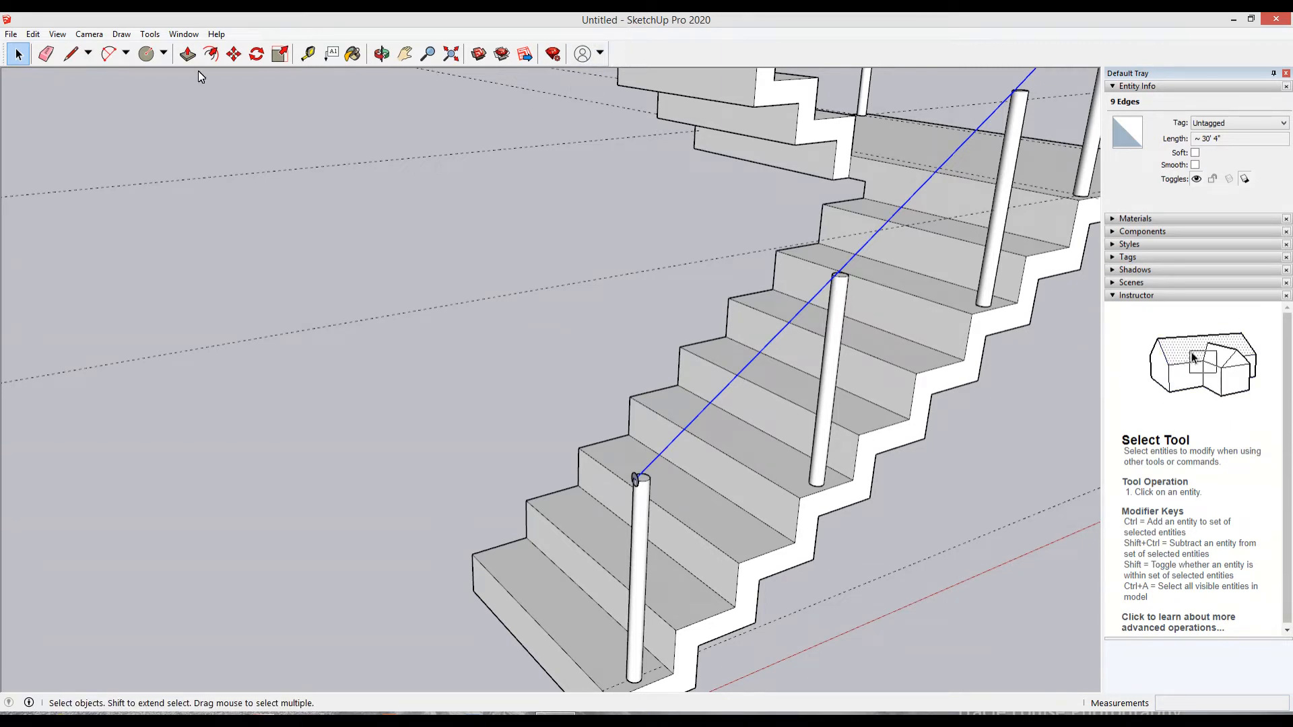
{"action": "left_click", "coordinate": [123, 34]}
{"action": "mouse_move", "coordinate": [156, 39]}
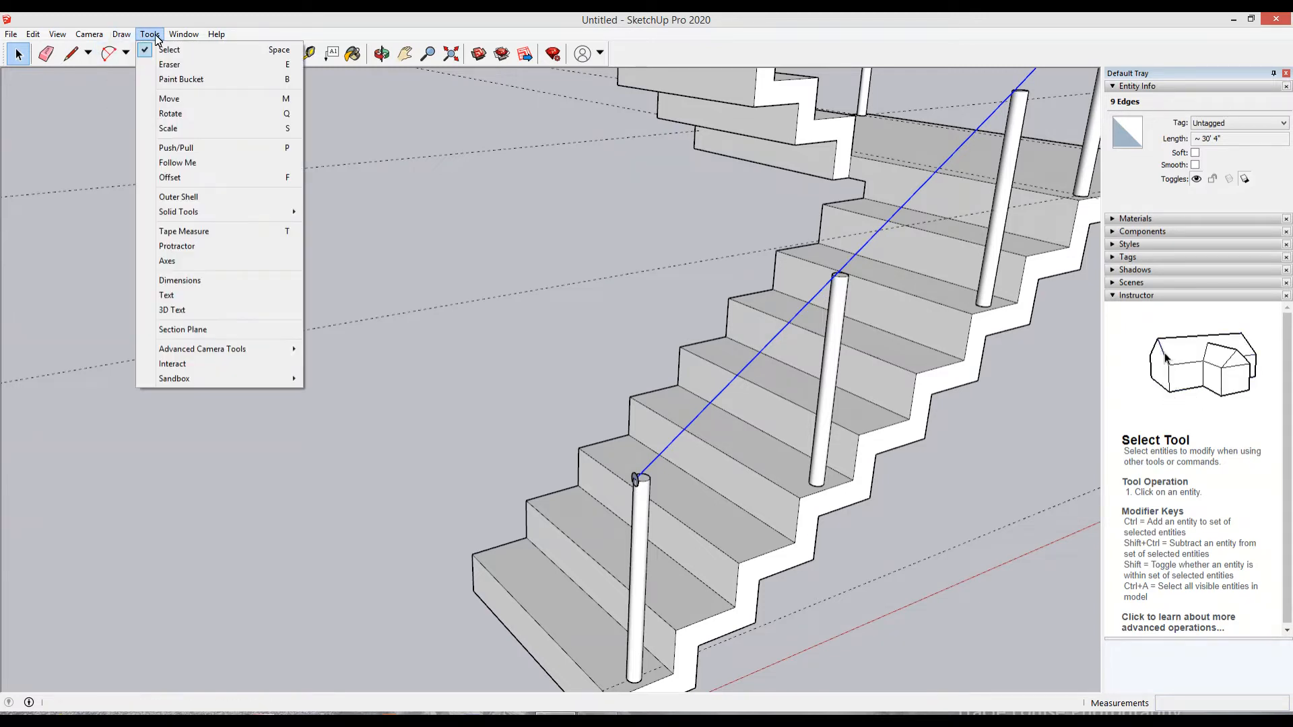
{"action": "left_click", "coordinate": [179, 163]}
{"action": "scroll", "coordinate": [680, 491], "scroll_direction": "up", "scroll_amount": 2}
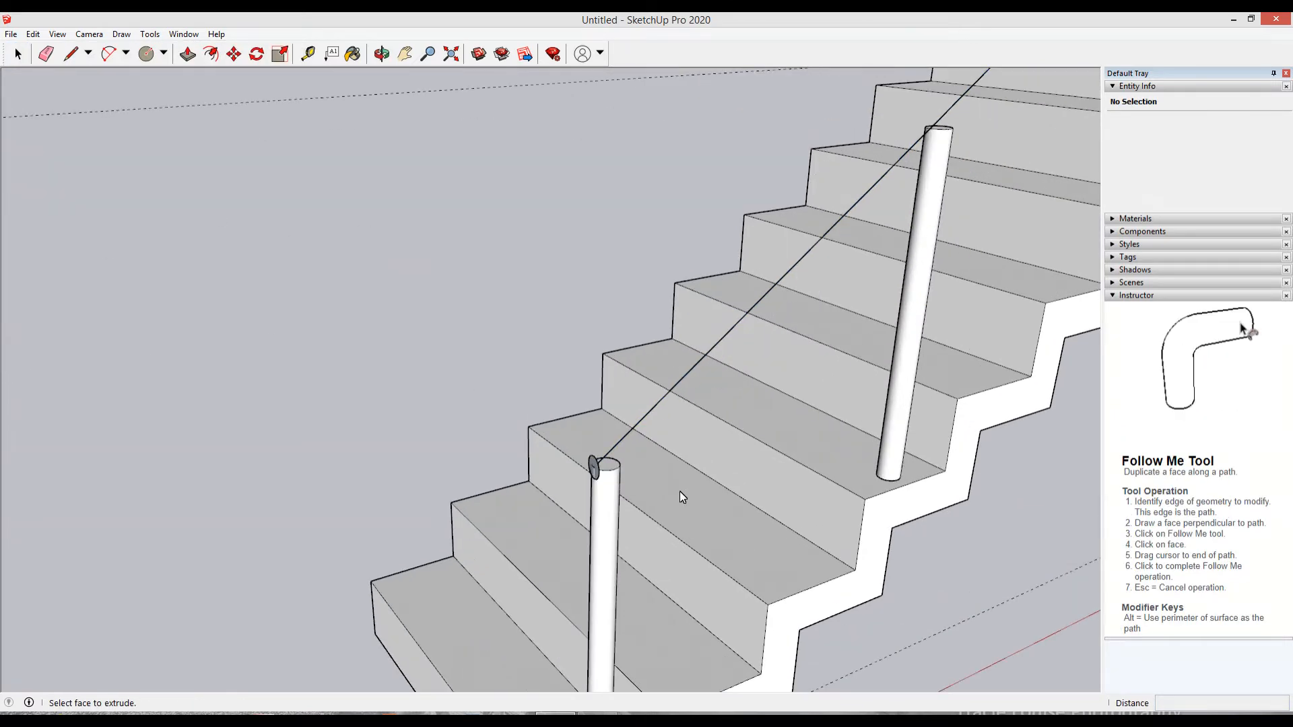
{"action": "scroll", "coordinate": [647, 488], "scroll_direction": "up", "scroll_amount": 3}
{"action": "left_click", "coordinate": [548, 439]}
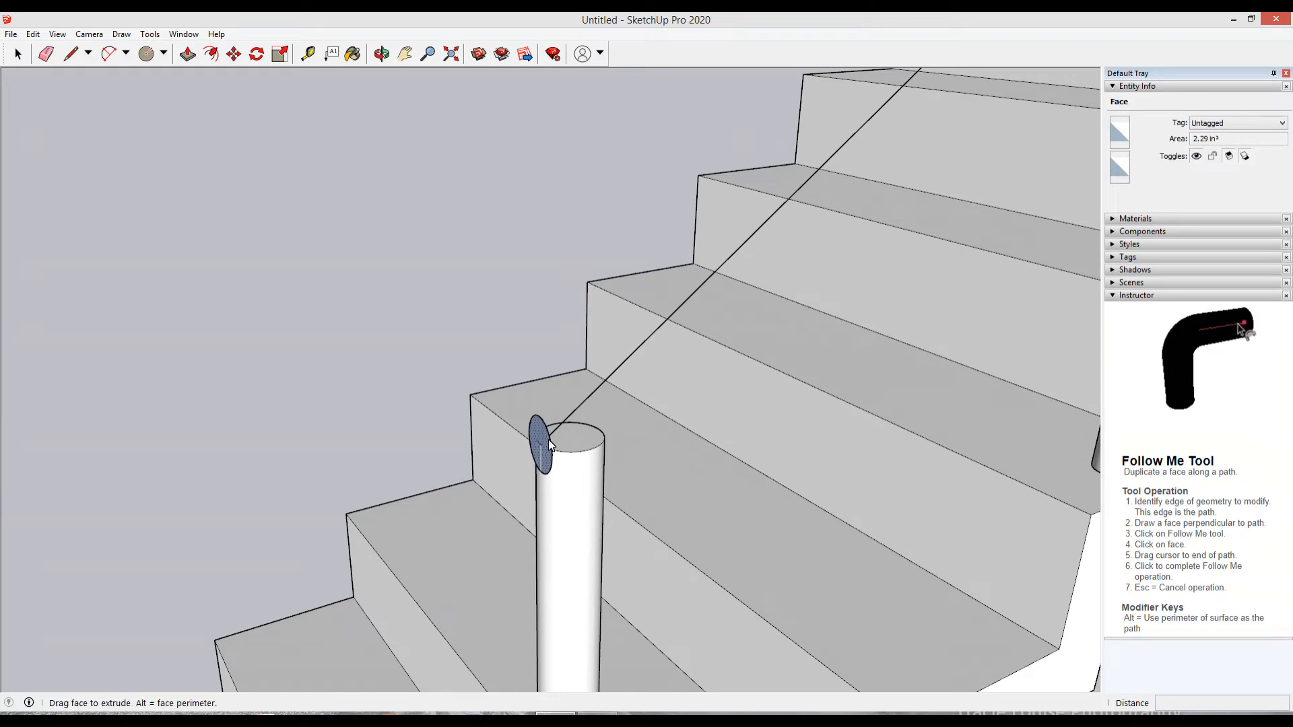
{"action": "left_click", "coordinate": [549, 438]}
{"action": "left_click", "coordinate": [717, 397]}
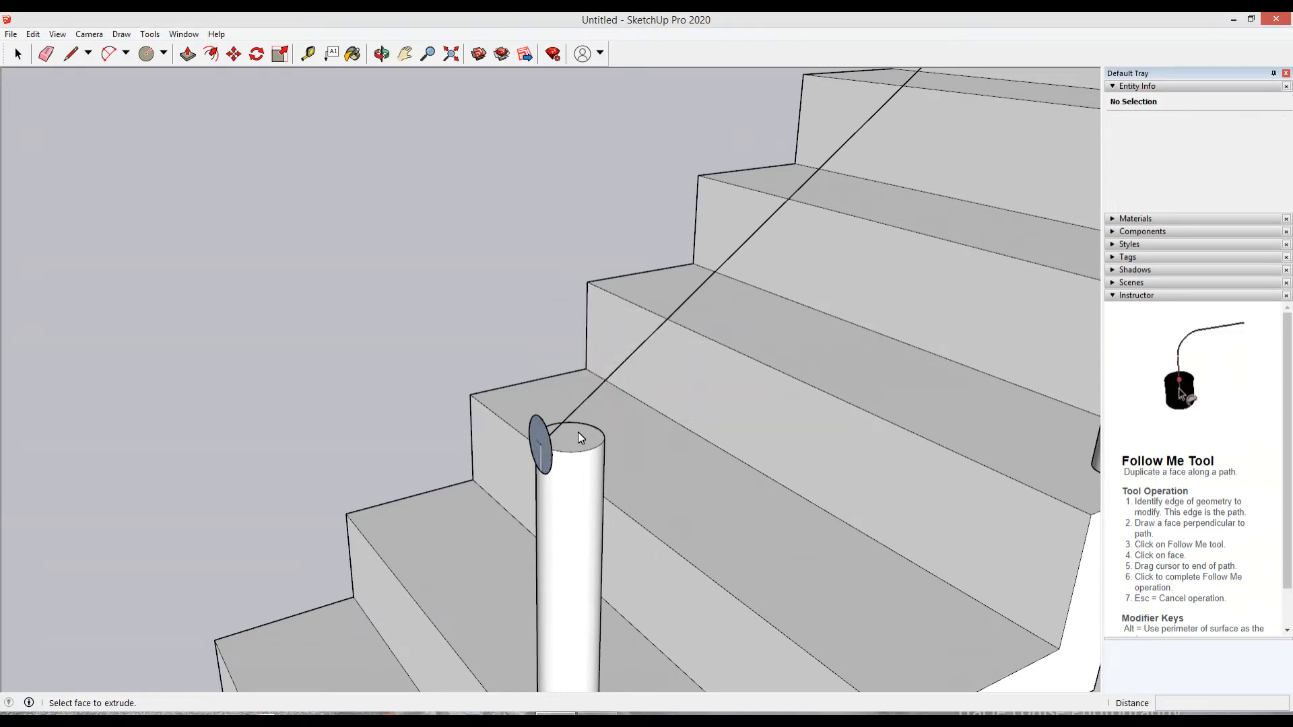
Step: Try to extrude the circle manually with Follow Me along the handrail line from the lowest post up to the third post
{"action": "left_click_drag", "start_coordinate": [547, 443], "coordinate": [580, 421]}
{"action": "left_click_drag", "start_coordinate": [633, 362], "coordinate": [831, 190]}
{"action": "middle_click_drag", "start_coordinate": [800, 270], "coordinate": [447, 378]}
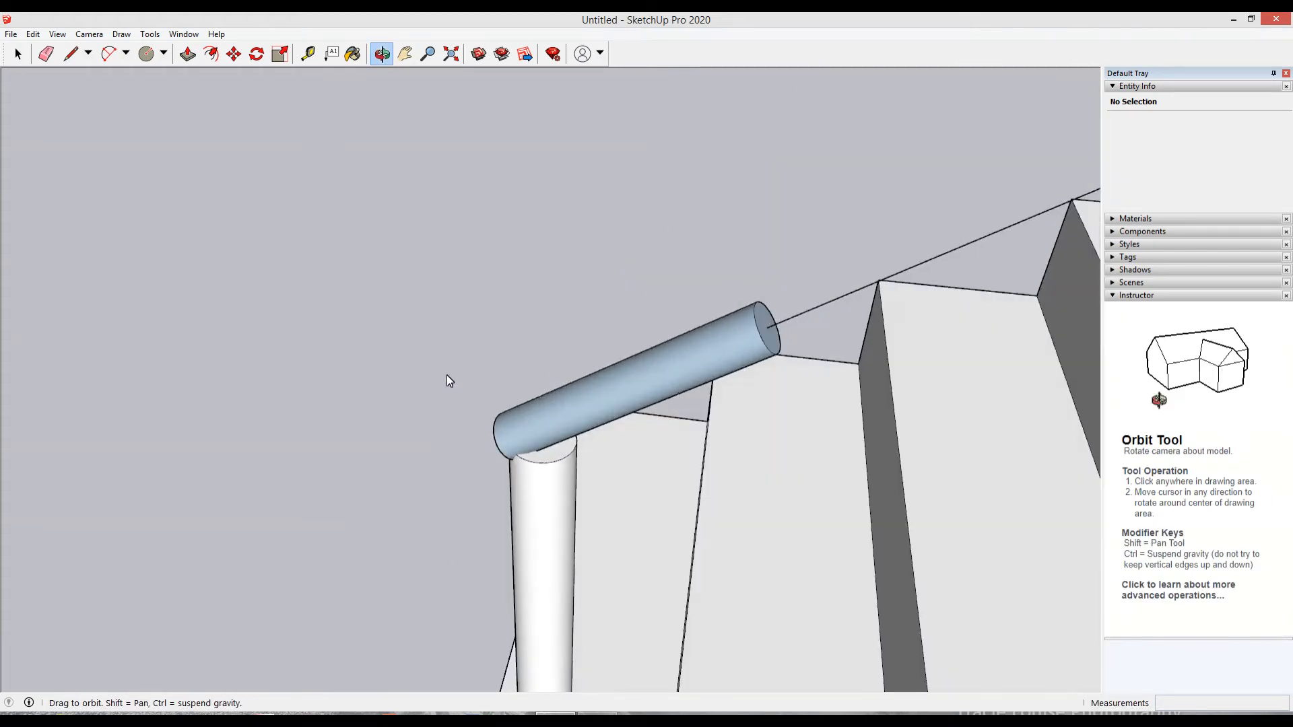
{"action": "scroll", "coordinate": [297, 360], "scroll_direction": "down", "scroll_amount": 6}
{"action": "left_click_drag", "start_coordinate": [390, 363], "coordinate": [617, 343]}
{"action": "left_click_drag", "start_coordinate": [386, 358], "coordinate": [595, 289]}
{"action": "left_click_drag", "start_coordinate": [827, 233], "coordinate": [932, 179]}
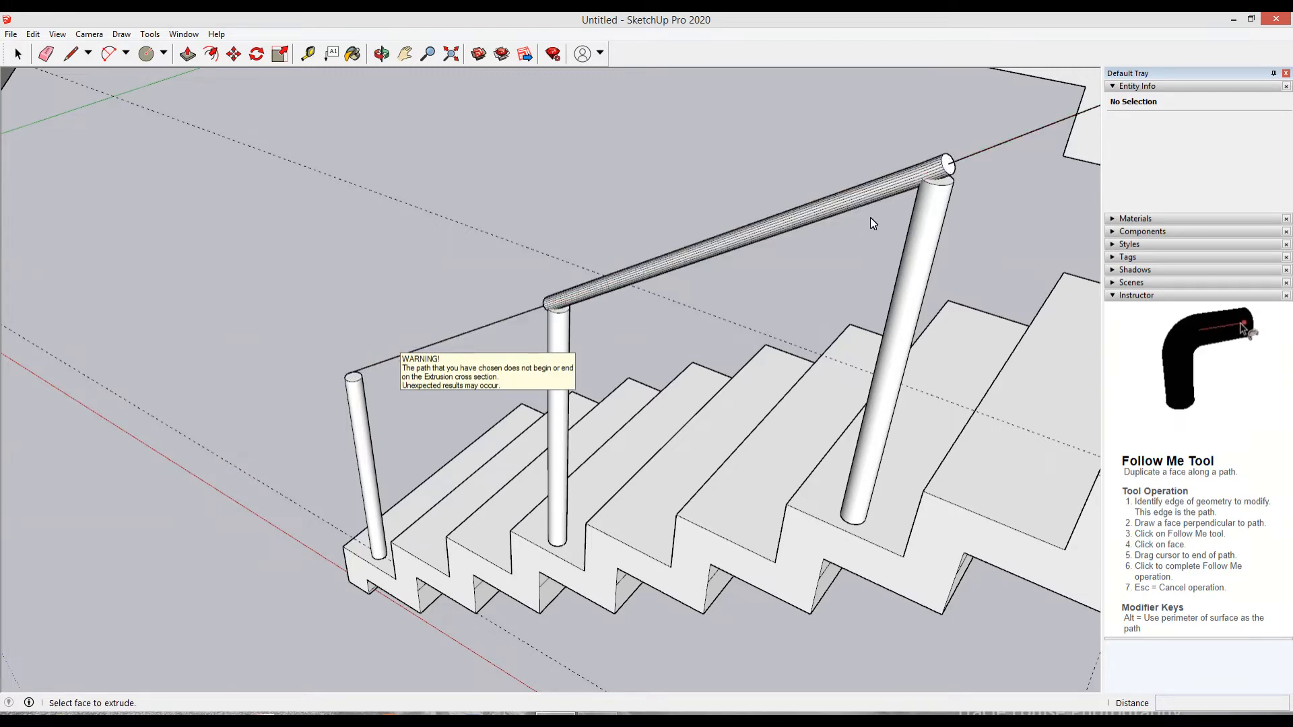
{"action": "middle_click_drag", "start_coordinate": [870, 216], "coordinate": [762, 350]}
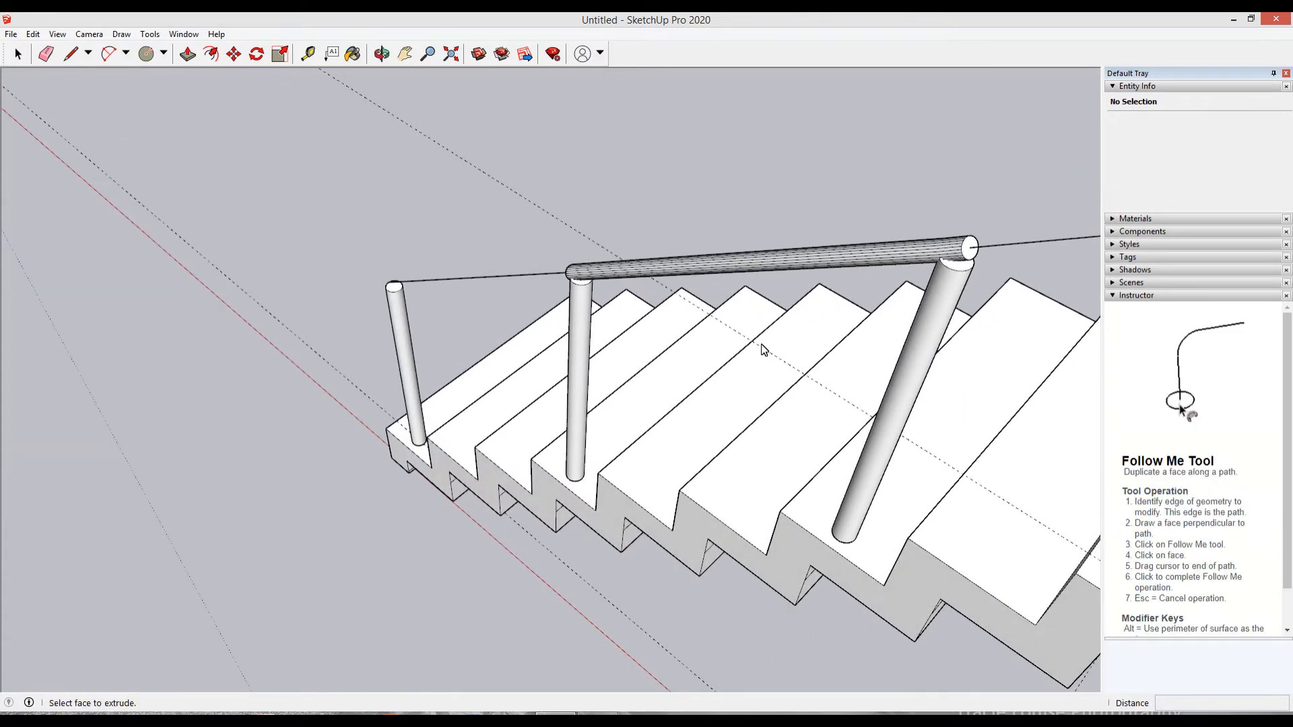
Step: Undo the last extrusion and sweep the circle at the lowest post with Follow Me up the lower flight and around the middle landing
{"action": "key", "text": "ctrl+z"}
{"action": "left_click_drag", "start_coordinate": [419, 284], "coordinate": [707, 267]}
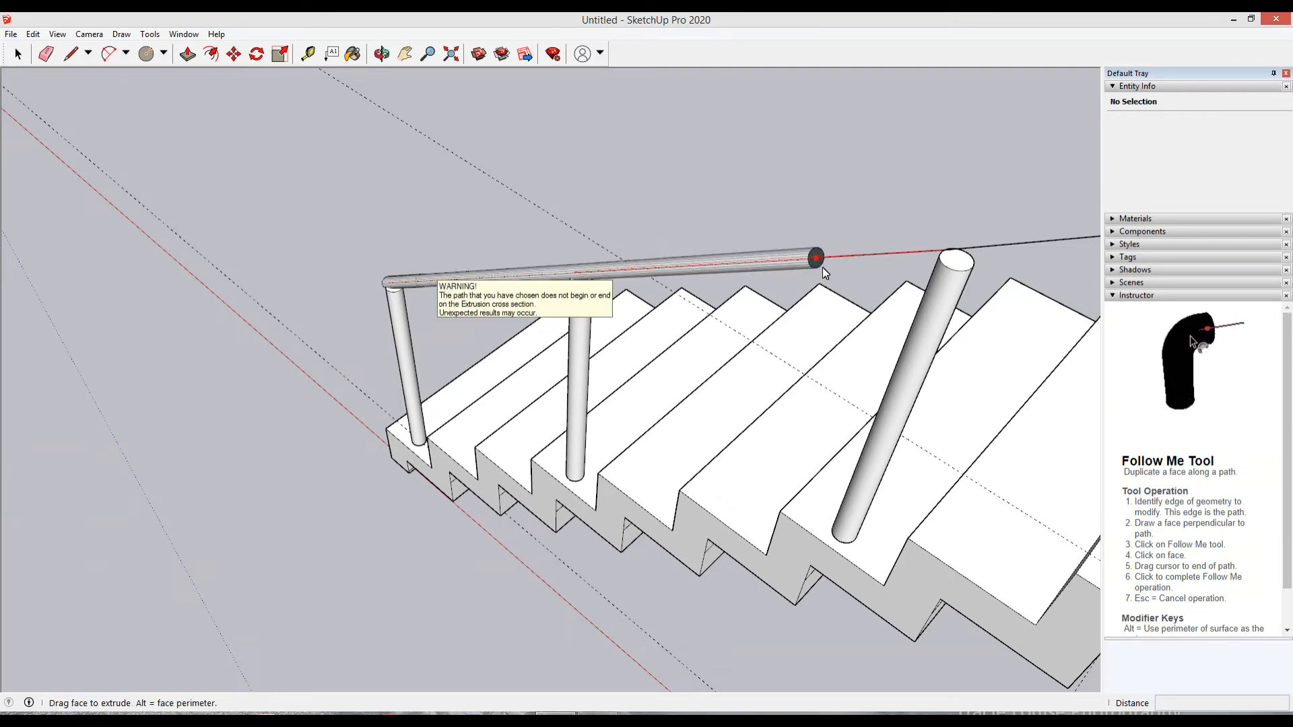
{"action": "scroll", "coordinate": [822, 268], "scroll_direction": "down", "scroll_amount": 5}
{"action": "left_click_drag", "start_coordinate": [822, 291], "coordinate": [876, 315]}
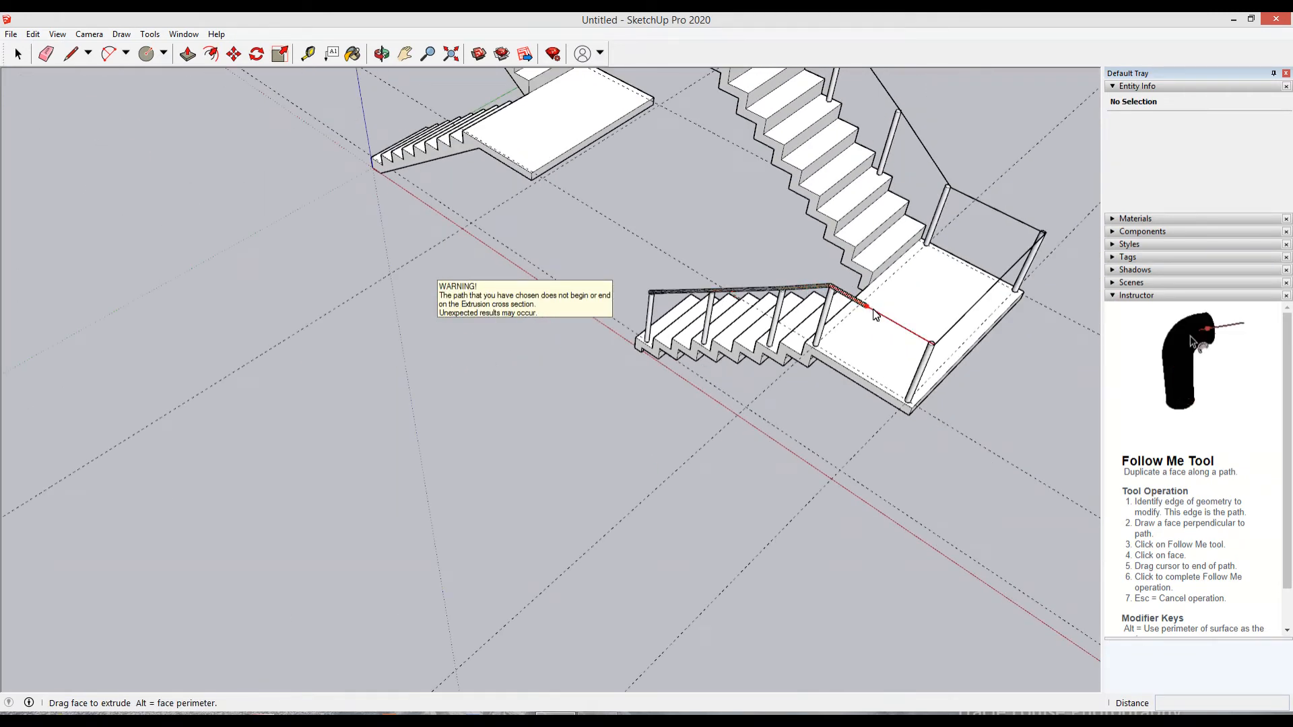
{"action": "middle_click_drag", "start_coordinate": [875, 315], "coordinate": [516, 494]}
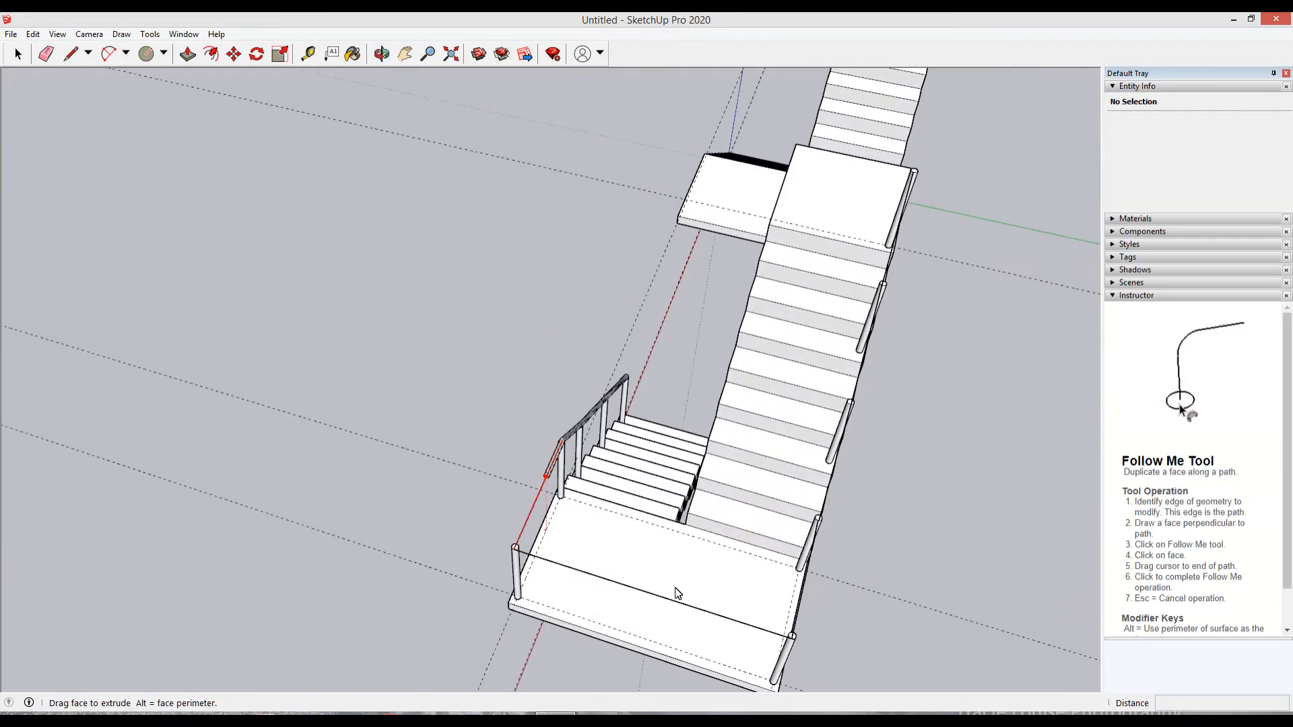
{"action": "left_click_drag", "start_coordinate": [677, 593], "coordinate": [539, 595]}
{"action": "middle_click_drag", "start_coordinate": [822, 636], "coordinate": [464, 506]}
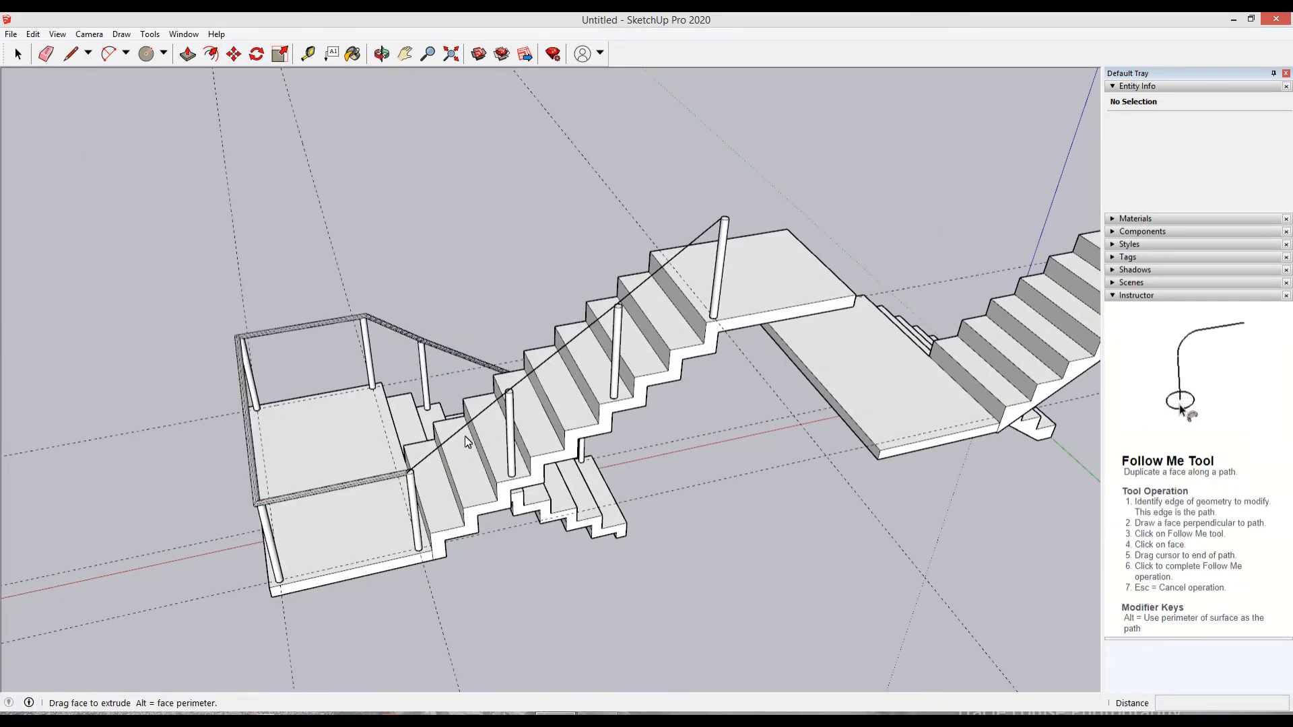
Step: Continue the Follow Me sweep along the upper flight's handrail line and finish it at the top post
{"action": "scroll", "coordinate": [432, 464], "scroll_direction": "up", "scroll_amount": 6}
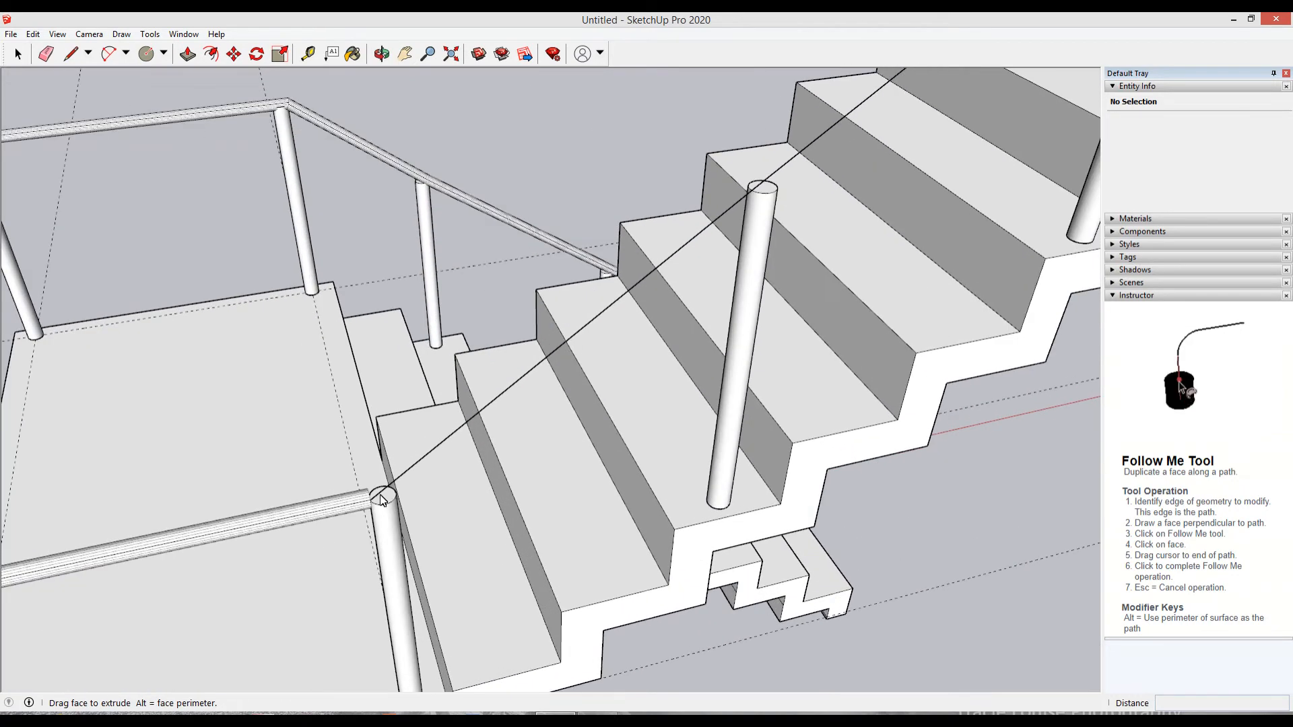
{"action": "middle_click_drag", "start_coordinate": [406, 470], "coordinate": [273, 428]}
{"action": "scroll", "coordinate": [270, 424], "scroll_direction": "up", "scroll_amount": 4}
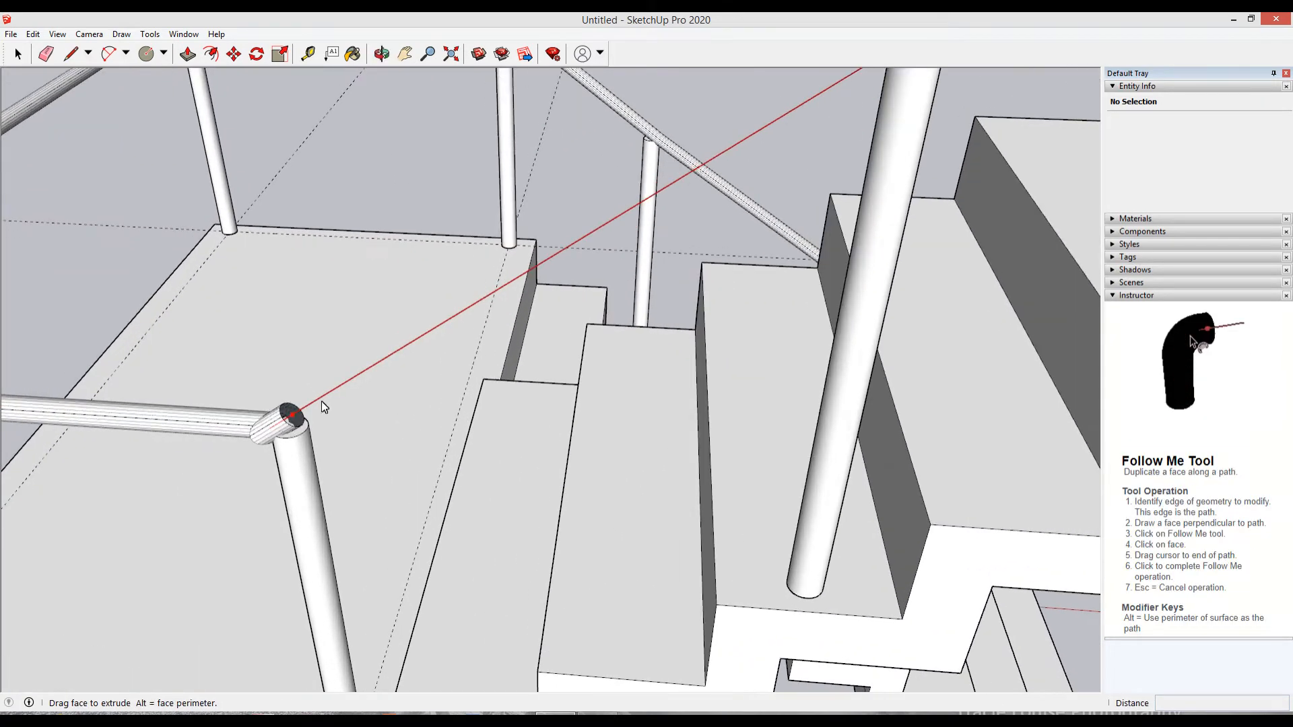
{"action": "scroll", "coordinate": [363, 408], "scroll_direction": "down", "scroll_amount": 6}
{"action": "middle_click_drag", "start_coordinate": [601, 257], "coordinate": [601, 302]}
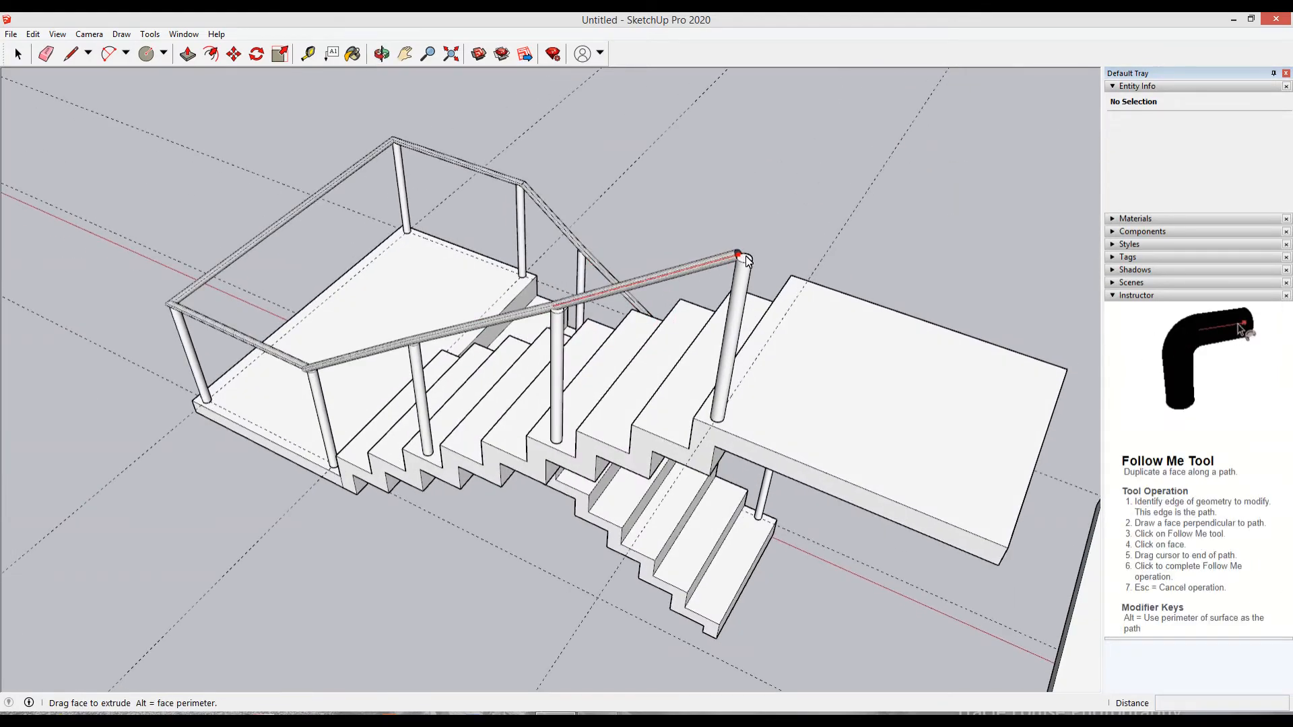
{"action": "left_click", "coordinate": [746, 260]}
Step: Inspect the swept handrail, especially the joint between the landing rail and the upper flight rail above the post
{"action": "middle_click_drag", "start_coordinate": [746, 260], "coordinate": [849, 471]}
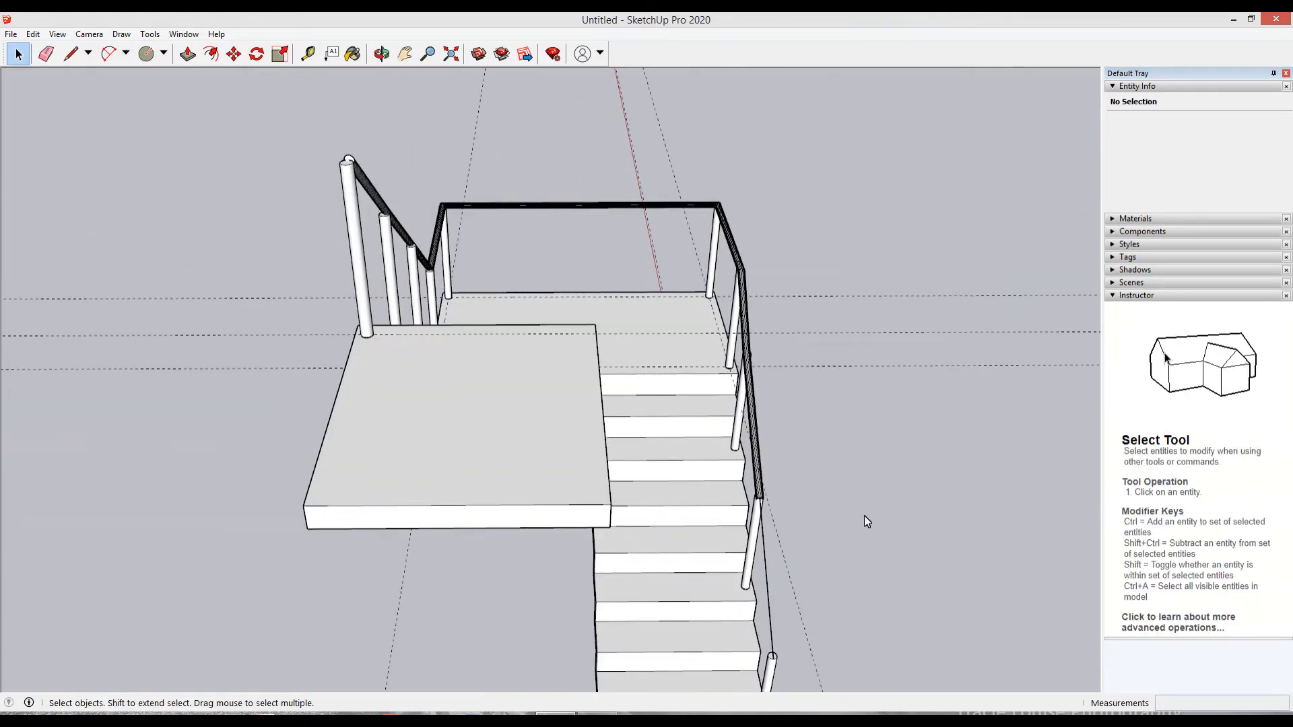
{"action": "middle_click_drag", "start_coordinate": [864, 515], "coordinate": [802, 548]}
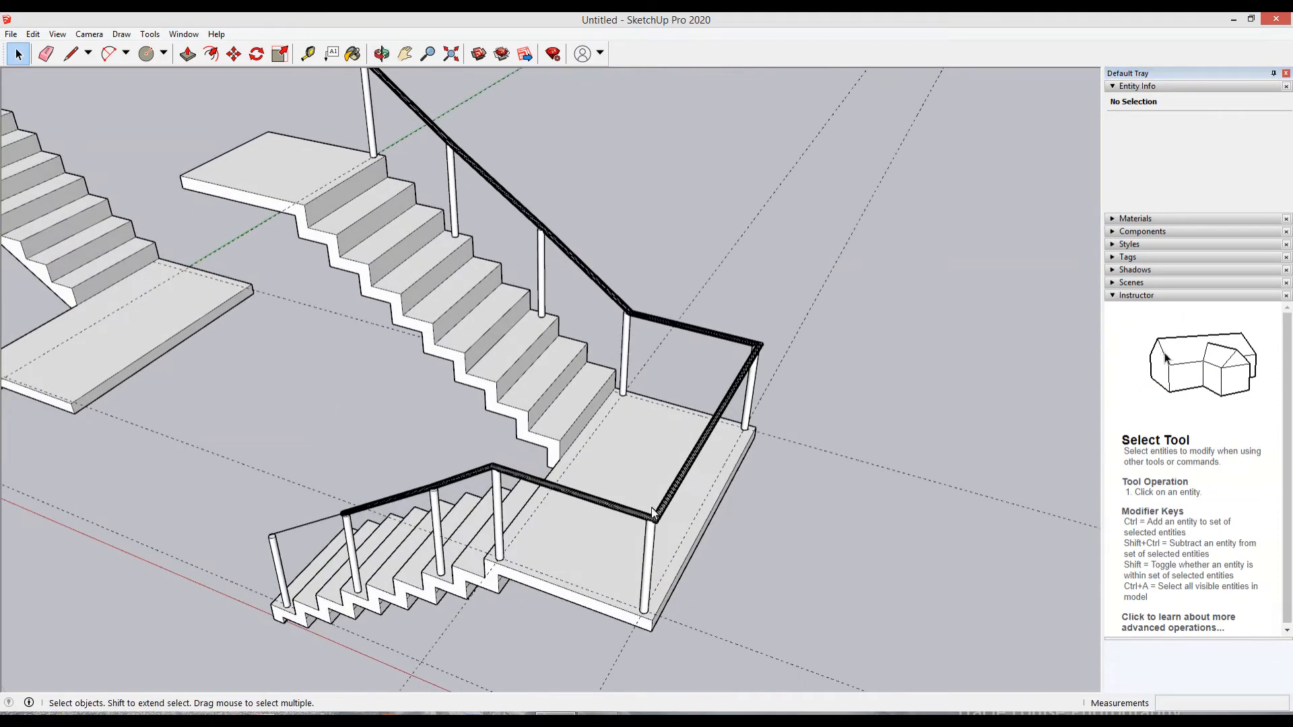
{"action": "scroll", "coordinate": [652, 509], "scroll_direction": "up", "scroll_amount": 3}
{"action": "middle_click_drag", "start_coordinate": [747, 487], "coordinate": [494, 550]}
{"action": "scroll", "coordinate": [407, 572], "scroll_direction": "up", "scroll_amount": 6}
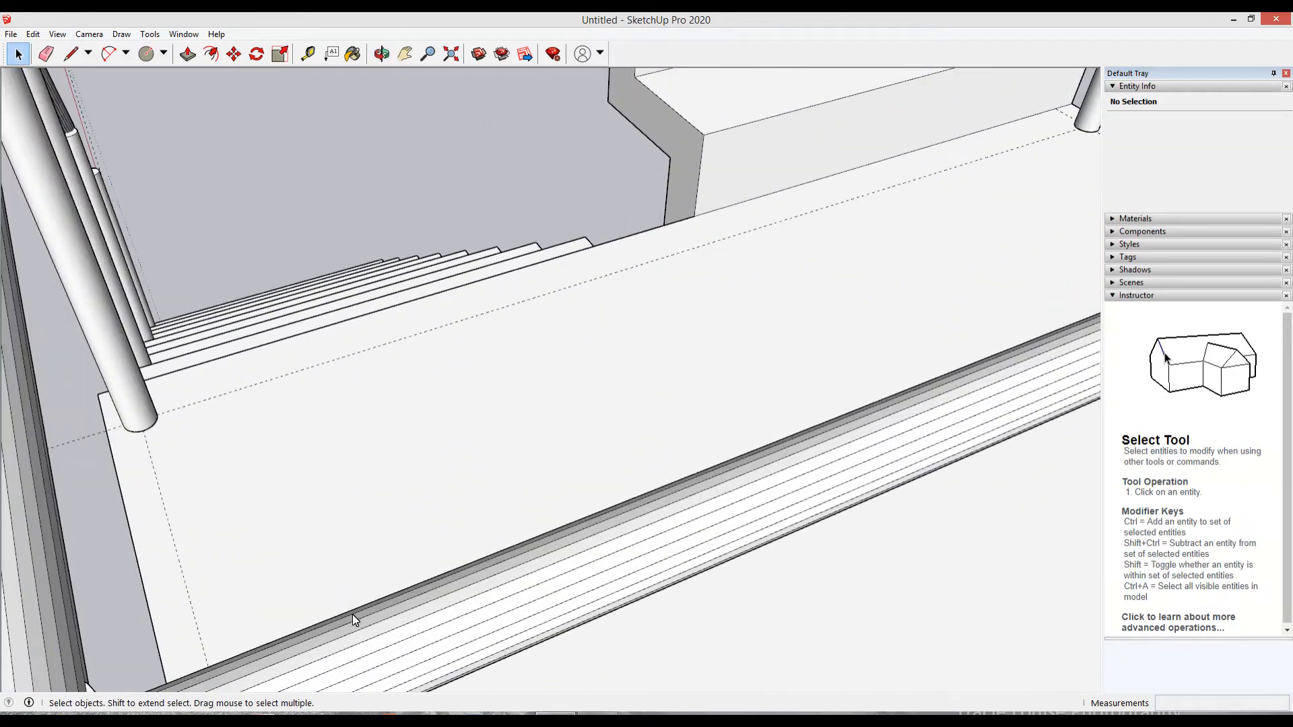
{"action": "scroll", "coordinate": [357, 603], "scroll_direction": "down", "scroll_amount": 8}
{"action": "middle_click_drag", "start_coordinate": [589, 563], "coordinate": [409, 544]}
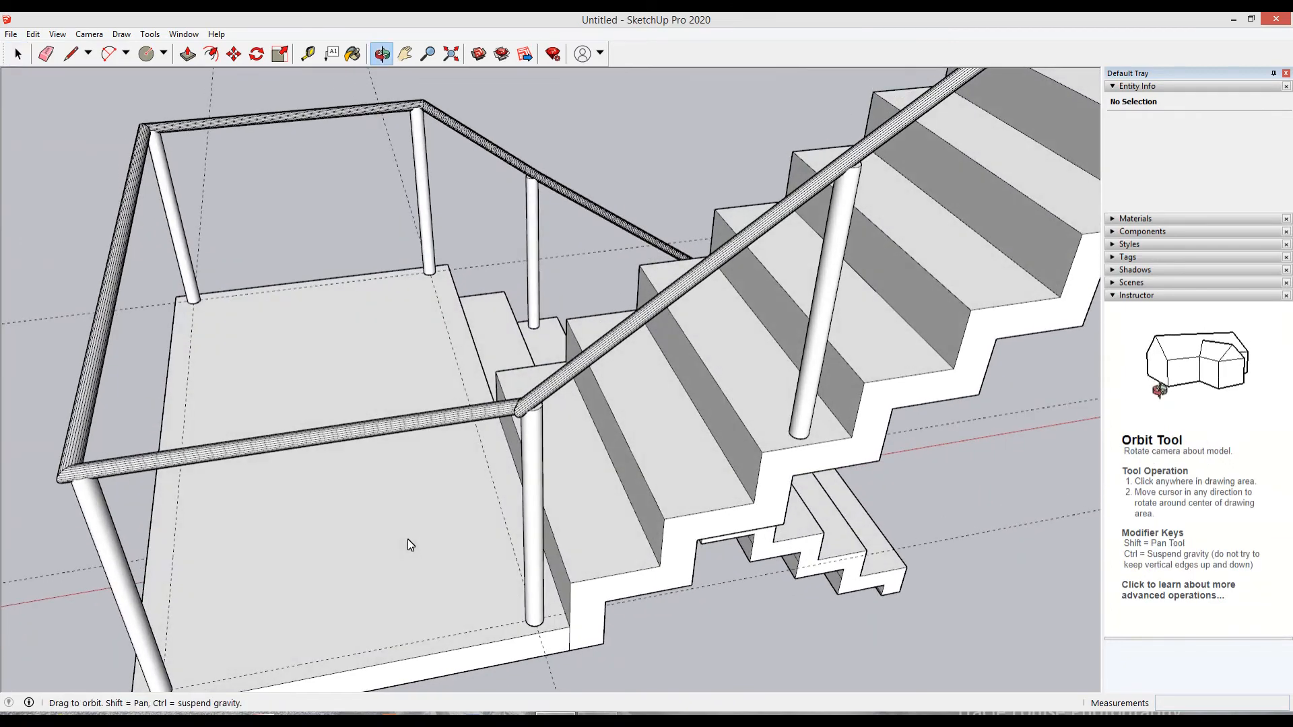
{"action": "scroll", "coordinate": [529, 411], "scroll_direction": "up", "scroll_amount": 8}
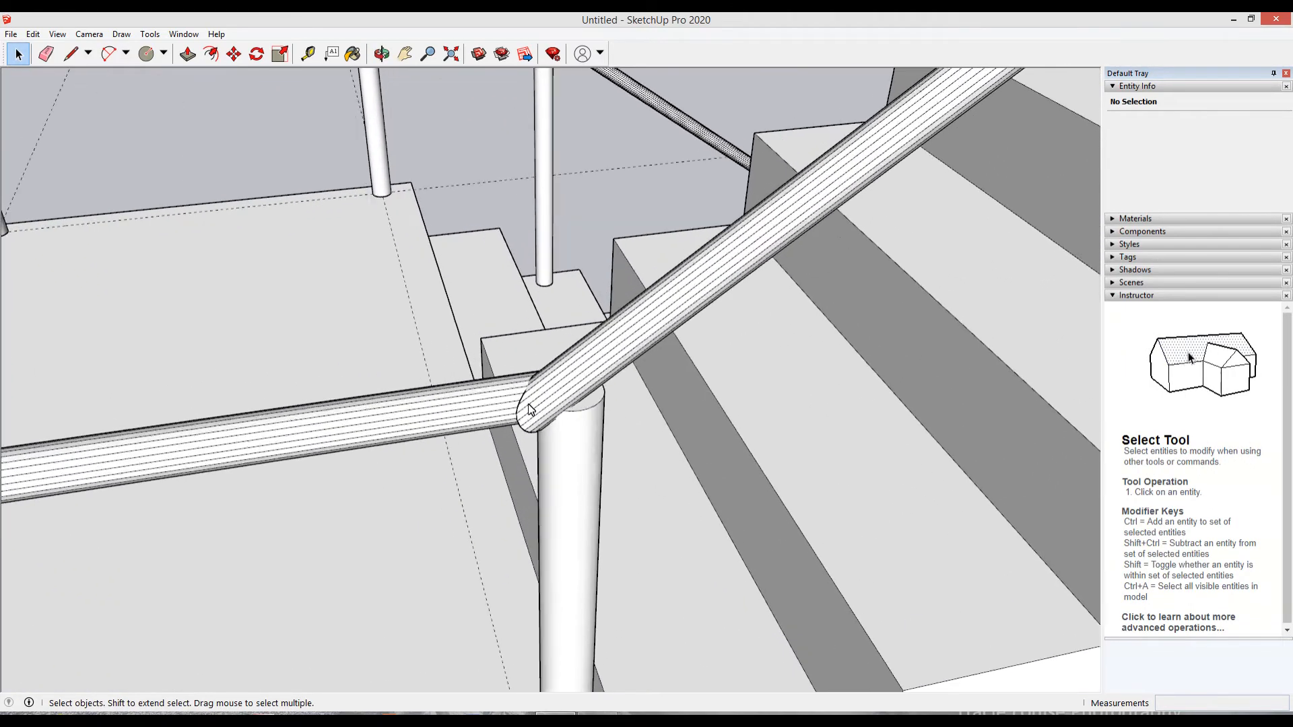
{"action": "middle_click_drag", "start_coordinate": [528, 409], "coordinate": [842, 461]}
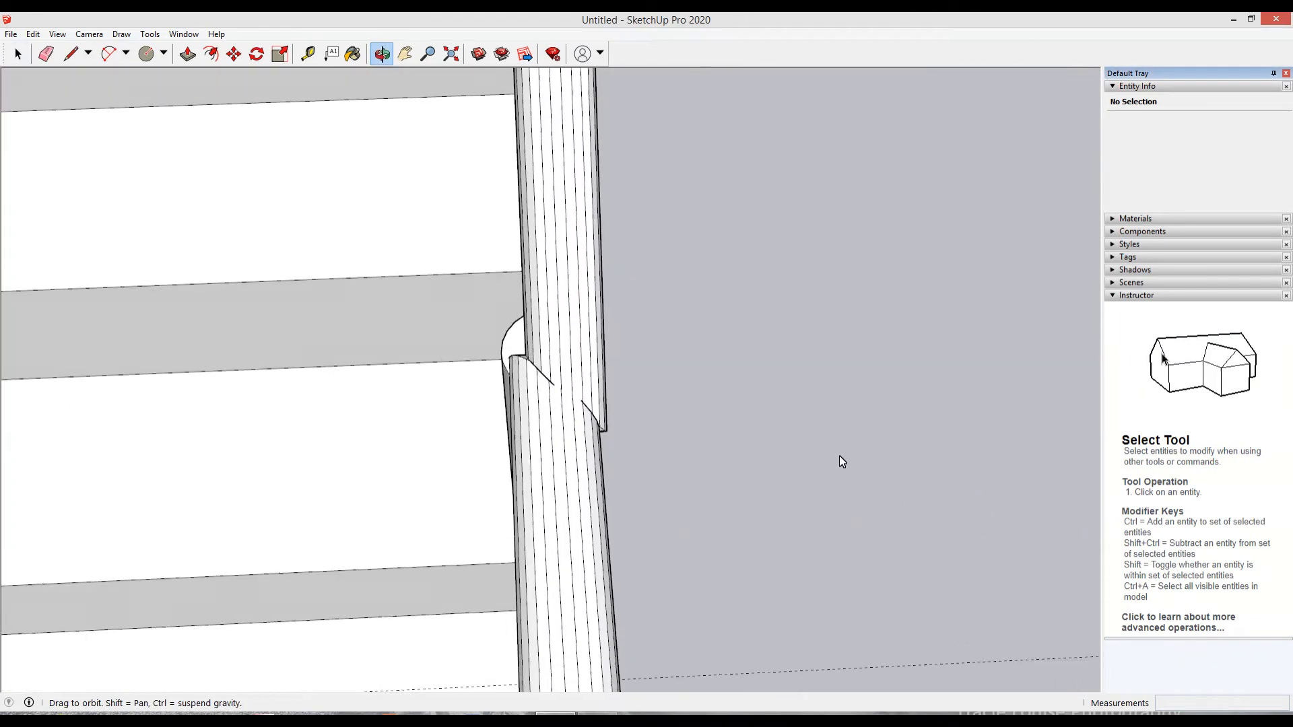
{"action": "middle_click_drag", "start_coordinate": [535, 465], "coordinate": [703, 495]}
{"action": "scroll", "coordinate": [539, 384], "scroll_direction": "up", "scroll_amount": 5}
{"action": "scroll", "coordinate": [490, 413], "scroll_direction": "down", "scroll_amount": 1}
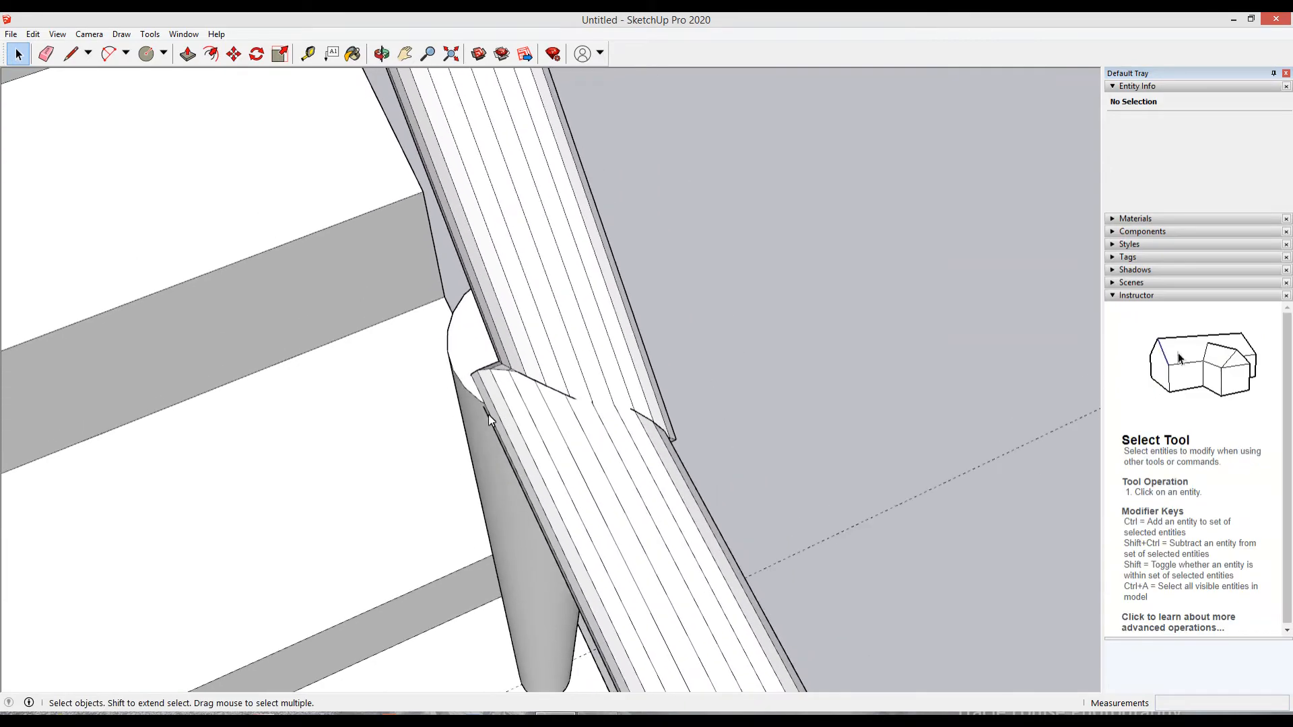
{"action": "scroll", "coordinate": [489, 417], "scroll_direction": "down", "scroll_amount": 8}
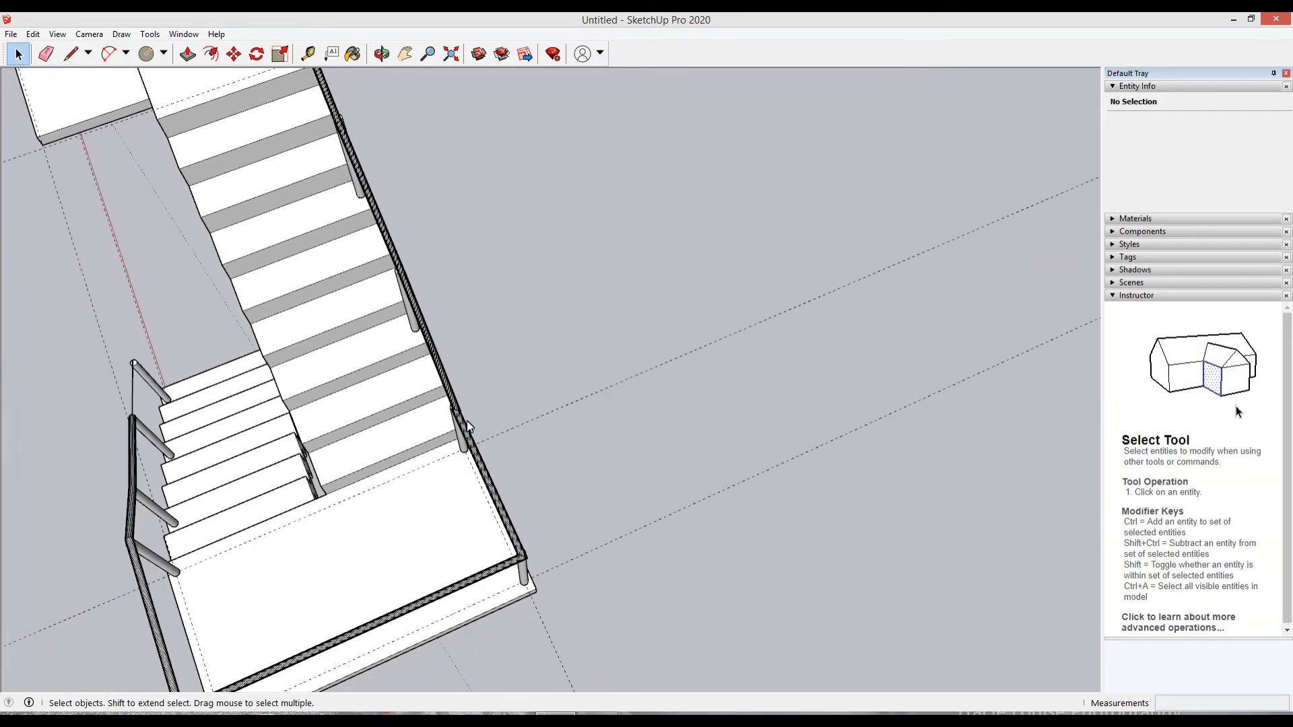
Step: Review the complete railing along both flights and the middle landing from several sides
{"action": "middle_click_drag", "start_coordinate": [466, 420], "coordinate": [465, 377]}
{"action": "scroll", "coordinate": [471, 370], "scroll_direction": "up", "scroll_amount": 5}
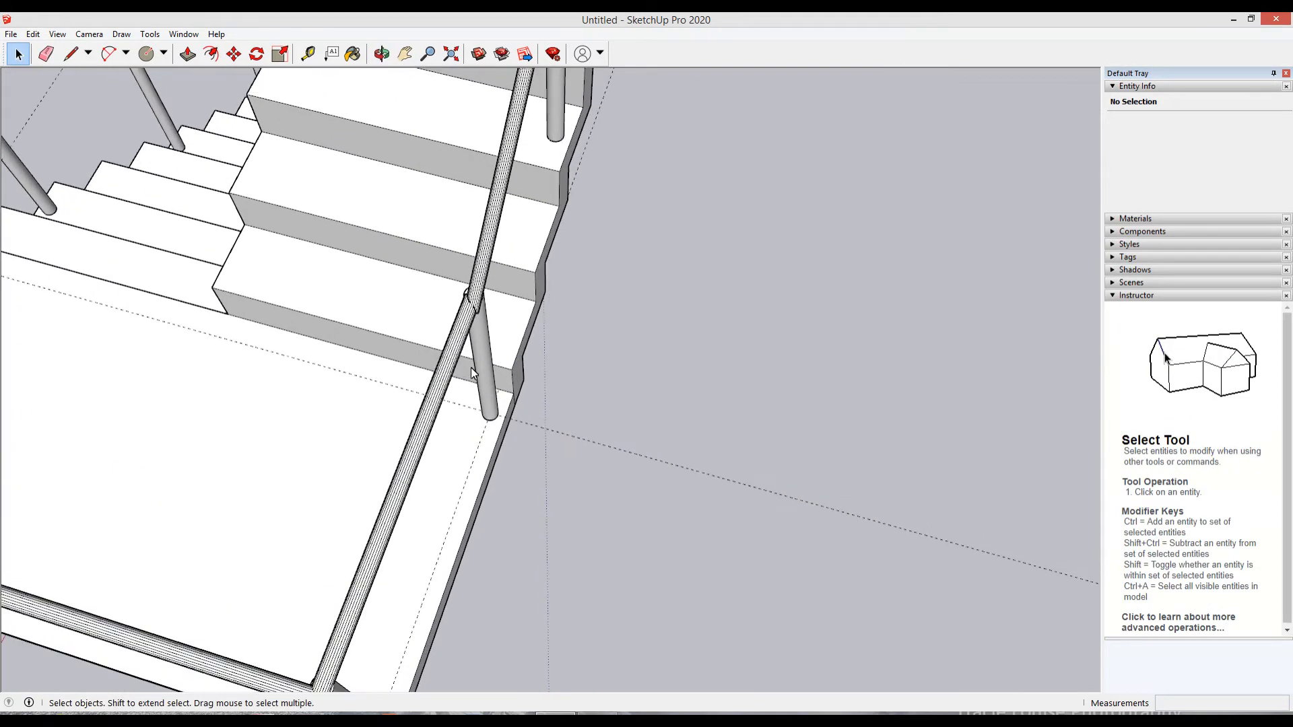
{"action": "scroll", "coordinate": [531, 421], "scroll_direction": "down", "scroll_amount": 8}
{"action": "middle_click_drag", "start_coordinate": [535, 427], "coordinate": [333, 367]}
{"action": "scroll", "coordinate": [332, 368], "scroll_direction": "up", "scroll_amount": 4}
{"action": "scroll", "coordinate": [323, 378], "scroll_direction": "down", "scroll_amount": 6}
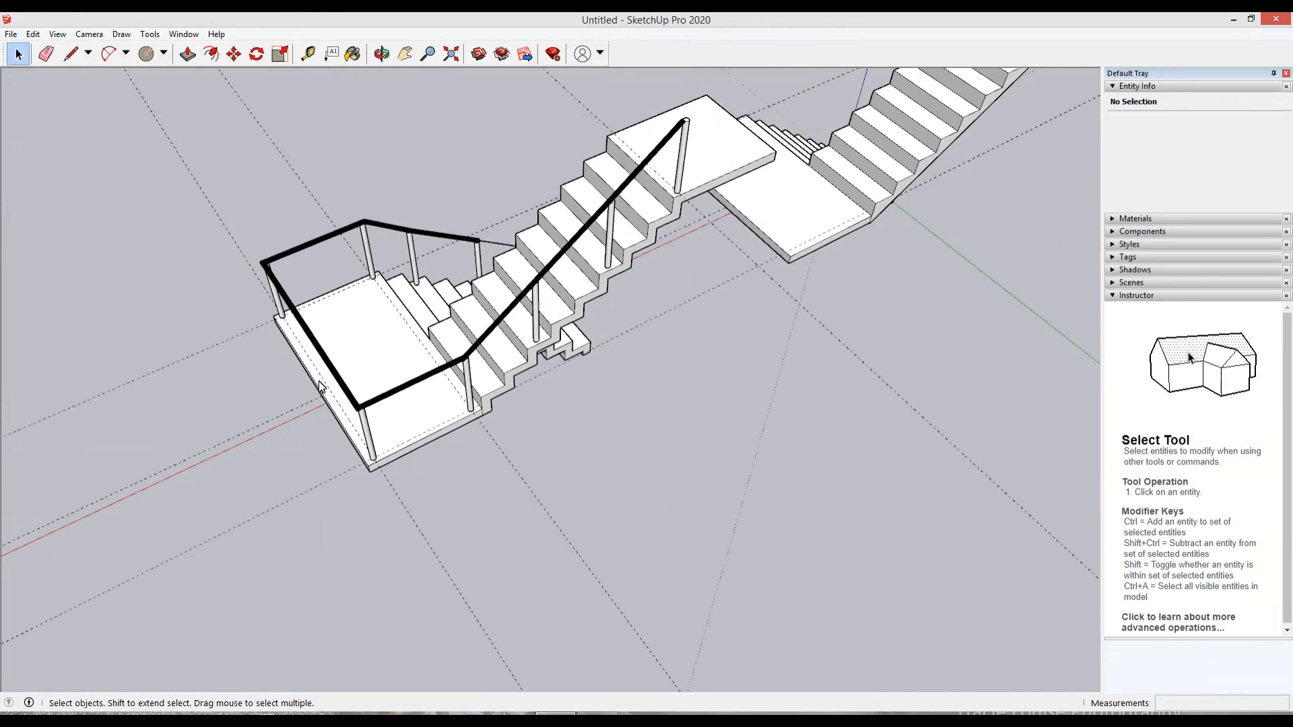
{"action": "scroll", "coordinate": [321, 387], "scroll_direction": "down", "scroll_amount": 3}
{"action": "middle_click_drag", "start_coordinate": [511, 391], "coordinate": [381, 366]}
{"action": "scroll", "coordinate": [404, 350], "scroll_direction": "up", "scroll_amount": 3}
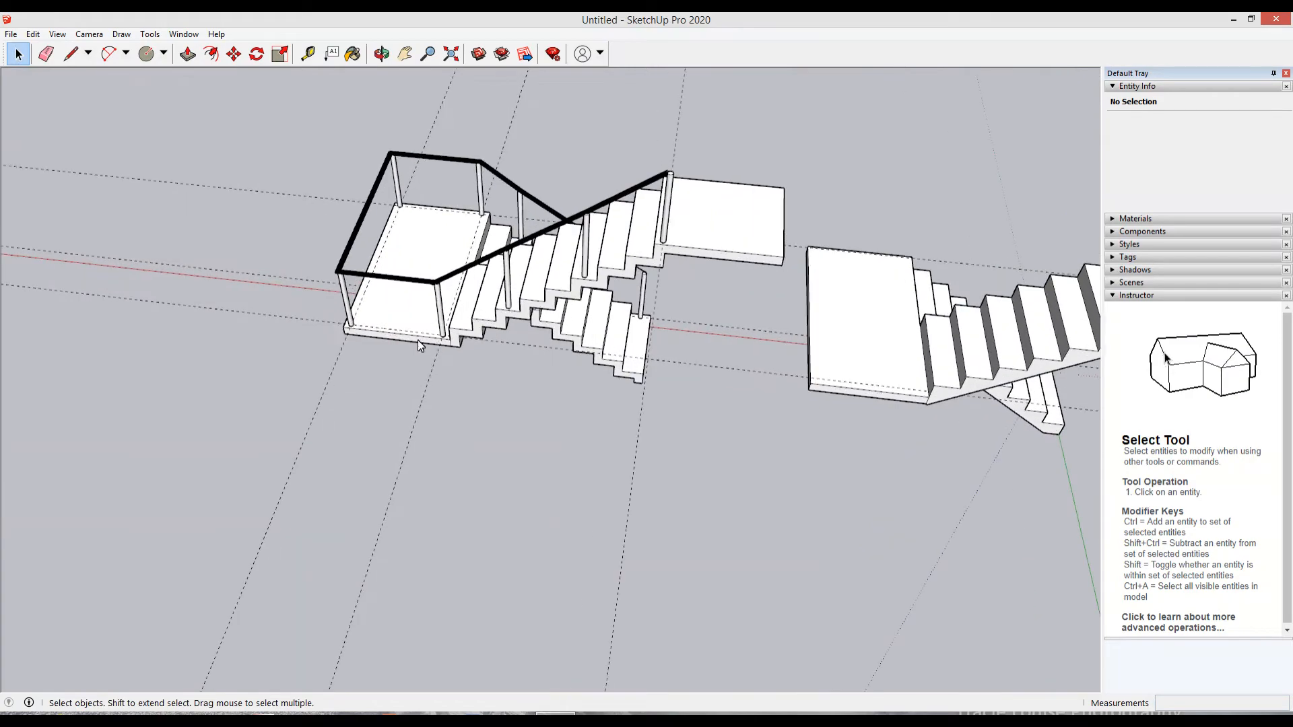
{"action": "middle_click_drag", "start_coordinate": [537, 263], "coordinate": [486, 82]}
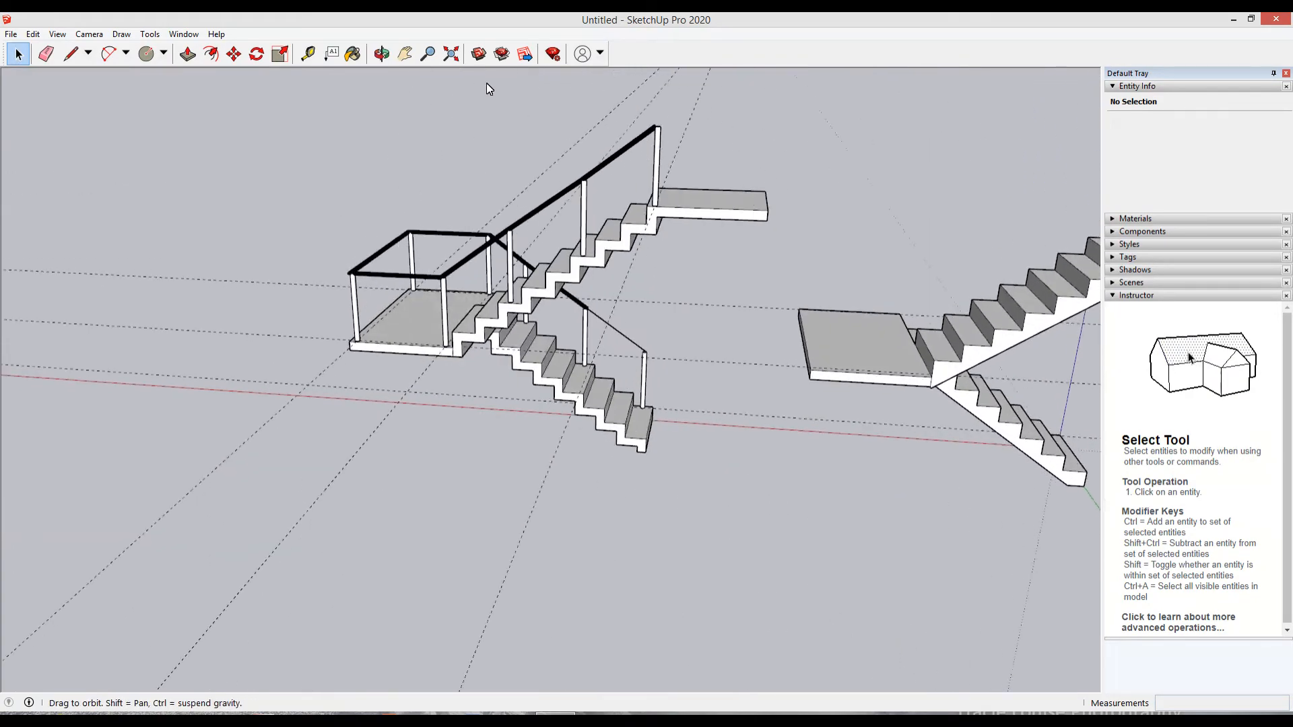
{"action": "scroll", "coordinate": [539, 241], "scroll_direction": "up", "scroll_amount": 6}
{"action": "middle_click_drag", "start_coordinate": [640, 272], "coordinate": [619, 306]}
{"action": "scroll", "coordinate": [740, 396], "scroll_direction": "down", "scroll_amount": 3}
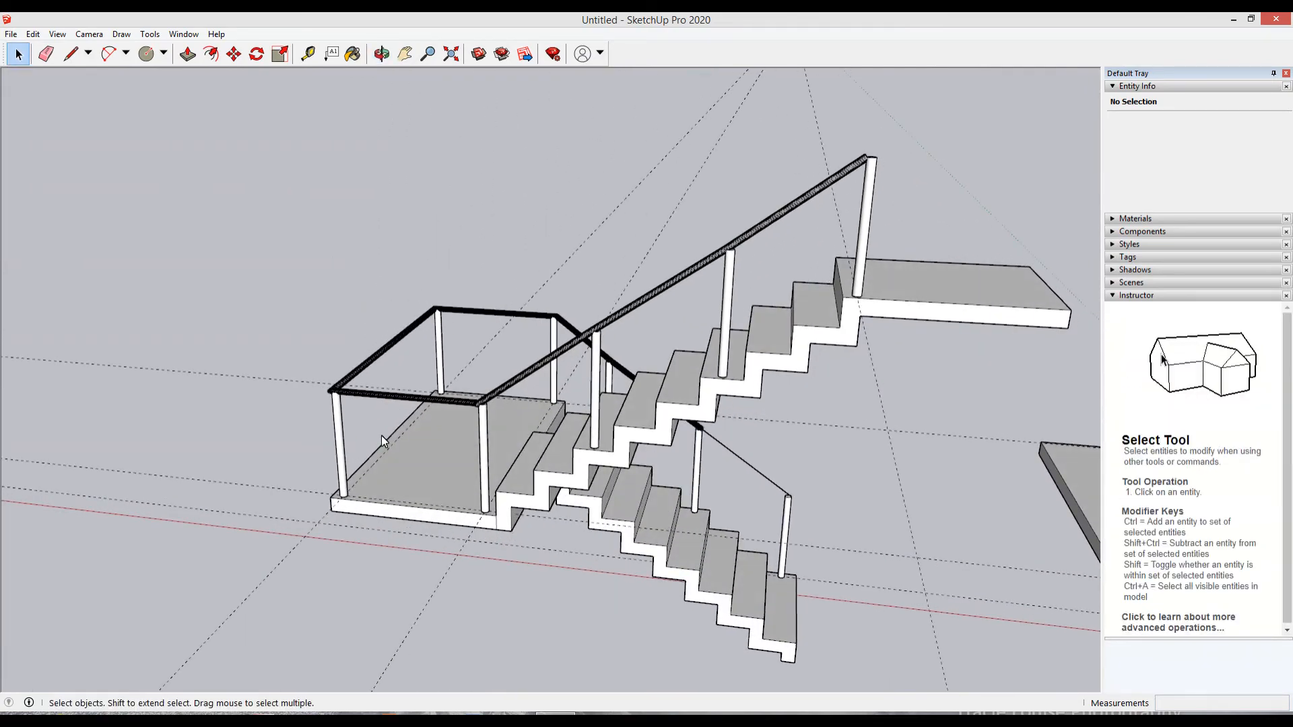
Step: Examine the handrail's surface edges and its corner joints around the middle landing up close
{"action": "scroll", "coordinate": [420, 375], "scroll_direction": "up", "scroll_amount": 5}
{"action": "scroll", "coordinate": [582, 367], "scroll_direction": "up", "scroll_amount": 4}
{"action": "scroll", "coordinate": [572, 495], "scroll_direction": "down", "scroll_amount": 2}
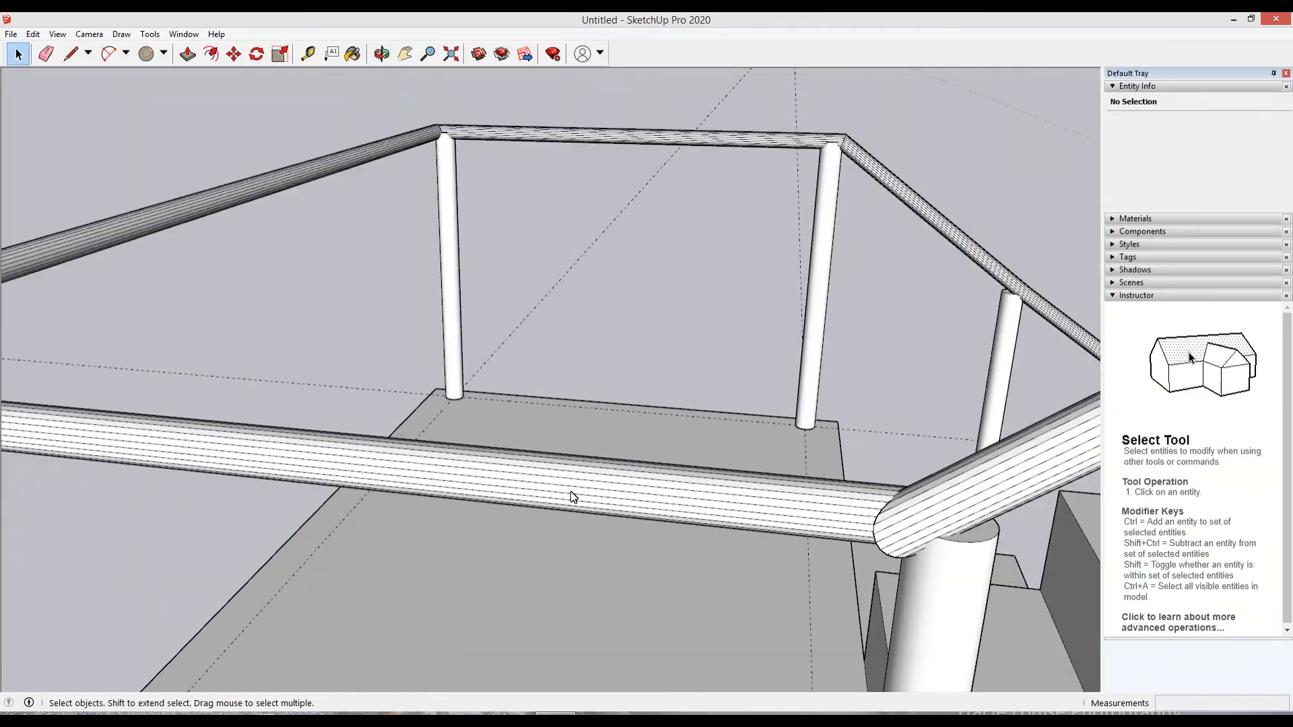
{"action": "scroll", "coordinate": [577, 492], "scroll_direction": "up", "scroll_amount": 2}
{"action": "scroll", "coordinate": [640, 489], "scroll_direction": "up", "scroll_amount": 1}
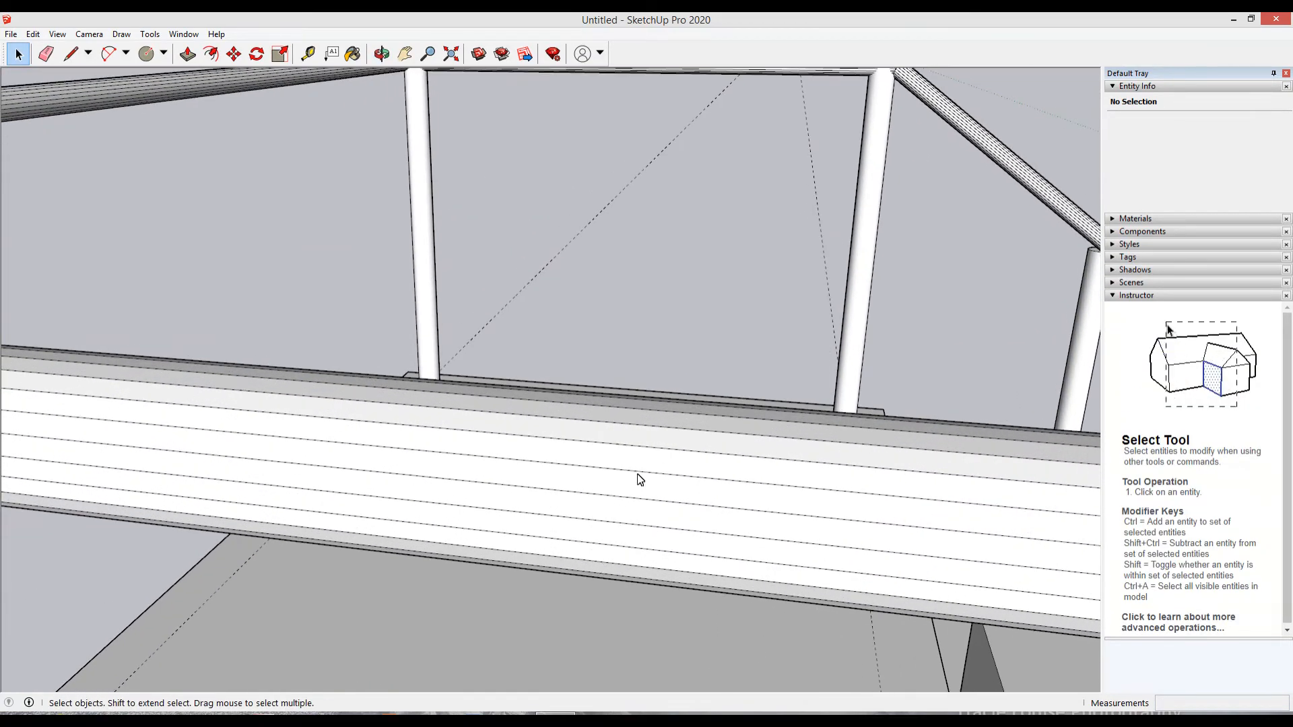
{"action": "scroll", "coordinate": [476, 511], "scroll_direction": "down", "scroll_amount": 5}
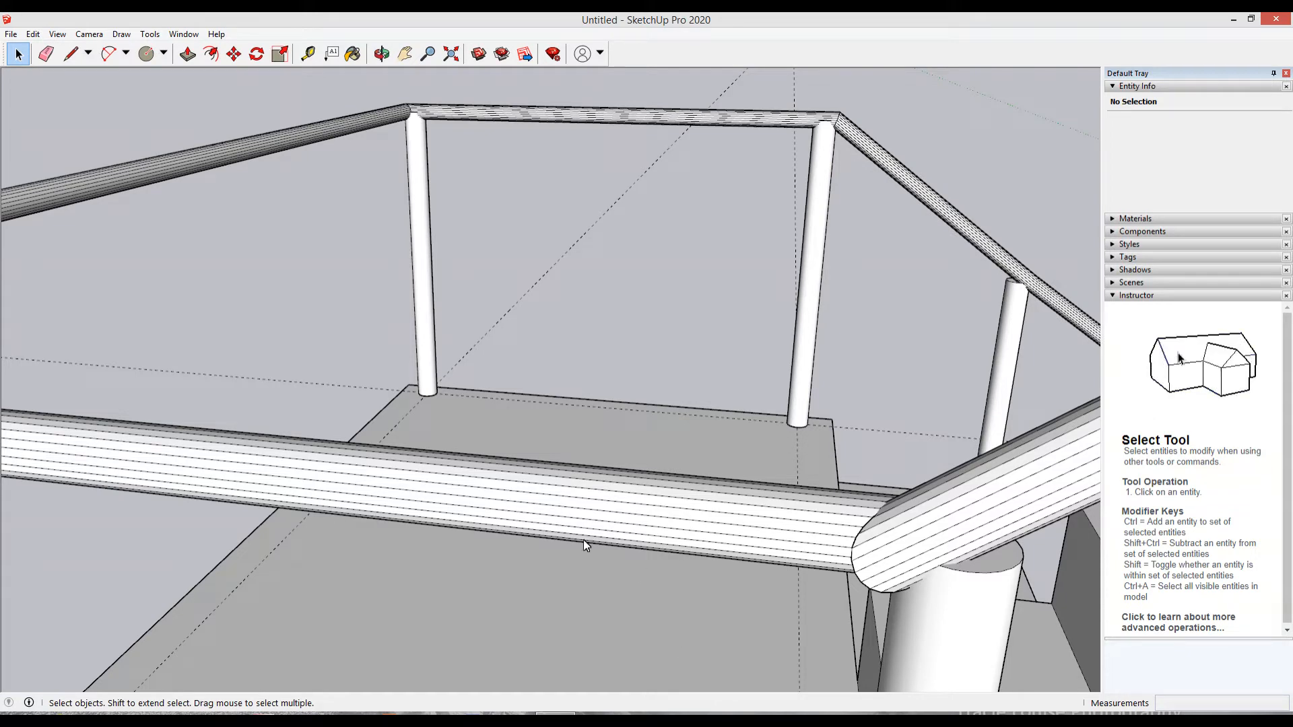
{"action": "middle_click_drag", "start_coordinate": [583, 539], "coordinate": [361, 564]}
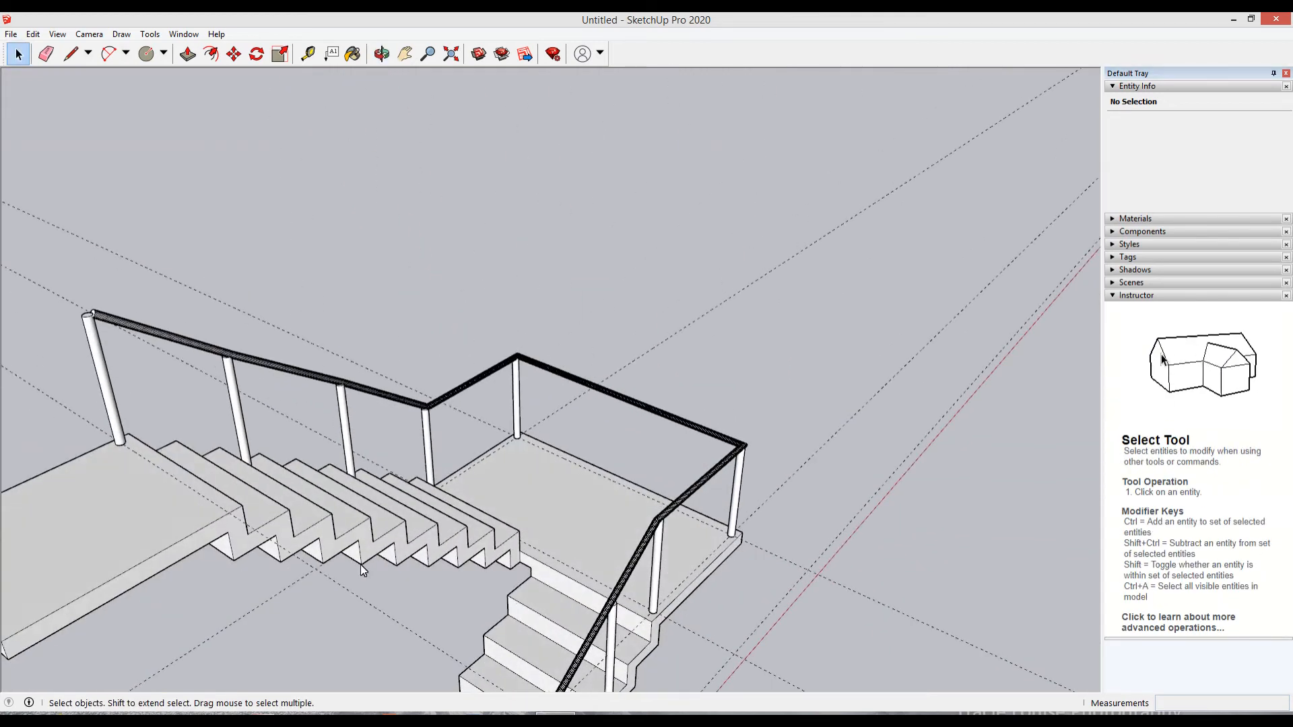
Step: Delete all construction guides from the model
{"action": "scroll", "coordinate": [361, 565], "scroll_direction": "down", "scroll_amount": 10}
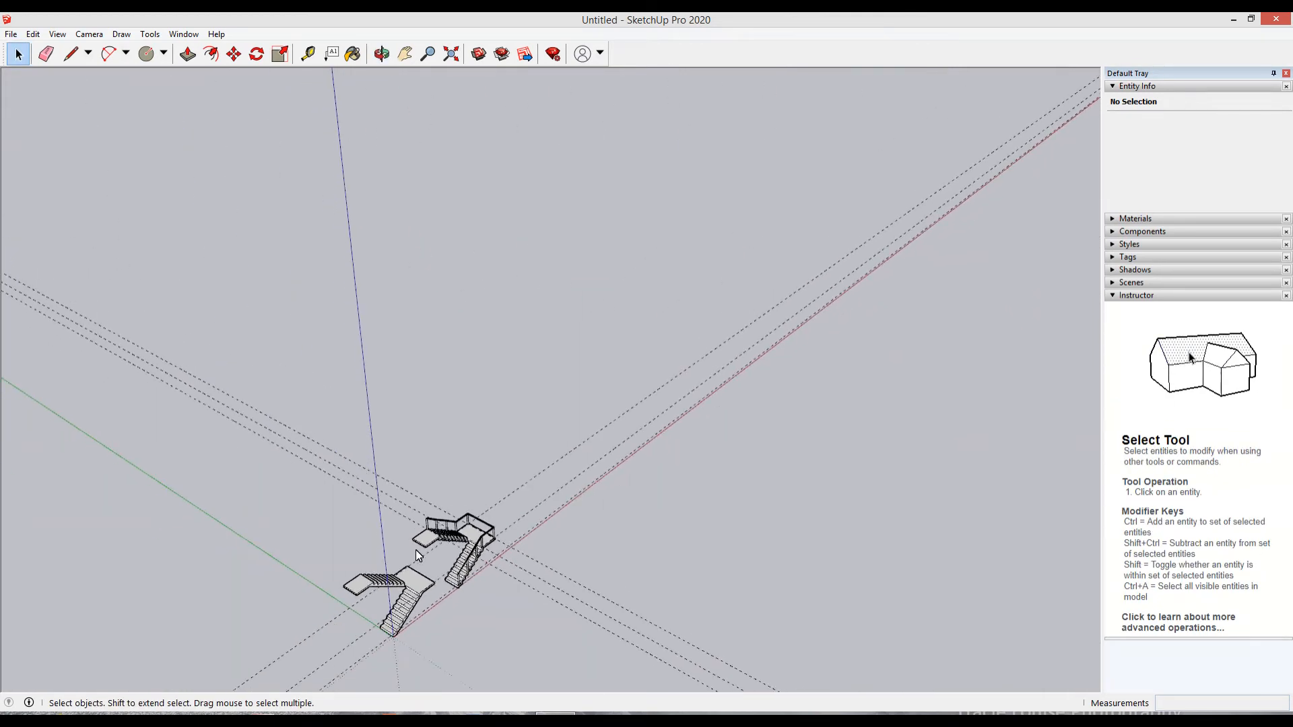
{"action": "scroll", "coordinate": [555, 549], "scroll_direction": "down", "scroll_amount": 1}
{"action": "scroll", "coordinate": [563, 547], "scroll_direction": "up", "scroll_amount": 7}
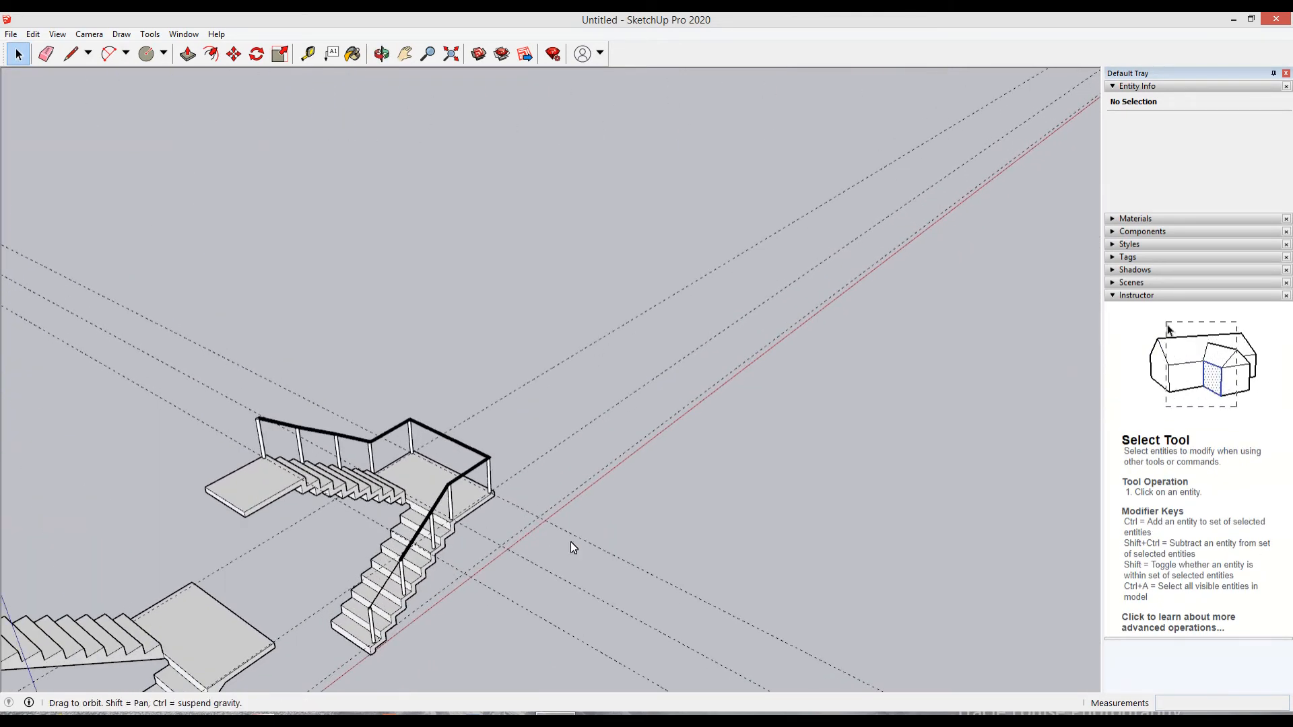
{"action": "middle_click_drag", "start_coordinate": [571, 541], "coordinate": [233, 547]}
{"action": "scroll", "coordinate": [498, 515], "scroll_direction": "down", "scroll_amount": 4}
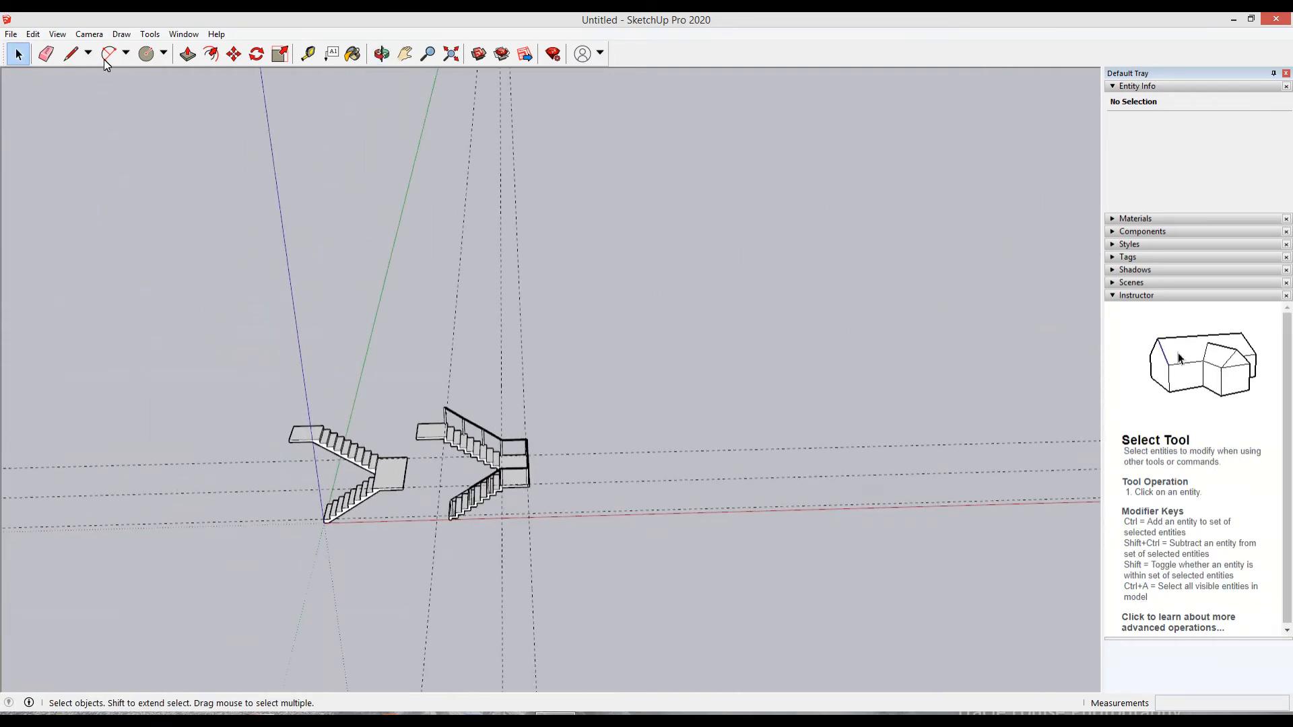
{"action": "left_click", "coordinate": [32, 34]}
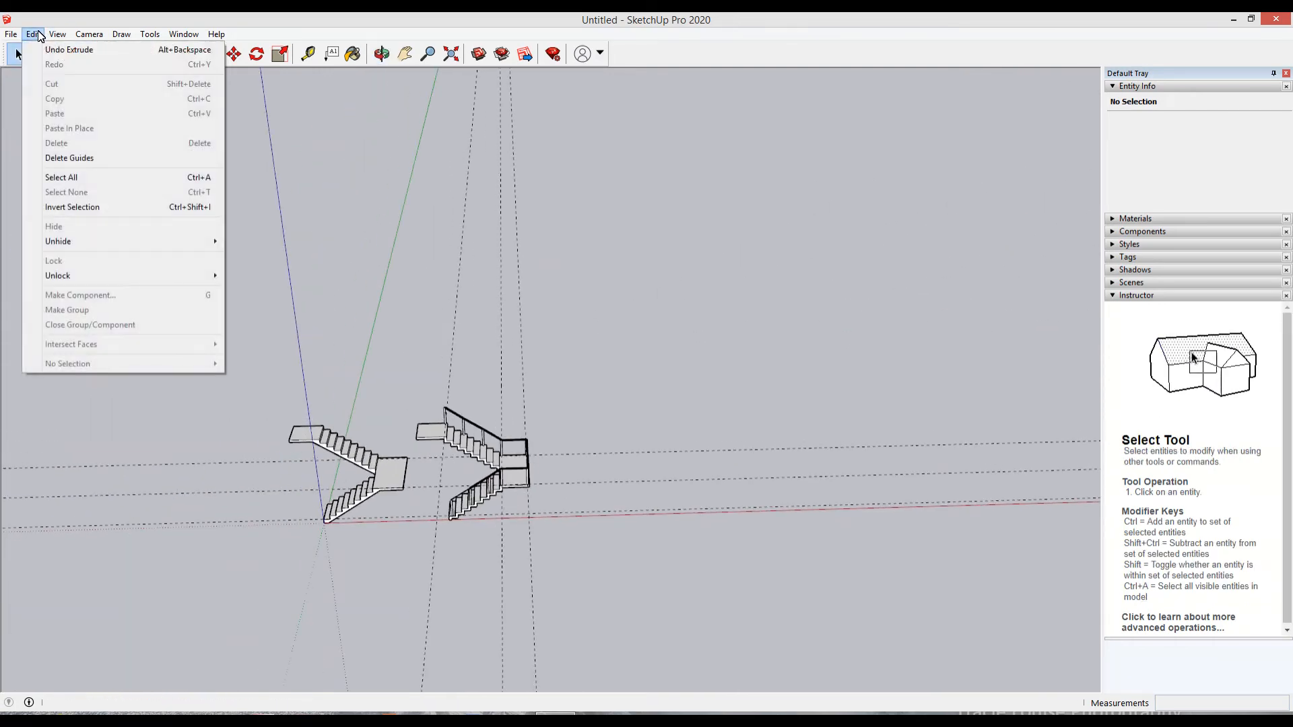
{"action": "left_click", "coordinate": [62, 159]}
{"action": "scroll", "coordinate": [559, 471], "scroll_direction": "up", "scroll_amount": 4}
{"action": "scroll", "coordinate": [320, 477], "scroll_direction": "down", "scroll_amount": 2}
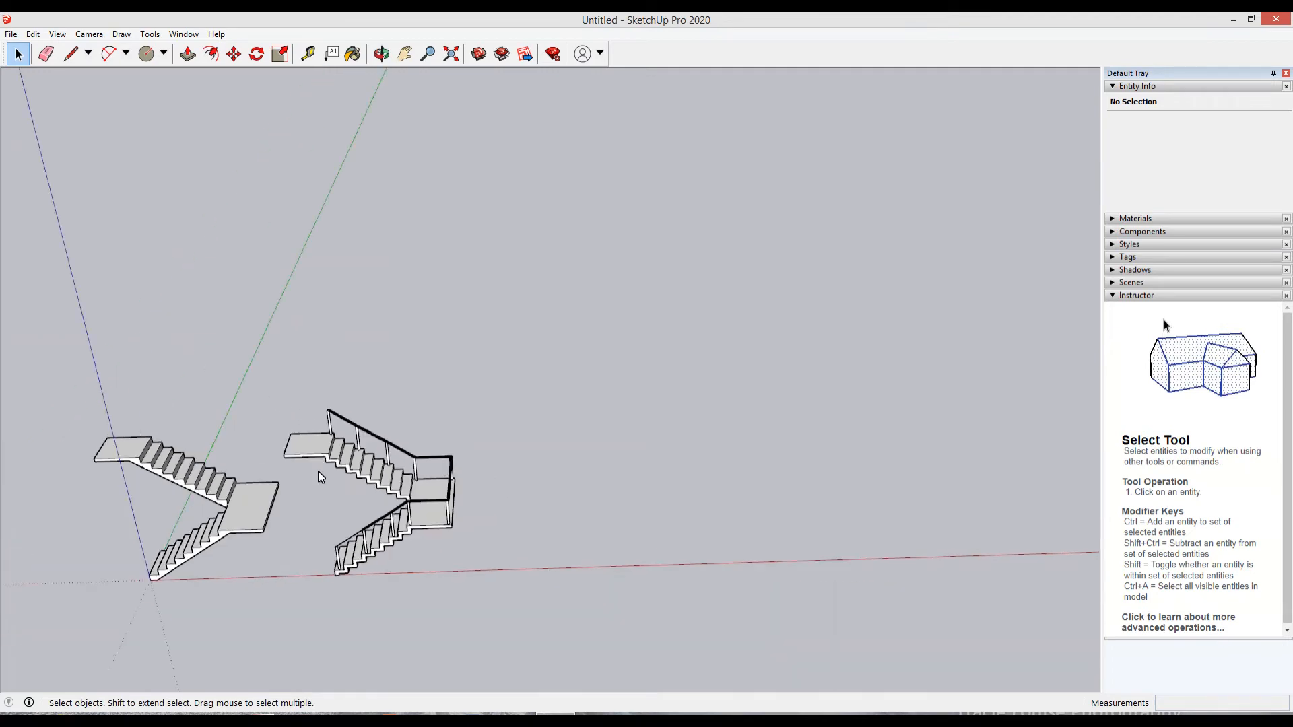
Step: Draw a 24-degree pie on the ground beside the railed staircase, with its first edge along the red axis
{"action": "scroll", "coordinate": [695, 565], "scroll_direction": "up", "scroll_amount": 4}
{"action": "middle_click_drag", "start_coordinate": [389, 519], "coordinate": [431, 565]}
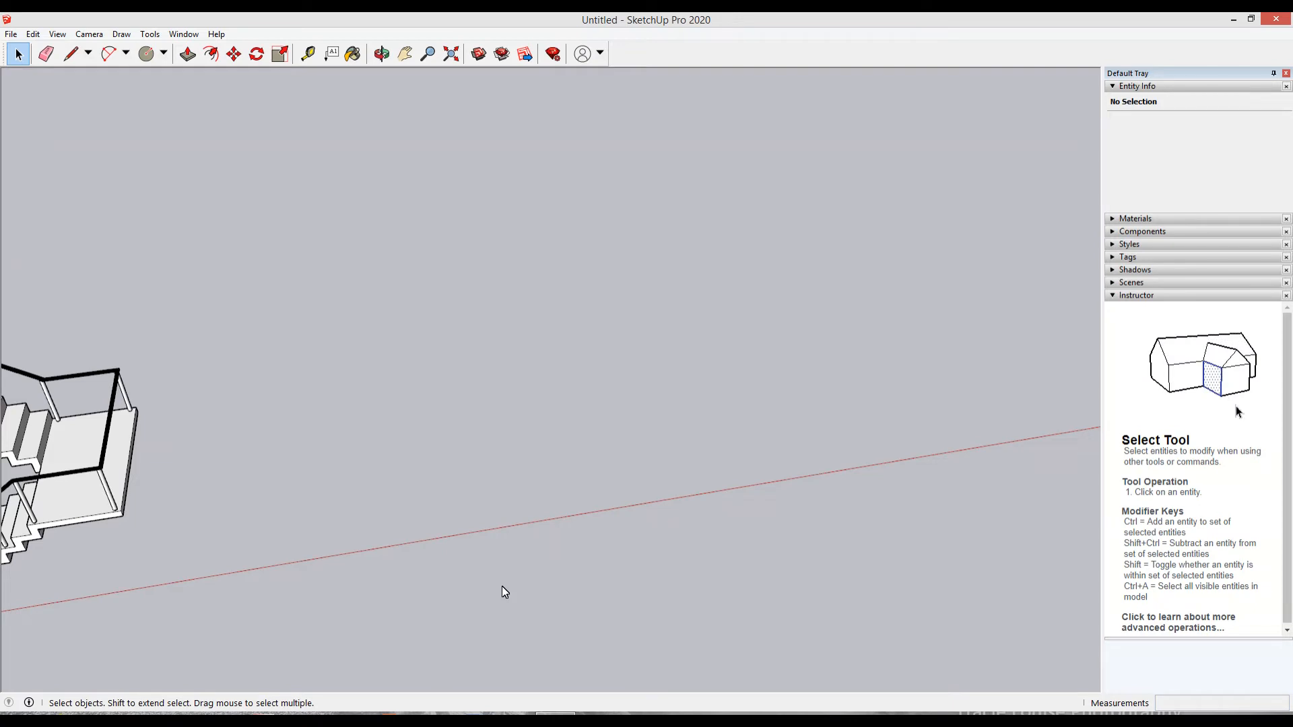
{"action": "middle_click_drag", "start_coordinate": [512, 577], "coordinate": [388, 483]}
{"action": "middle_click_drag", "start_coordinate": [297, 495], "coordinate": [449, 496]}
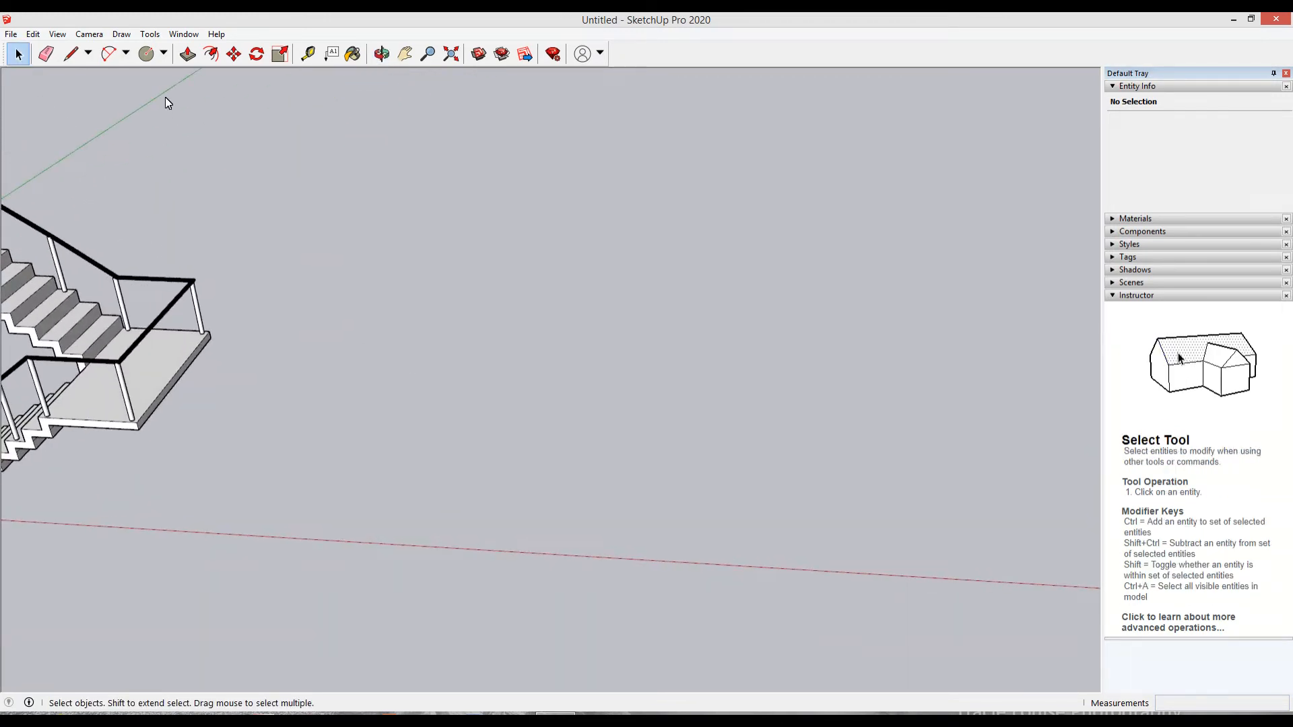
{"action": "left_click", "coordinate": [166, 56]}
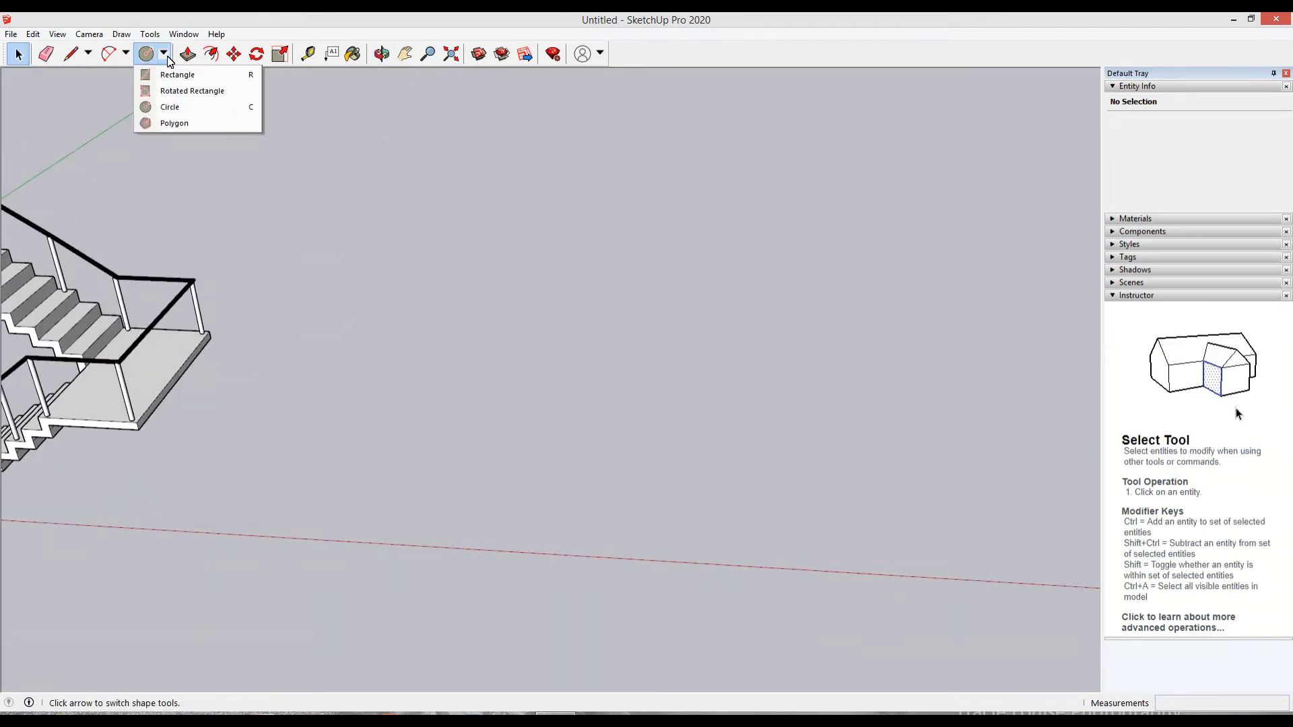
{"action": "left_click", "coordinate": [126, 53]}
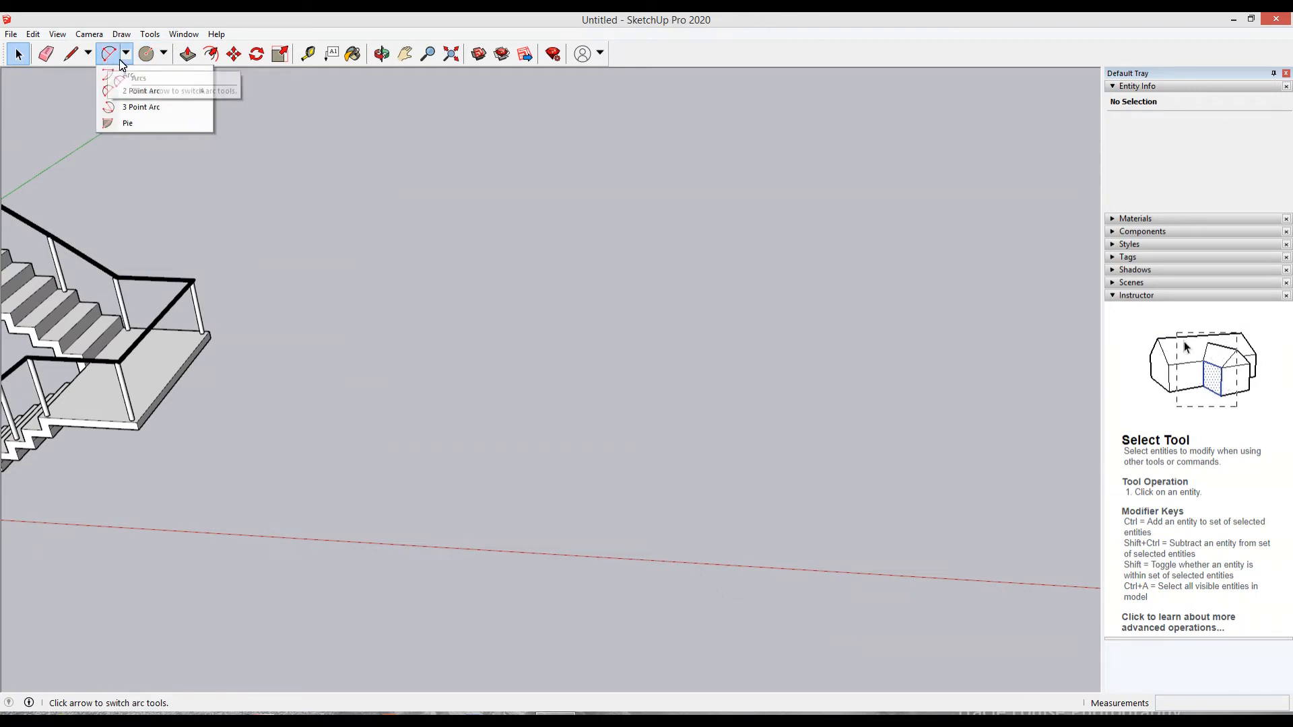
{"action": "left_click", "coordinate": [123, 123]}
{"action": "left_click", "coordinate": [374, 496]}
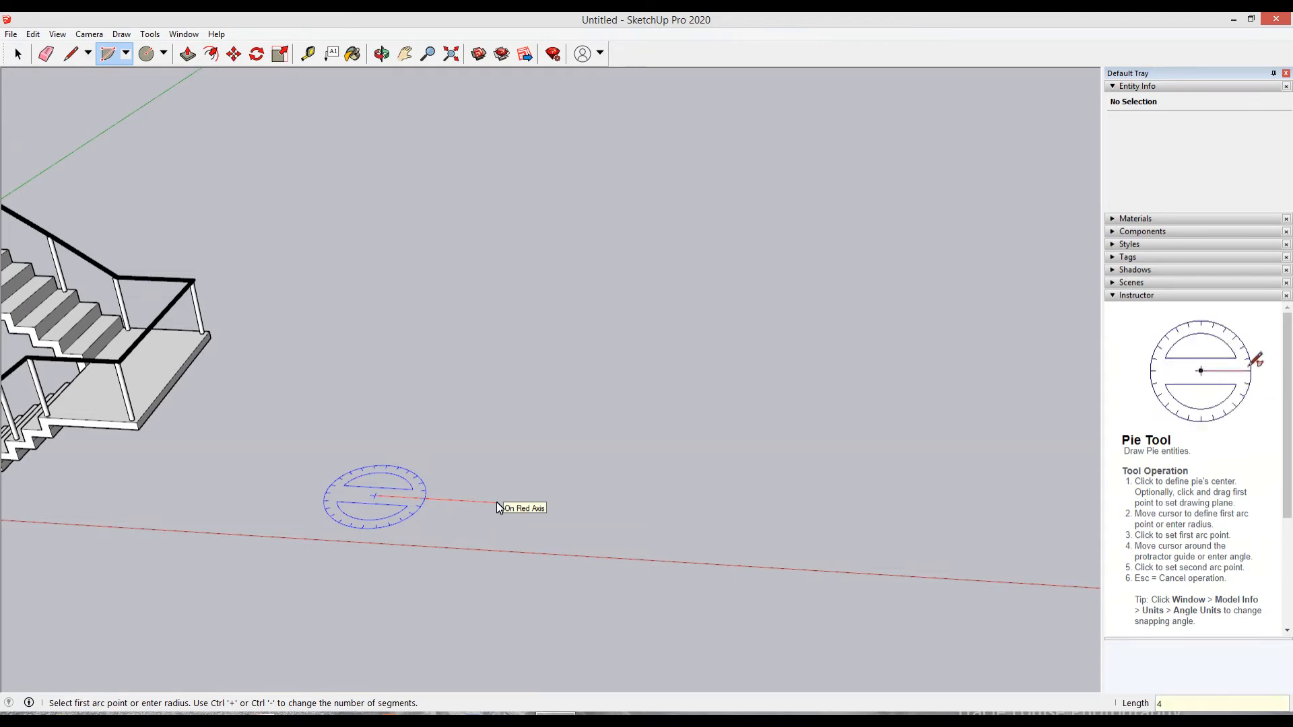
{"action": "key", "text": "Return"}
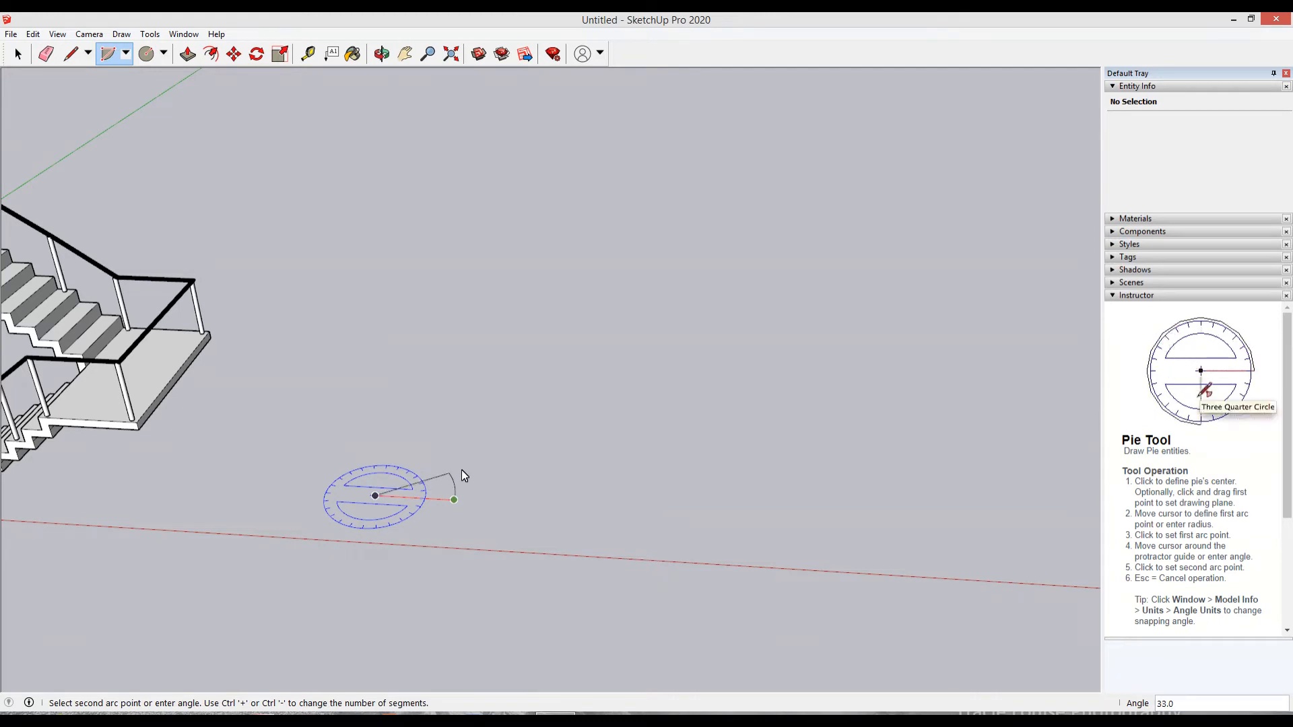
{"action": "scroll", "coordinate": [456, 467], "scroll_direction": "up", "scroll_amount": 2}
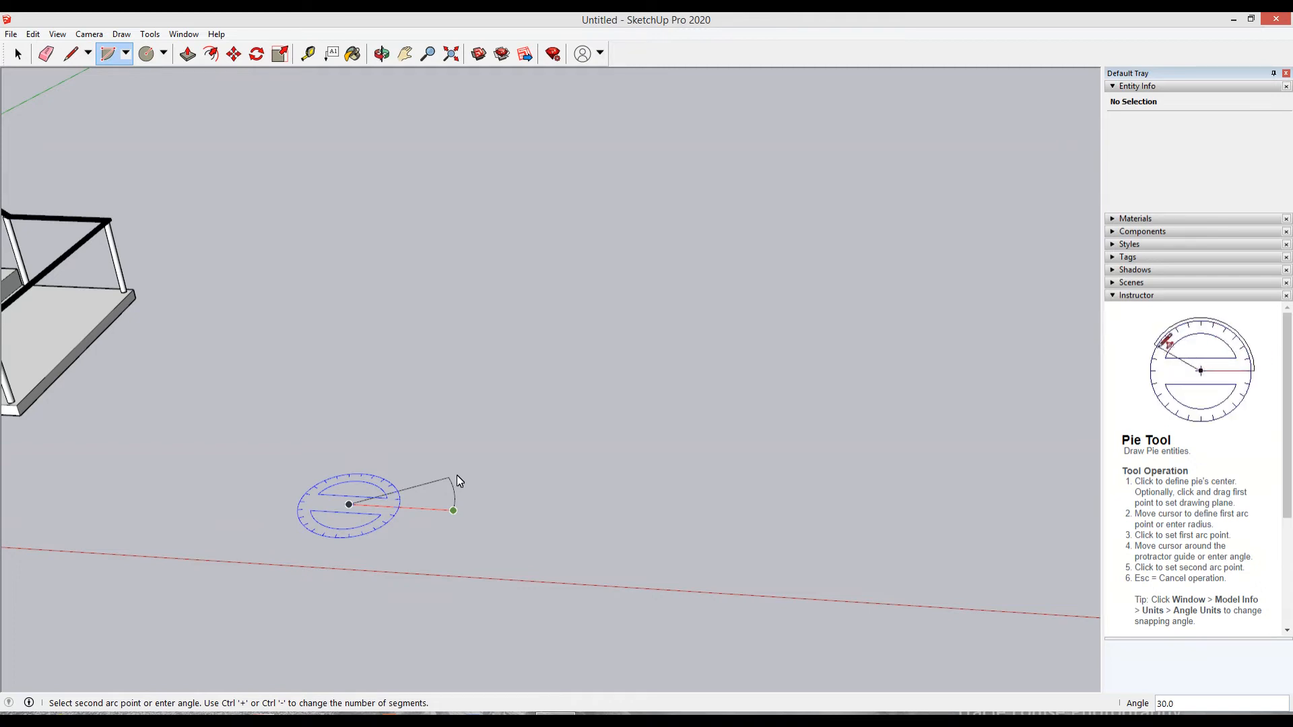
{"action": "scroll", "coordinate": [457, 478], "scroll_direction": "up", "scroll_amount": 2}
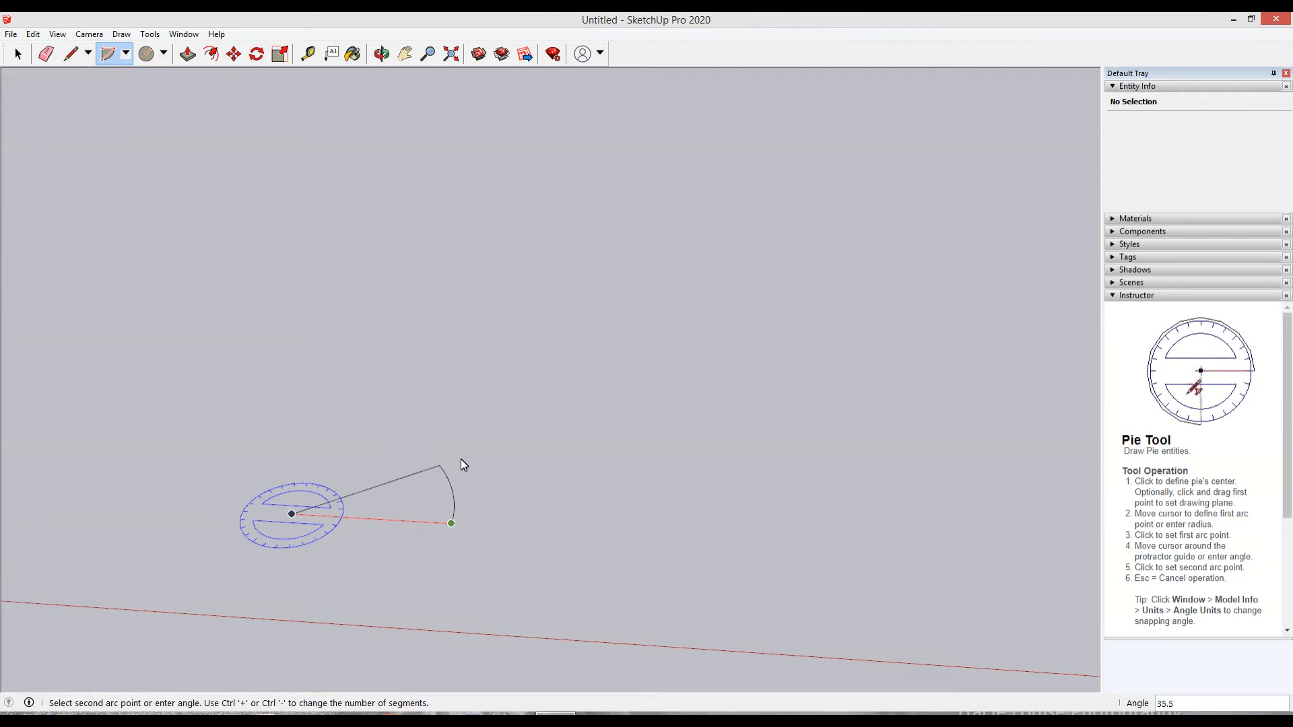
{"action": "type", "text": "24"}
{"action": "key", "text": "Return"}
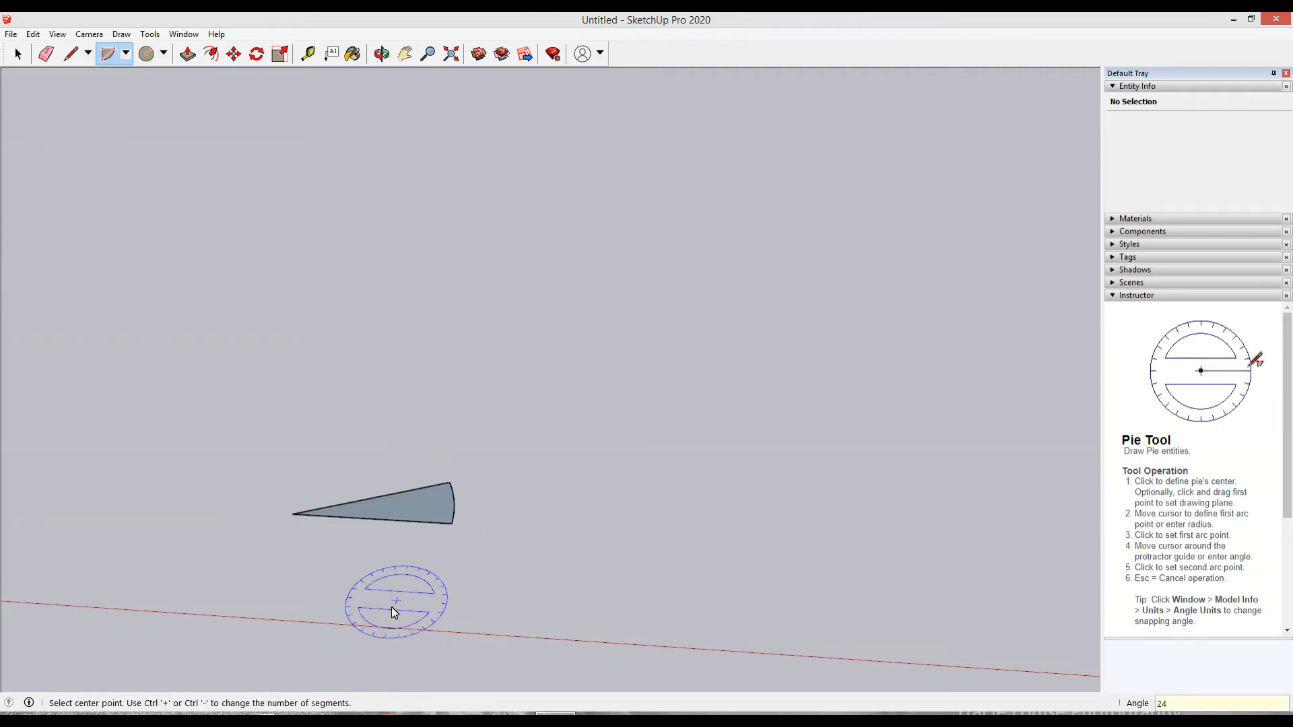
{"action": "middle_click_drag", "start_coordinate": [395, 612], "coordinate": [450, 519]}
{"action": "key", "text": "space"}
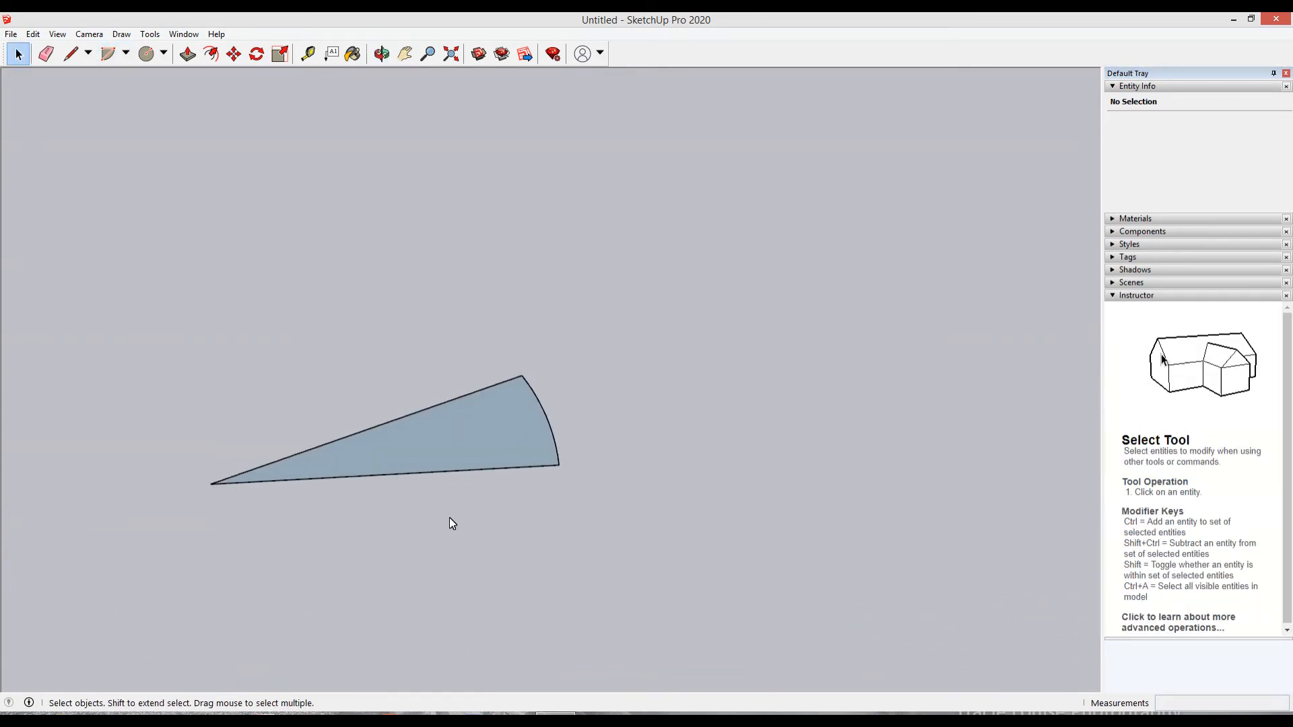
Step: Turn the pie's face and edges into a component, keeping the default component name and settings
{"action": "double_click", "coordinate": [494, 444]}
{"action": "right_click", "coordinate": [493, 444]}
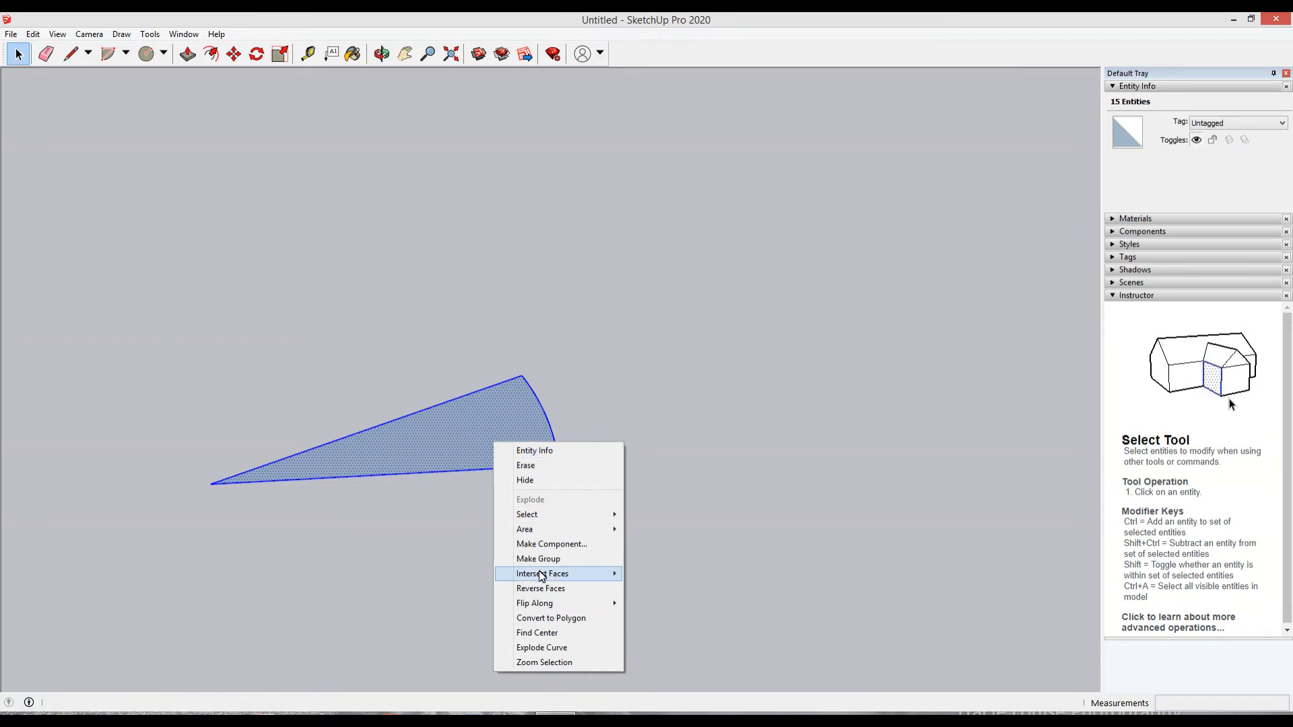
{"action": "left_click", "coordinate": [549, 544]}
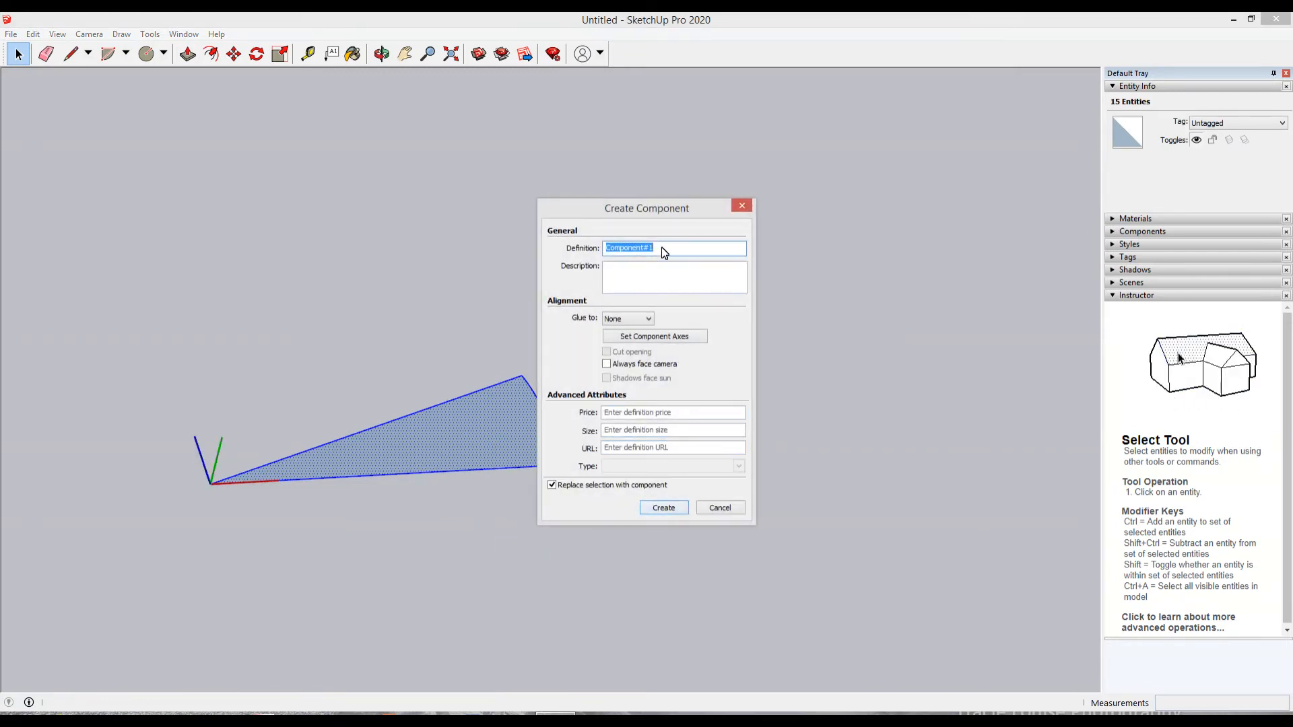
{"action": "left_click", "coordinate": [664, 509]}
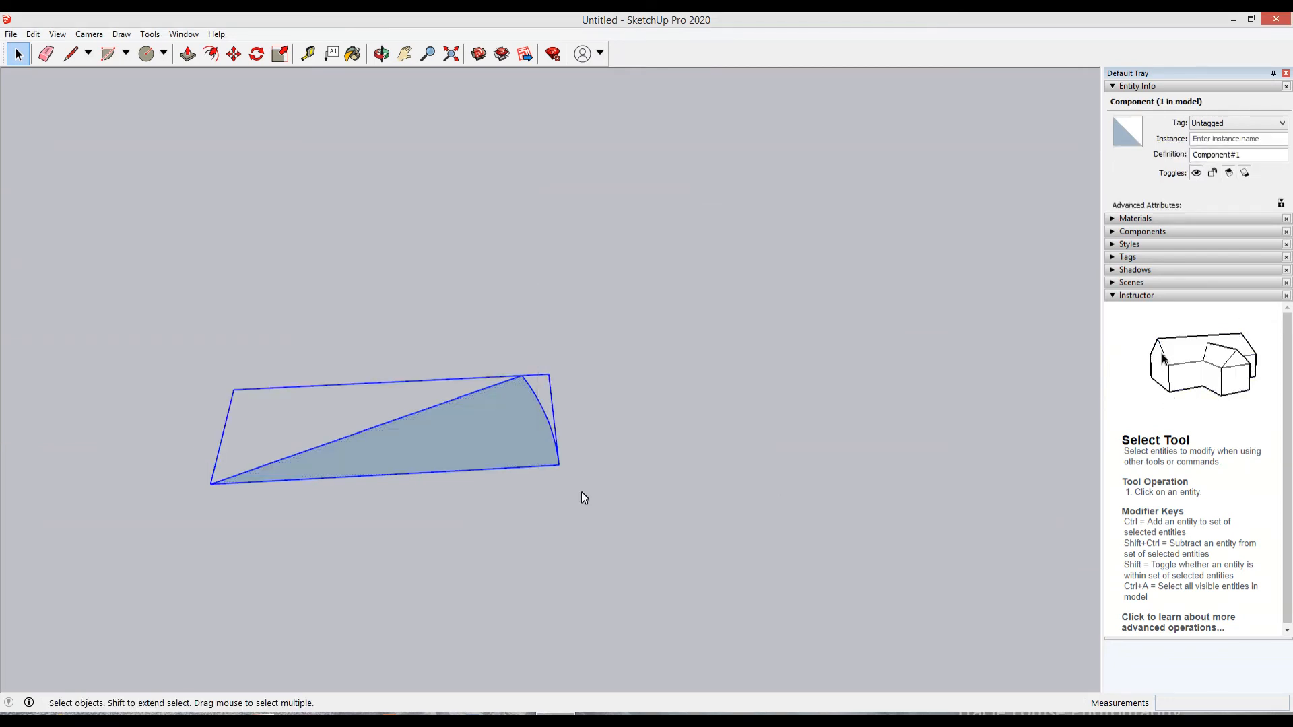
Step: Inside the pie component, pull the face up 7 inches to form a solid wedge-shaped step, and close the component
{"action": "key", "text": "p"}
{"action": "key", "text": "space"}
{"action": "left_click", "coordinate": [495, 450]}
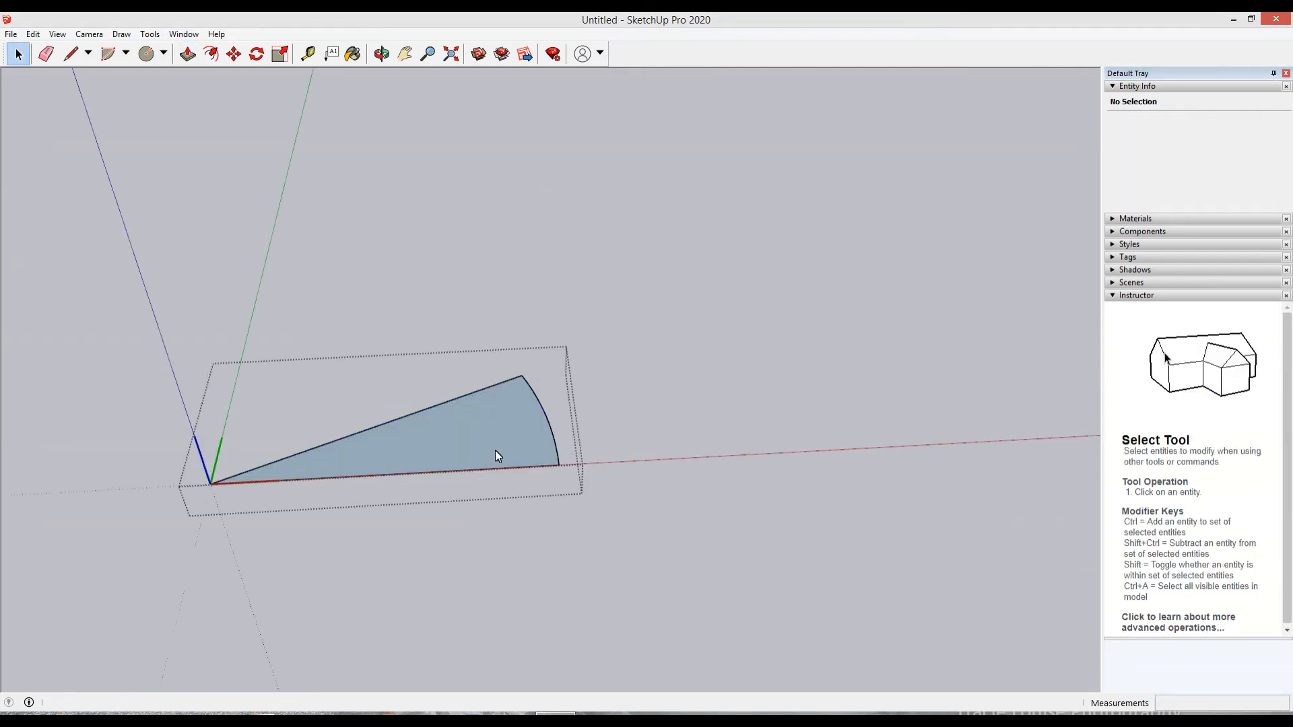
{"action": "key", "text": "p"}
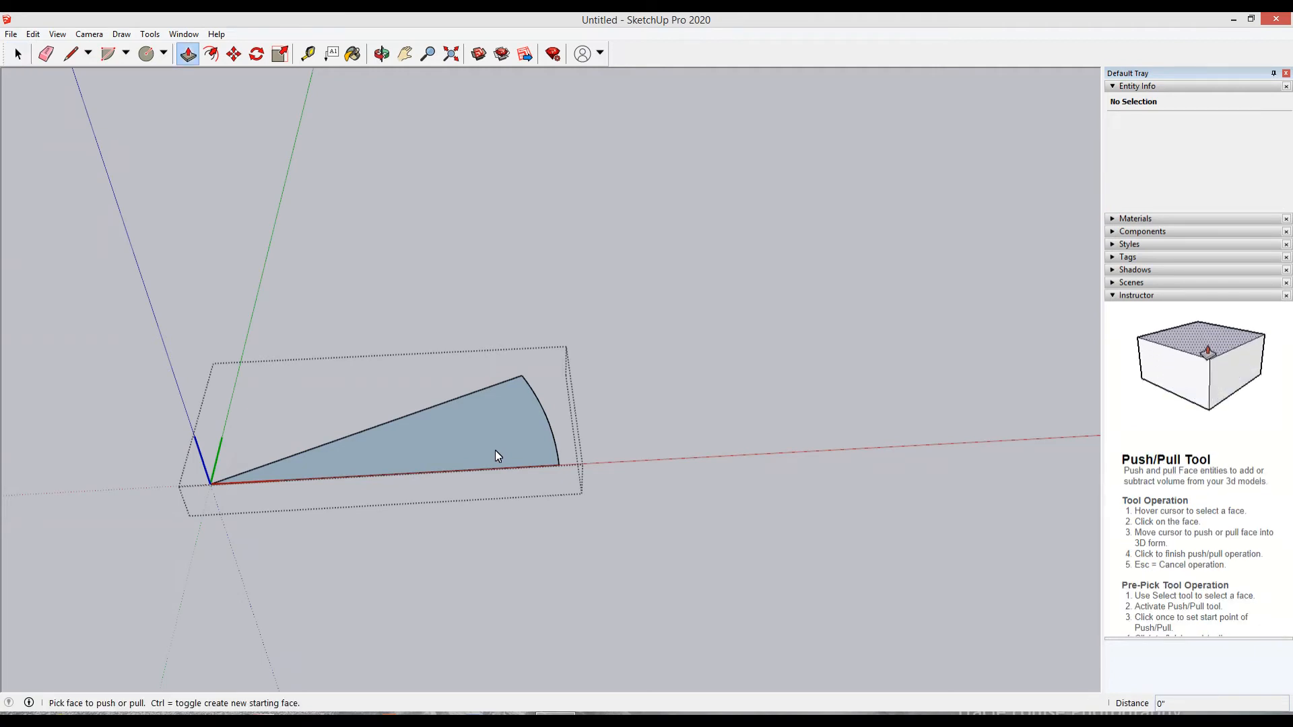
{"action": "key", "text": "space"}
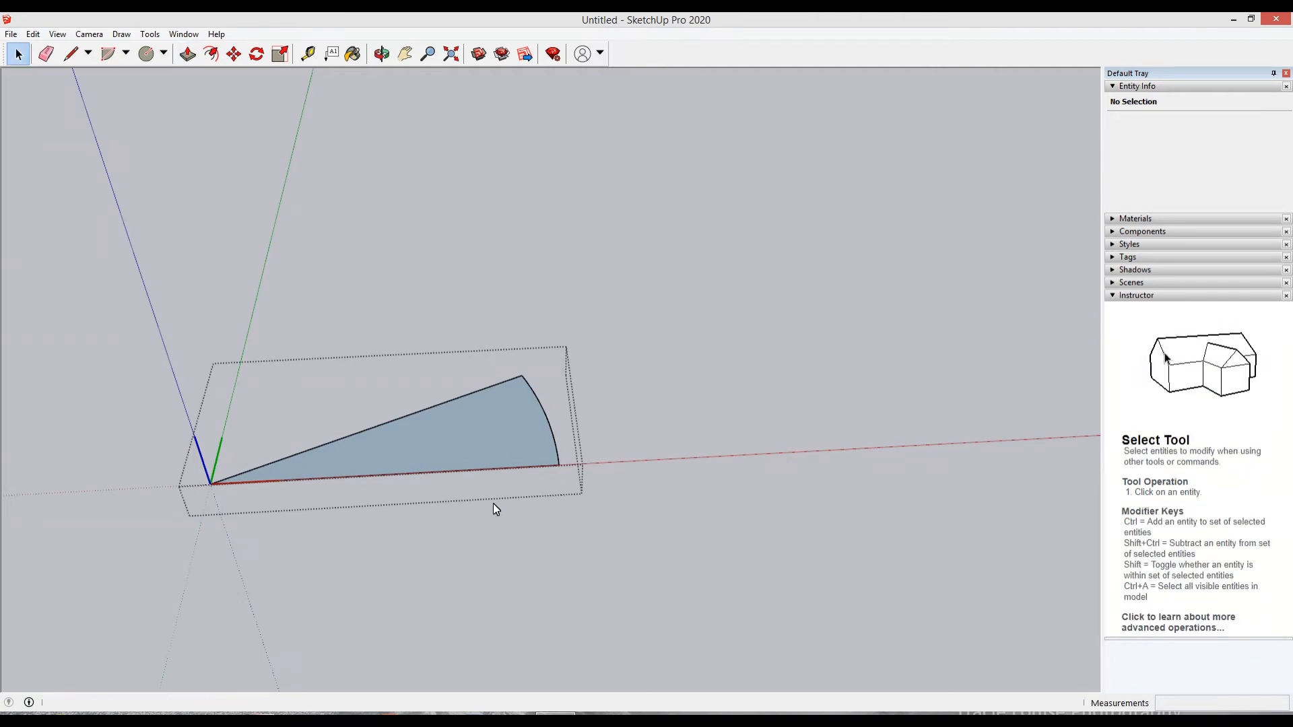
{"action": "key", "text": "p"}
{"action": "left_click", "coordinate": [502, 437]}
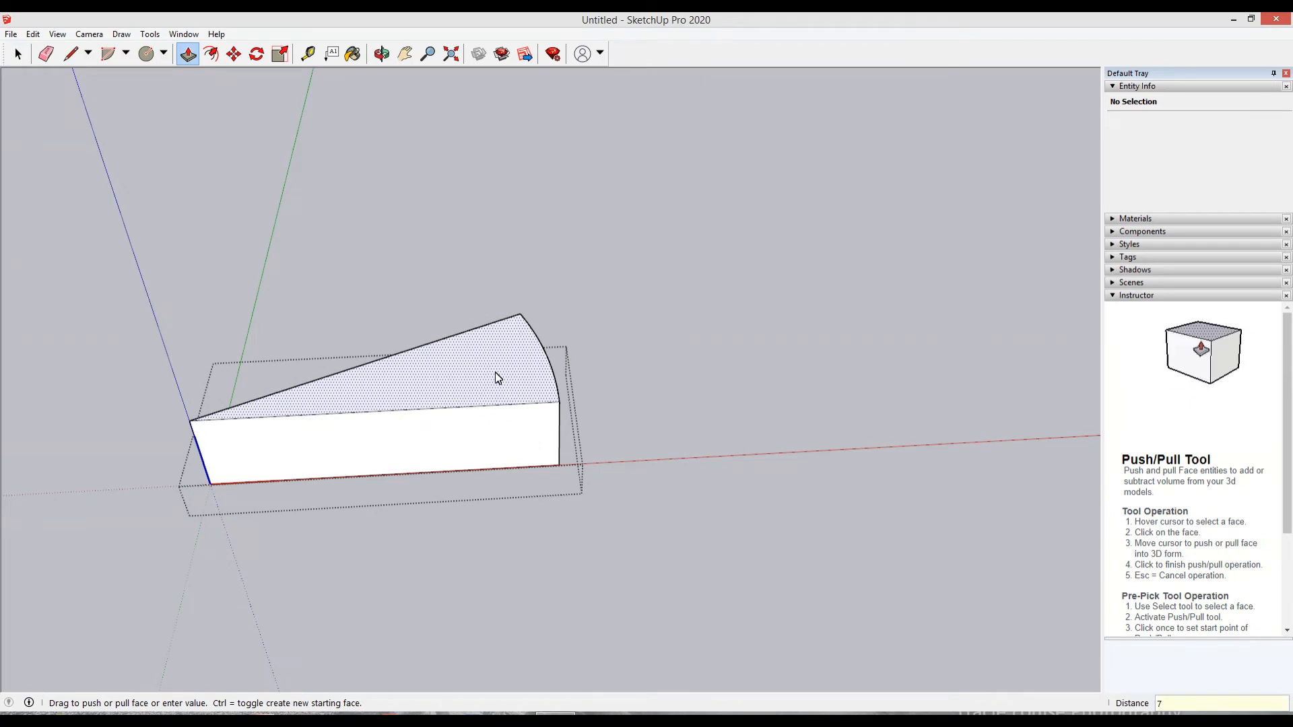
{"action": "key", "text": "Return"}
{"action": "key", "text": "space"}
{"action": "middle_click_drag", "start_coordinate": [526, 567], "coordinate": [516, 568]}
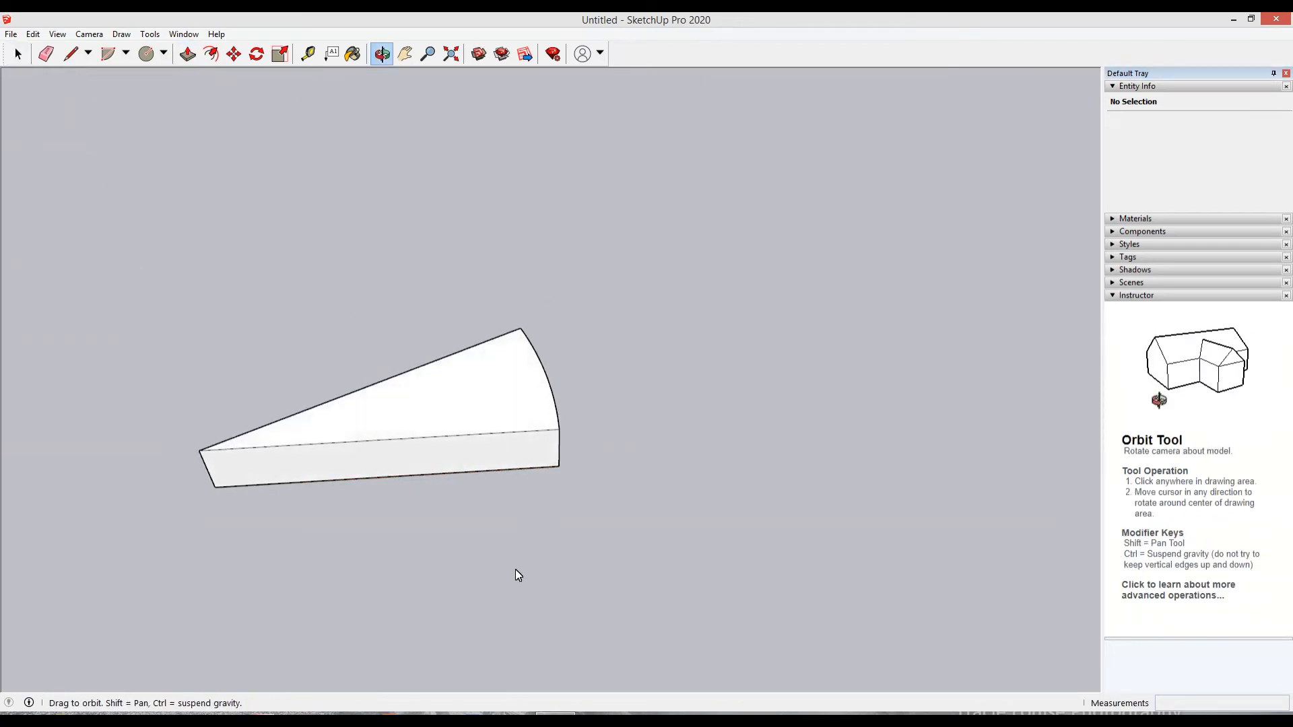
{"action": "key", "text": "space"}
{"action": "left_click", "coordinate": [460, 461]}
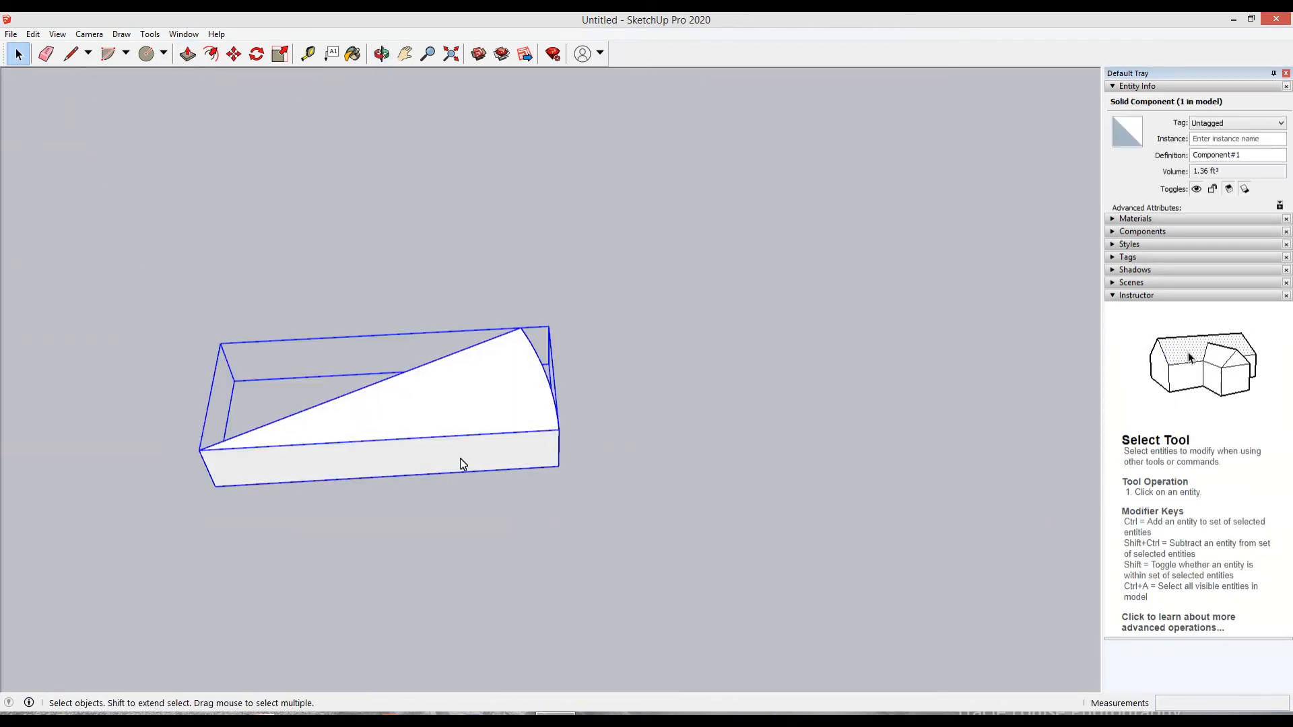
{"action": "key", "text": "q"}
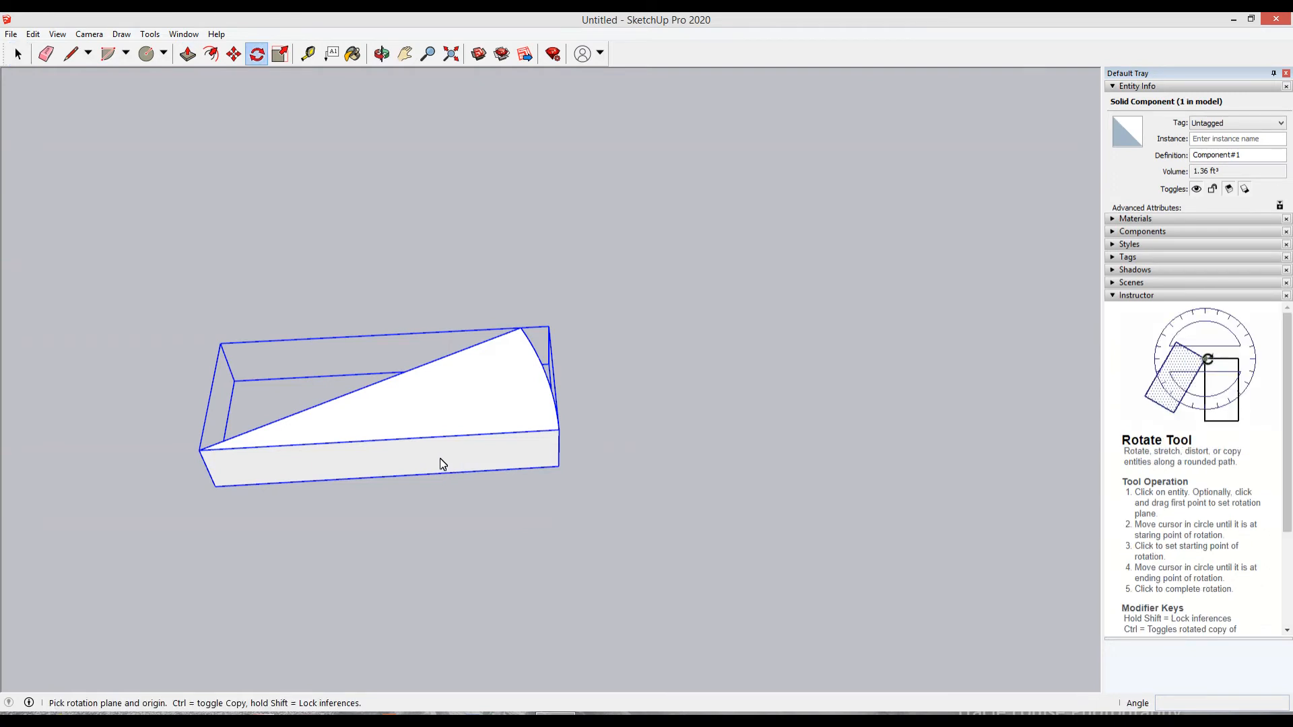
{"action": "left_click", "coordinate": [208, 452]}
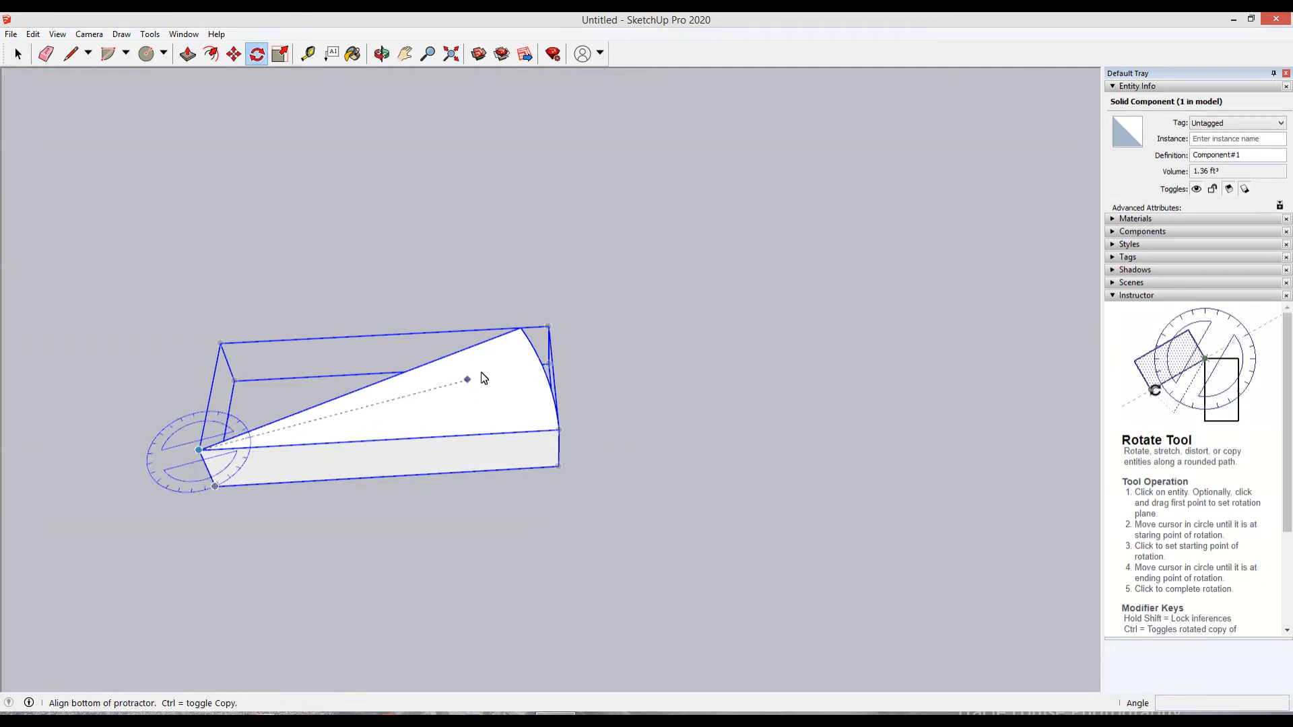
{"action": "left_click", "coordinate": [520, 328]}
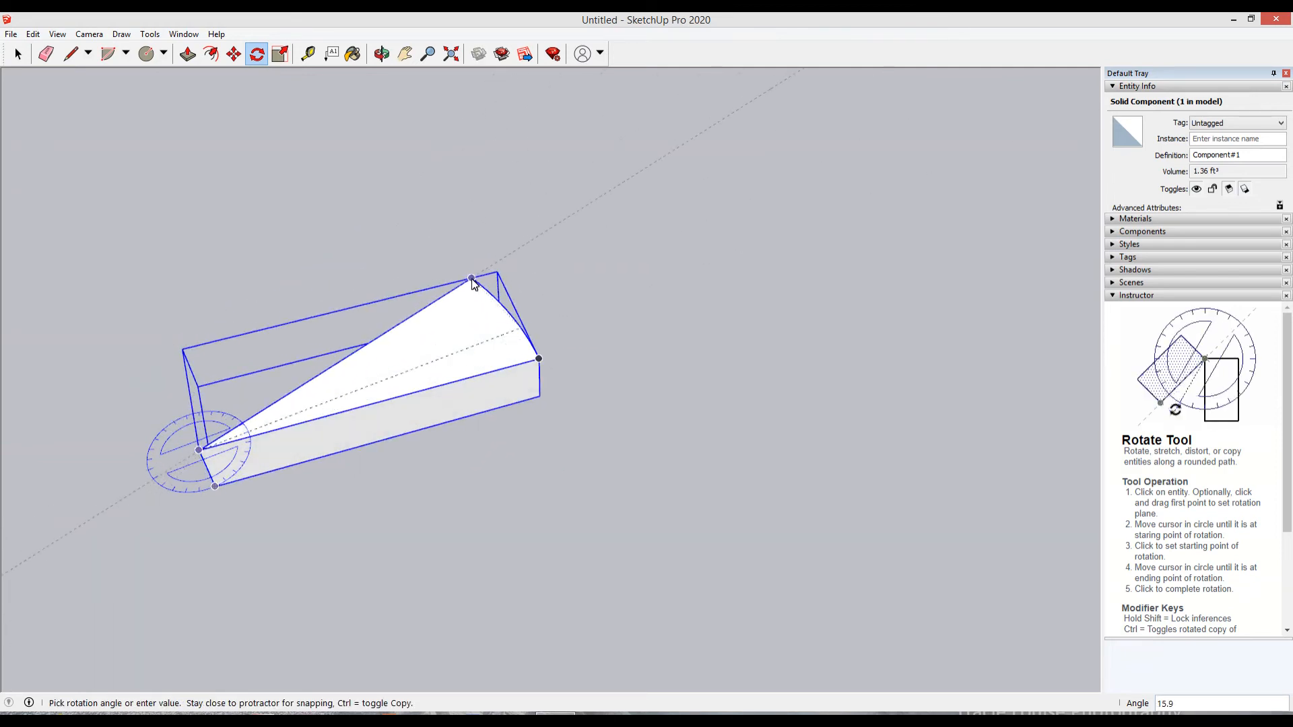
{"action": "left_click", "coordinate": [484, 301]}
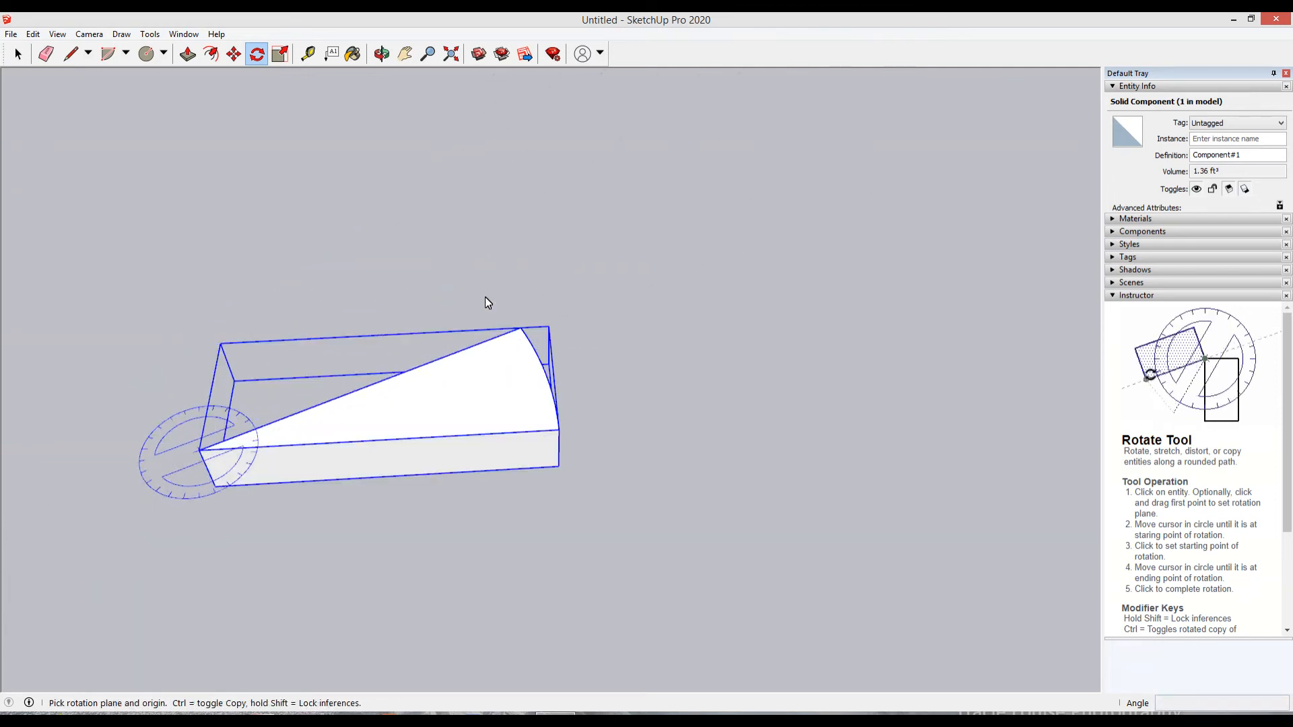
Step: Make a copy of the wedge rotated 24 degrees about its pointed corner and repeat it as a 13x radial array
{"action": "left_click", "coordinate": [199, 450]}
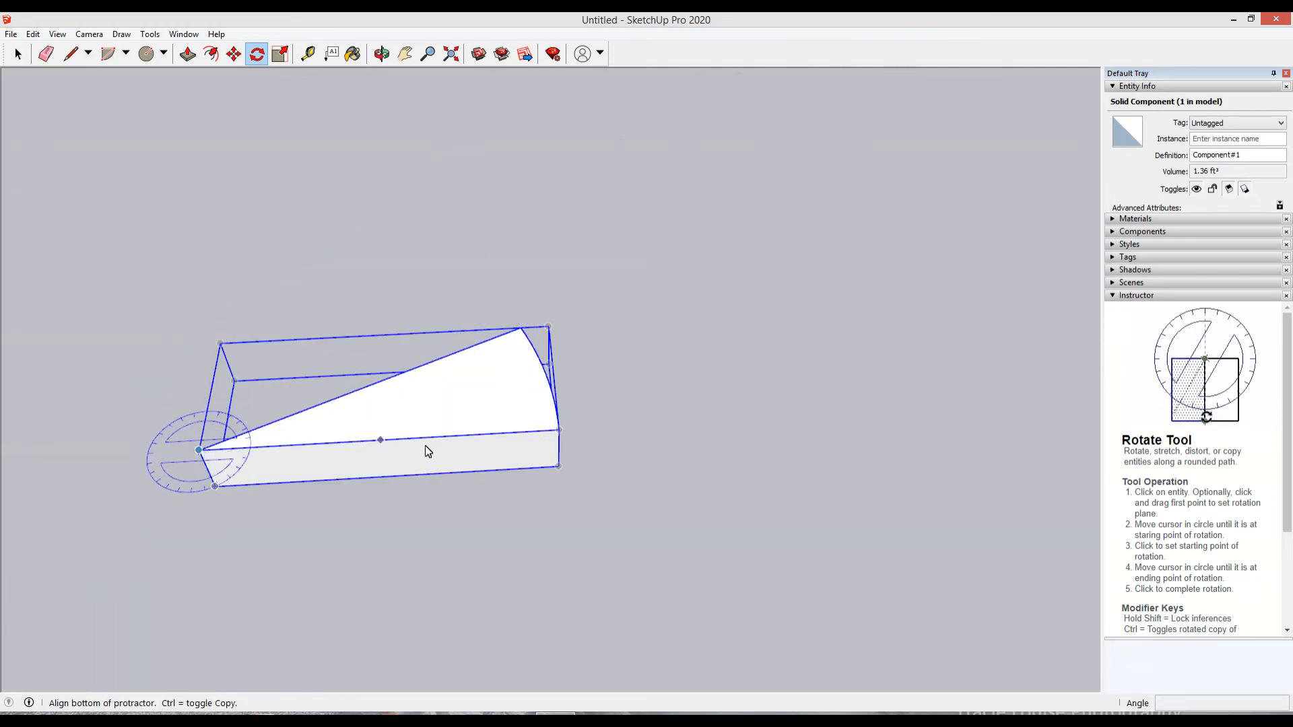
{"action": "left_click", "coordinate": [560, 431]}
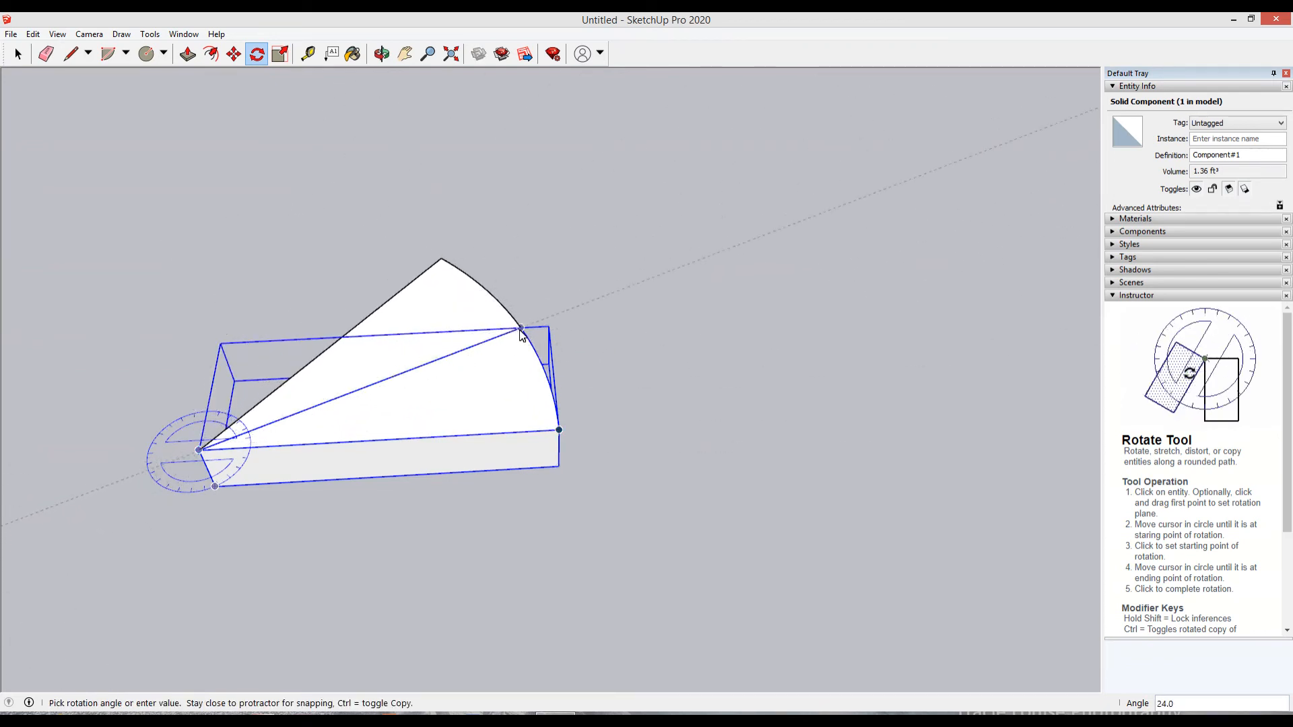
{"action": "left_click", "coordinate": [522, 329]}
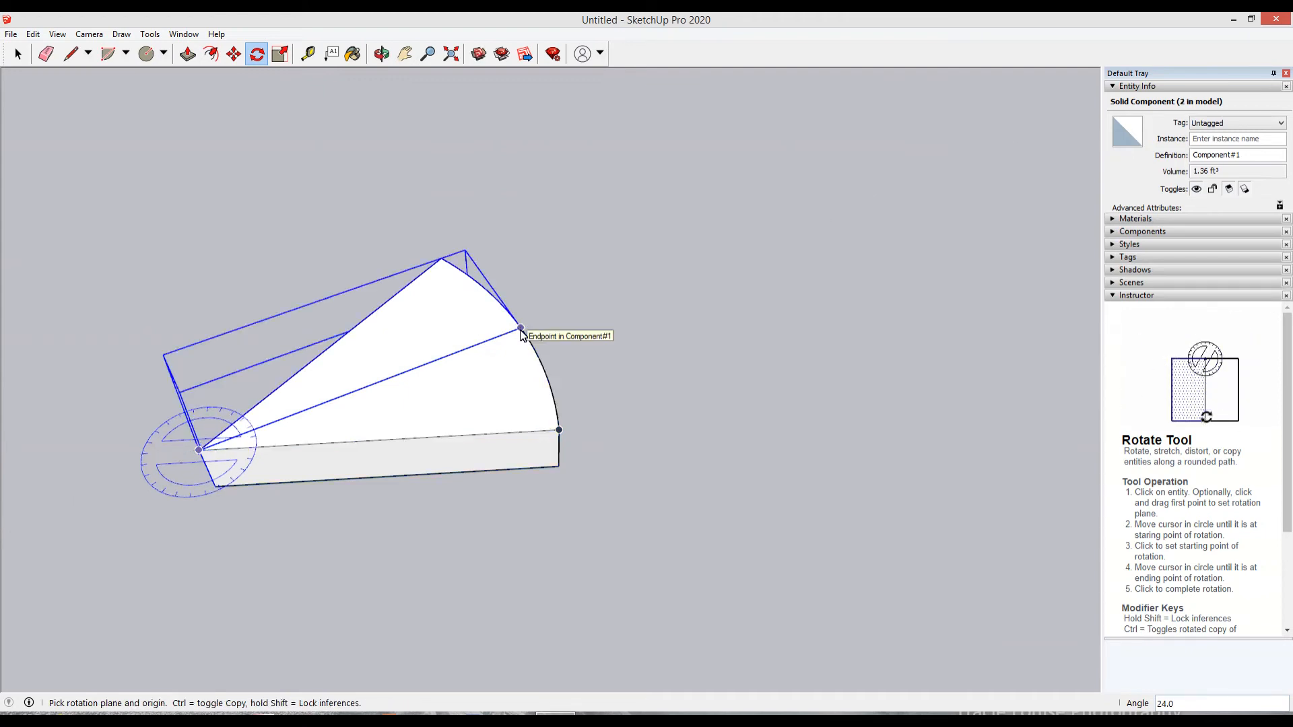
{"action": "type", "text": "13"}
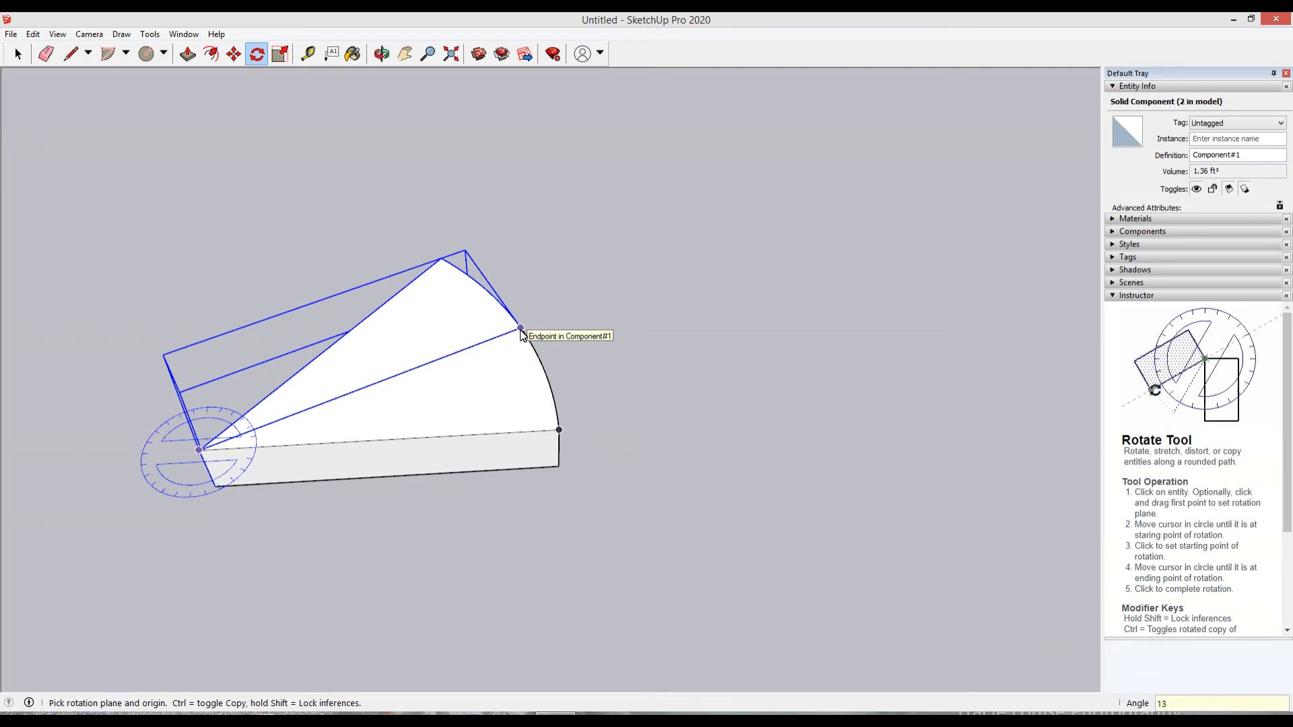
{"action": "type", "text": "x"}
{"action": "key", "text": "Return"}
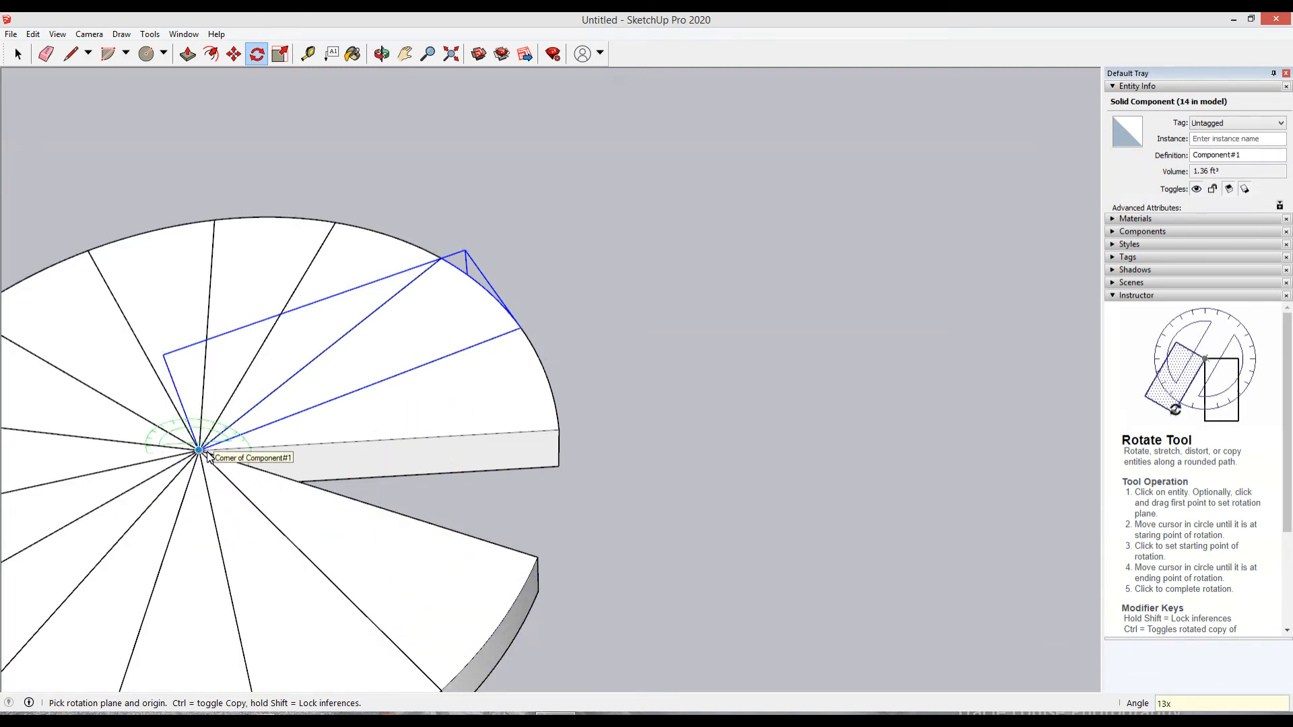
Step: Rotate a copy of the last wedge about the centre point into the remaining gap to complete the disc, and clear the selection
{"action": "key", "text": "space"}
{"action": "left_click", "coordinate": [338, 548]}
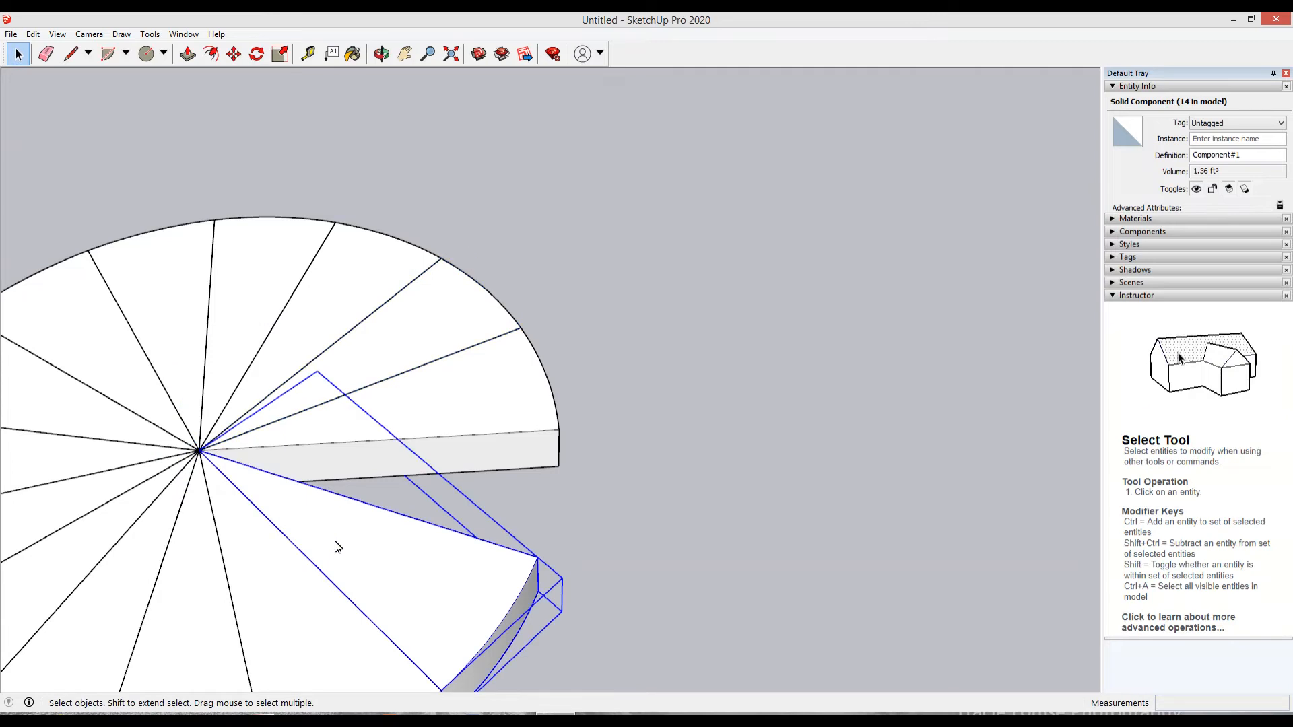
{"action": "key", "text": "m"}
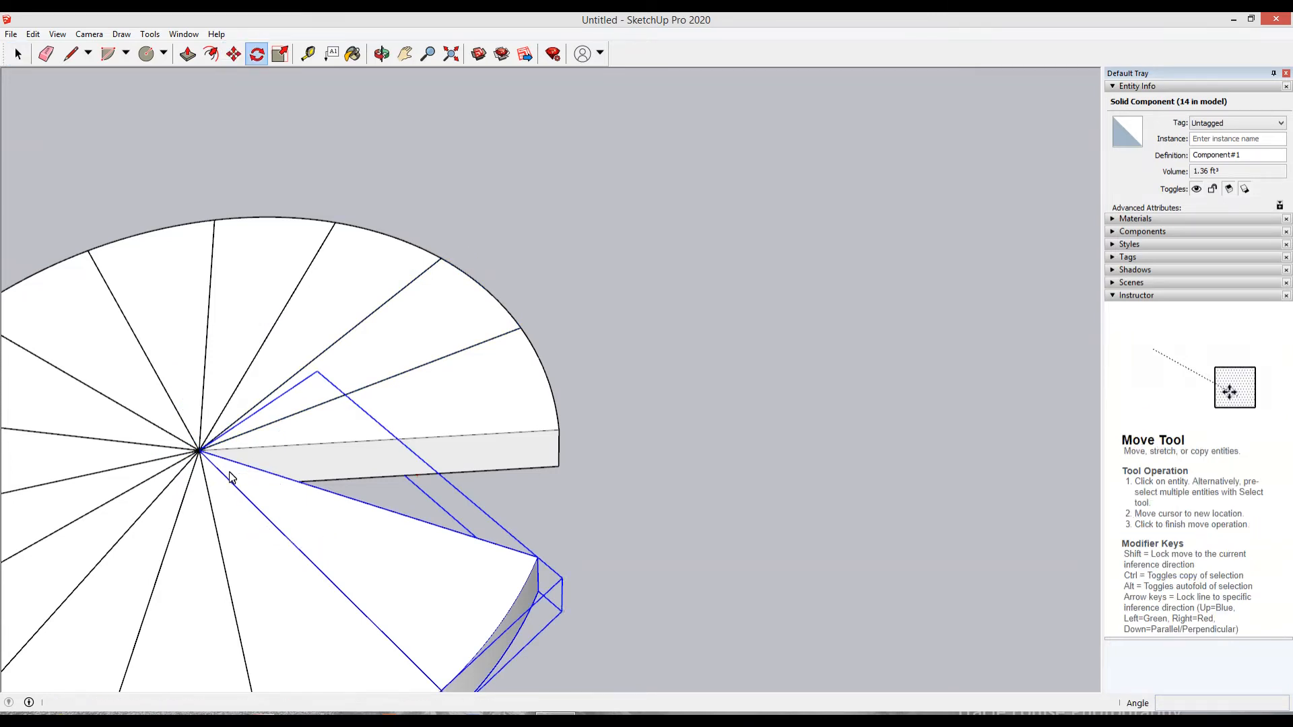
{"action": "key", "text": "q"}
{"action": "left_click", "coordinate": [199, 451]}
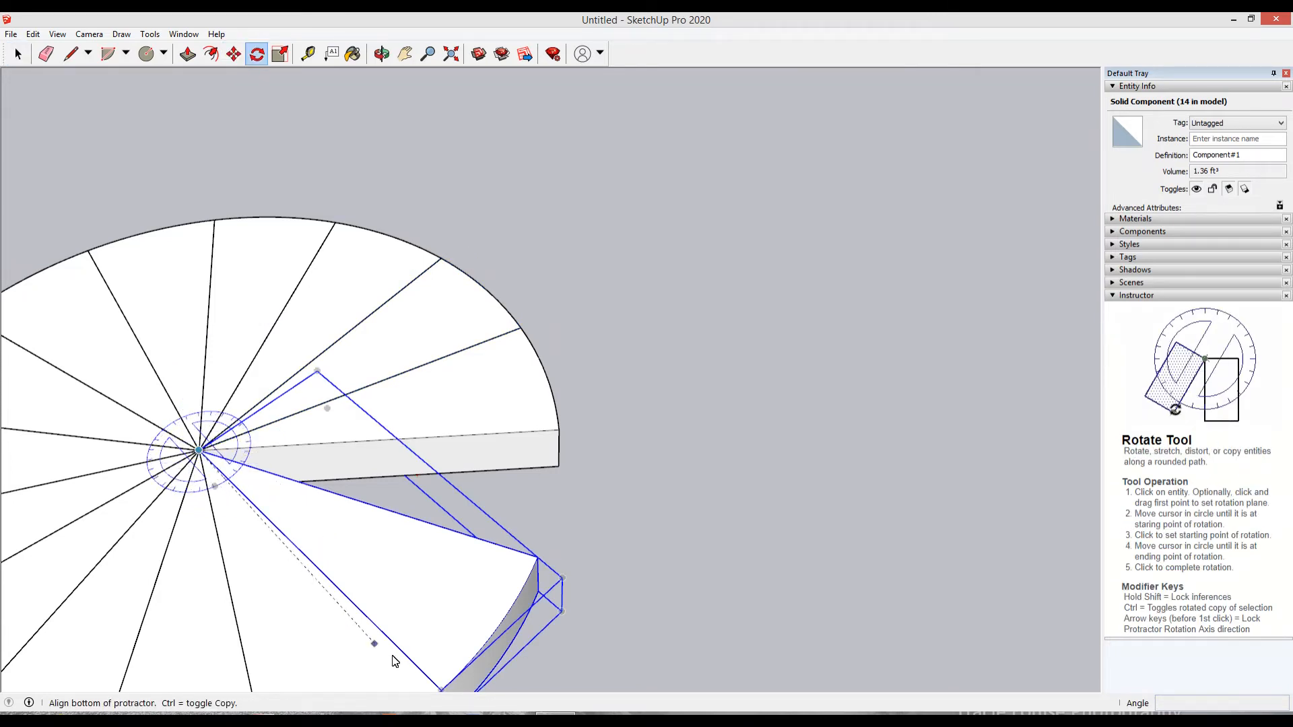
{"action": "left_click", "coordinate": [441, 691]}
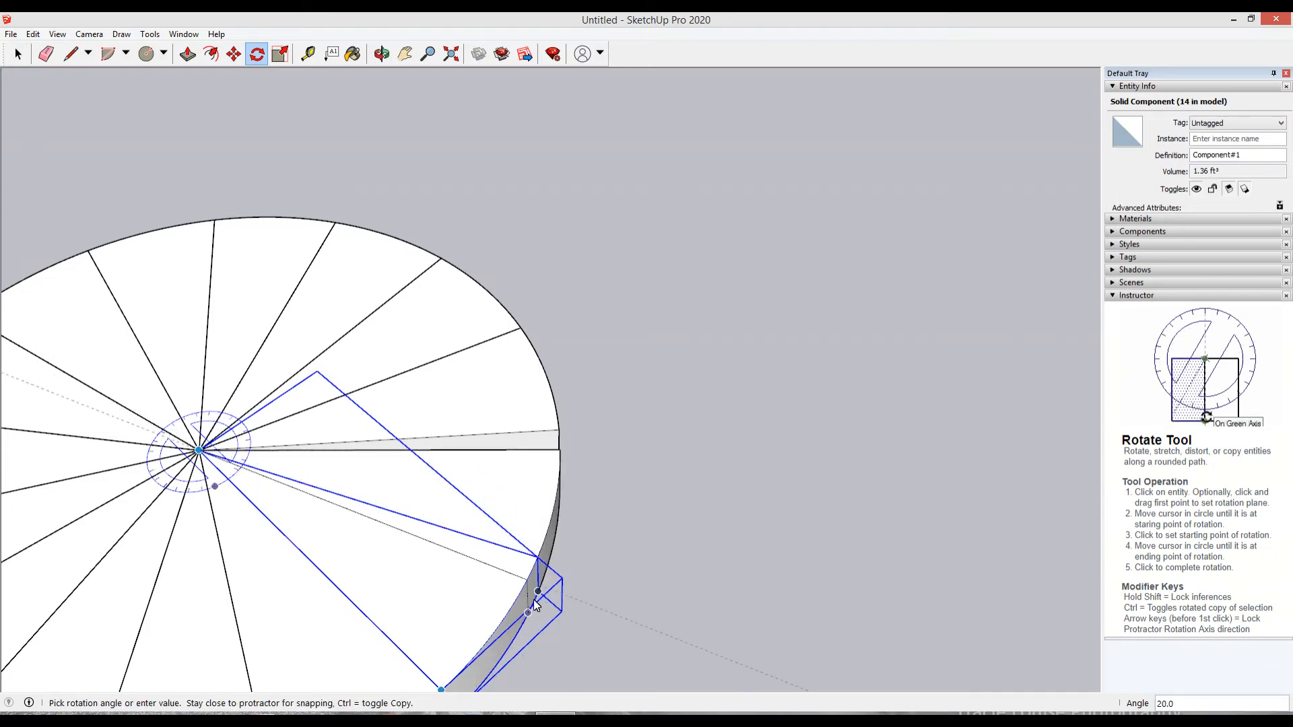
{"action": "left_click", "coordinate": [544, 571]}
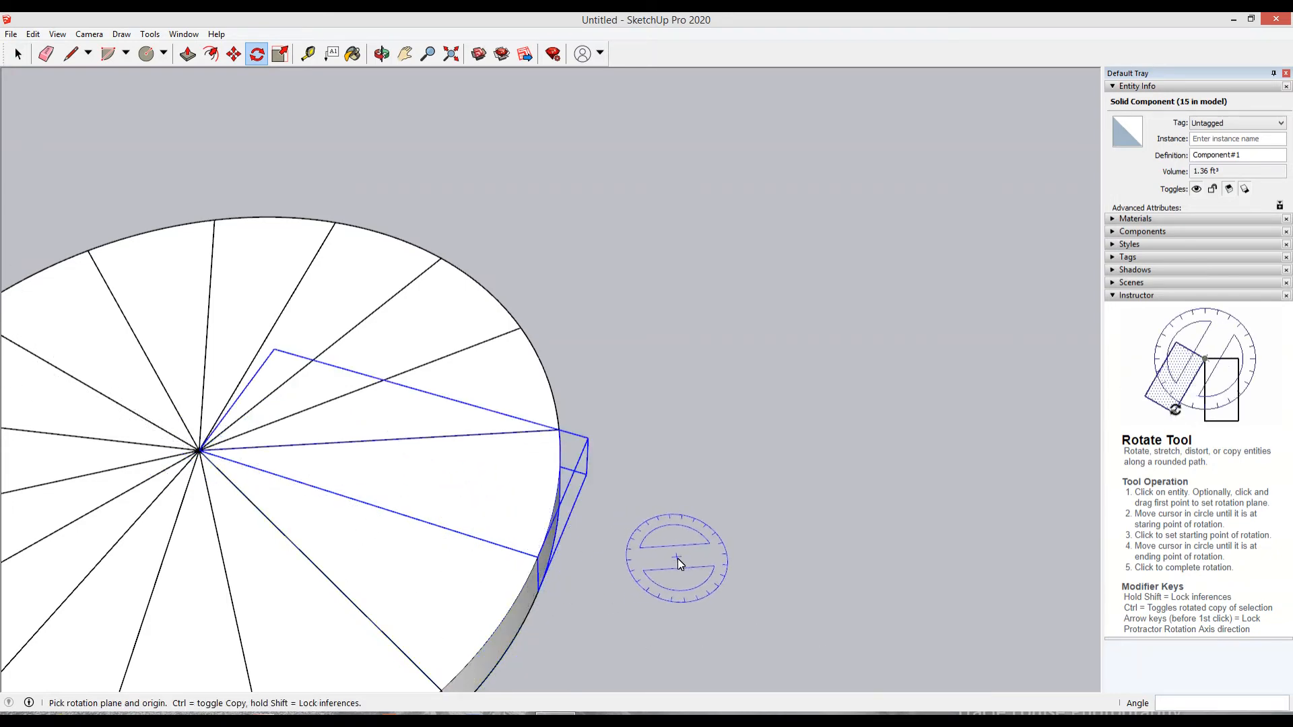
{"action": "scroll", "coordinate": [679, 565], "scroll_direction": "down", "scroll_amount": 2}
{"action": "key", "text": "space"}
{"action": "scroll", "coordinate": [678, 559], "scroll_direction": "down", "scroll_amount": 1}
{"action": "middle_click_drag", "start_coordinate": [579, 584], "coordinate": [357, 471]}
{"action": "left_click", "coordinate": [558, 539]}
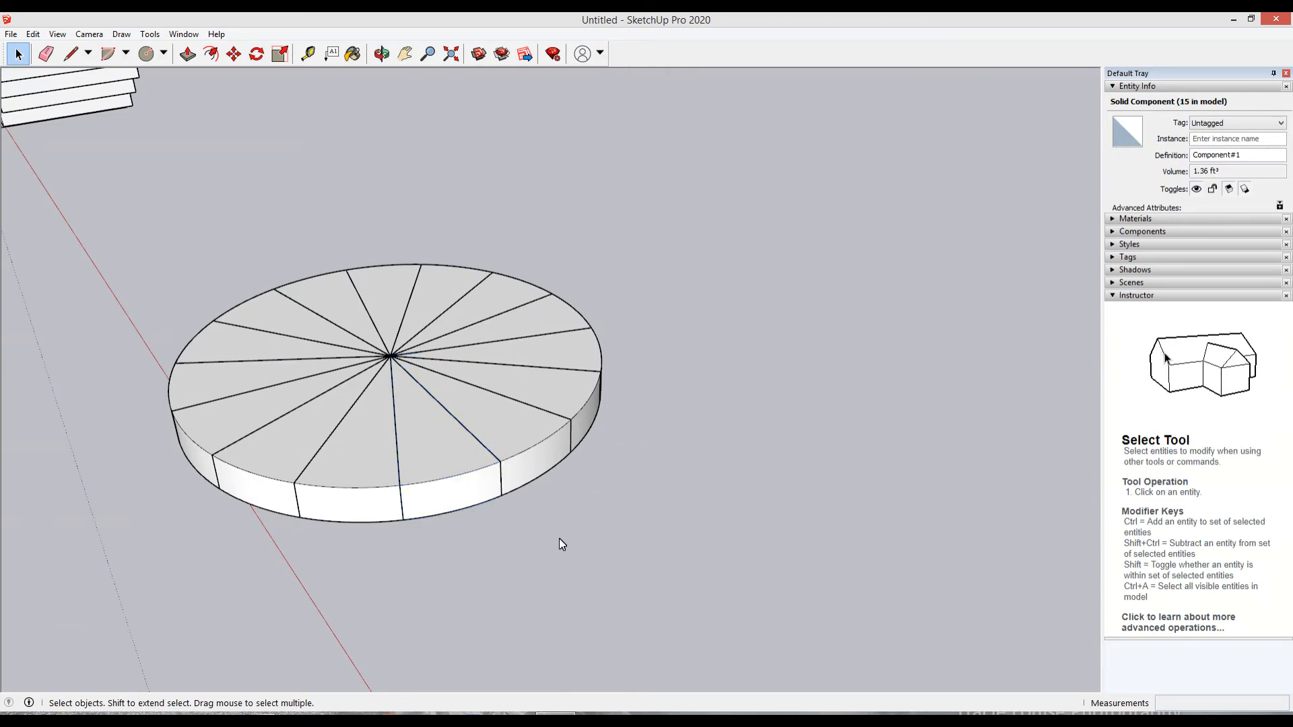
Step: Select all the wedge components that make up the complete disc
{"action": "middle_click_drag", "start_coordinate": [423, 571], "coordinate": [572, 469]}
{"action": "scroll", "coordinate": [456, 569], "scroll_direction": "down", "scroll_amount": 2}
{"action": "middle_click_drag", "start_coordinate": [456, 569], "coordinate": [104, 315]}
{"action": "left_click_drag", "start_coordinate": [398, 544], "coordinate": [689, 557]}
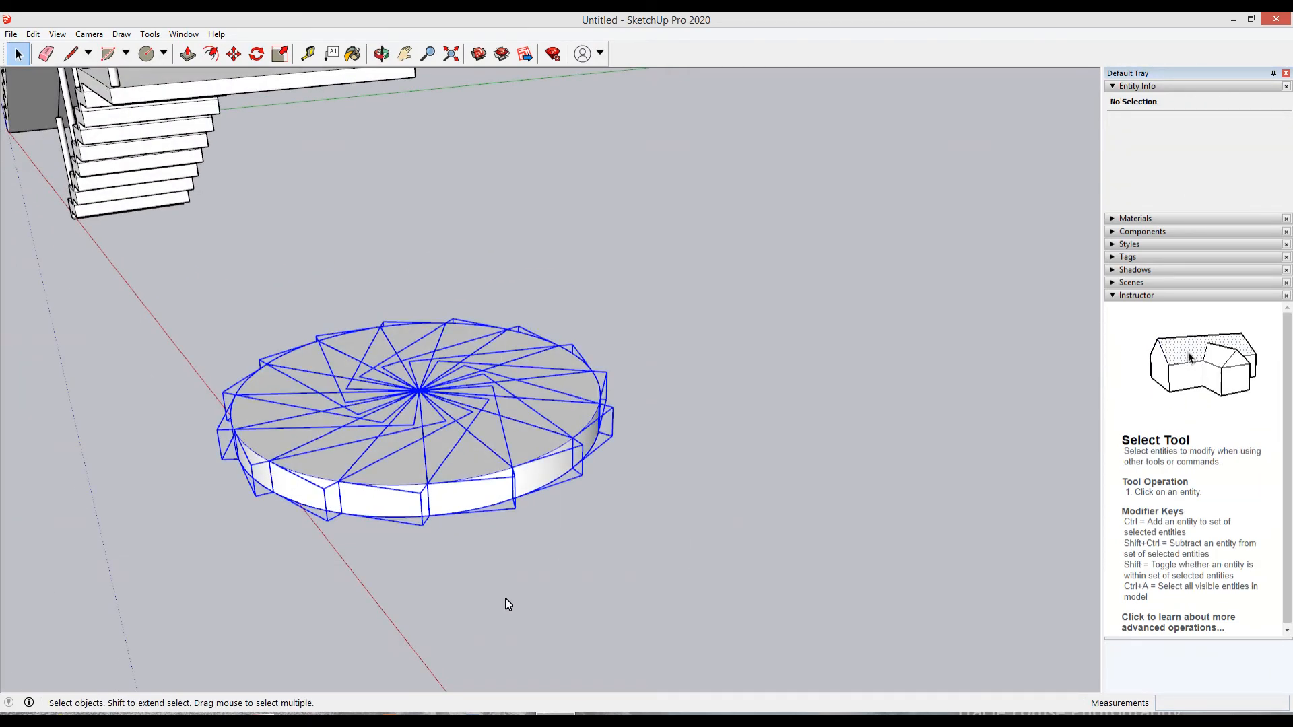
Step: Copy the selected wedge disc straight up 7 inches, repeat it as a 14x linear array to form a cylinder, and clear the selection
{"action": "middle_click_drag", "start_coordinate": [505, 604], "coordinate": [364, 520]}
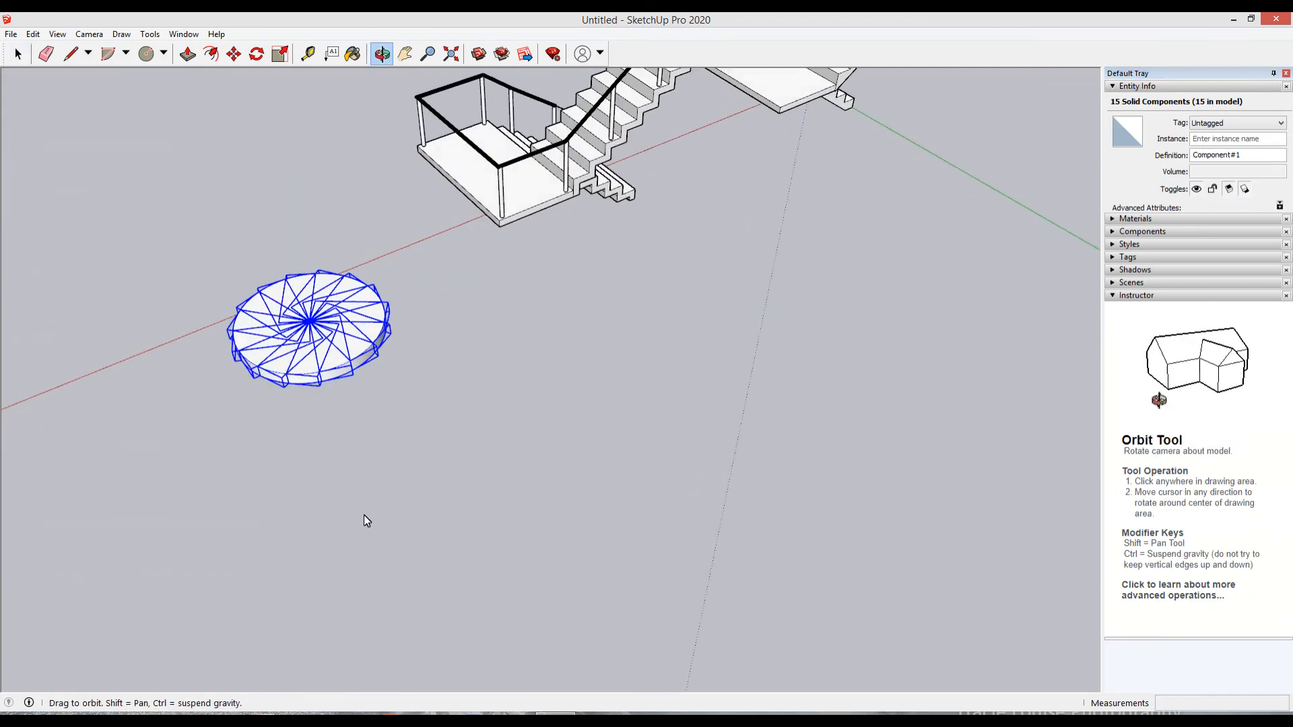
{"action": "scroll", "coordinate": [344, 377], "scroll_direction": "up", "scroll_amount": 4}
{"action": "middle_click_drag", "start_coordinate": [325, 387], "coordinate": [263, 241]}
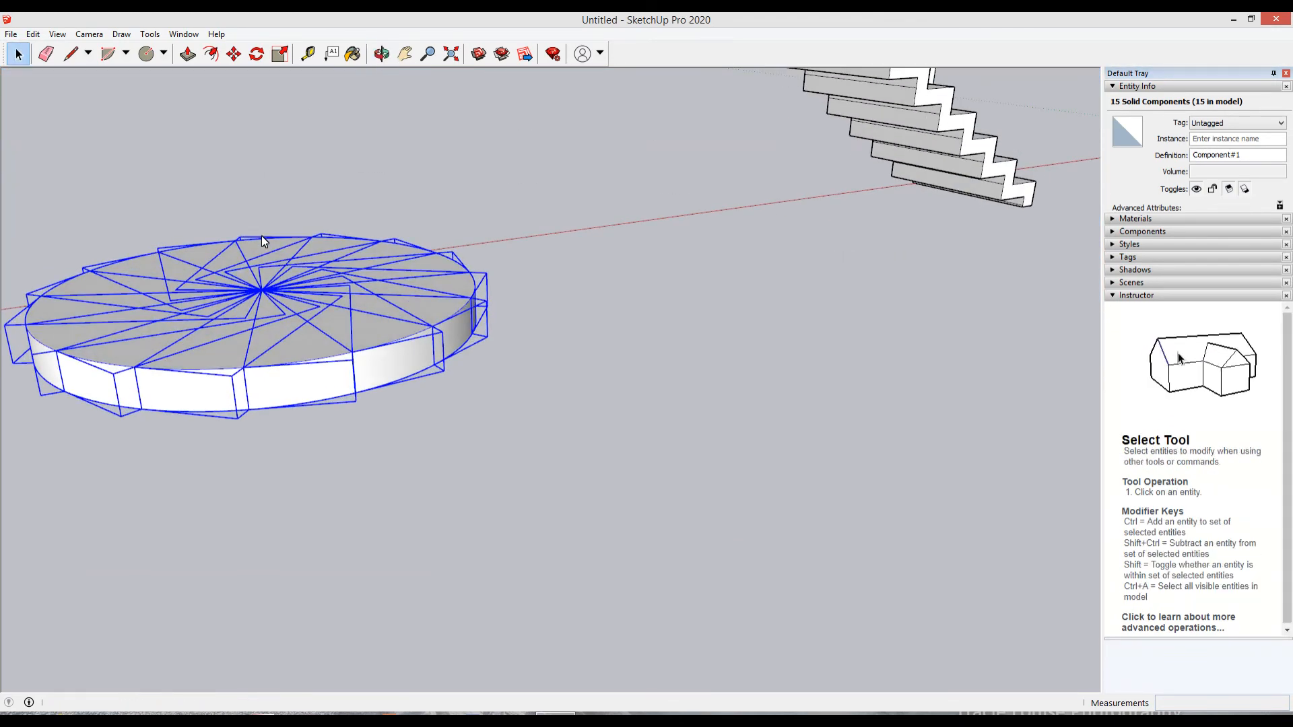
{"action": "key", "text": "m"}
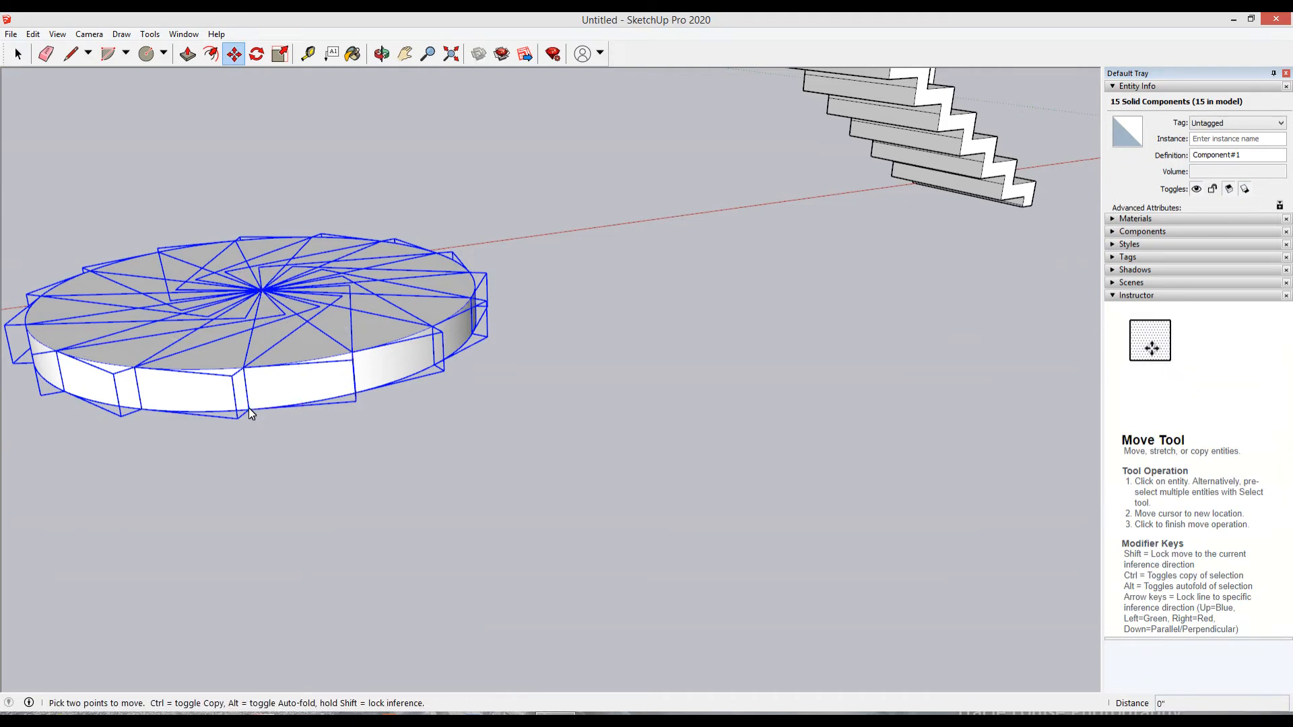
{"action": "left_click", "coordinate": [248, 410]}
{"action": "key", "text": "ctrl"}
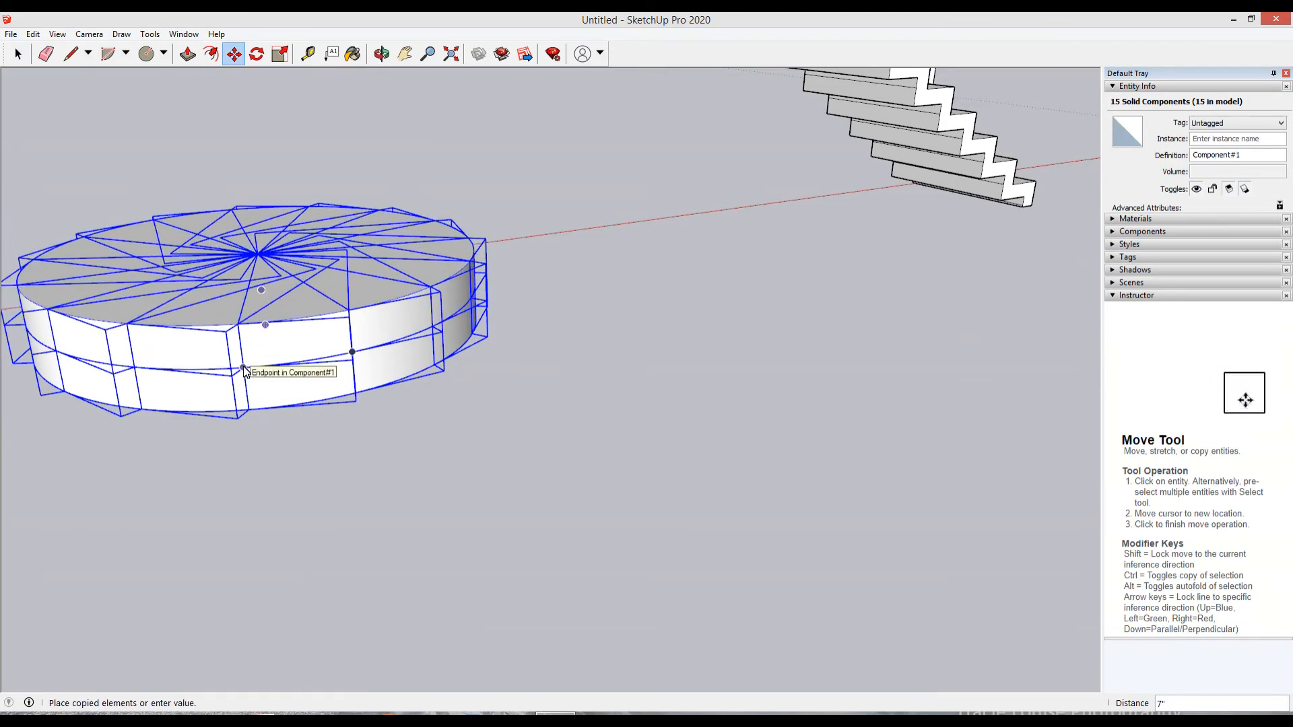
{"action": "left_click", "coordinate": [245, 370]}
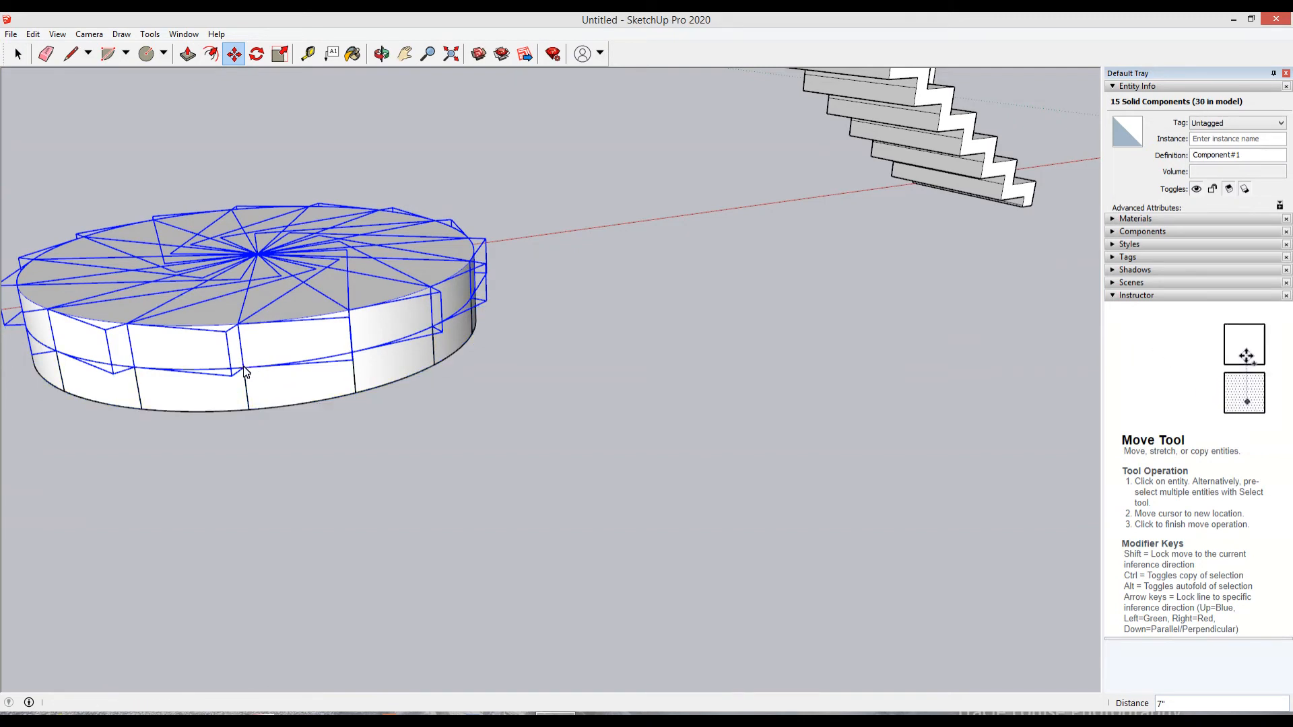
{"action": "type", "text": "14x"}
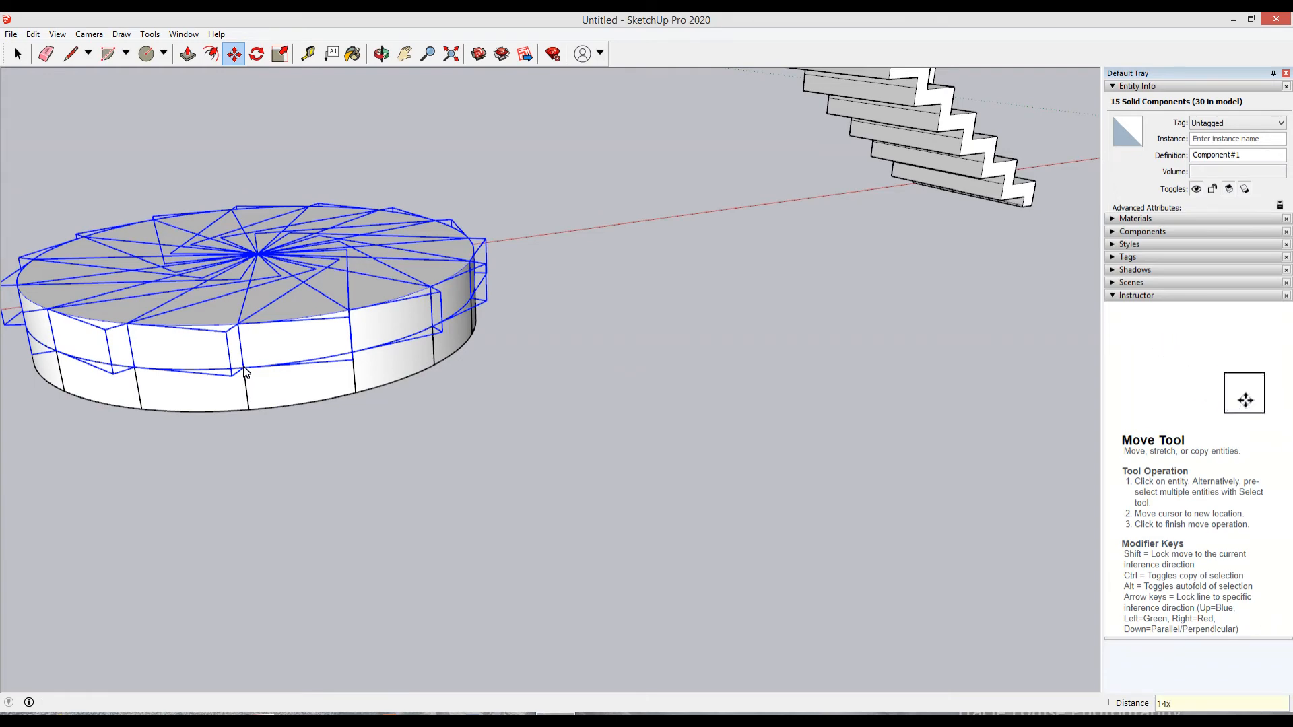
{"action": "key", "text": "Return"}
{"action": "key", "text": "ctrl+t"}
{"action": "scroll", "coordinate": [242, 394], "scroll_direction": "down", "scroll_amount": 3}
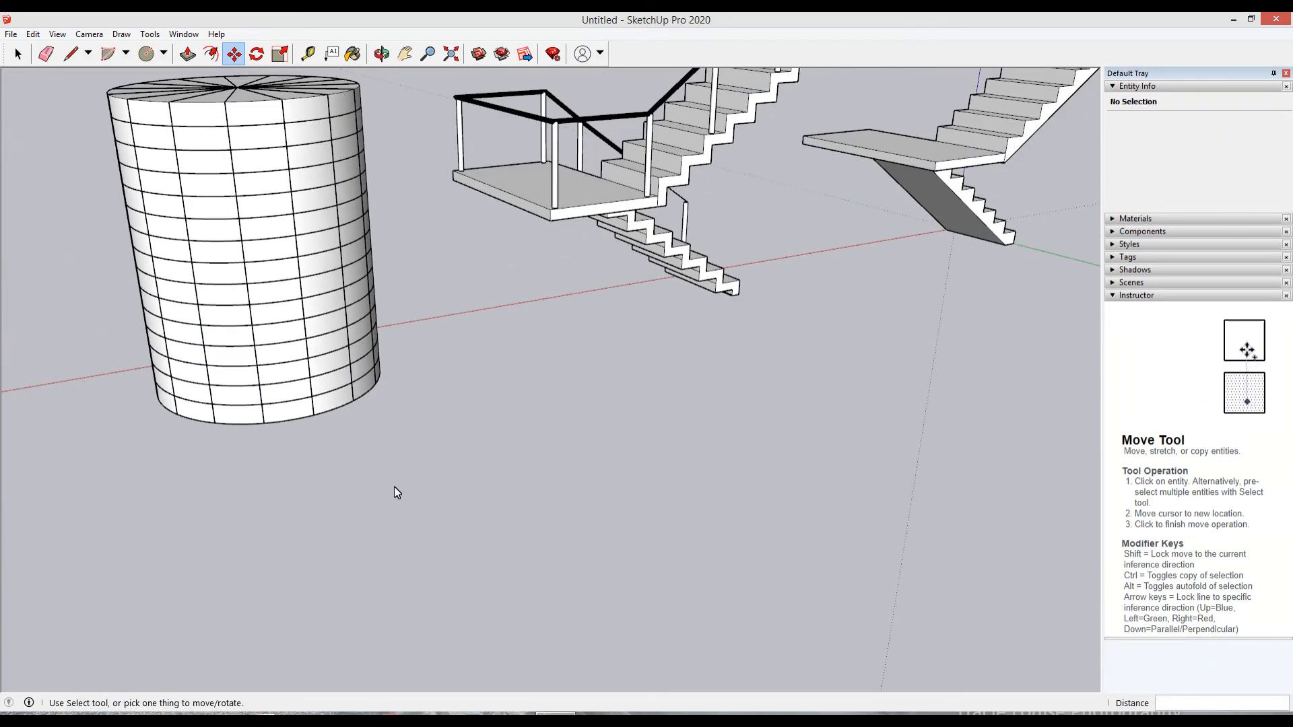
Step: Select the first four wedges of a descending spiral in the cylinder, starting on the top layer and shifting one wedge sideways per layer
{"action": "middle_click_drag", "start_coordinate": [394, 490], "coordinate": [847, 381]}
{"action": "key", "text": "m"}
{"action": "scroll", "coordinate": [845, 381], "scroll_direction": "up", "scroll_amount": 3}
{"action": "key", "text": "space"}
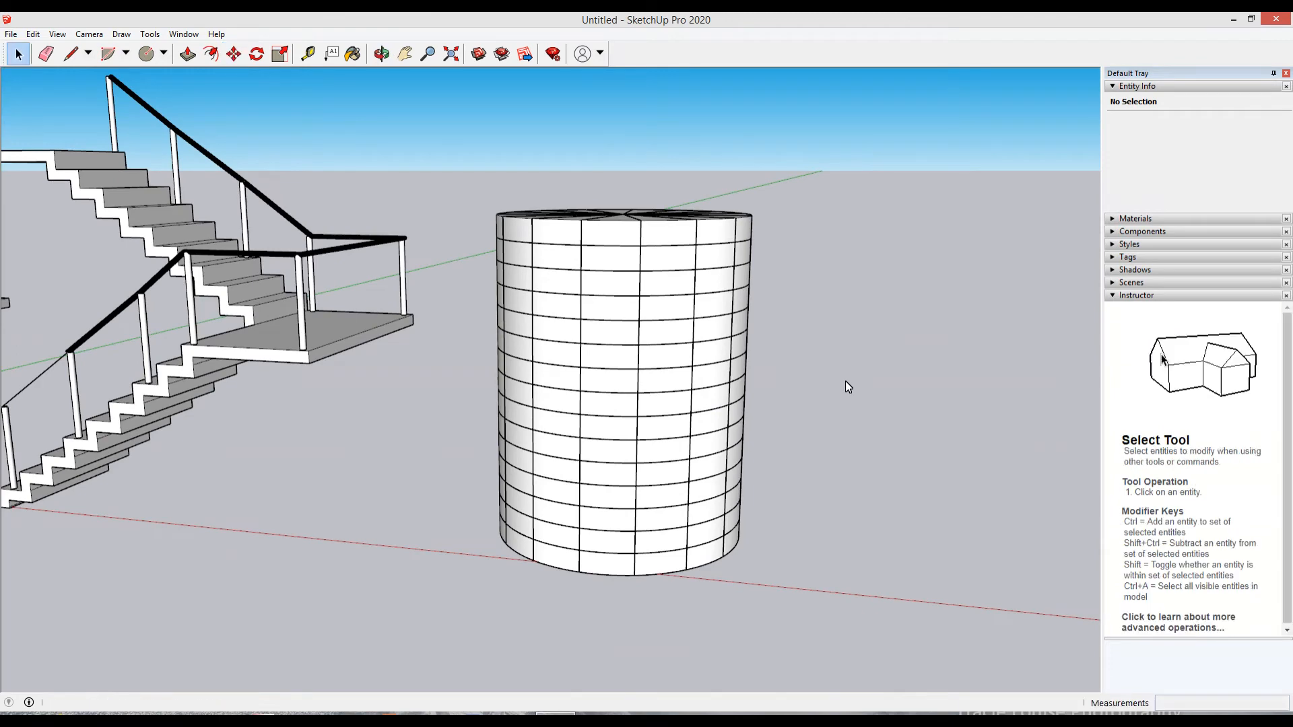
{"action": "left_click", "coordinate": [734, 345]}
{"action": "middle_click_drag", "start_coordinate": [734, 345], "coordinate": [670, 296]}
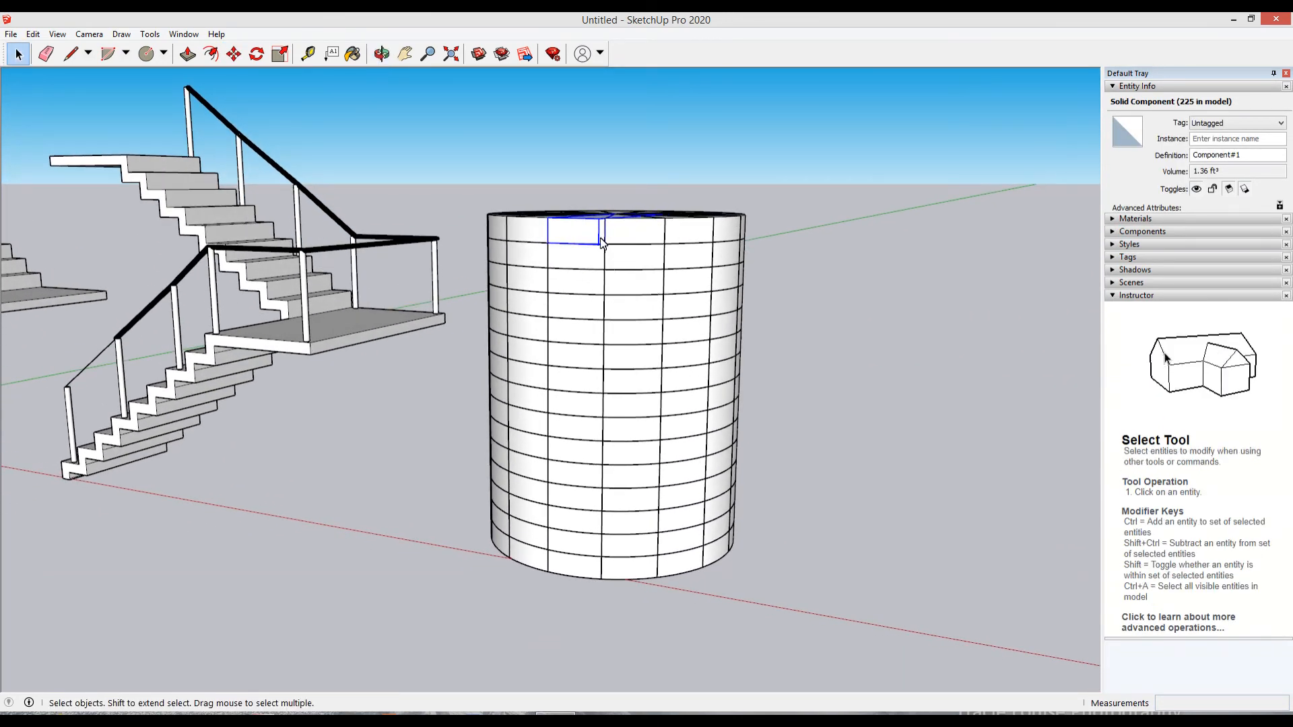
{"action": "middle_click_drag", "start_coordinate": [601, 242], "coordinate": [646, 426]}
{"action": "middle_click_drag", "start_coordinate": [664, 340], "coordinate": [647, 301]}
{"action": "left_click", "coordinate": [650, 281], "text": "shift"}
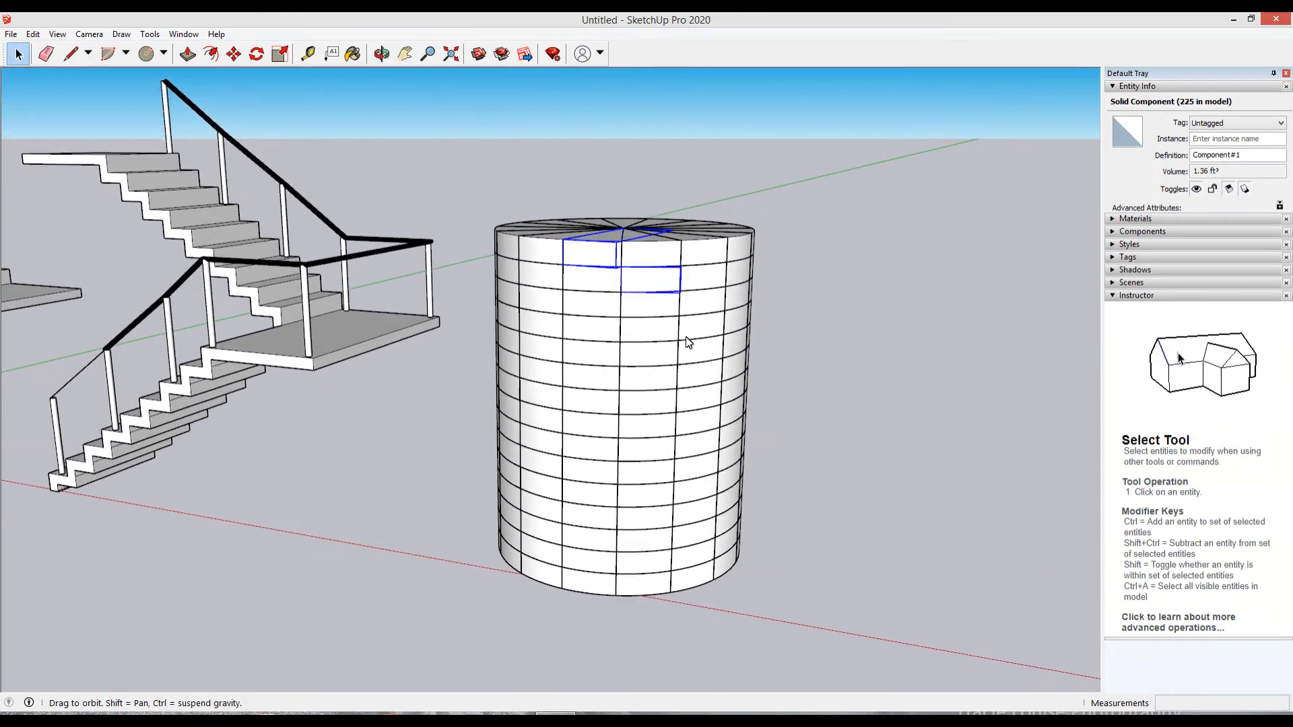
{"action": "middle_click_drag", "start_coordinate": [687, 347], "coordinate": [512, 337]}
{"action": "left_click", "coordinate": [601, 310], "text": "shift"}
{"action": "left_click", "coordinate": [620, 369], "text": "shift"}
Step: Extend the spiral selection around the cylinder to nine wedges, adding the adjacent wedge on each of the next five layers down
{"action": "middle_click_drag", "start_coordinate": [620, 369], "coordinate": [373, 418]}
{"action": "left_click", "coordinate": [544, 374], "text": "shift"}
{"action": "left_click", "coordinate": [526, 388], "text": "shift"}
{"action": "left_click", "coordinate": [495, 409], "text": "shift"}
{"action": "left_click", "coordinate": [493, 415], "text": "shift"}
{"action": "middle_click_drag", "start_coordinate": [492, 415], "coordinate": [404, 404]}
{"action": "left_click", "coordinate": [502, 429], "text": "shift"}
{"action": "middle_click_drag", "start_coordinate": [502, 429], "coordinate": [364, 422]}
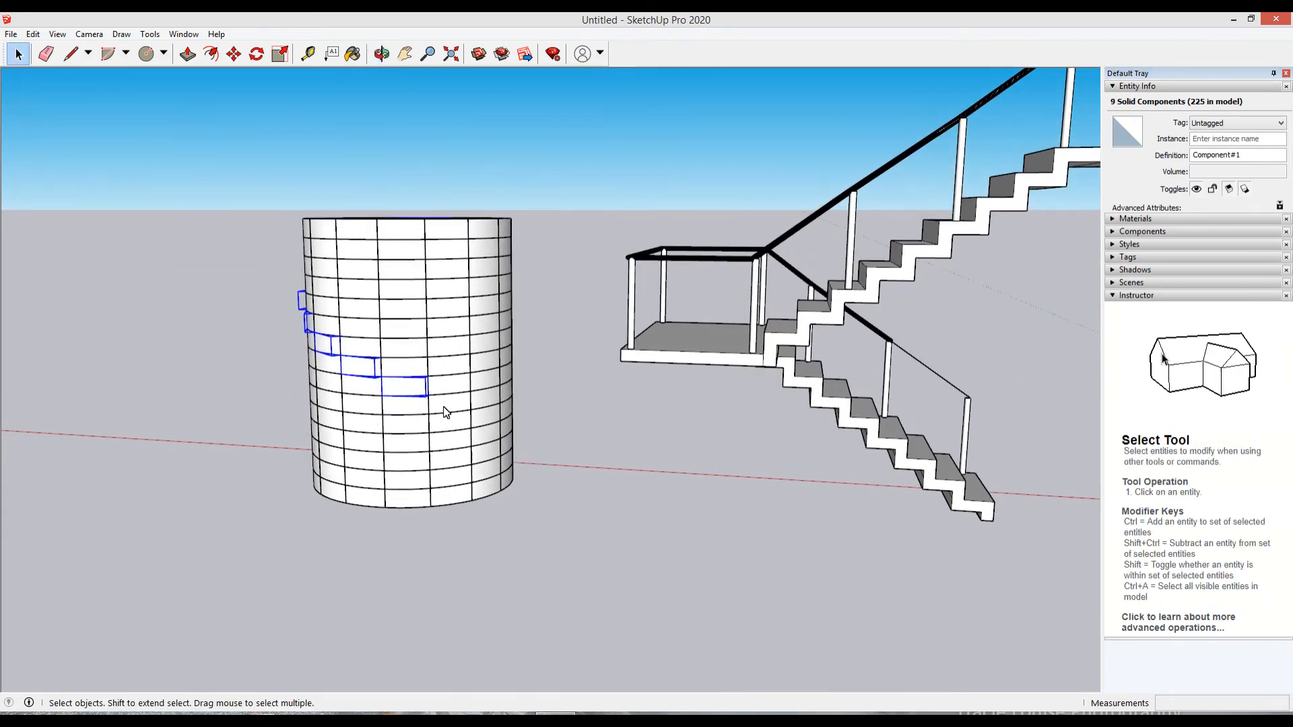
Step: Complete the spiral selection down to the bottom layer so that one wedge on each of the 15 layers is selected
{"action": "left_click", "coordinate": [501, 424], "text": "shift"}
{"action": "middle_click_drag", "start_coordinate": [501, 424], "coordinate": [170, 532]}
{"action": "left_click", "coordinate": [538, 431], "text": "shift"}
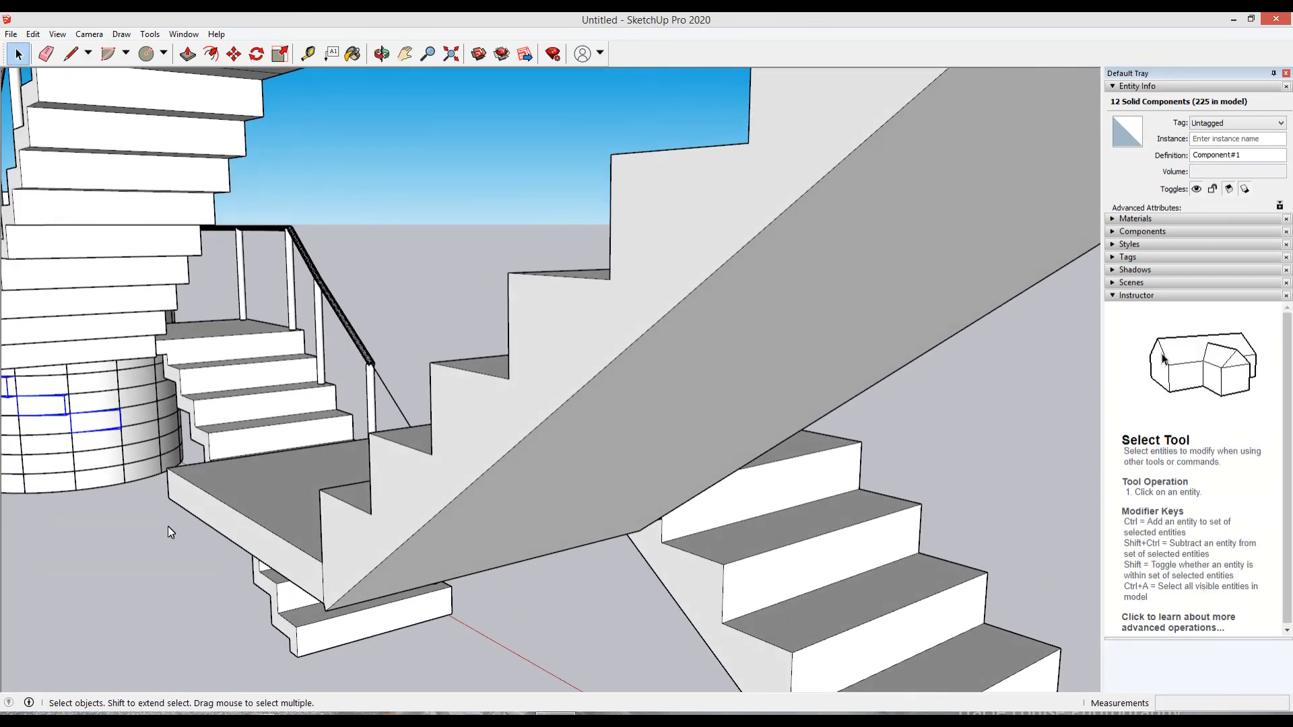
{"action": "scroll", "coordinate": [127, 448], "scroll_direction": "up", "scroll_amount": 6}
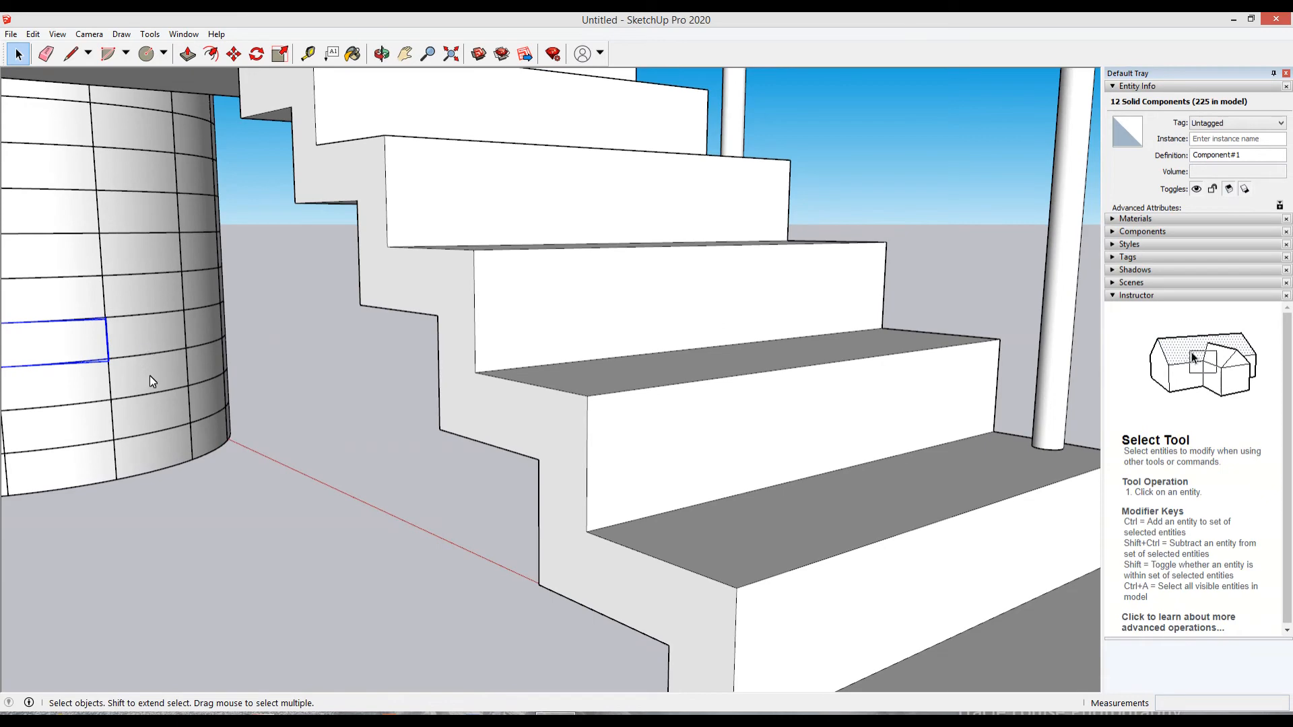
{"action": "left_click", "coordinate": [149, 374], "text": "ctrl"}
{"action": "middle_click_drag", "start_coordinate": [150, 374], "coordinate": [166, 430]}
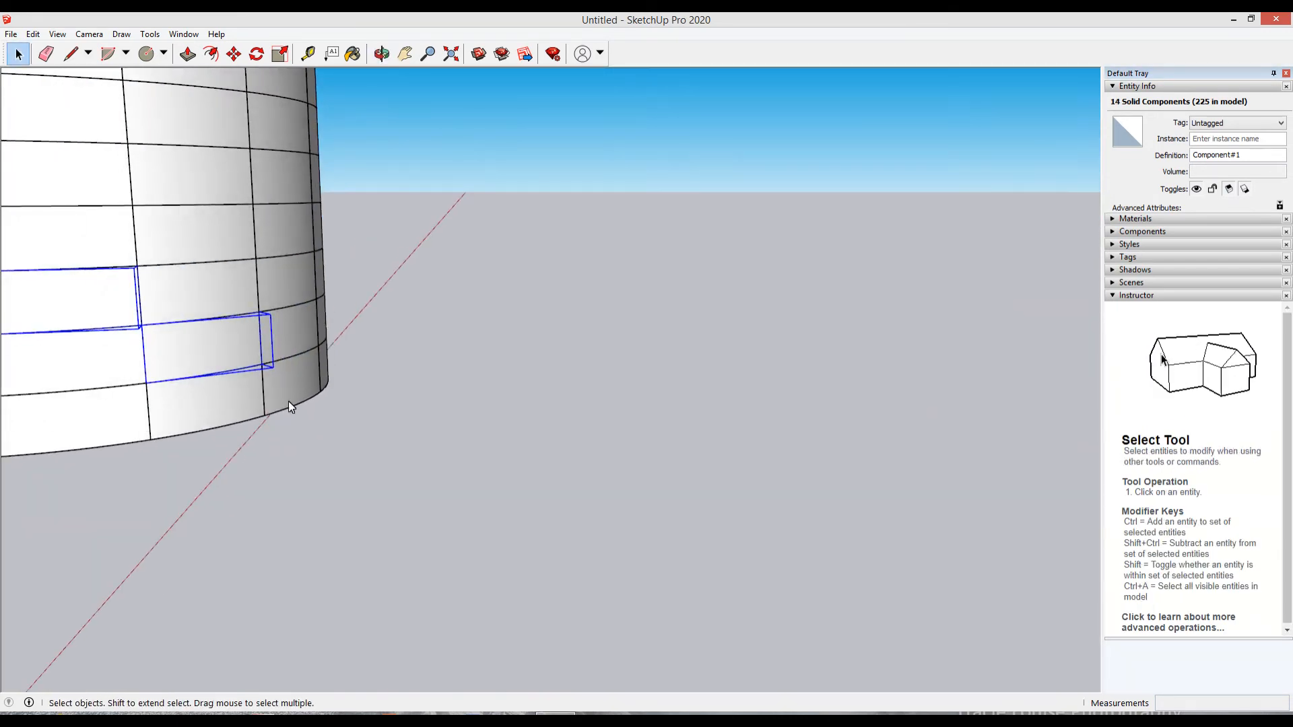
{"action": "left_click", "coordinate": [290, 389], "text": "ctrl"}
{"action": "middle_click_drag", "start_coordinate": [290, 389], "coordinate": [301, 445]}
{"action": "scroll", "coordinate": [418, 427], "scroll_direction": "down", "scroll_amount": 5}
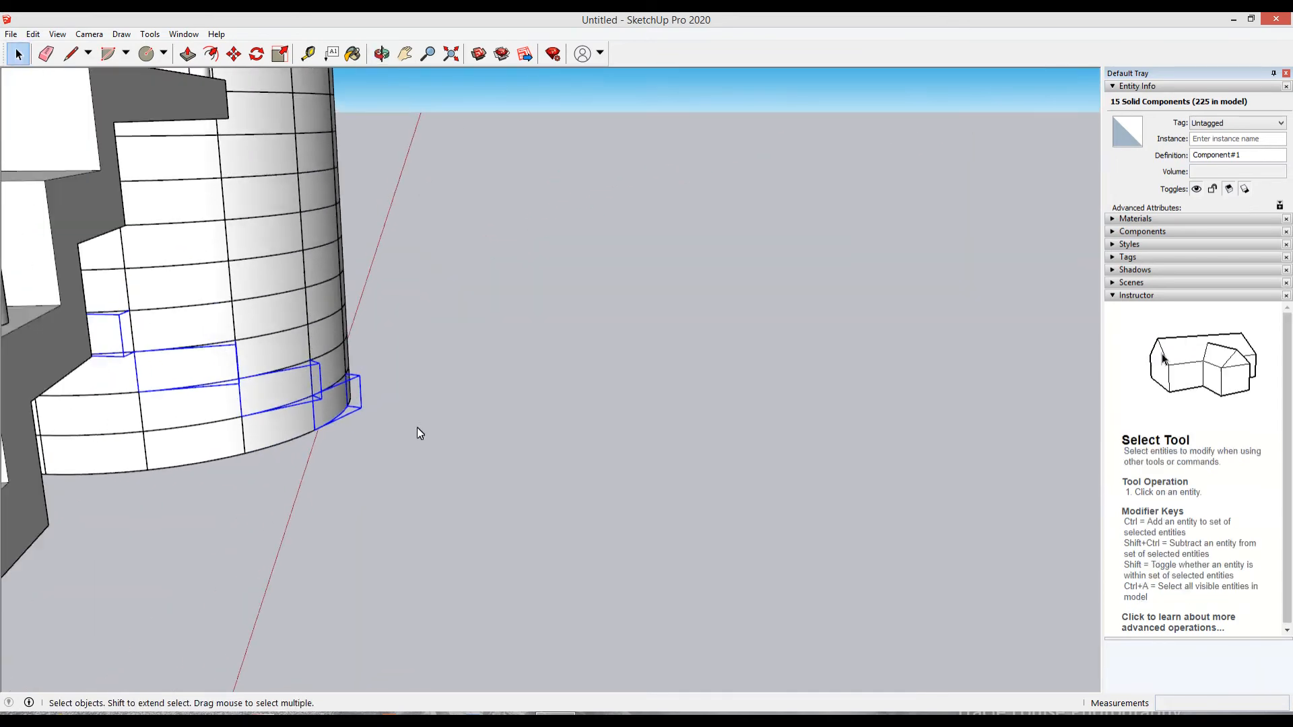
Step: Move the 15 selected spiral wedges about 16' 3" along the red axis, out of the cylinder
{"action": "middle_click_drag", "start_coordinate": [427, 435], "coordinate": [308, 521]}
{"action": "key", "text": "m"}
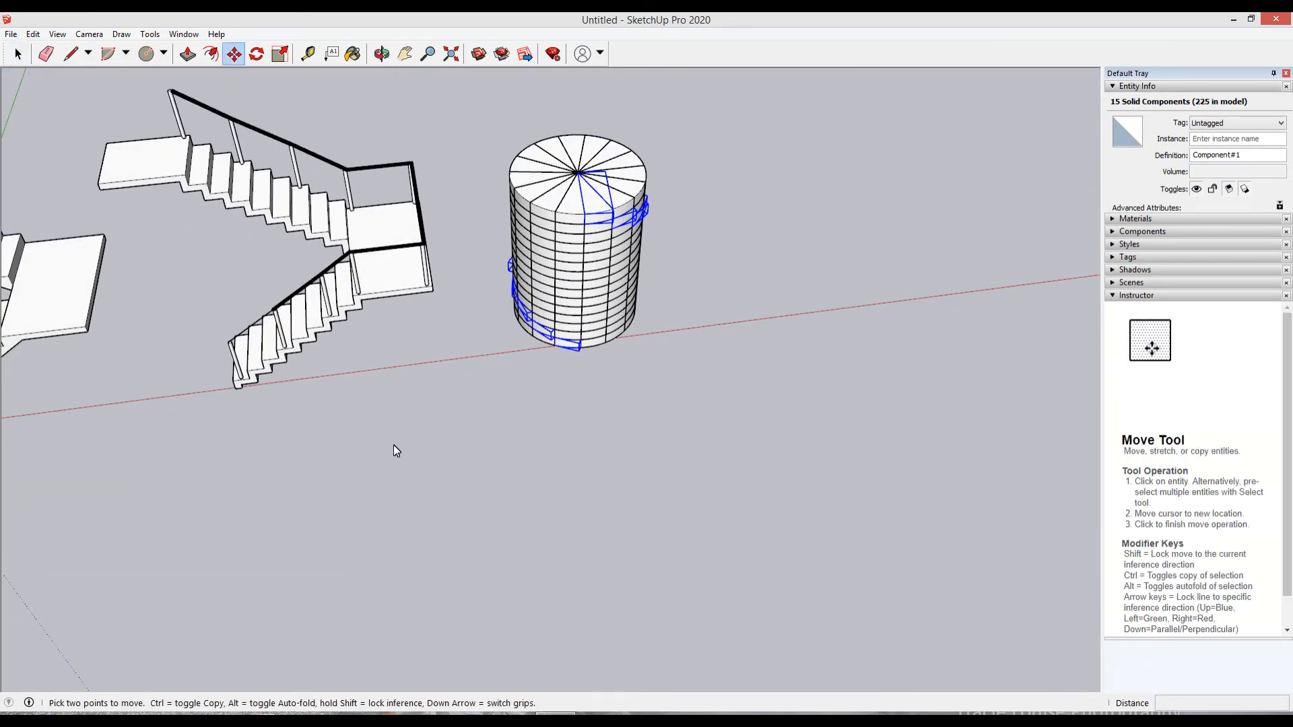
{"action": "left_click", "coordinate": [578, 174]}
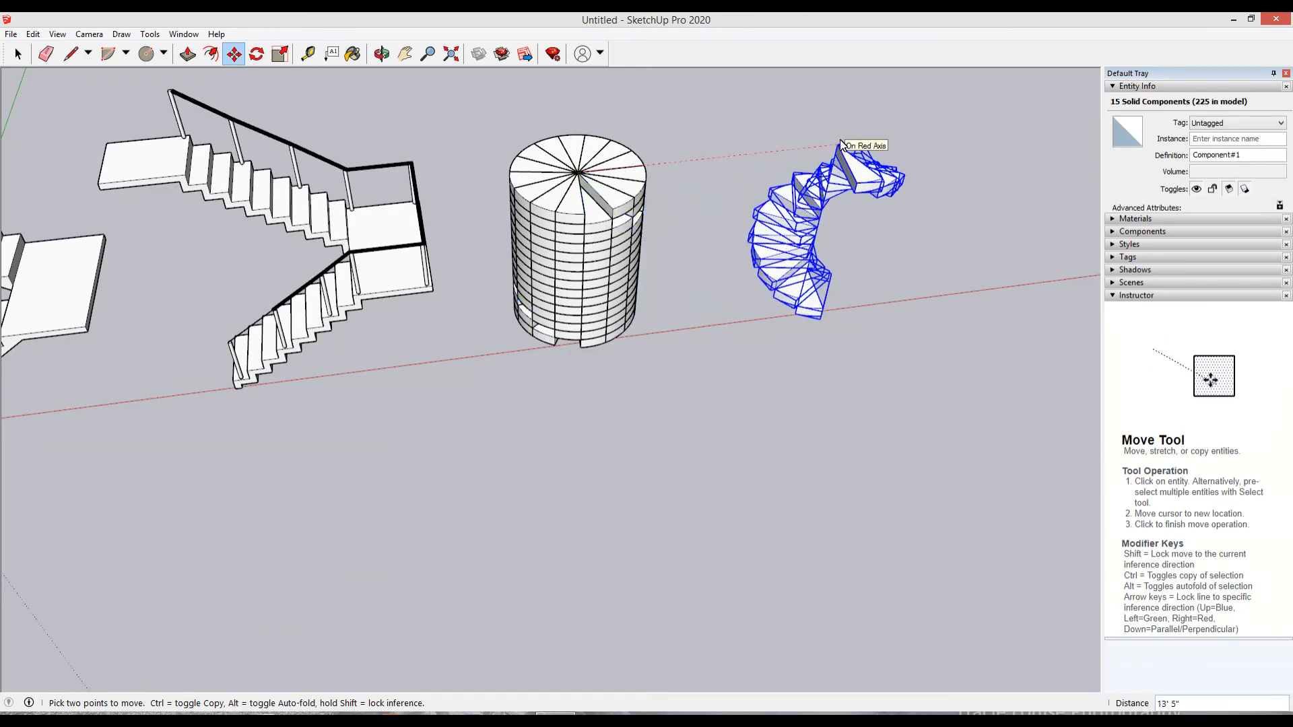
{"action": "left_click", "coordinate": [893, 139]}
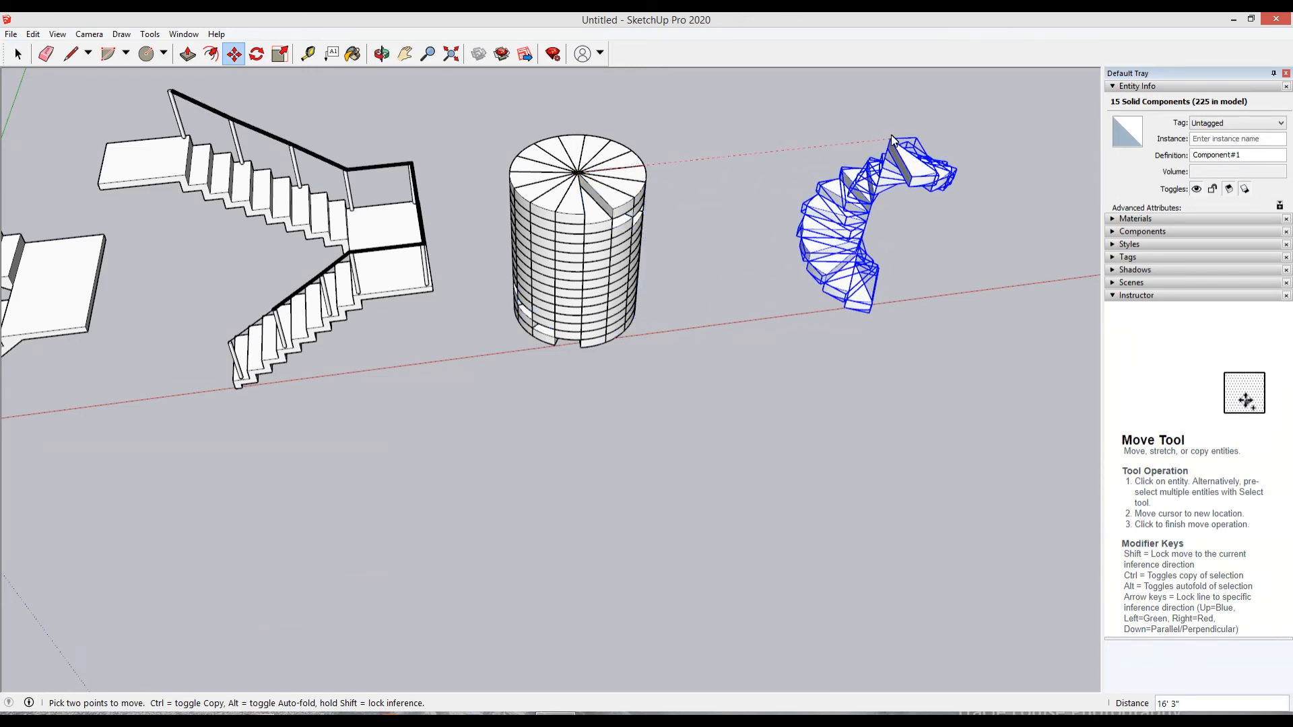
{"action": "middle_click_drag", "start_coordinate": [893, 140], "coordinate": [746, 331]}
Step: Select all the leftover wedges of the cylinder and delete them, keeping only the spiral of steps
{"action": "key", "text": "space"}
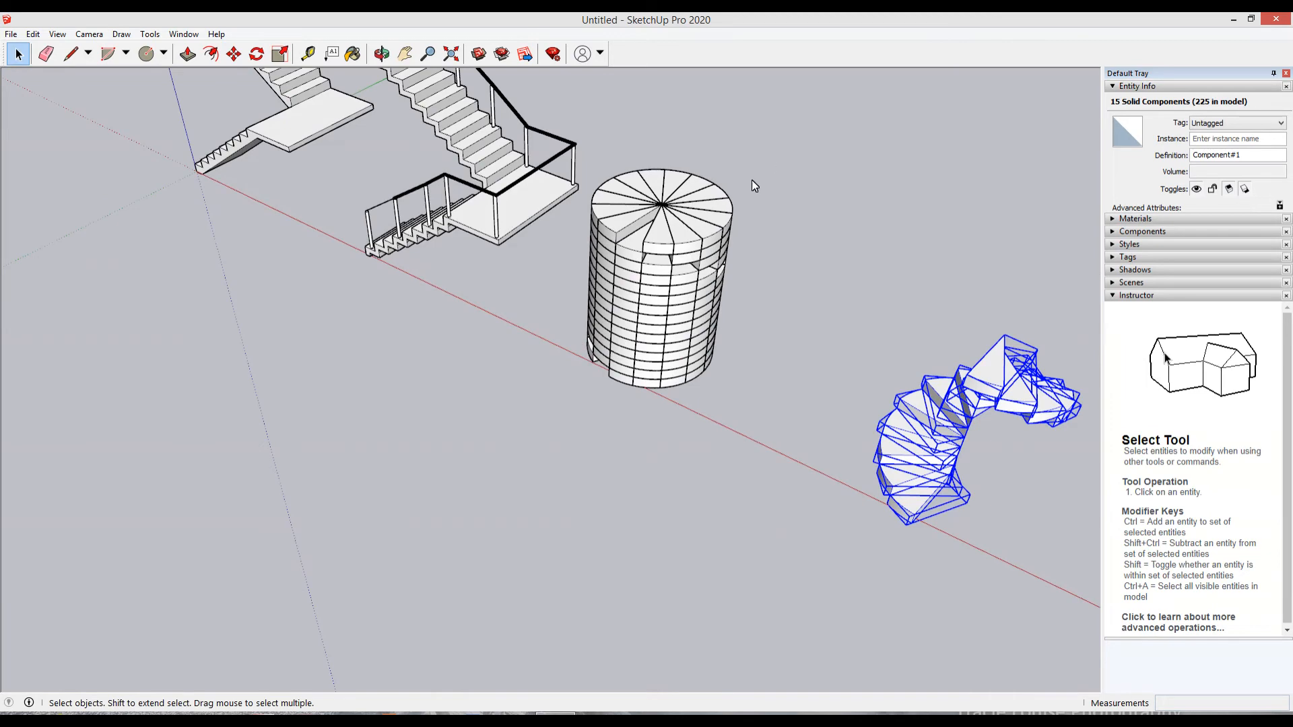
{"action": "left_click_drag", "start_coordinate": [591, 404], "coordinate": [588, 402]}
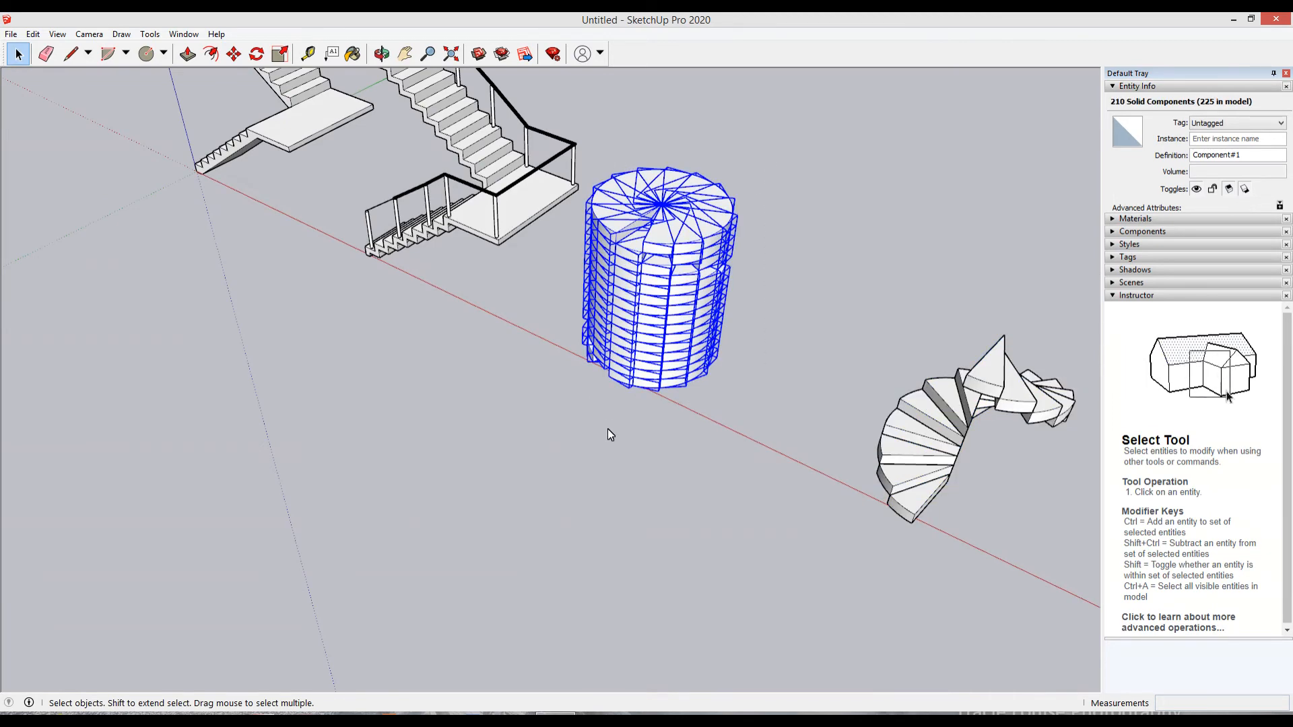
{"action": "key", "text": "Delete"}
Step: Edit the top wedge component, push its underside up 4 inches to thin every step, and close the component
{"action": "middle_click_drag", "start_coordinate": [607, 428], "coordinate": [562, 260]}
{"action": "scroll", "coordinate": [500, 498], "scroll_direction": "up", "scroll_amount": 3}
{"action": "triple_click", "coordinate": [564, 285]}
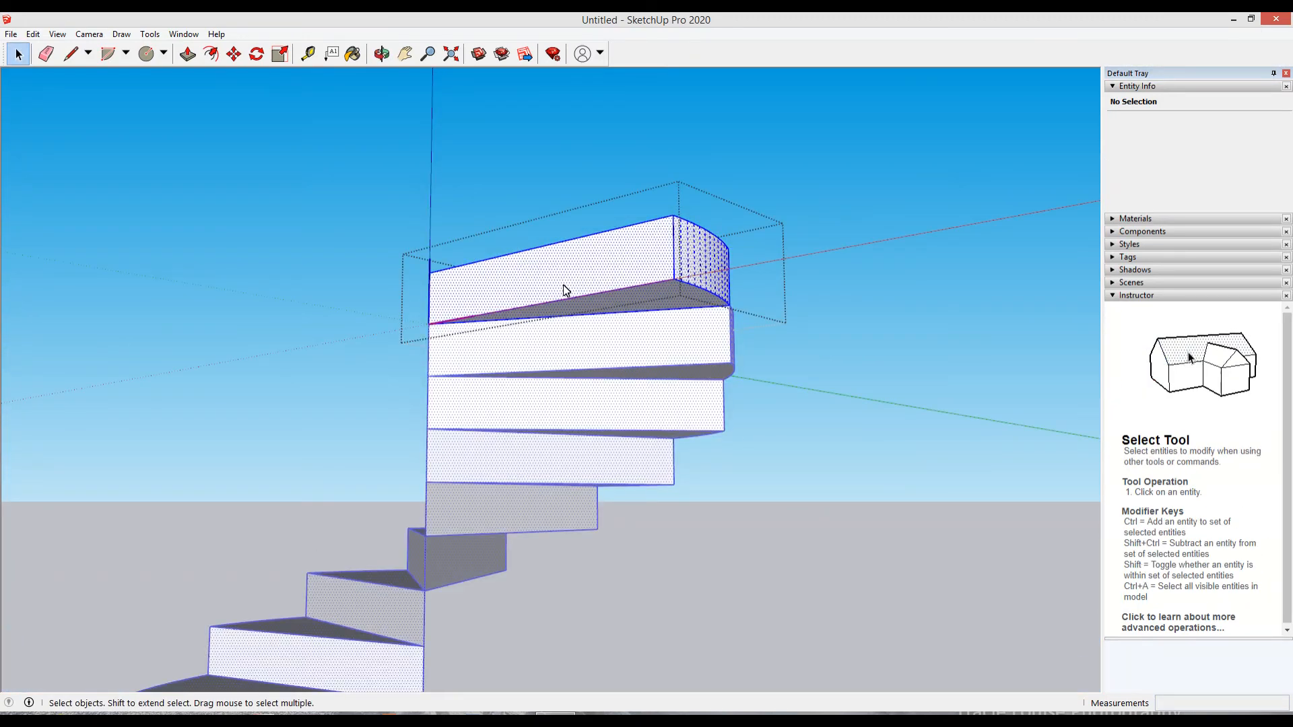
{"action": "left_click", "coordinate": [773, 444]}
{"action": "double_click", "coordinate": [649, 274]}
{"action": "middle_click_drag", "start_coordinate": [648, 274], "coordinate": [628, 179]}
{"action": "key", "text": "p"}
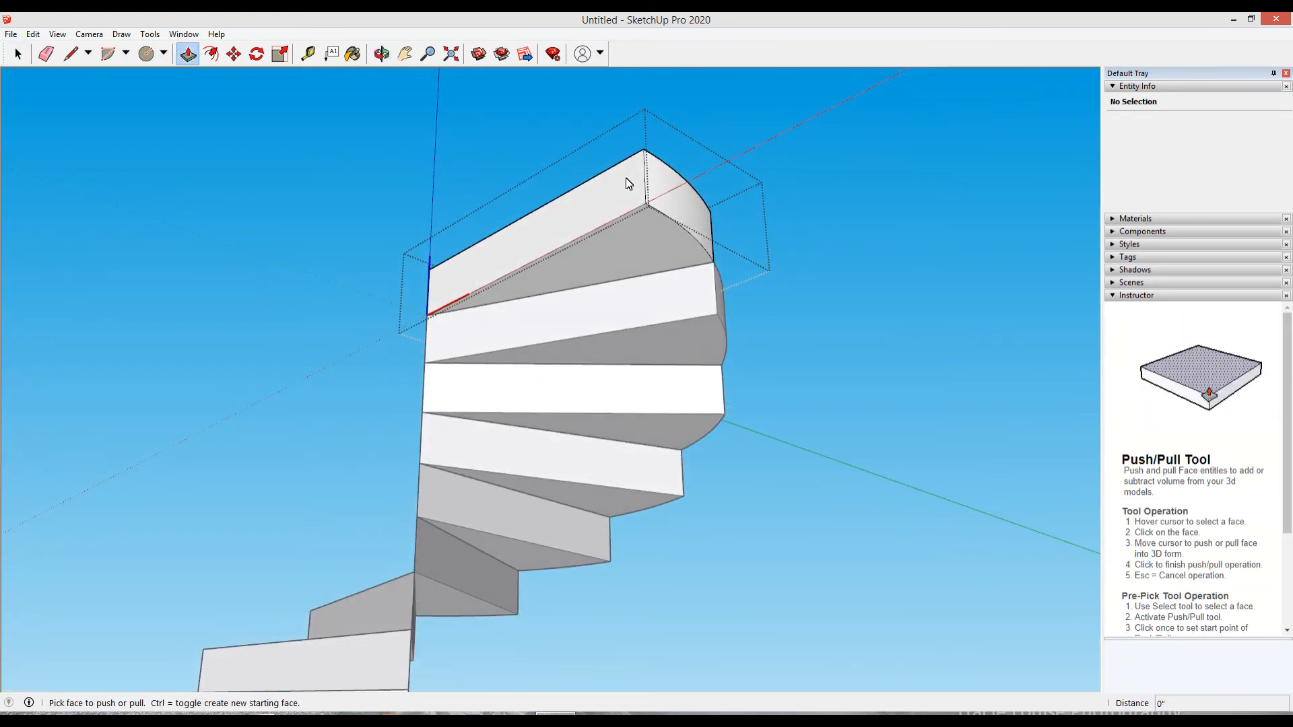
{"action": "left_click", "coordinate": [623, 233]}
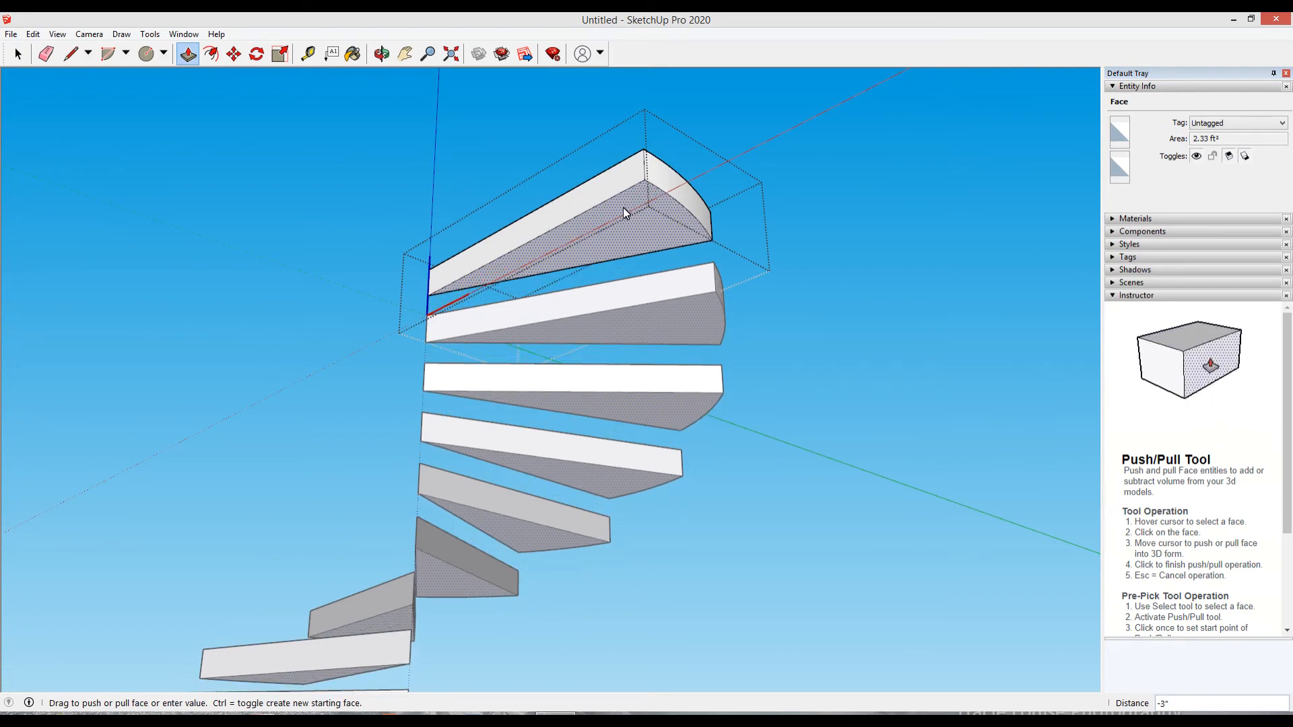
{"action": "type", "text": "4"}
{"action": "key", "text": "Return"}
{"action": "middle_click_drag", "start_coordinate": [693, 519], "coordinate": [717, 656]}
{"action": "key", "text": "space"}
Step: Draw a circle with a 3-inch radius centred on the lower pointed corner of the bottom step
{"action": "middle_click_drag", "start_coordinate": [722, 599], "coordinate": [781, 626]}
{"action": "scroll", "coordinate": [513, 600], "scroll_direction": "down", "scroll_amount": 3}
{"action": "scroll", "coordinate": [926, 623], "scroll_direction": "up", "scroll_amount": 2}
{"action": "middle_click_drag", "start_coordinate": [927, 624], "coordinate": [636, 635]}
{"action": "scroll", "coordinate": [431, 674], "scroll_direction": "down", "scroll_amount": 3}
{"action": "scroll", "coordinate": [636, 634], "scroll_direction": "up", "scroll_amount": 6}
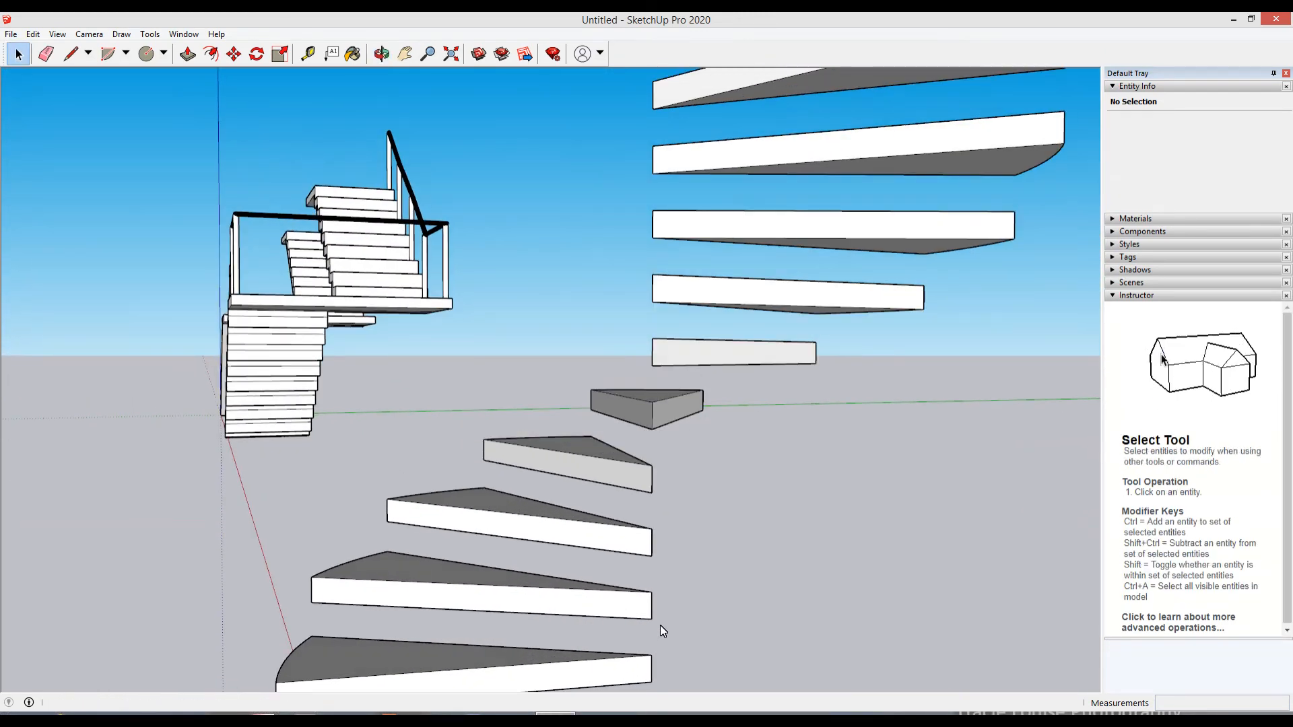
{"action": "middle_click_drag", "start_coordinate": [644, 684], "coordinate": [665, 650]}
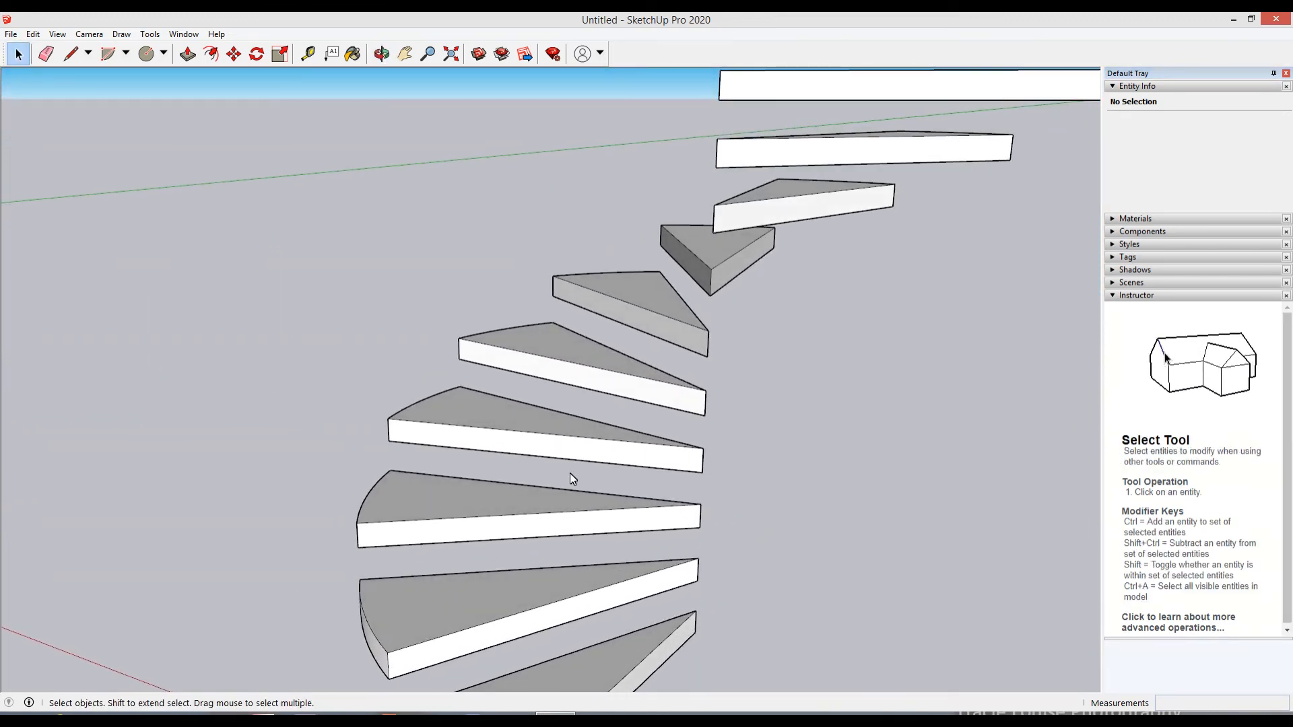
{"action": "scroll", "coordinate": [681, 633], "scroll_direction": "up", "scroll_amount": 5}
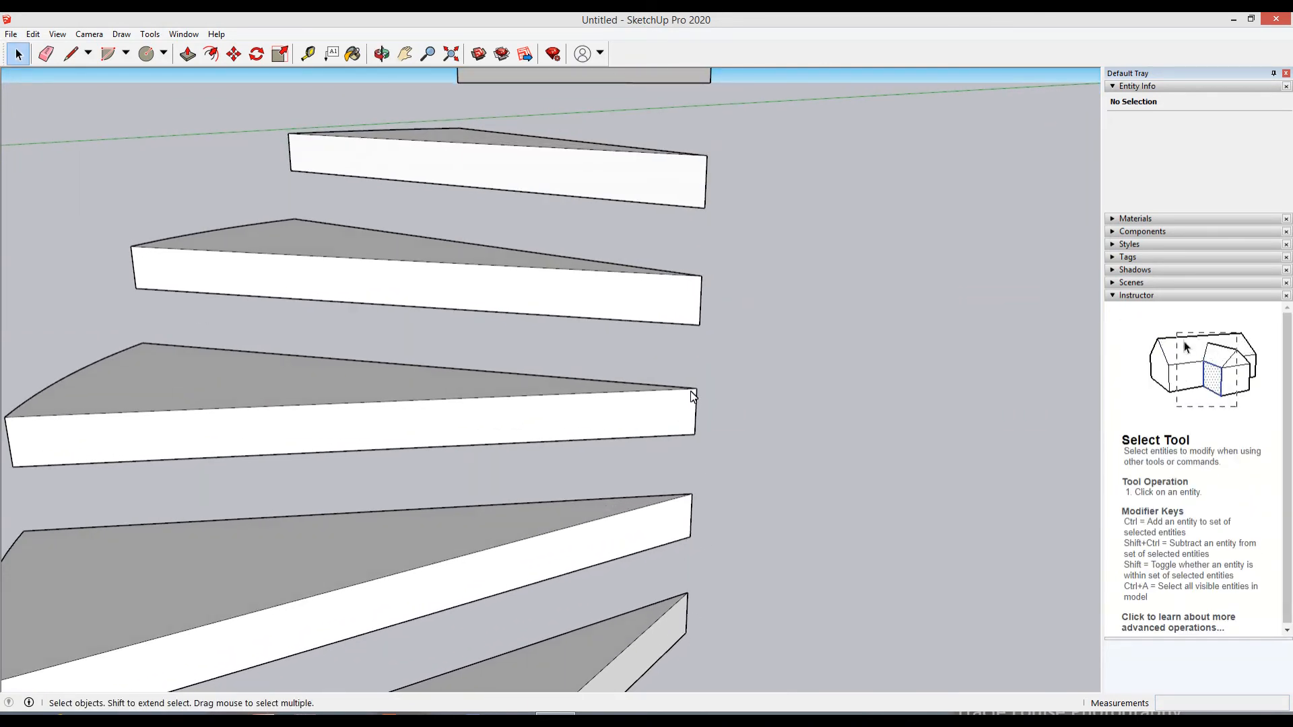
{"action": "key", "text": "c"}
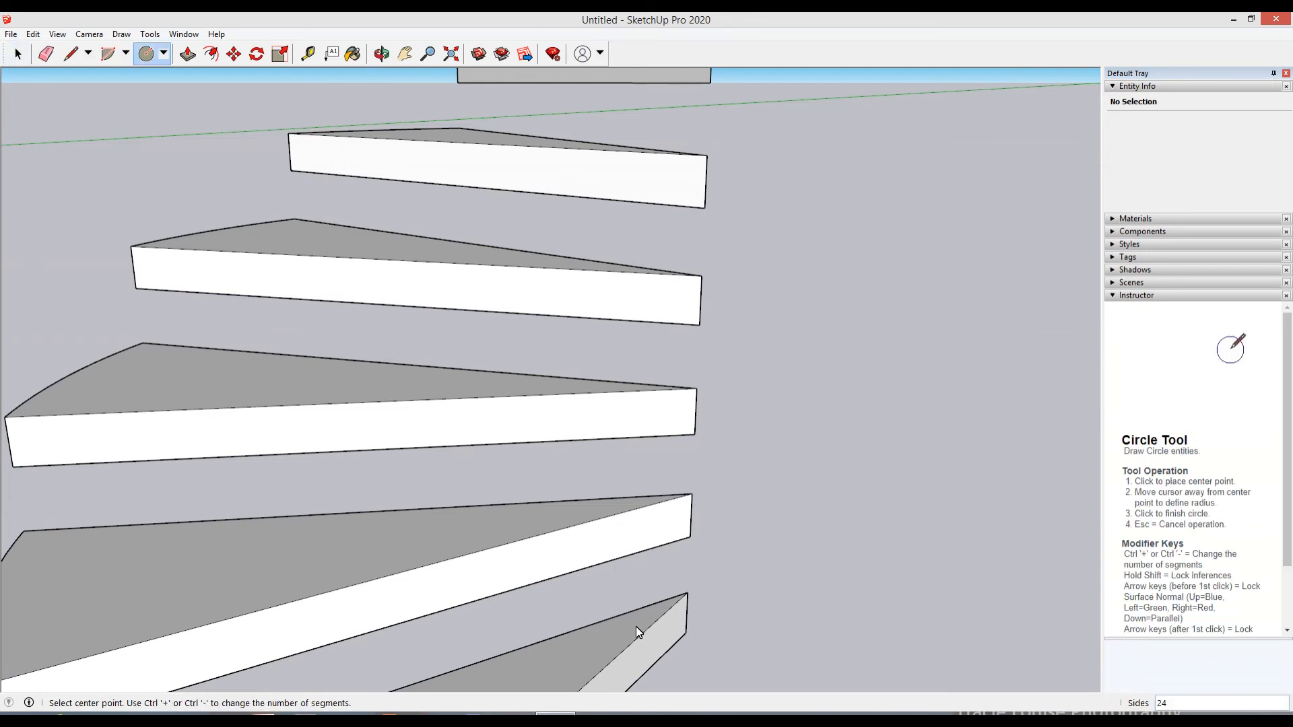
{"action": "left_click", "coordinate": [686, 634]}
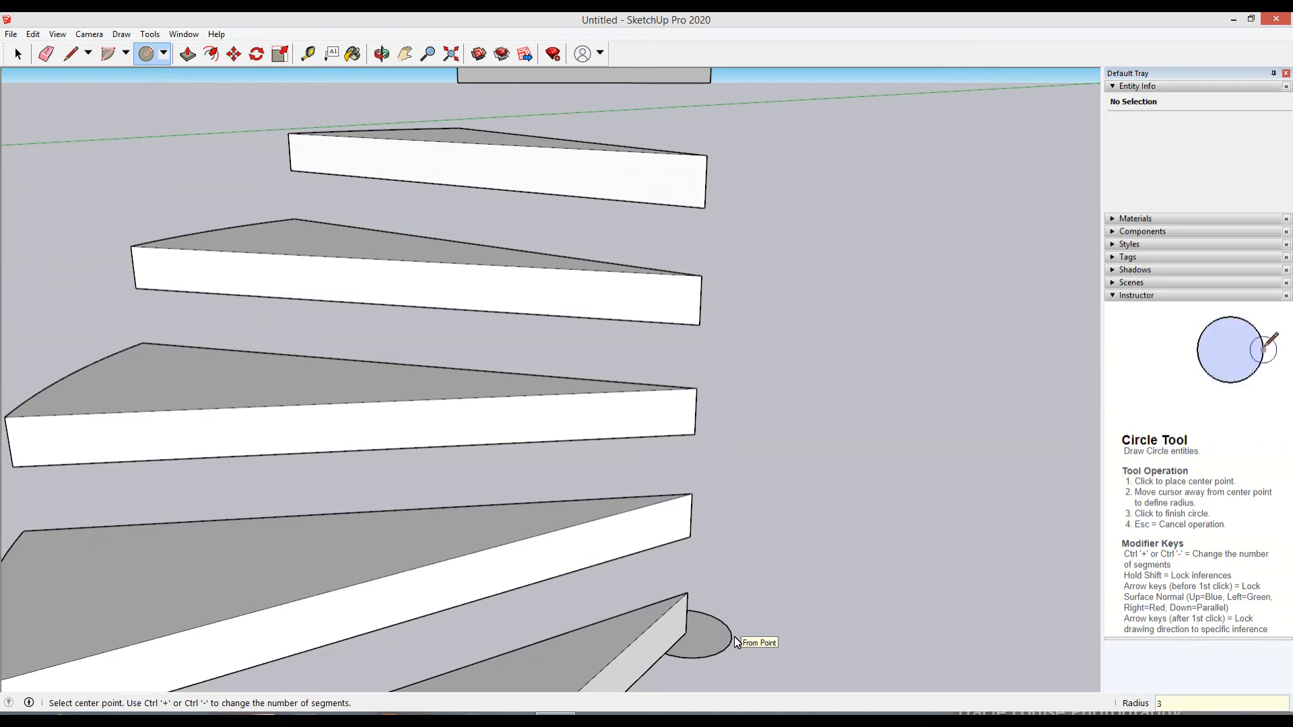
Step: Pull the circle up 8' 4" to the top step to form the central pole of the spiral stair
{"action": "key", "text": "p"}
{"action": "left_click", "coordinate": [703, 636]}
{"action": "scroll", "coordinate": [694, 470], "scroll_direction": "down", "scroll_amount": 5}
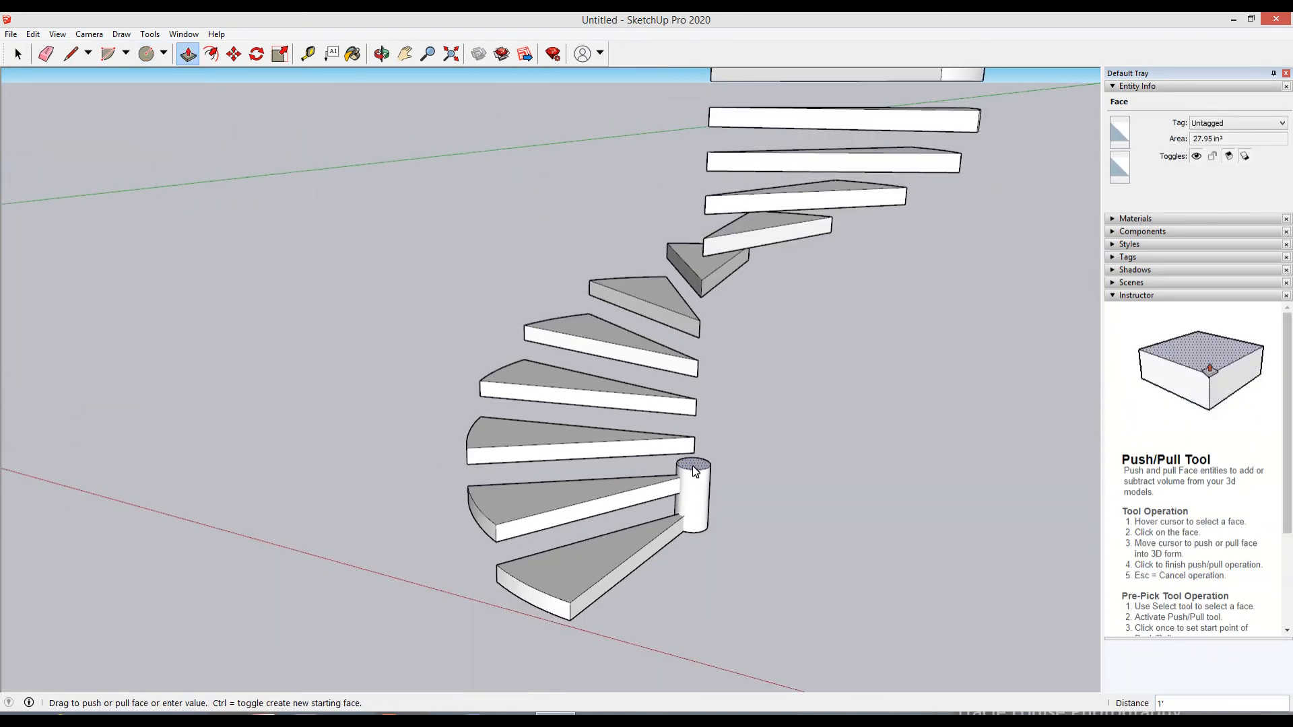
{"action": "scroll", "coordinate": [694, 471], "scroll_direction": "down", "scroll_amount": 3}
{"action": "middle_click_drag", "start_coordinate": [707, 260], "coordinate": [747, 412]}
{"action": "scroll", "coordinate": [748, 413], "scroll_direction": "down", "scroll_amount": 3}
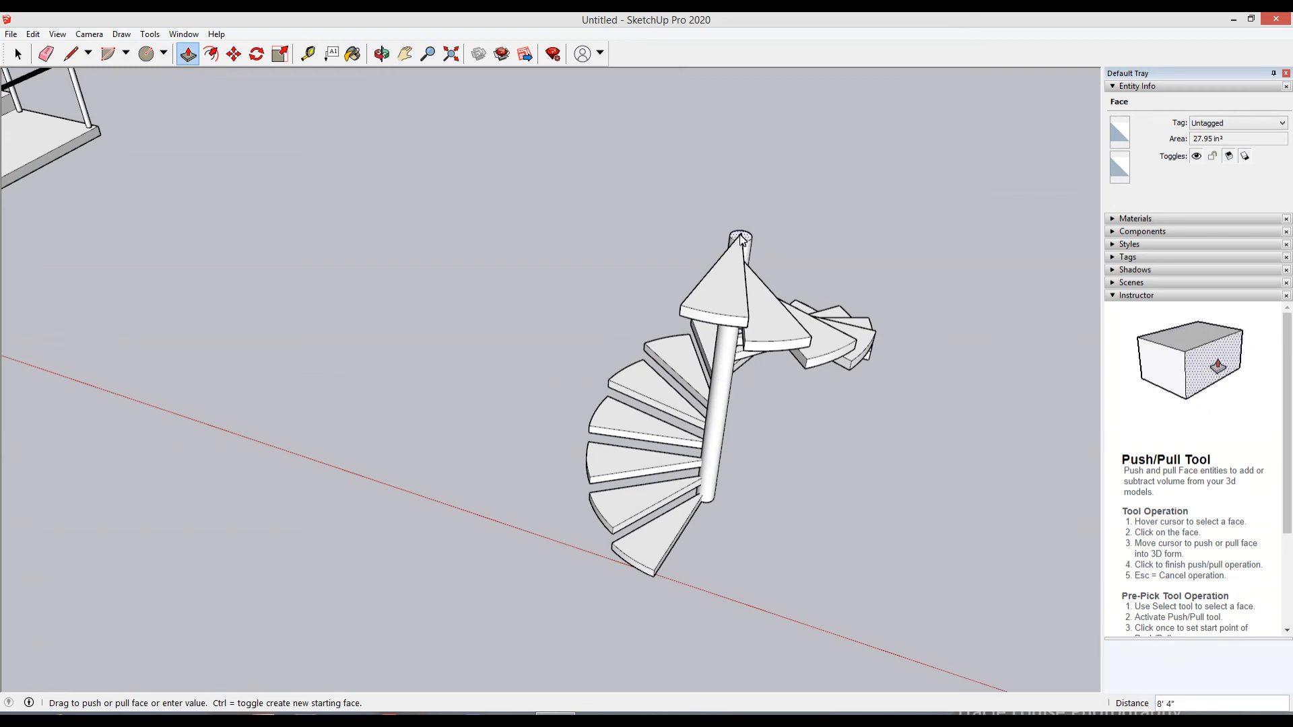
{"action": "left_click", "coordinate": [747, 232]}
Step: Extend the central pole above the top step by pulling its end face up another 3'
{"action": "middle_click_drag", "start_coordinate": [766, 226], "coordinate": [596, 167]}
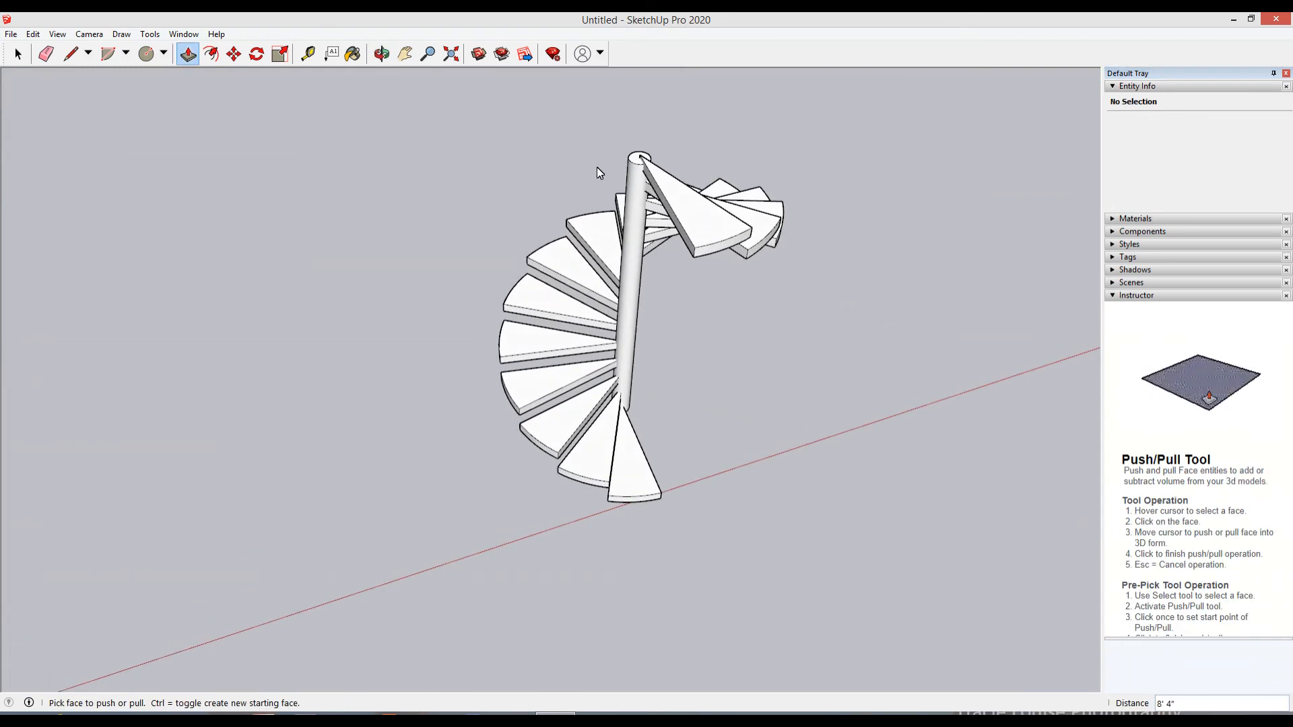
{"action": "left_click", "coordinate": [635, 159]}
{"action": "left_click", "coordinate": [665, 189]}
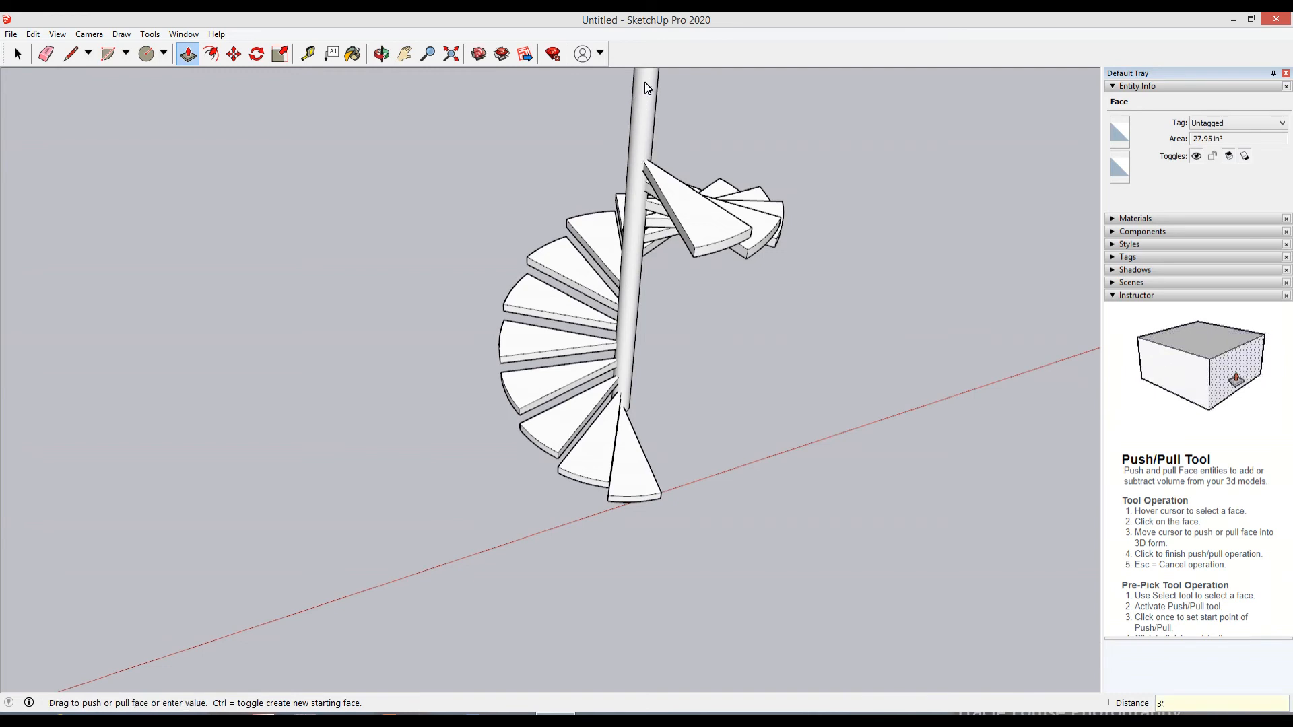
{"action": "key", "text": "space"}
Step: Examine the spiral staircase and its central pole from several angles, including a close look at the lower steps
{"action": "scroll", "coordinate": [593, 303], "scroll_direction": "down", "scroll_amount": 2}
{"action": "middle_click_drag", "start_coordinate": [584, 330], "coordinate": [232, 313]}
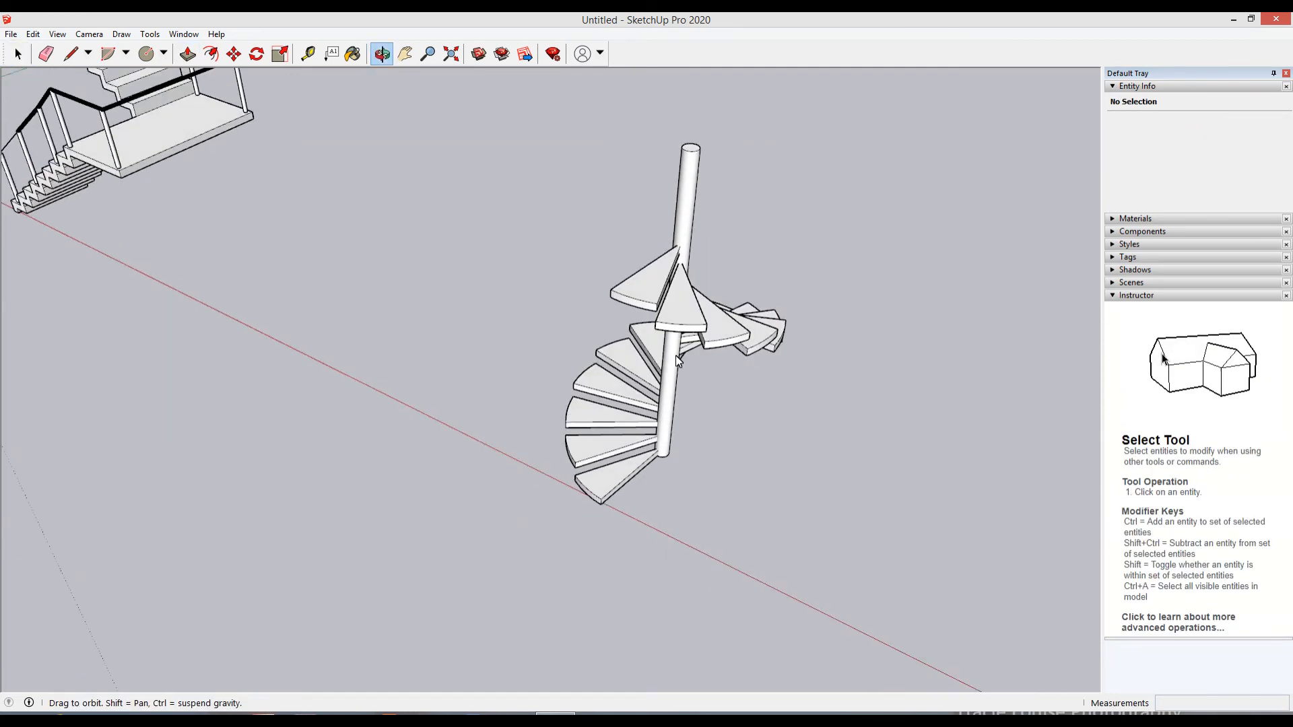
{"action": "middle_click_drag", "start_coordinate": [676, 356], "coordinate": [690, 377]}
{"action": "scroll", "coordinate": [714, 411], "scroll_direction": "up", "scroll_amount": 5}
{"action": "middle_click_drag", "start_coordinate": [769, 431], "coordinate": [638, 556]}
{"action": "scroll", "coordinate": [638, 608], "scroll_direction": "up", "scroll_amount": 4}
{"action": "middle_click_drag", "start_coordinate": [637, 609], "coordinate": [617, 443]}
{"action": "scroll", "coordinate": [648, 477], "scroll_direction": "down", "scroll_amount": 6}
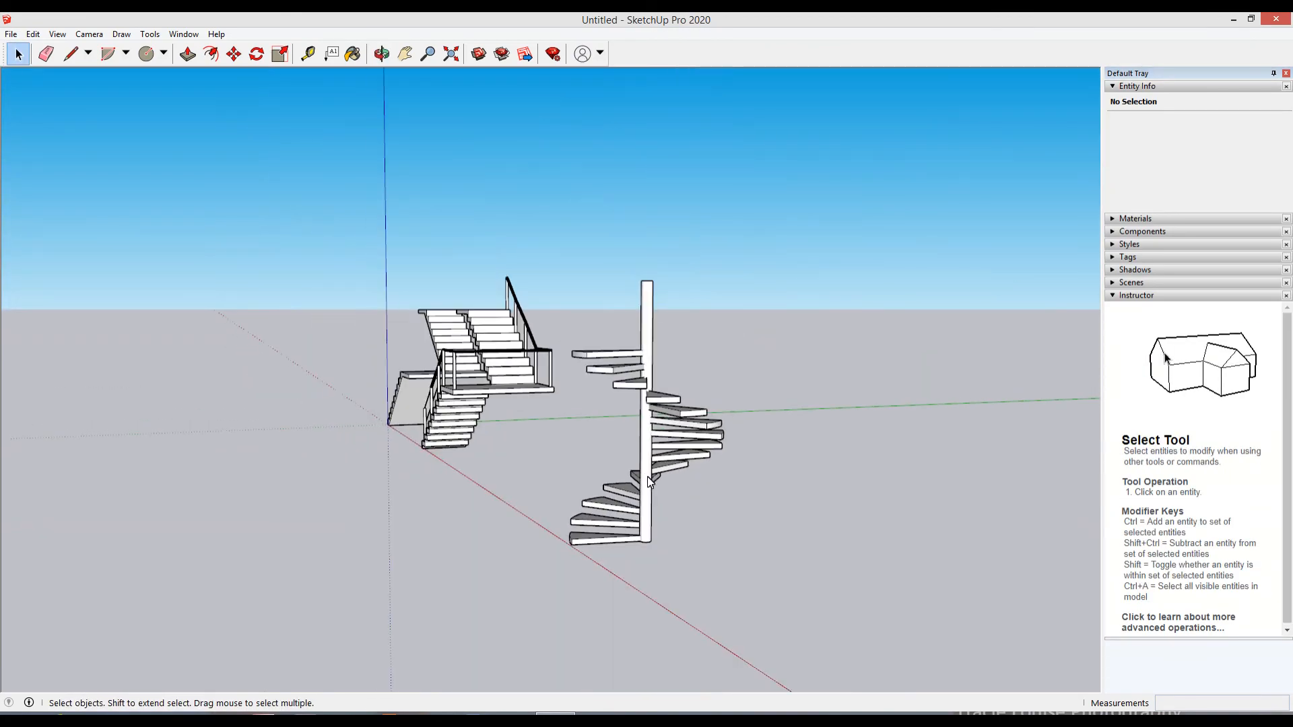
{"action": "scroll", "coordinate": [624, 519], "scroll_direction": "up", "scroll_amount": 3}
{"action": "middle_click_drag", "start_coordinate": [625, 519], "coordinate": [699, 535]}
{"action": "scroll", "coordinate": [418, 551], "scroll_direction": "up", "scroll_amount": 3}
{"action": "scroll", "coordinate": [455, 612], "scroll_direction": "up", "scroll_amount": 5}
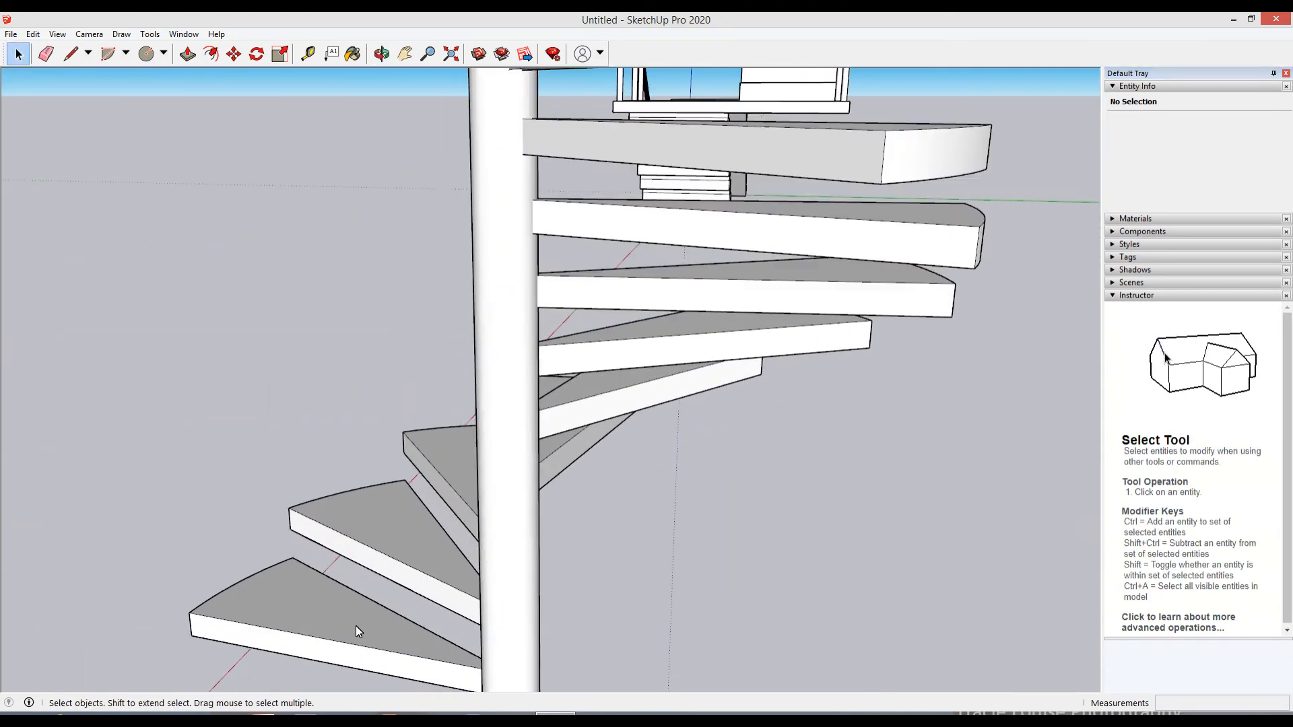
Step: Examine the spiral staircase from below and from farther away, and look over to the bottom steps of the first staircase
{"action": "scroll", "coordinate": [355, 632], "scroll_direction": "down", "scroll_amount": 4}
{"action": "middle_click_drag", "start_coordinate": [534, 514], "coordinate": [385, 588]}
{"action": "scroll", "coordinate": [507, 577], "scroll_direction": "up", "scroll_amount": 5}
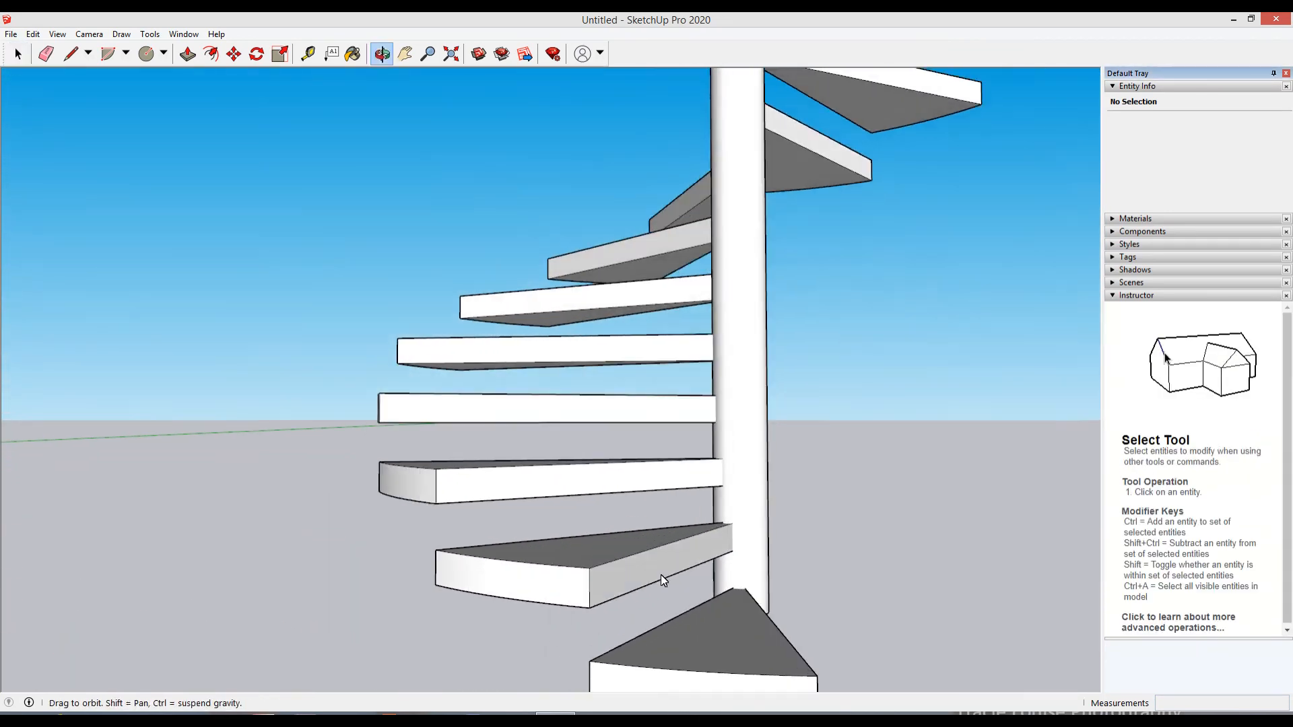
{"action": "middle_click_drag", "start_coordinate": [660, 575], "coordinate": [643, 633]}
{"action": "scroll", "coordinate": [606, 432], "scroll_direction": "down", "scroll_amount": 4}
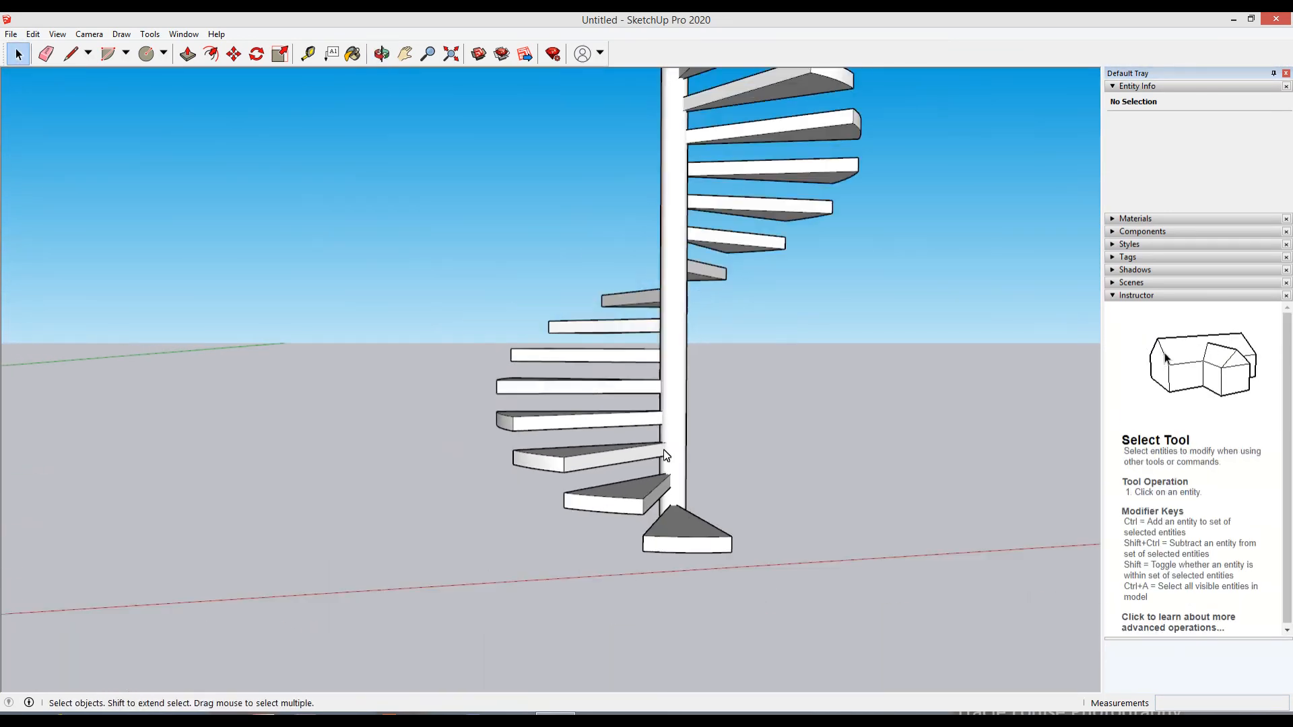
{"action": "scroll", "coordinate": [674, 458], "scroll_direction": "down", "scroll_amount": 5}
{"action": "scroll", "coordinate": [127, 498], "scroll_direction": "up", "scroll_amount": 3}
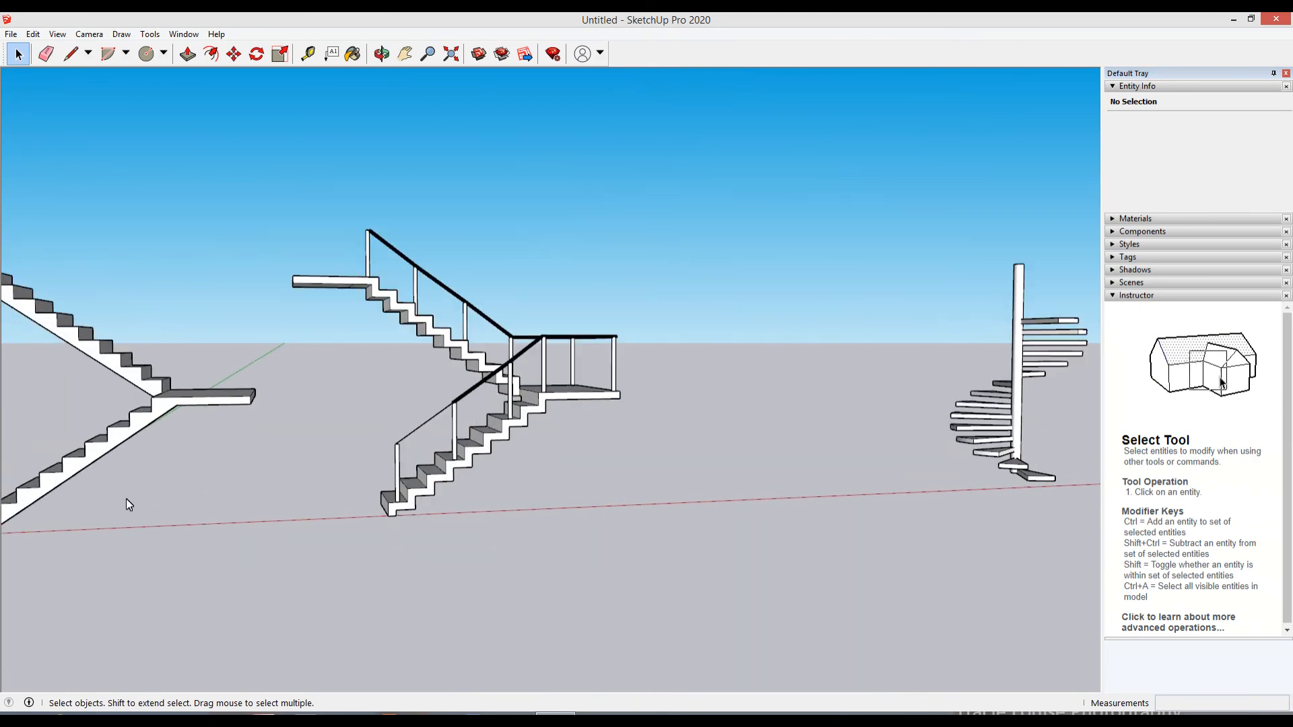
{"action": "scroll", "coordinate": [126, 500], "scroll_direction": "down", "scroll_amount": 2}
{"action": "scroll", "coordinate": [187, 505], "scroll_direction": "up", "scroll_amount": 5}
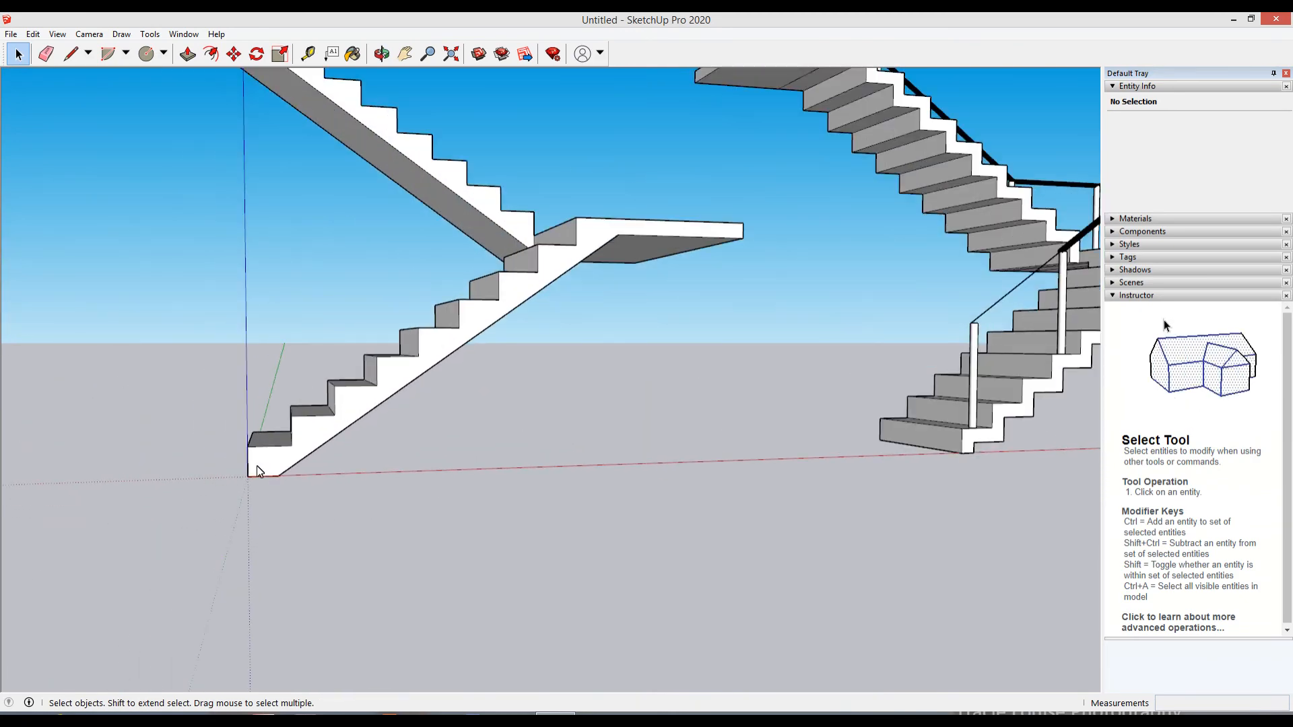
{"action": "middle_click_drag", "start_coordinate": [258, 472], "coordinate": [531, 563]}
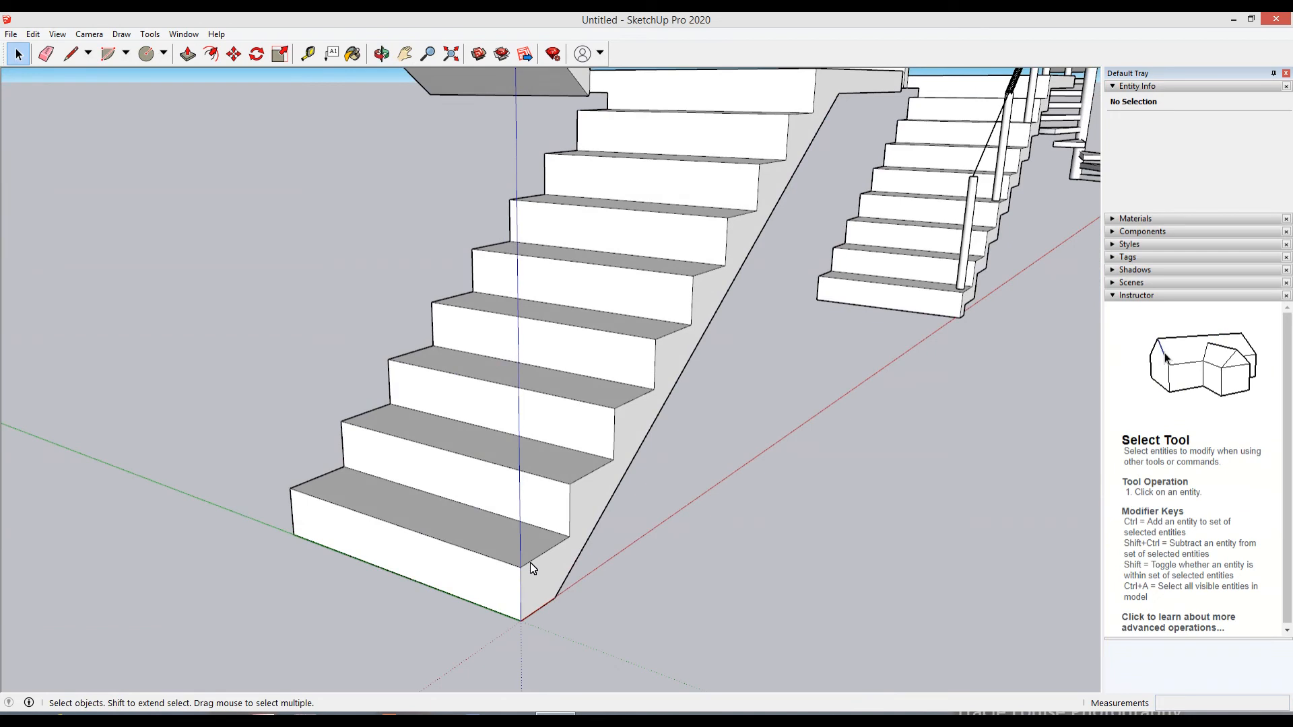
Step: Try to draw a rectangle over the bottom tread of the ungrouped first staircase and push/pull it
{"action": "key", "text": "r"}
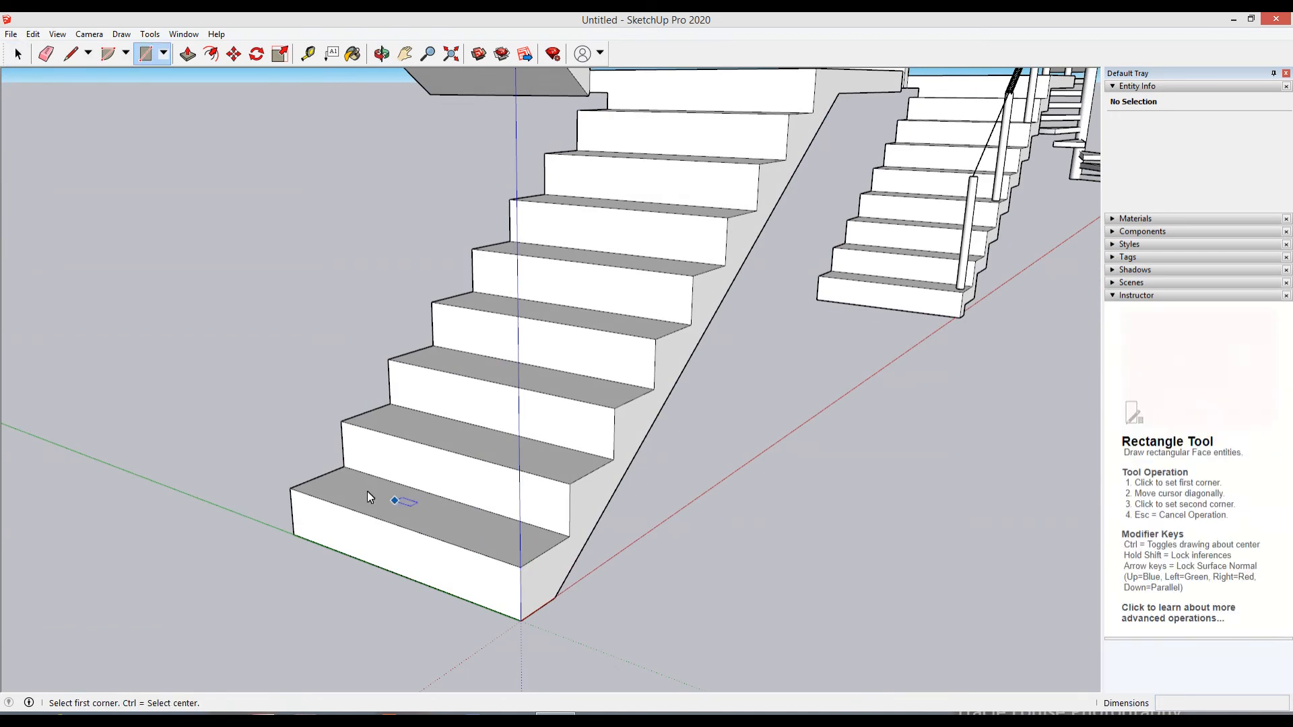
{"action": "left_click", "coordinate": [343, 465]}
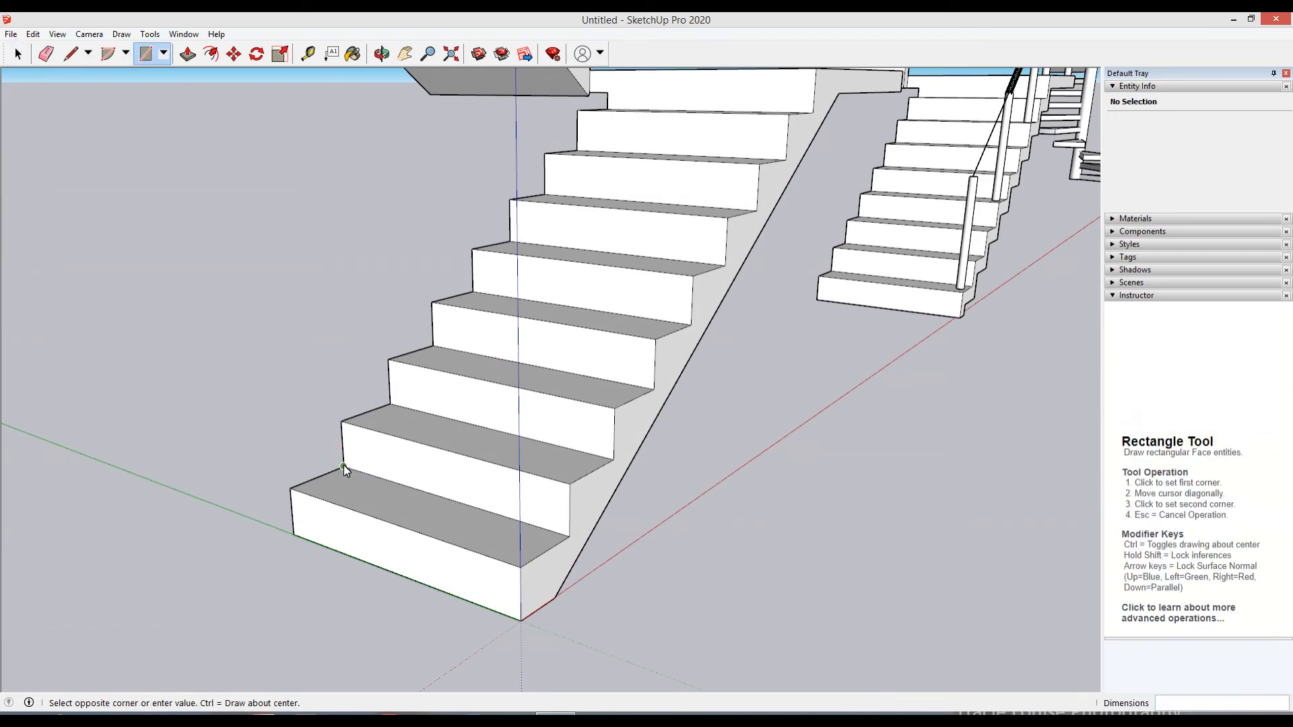
{"action": "left_click", "coordinate": [520, 567]}
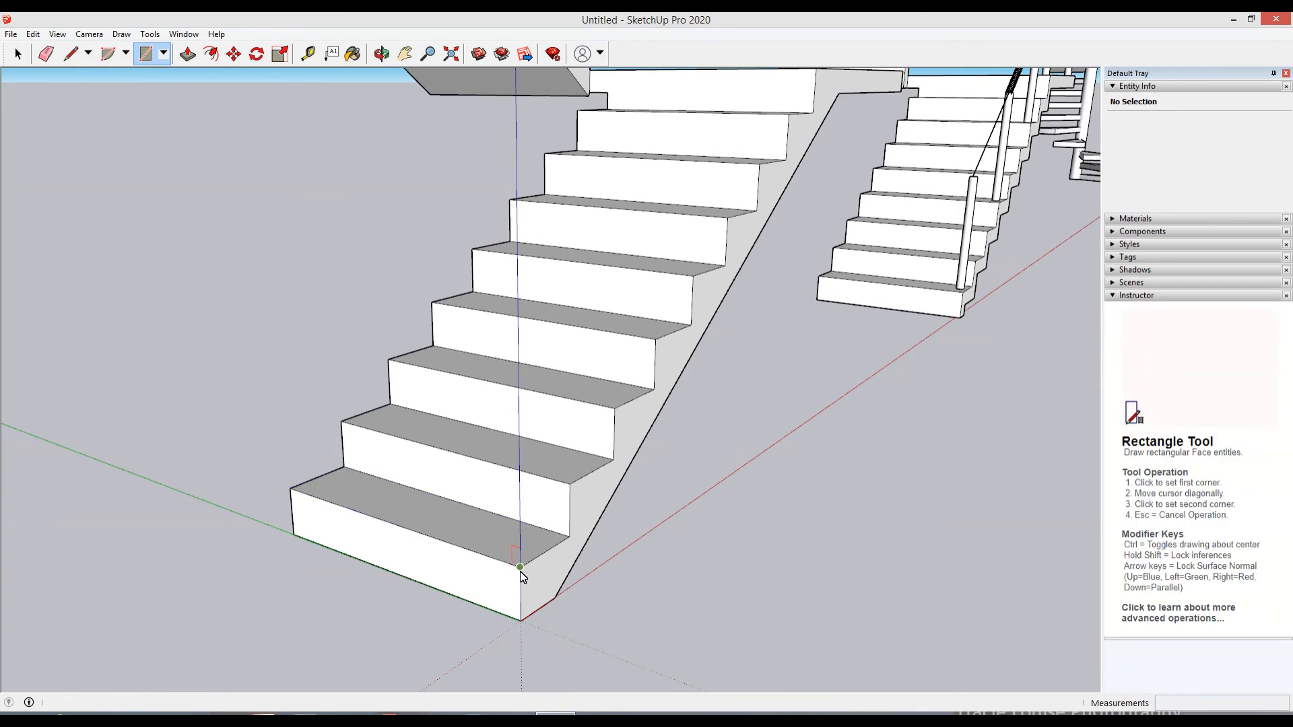
{"action": "key", "text": "space"}
{"action": "scroll", "coordinate": [498, 551], "scroll_direction": "up", "scroll_amount": 3}
{"action": "left_click", "coordinate": [498, 551]}
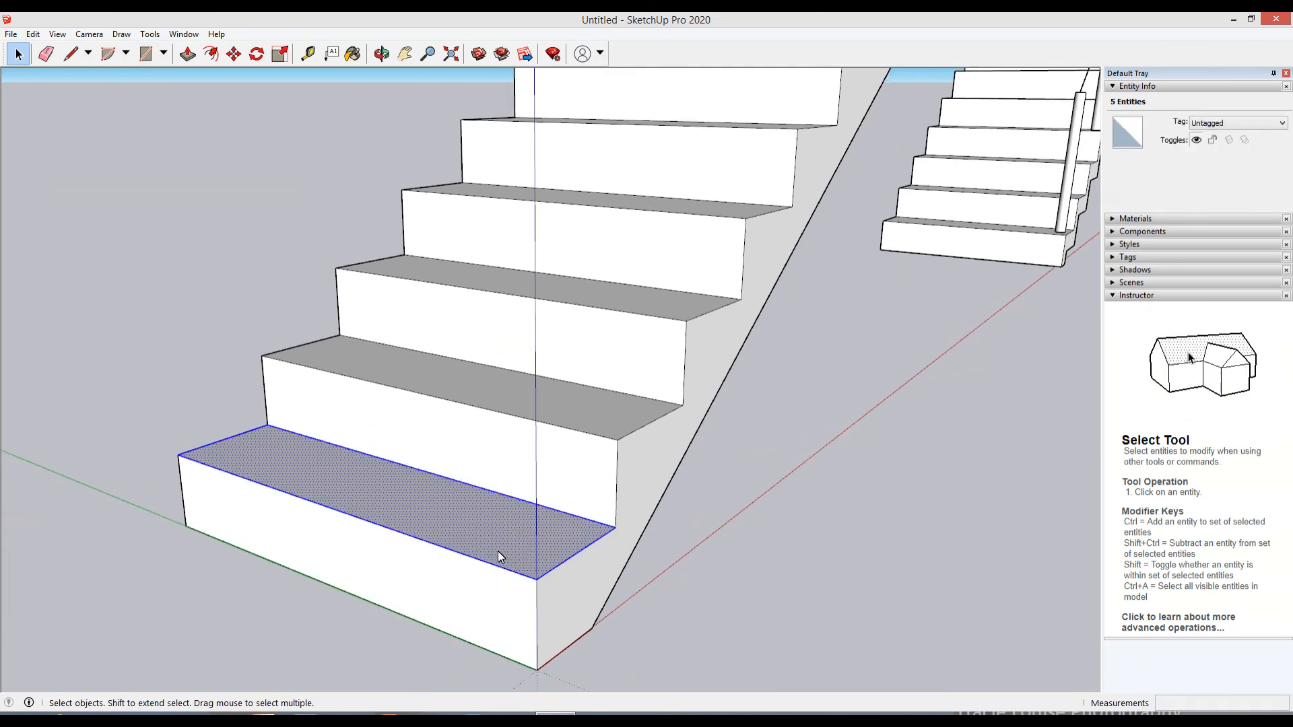
{"action": "key", "text": "p"}
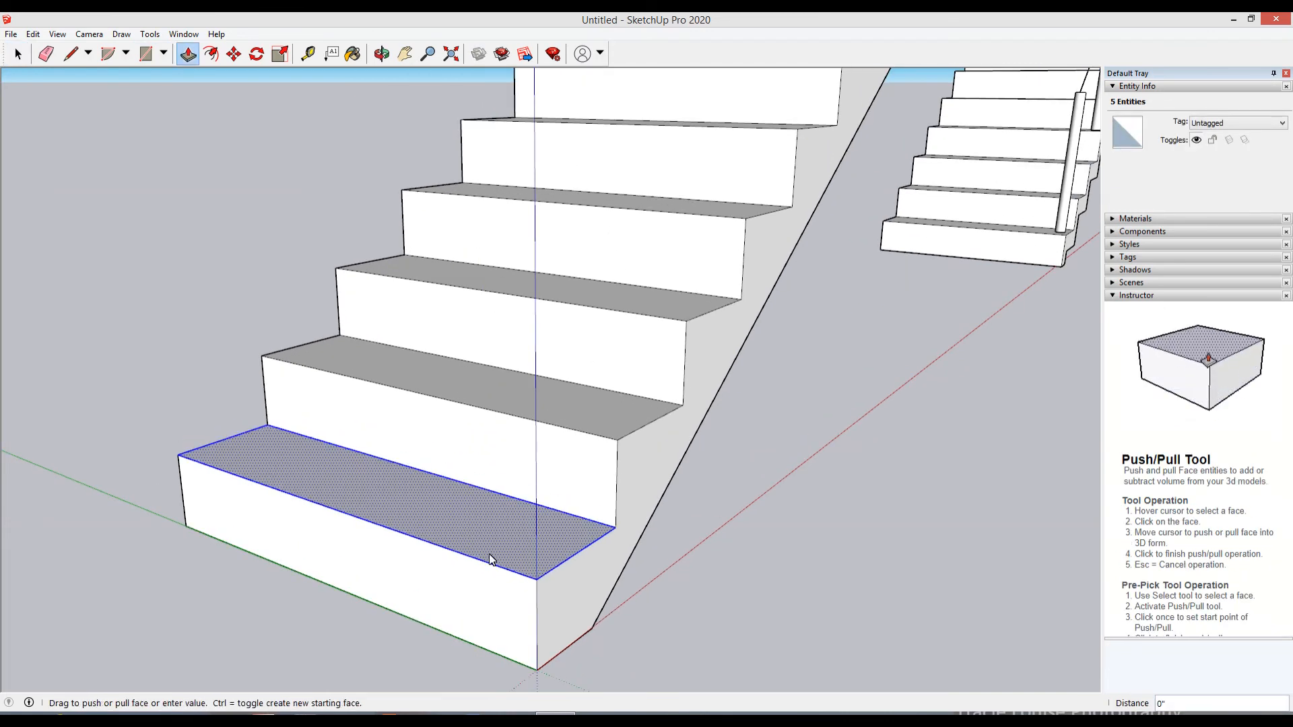
{"action": "key", "text": "Escape"}
{"action": "key", "text": "space"}
Step: Select the entire first staircase with all its connected geometry and make it a group
{"action": "triple_click", "coordinate": [512, 551]}
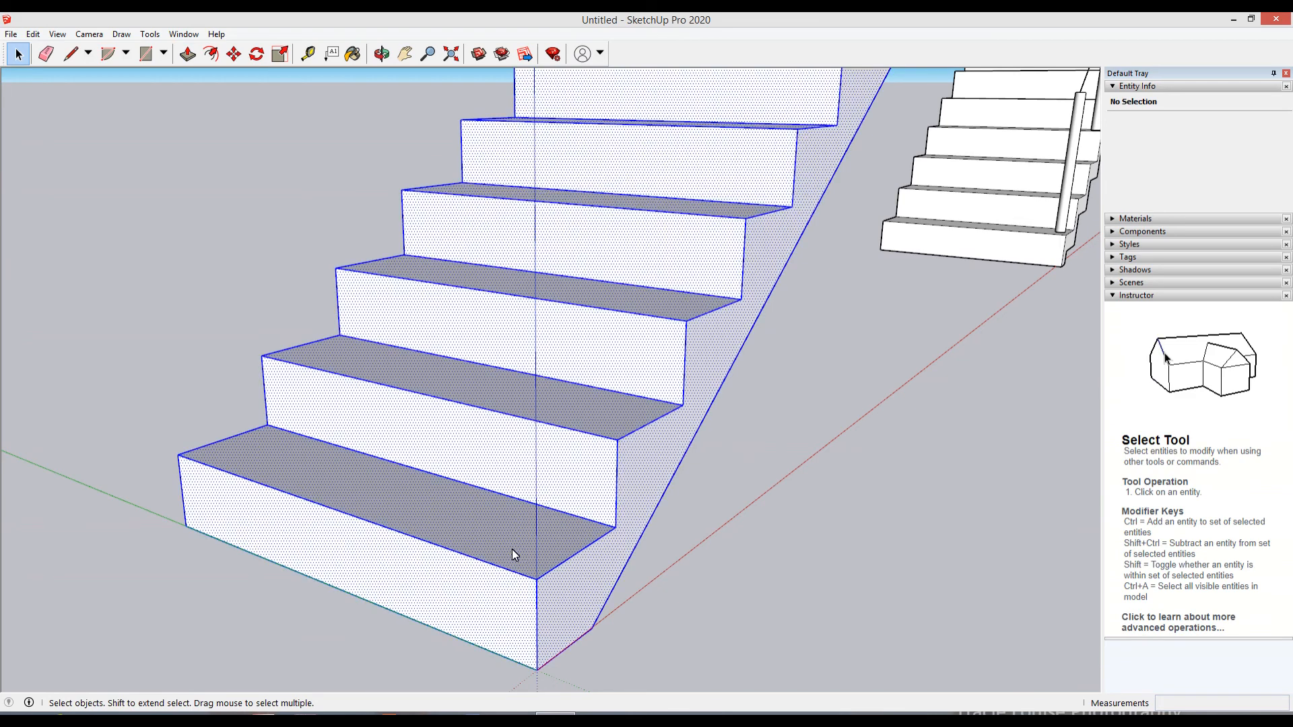
{"action": "left_click", "coordinate": [686, 632]}
{"action": "triple_click", "coordinate": [533, 570]}
{"action": "triple_click", "coordinate": [557, 608]}
{"action": "right_click", "coordinate": [558, 606]}
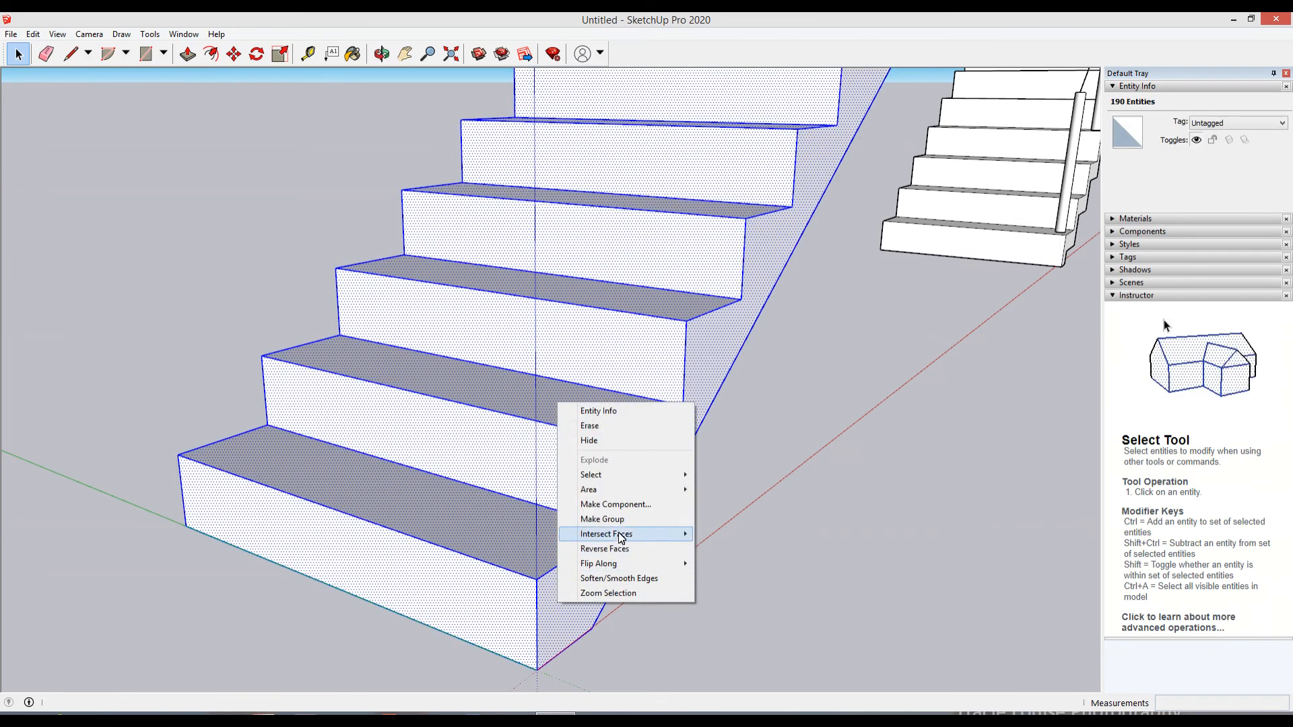
{"action": "left_click", "coordinate": [602, 519]}
{"action": "left_click", "coordinate": [661, 613]}
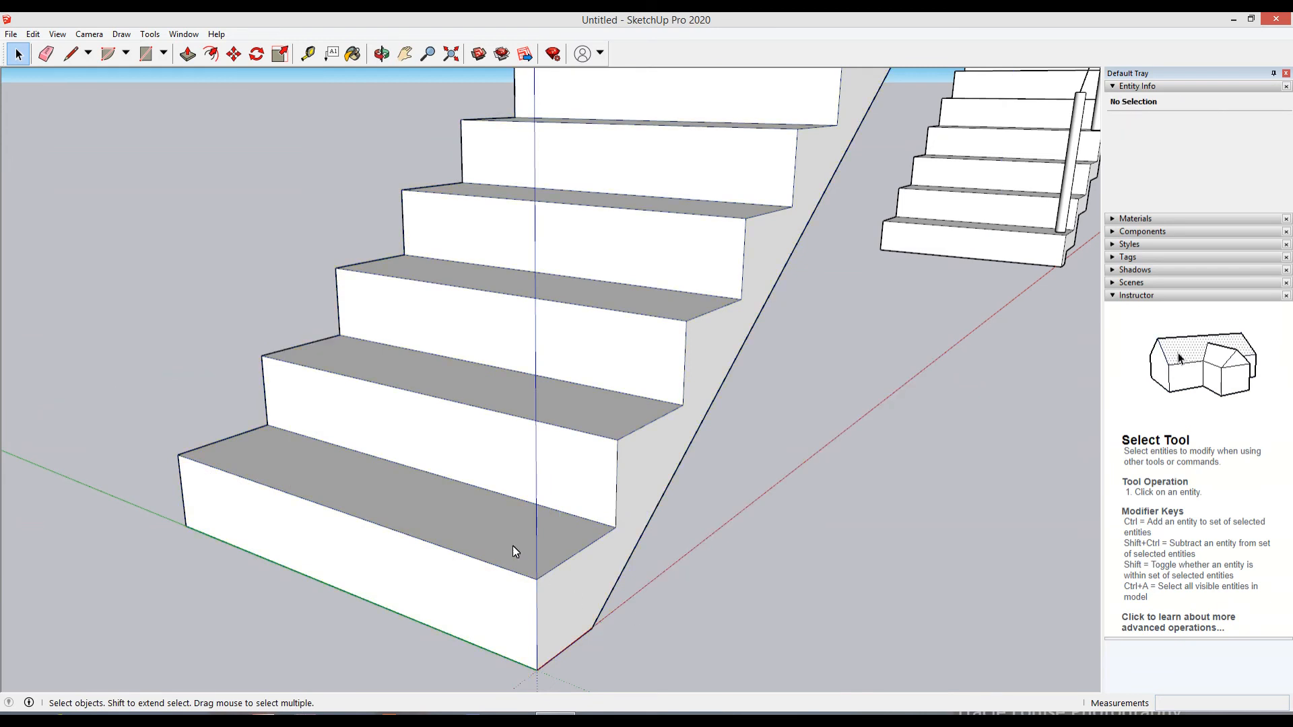
Step: Draw a rectangle covering the bottom tread of the grouped staircase and make it a separate group
{"action": "key", "text": "r"}
{"action": "left_click", "coordinate": [267, 424]}
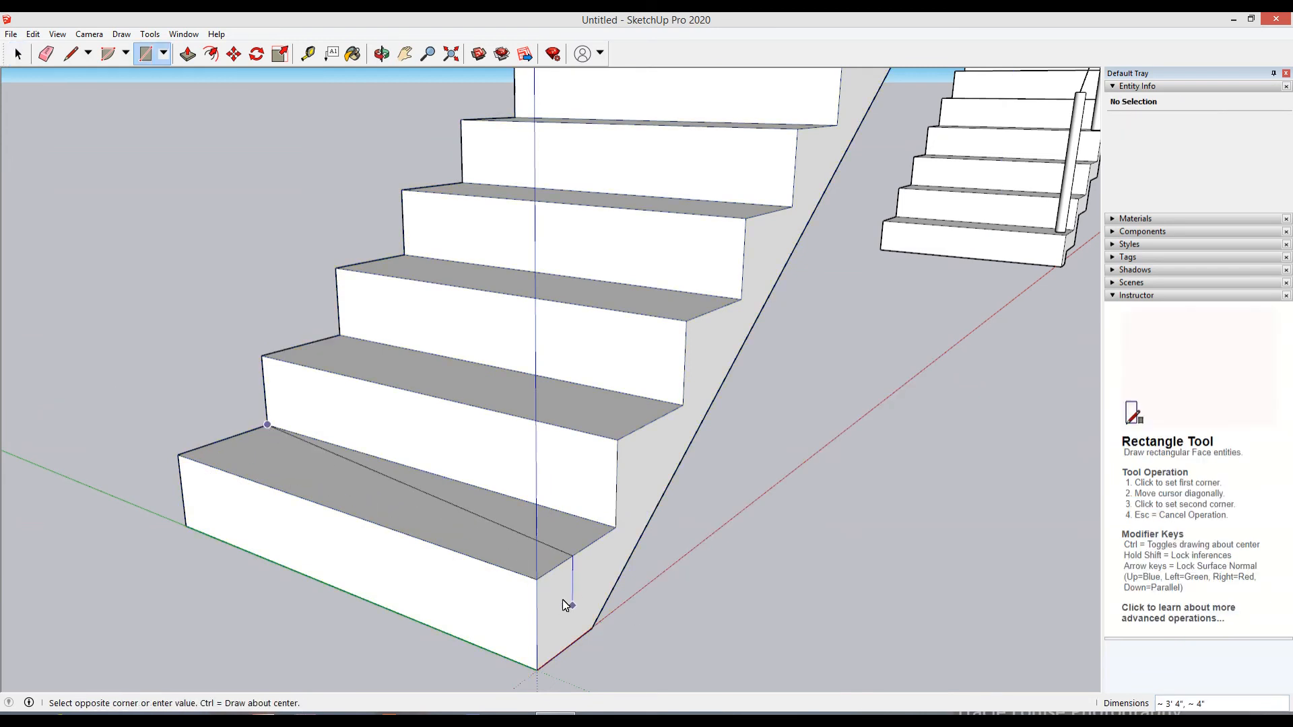
{"action": "key", "text": "space"}
{"action": "double_click", "coordinate": [533, 559]}
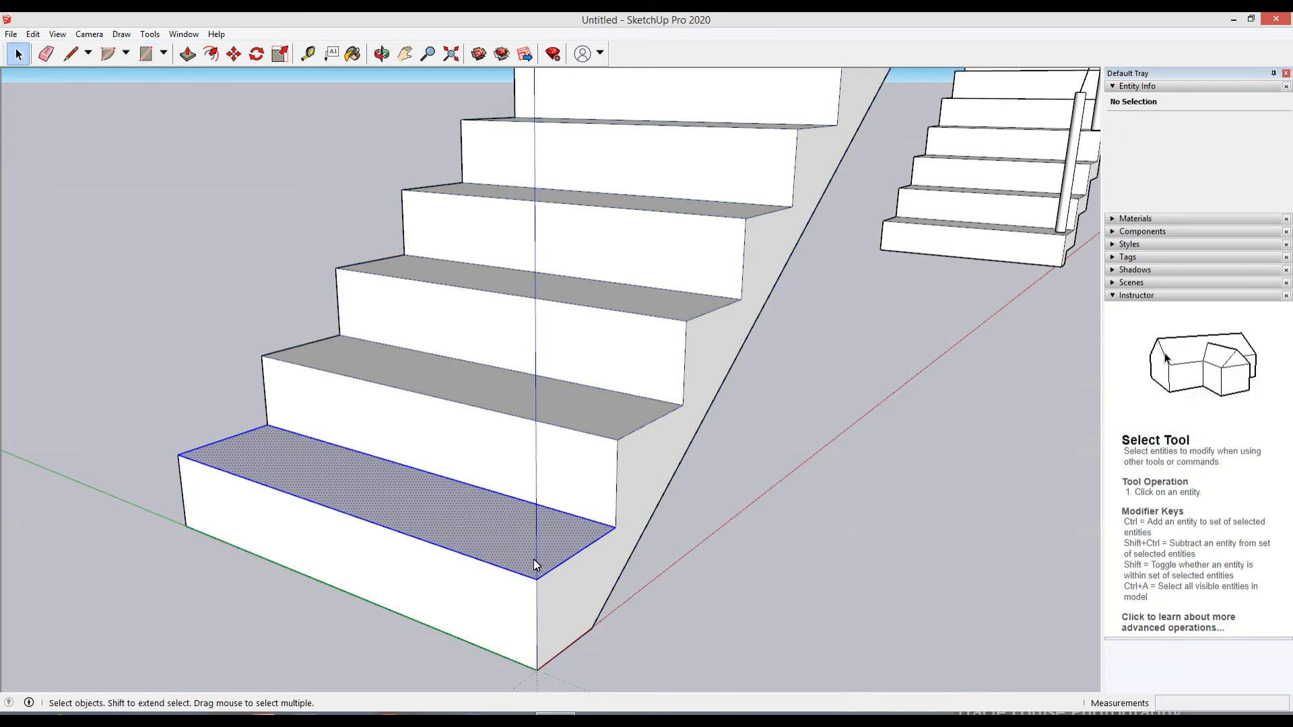
{"action": "right_click", "coordinate": [534, 560]}
{"action": "left_click", "coordinate": [586, 492]}
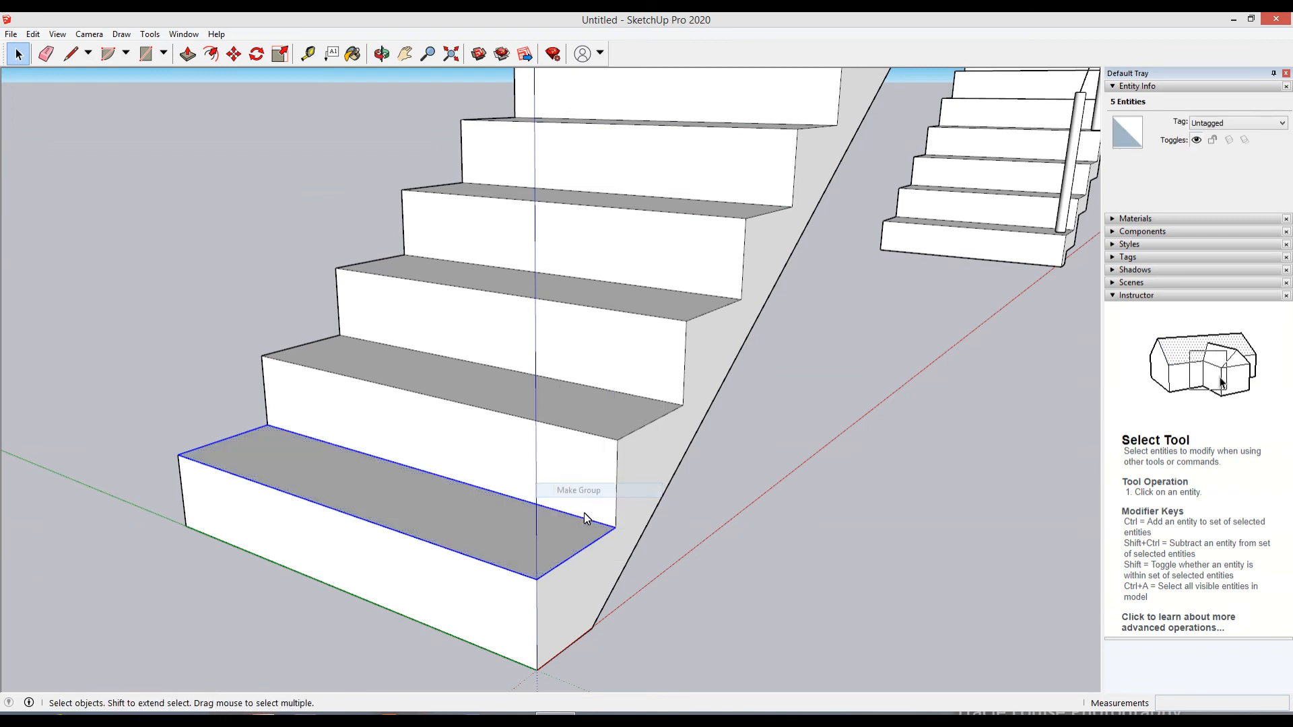
Step: Inside the tread group, pull the rectangle up 1" and extend its front face 1" beyond the riser
{"action": "key", "text": "p"}
{"action": "key", "text": "space"}
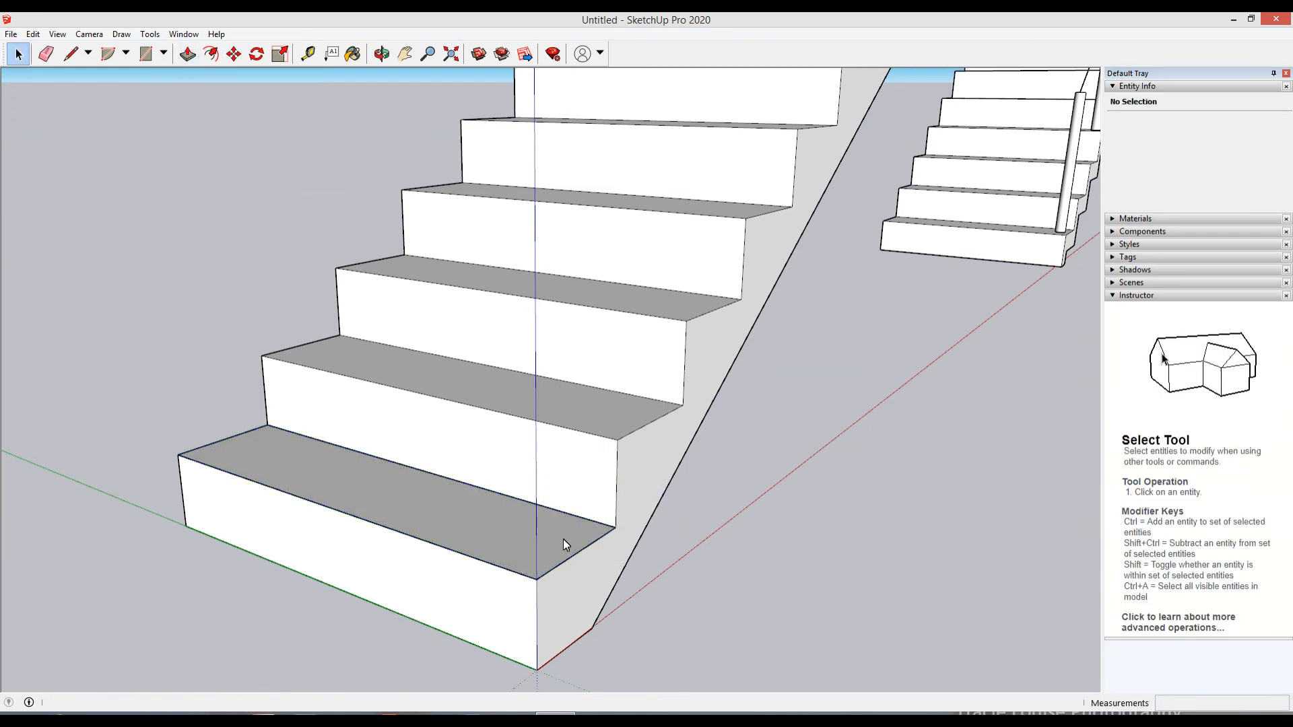
{"action": "double_click", "coordinate": [563, 539]}
{"action": "key", "text": "p"}
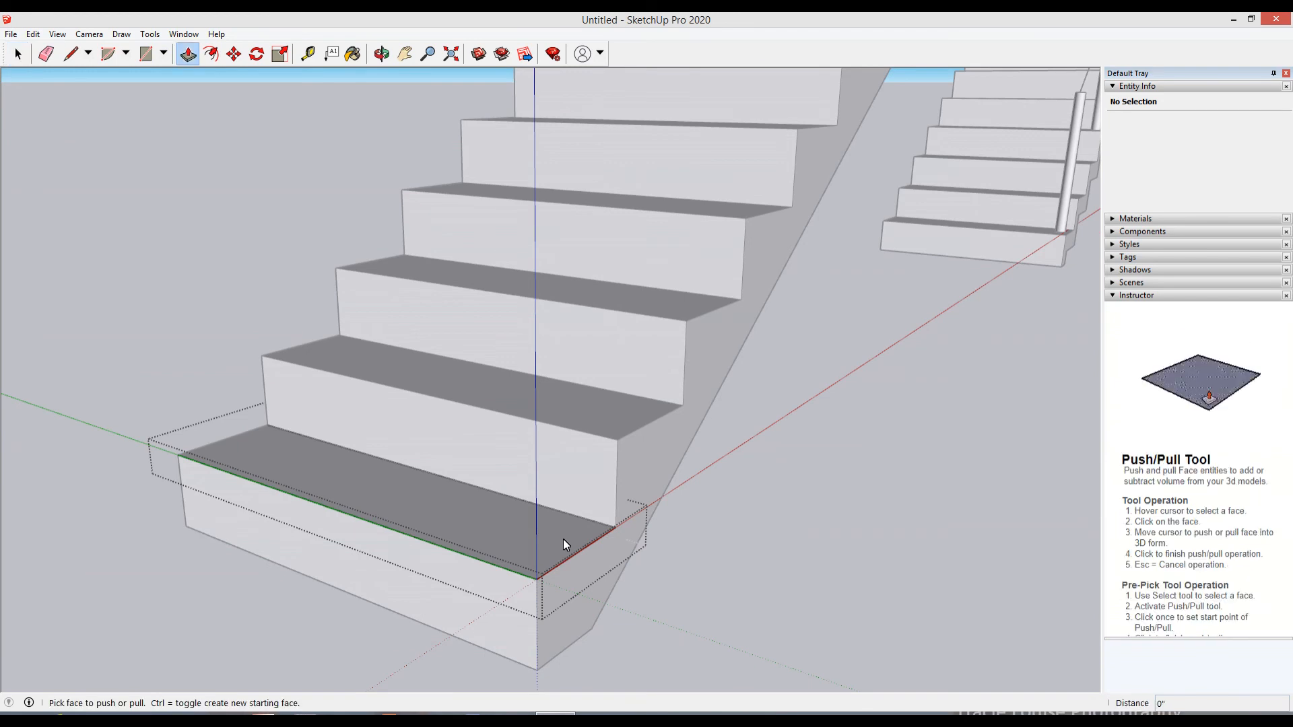
{"action": "left_click", "coordinate": [524, 559]}
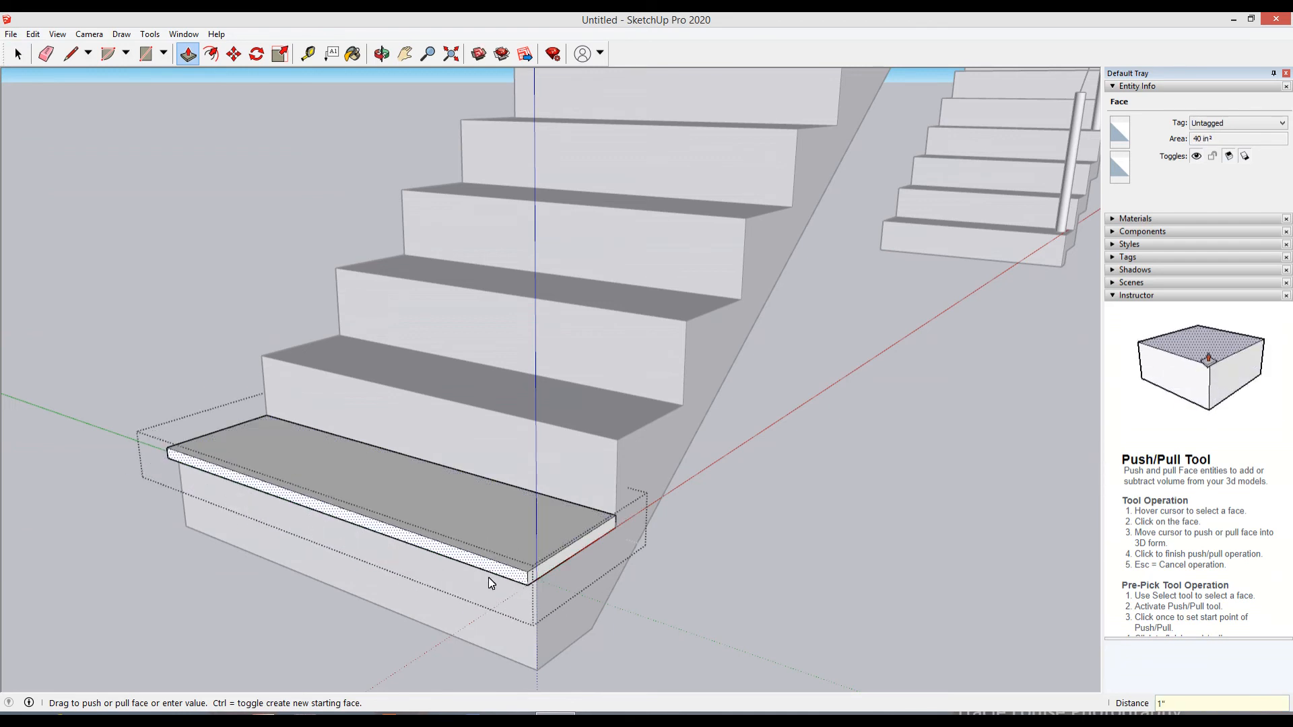
{"action": "left_click", "coordinate": [426, 616]}
Step: Draw a half-round two-point arc on the tread's end face between its upper and lower edges, bulging out to the front edge
{"action": "middle_click_drag", "start_coordinate": [426, 616], "coordinate": [707, 694]}
{"action": "scroll", "coordinate": [633, 682], "scroll_direction": "up", "scroll_amount": 2}
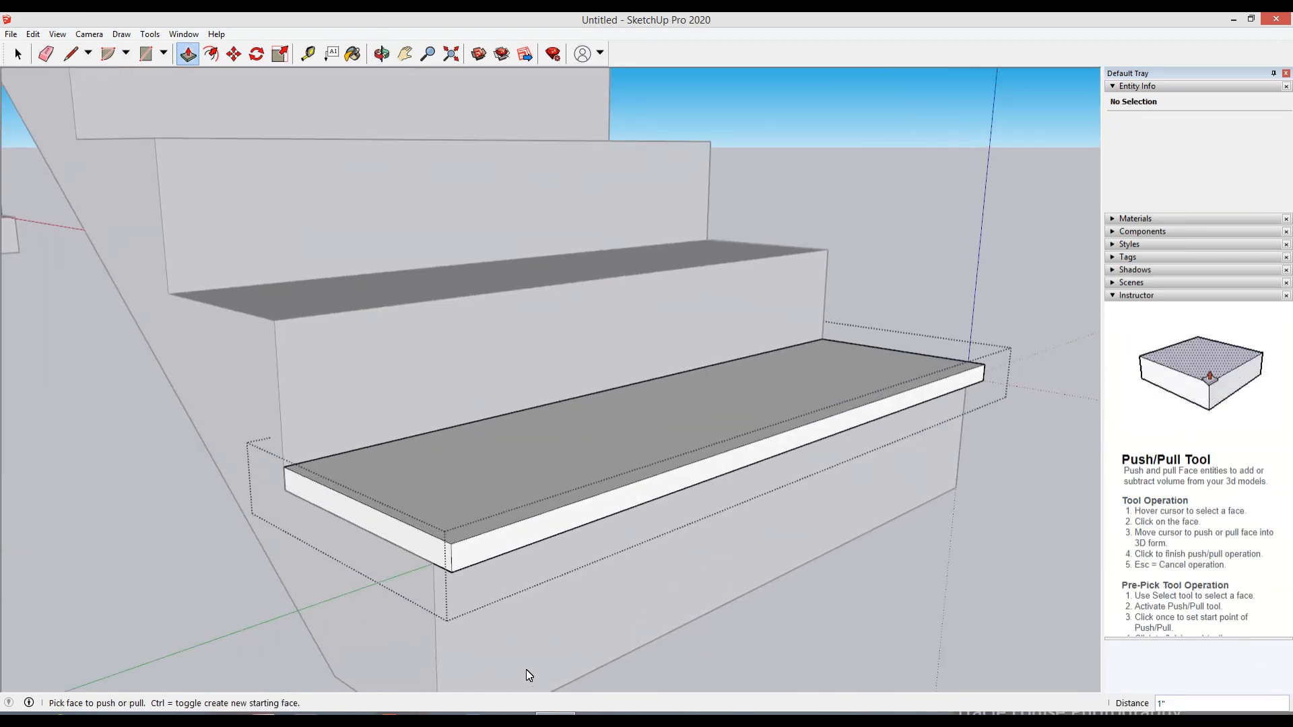
{"action": "middle_click_drag", "start_coordinate": [527, 669], "coordinate": [810, 454]}
{"action": "scroll", "coordinate": [806, 526], "scroll_direction": "up", "scroll_amount": 3}
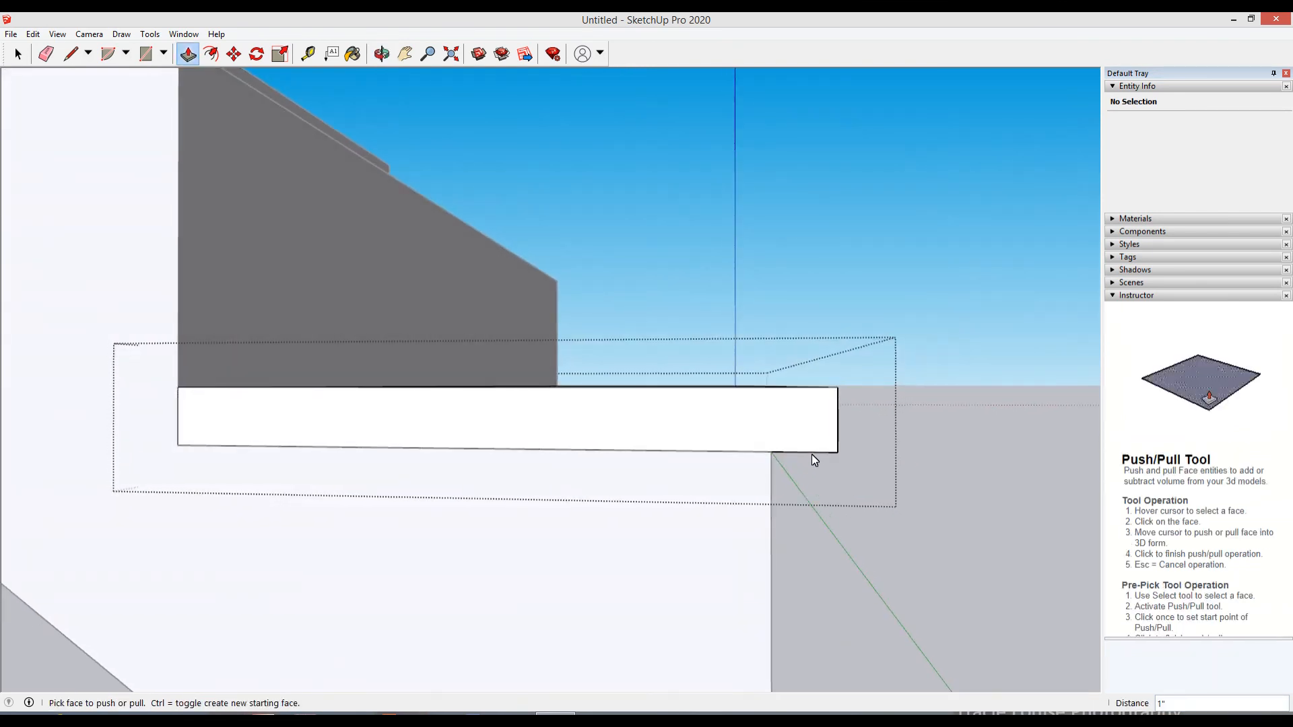
{"action": "scroll", "coordinate": [811, 454], "scroll_direction": "up", "scroll_amount": 1}
{"action": "scroll", "coordinate": [793, 459], "scroll_direction": "down", "scroll_amount": 2}
{"action": "scroll", "coordinate": [795, 440], "scroll_direction": "up", "scroll_amount": 1}
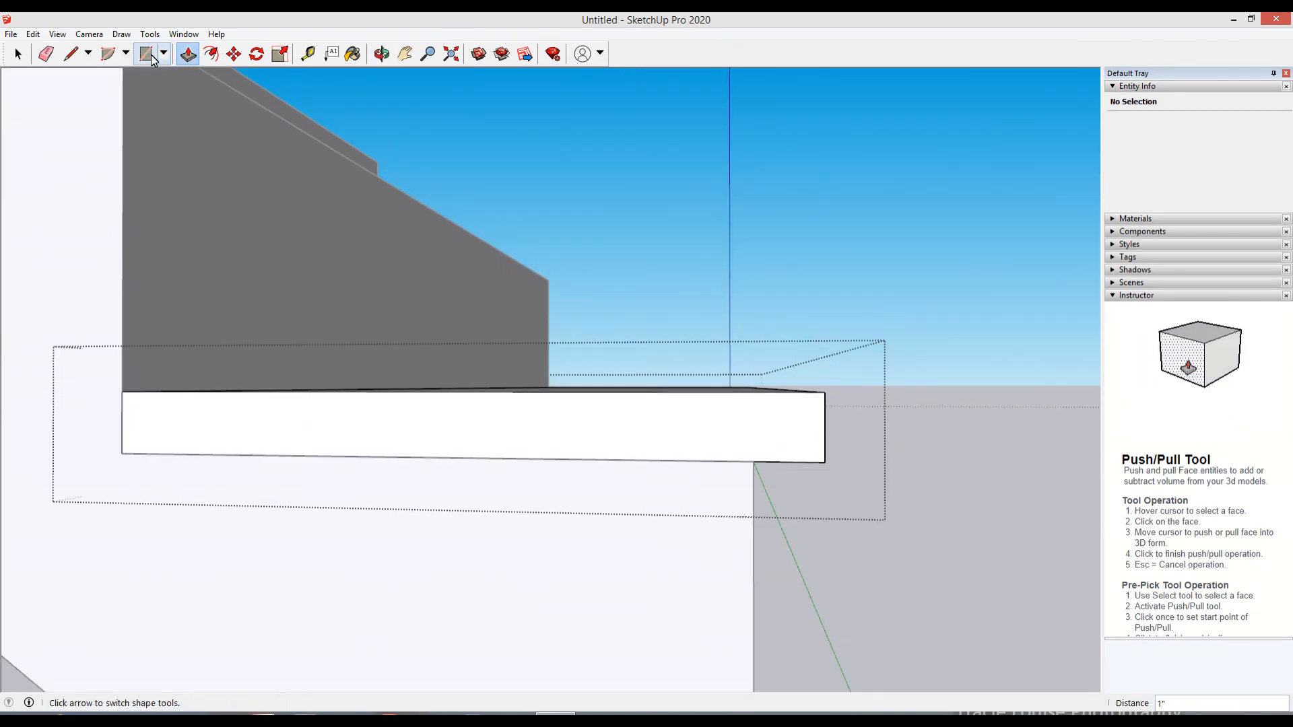
{"action": "left_click", "coordinate": [126, 54]}
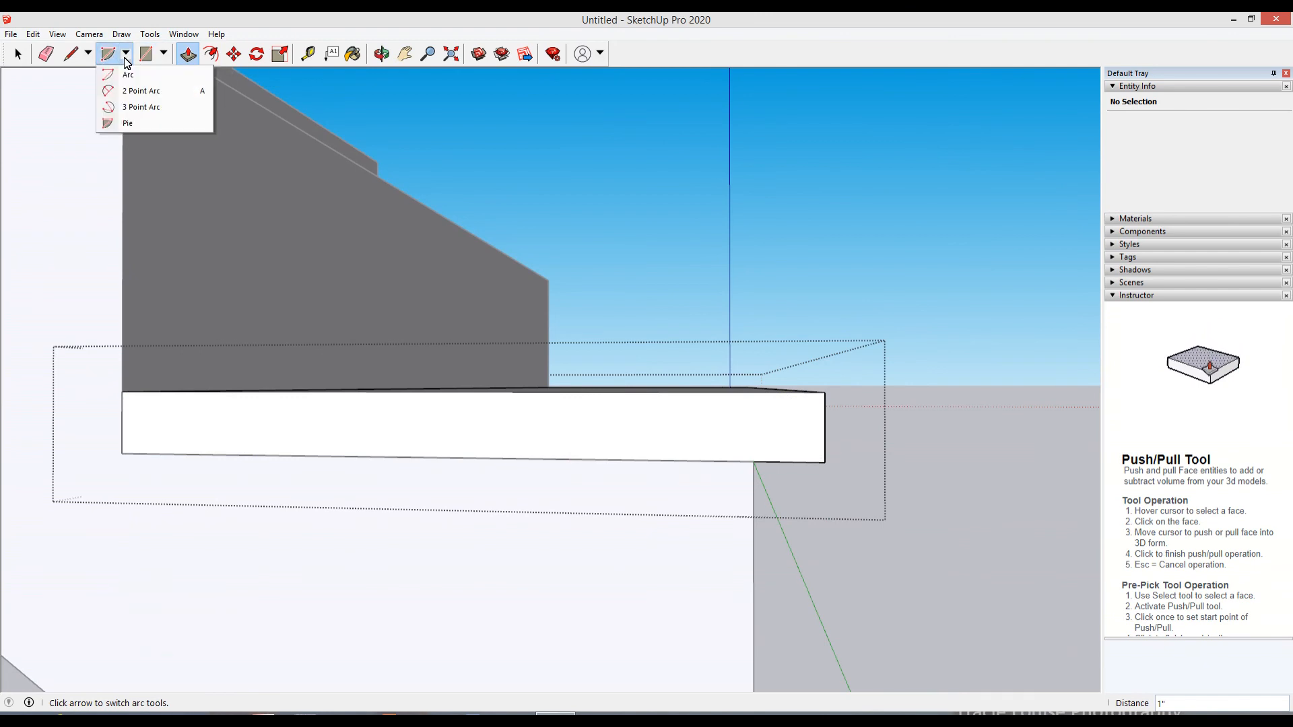
{"action": "left_click", "coordinate": [137, 91]}
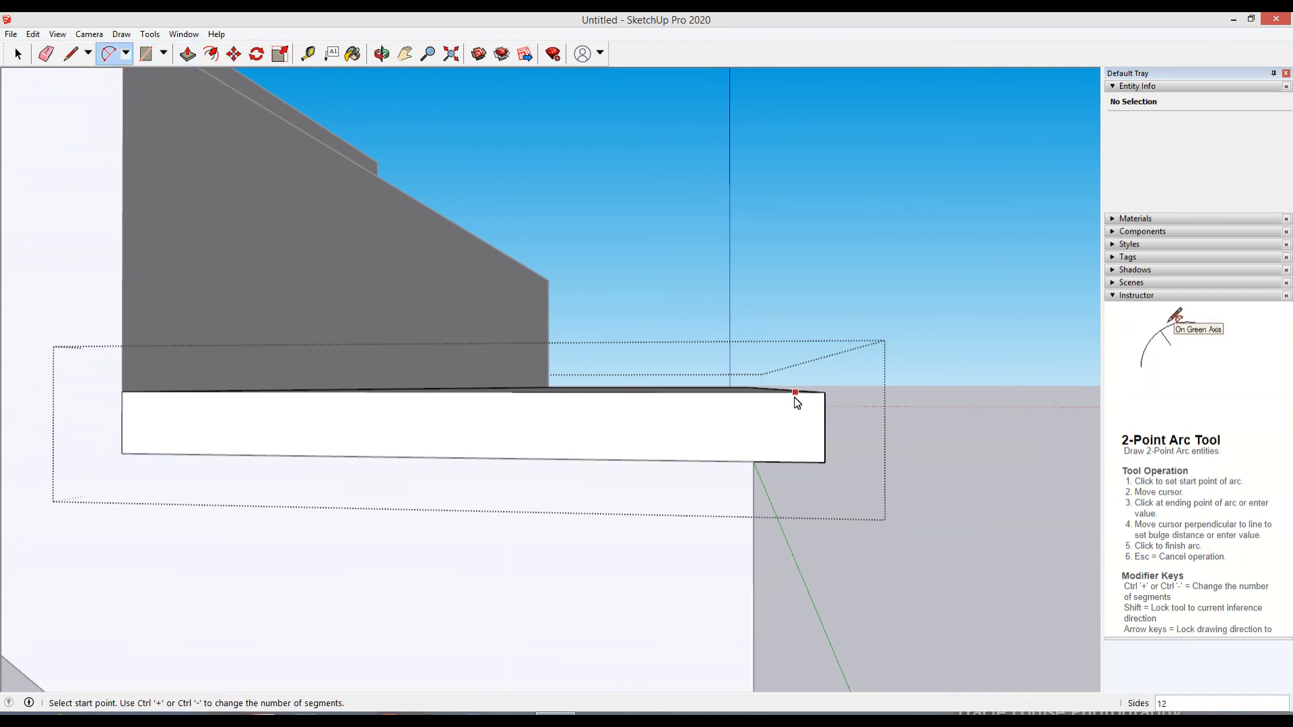
{"action": "left_click", "coordinate": [791, 462]}
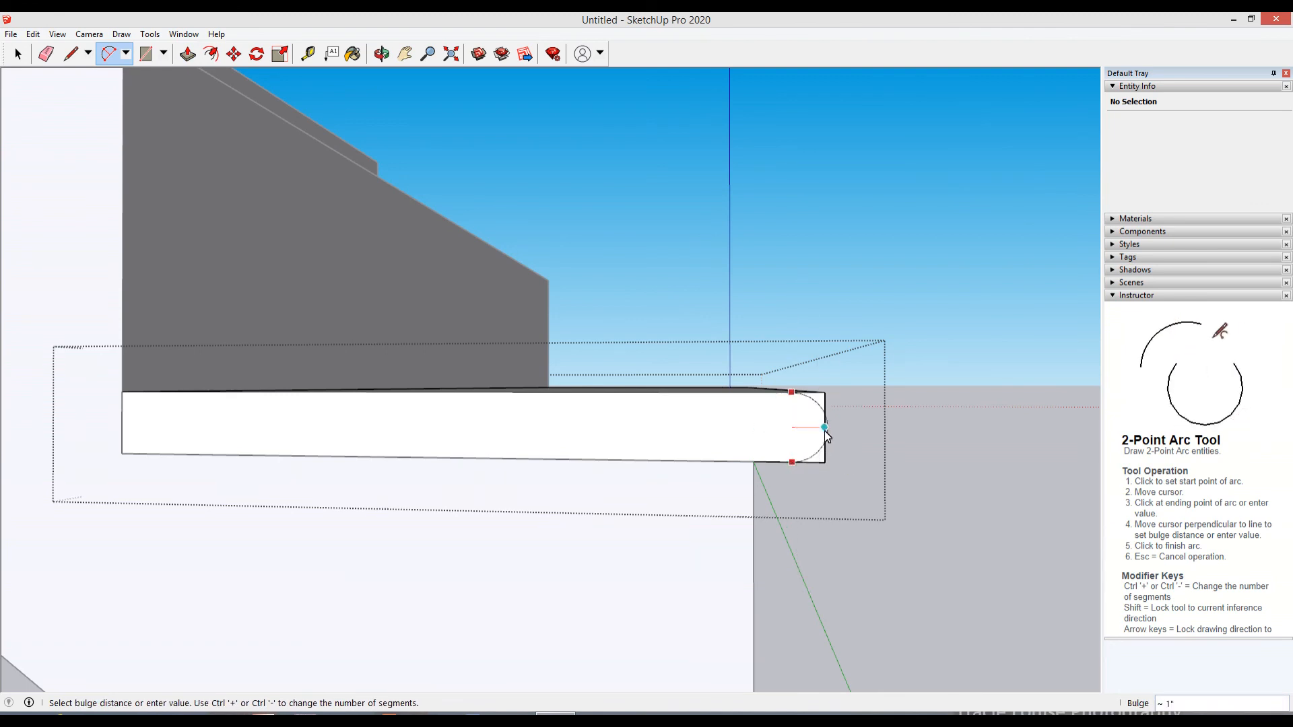
{"action": "scroll", "coordinate": [826, 431], "scroll_direction": "up", "scroll_amount": 2}
{"action": "left_click", "coordinate": [825, 427]}
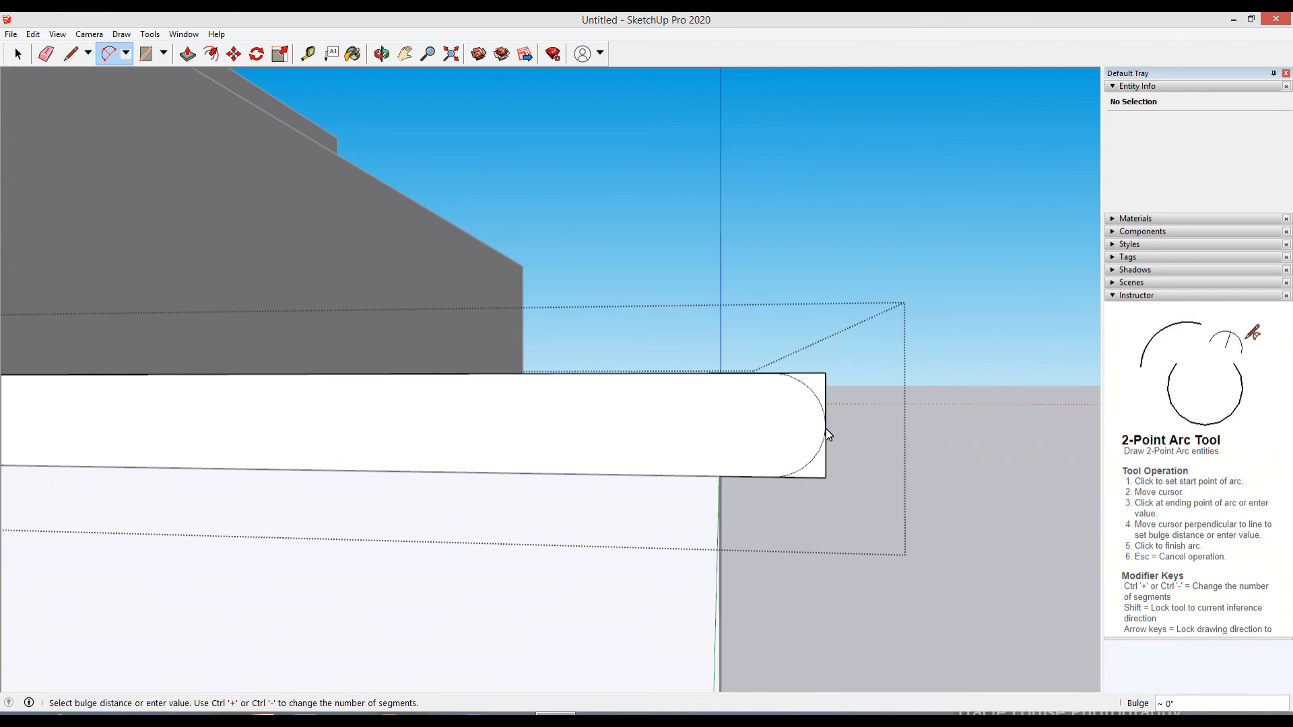
Step: Push the upper corner outside the arc back 3' 4" along the tread's full length to round off the nosing's upper edge
{"action": "key", "text": "o"}
{"action": "middle_click_drag", "start_coordinate": [822, 445], "coordinate": [782, 429]}
{"action": "key", "text": "space"}
{"action": "scroll", "coordinate": [784, 429], "scroll_direction": "down", "scroll_amount": 2}
{"action": "scroll", "coordinate": [820, 418], "scroll_direction": "up", "scroll_amount": 3}
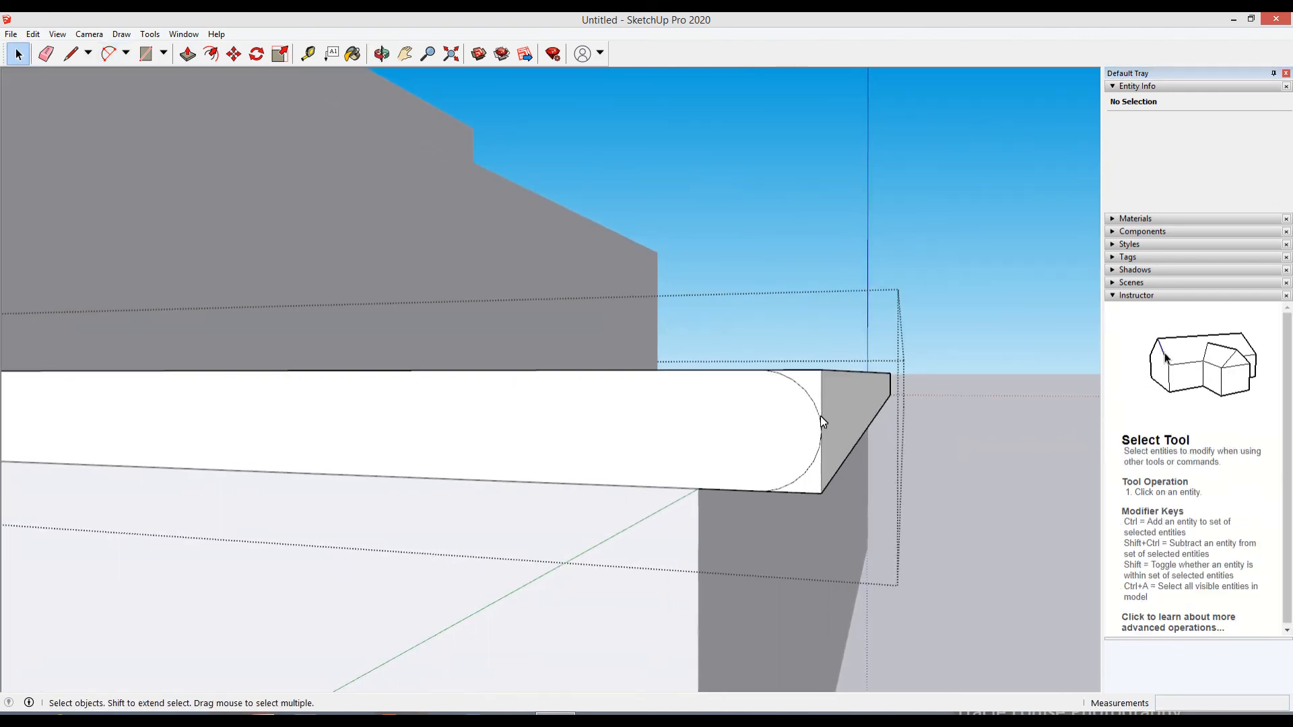
{"action": "key", "text": "p"}
{"action": "left_click", "coordinate": [827, 398]}
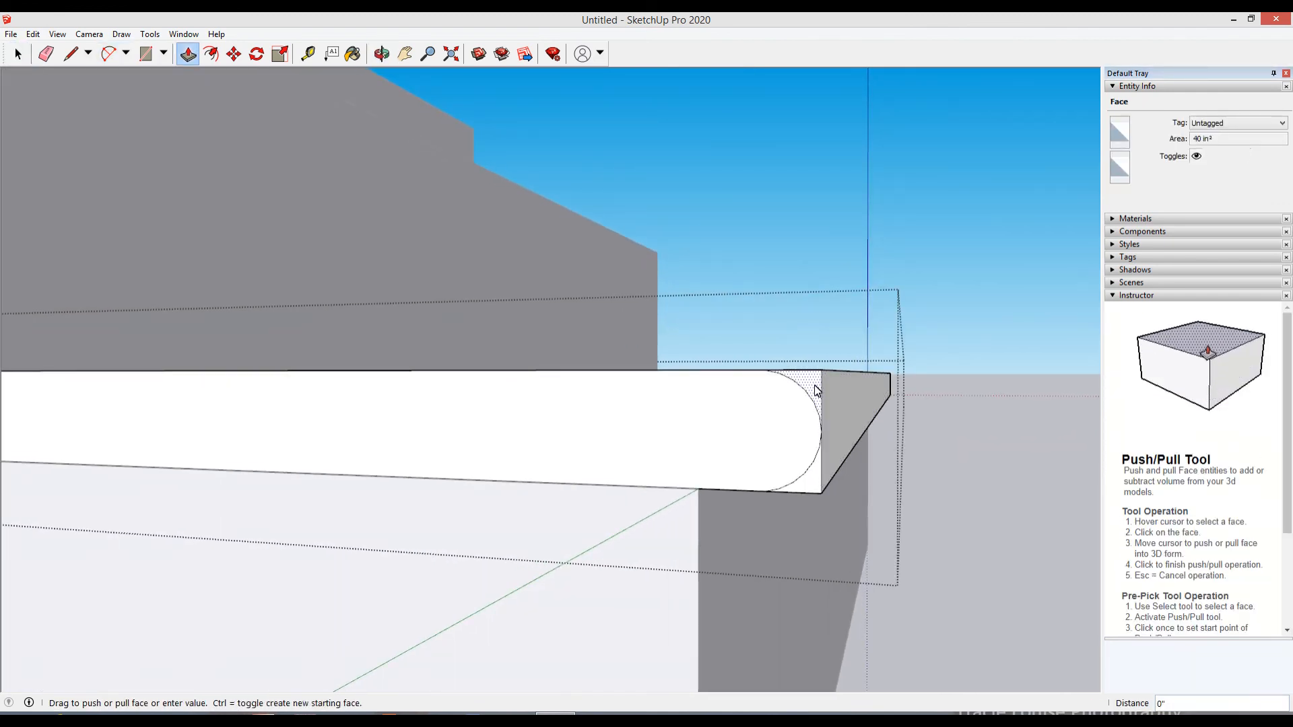
{"action": "middle_click_drag", "start_coordinate": [881, 406], "coordinate": [766, 433]}
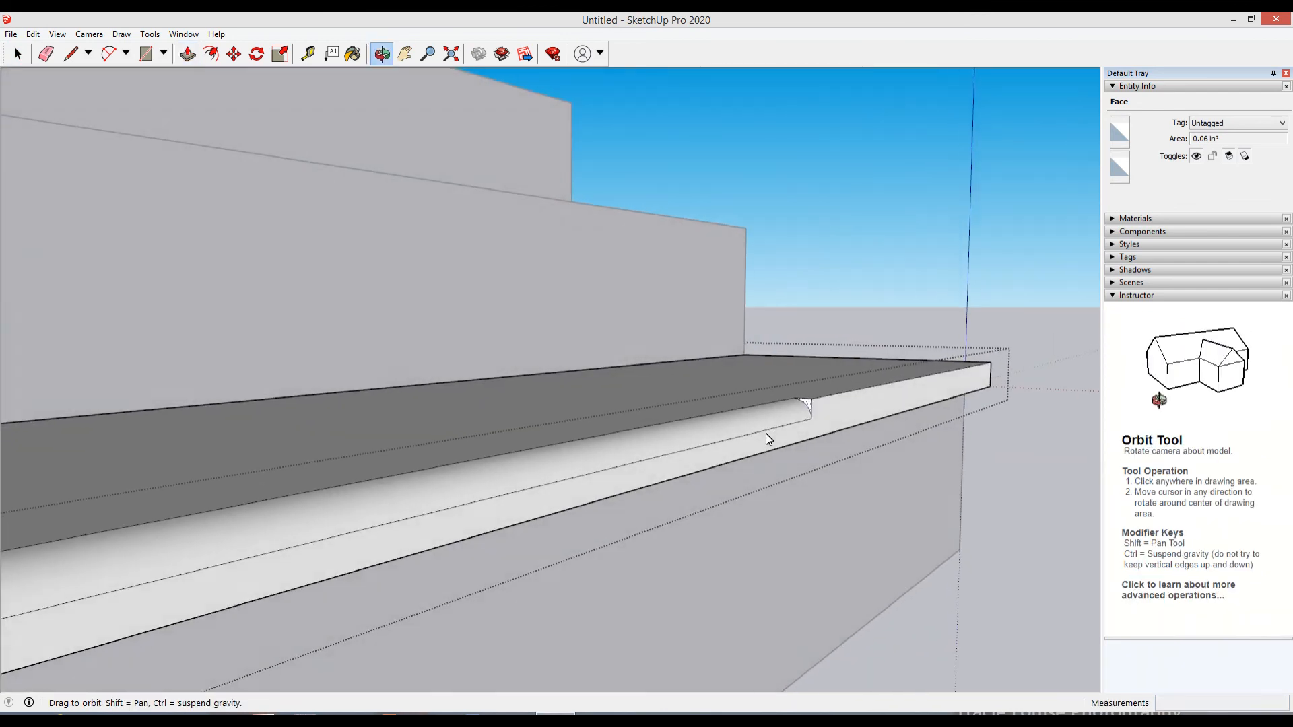
{"action": "left_click", "coordinate": [993, 377]}
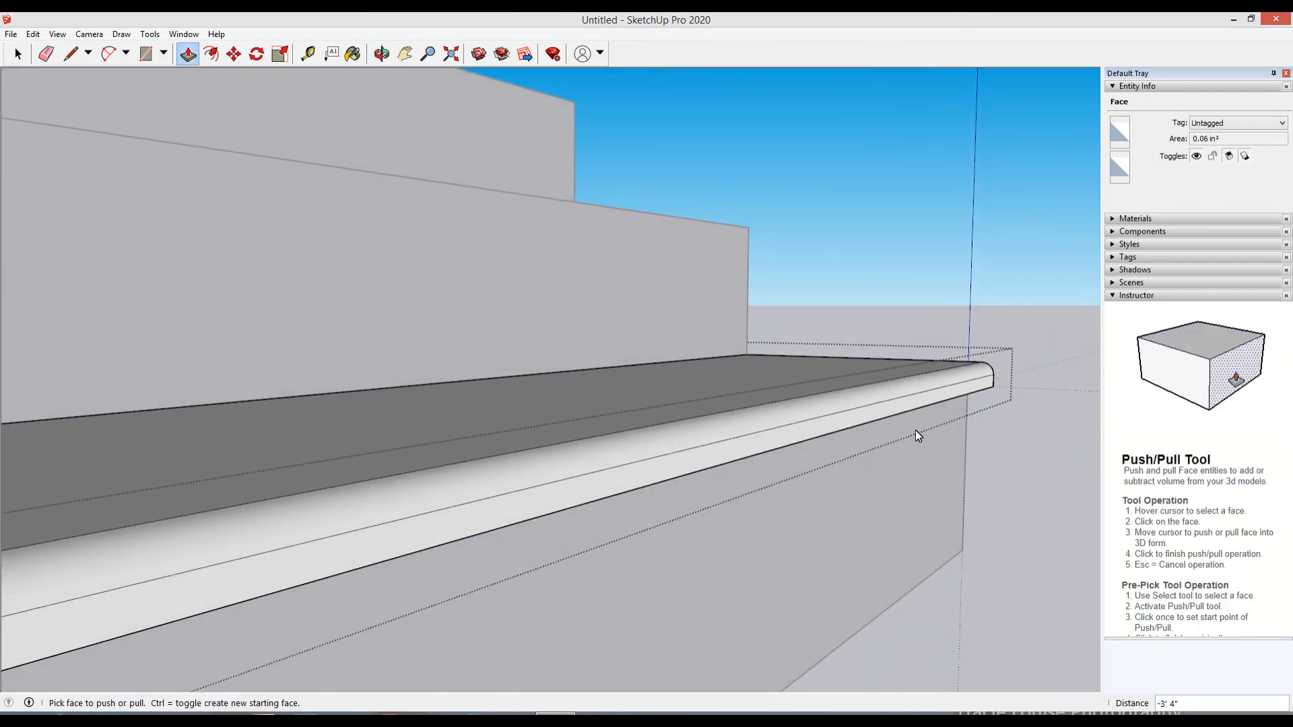
Step: Push the lower corner outside the arc back 3' 4" through the tread, completing the bullnose, and close the tread group
{"action": "middle_click_drag", "start_coordinate": [915, 429], "coordinate": [520, 519]}
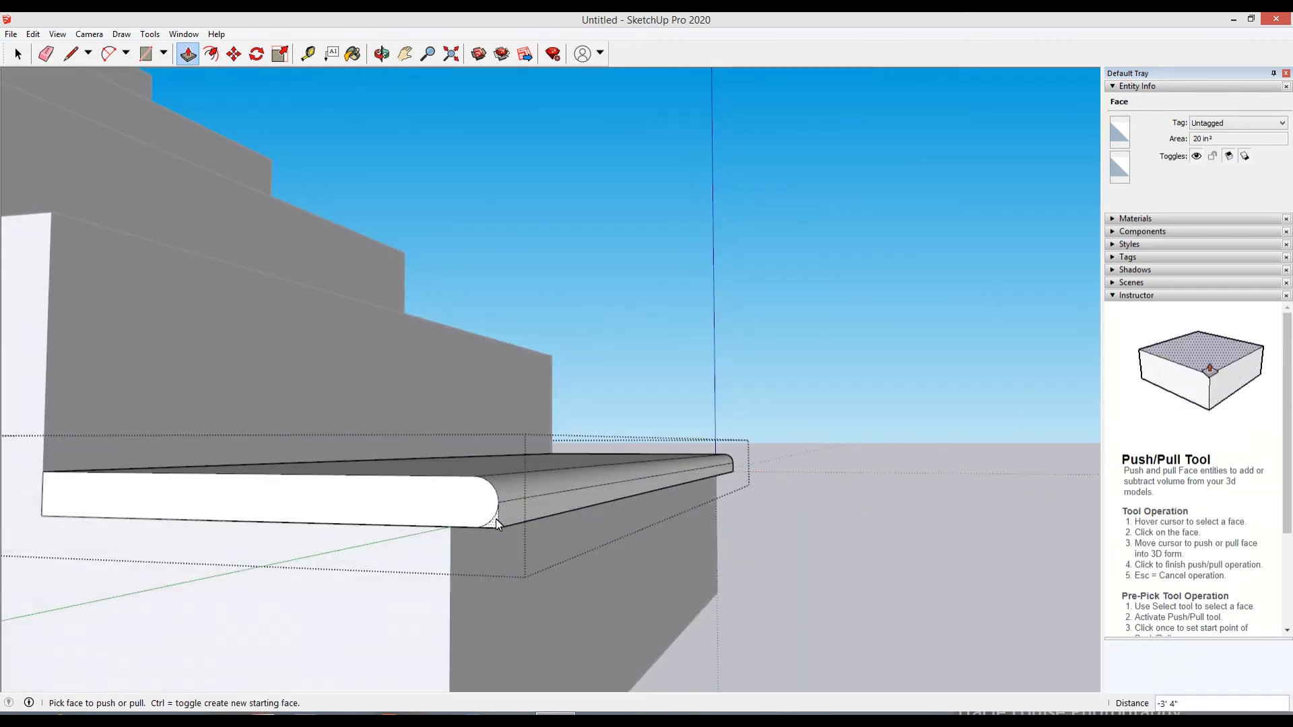
{"action": "left_click", "coordinate": [495, 519]}
{"action": "left_click", "coordinate": [733, 469]}
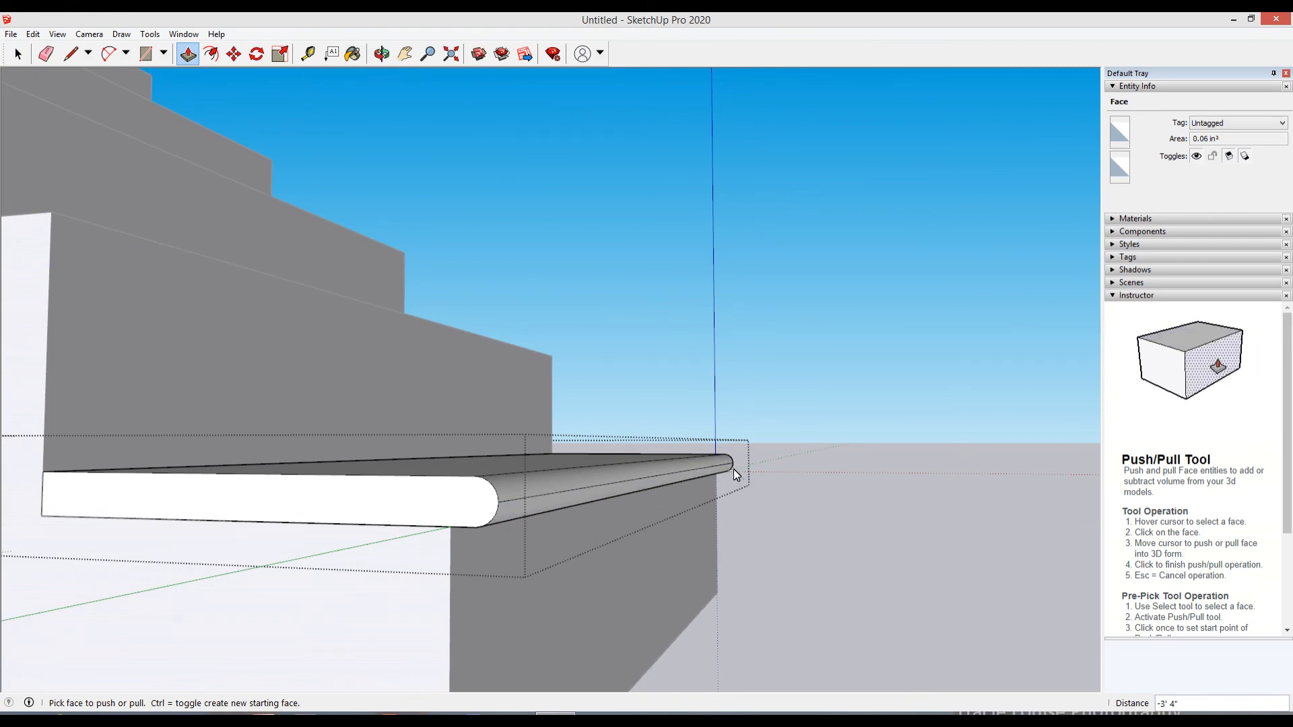
{"action": "scroll", "coordinate": [733, 469], "scroll_direction": "up", "scroll_amount": 3}
{"action": "middle_click_drag", "start_coordinate": [640, 491], "coordinate": [612, 479]}
{"action": "key", "text": "space"}
{"action": "scroll", "coordinate": [612, 480], "scroll_direction": "down", "scroll_amount": 3}
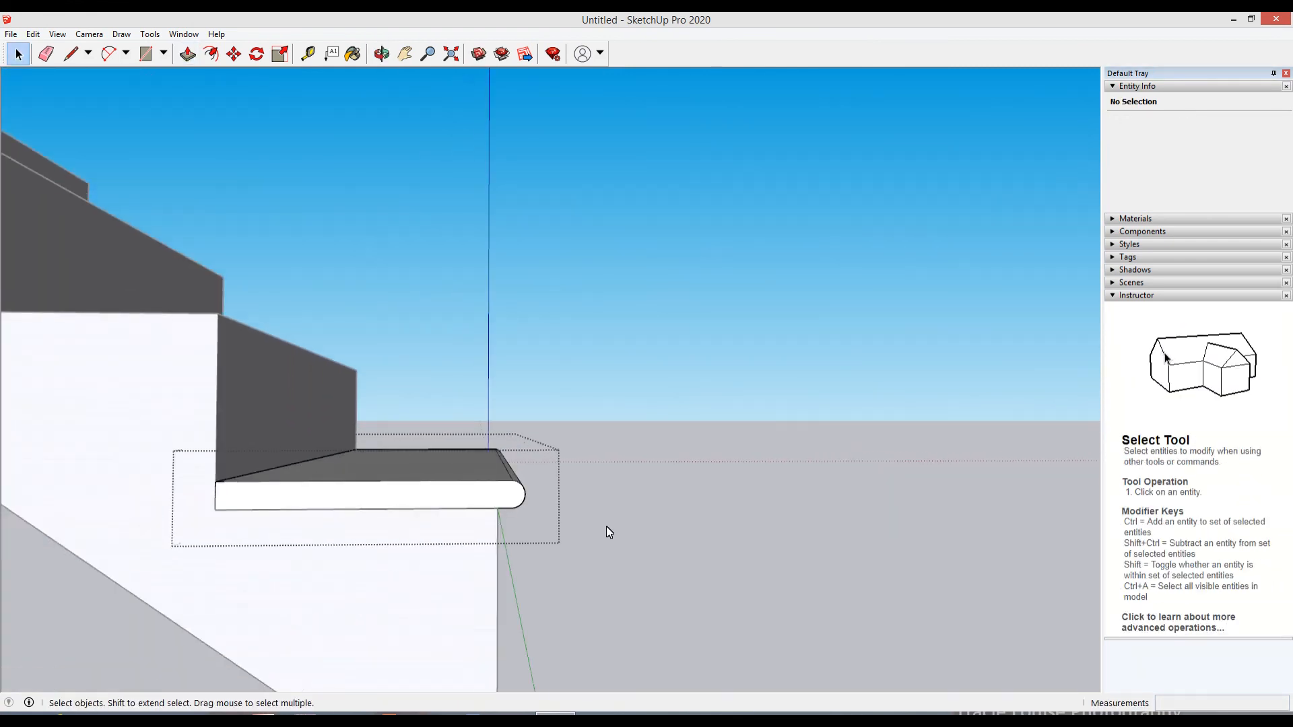
{"action": "middle_click_drag", "start_coordinate": [606, 527], "coordinate": [241, 527]}
{"action": "left_click", "coordinate": [556, 603]}
Step: Copy the bullnose tread group from its lower rear corner to the matching rear corner of the second step
{"action": "left_click", "coordinate": [331, 535]}
{"action": "key", "text": "m"}
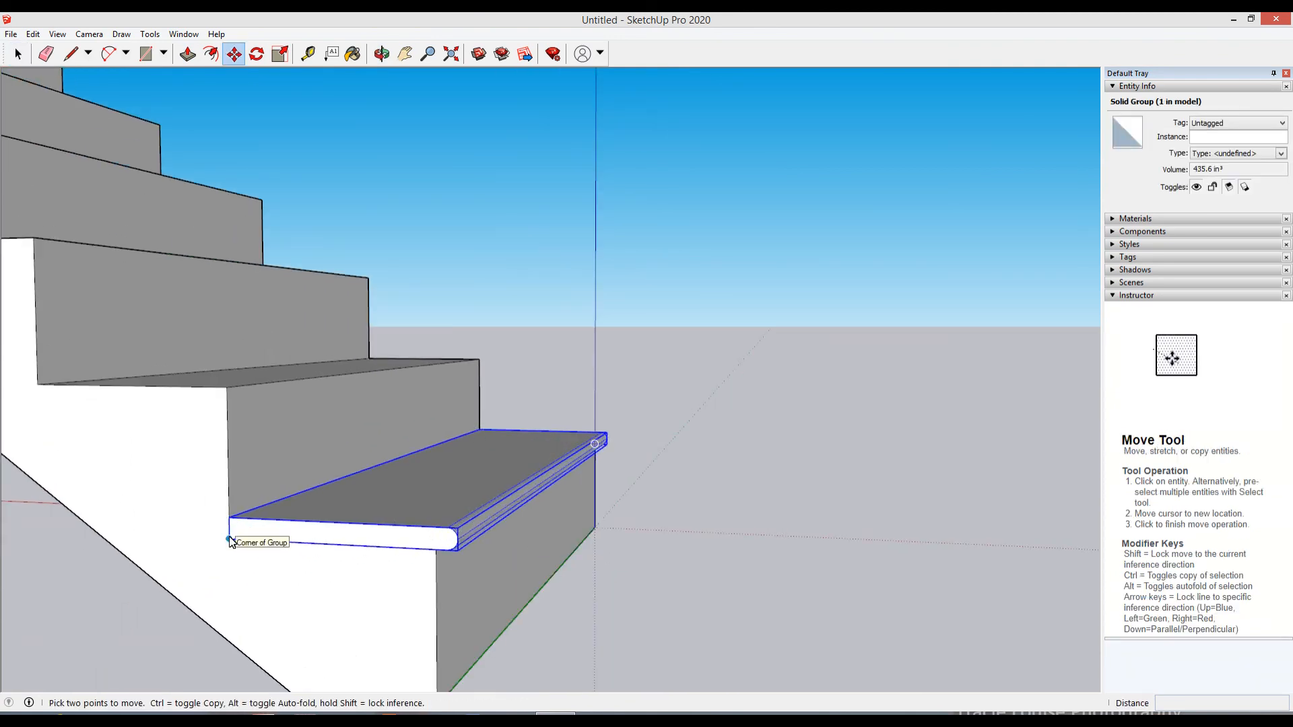
{"action": "left_click", "coordinate": [229, 535]}
{"action": "key", "text": "ctrl"}
{"action": "left_click", "coordinate": [38, 386]}
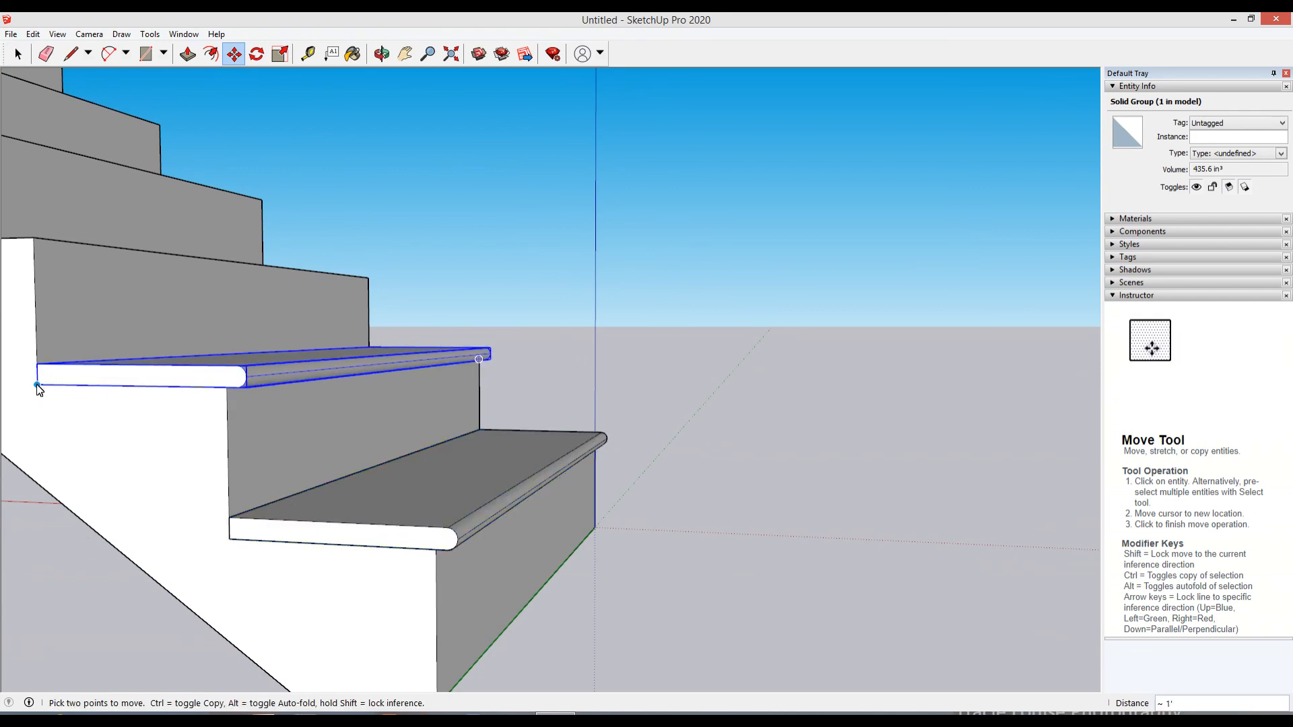
Step: Repeat the bullnose tread copy as an 8x array up the first staircase's lower flight to the landing
{"action": "key", "text": "Return"}
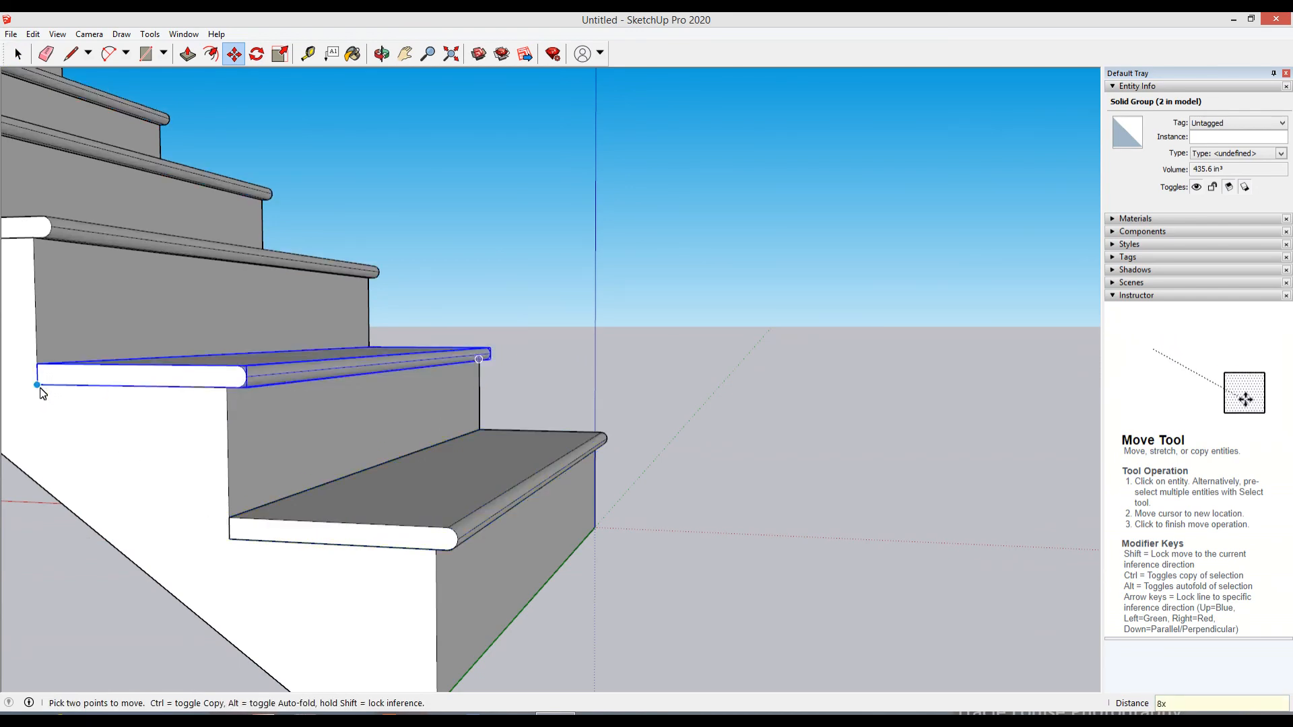
{"action": "scroll", "coordinate": [388, 474], "scroll_direction": "down", "scroll_amount": 5}
{"action": "middle_click_drag", "start_coordinate": [535, 455], "coordinate": [444, 470]}
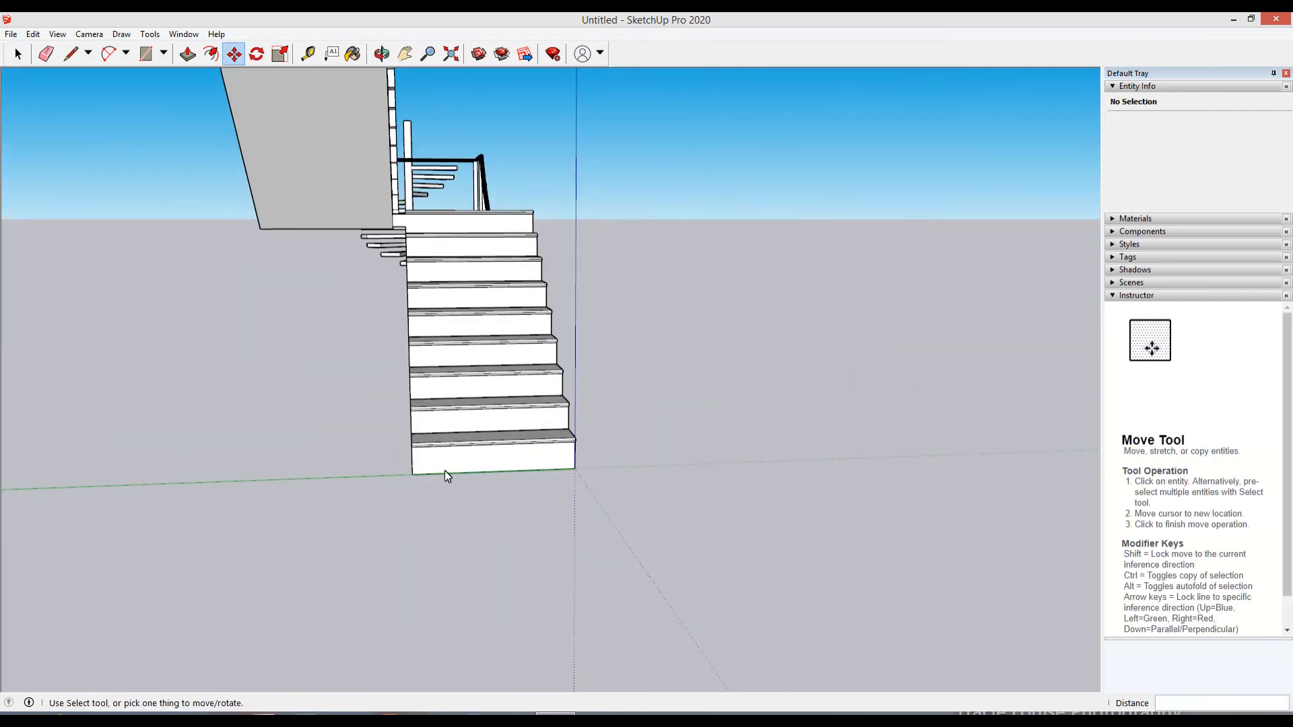
{"action": "scroll", "coordinate": [557, 433], "scroll_direction": "up", "scroll_amount": 3}
{"action": "middle_click_drag", "start_coordinate": [557, 434], "coordinate": [479, 442]}
{"action": "scroll", "coordinate": [552, 460], "scroll_direction": "up", "scroll_amount": 2}
{"action": "scroll", "coordinate": [552, 459], "scroll_direction": "down", "scroll_amount": 2}
{"action": "scroll", "coordinate": [499, 424], "scroll_direction": "up", "scroll_amount": 2}
{"action": "scroll", "coordinate": [498, 422], "scroll_direction": "down", "scroll_amount": 2}
{"action": "scroll", "coordinate": [537, 410], "scroll_direction": "down", "scroll_amount": 3}
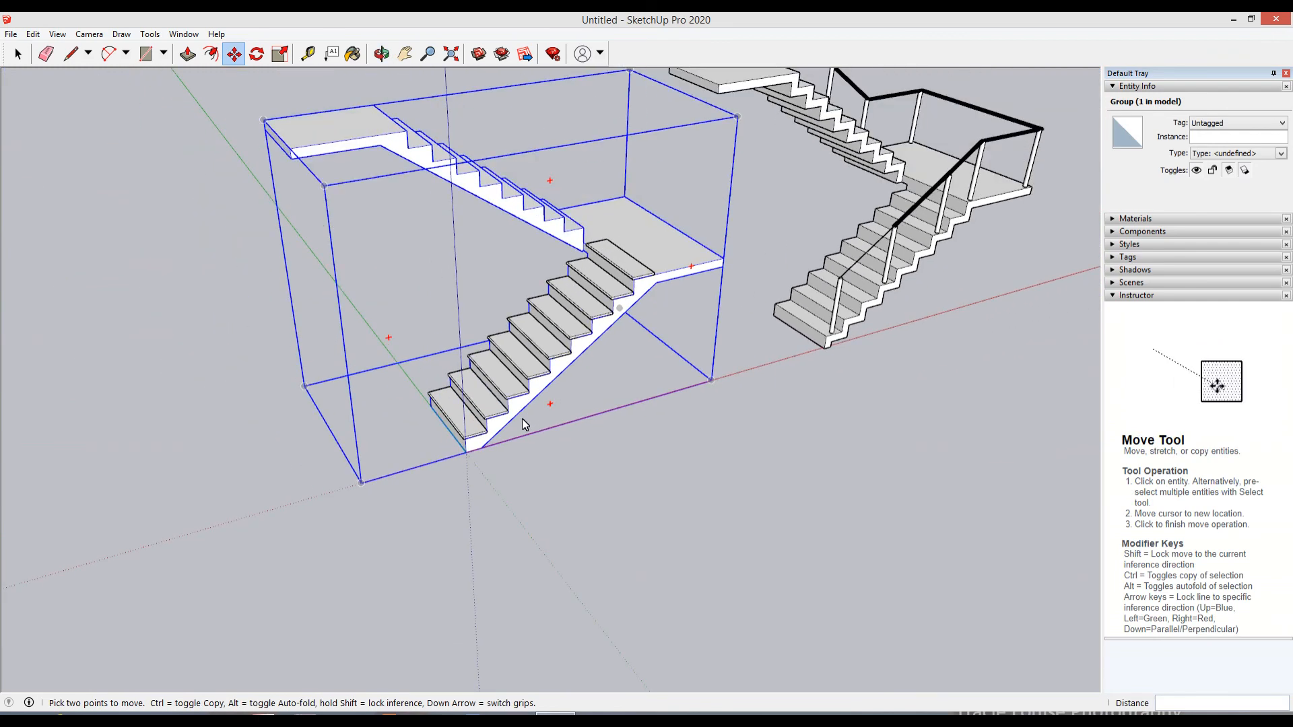
Step: Try to extend the top bullnose tread over the landing by pulling its rear face 3' to the landing's back edge
{"action": "scroll", "coordinate": [657, 288], "scroll_direction": "up", "scroll_amount": 3}
{"action": "scroll", "coordinate": [658, 281], "scroll_direction": "up", "scroll_amount": 2}
{"action": "middle_click_drag", "start_coordinate": [657, 280], "coordinate": [149, 317]}
{"action": "scroll", "coordinate": [202, 309], "scroll_direction": "down", "scroll_amount": 4}
{"action": "key", "text": "space"}
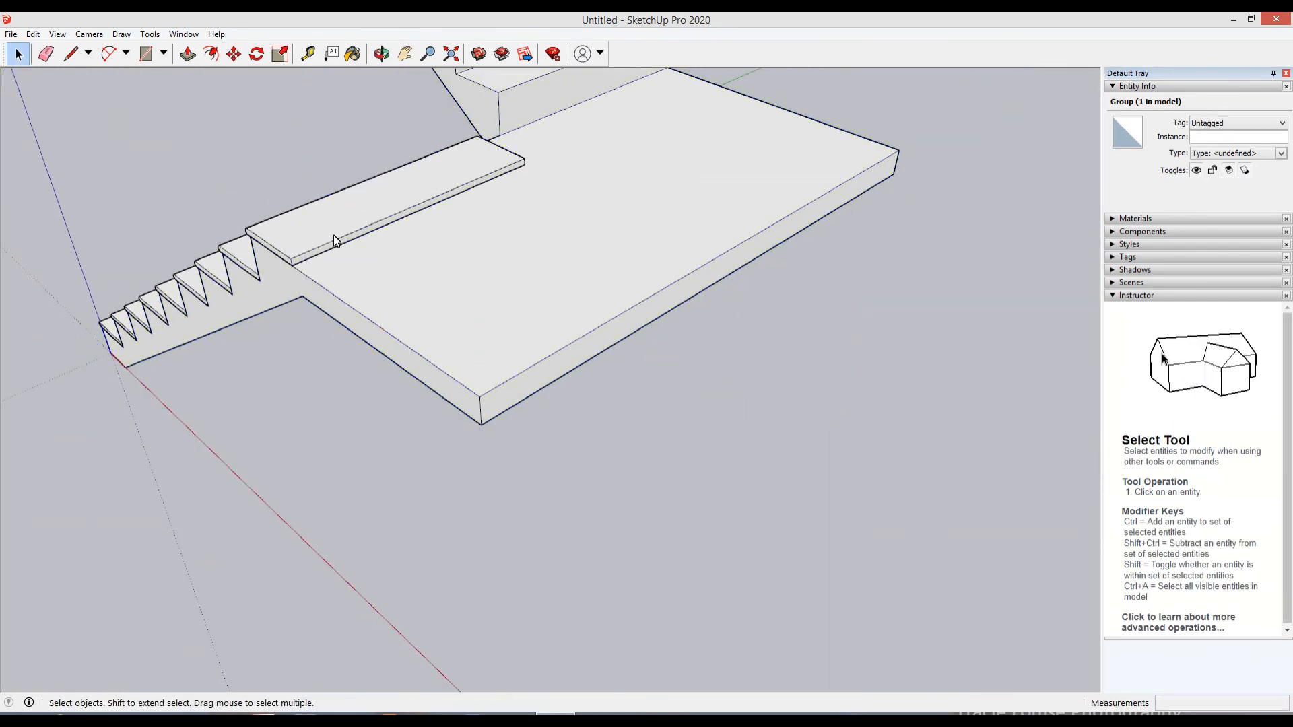
{"action": "double_click", "coordinate": [333, 236]}
{"action": "key", "text": "p"}
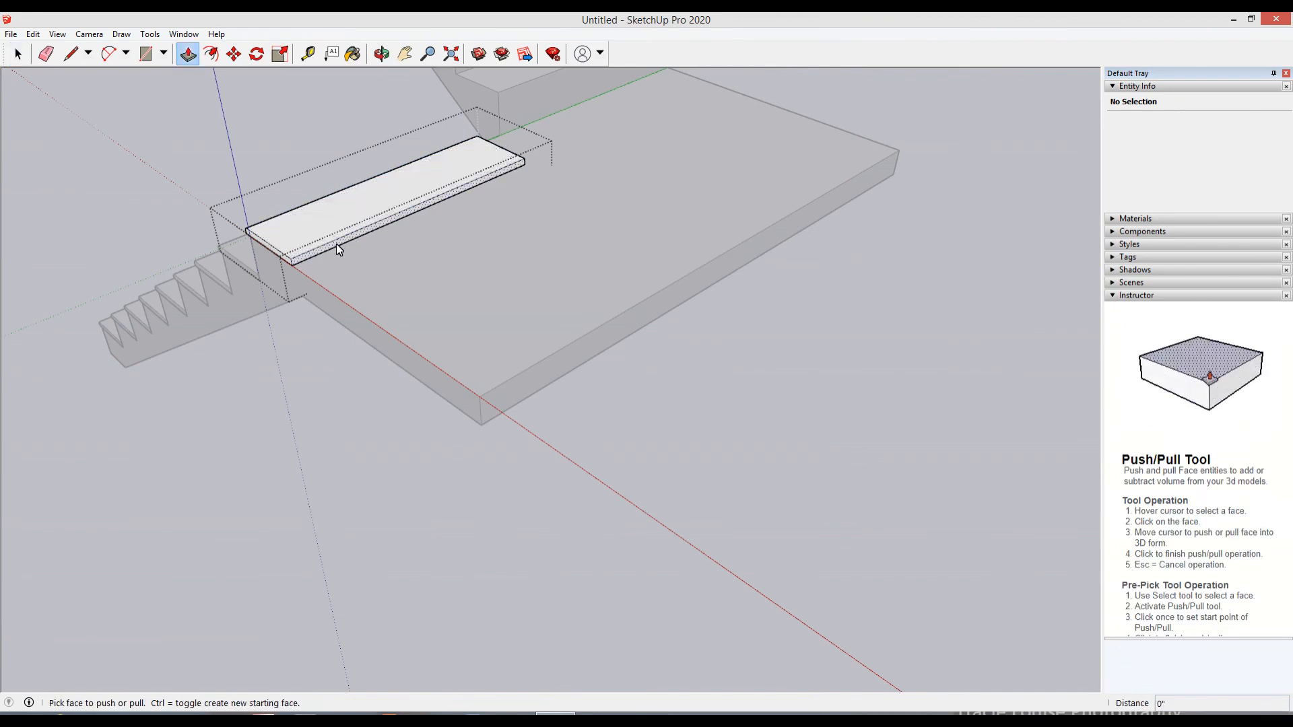
{"action": "left_click", "coordinate": [337, 244]}
{"action": "left_click", "coordinate": [479, 396]}
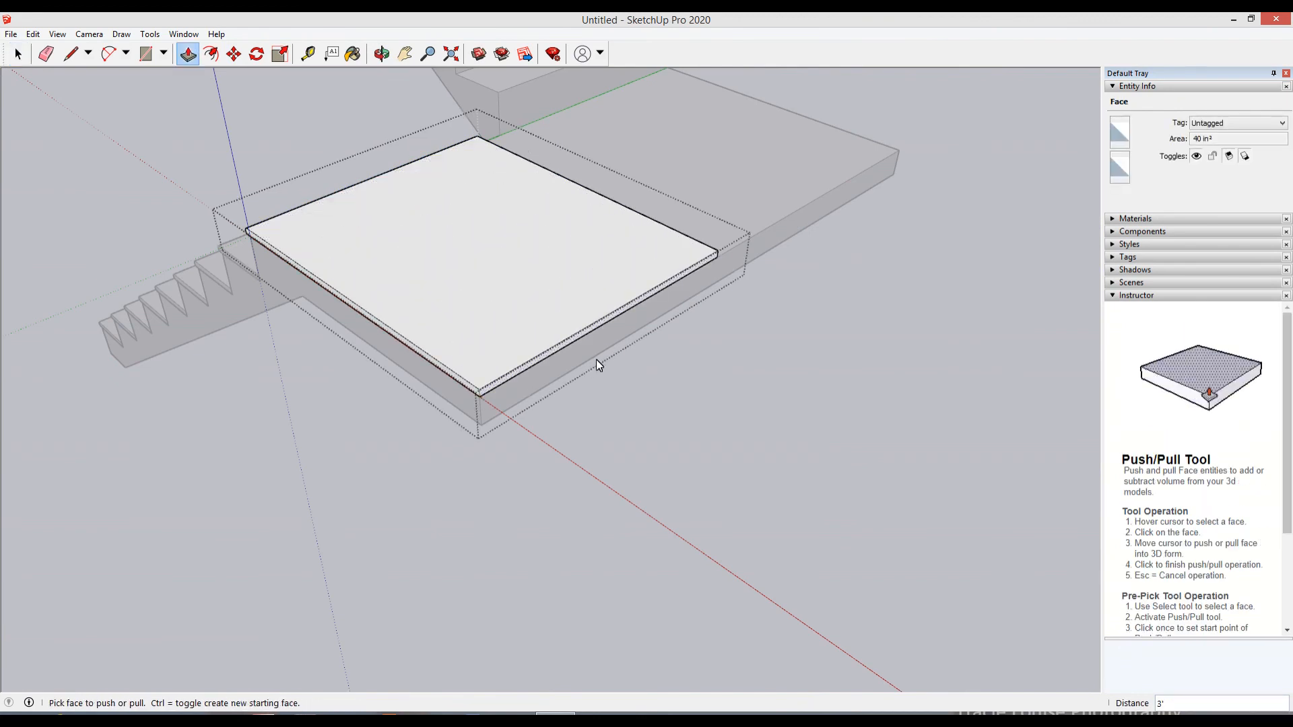
Step: Try to extend the top tread's end face across the landing to its opposite side, and close the tread group
{"action": "middle_click_drag", "start_coordinate": [596, 359], "coordinate": [4, 448]}
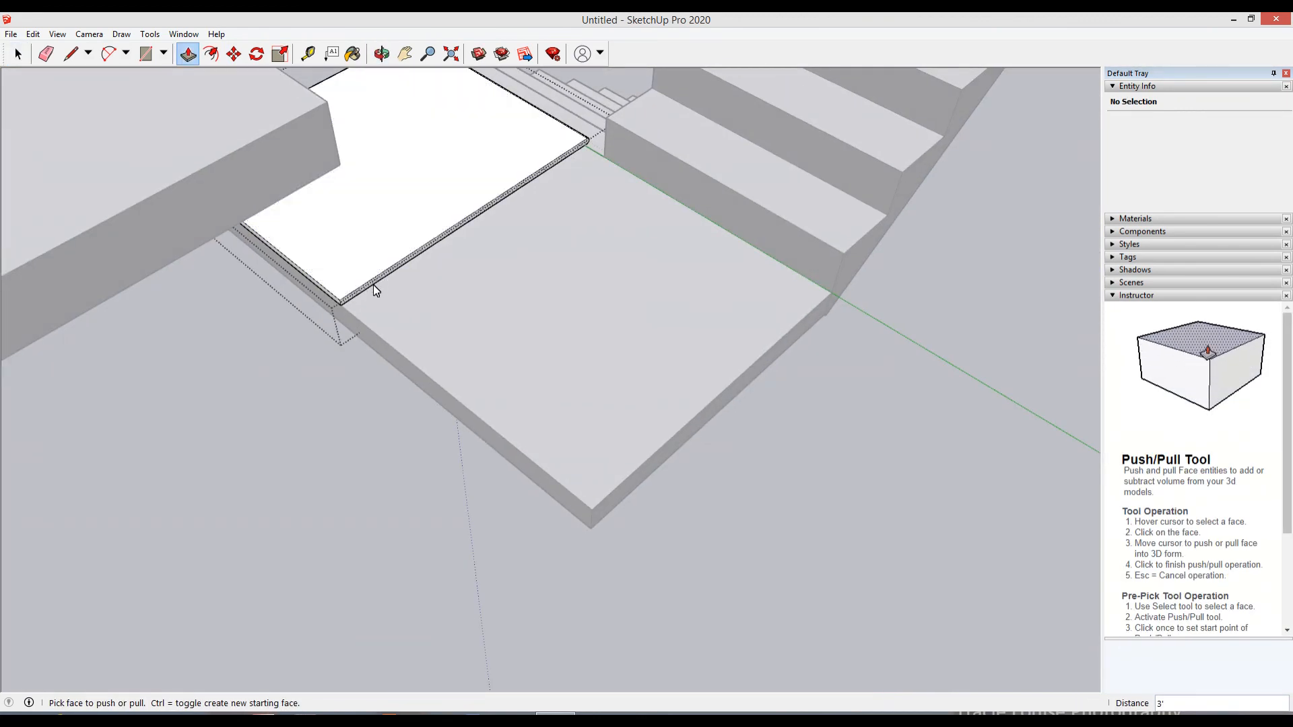
{"action": "left_click", "coordinate": [374, 286]}
{"action": "left_click", "coordinate": [622, 486]}
{"action": "middle_click_drag", "start_coordinate": [621, 483], "coordinate": [627, 324]}
{"action": "mouse_move", "coordinate": [568, 334]}
{"action": "middle_mouse_down"}
{"action": "mouse_move", "coordinate": [560, 369]}
{"action": "mouse_move", "coordinate": [81, 447]}
{"action": "mouse_move", "coordinate": [312, 306]}
{"action": "mouse_move", "coordinate": [2, 262]}
{"action": "mouse_move", "coordinate": [511, 120]}
{"action": "mouse_move", "coordinate": [710, 124]}
{"action": "middle_mouse_up"}
{"action": "key", "text": "space"}
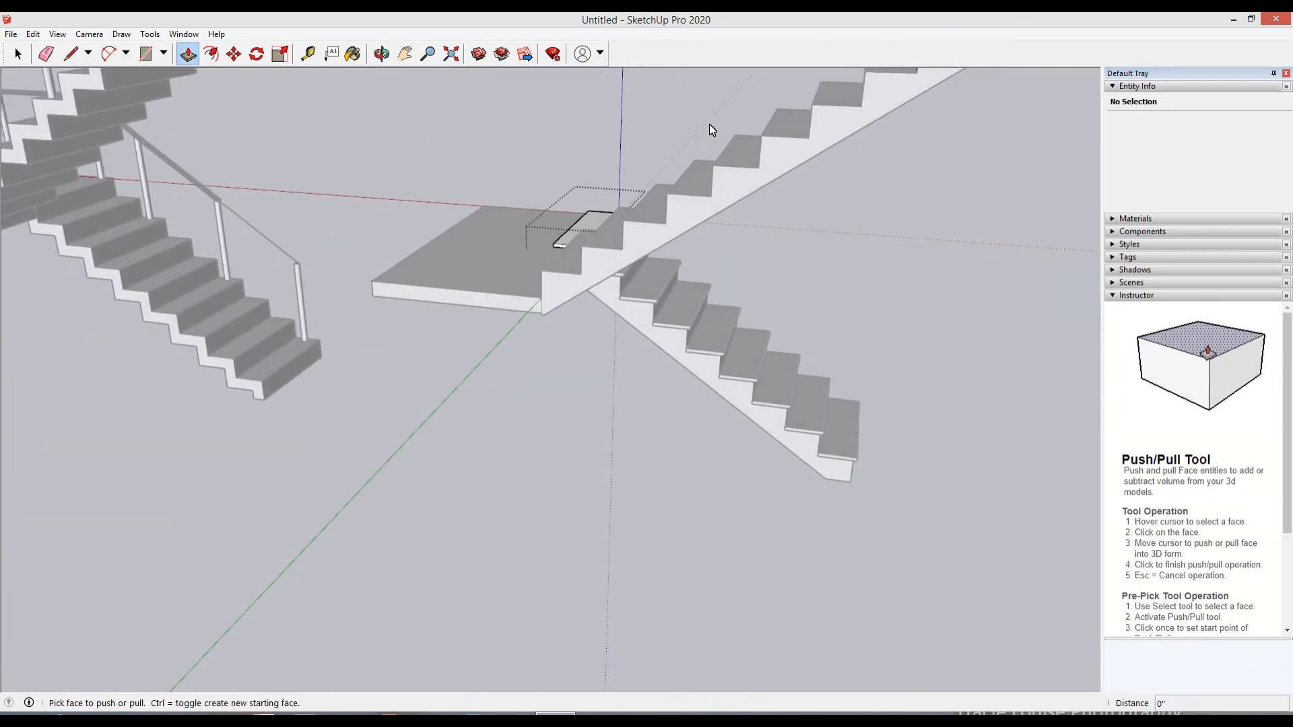
{"action": "left_click", "coordinate": [549, 404]}
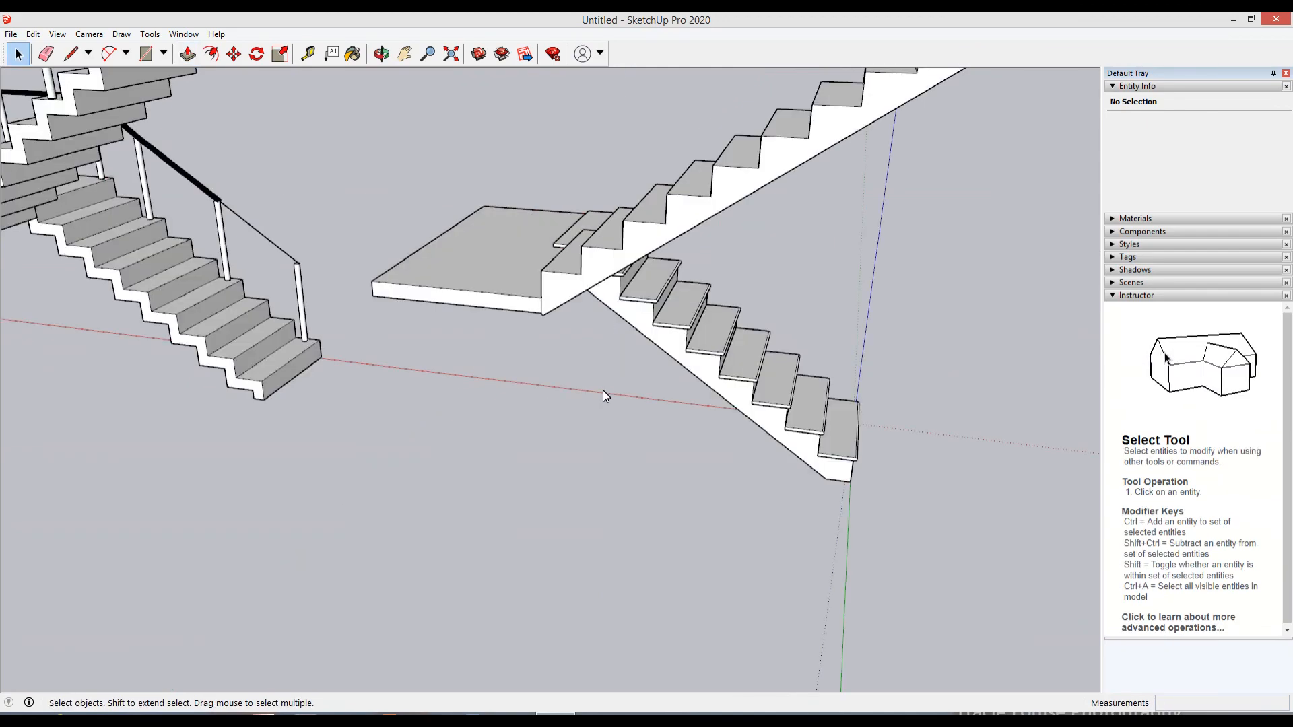
Step: Examine the bullnose treads on the first staircase, the railed second staircase, and the overall layout with the spiral staircase
{"action": "middle_click_drag", "start_coordinate": [605, 392], "coordinate": [280, 418]}
{"action": "scroll", "coordinate": [563, 218], "scroll_direction": "up", "scroll_amount": 6}
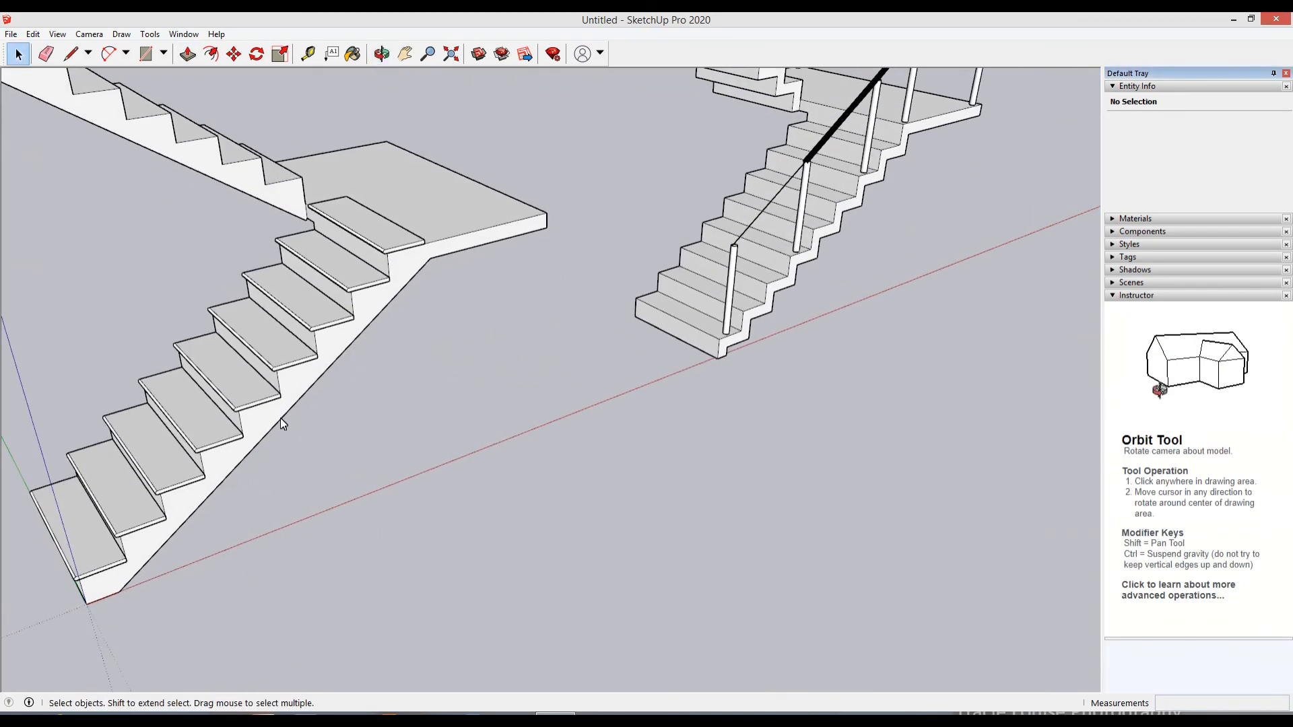
{"action": "scroll", "coordinate": [528, 374], "scroll_direction": "down", "scroll_amount": 6}
{"action": "scroll", "coordinate": [743, 257], "scroll_direction": "up", "scroll_amount": 3}
{"action": "scroll", "coordinate": [713, 271], "scroll_direction": "up", "scroll_amount": 4}
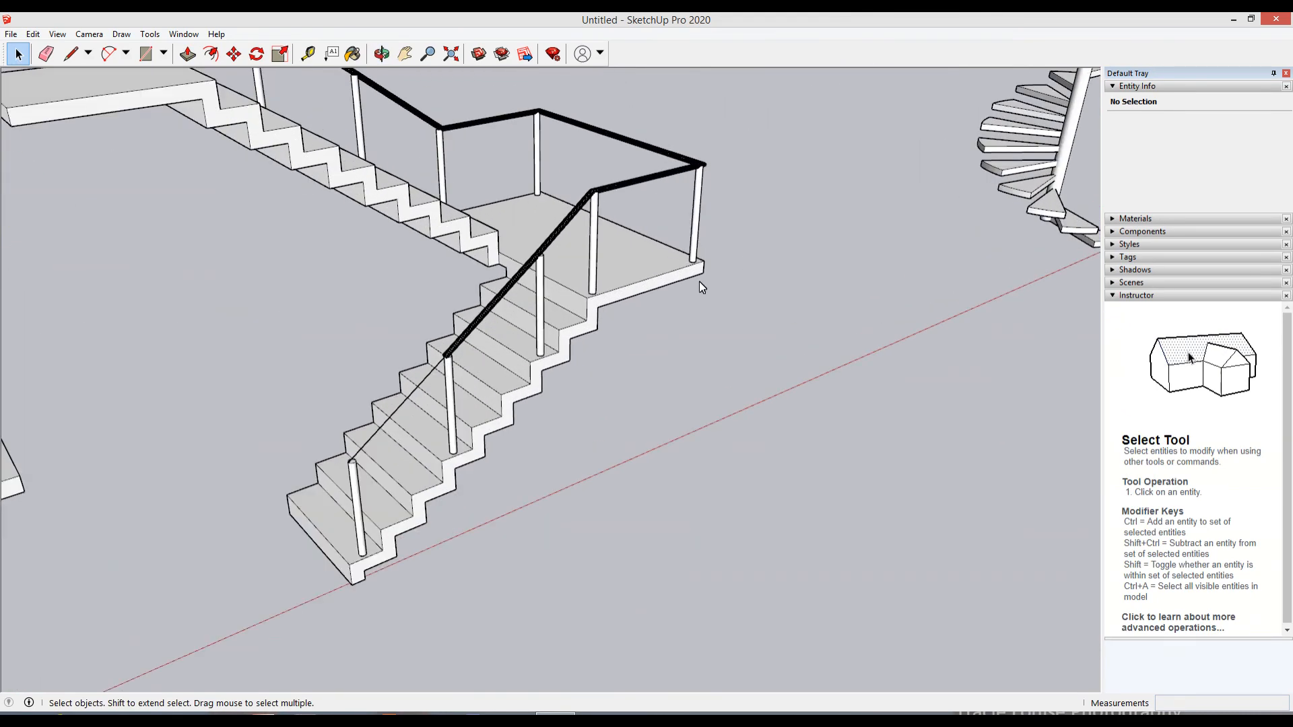
{"action": "middle_click_drag", "start_coordinate": [699, 282], "coordinate": [458, 354]}
{"action": "scroll", "coordinate": [465, 353], "scroll_direction": "down", "scroll_amount": 5}
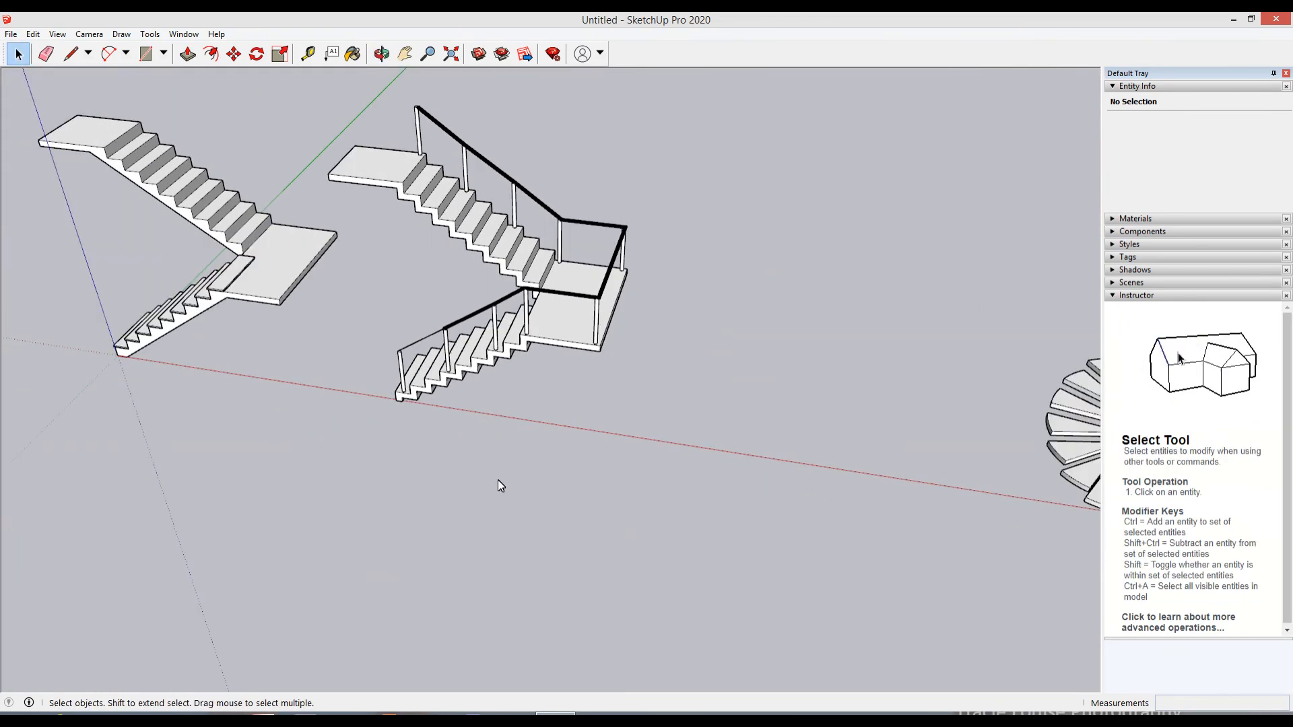
{"action": "middle_click_drag", "start_coordinate": [498, 485], "coordinate": [640, 444]}
{"action": "middle_click_drag", "start_coordinate": [332, 361], "coordinate": [578, 350]}
{"action": "scroll", "coordinate": [666, 345], "scroll_direction": "up", "scroll_amount": 5}
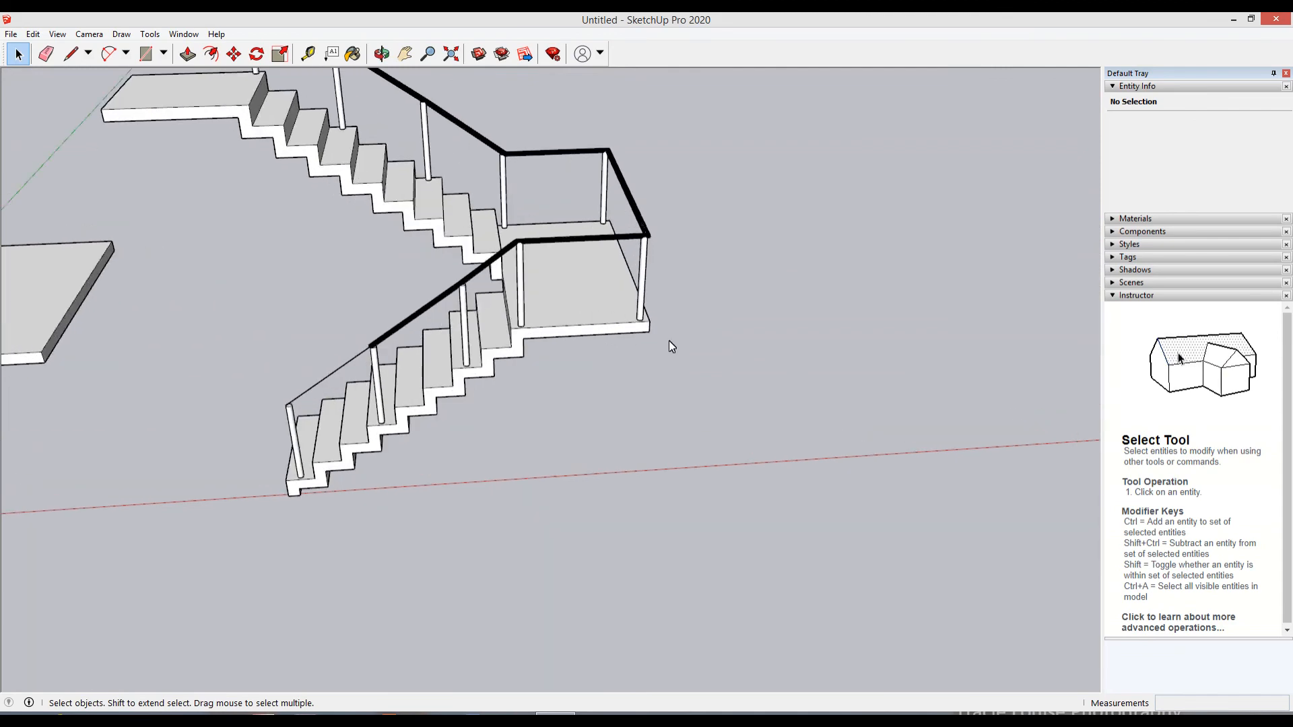
{"action": "scroll", "coordinate": [674, 344], "scroll_direction": "down", "scroll_amount": 3}
{"action": "scroll", "coordinate": [680, 458], "scroll_direction": "up", "scroll_amount": 4}
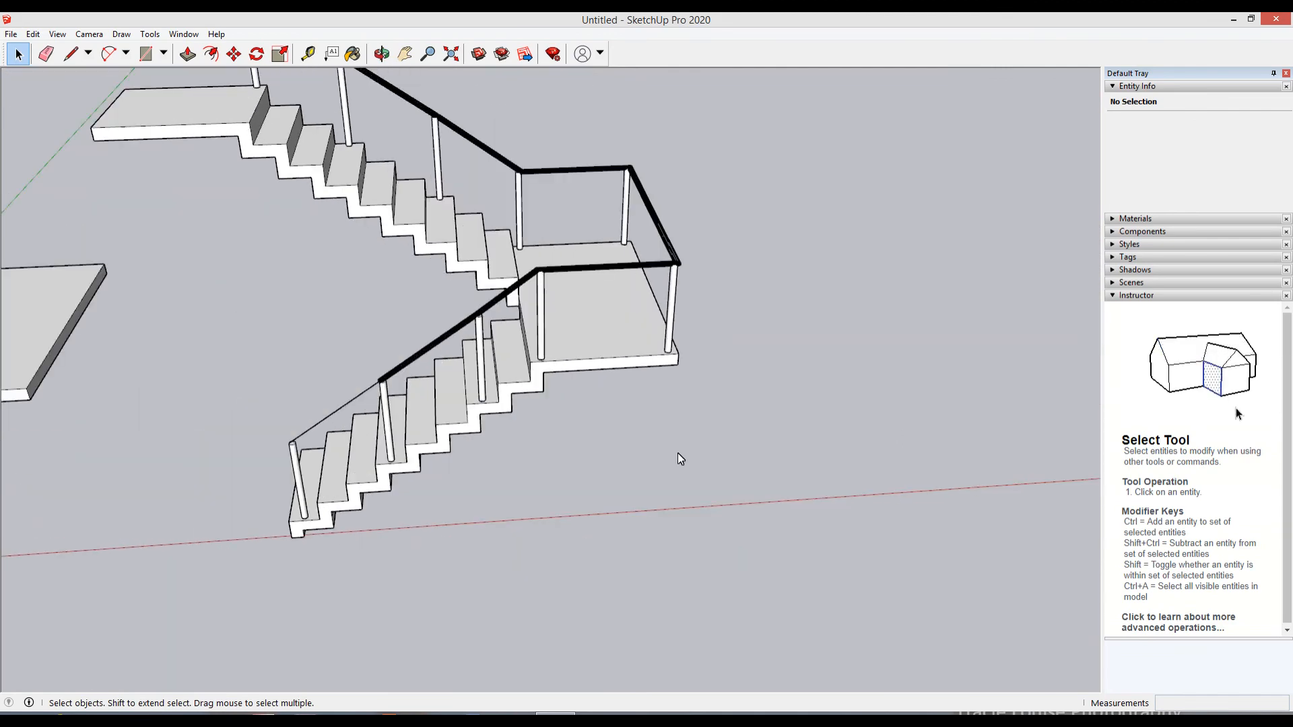
{"action": "scroll", "coordinate": [674, 455], "scroll_direction": "down", "scroll_amount": 5}
{"action": "middle_click_drag", "start_coordinate": [646, 453], "coordinate": [765, 462]}
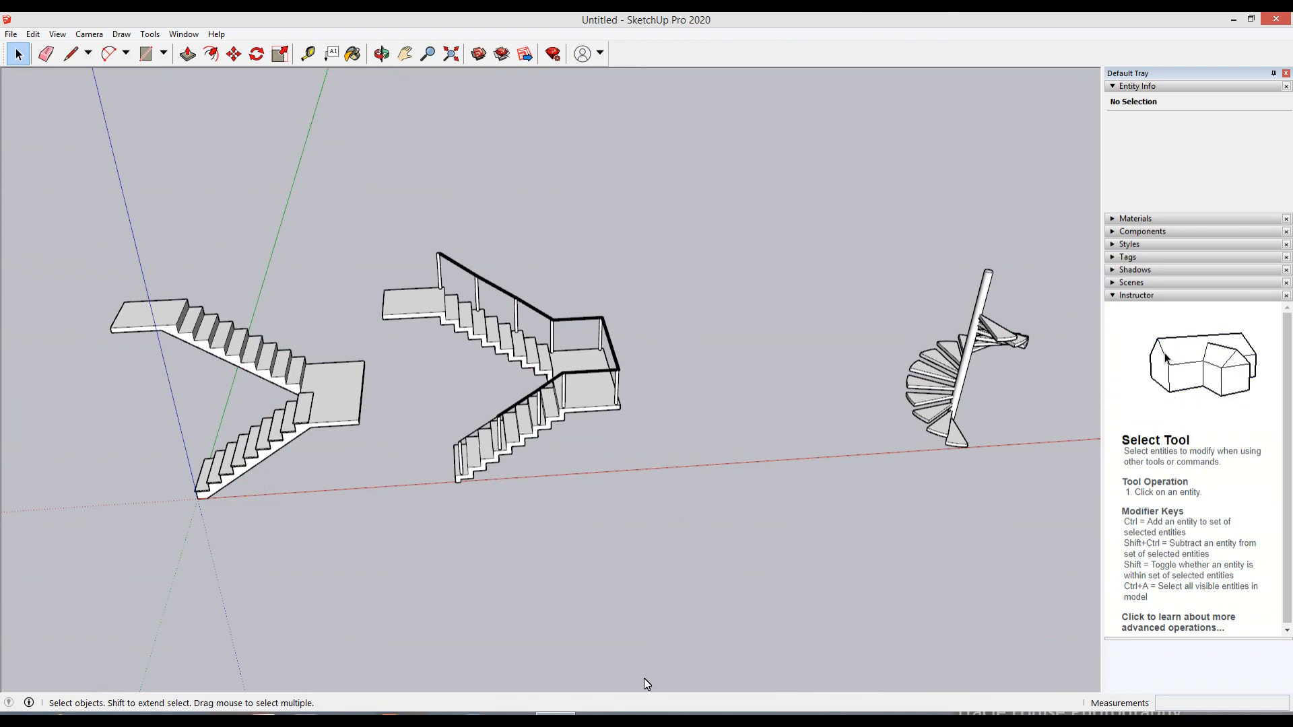
{"action": "left_click", "coordinate": [1138, 715]}
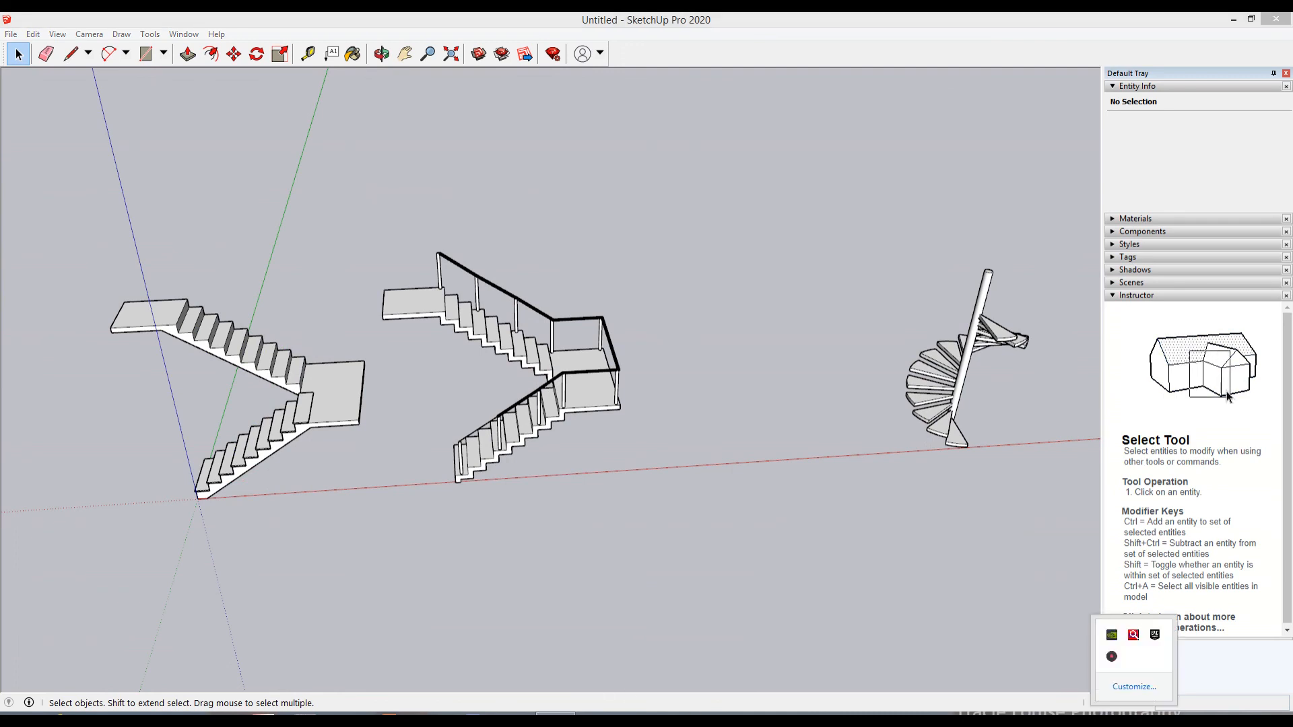
{"action": "left_click", "coordinate": [1112, 656]}
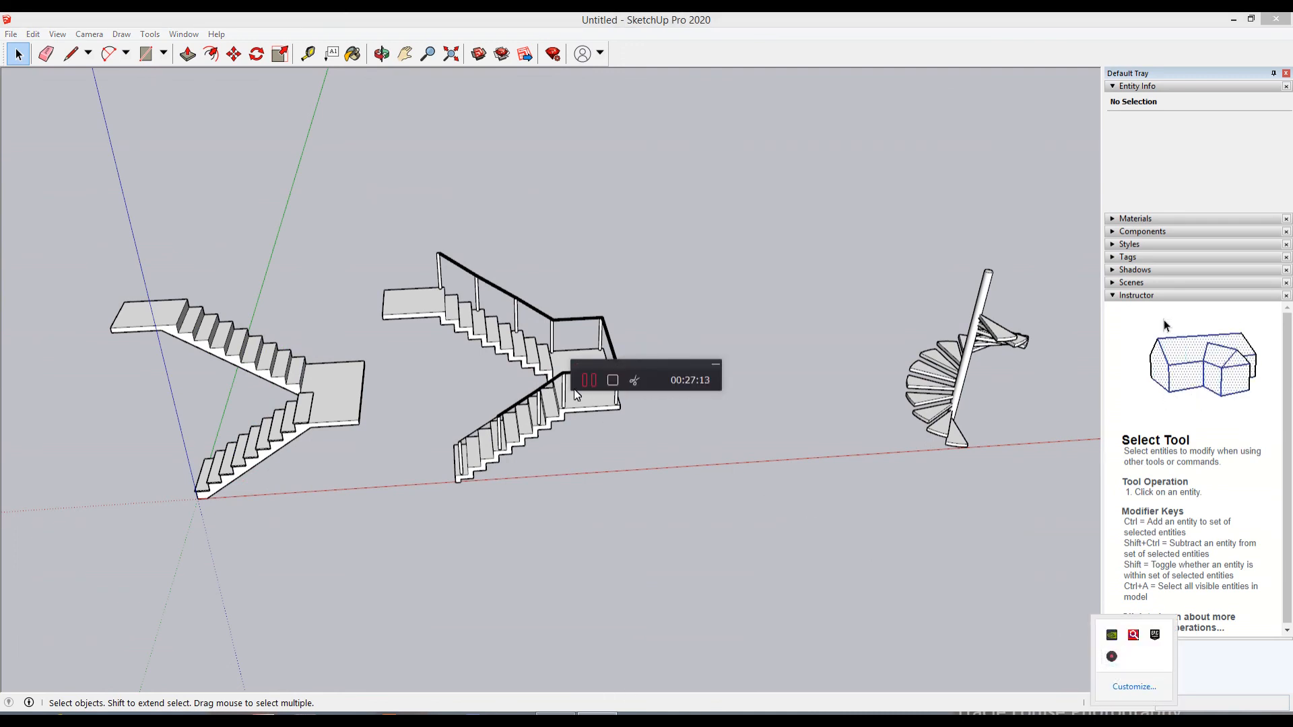